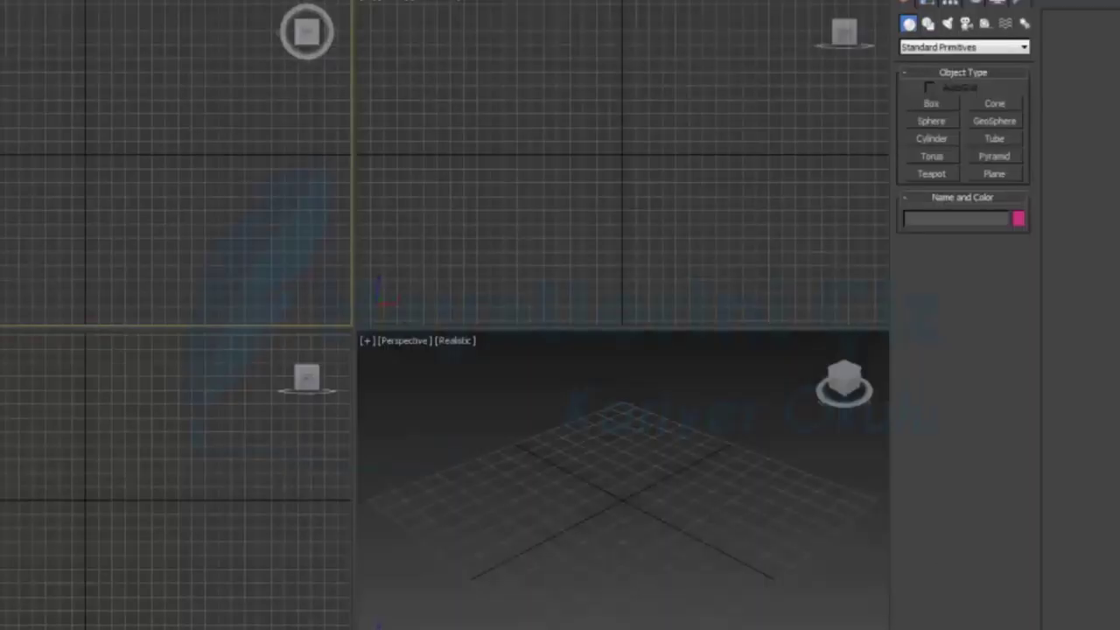
Maximize the Top viewport and confirm the system units are already millimetres.
{"action": "key", "text": "alt+w"}
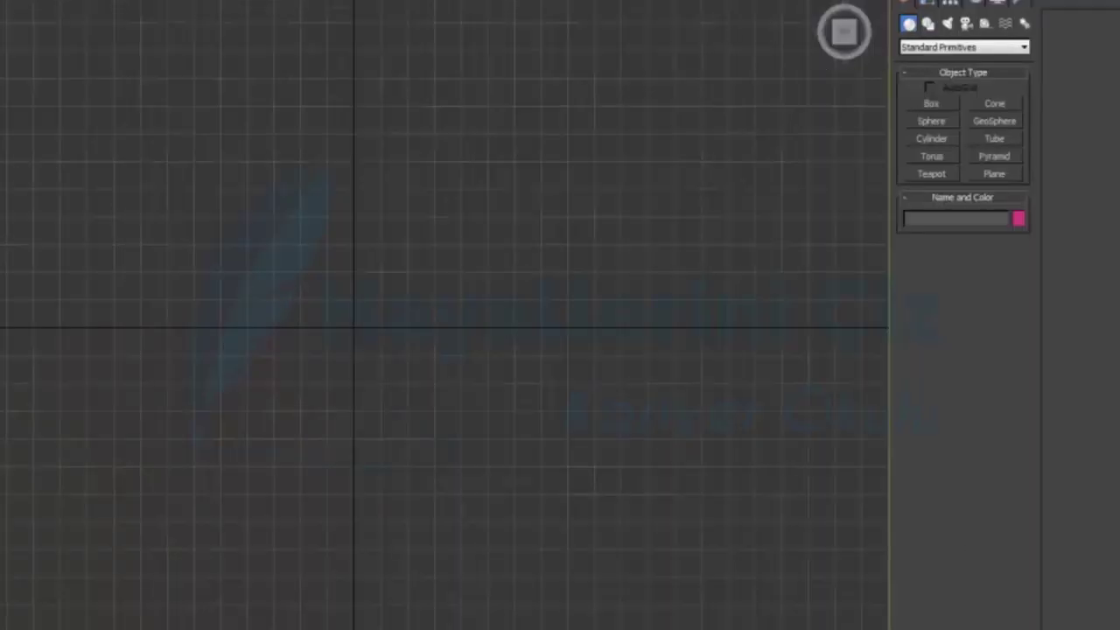
{"action": "left_click", "coordinate": [302, 2]}
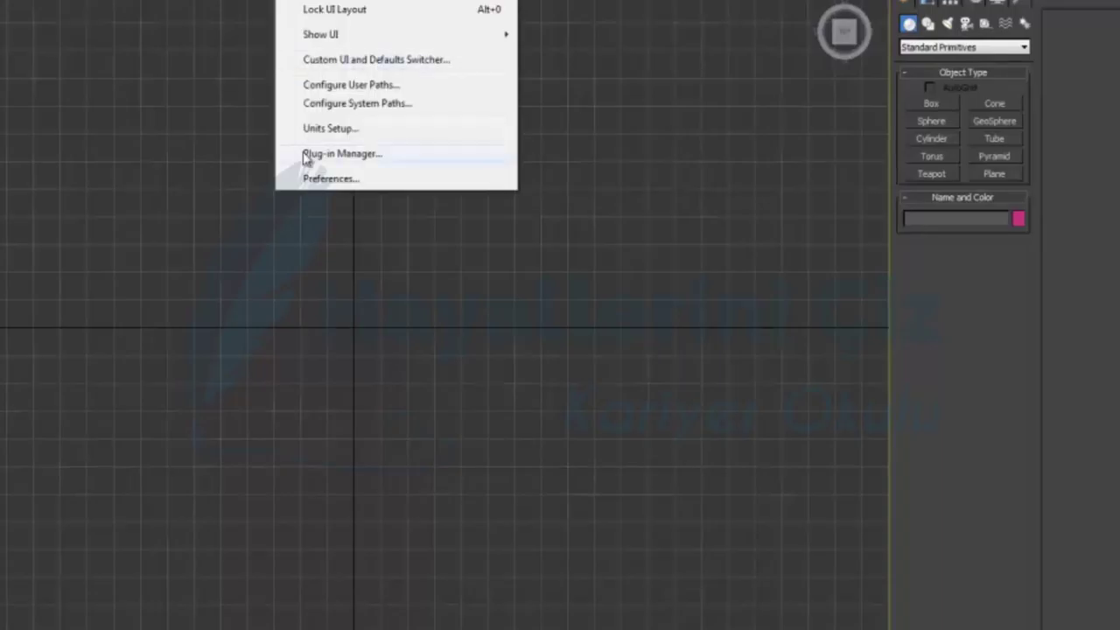
{"action": "left_click", "coordinate": [332, 129]}
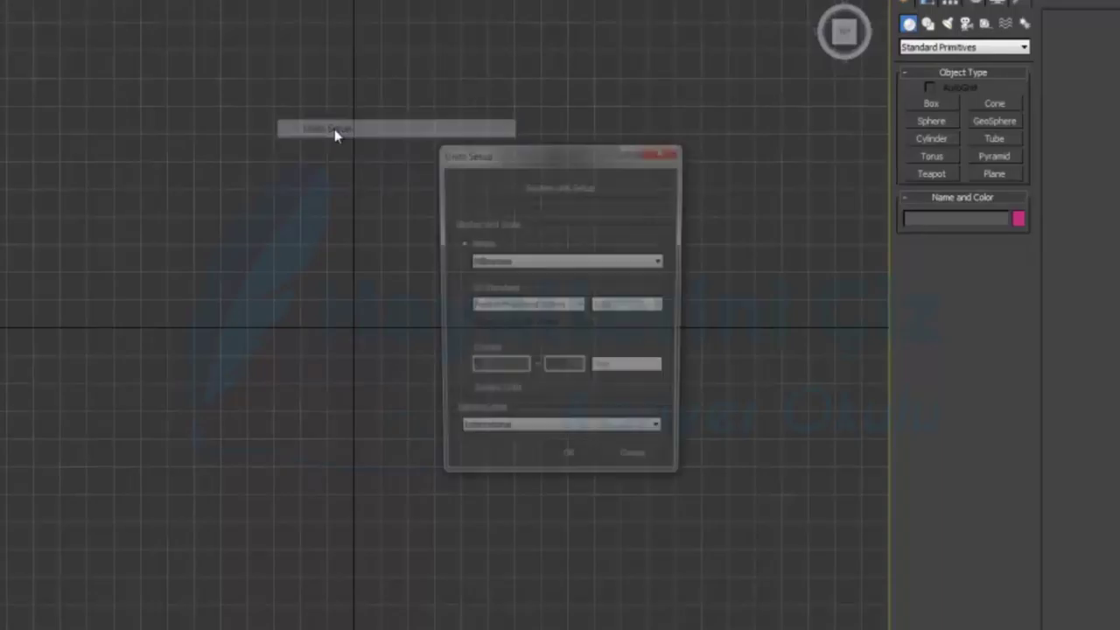
{"action": "left_click", "coordinate": [574, 184]}
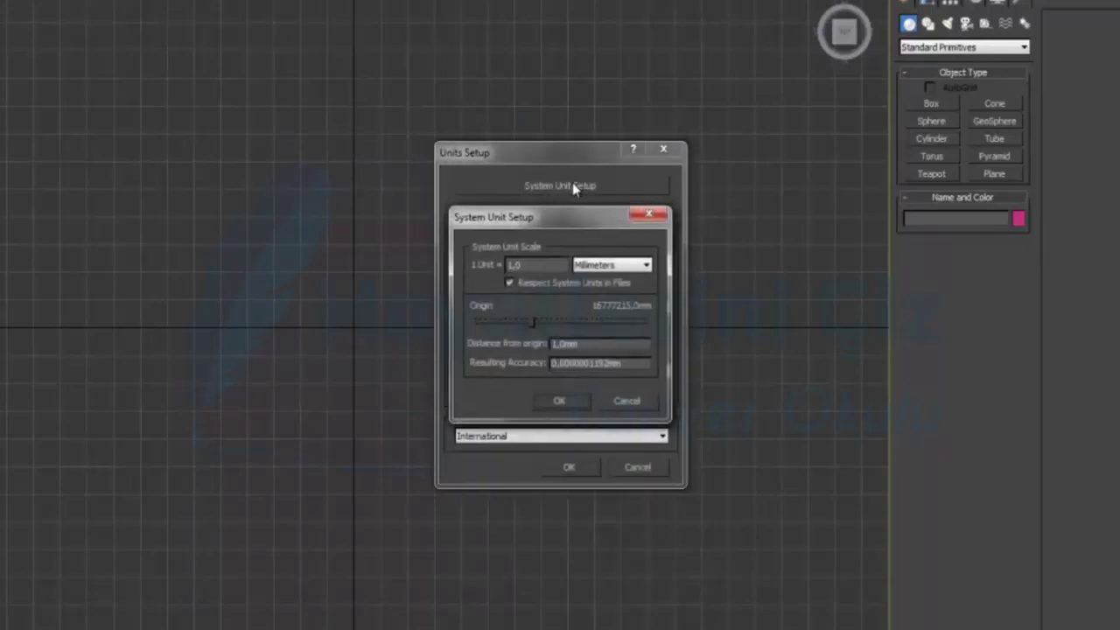
{"action": "left_click", "coordinate": [628, 403]}
{"action": "left_click", "coordinate": [633, 466]}
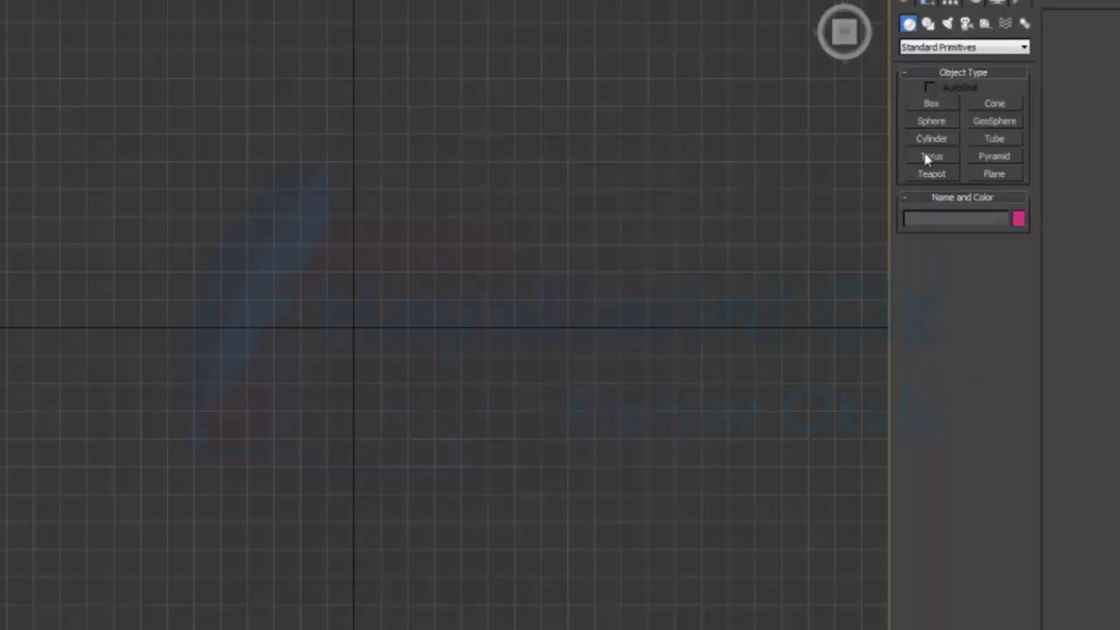
Draw a rectangle spline 10000 mm wide and move it near the top of the Top view.
{"action": "left_click", "coordinate": [929, 24]}
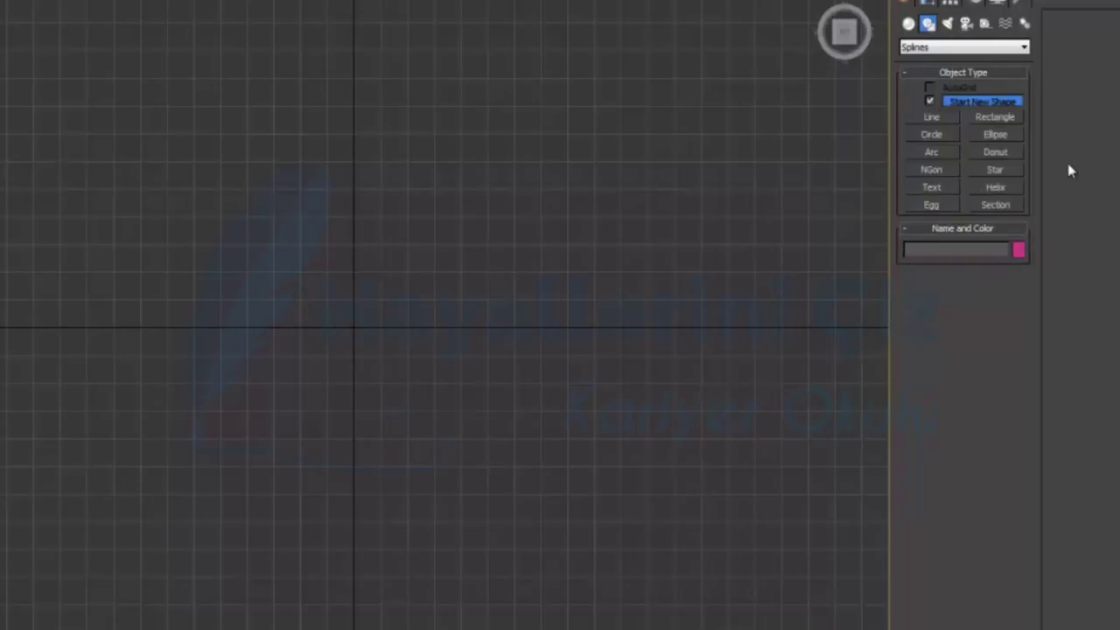
{"action": "left_click", "coordinate": [995, 117]}
{"action": "left_click_drag", "start_coordinate": [2, 60], "coordinate": [738, 81]}
{"action": "double_click", "coordinate": [978, 407]}
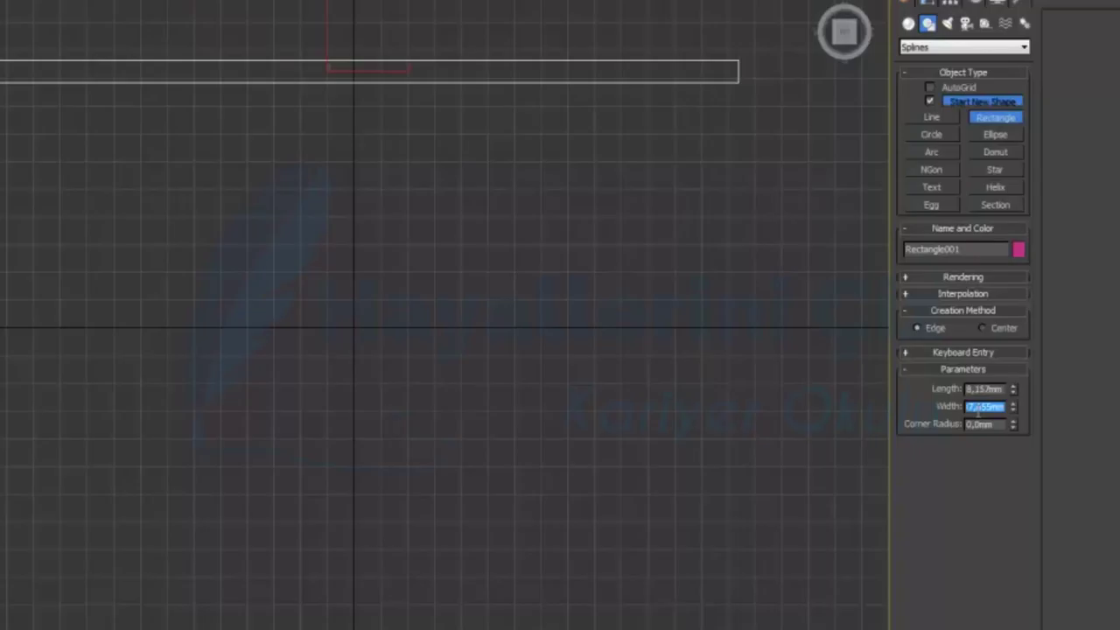
{"action": "type", "text": "10000"}
{"action": "key", "text": "Return"}
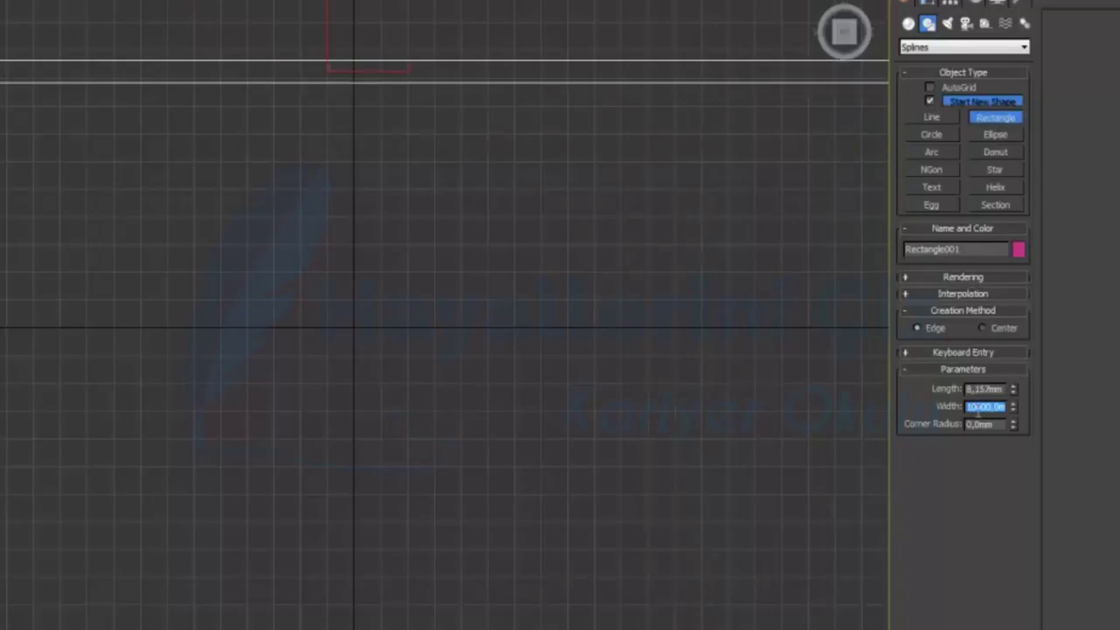
{"action": "right_click", "coordinate": [682, 432]}
{"action": "scroll", "coordinate": [594, 390], "scroll_direction": "down", "scroll_amount": 2}
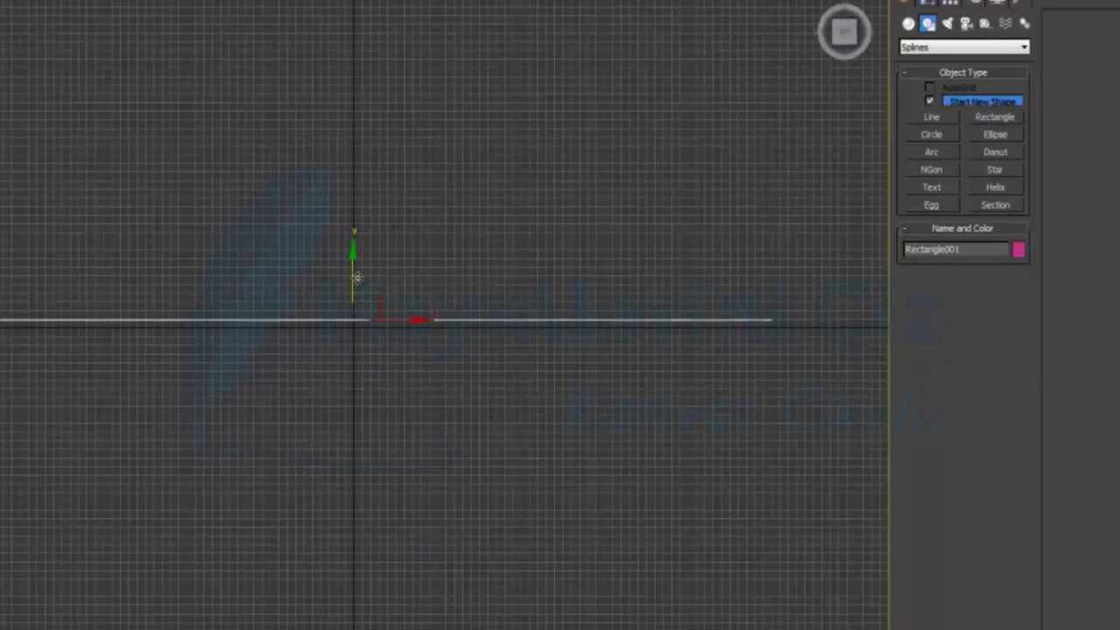
{"action": "left_click_drag", "start_coordinate": [357, 279], "coordinate": [635, 81]}
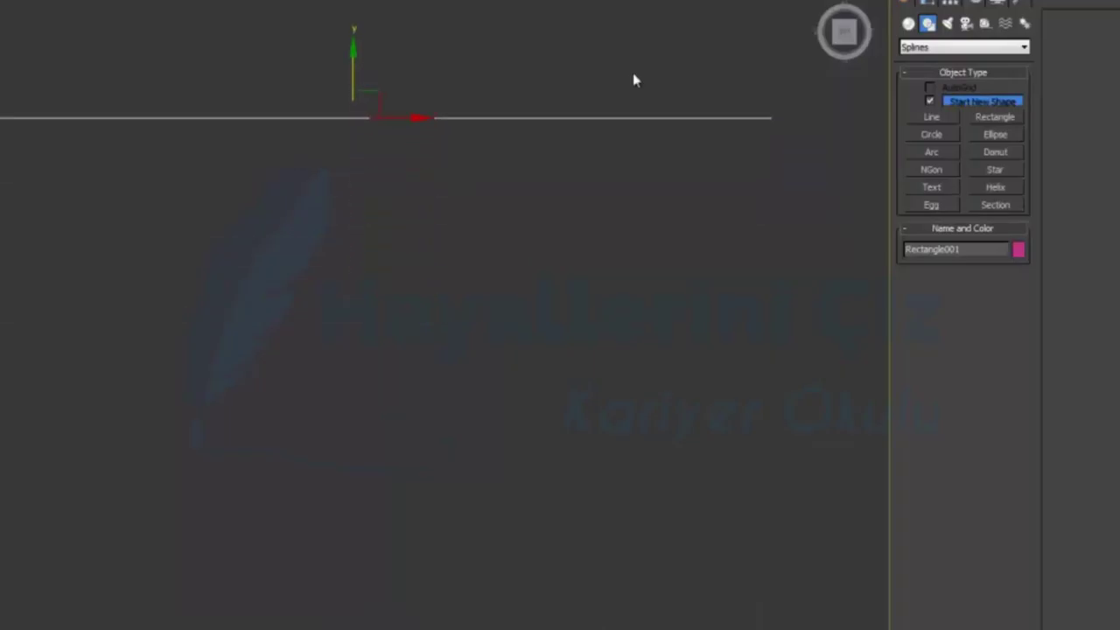
Set the rectangle's length to 100 mm.
{"action": "left_click", "coordinate": [926, 3]}
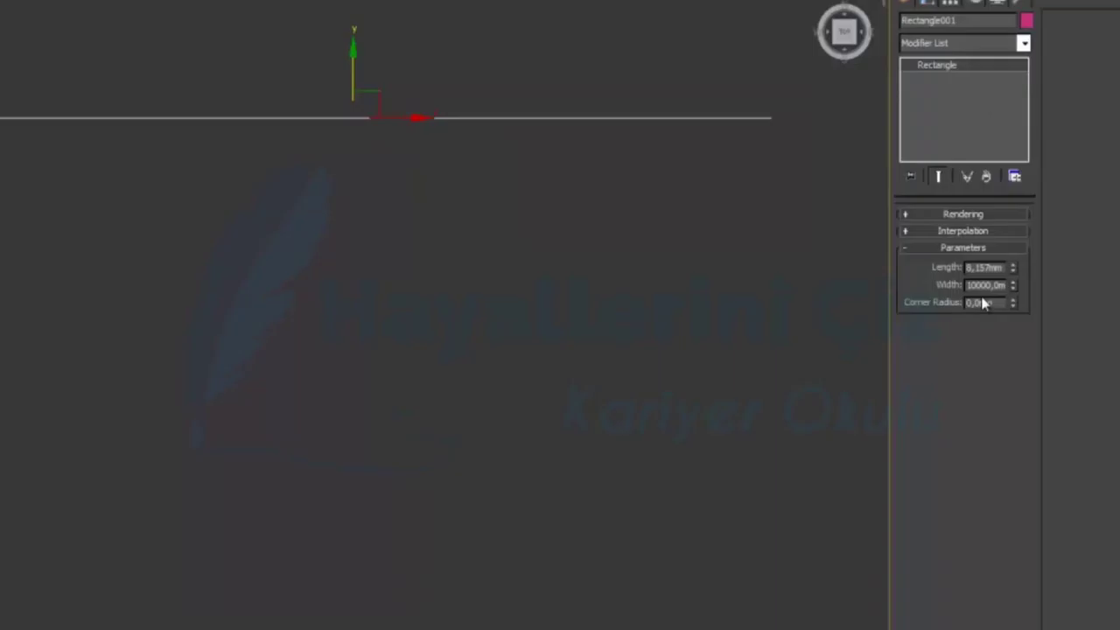
{"action": "double_click", "coordinate": [995, 272]}
{"action": "type", "text": "50"}
{"action": "key", "text": "Return"}
{"action": "type", "text": "100"}
{"action": "key", "text": "Return"}
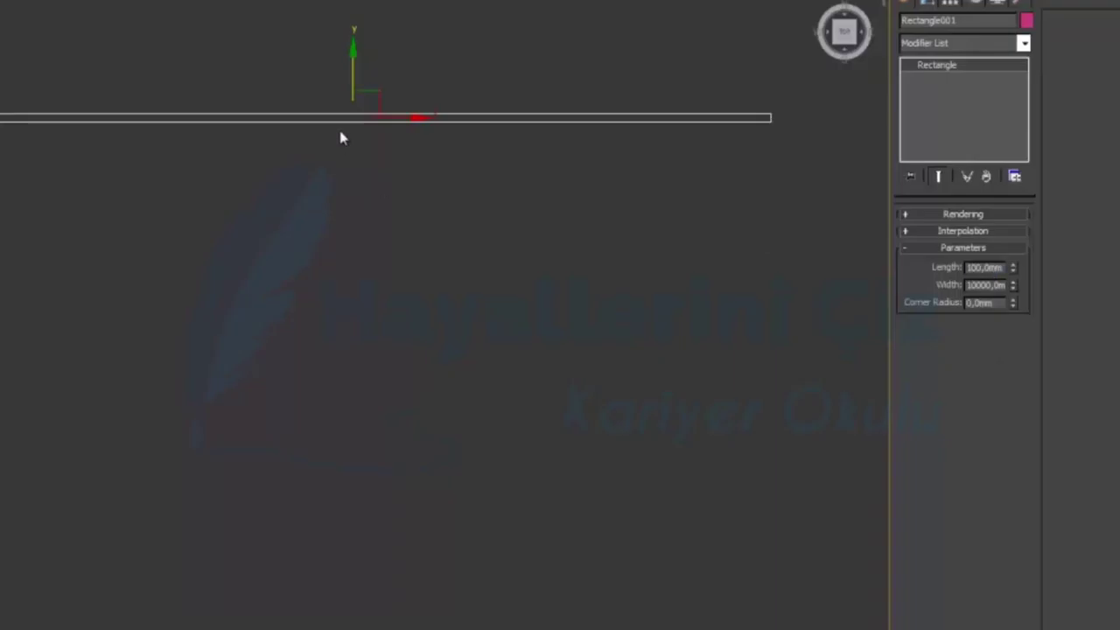
Clone the rectangle, rotate the copy 90° with a 90° angle snap, and move it left.
{"action": "mouse_move", "coordinate": [365, 78]}
{"action": "left_mouse_down"}
{"action": "mouse_move", "coordinate": [336, 243]}
{"action": "mouse_move", "coordinate": [332, 355]}
{"action": "left_mouse_up"}
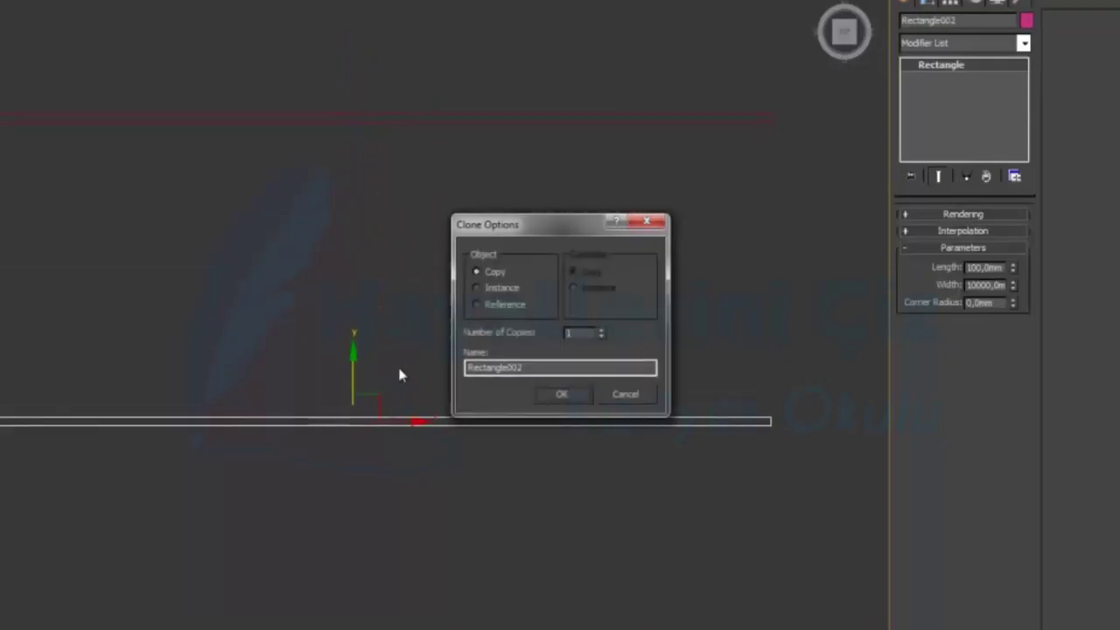
{"action": "left_click", "coordinate": [561, 394]}
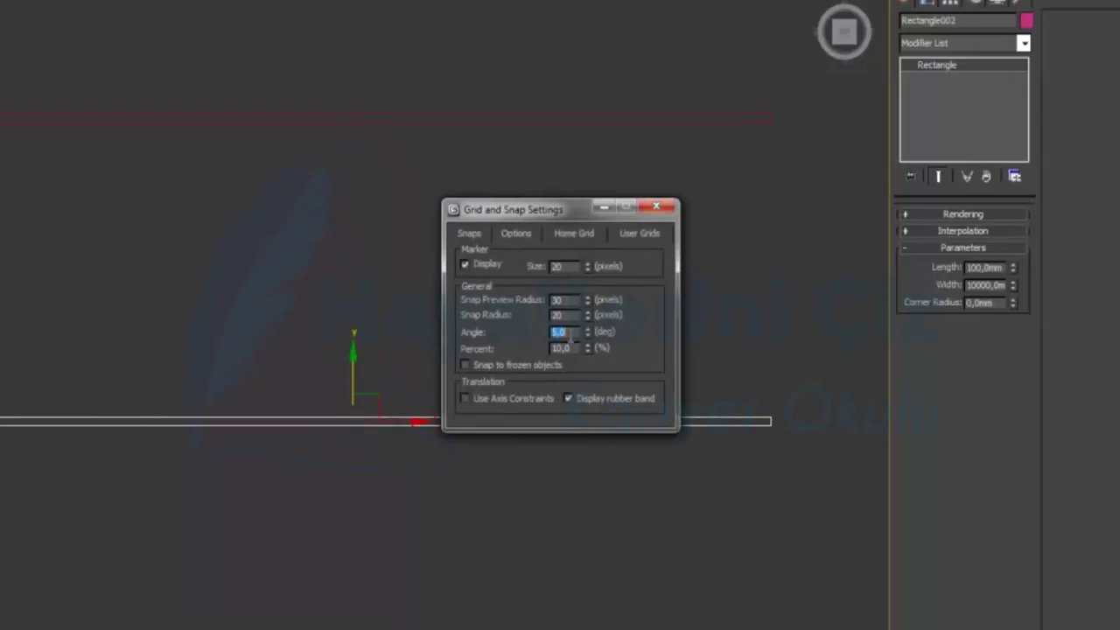
{"action": "double_click", "coordinate": [569, 333]}
{"action": "left_click", "coordinate": [656, 206]}
{"action": "key", "text": "e"}
{"action": "left_click_drag", "start_coordinate": [429, 405], "coordinate": [432, 394]}
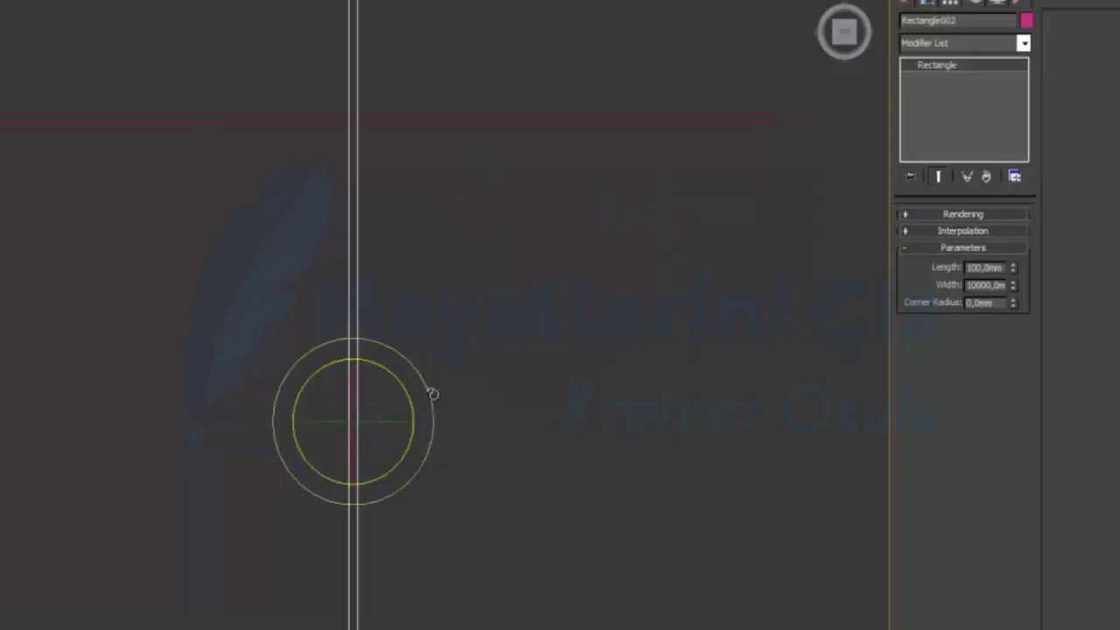
{"action": "scroll", "coordinate": [433, 394], "scroll_direction": "down", "scroll_amount": 5}
{"action": "scroll", "coordinate": [432, 393], "scroll_direction": "up", "scroll_amount": 2}
{"action": "key", "text": "w"}
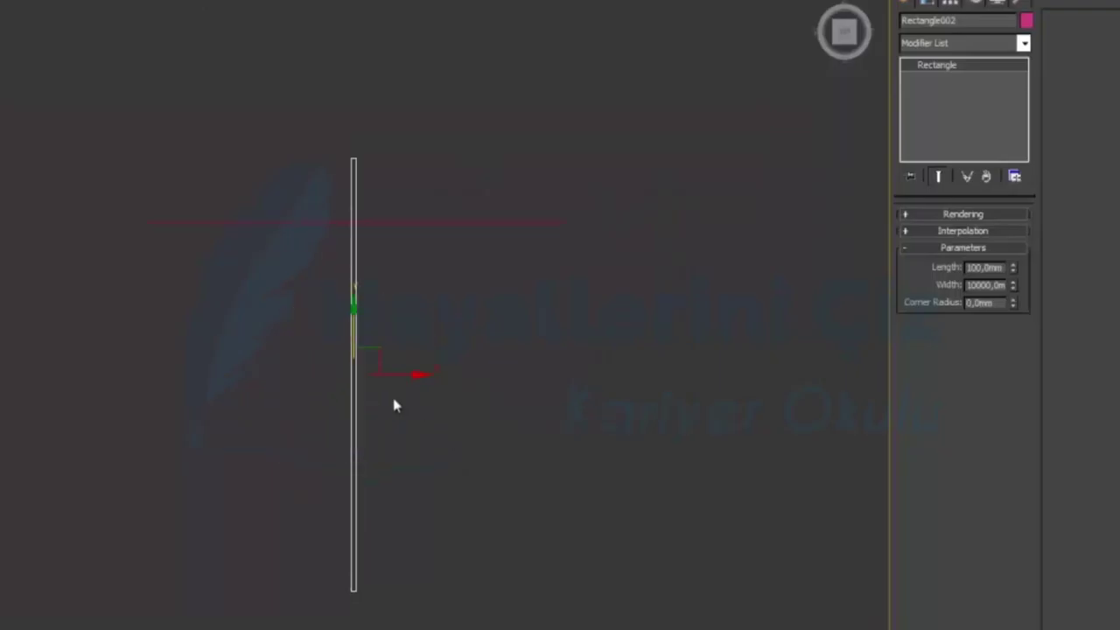
{"action": "left_click_drag", "start_coordinate": [383, 356], "coordinate": [175, 418]}
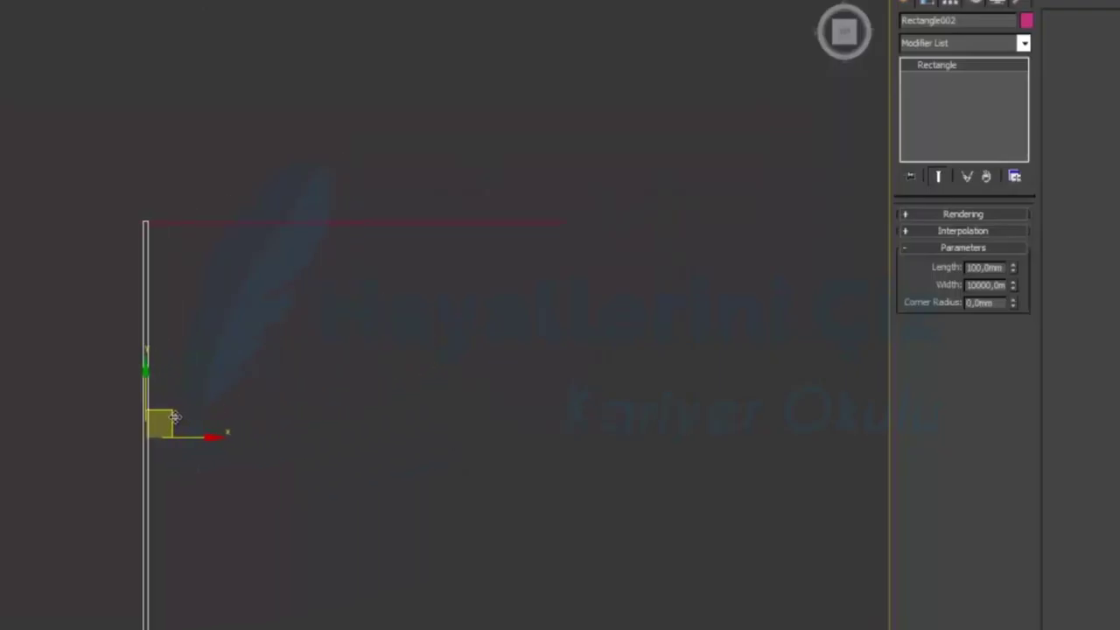
{"action": "middle_click_drag", "start_coordinate": [322, 486], "coordinate": [319, 353]}
{"action": "left_click", "coordinate": [359, 366]}
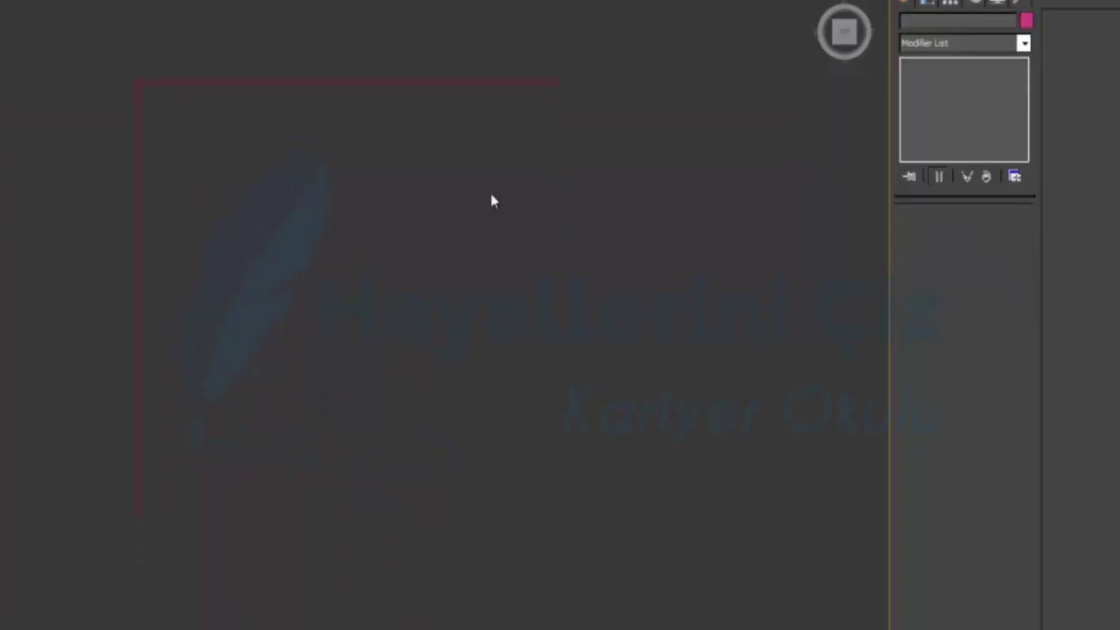
Copy the top horizontal rectangle down to form the bottom wall.
{"action": "left_click", "coordinate": [386, 82]}
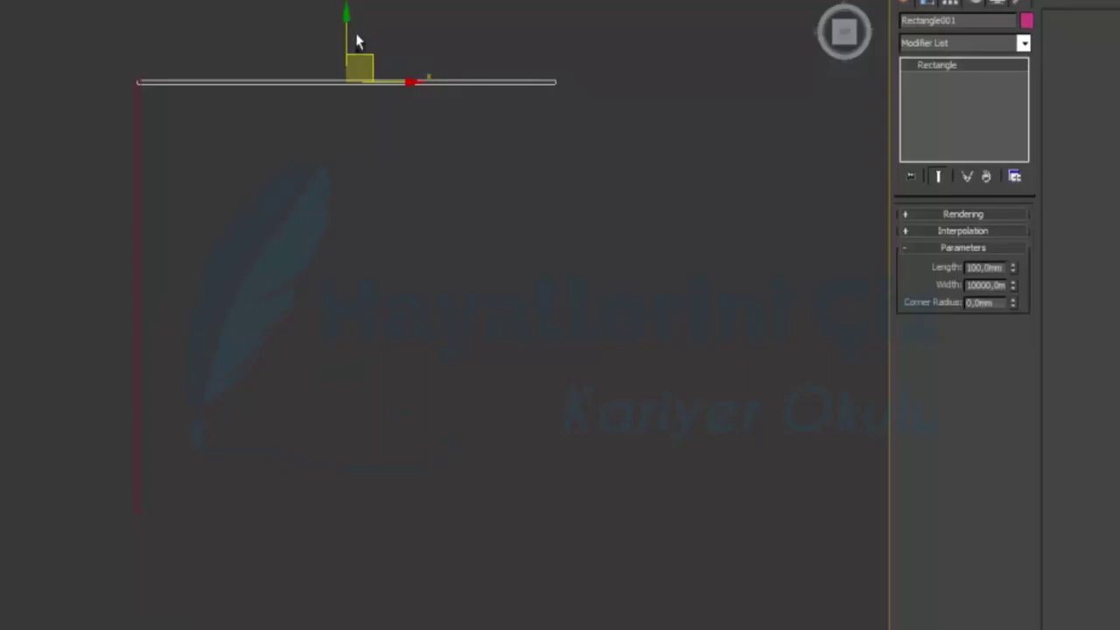
{"action": "mouse_move", "coordinate": [356, 41]}
{"action": "left_mouse_down"}
{"action": "mouse_move", "coordinate": [338, 122]}
{"action": "mouse_move", "coordinate": [314, 461]}
{"action": "left_mouse_up"}
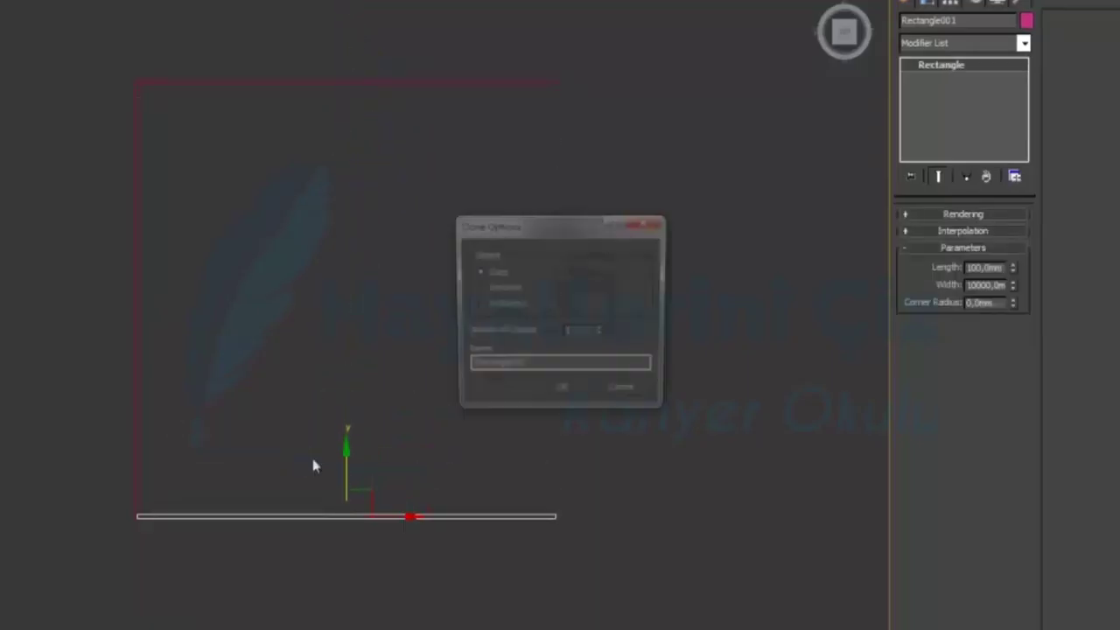
{"action": "left_click", "coordinate": [563, 394]}
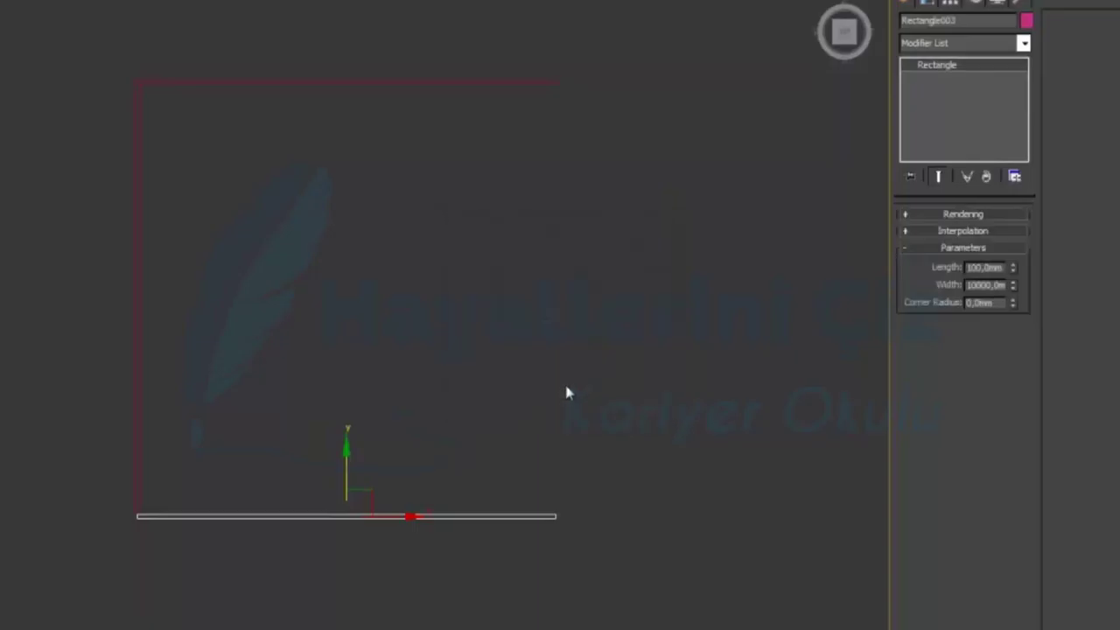
{"action": "left_click", "coordinate": [560, 393]}
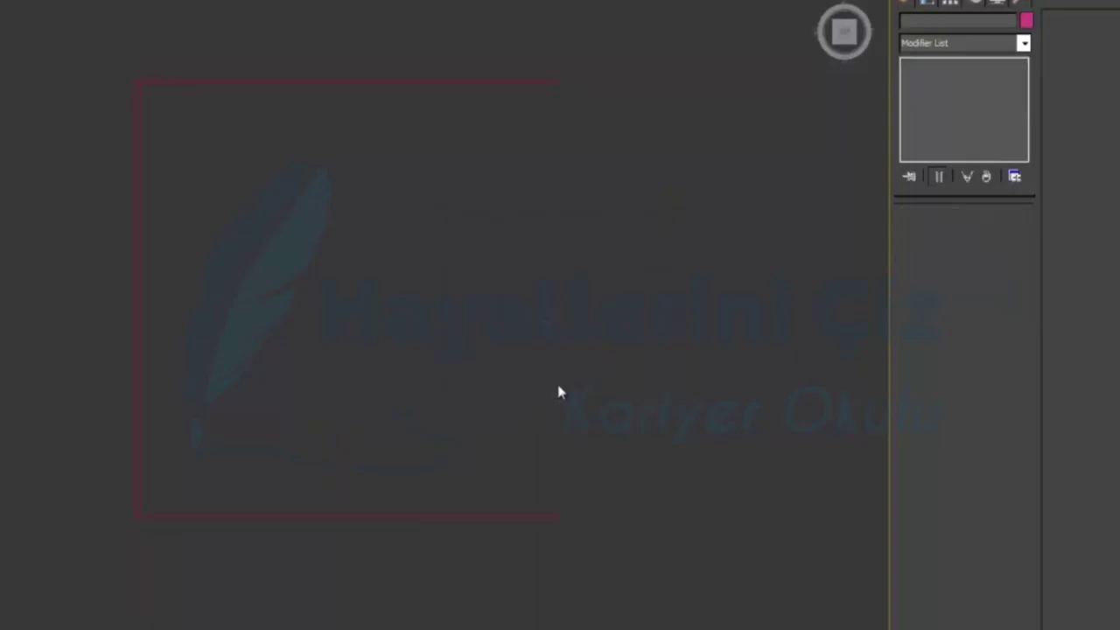
{"action": "middle_click_drag", "start_coordinate": [540, 243], "coordinate": [541, 284]}
Start a Line spline at the outline's top-right, adding vertices at the top-left, left side and wall end.
{"action": "left_click", "coordinate": [909, 2]}
{"action": "left_click", "coordinate": [993, 136]}
{"action": "left_click", "coordinate": [929, 115]}
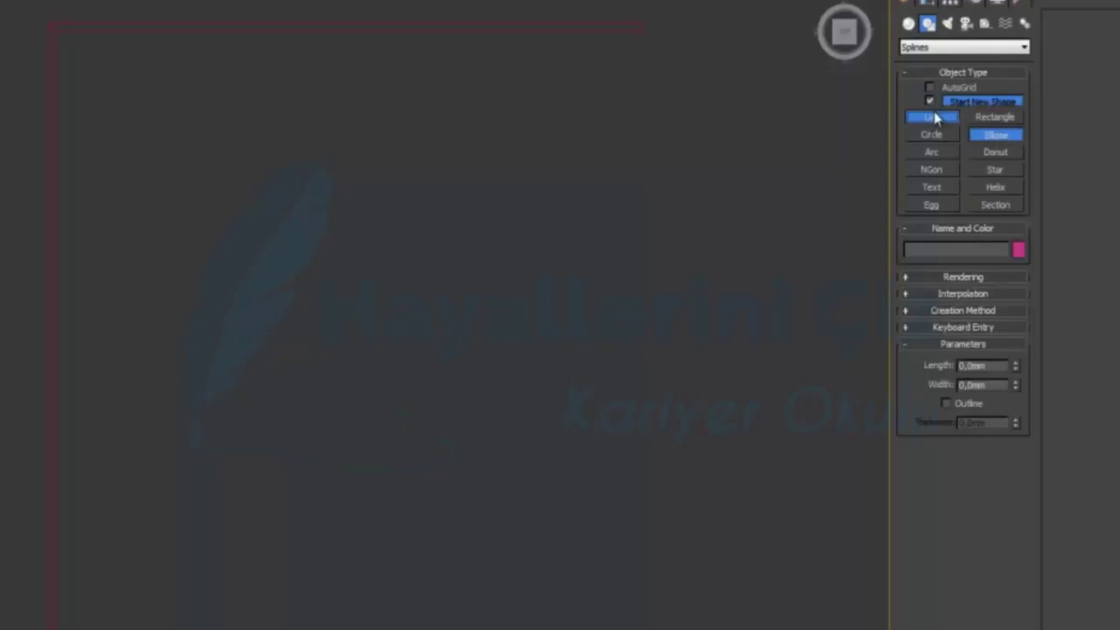
{"action": "left_click", "coordinate": [642, 23]}
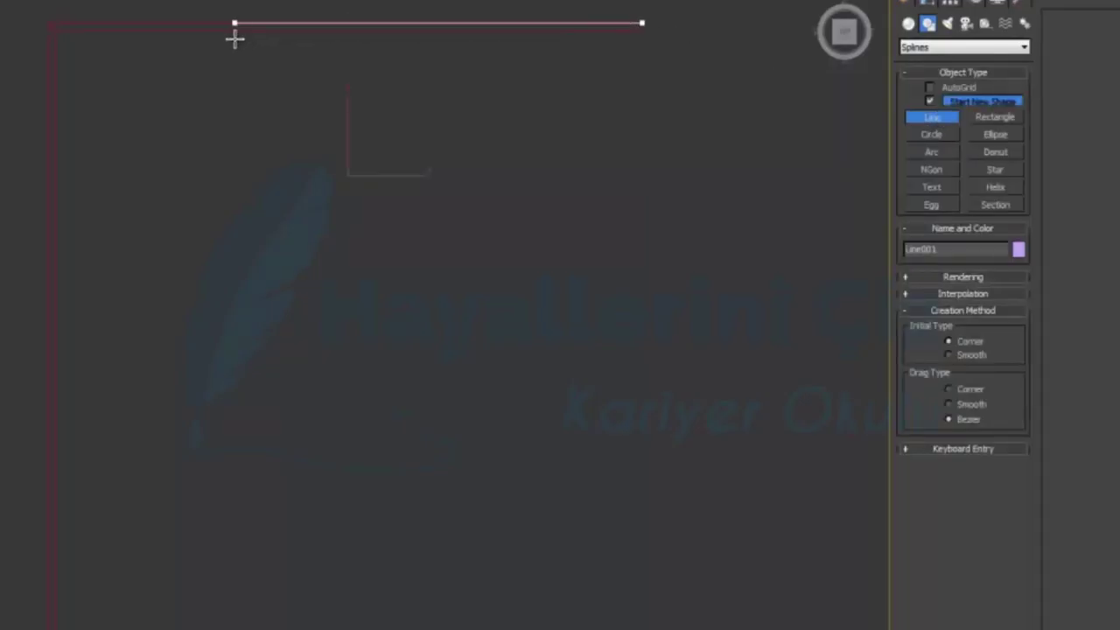
{"action": "left_click", "coordinate": [50, 51], "text": "shift"}
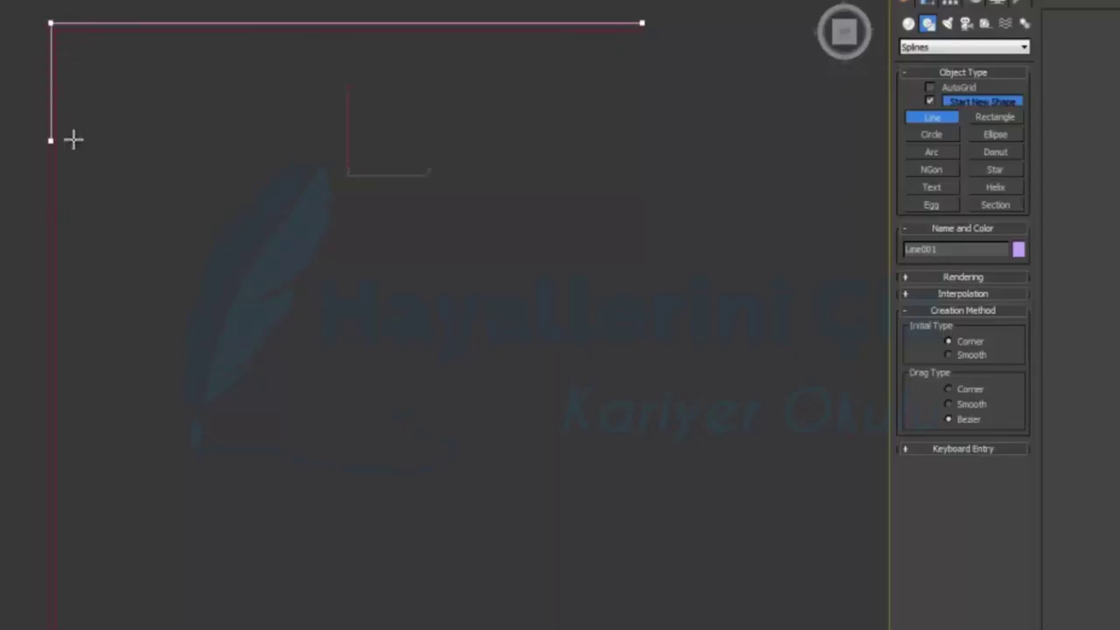
{"action": "left_click", "coordinate": [80, 200], "text": "shift"}
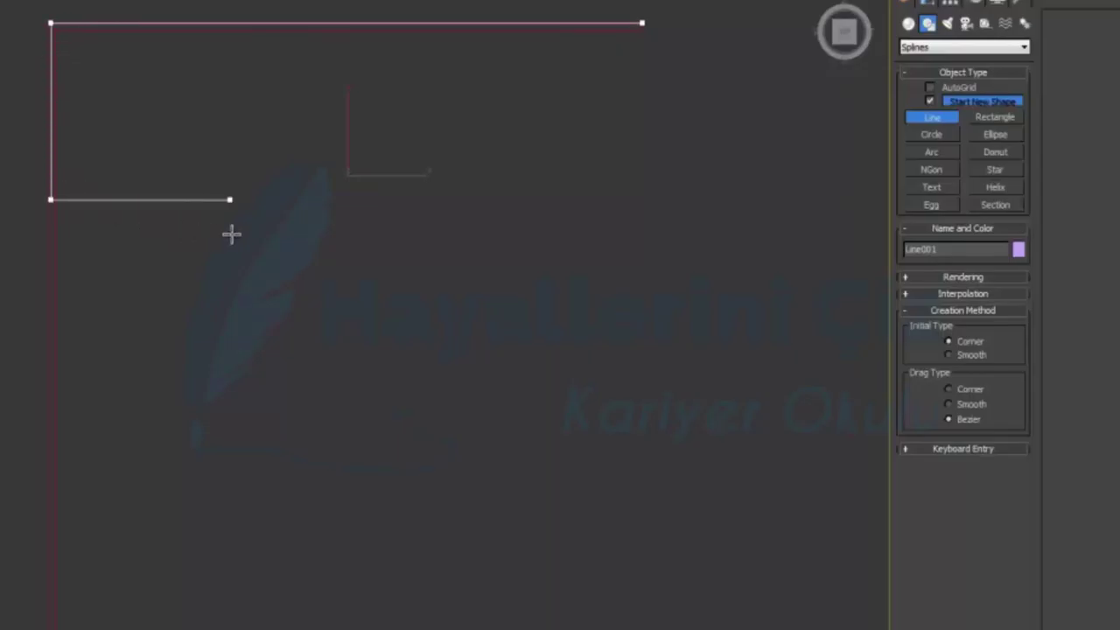
{"action": "left_click", "coordinate": [523, 214], "text": "shift"}
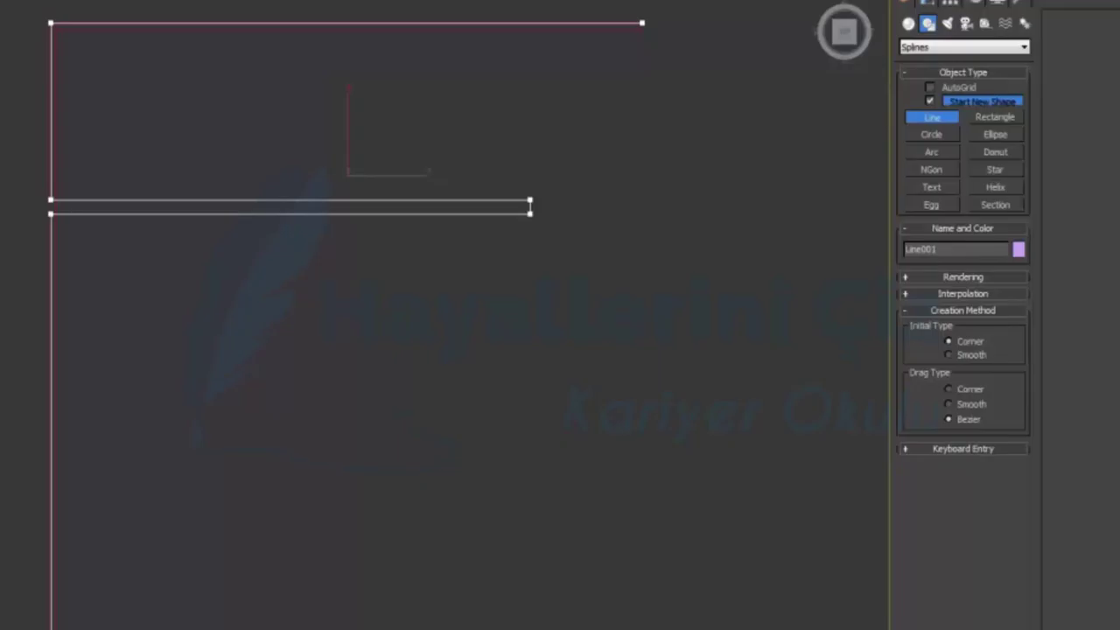
Add the outer top-left corner vertex and close the spline back at its start point.
{"action": "left_click", "coordinate": [82, 10], "text": "shift"}
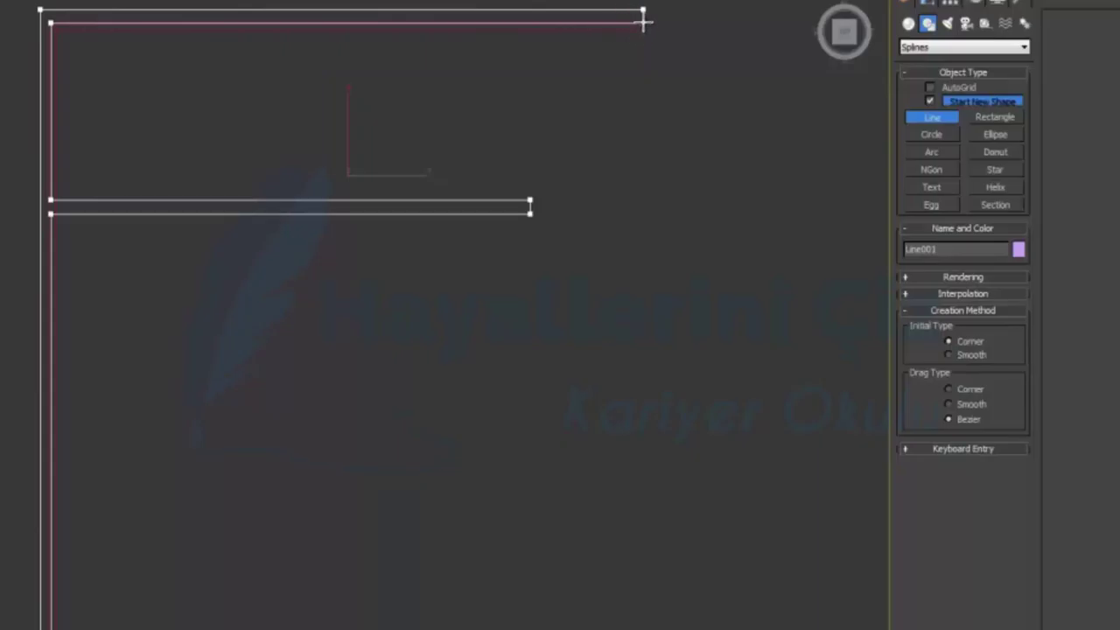
{"action": "left_click", "coordinate": [643, 25]}
{"action": "left_click", "coordinate": [533, 373]}
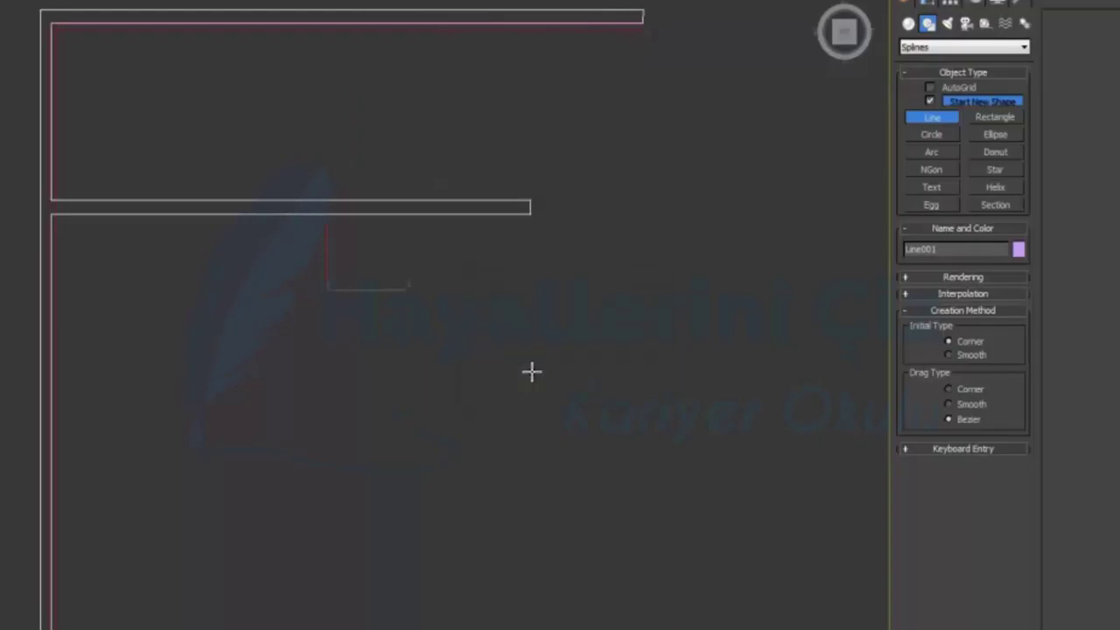
{"action": "right_click", "coordinate": [532, 371]}
{"action": "left_click", "coordinate": [632, 300]}
{"action": "middle_click_drag", "start_coordinate": [657, 143], "coordinate": [525, 428]}
{"action": "scroll", "coordinate": [657, 354], "scroll_direction": "up", "scroll_amount": 3}
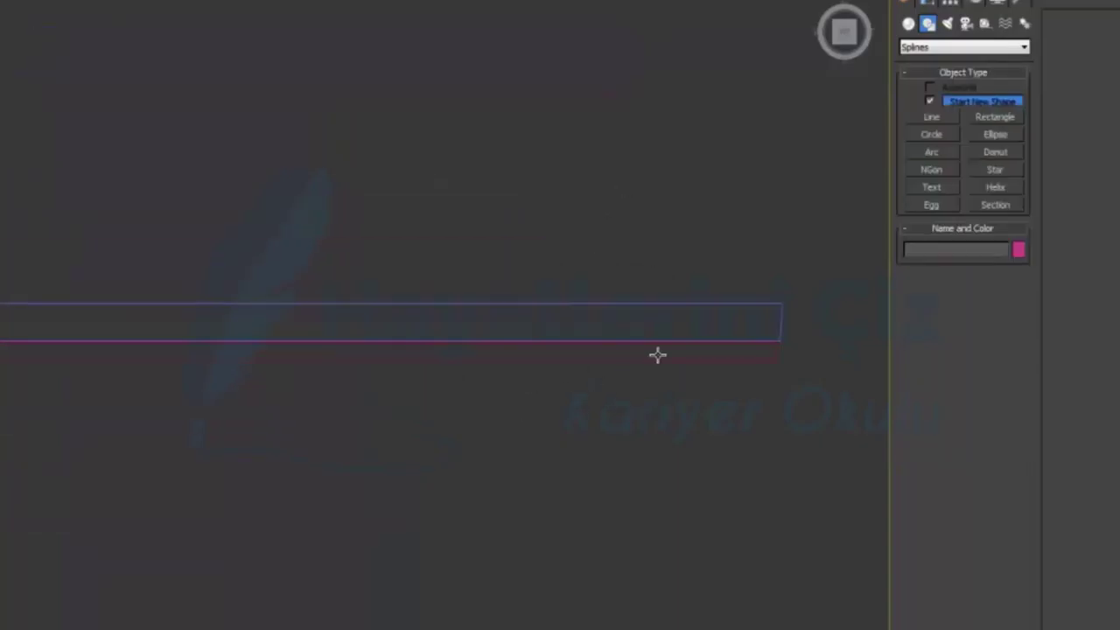
Move Line001's top-right end vertex left so the end segment runs vertically.
{"action": "left_click", "coordinate": [780, 315]}
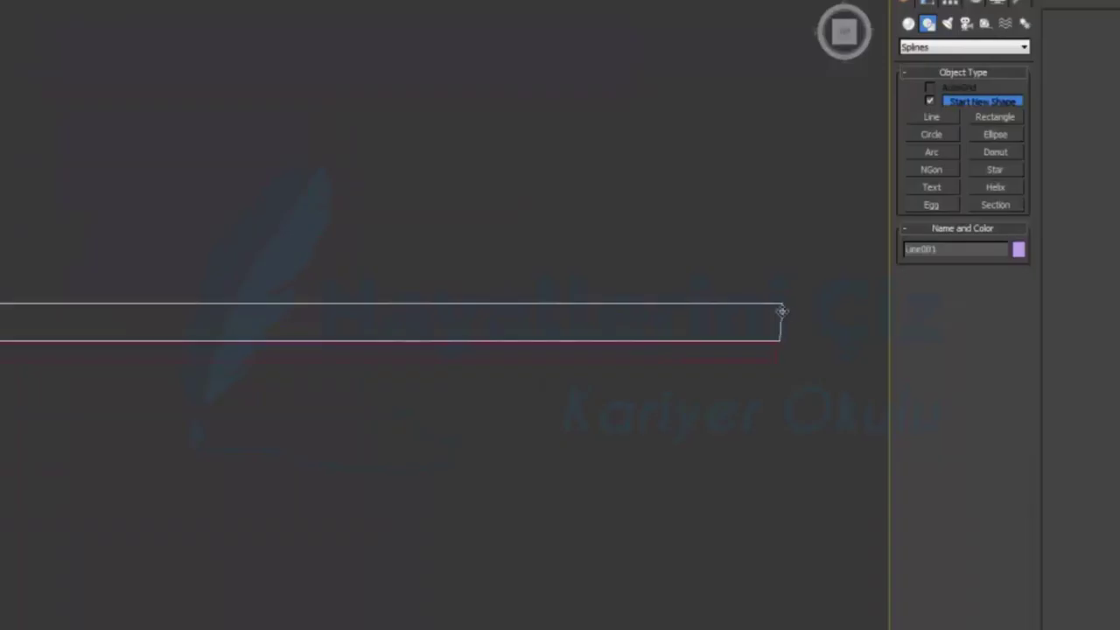
{"action": "left_click", "coordinate": [930, 4]}
{"action": "left_click", "coordinate": [943, 271]}
{"action": "left_click_drag", "start_coordinate": [789, 271], "coordinate": [781, 317]}
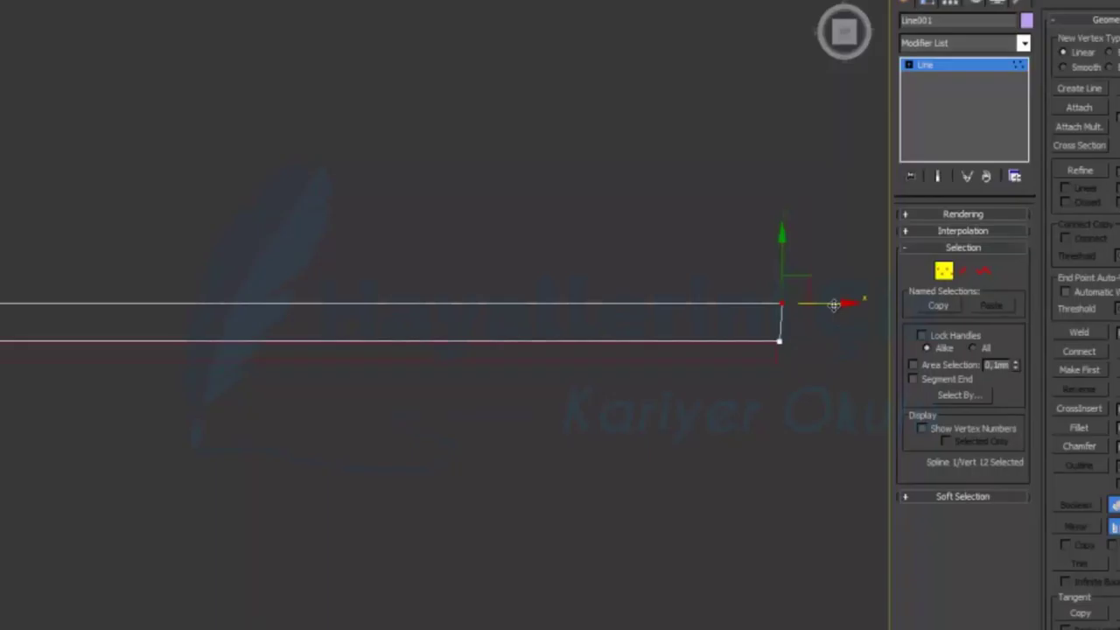
{"action": "left_click_drag", "start_coordinate": [833, 303], "coordinate": [831, 304]}
{"action": "left_click_drag", "start_coordinate": [831, 304], "coordinate": [829, 303]}
{"action": "scroll", "coordinate": [782, 405], "scroll_direction": "down", "scroll_amount": 3}
{"action": "middle_click_drag", "start_coordinate": [630, 517], "coordinate": [668, 101]}
{"action": "middle_click_drag", "start_coordinate": [602, 479], "coordinate": [584, 328]}
{"action": "scroll", "coordinate": [582, 349], "scroll_direction": "up", "scroll_amount": 3}
{"action": "scroll", "coordinate": [582, 349], "scroll_direction": "down", "scroll_amount": 5}
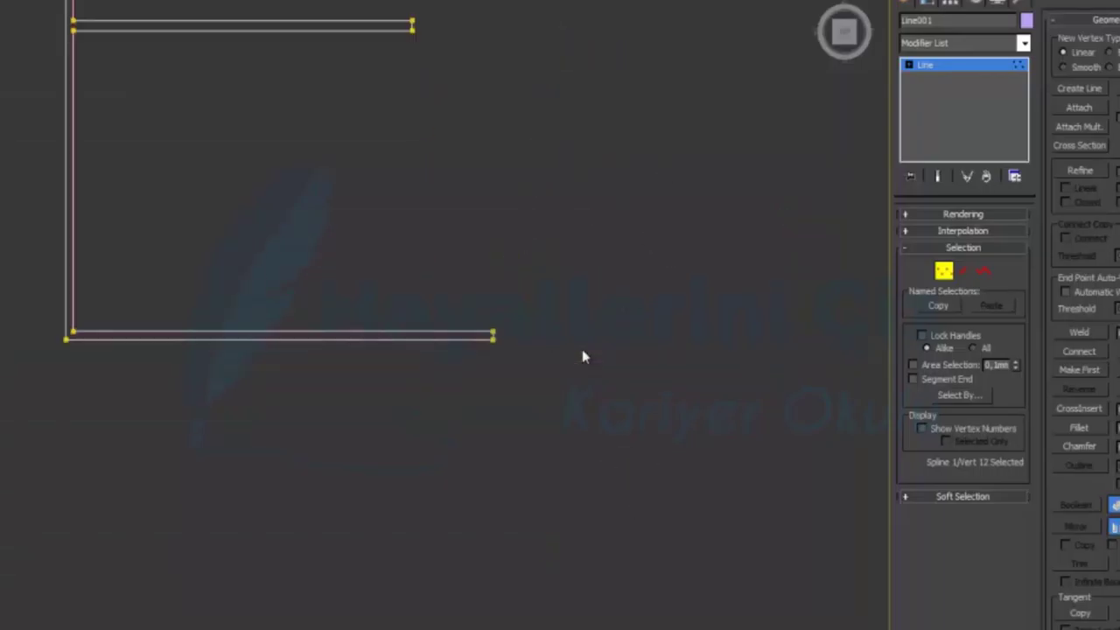
{"action": "middle_click_drag", "start_coordinate": [482, 232], "coordinate": [545, 457]}
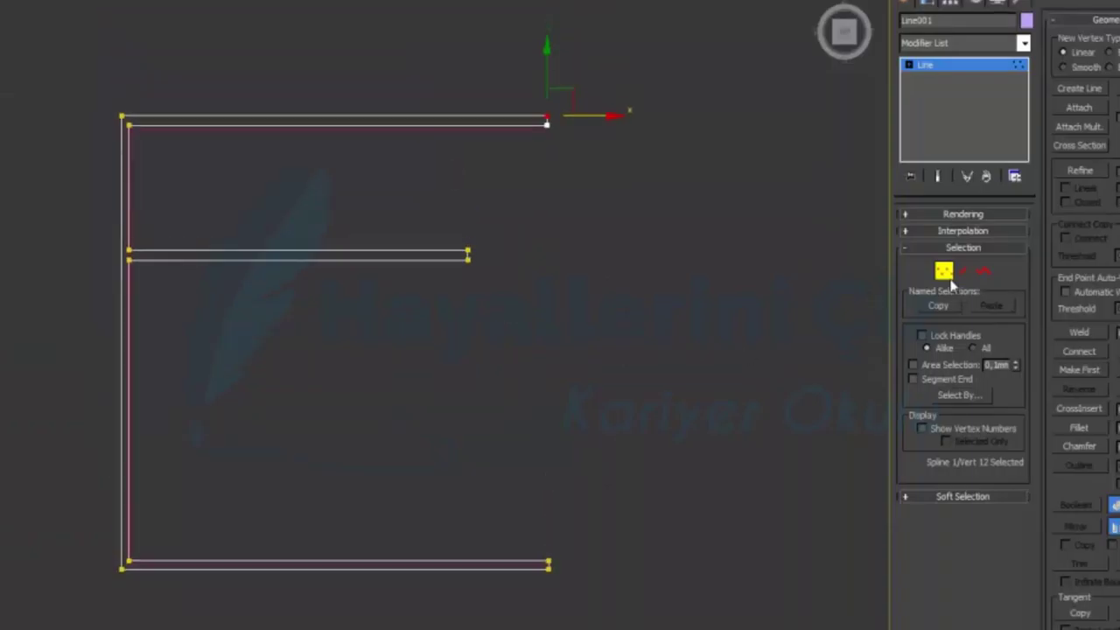
{"action": "left_click", "coordinate": [943, 271]}
Pan and zoom around the E-shaped outline, checking its corner and the horizontal rectangle band.
{"action": "left_click", "coordinate": [650, 288]}
{"action": "scroll", "coordinate": [182, 172], "scroll_direction": "up", "scroll_amount": 2}
{"action": "middle_click_drag", "start_coordinate": [46, 99], "coordinate": [310, 414]}
{"action": "scroll", "coordinate": [262, 350], "scroll_direction": "up", "scroll_amount": 4}
{"action": "left_click_drag", "start_coordinate": [78, 253], "coordinate": [37, 204]}
{"action": "left_click", "coordinate": [103, 319]}
{"action": "scroll", "coordinate": [117, 312], "scroll_direction": "down", "scroll_amount": 2}
{"action": "middle_click_drag", "start_coordinate": [405, 510], "coordinate": [306, 96]}
{"action": "scroll", "coordinate": [306, 96], "scroll_direction": "up", "scroll_amount": 2}
{"action": "scroll", "coordinate": [259, 537], "scroll_direction": "down", "scroll_amount": 3}
{"action": "middle_click_drag", "start_coordinate": [245, 368], "coordinate": [127, 408]}
{"action": "scroll", "coordinate": [126, 402], "scroll_direction": "up", "scroll_amount": 3}
{"action": "left_click", "coordinate": [127, 398]}
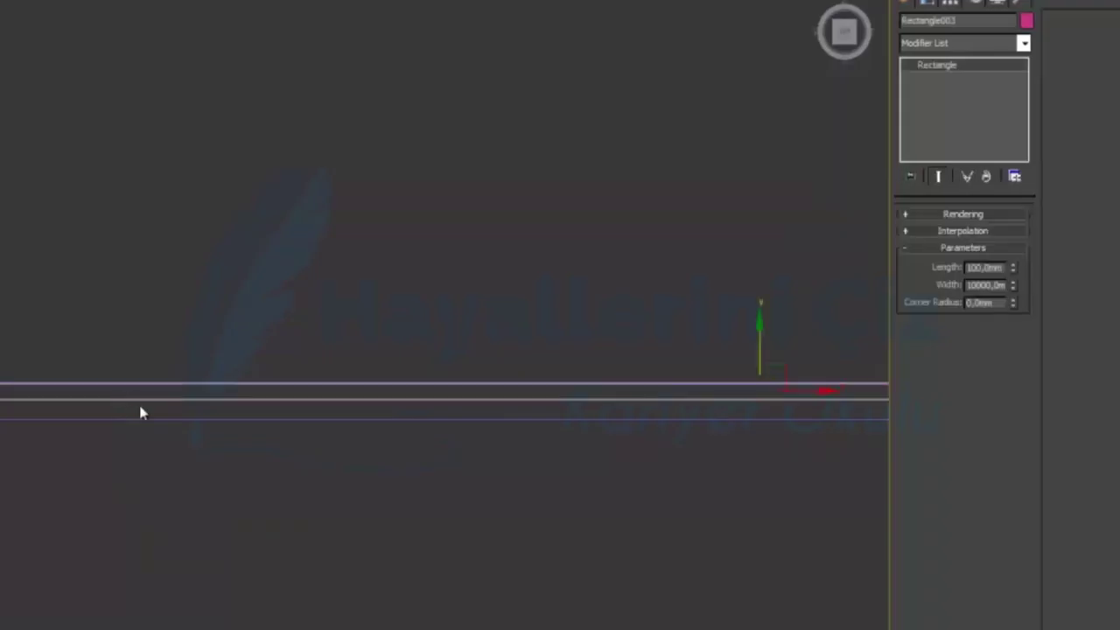
{"action": "left_click", "coordinate": [140, 410]}
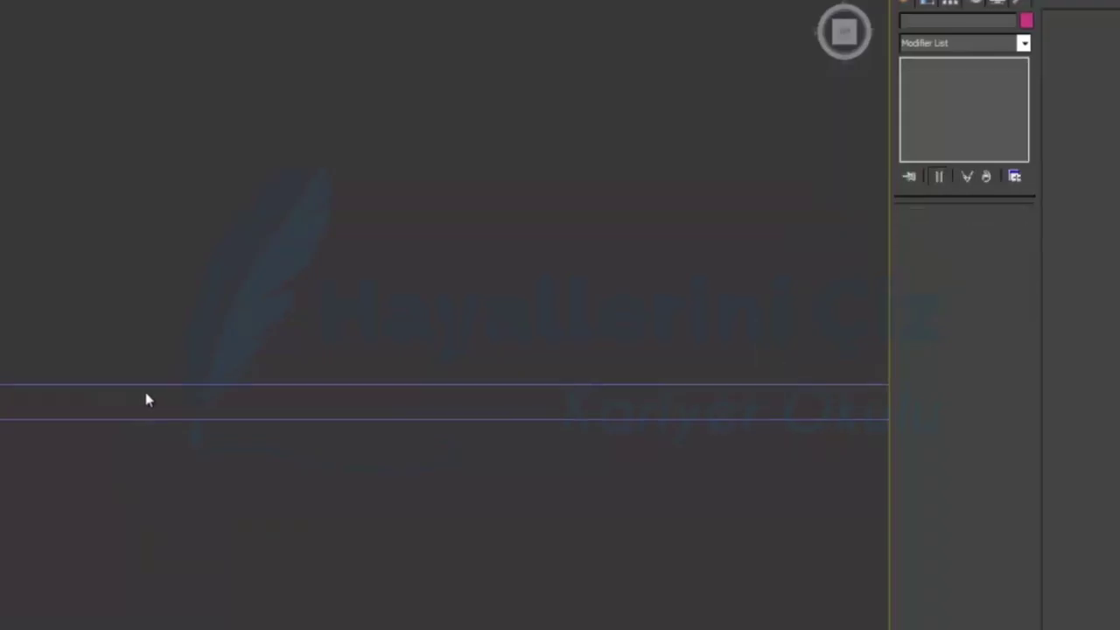
{"action": "scroll", "coordinate": [258, 231], "scroll_direction": "down", "scroll_amount": 5}
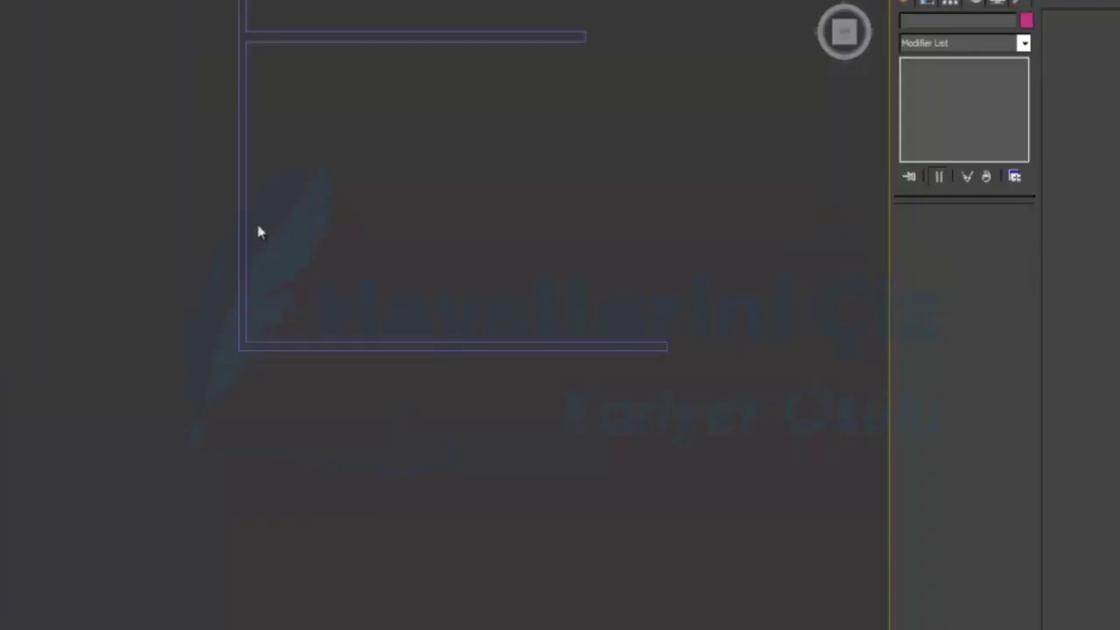
{"action": "middle_click_drag", "start_coordinate": [341, 144], "coordinate": [183, 323]}
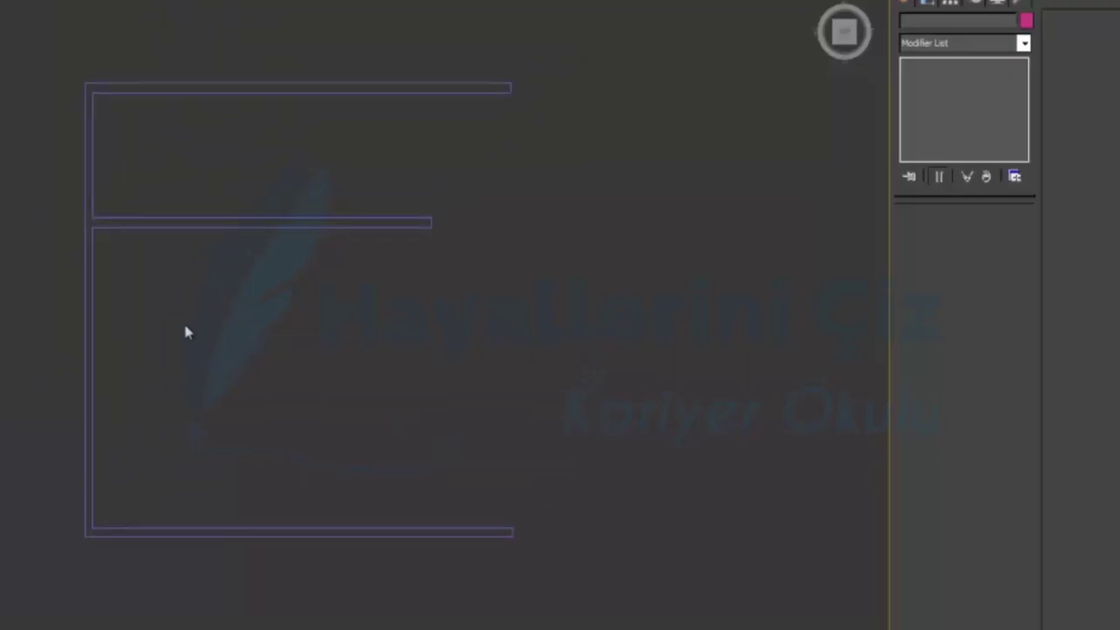
Convert the wall outline spline to an Editable Poly.
{"action": "left_click", "coordinate": [203, 229]}
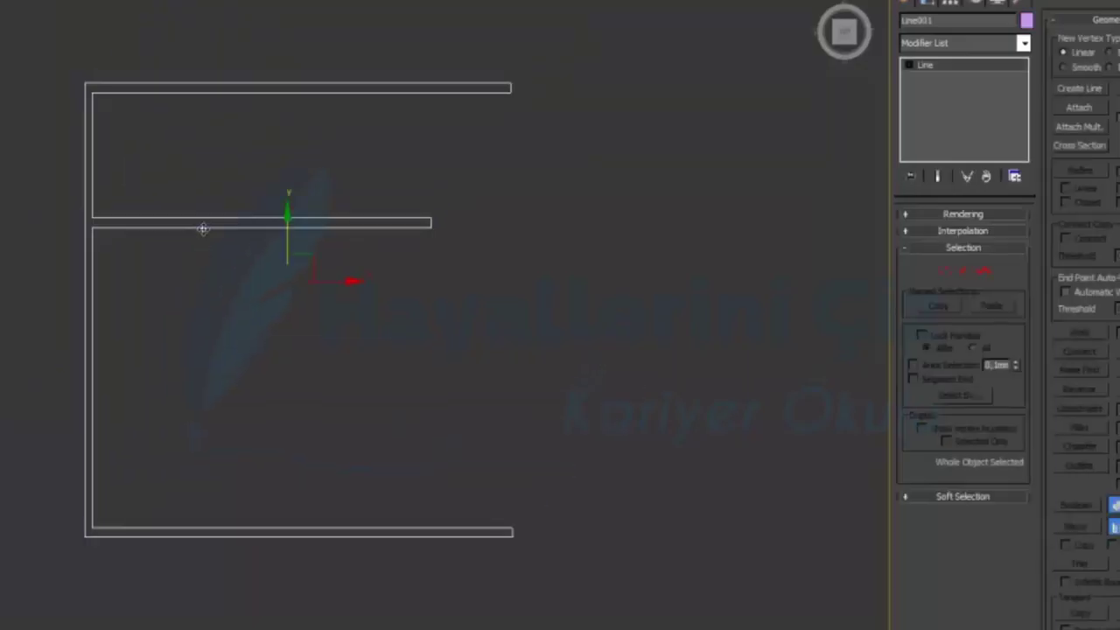
{"action": "right_click", "coordinate": [203, 229]}
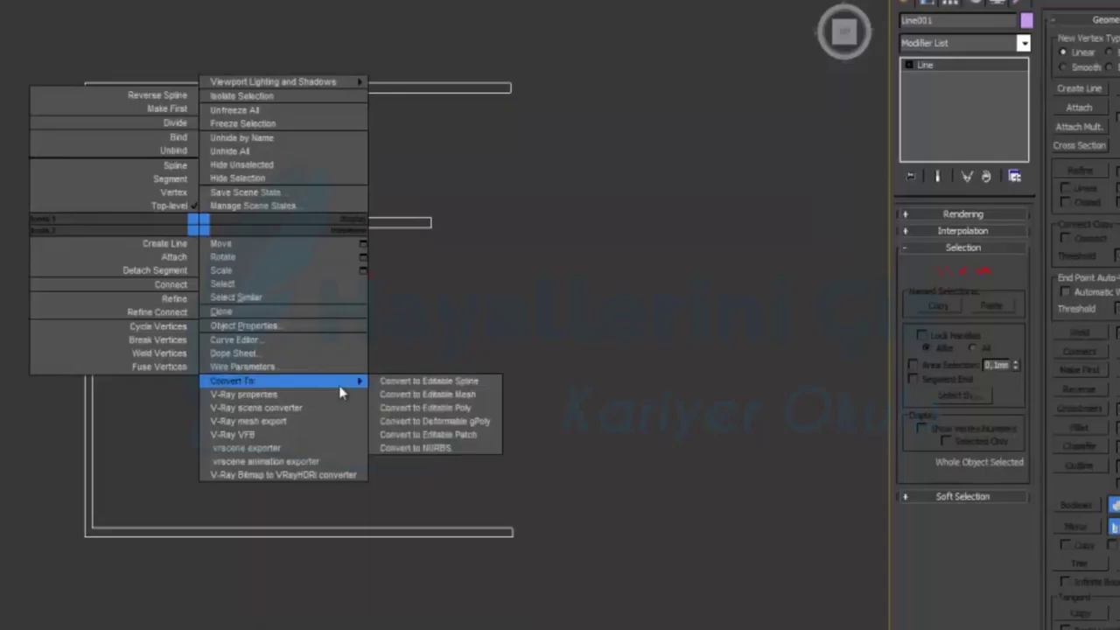
{"action": "mouse_move", "coordinate": [350, 382]}
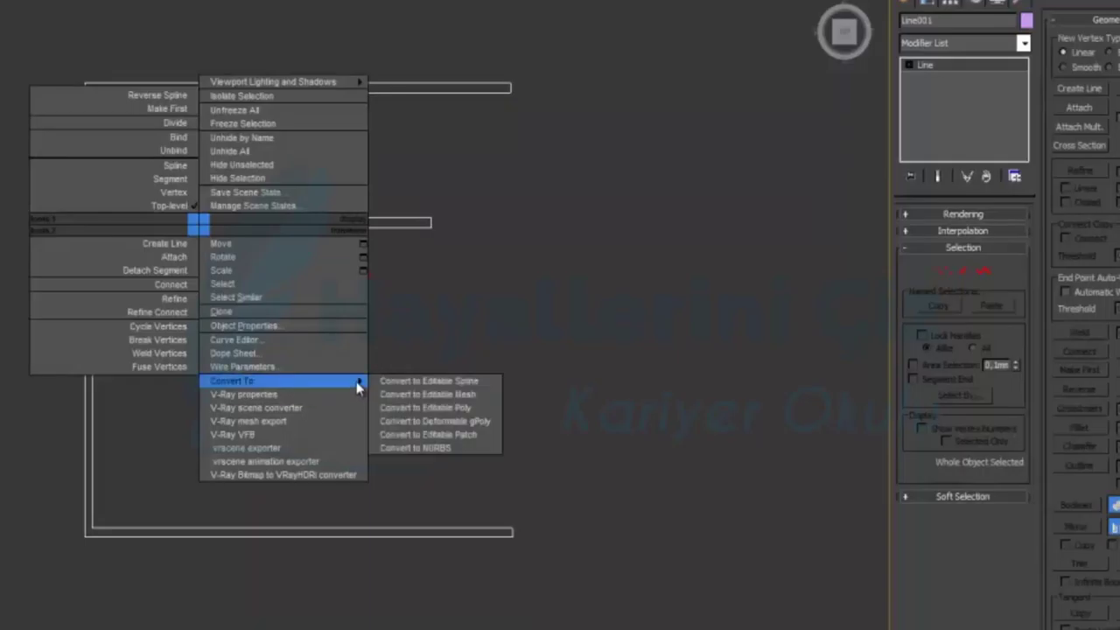
{"action": "left_click", "coordinate": [418, 413]}
Extrude the wall polygon 3000 mm high.
{"action": "left_click", "coordinate": [980, 232]}
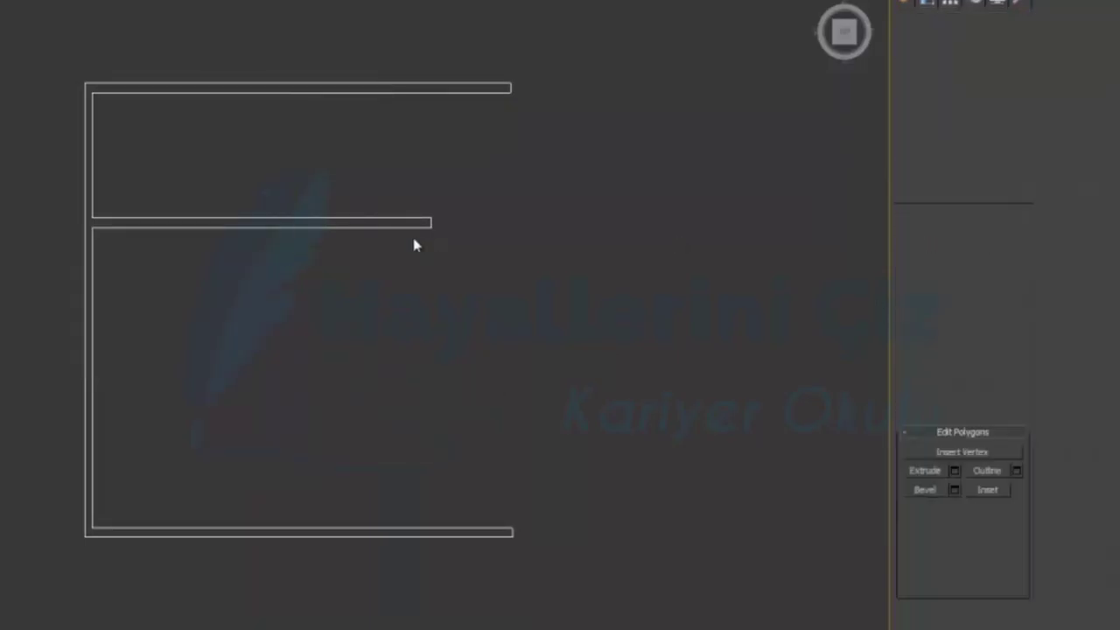
{"action": "left_click", "coordinate": [380, 221]}
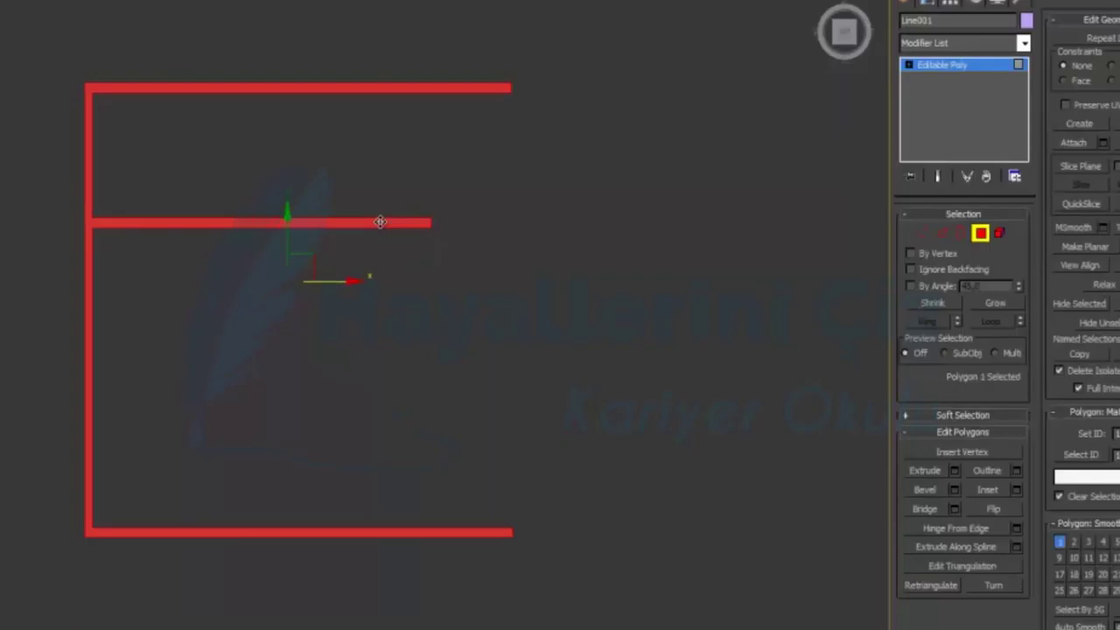
{"action": "left_click", "coordinate": [955, 470]}
{"action": "double_click", "coordinate": [398, 361]}
{"action": "type", "text": "3000"}
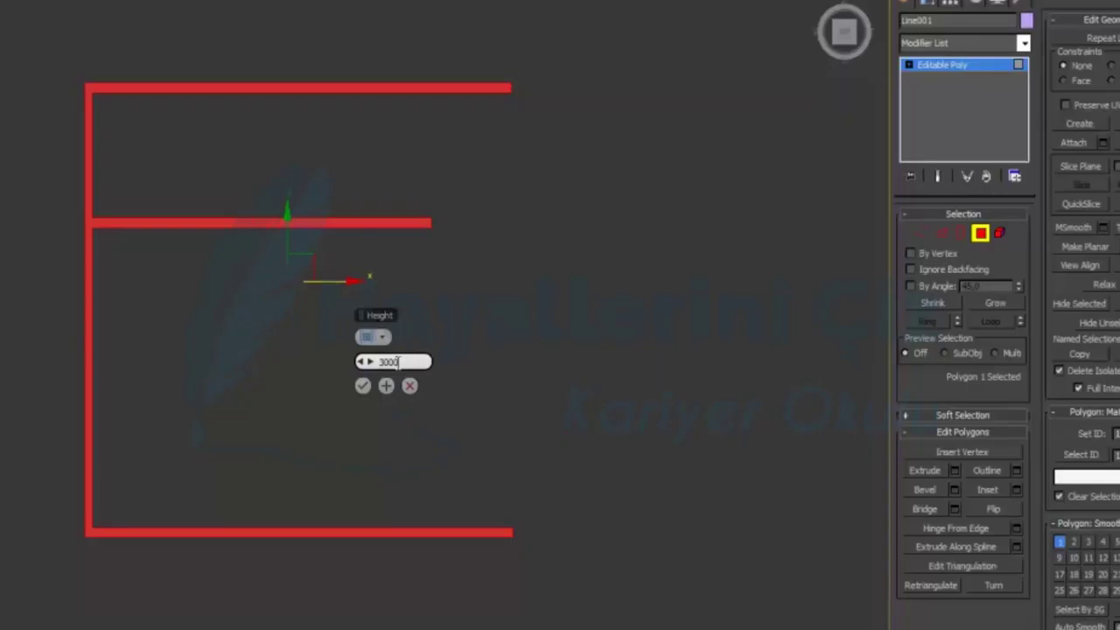
{"action": "left_click", "coordinate": [361, 387]}
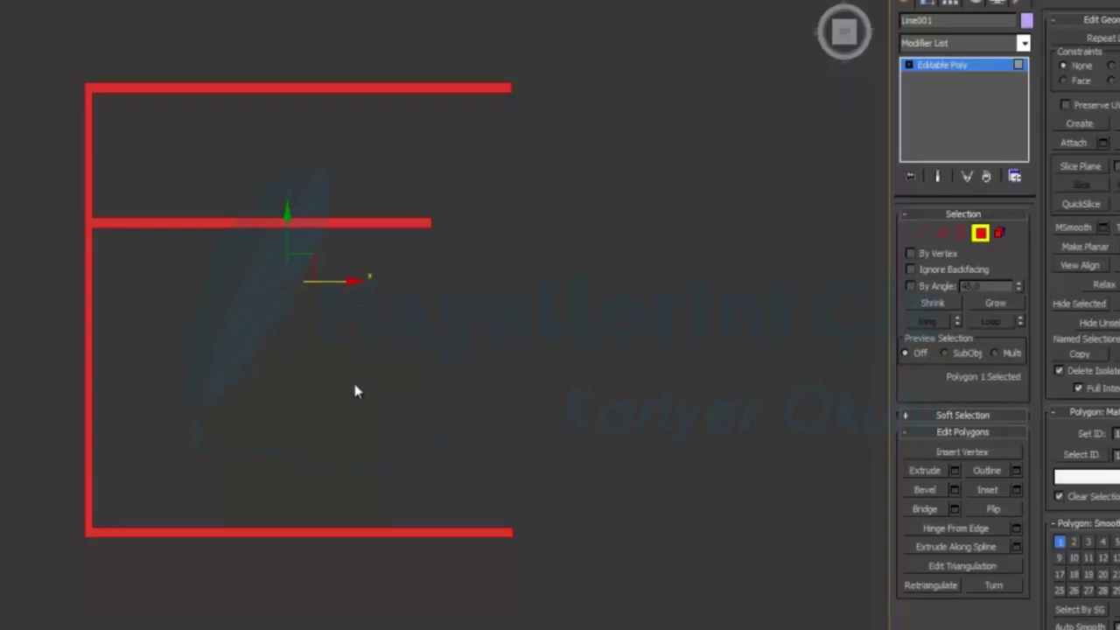
{"action": "left_click", "coordinate": [980, 232]}
{"action": "left_click", "coordinate": [725, 255]}
{"action": "left_click", "coordinate": [913, 5]}
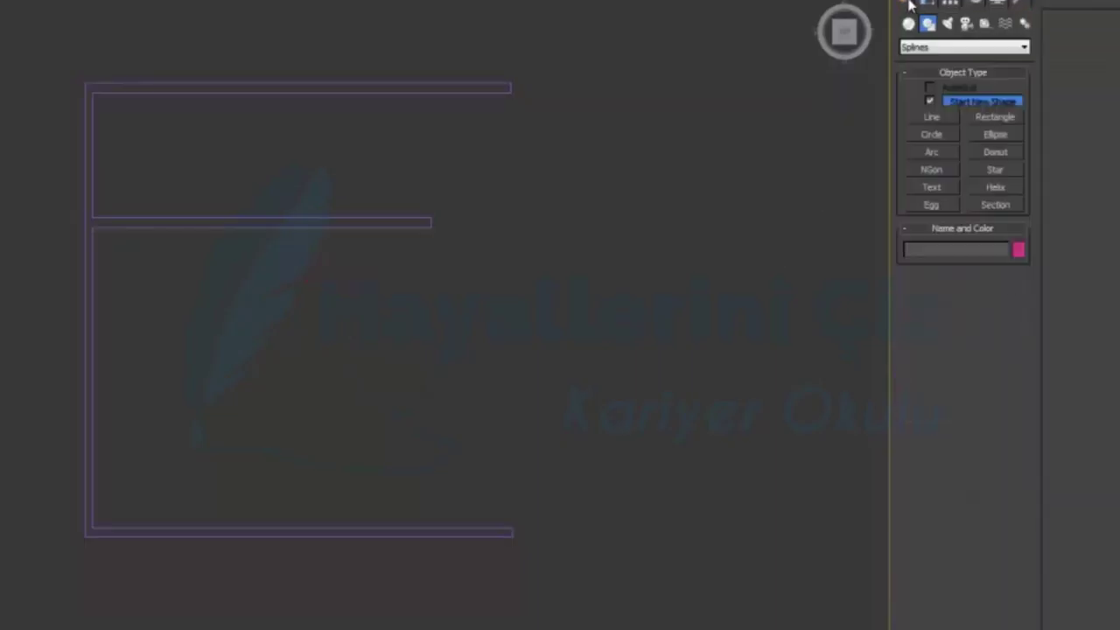
{"action": "left_click", "coordinate": [908, 23]}
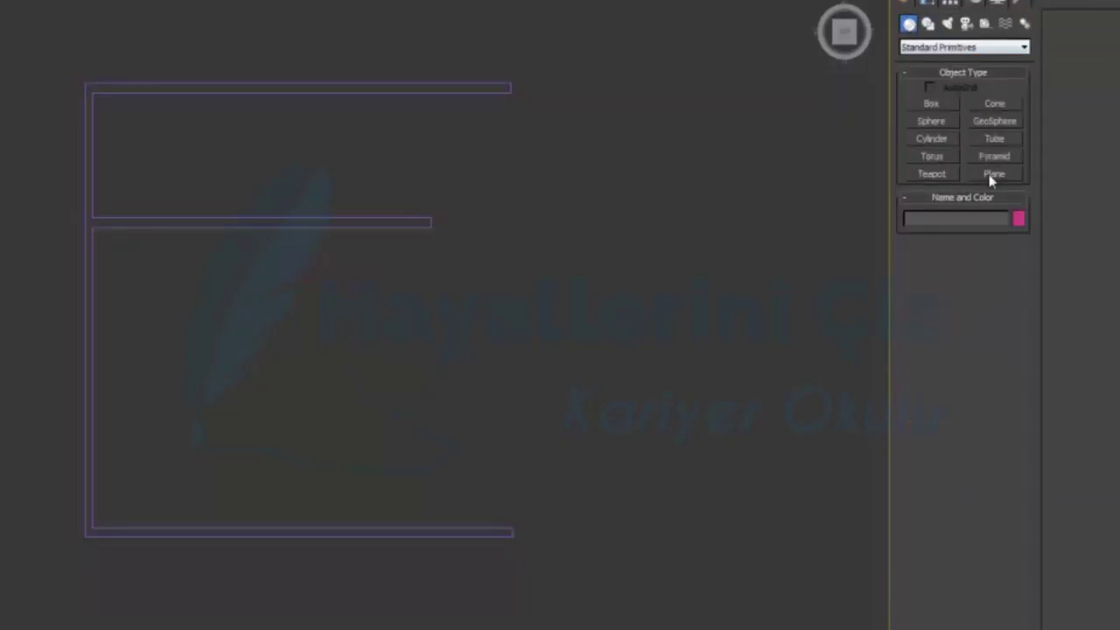
Draw a floor plane of roughly 10750 × 10460 mm covering the entire E-shaped wall layout.
{"action": "left_click", "coordinate": [994, 174]}
{"action": "left_click_drag", "start_coordinate": [80, 77], "coordinate": [550, 542]}
{"action": "left_click_drag", "start_coordinate": [529, 545], "coordinate": [516, 544]}
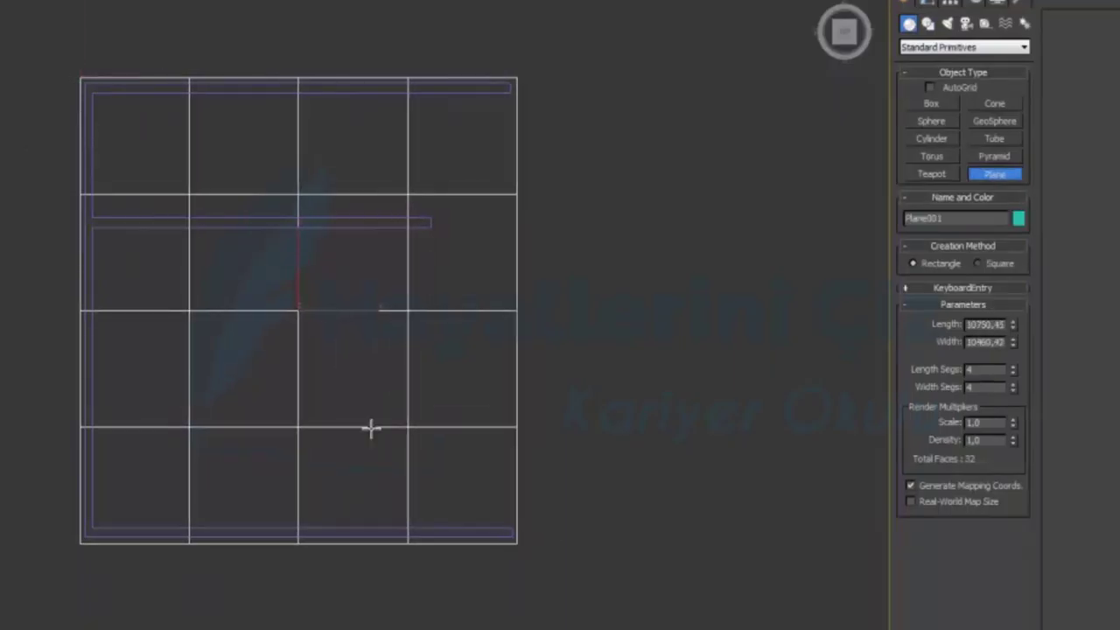
{"action": "key", "text": "w"}
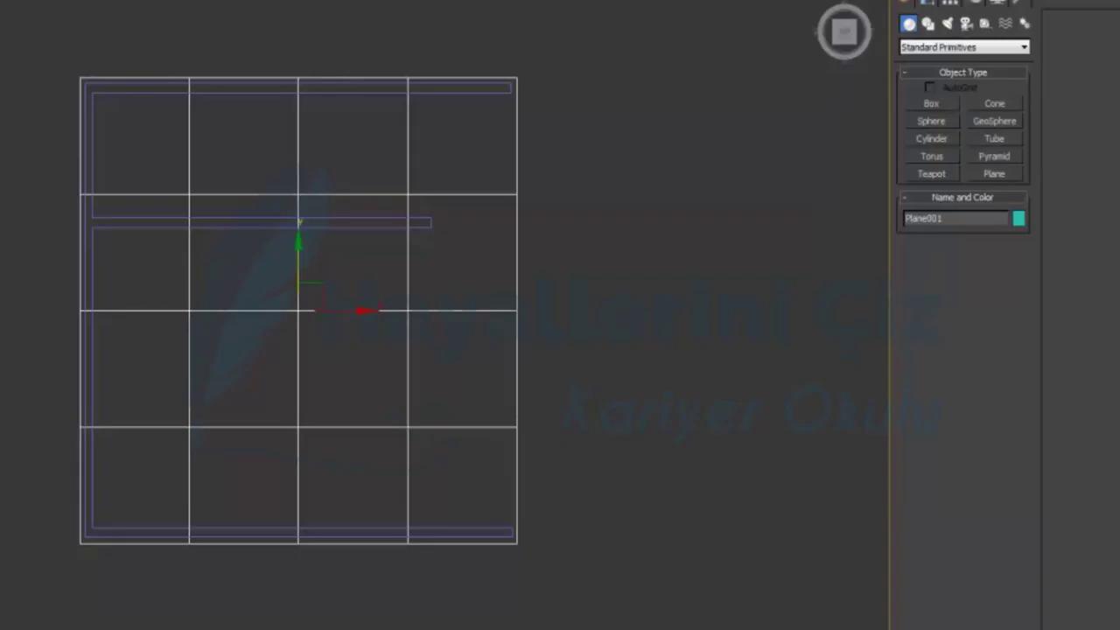
{"action": "left_click", "coordinate": [566, 392]}
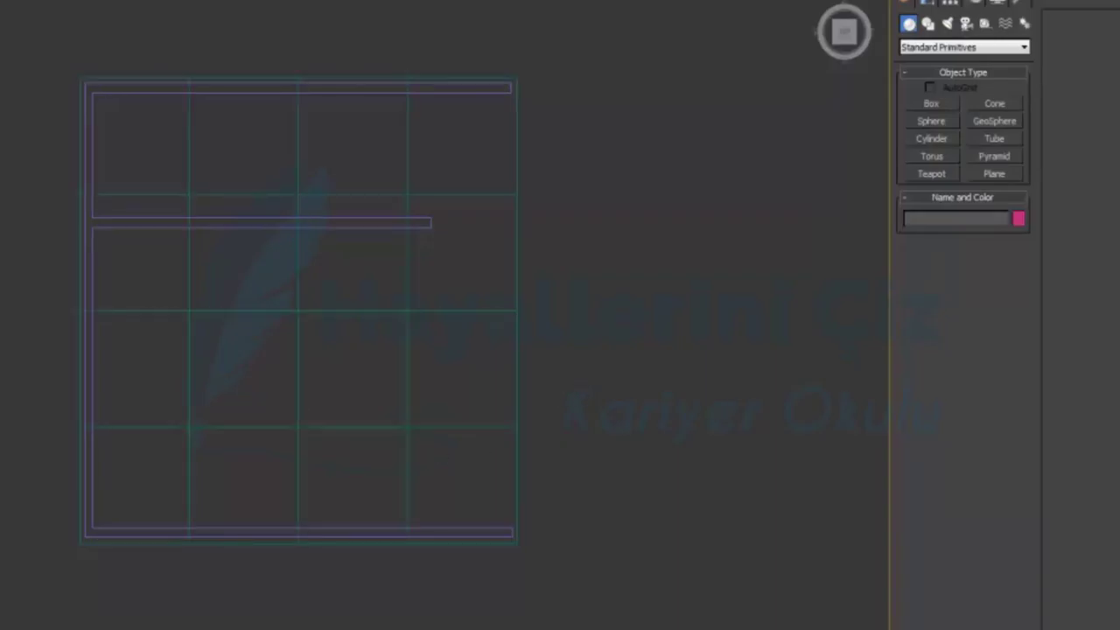
{"action": "key", "text": "alt+w"}
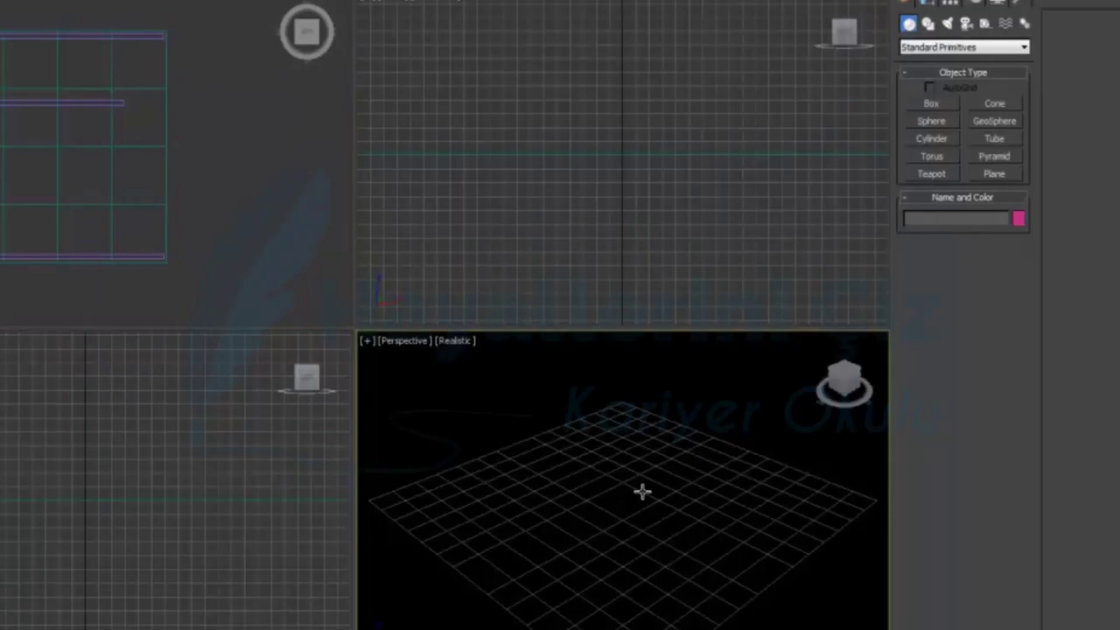
Orbit the maximized Perspective view to inspect the walls on the floor plane, then maximize the Top view.
{"action": "scroll", "coordinate": [633, 486], "scroll_direction": "down", "scroll_amount": 6}
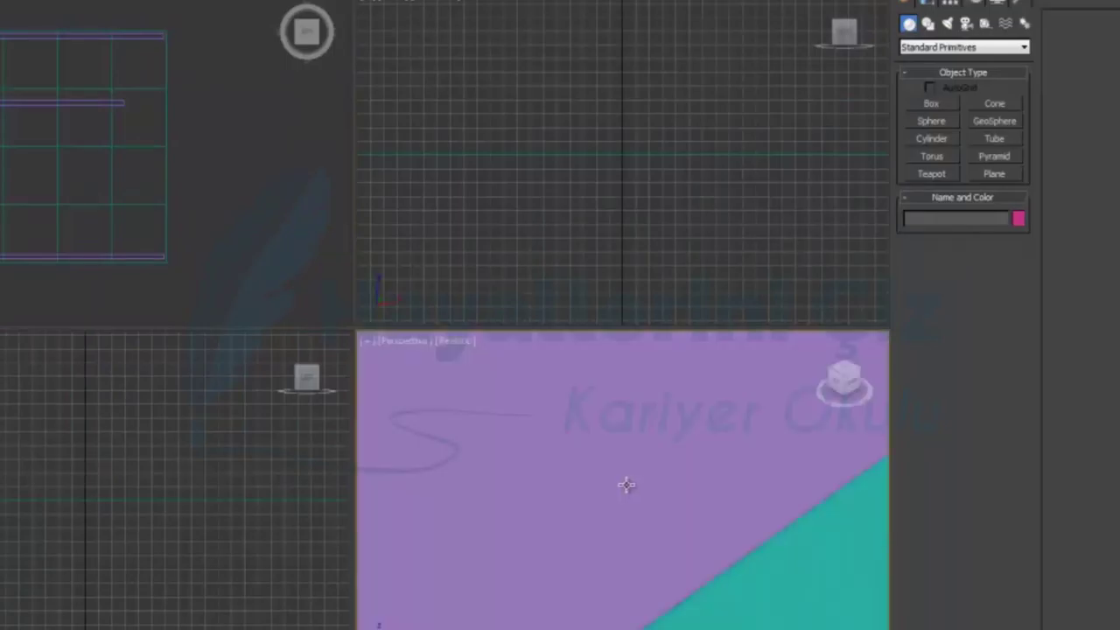
{"action": "scroll", "coordinate": [627, 486], "scroll_direction": "down", "scroll_amount": 3}
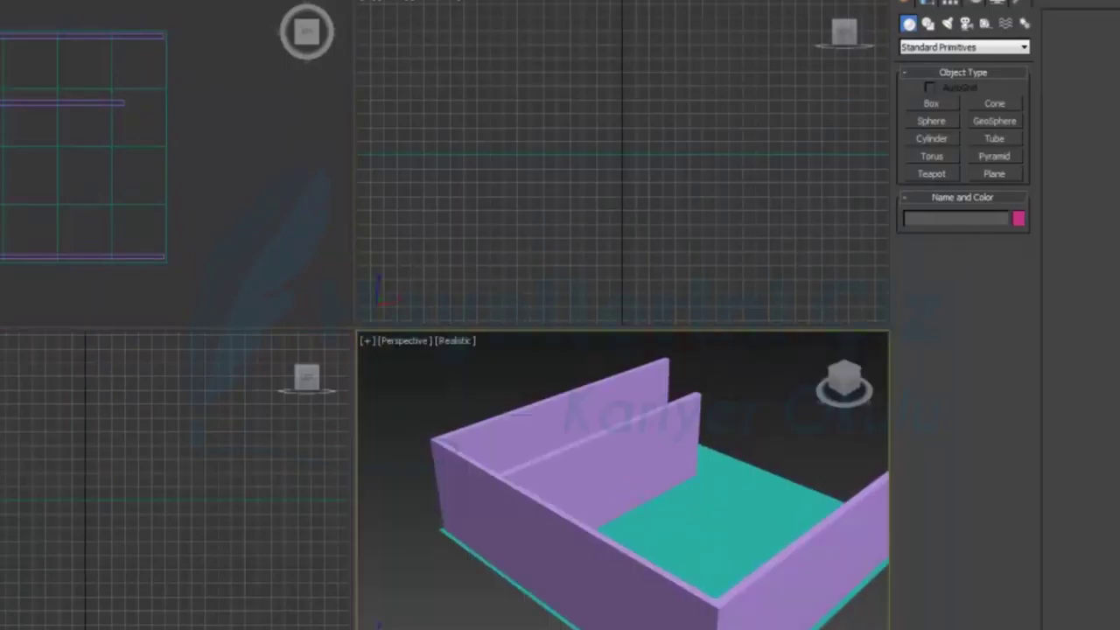
{"action": "key", "text": "alt+w"}
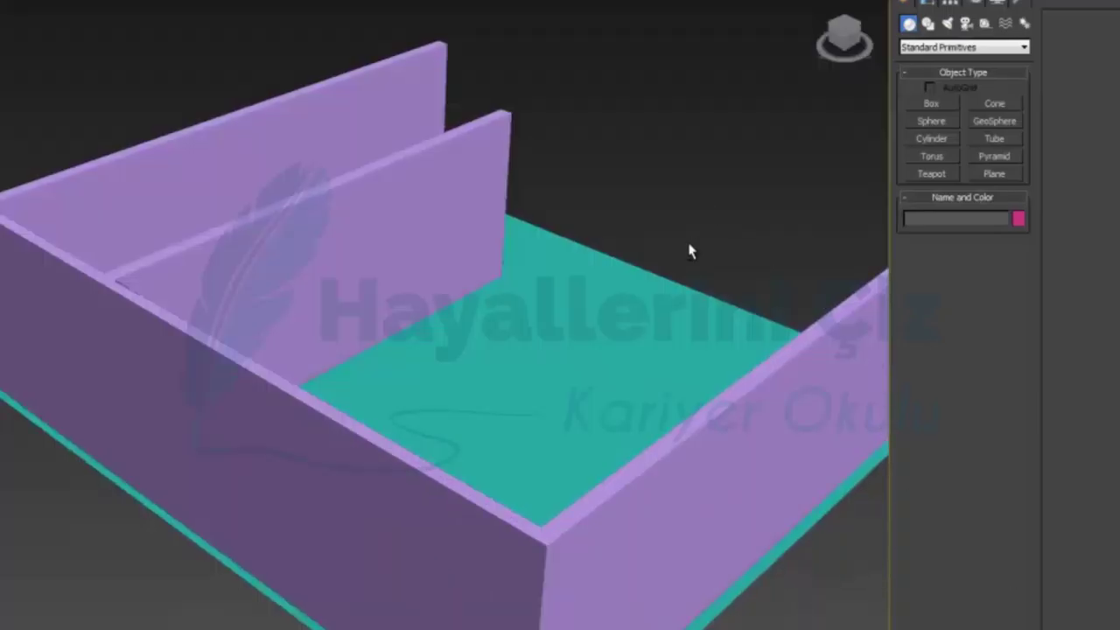
{"action": "middle_click_drag", "start_coordinate": [666, 282], "coordinate": [531, 272], "text": "alt"}
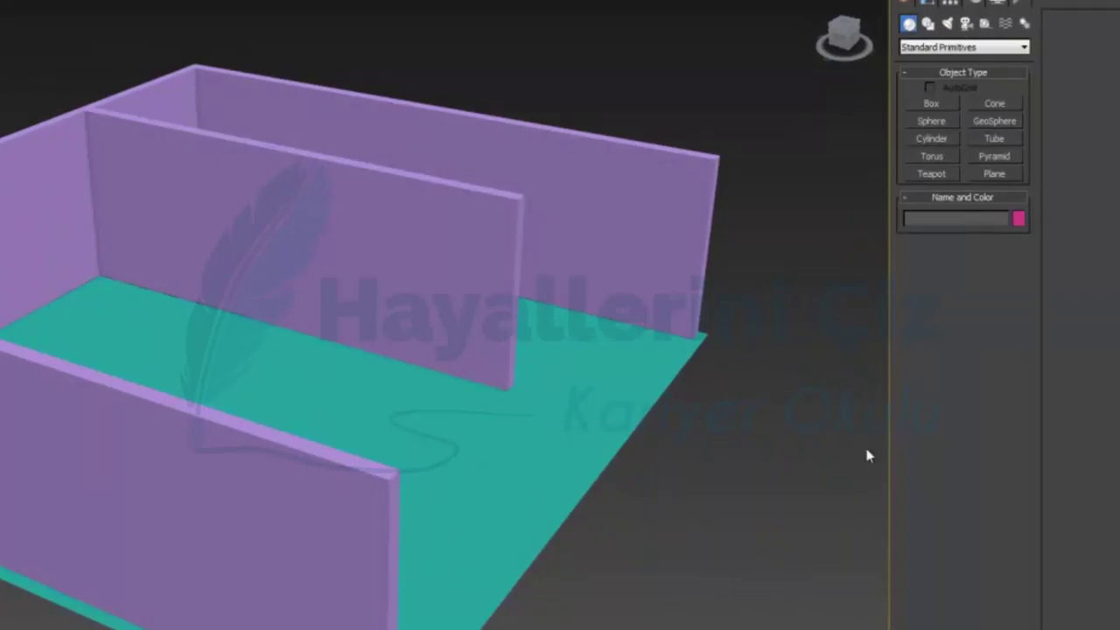
{"action": "key", "text": "alt+w"}
{"action": "left_click", "coordinate": [206, 156]}
{"action": "key", "text": "alt+w"}
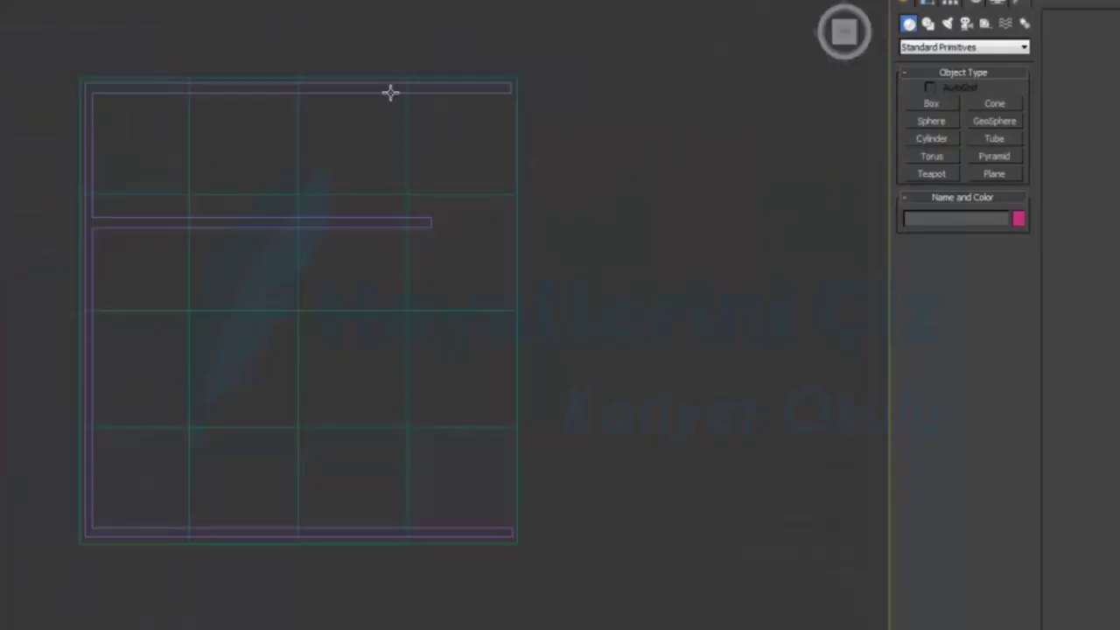
Draw Box001 as a thin wall along the floor's right edge with a 3000 mm height.
{"action": "left_click", "coordinate": [945, 109]}
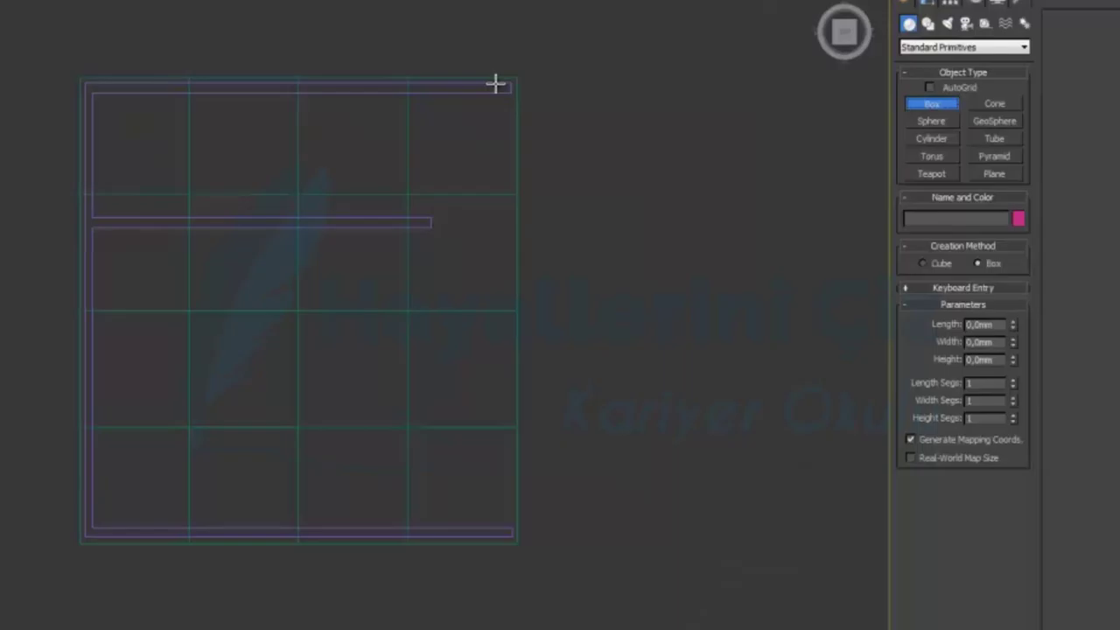
{"action": "left_click_drag", "start_coordinate": [500, 83], "coordinate": [506, 530]}
{"action": "double_click", "coordinate": [987, 360]}
{"action": "type", "text": "3000"}
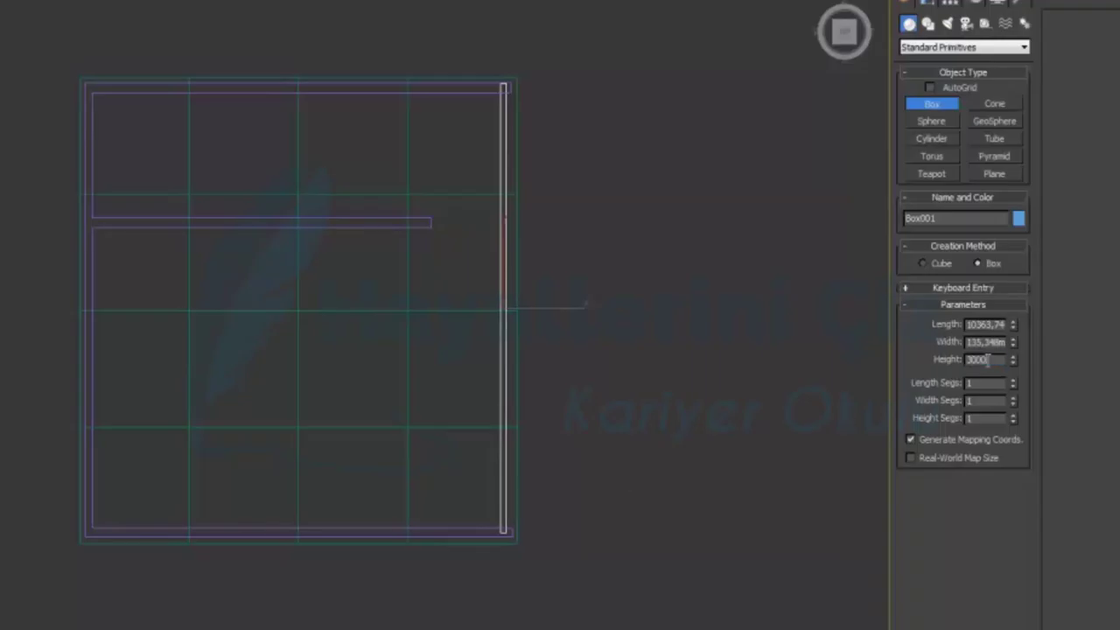
{"action": "key", "text": "Return"}
{"action": "key", "text": "alt+w"}
{"action": "right_click", "coordinate": [770, 465]}
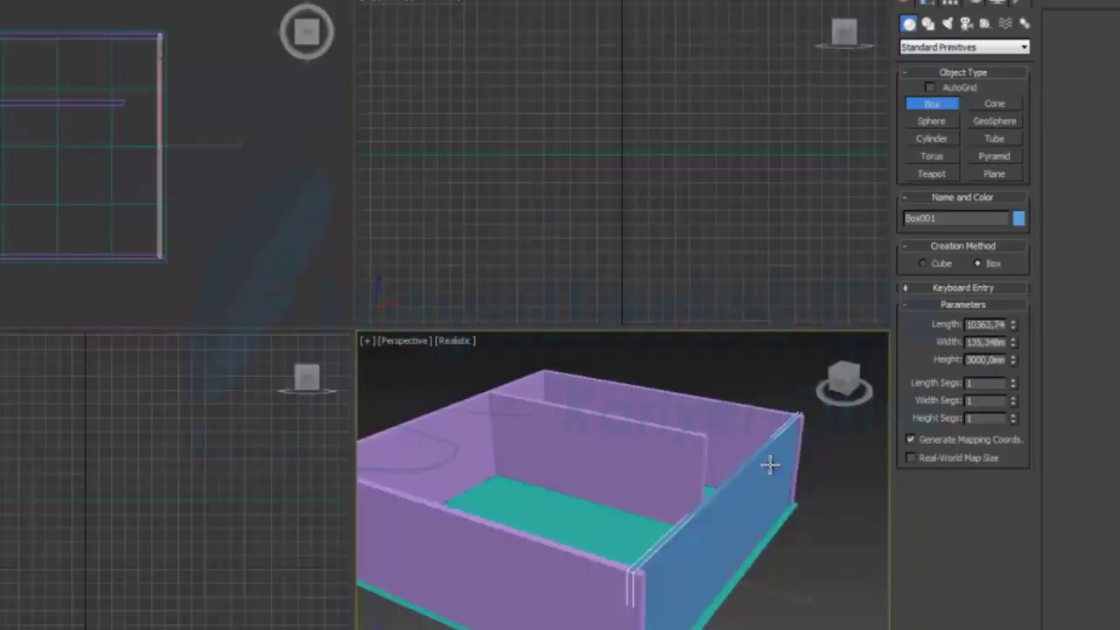
{"action": "key", "text": "alt+w"}
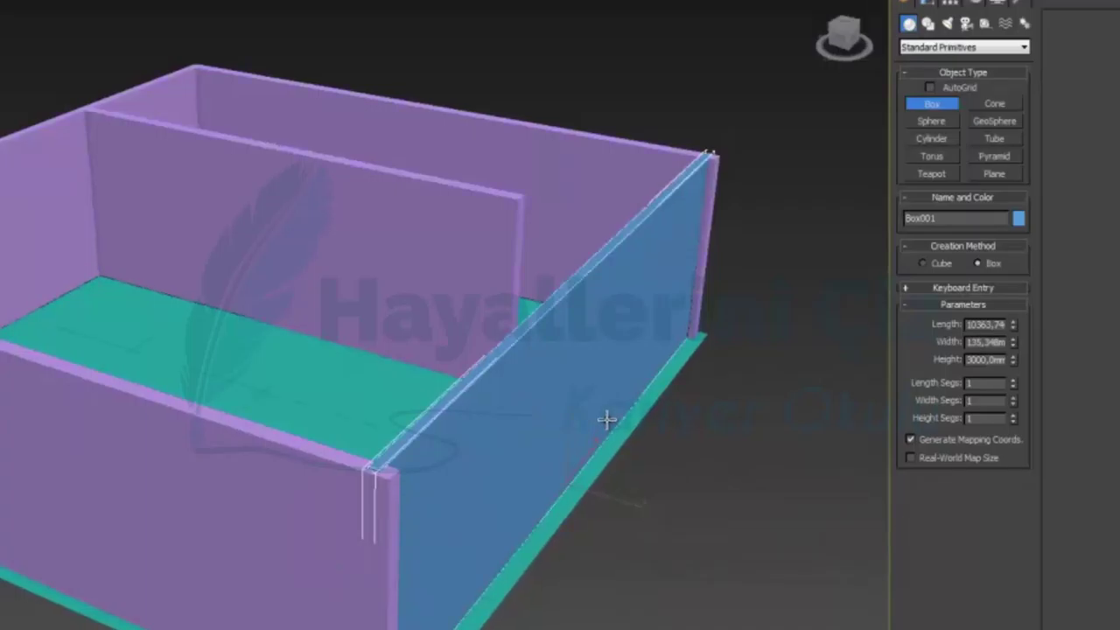
Orbit to face the new wall and convert Box001 to an Editable Poly.
{"action": "right_click", "coordinate": [606, 419]}
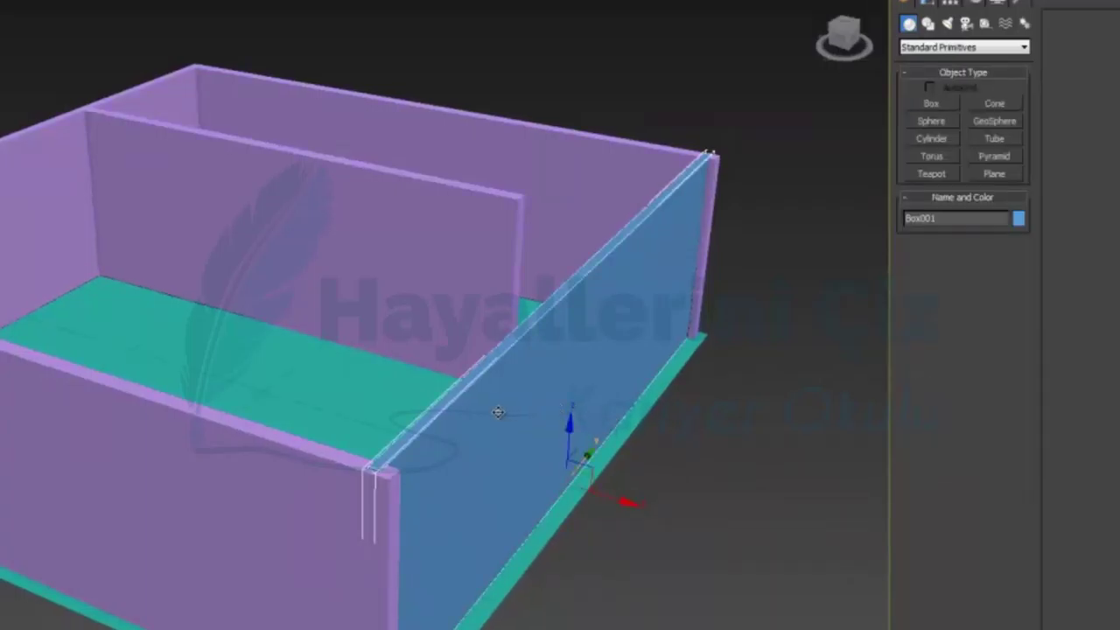
{"action": "middle_click_drag", "start_coordinate": [380, 415], "coordinate": [332, 343], "text": "alt"}
{"action": "middle_click_drag", "start_coordinate": [487, 354], "coordinate": [458, 358], "text": "alt"}
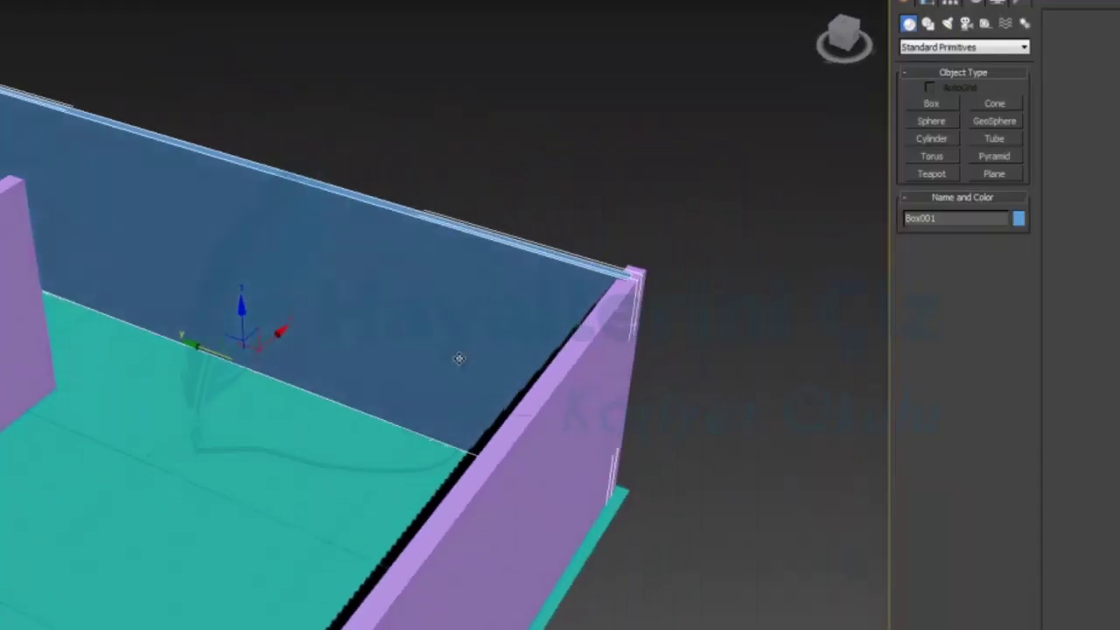
{"action": "middle_click_drag", "start_coordinate": [345, 323], "coordinate": [467, 347], "text": "alt"}
{"action": "right_click", "coordinate": [426, 289]}
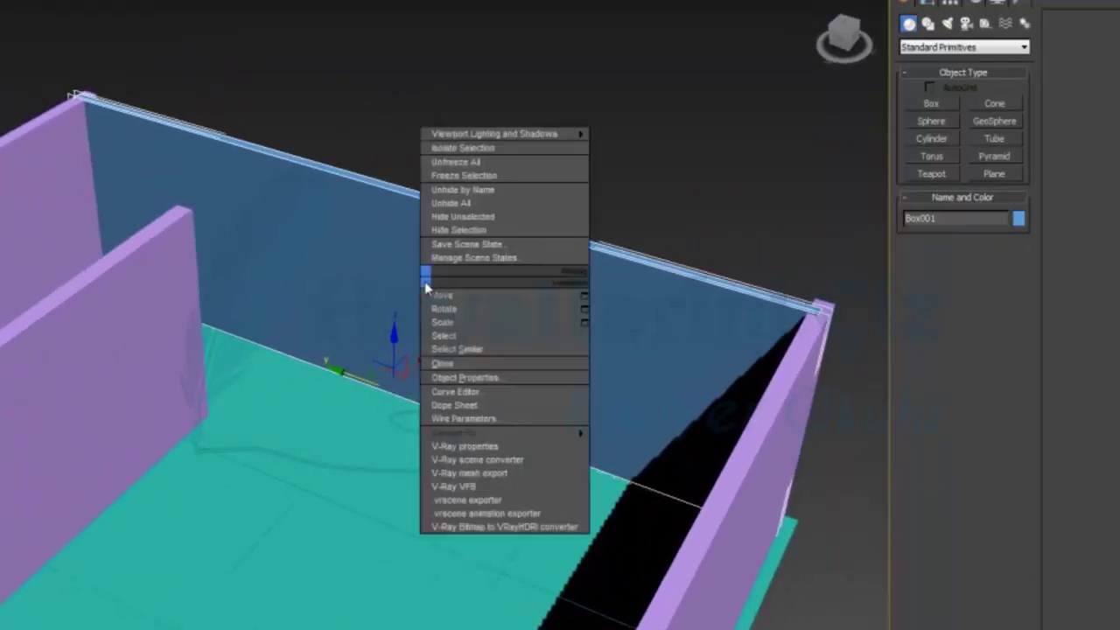
{"action": "mouse_move", "coordinate": [559, 440]}
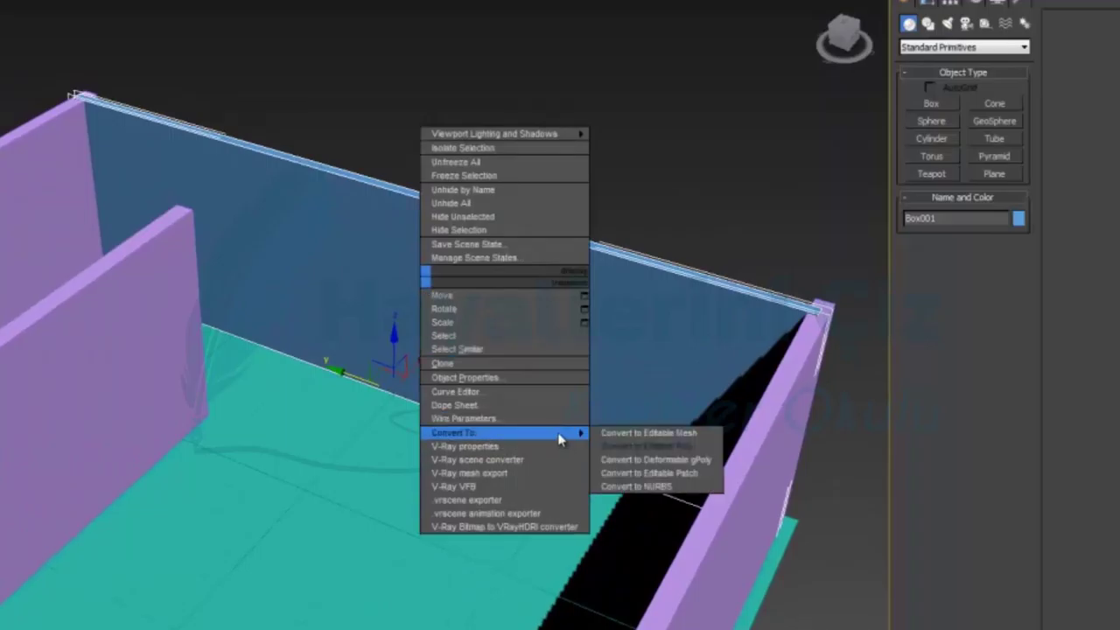
{"action": "left_click", "coordinate": [642, 446]}
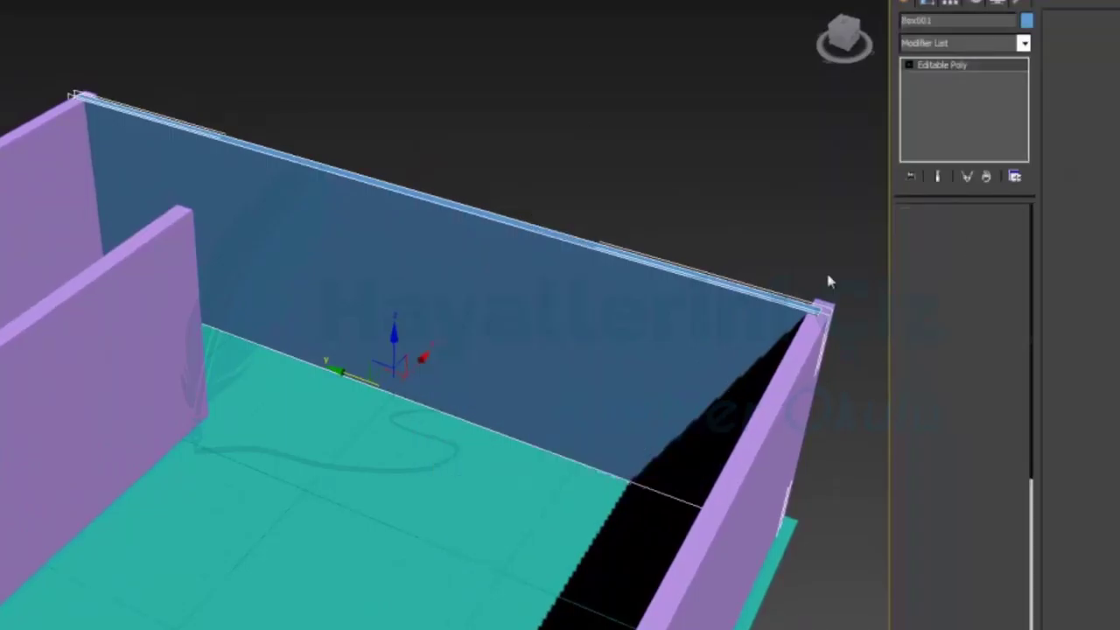
Inset the wall's inner face by about 250 mm.
{"action": "key", "text": "4"}
{"action": "left_click", "coordinate": [620, 275]}
{"action": "left_click", "coordinate": [1015, 491]}
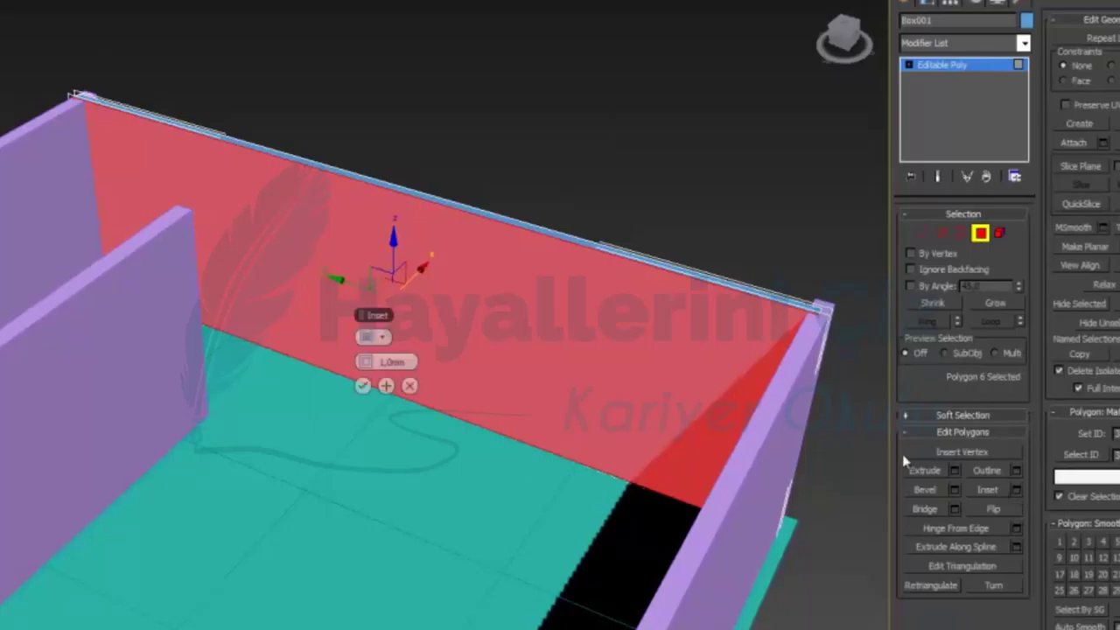
{"action": "left_click_drag", "start_coordinate": [386, 362], "coordinate": [431, 412]}
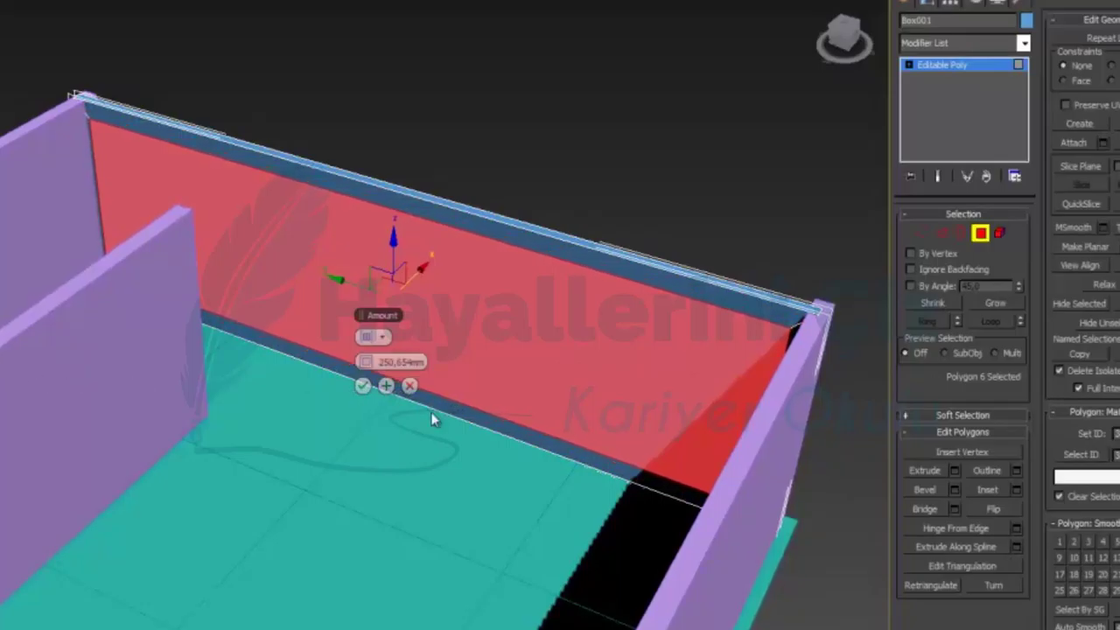
{"action": "left_click", "coordinate": [363, 386]}
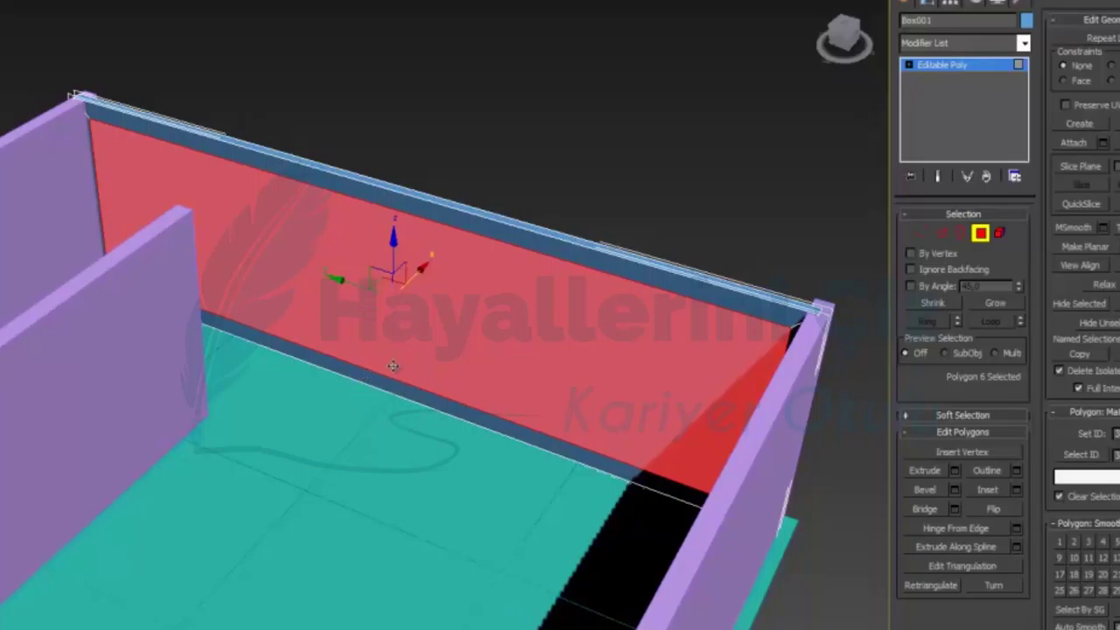
Check Inset on the outer face without changes, then select the inner face's inset panel.
{"action": "middle_click_drag", "start_coordinate": [601, 342], "coordinate": [472, 340], "text": "alt"}
{"action": "left_click", "coordinate": [358, 328]}
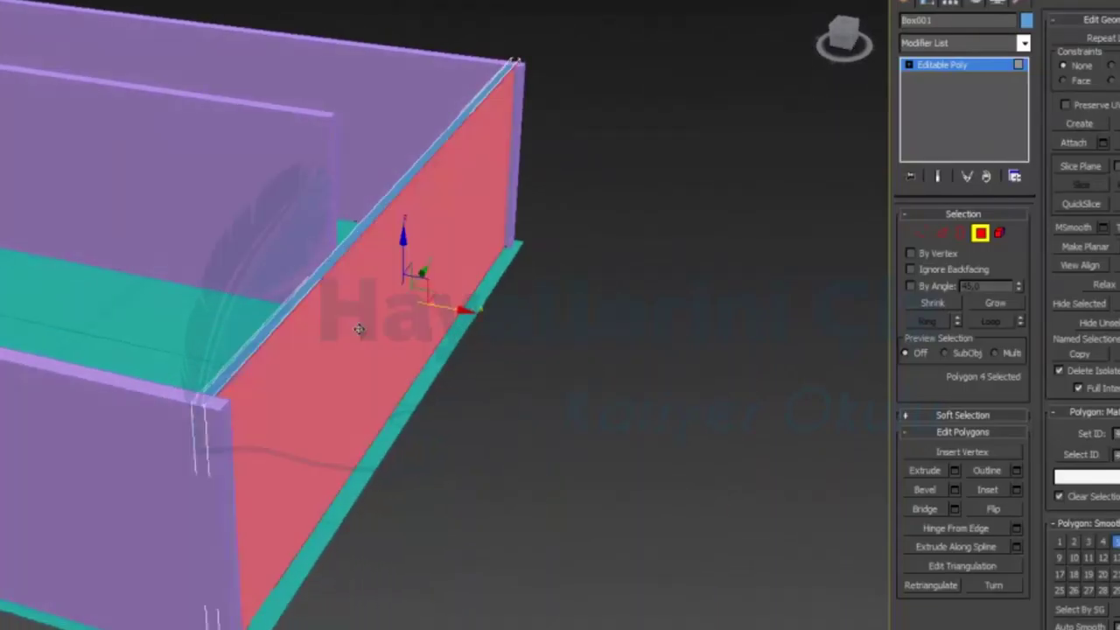
{"action": "left_click", "coordinate": [1015, 492]}
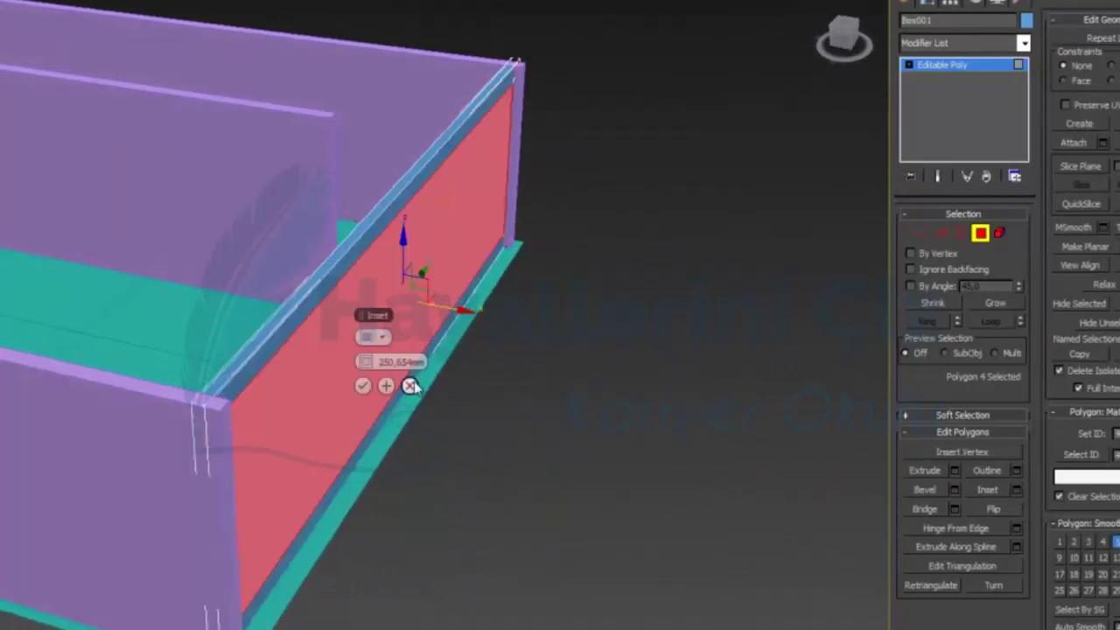
{"action": "left_click", "coordinate": [360, 387]}
{"action": "key", "text": "ctrl+d"}
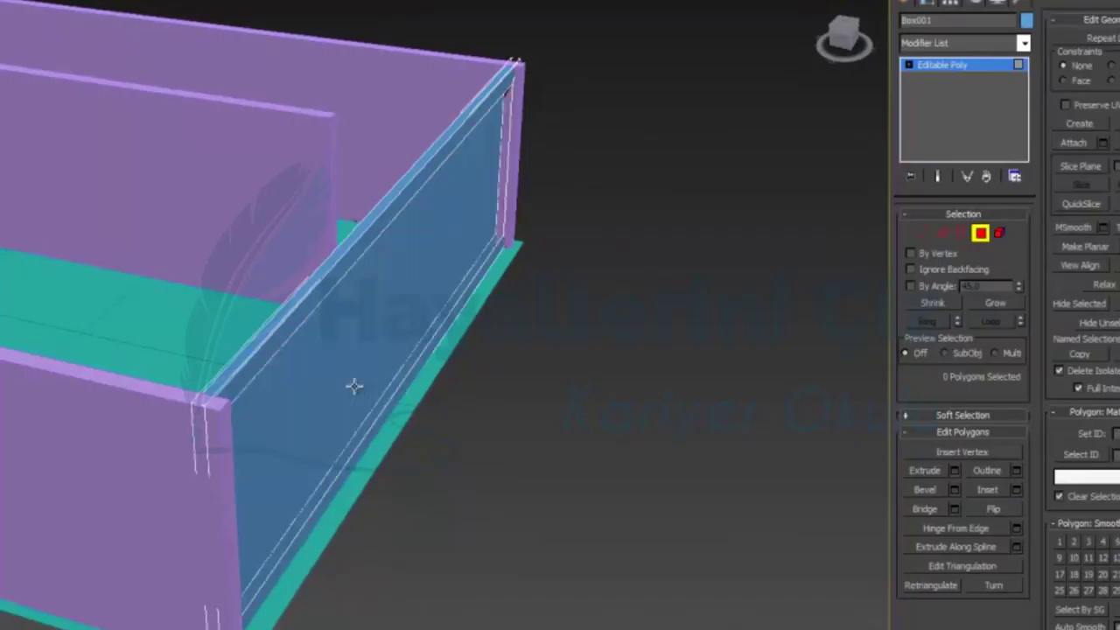
{"action": "middle_click_drag", "start_coordinate": [232, 368], "coordinate": [387, 355], "text": "alt"}
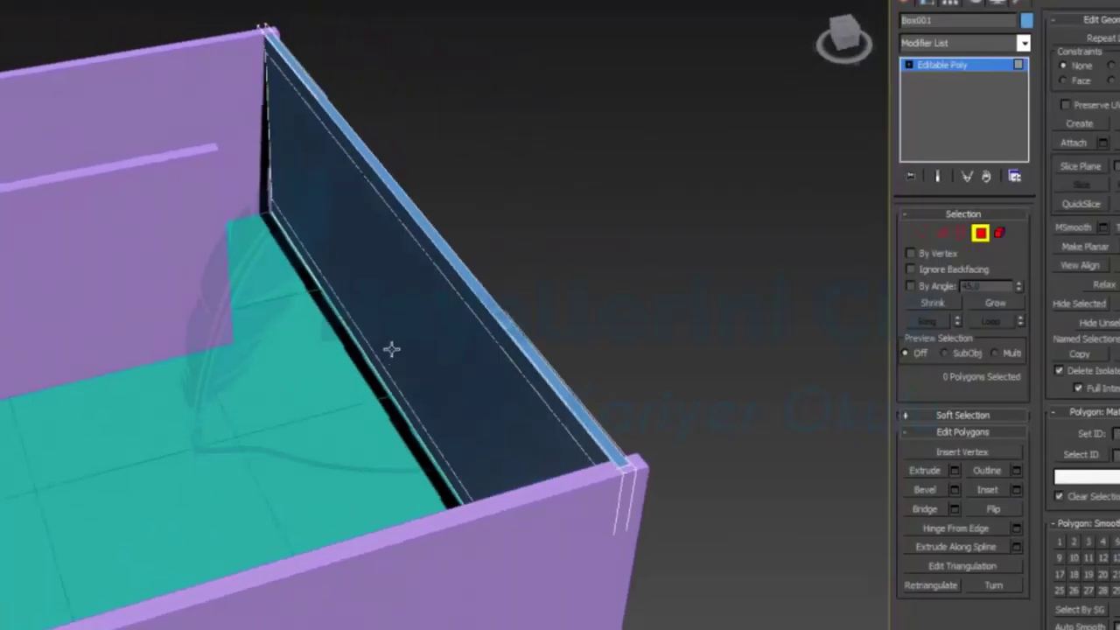
{"action": "left_click", "coordinate": [397, 338]}
Extrude the inset panel -146.425 mm into the wall and bring up the scene file dialog.
{"action": "left_click", "coordinate": [954, 471]}
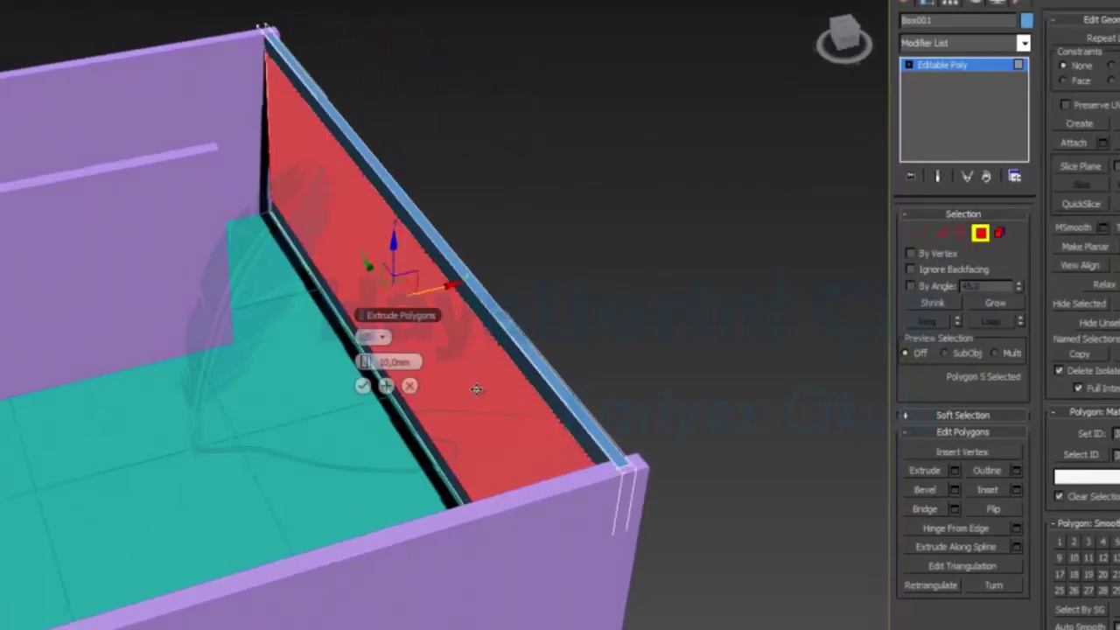
{"action": "left_click_drag", "start_coordinate": [342, 360], "coordinate": [526, 345]}
{"action": "middle_click_drag", "start_coordinate": [527, 345], "coordinate": [584, 319], "text": "alt"}
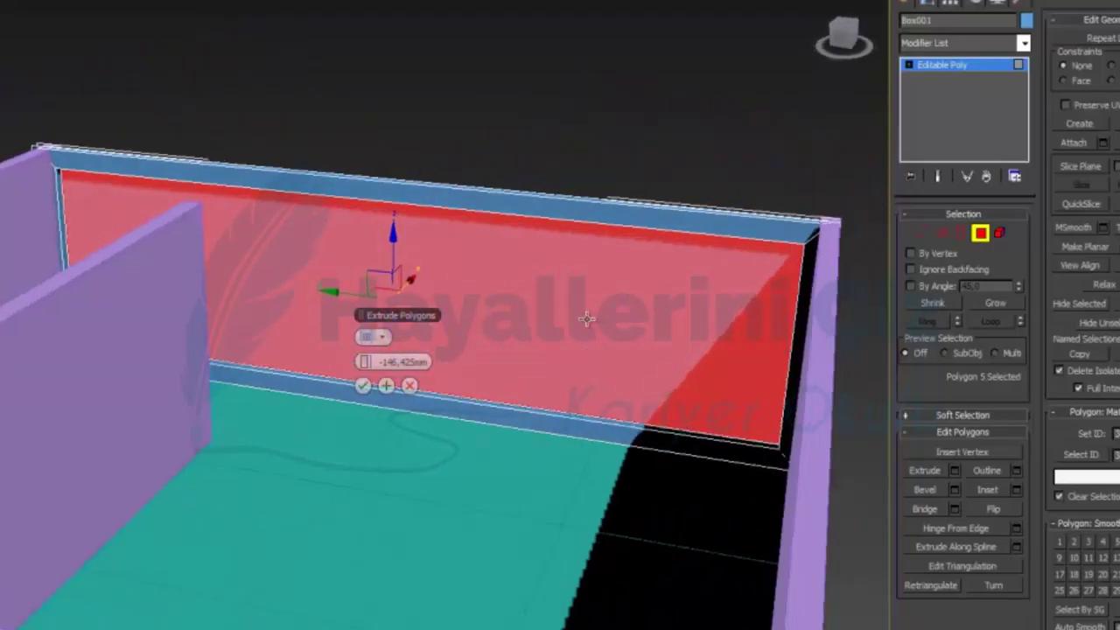
{"action": "left_click", "coordinate": [362, 386]}
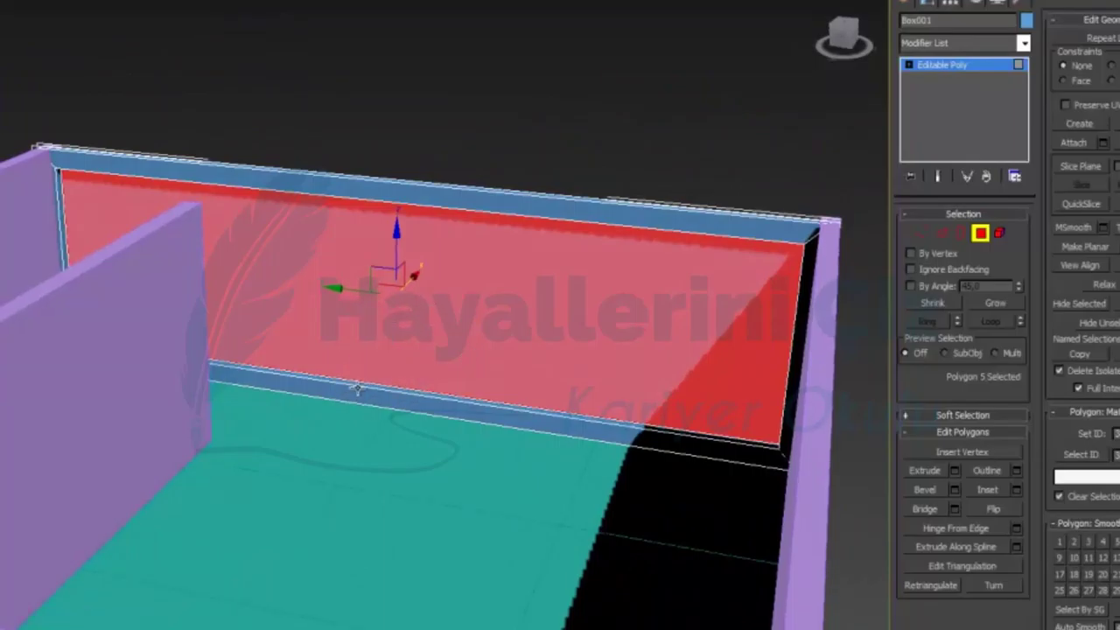
{"action": "middle_click_drag", "start_coordinate": [547, 358], "coordinate": [456, 368], "text": "alt"}
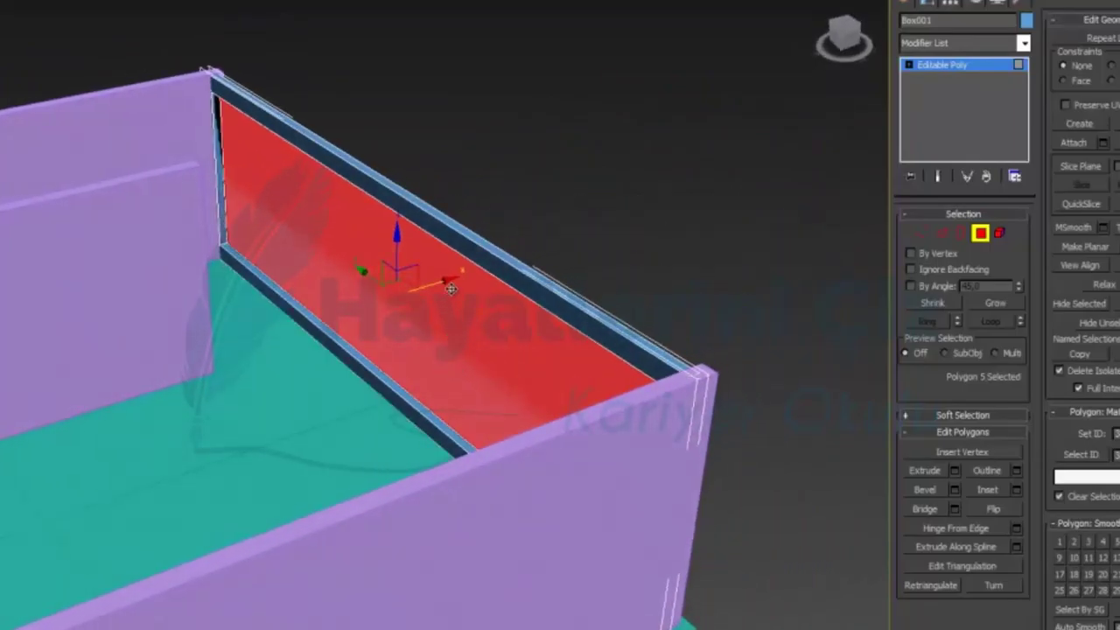
{"action": "key", "text": "ctrl+s"}
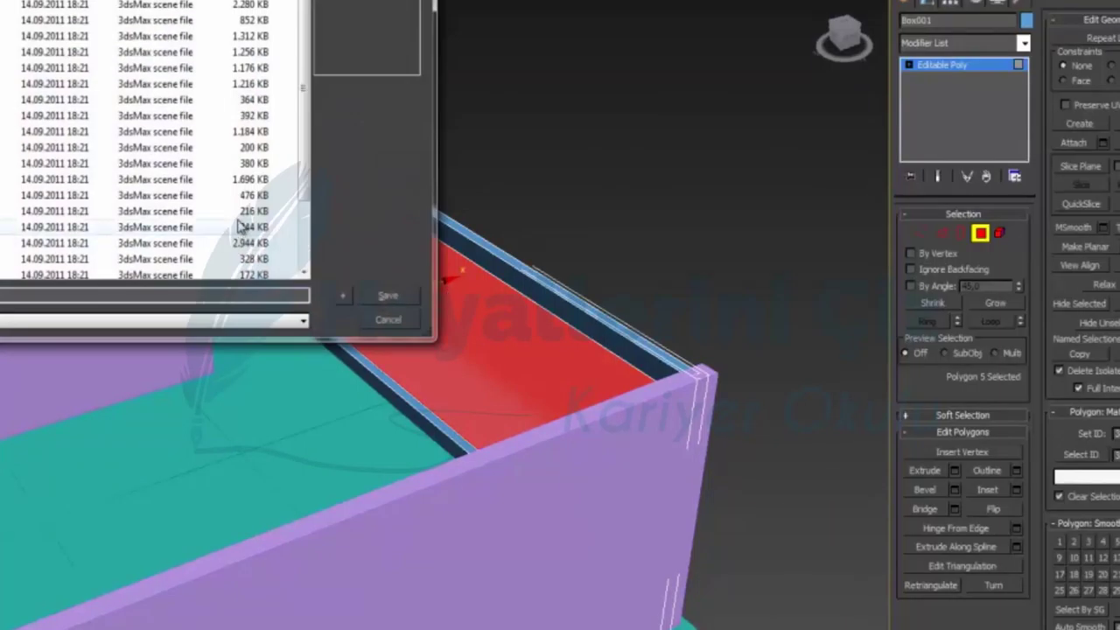
Browse into the Transfer folder and a subfolder, select a scene file, then cancel the dialog.
{"action": "left_click", "coordinate": [7, 53]}
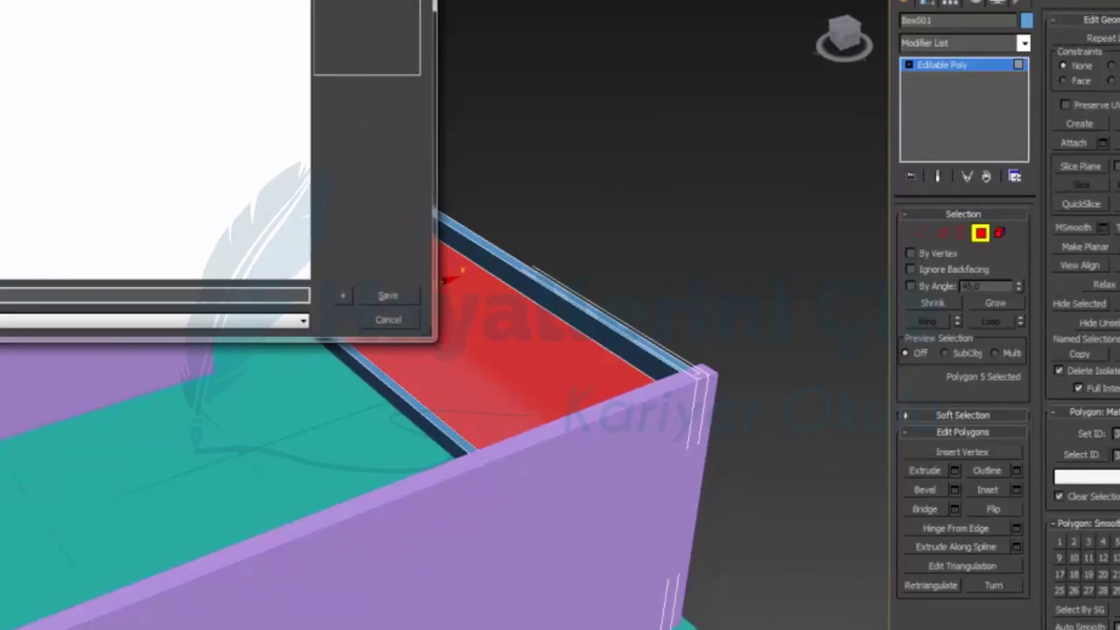
{"action": "left_click", "coordinate": [42, 110]}
{"action": "key", "text": "Return"}
{"action": "scroll", "coordinate": [210, 103], "scroll_direction": "down", "scroll_amount": 5}
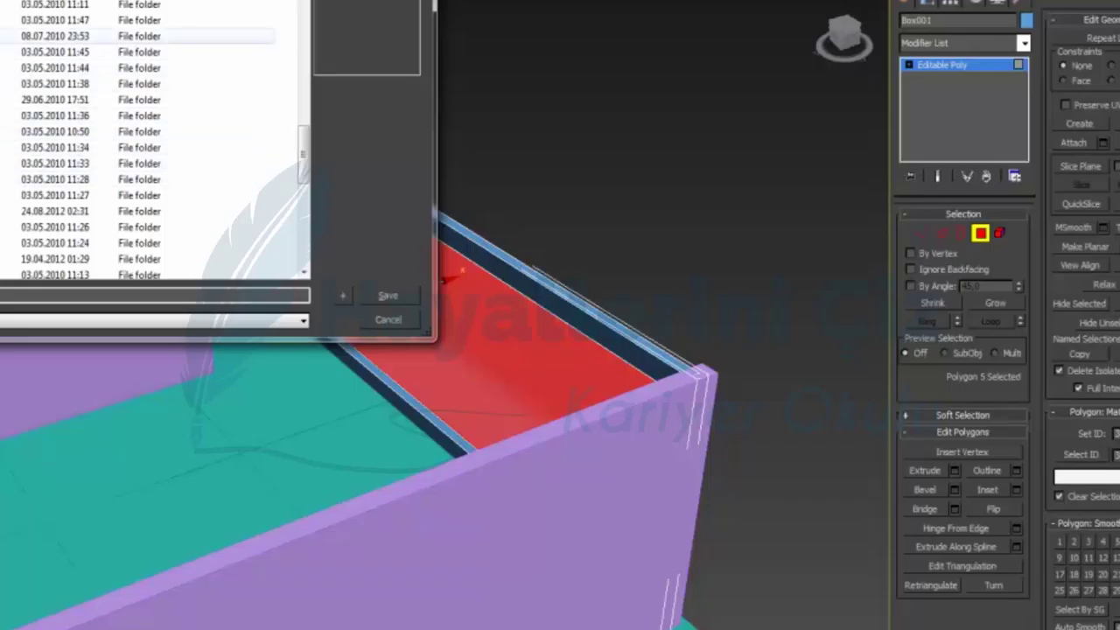
{"action": "scroll", "coordinate": [148, 83], "scroll_direction": "down", "scroll_amount": 5}
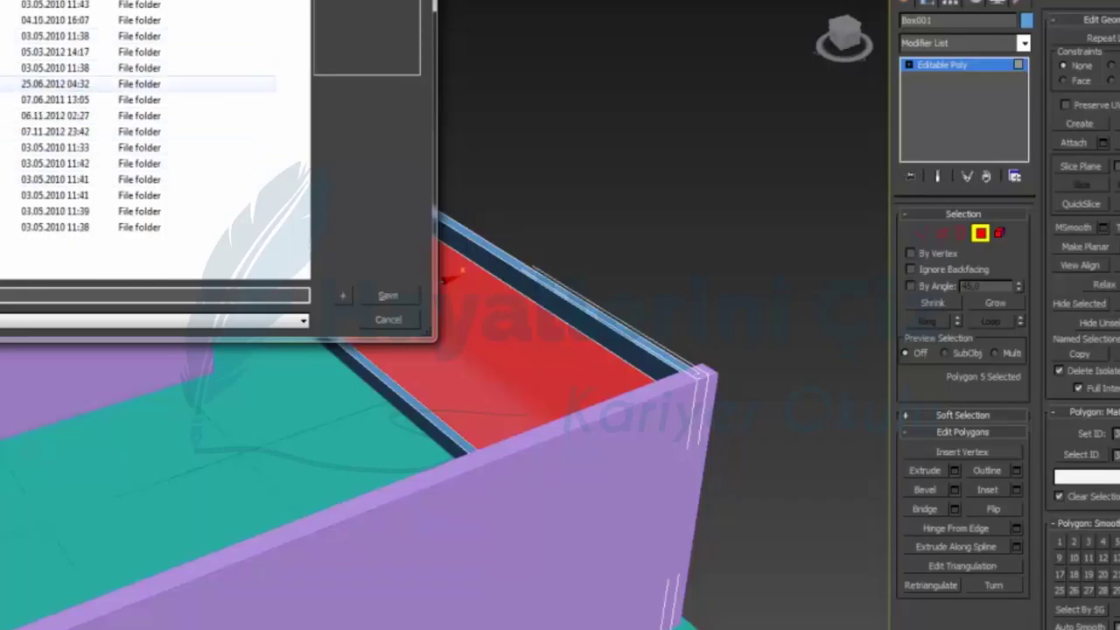
{"action": "scroll", "coordinate": [148, 105], "scroll_direction": "down", "scroll_amount": 5}
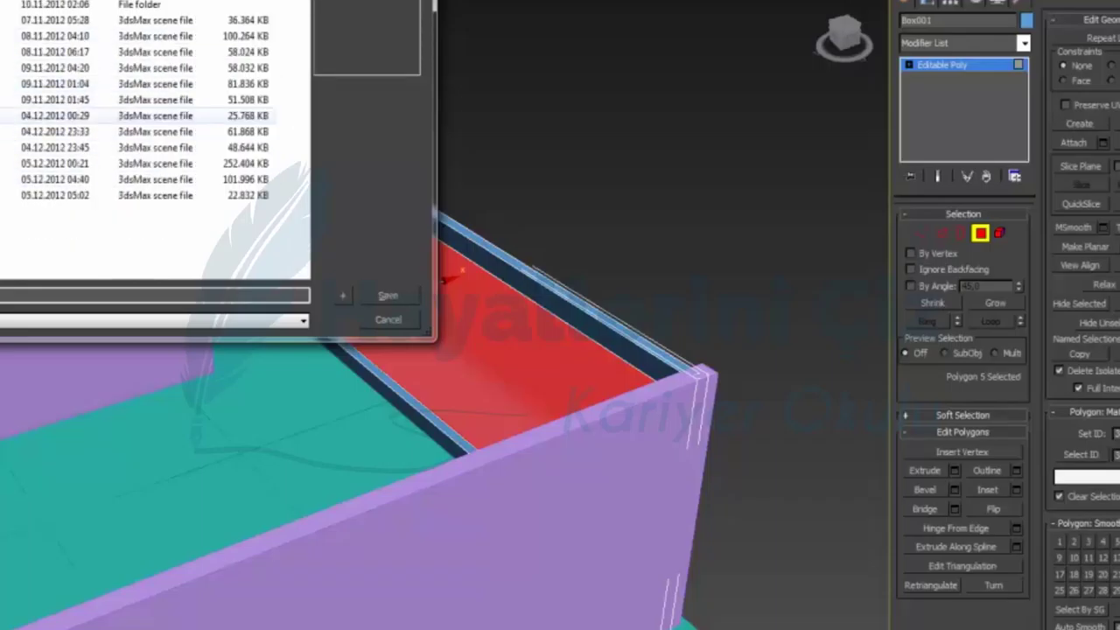
{"action": "scroll", "coordinate": [149, 114], "scroll_direction": "up", "scroll_amount": 10}
{"action": "double_click", "coordinate": [149, 134]}
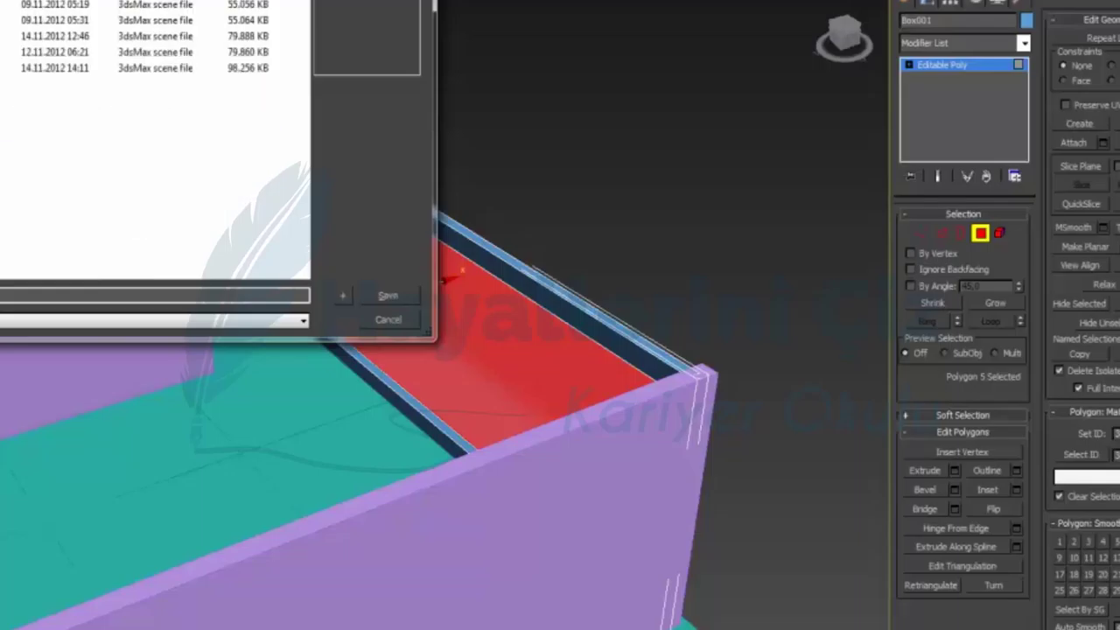
{"action": "left_click", "coordinate": [149, 67]}
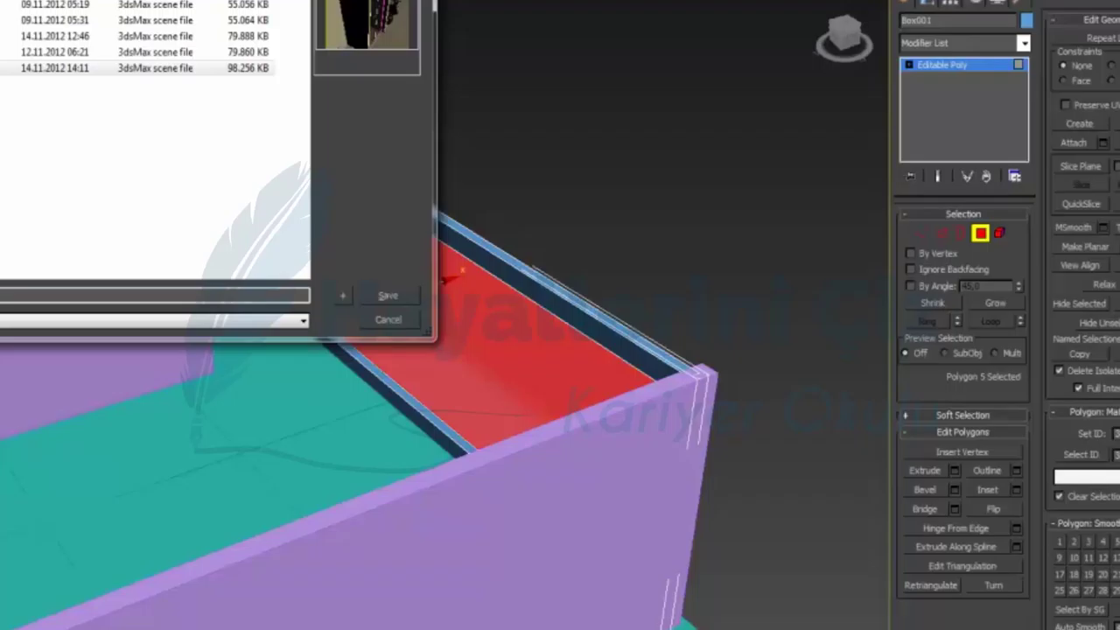
{"action": "key", "text": "Escape"}
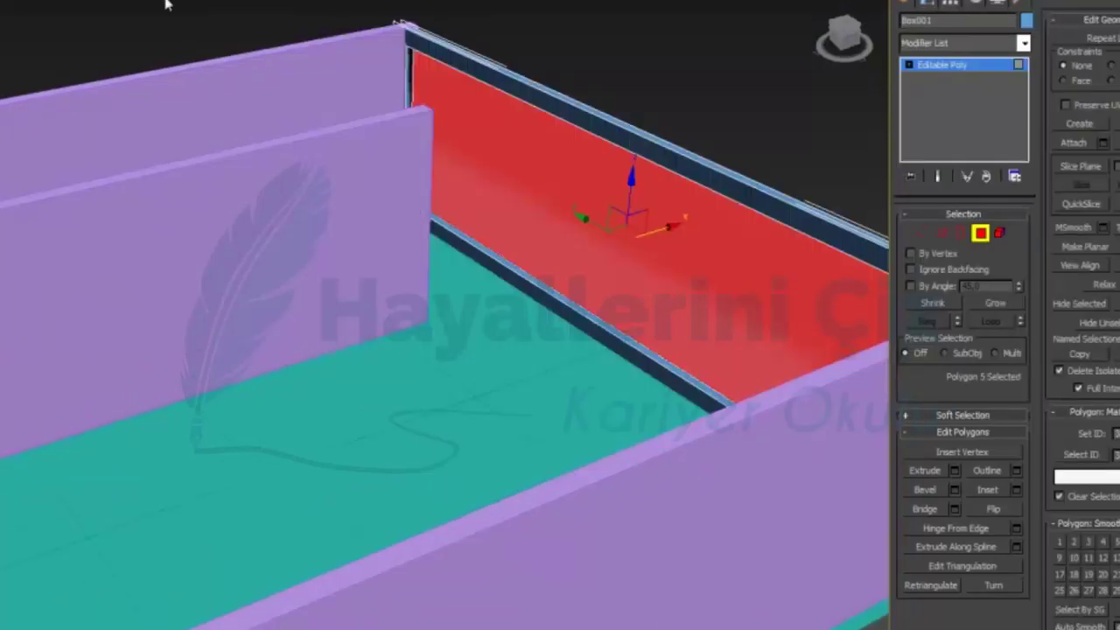
Select the inner partition wall and the ring of its parallel horizontal edges.
{"action": "left_click", "coordinate": [980, 233]}
{"action": "left_click", "coordinate": [714, 100]}
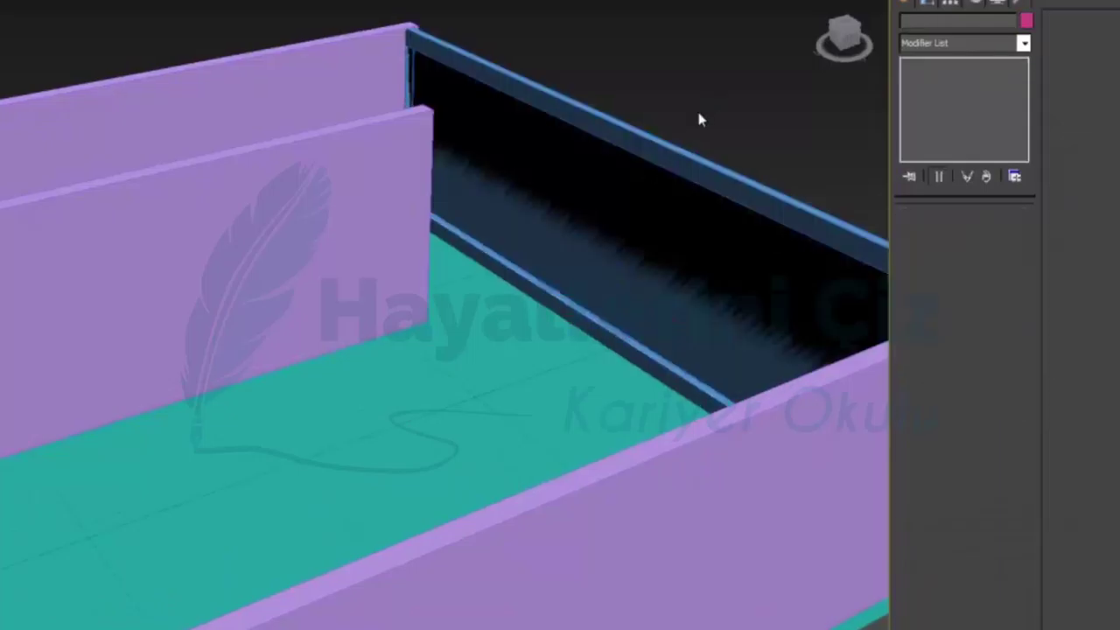
{"action": "left_click", "coordinate": [264, 265]}
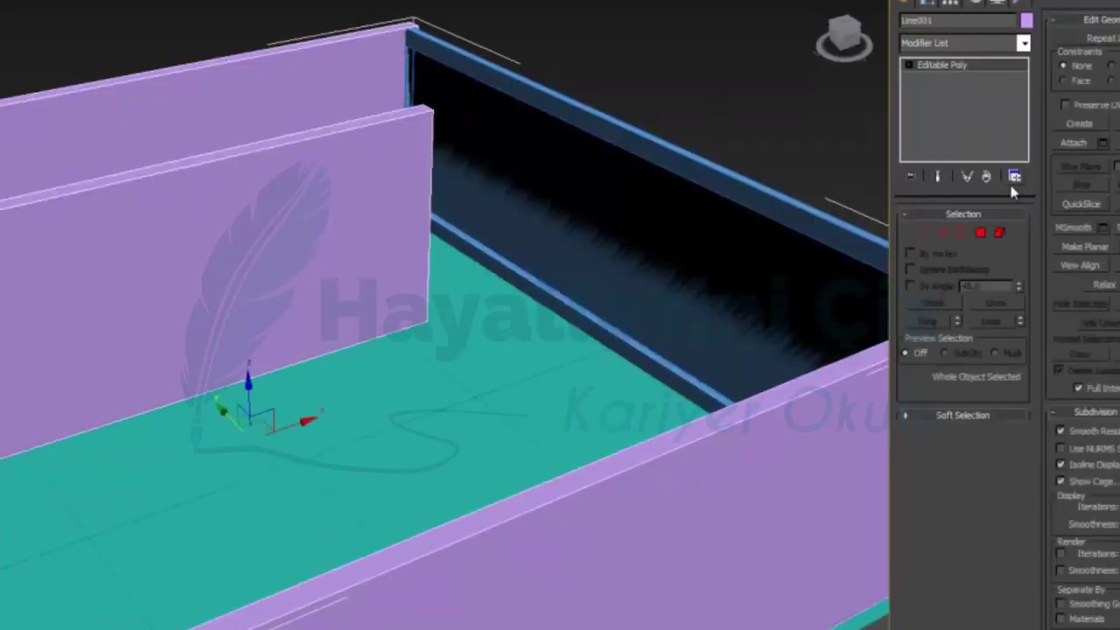
{"action": "left_click", "coordinate": [943, 233]}
{"action": "left_click", "coordinate": [218, 391]}
{"action": "left_click", "coordinate": [933, 326]}
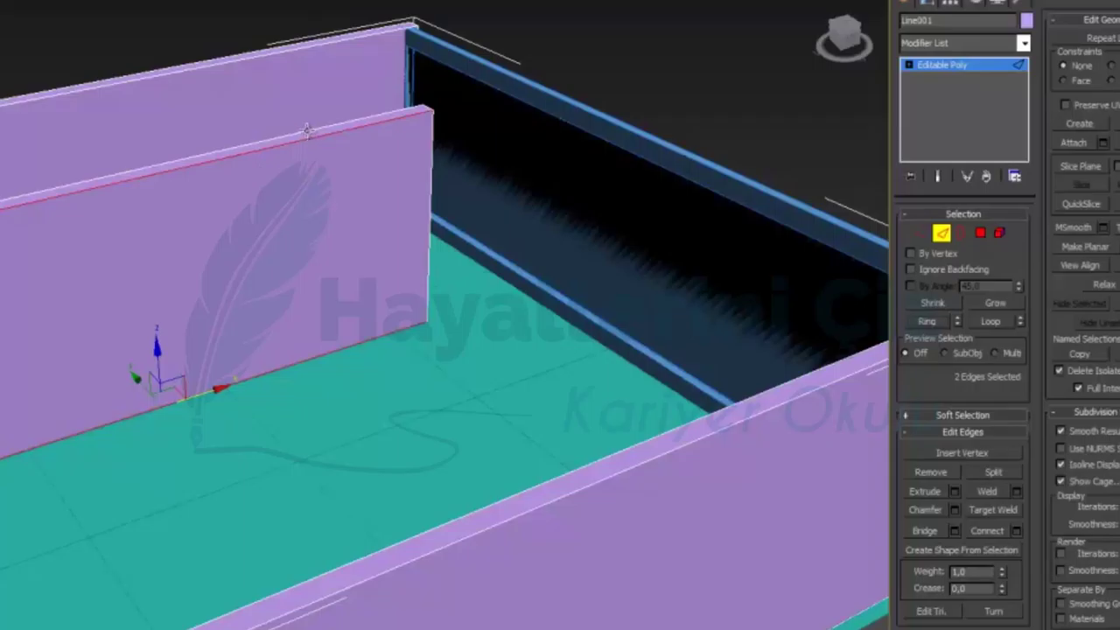
{"action": "left_click", "coordinate": [932, 322]}
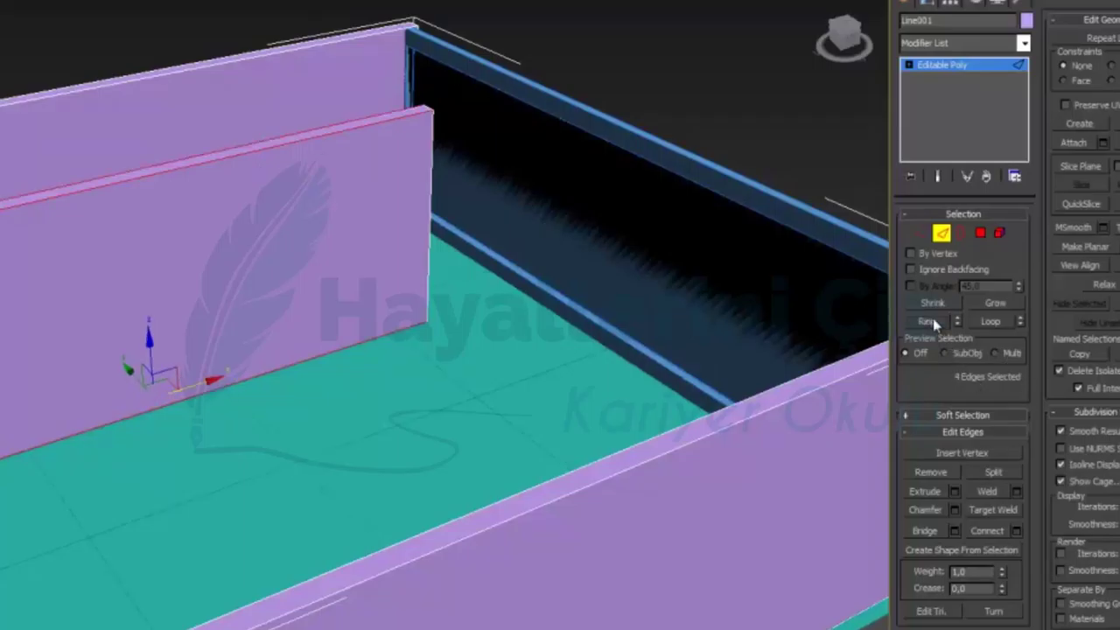
Connect the edges with 2 segments slid apart (slide 87), then activate the Top viewport.
{"action": "left_click", "coordinate": [1017, 532]}
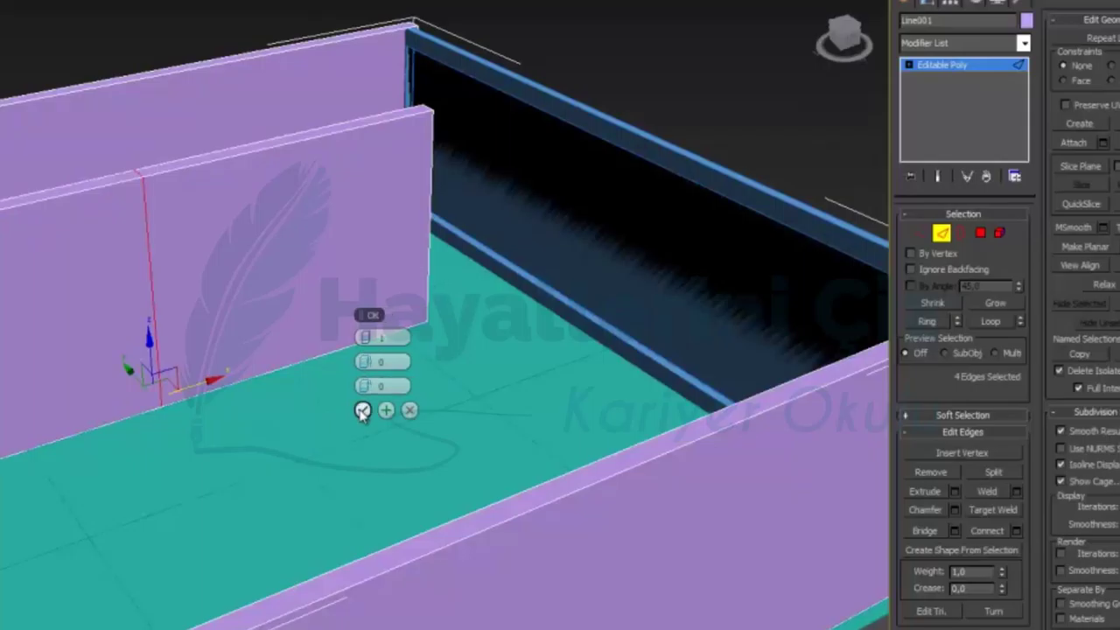
{"action": "left_click", "coordinate": [381, 337]}
{"action": "type", "text": "2"}
{"action": "key", "text": "Return"}
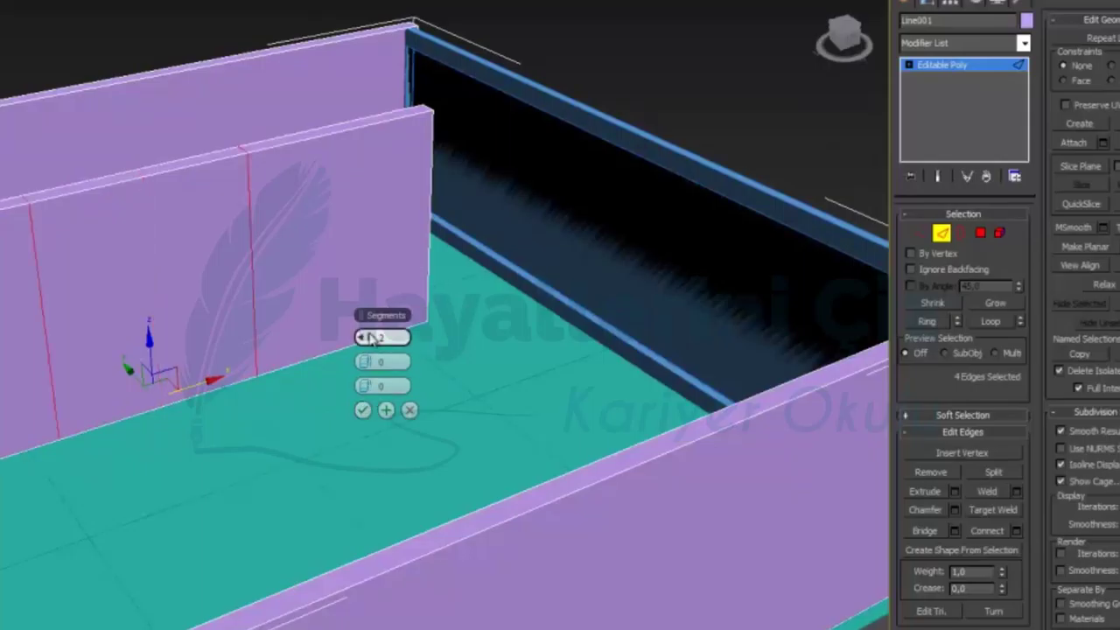
{"action": "left_click_drag", "start_coordinate": [376, 385], "coordinate": [477, 382]}
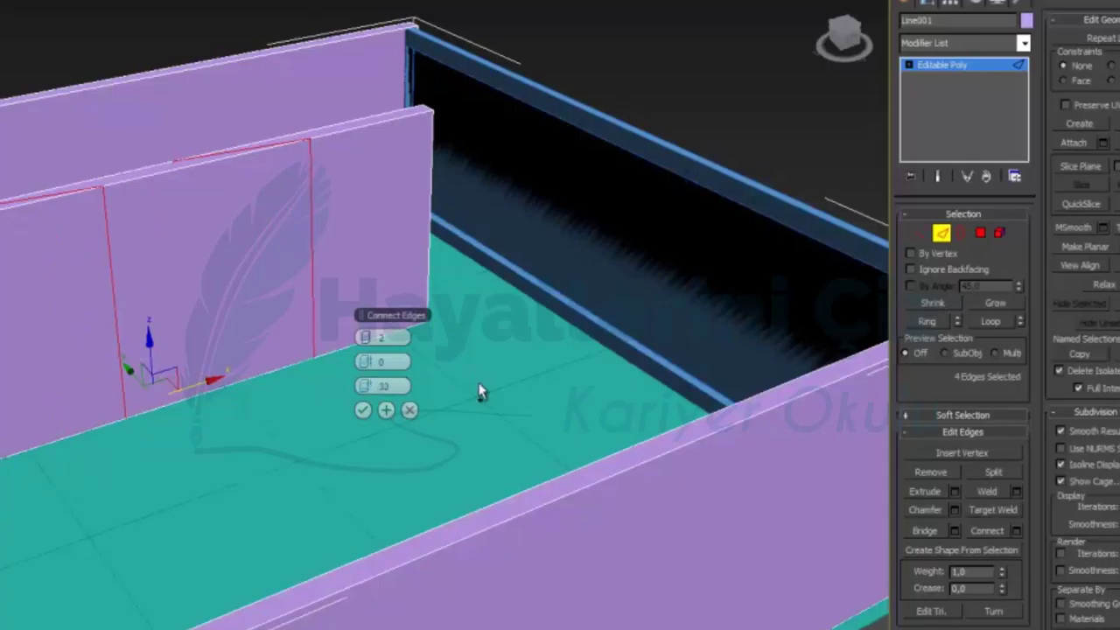
{"action": "left_click", "coordinate": [409, 410]}
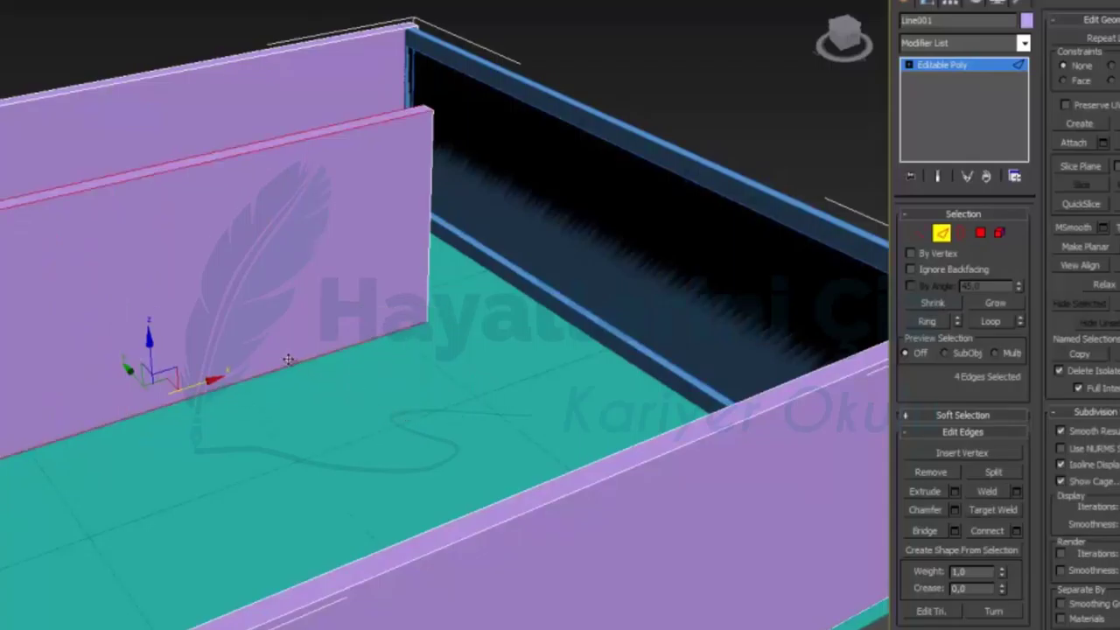
{"action": "left_click", "coordinate": [1015, 531]}
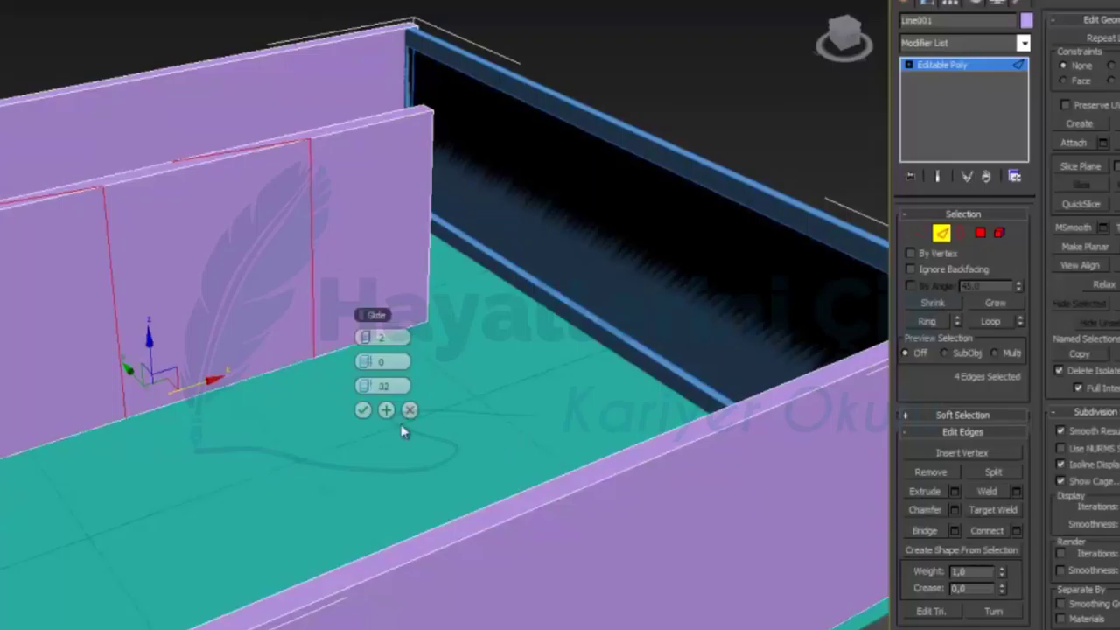
{"action": "left_click_drag", "start_coordinate": [369, 385], "coordinate": [537, 423]}
{"action": "left_click", "coordinate": [362, 411]}
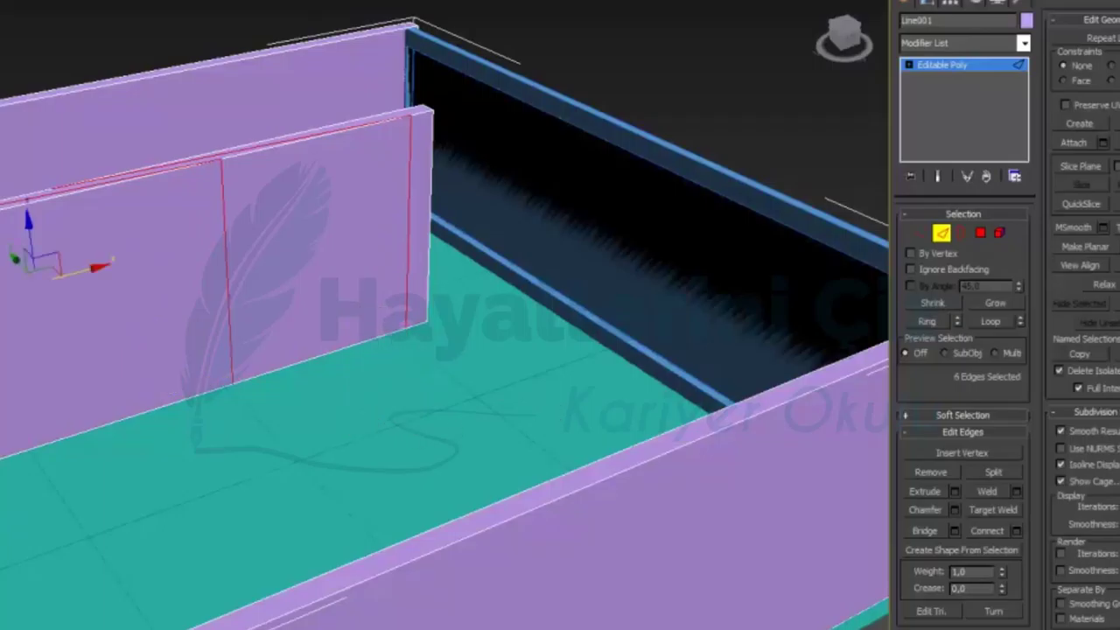
{"action": "key", "text": "alt+w"}
{"action": "right_click", "coordinate": [123, 144]}
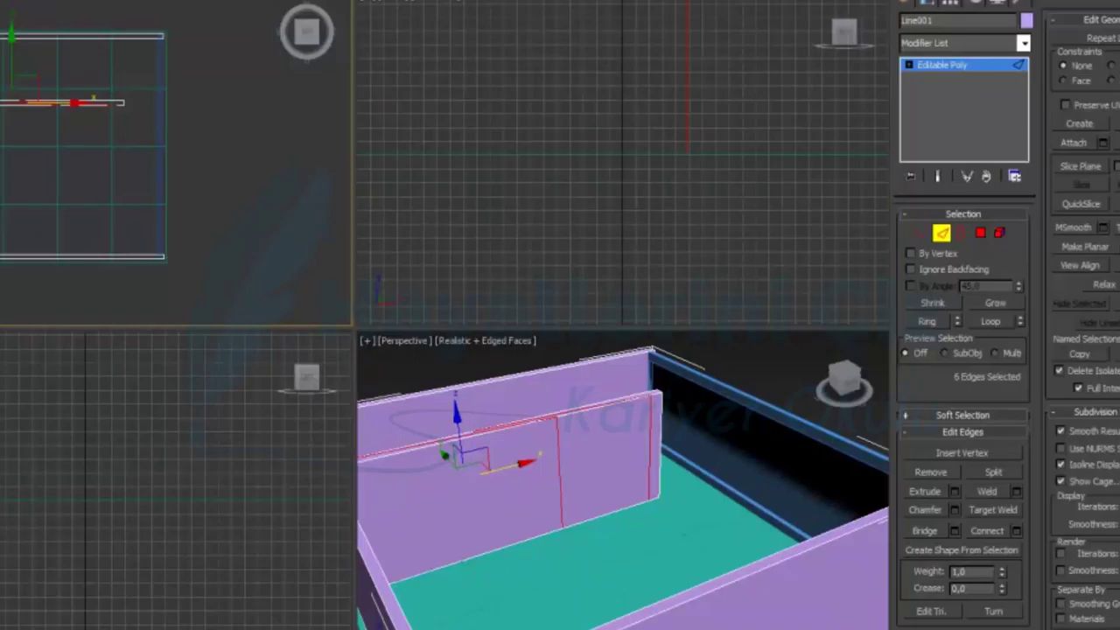
In Top view, move the slanted cuts' end vertices along X so they run straight across the wall.
{"action": "key", "text": "alt+w"}
{"action": "middle_click_drag", "start_coordinate": [226, 263], "coordinate": [237, 380]}
{"action": "scroll", "coordinate": [249, 386], "scroll_direction": "up", "scroll_amount": 3}
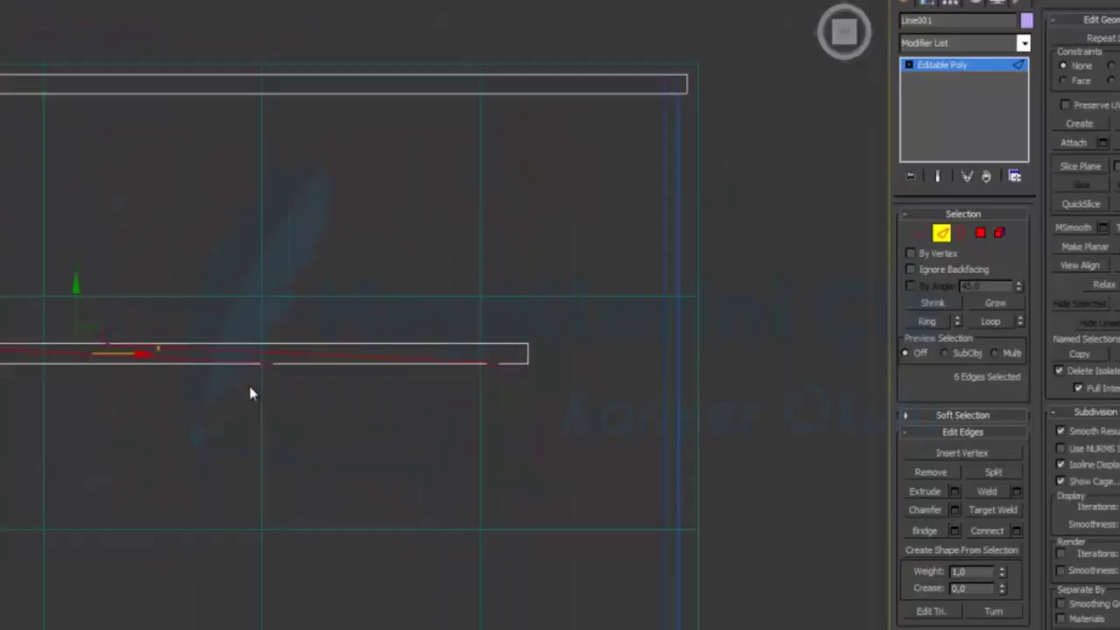
{"action": "left_click", "coordinate": [922, 233]}
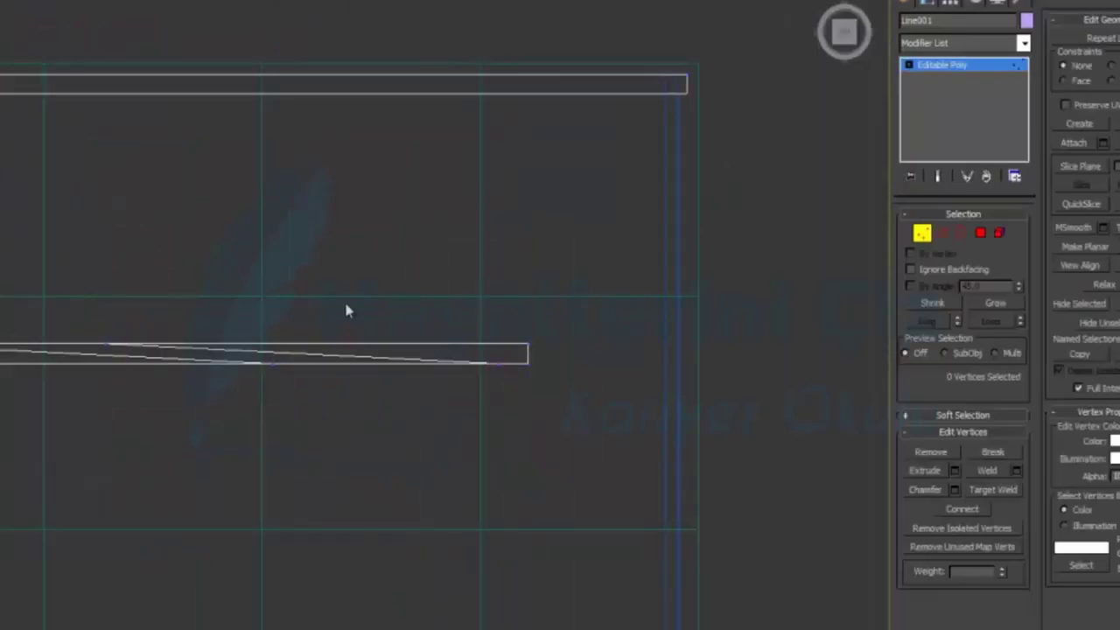
{"action": "left_click_drag", "start_coordinate": [4, 320], "coordinate": [155, 360]}
{"action": "left_click_drag", "start_coordinate": [37, 342], "coordinate": [430, 344]}
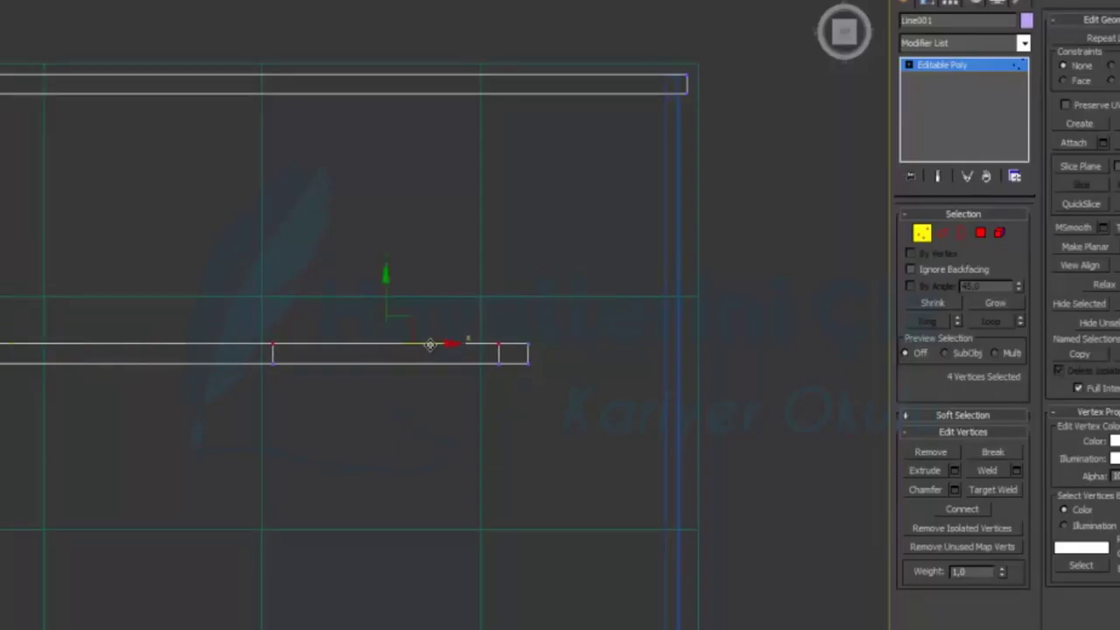
{"action": "left_click", "coordinate": [925, 234]}
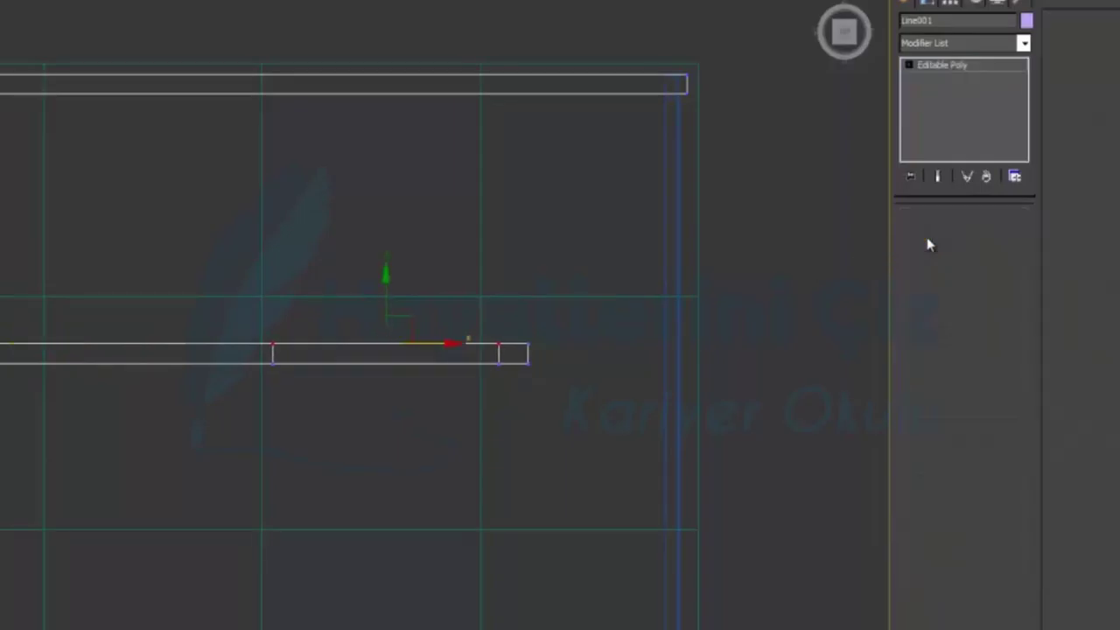
{"action": "key", "text": "alt+w"}
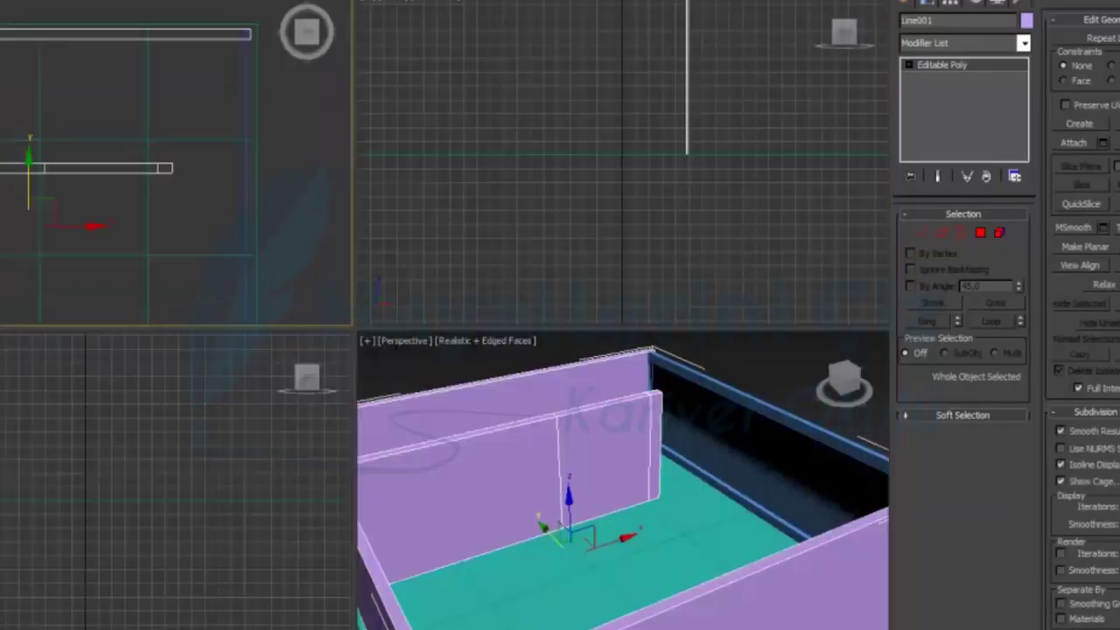
{"action": "right_click", "coordinate": [680, 471]}
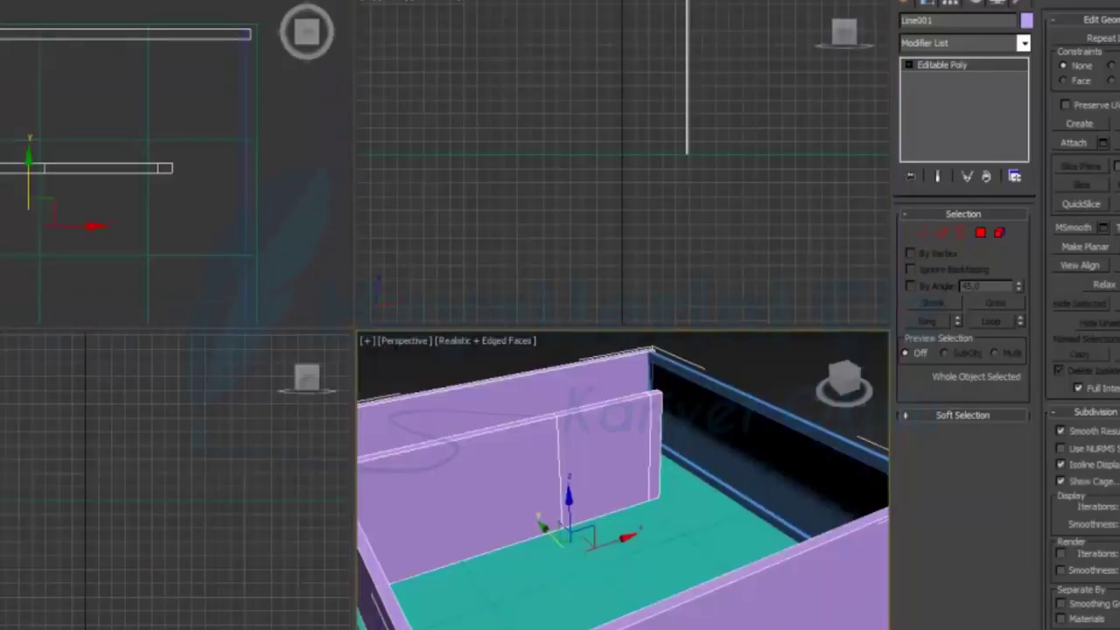
{"action": "key", "text": "alt+w"}
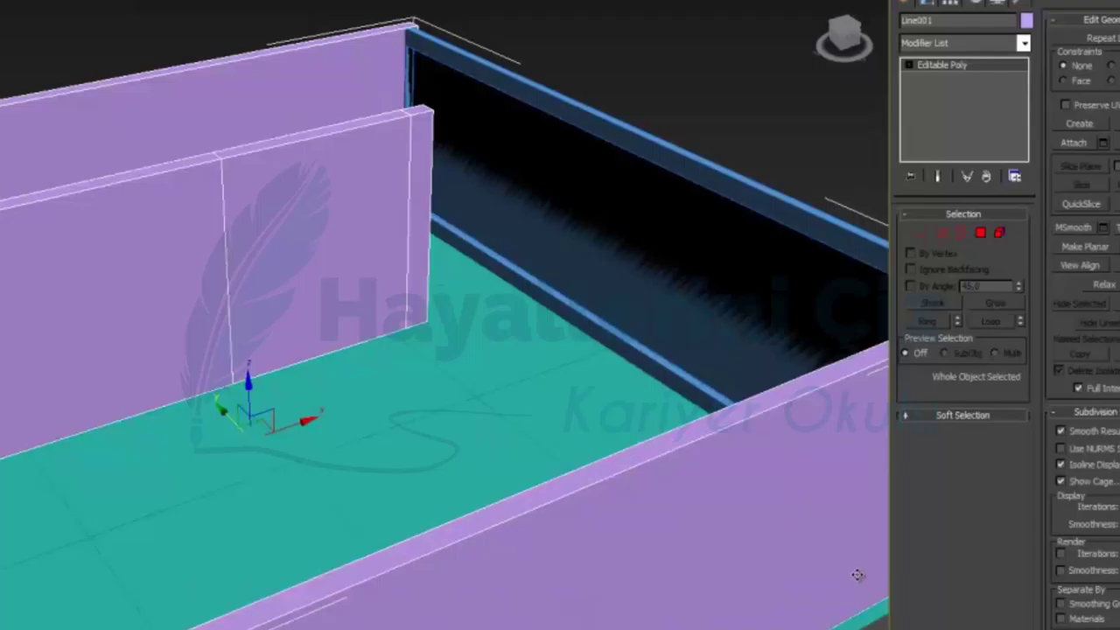
Extrude the wall face between the new edges back about -1575 mm.
{"action": "left_click", "coordinate": [979, 234]}
{"action": "left_click", "coordinate": [315, 263]}
{"action": "left_click", "coordinate": [954, 470]}
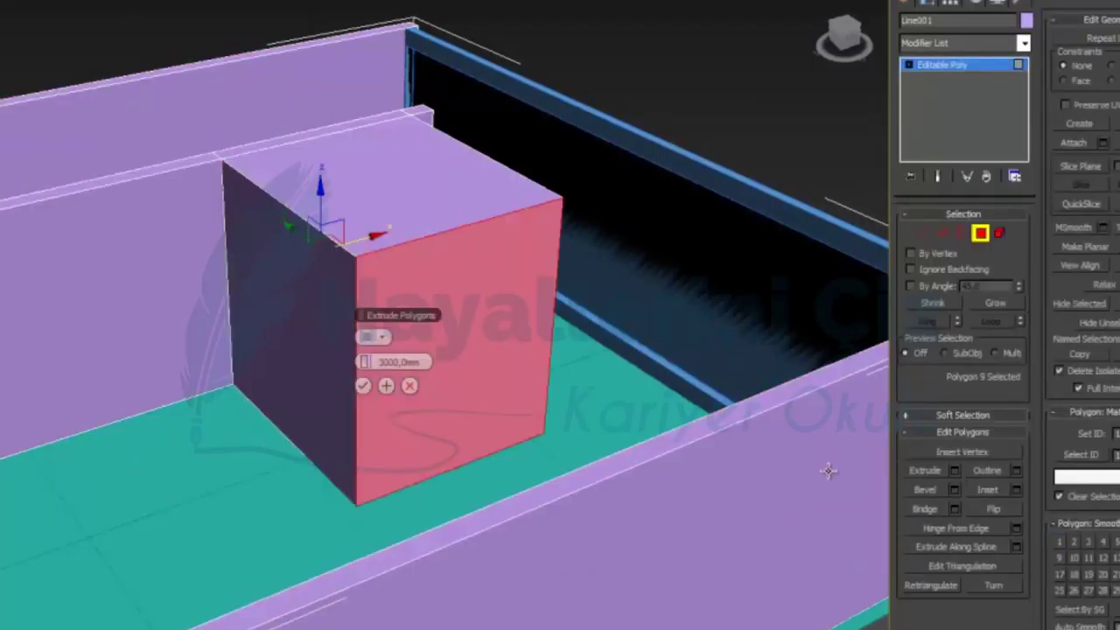
{"action": "double_click", "coordinate": [379, 361]}
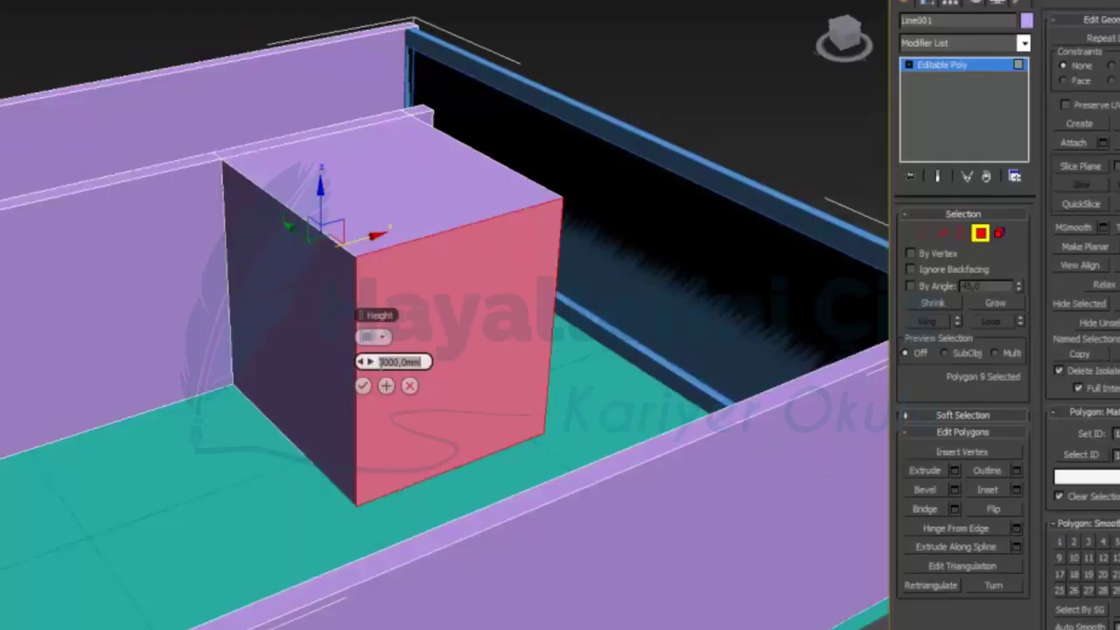
{"action": "type", "text": "1"}
{"action": "type", "text": "0"}
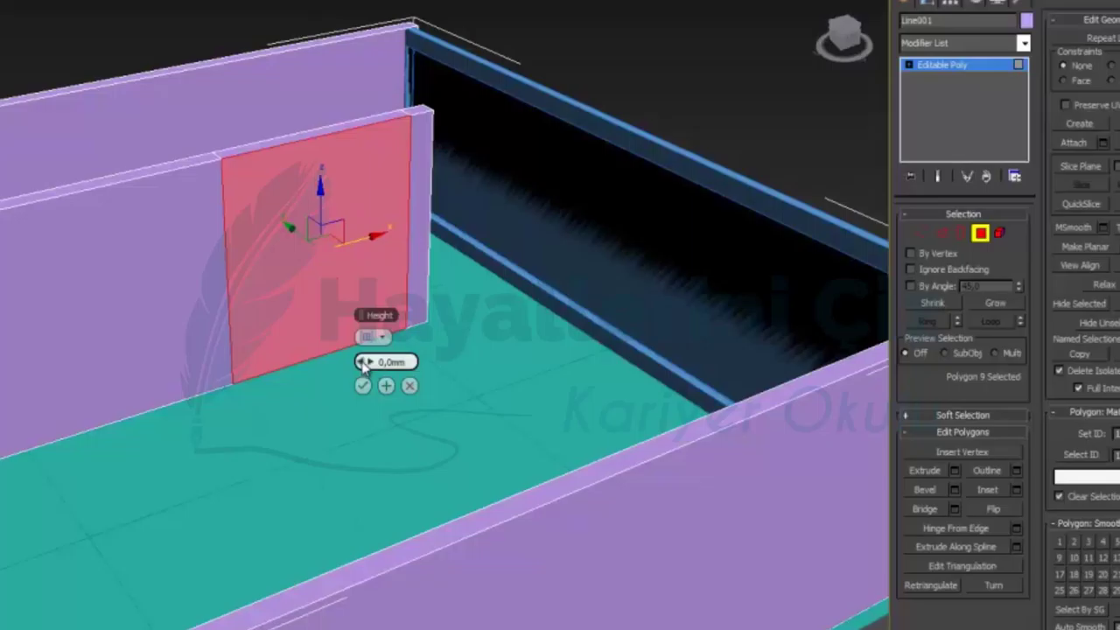
{"action": "left_click_drag", "start_coordinate": [363, 366], "coordinate": [52, 132]}
{"action": "left_click_drag", "start_coordinate": [372, 361], "coordinate": [371, 360]}
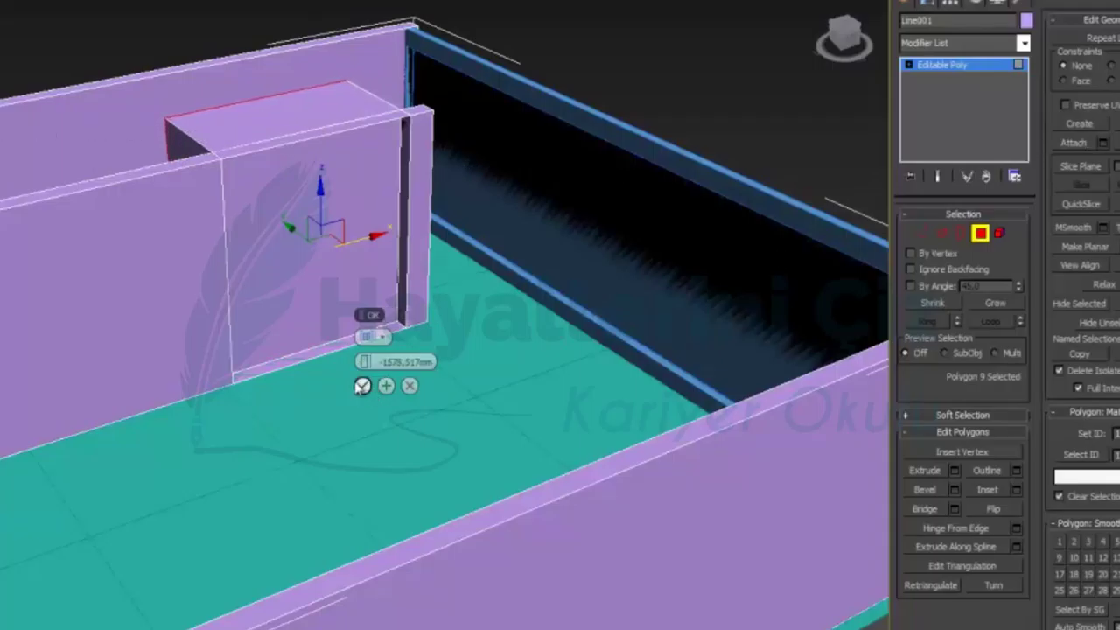
{"action": "left_click", "coordinate": [361, 386]}
Delete the recess's front and bottom polygons to open the doorway.
{"action": "left_click", "coordinate": [356, 246]}
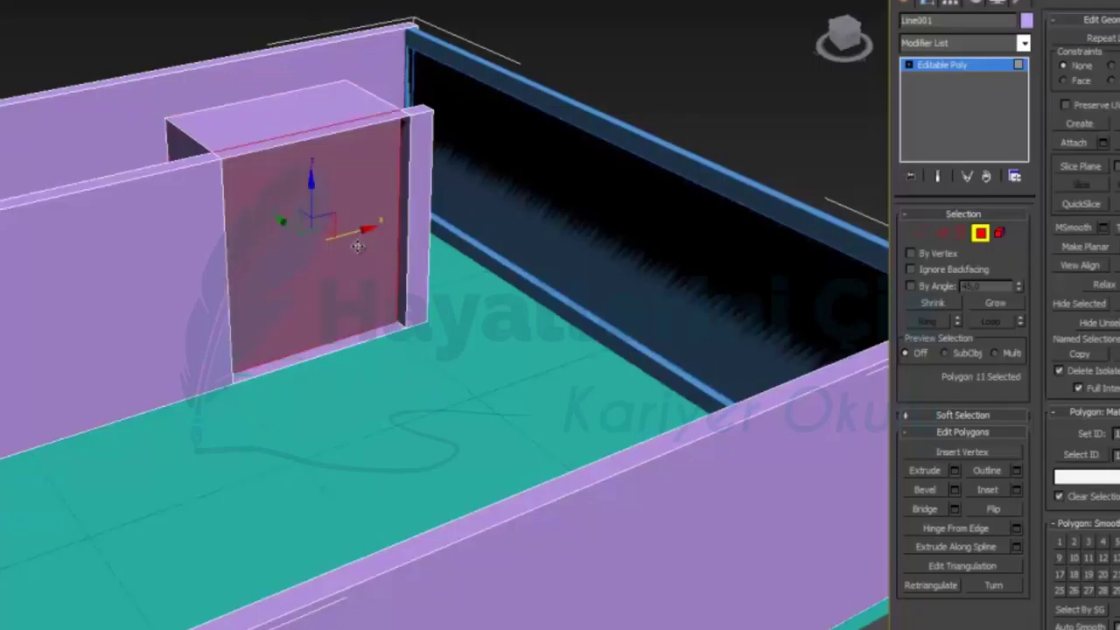
{"action": "key", "text": "Delete"}
{"action": "left_click", "coordinate": [349, 337]}
{"action": "key", "text": "Delete"}
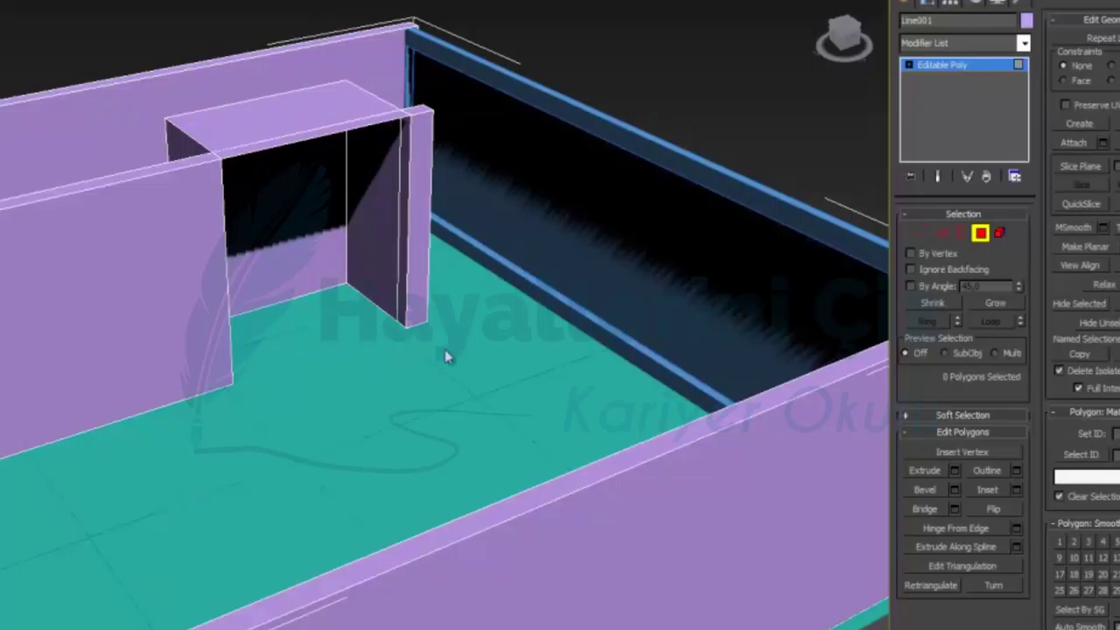
{"action": "left_click", "coordinate": [980, 233]}
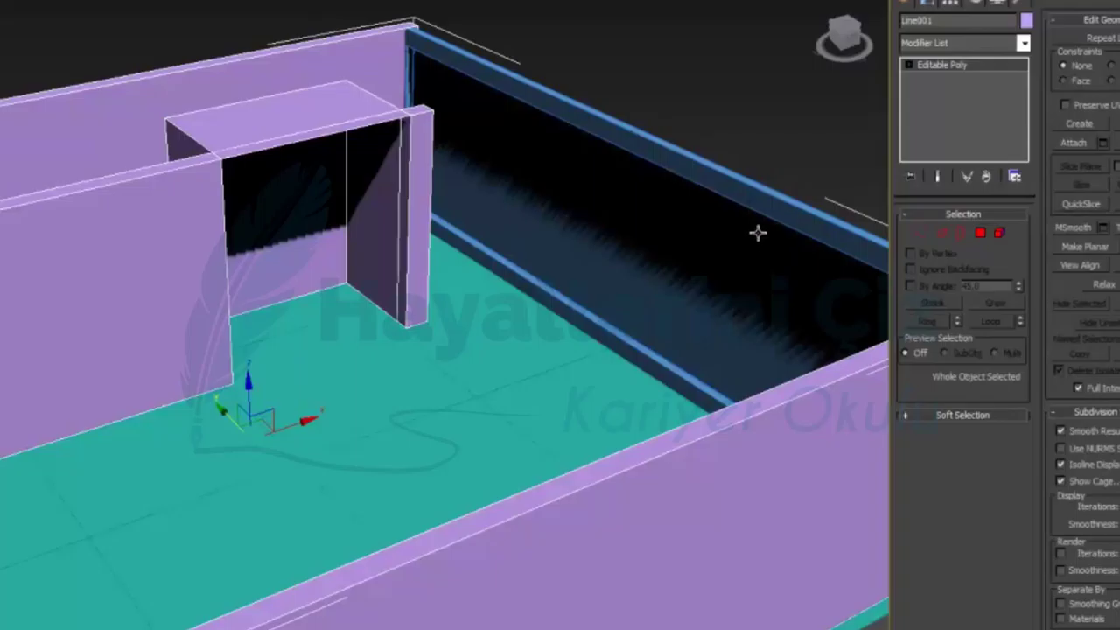
{"action": "key", "text": "alt+w"}
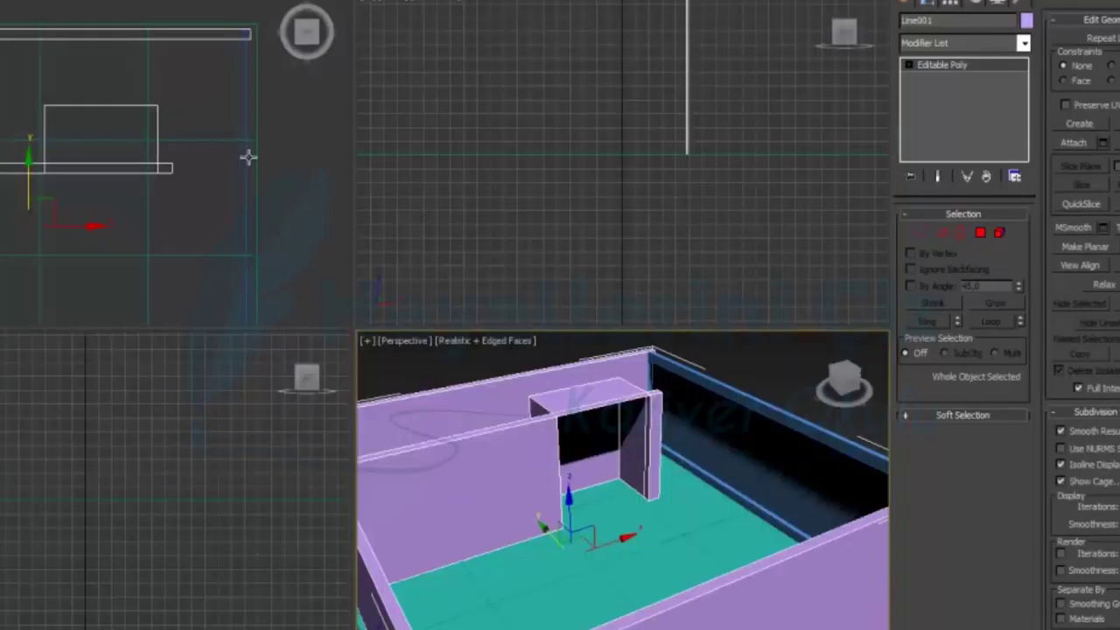
Deselect all, maximize the Top view and start Import > Merge.
{"action": "left_click", "coordinate": [291, 167]}
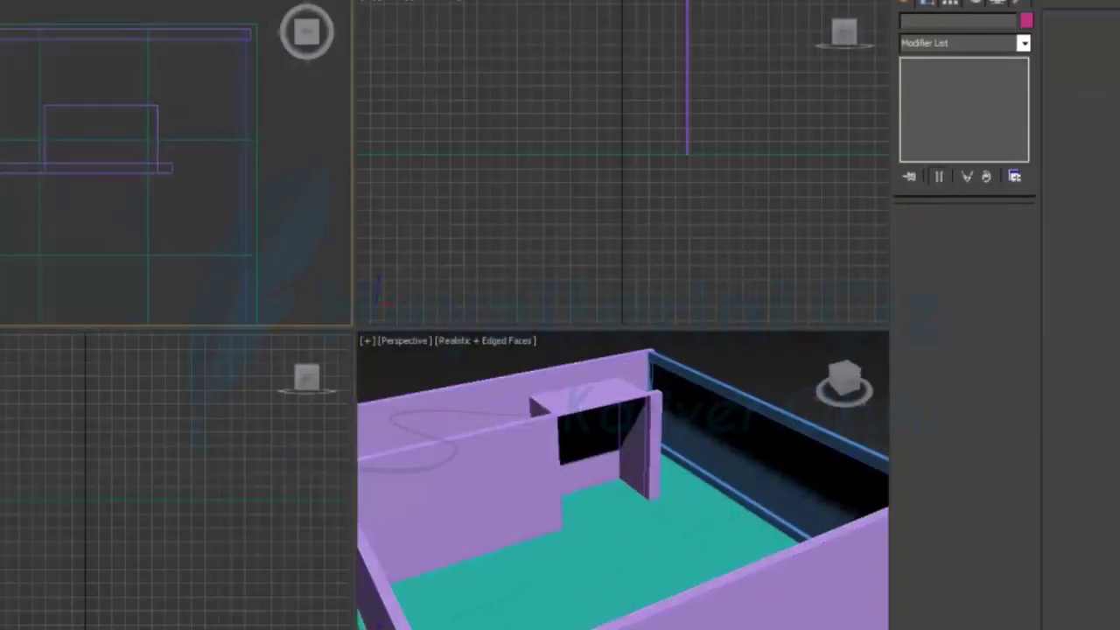
{"action": "key", "text": "alt+w"}
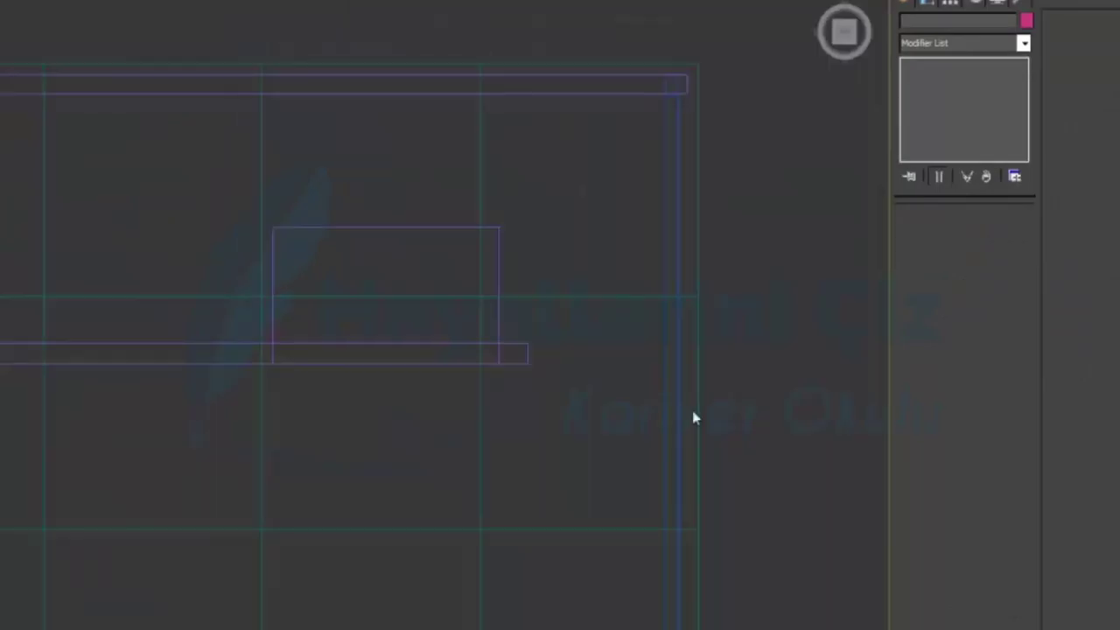
{"action": "scroll", "coordinate": [671, 245], "scroll_direction": "down", "scroll_amount": 2}
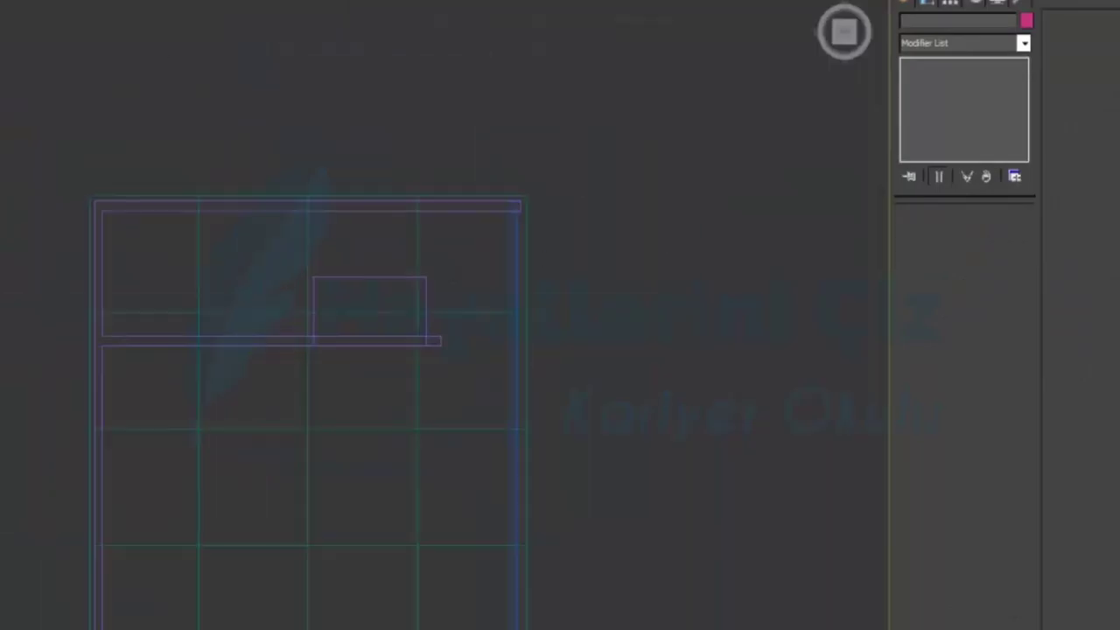
{"action": "key", "text": "alt+f"}
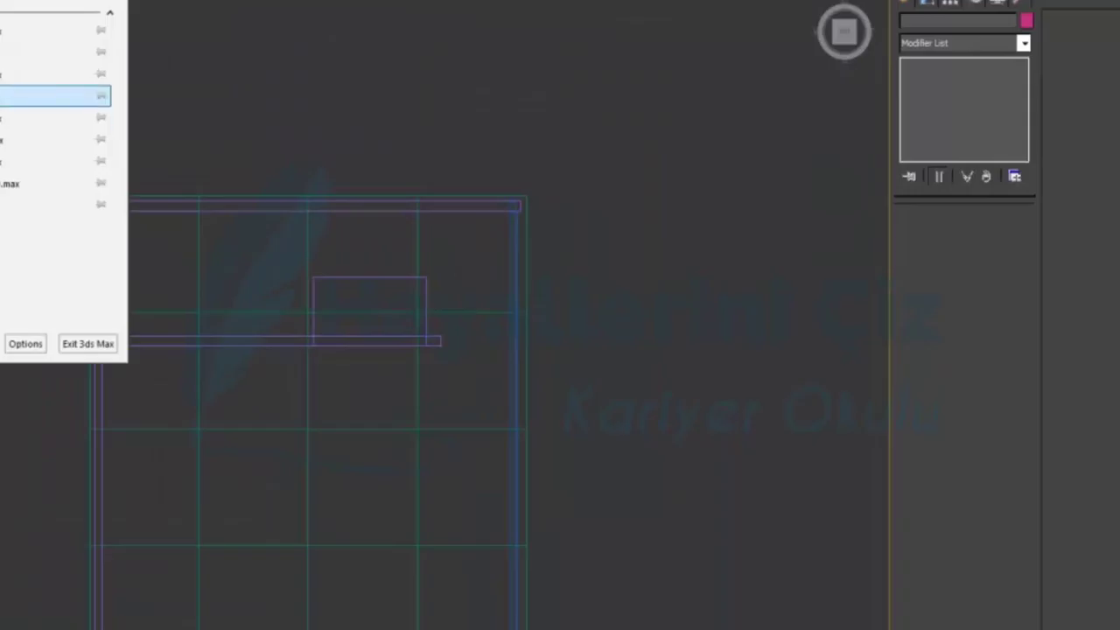
{"action": "key", "text": "i"}
{"action": "key", "text": "Return"}
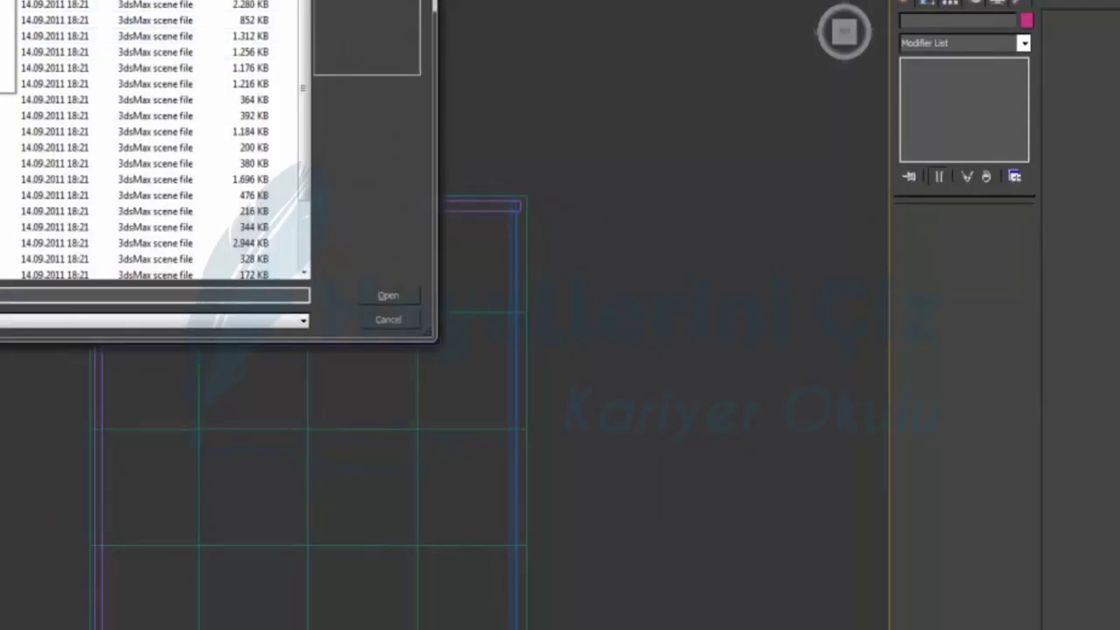
Browse to the folder dated 07.11.2012 and open kage-nische.max for merging.
{"action": "key", "text": "BackSpace"}
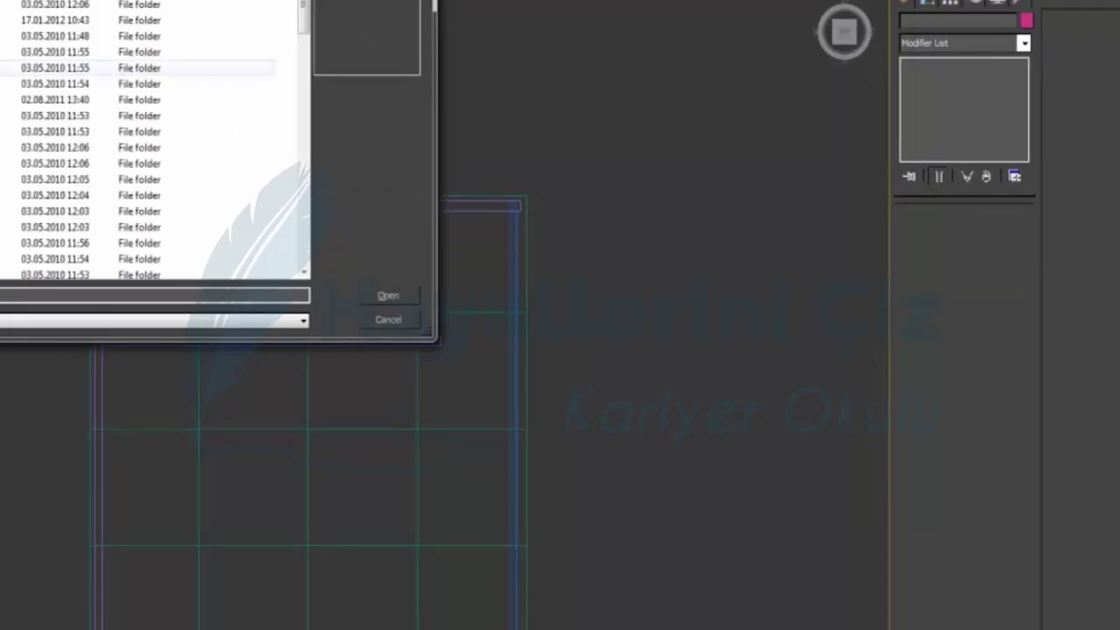
{"action": "scroll", "coordinate": [153, 140], "scroll_direction": "down", "scroll_amount": 5}
{"action": "scroll", "coordinate": [218, 87], "scroll_direction": "down", "scroll_amount": 3}
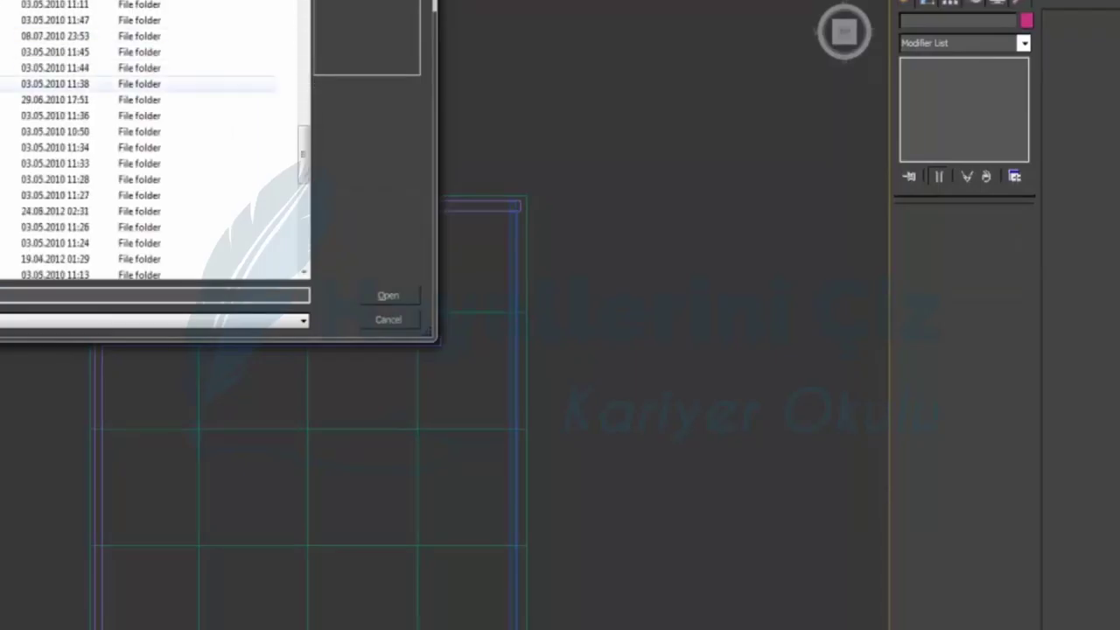
{"action": "scroll", "coordinate": [219, 83], "scroll_direction": "down", "scroll_amount": 3}
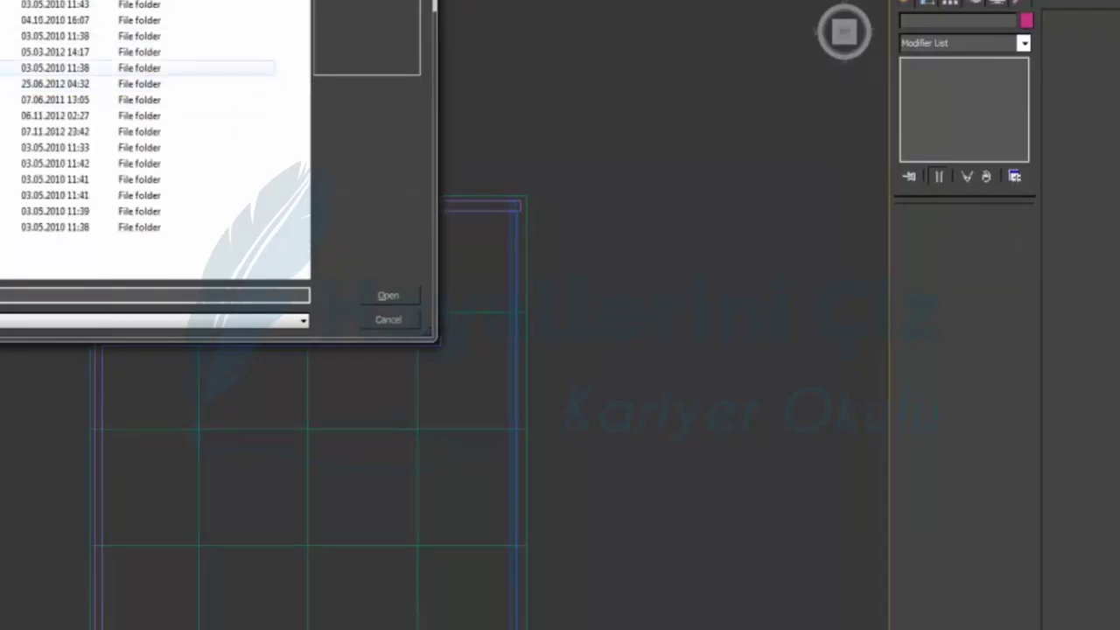
{"action": "double_click", "coordinate": [153, 131]}
{"action": "left_click", "coordinate": [201, 7]}
{"action": "left_click", "coordinate": [385, 295]}
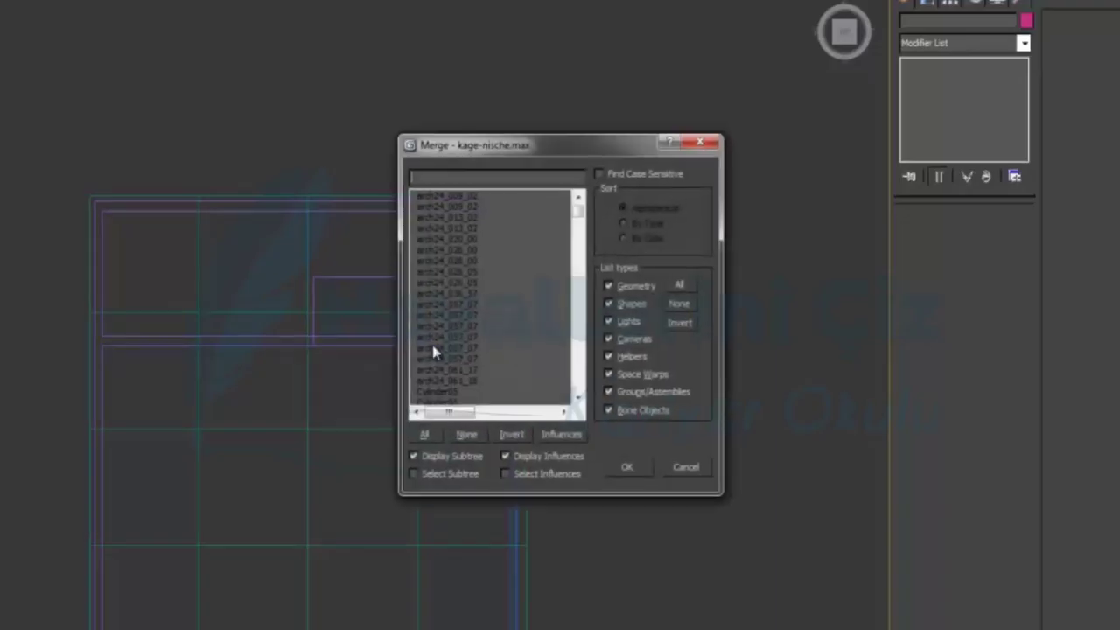
Merge the KAGE-NISCHE object into the scene.
{"action": "left_click", "coordinate": [632, 286]}
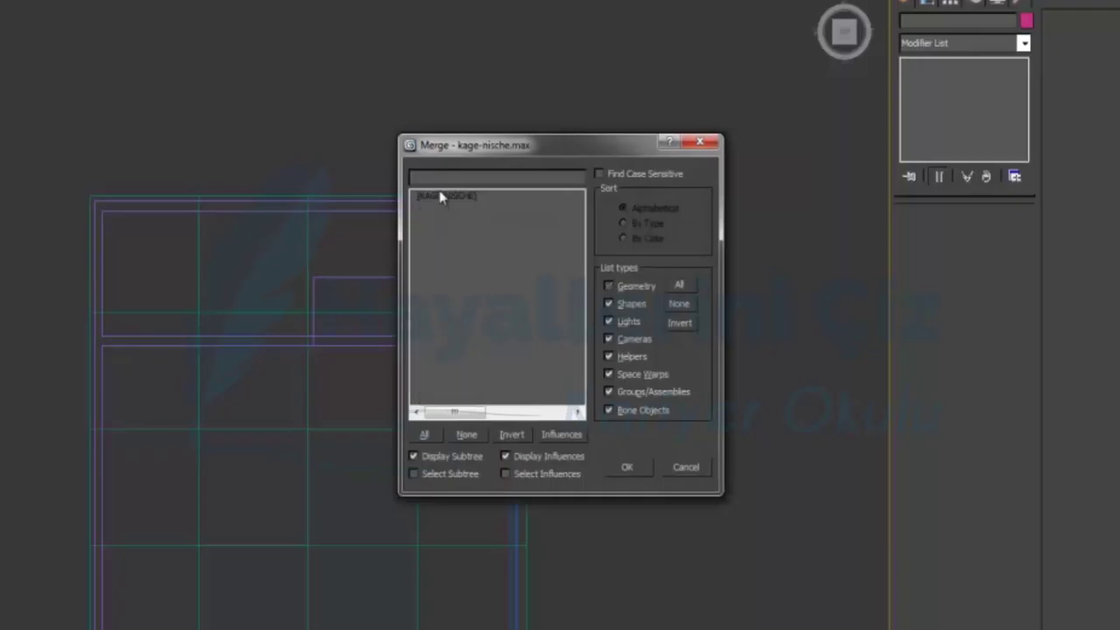
{"action": "left_click", "coordinate": [444, 195]}
{"action": "left_click", "coordinate": [628, 466]}
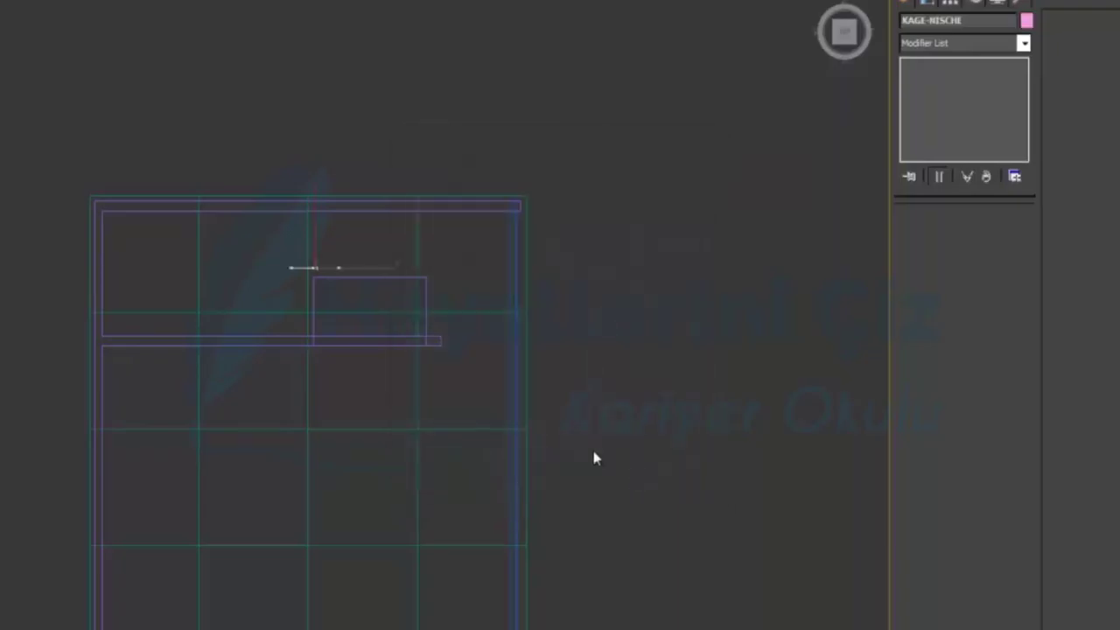
Move the merged door into the wall opening in the Top view.
{"action": "key", "text": "w"}
{"action": "middle_click_drag", "start_coordinate": [367, 294], "coordinate": [313, 324]}
{"action": "scroll", "coordinate": [315, 324], "scroll_direction": "up", "scroll_amount": 6}
{"action": "left_click_drag", "start_coordinate": [53, 253], "coordinate": [169, 429]}
{"action": "middle_click_drag", "start_coordinate": [168, 446], "coordinate": [370, 333]}
{"action": "scroll", "coordinate": [370, 333], "scroll_direction": "up", "scroll_amount": 4}
{"action": "left_click_drag", "start_coordinate": [310, 278], "coordinate": [552, 296]}
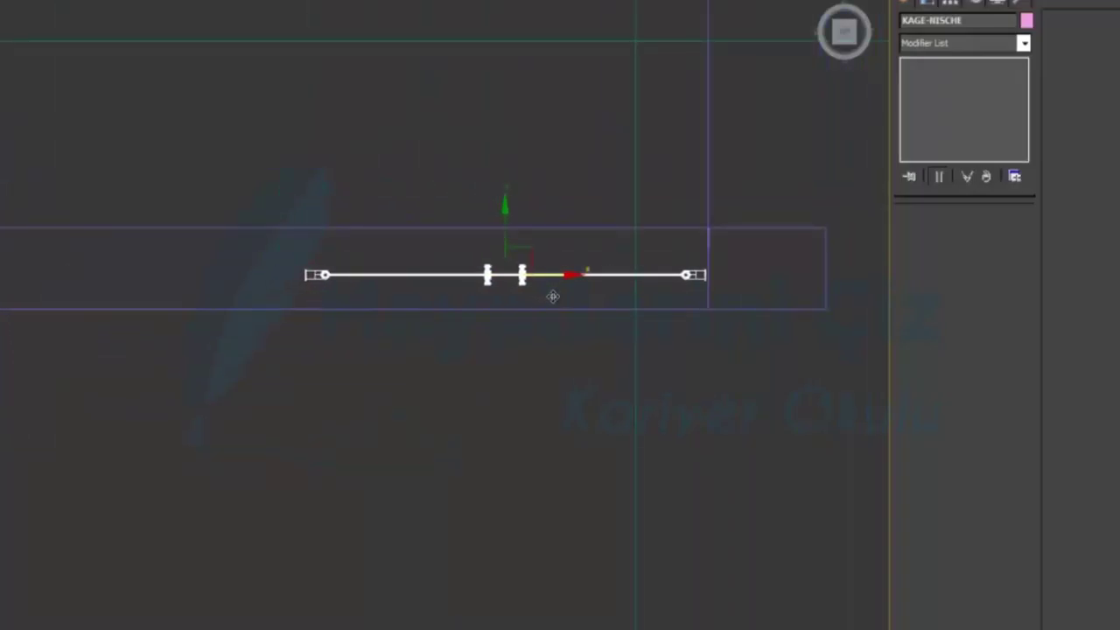
{"action": "left_click_drag", "start_coordinate": [504, 230], "coordinate": [504, 255]}
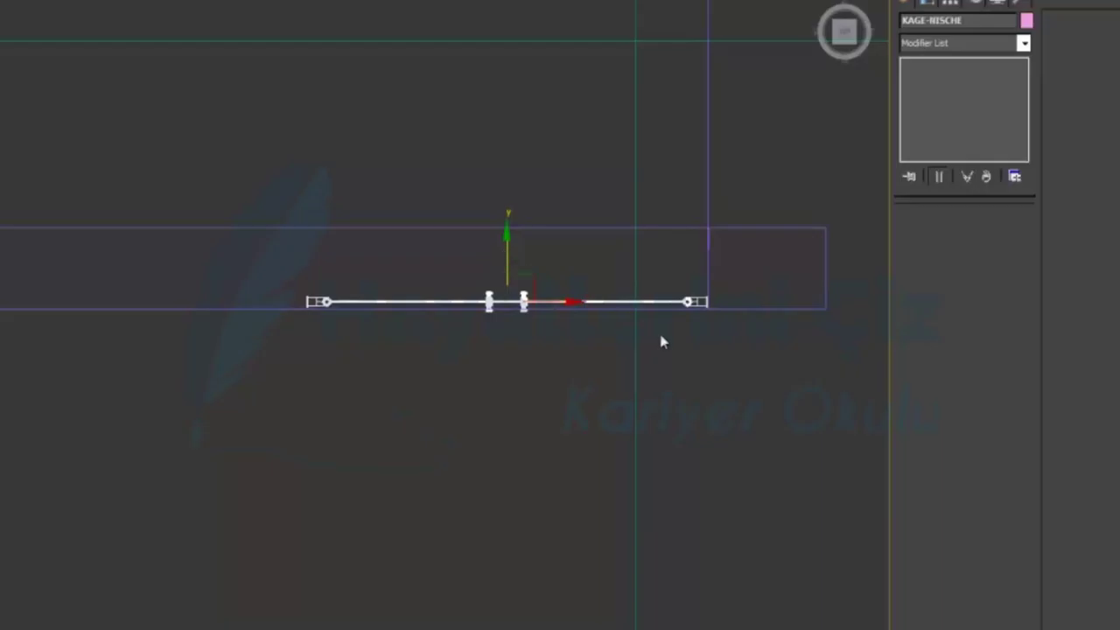
{"action": "middle_click_drag", "start_coordinate": [662, 342], "coordinate": [674, 375]}
{"action": "key", "text": "bracketright"}
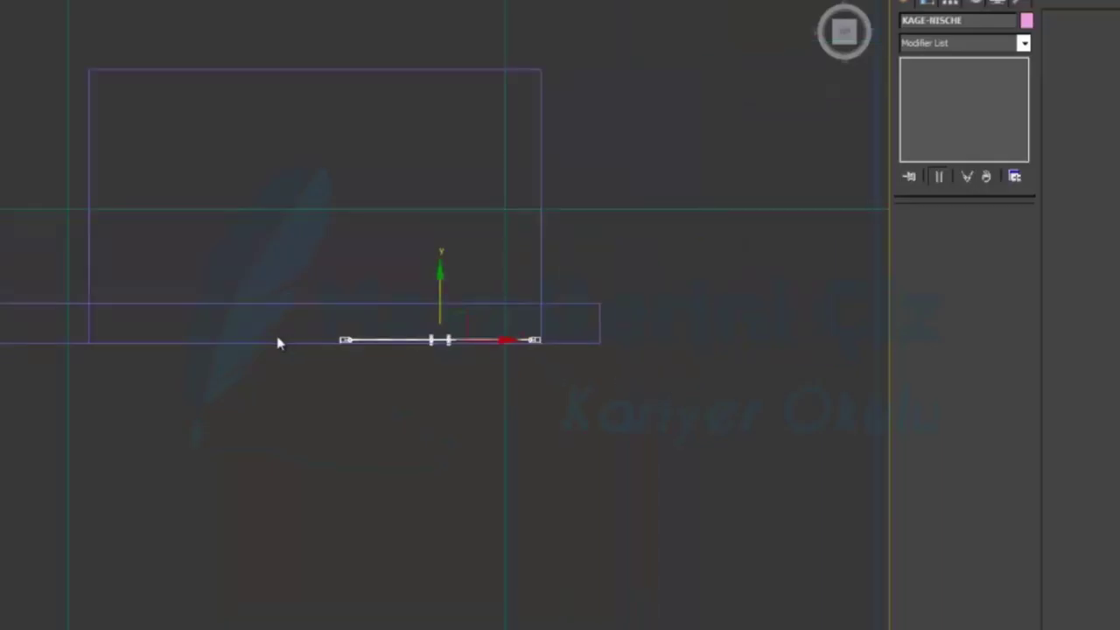
Move Line001's left-side vertices along X to line up with the door's end.
{"action": "left_click", "coordinate": [231, 366]}
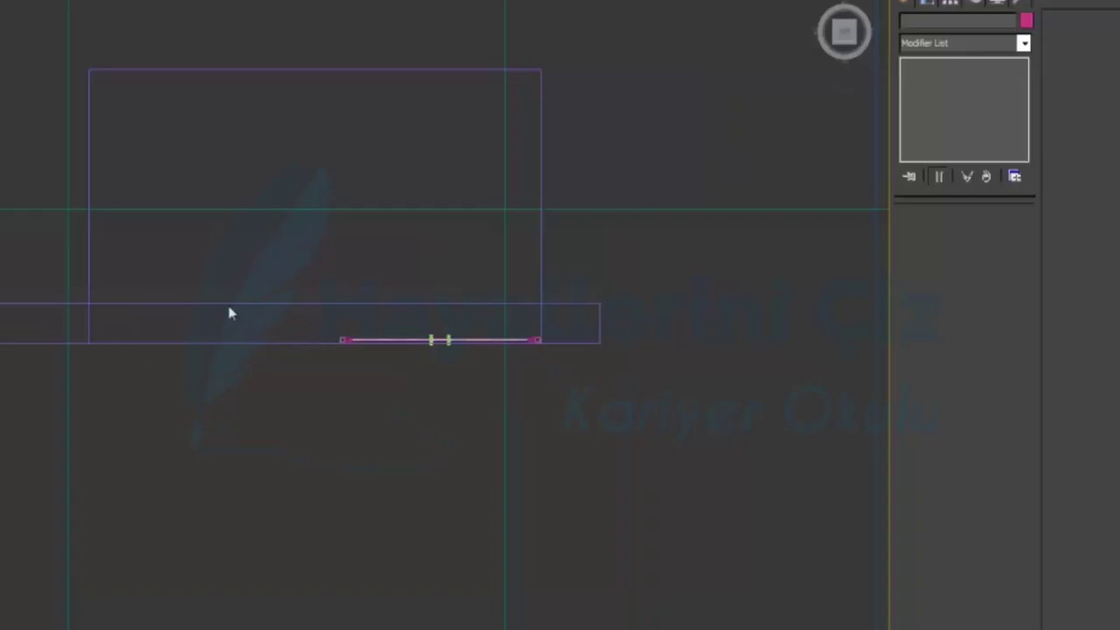
{"action": "left_click", "coordinate": [231, 310]}
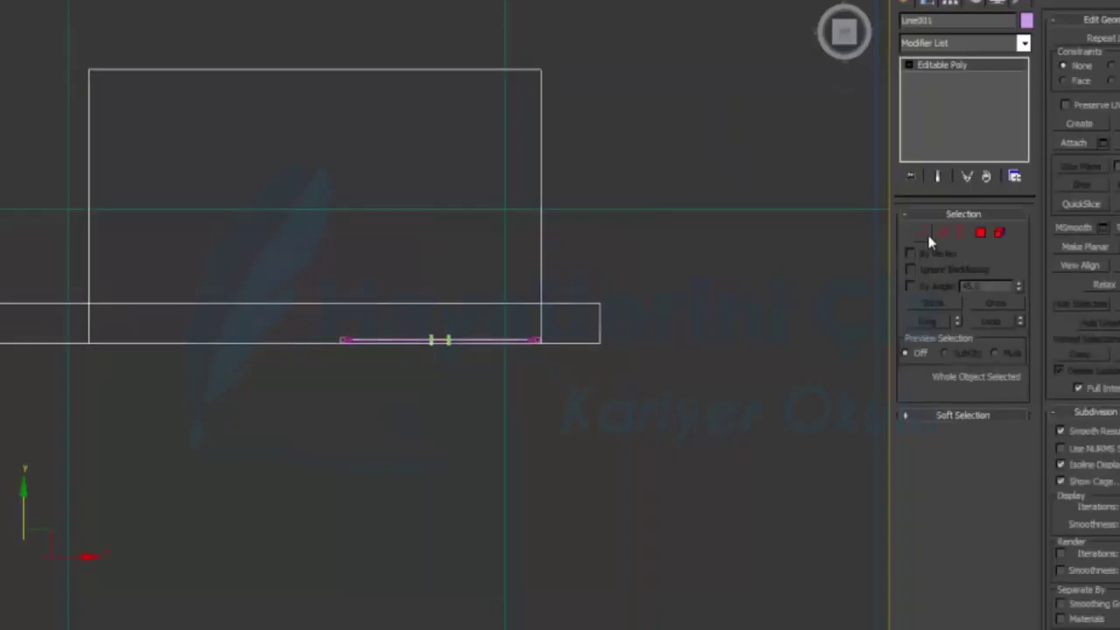
{"action": "left_click", "coordinate": [922, 233]}
{"action": "left_click_drag", "start_coordinate": [30, 45], "coordinate": [142, 433]}
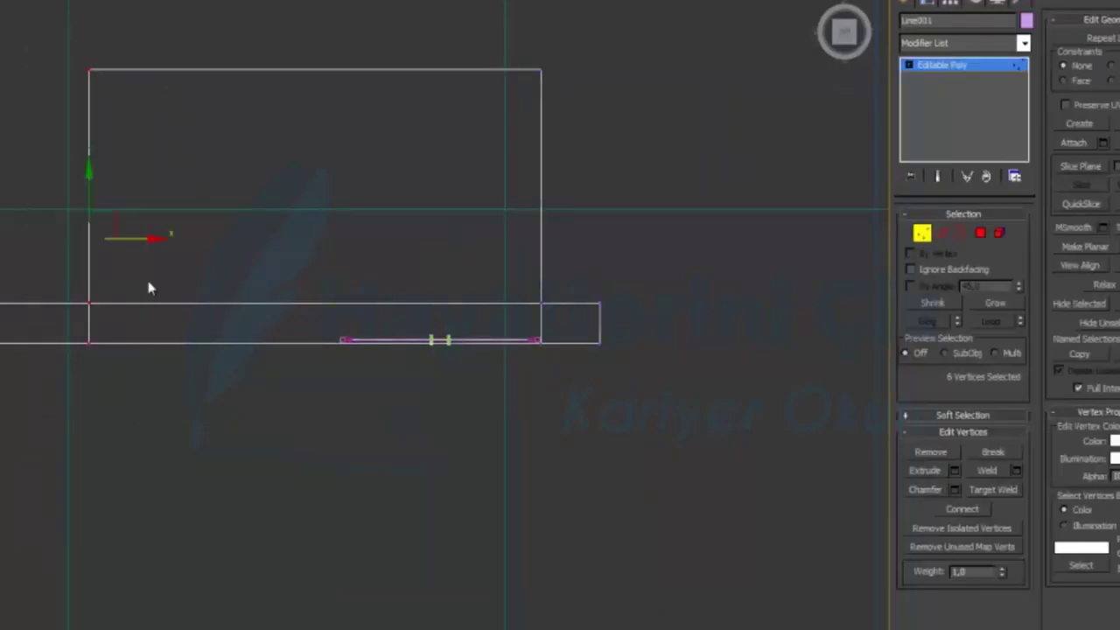
{"action": "left_click_drag", "start_coordinate": [136, 238], "coordinate": [380, 263]}
{"action": "scroll", "coordinate": [414, 374], "scroll_direction": "up", "scroll_amount": 5}
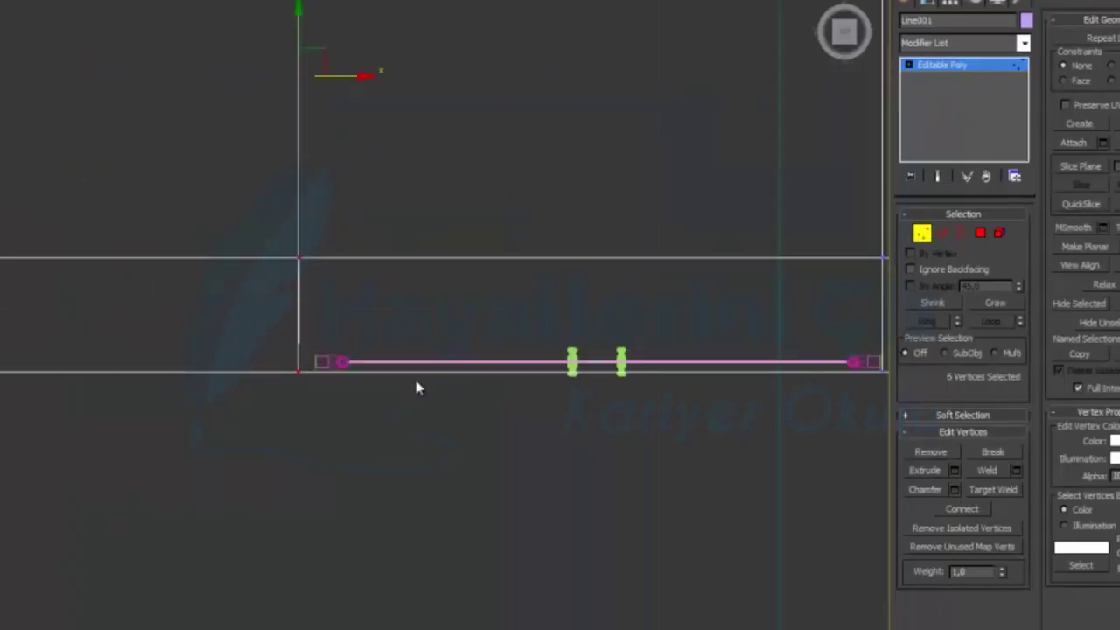
{"action": "middle_click_drag", "start_coordinate": [394, 157], "coordinate": [382, 307]}
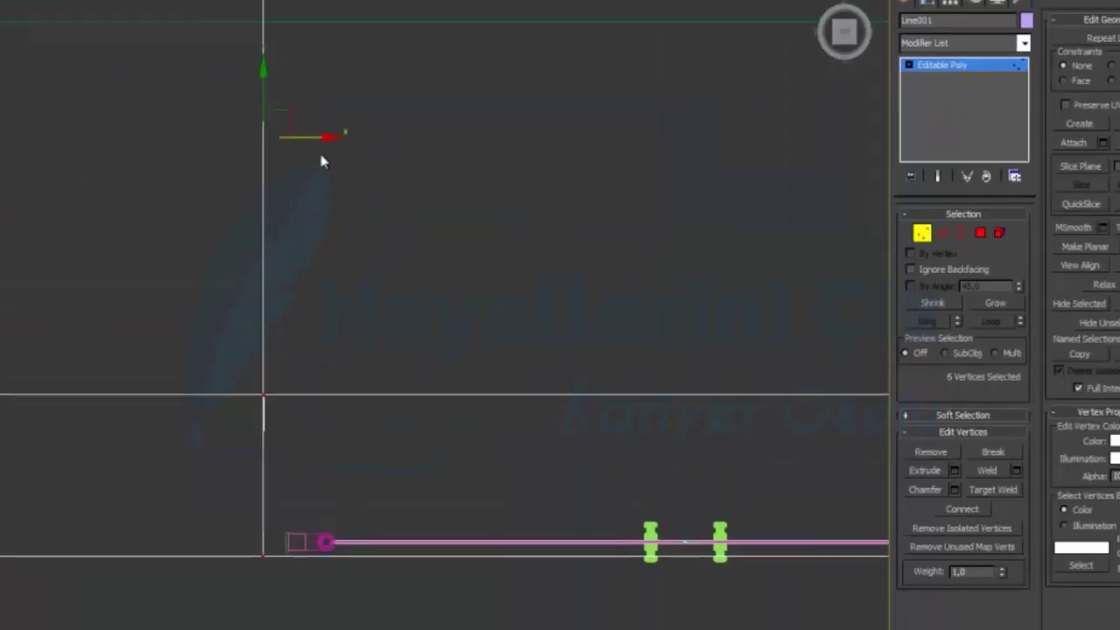
{"action": "left_click_drag", "start_coordinate": [312, 138], "coordinate": [334, 145]}
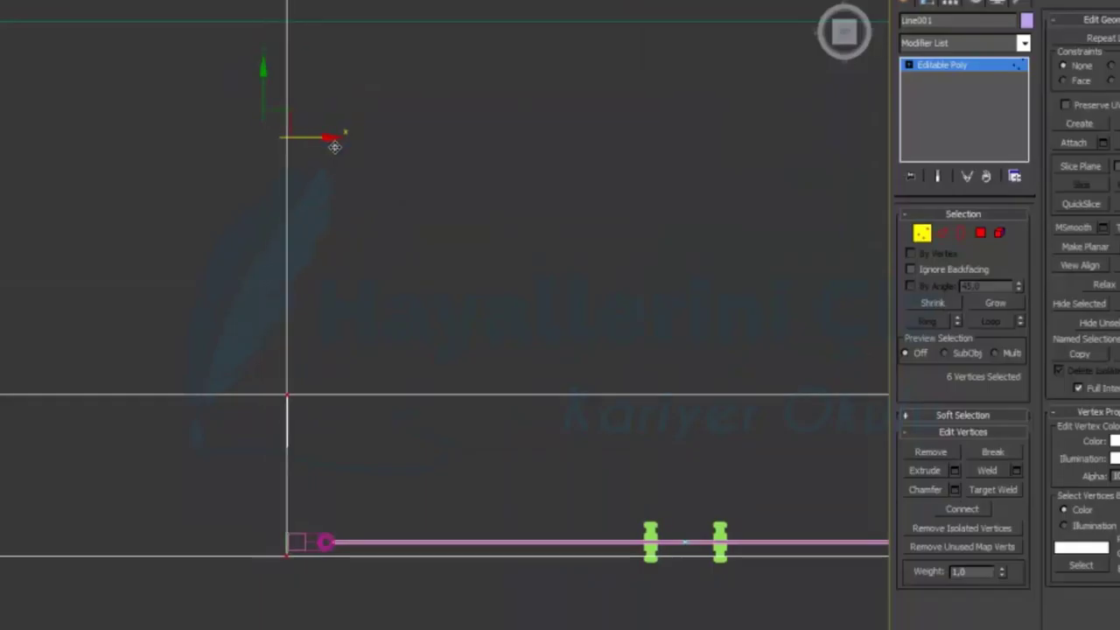
{"action": "middle_click_drag", "start_coordinate": [645, 335], "coordinate": [264, 286]}
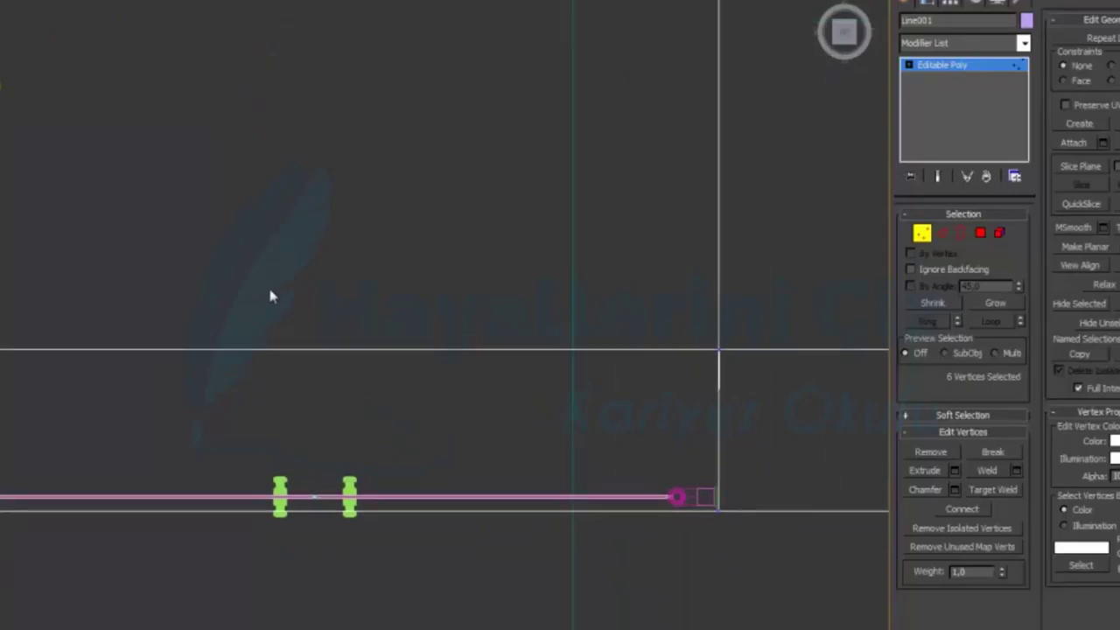
{"action": "left_click", "coordinate": [921, 234]}
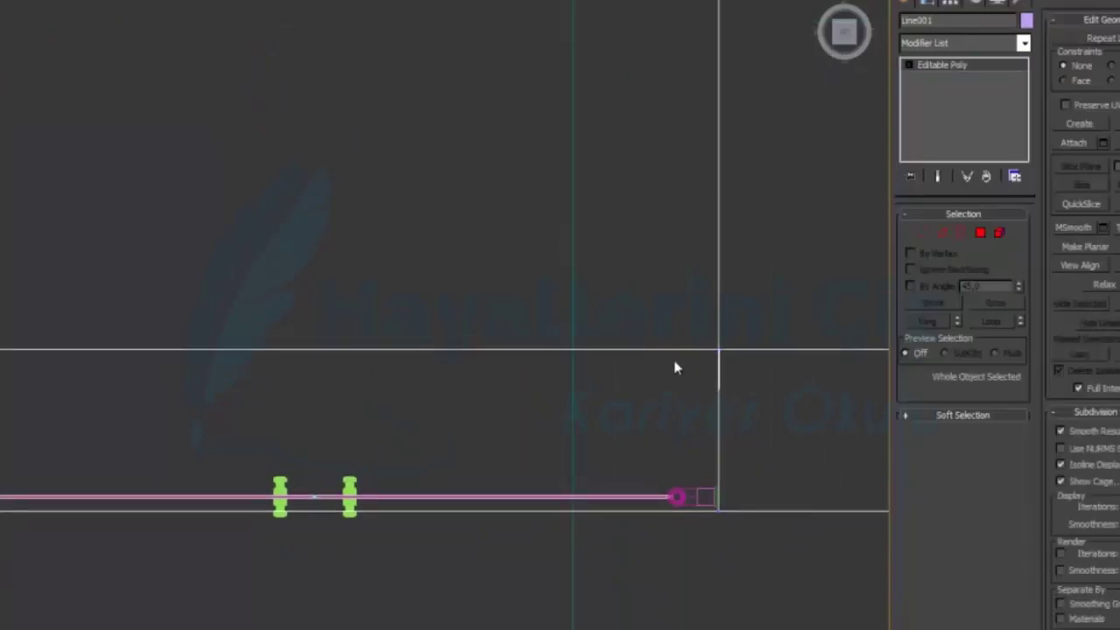
Check the door in the doorway from the Perspective view and select KAGE-NISCHE.
{"action": "key", "text": "alt+w"}
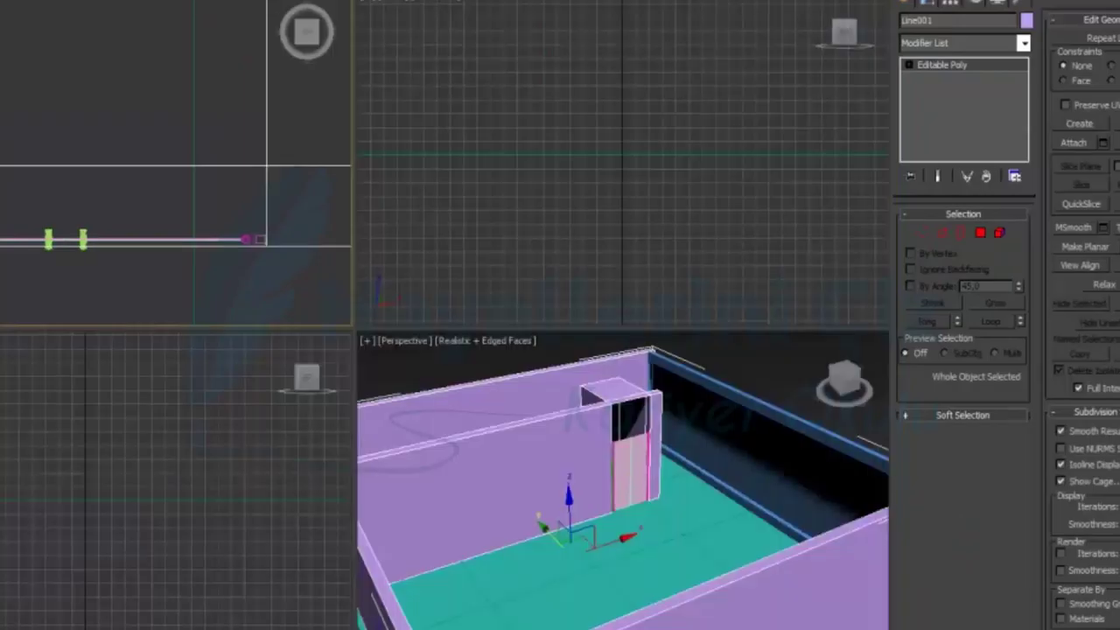
{"action": "left_click", "coordinate": [716, 463]}
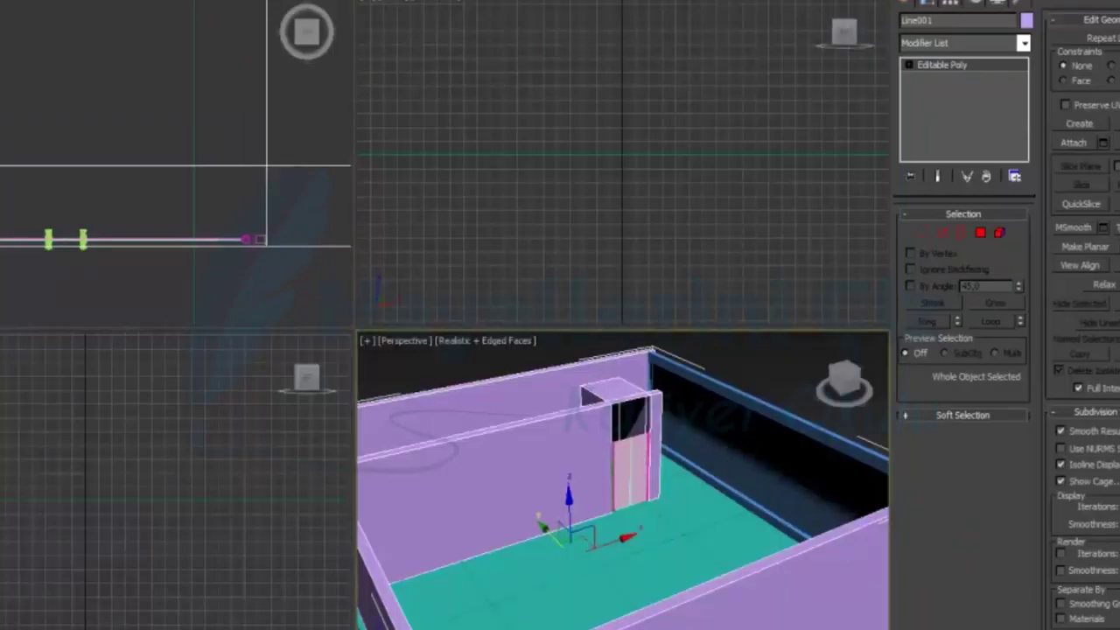
{"action": "key", "text": "alt+w"}
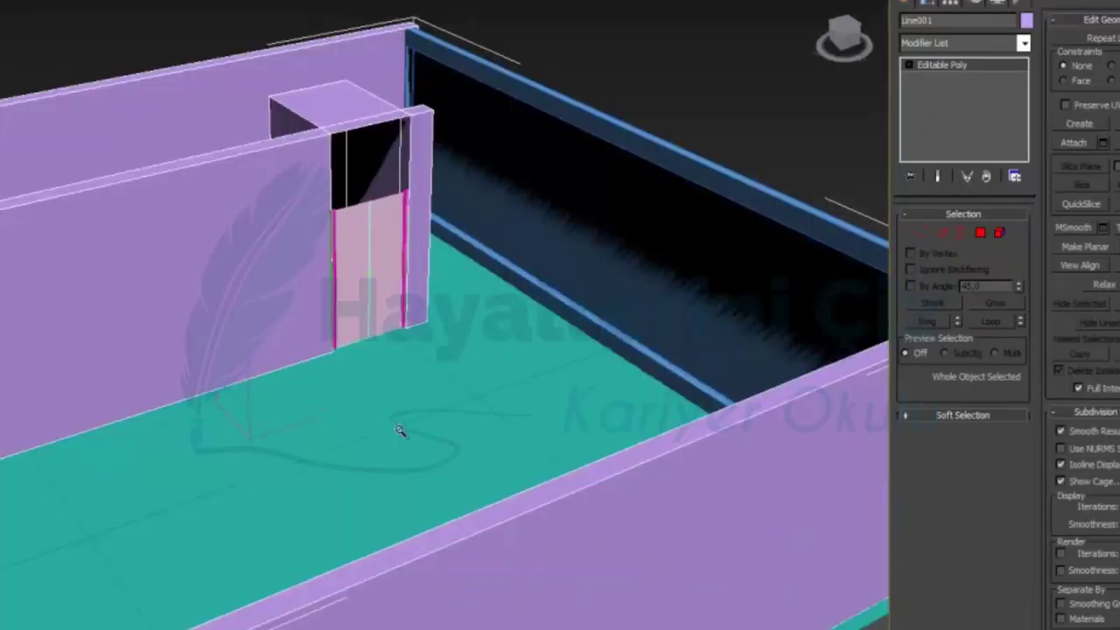
{"action": "scroll", "coordinate": [429, 425], "scroll_direction": "up", "scroll_amount": 5}
{"action": "middle_click_drag", "start_coordinate": [482, 407], "coordinate": [490, 377], "text": "alt"}
{"action": "middle_click_drag", "start_coordinate": [430, 480], "coordinate": [477, 365]}
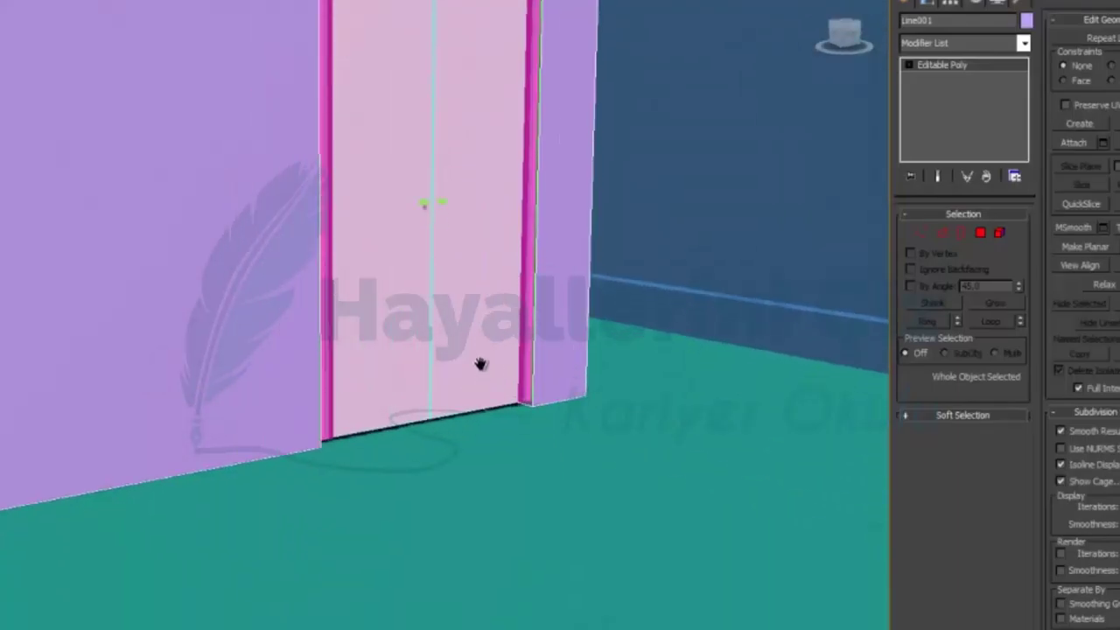
{"action": "scroll", "coordinate": [463, 451], "scroll_direction": "up", "scroll_amount": 3}
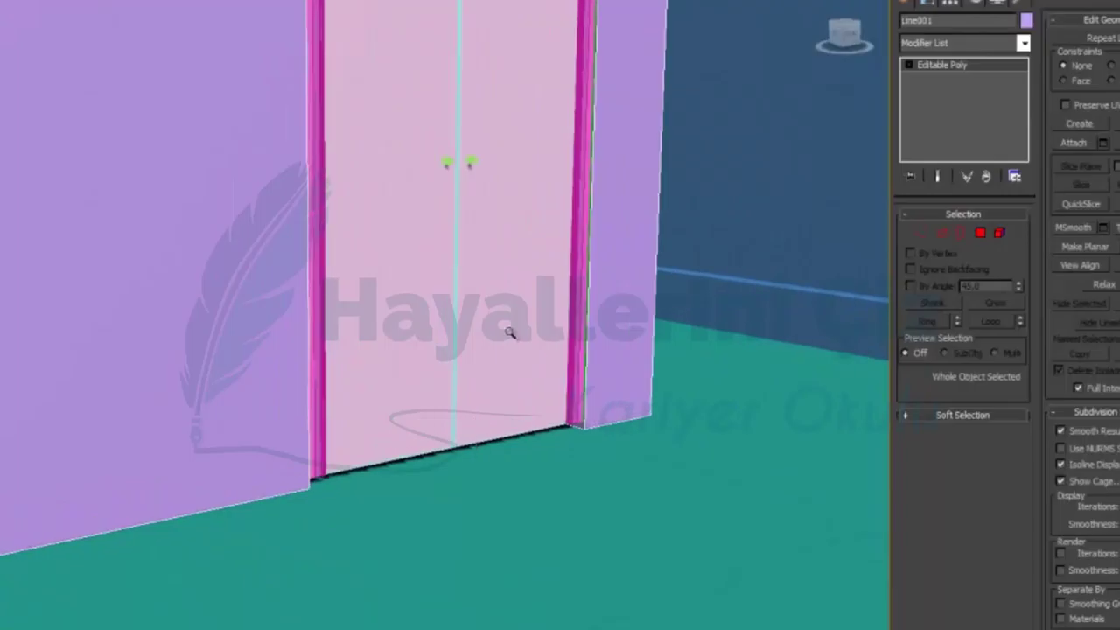
{"action": "scroll", "coordinate": [497, 373], "scroll_direction": "up", "scroll_amount": 3}
{"action": "scroll", "coordinate": [494, 494], "scroll_direction": "down", "scroll_amount": 3}
{"action": "scroll", "coordinate": [517, 525], "scroll_direction": "up", "scroll_amount": 3}
{"action": "middle_click_drag", "start_coordinate": [523, 475], "coordinate": [517, 445]}
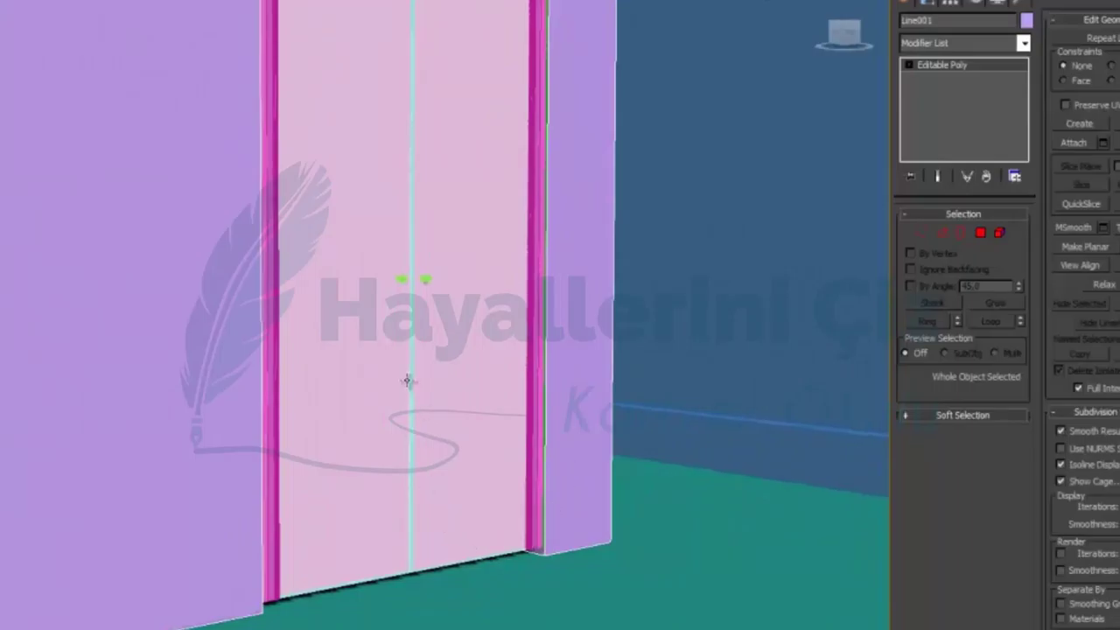
{"action": "left_click", "coordinate": [408, 380]}
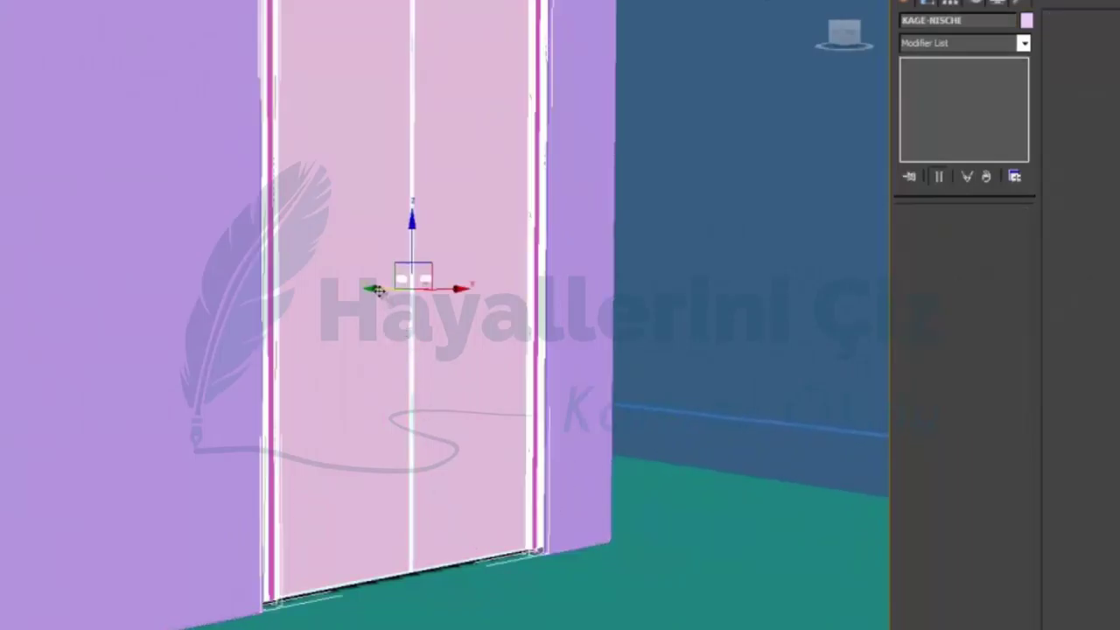
Adjust the door's position so its base sits level with the floor line.
{"action": "left_click_drag", "start_coordinate": [380, 291], "coordinate": [382, 292]}
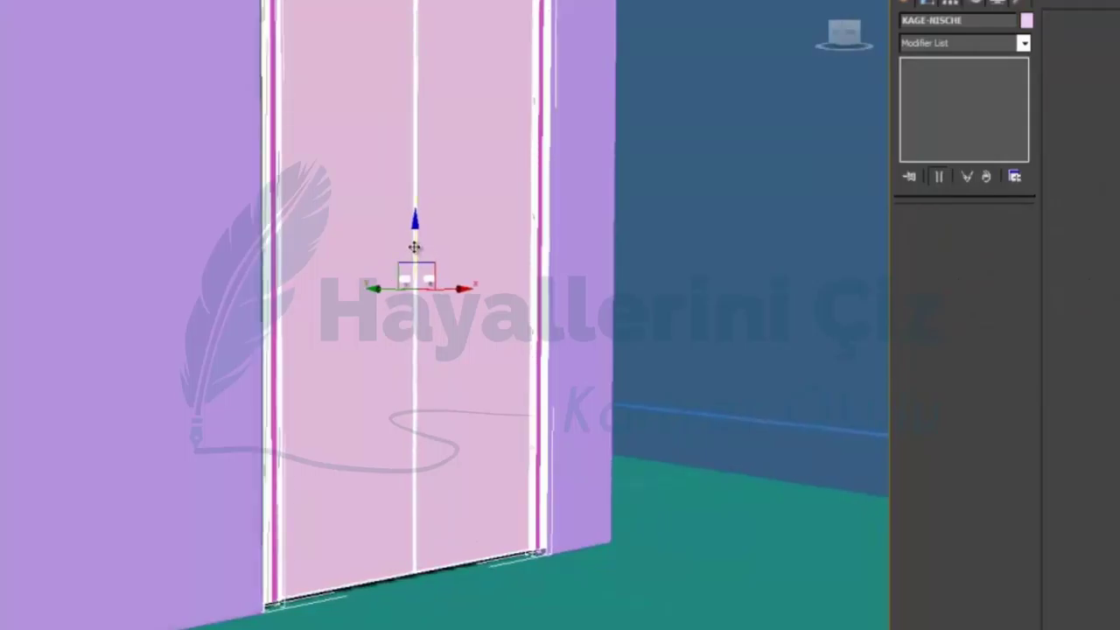
{"action": "left_click_drag", "start_coordinate": [415, 248], "coordinate": [416, 257]}
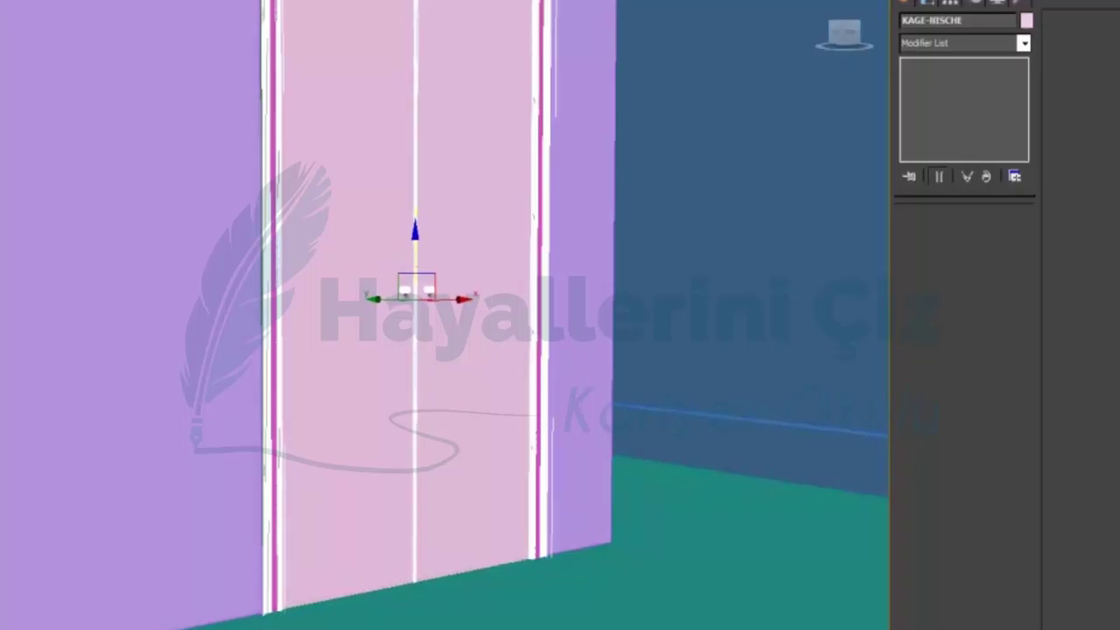
{"action": "key", "text": "alt+w"}
{"action": "right_click", "coordinate": [592, 195]}
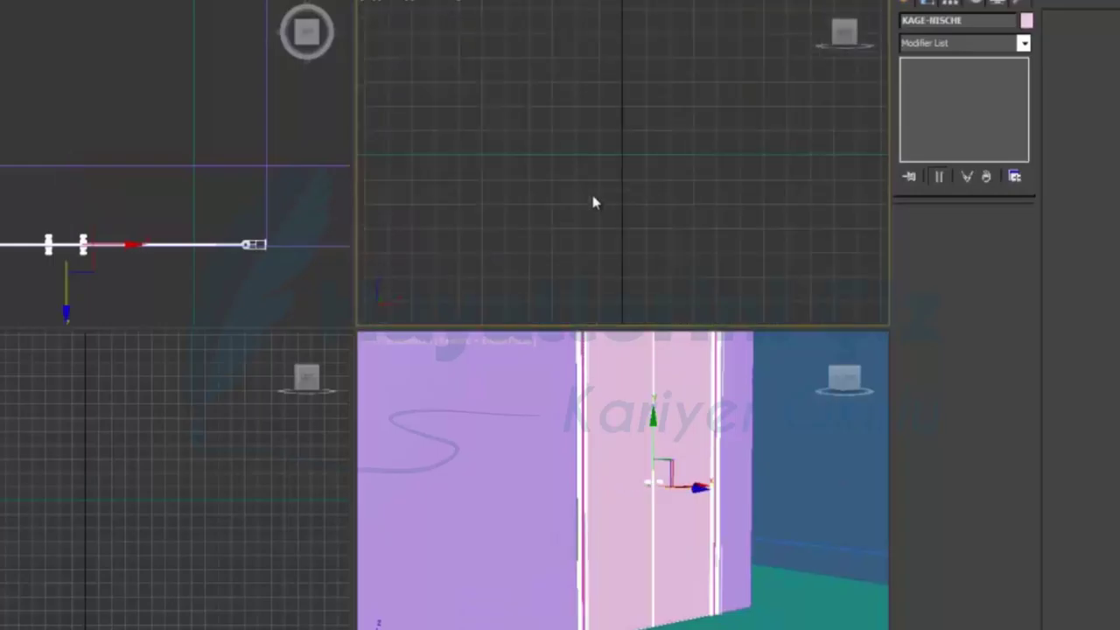
{"action": "key", "text": "z"}
{"action": "key", "text": "g"}
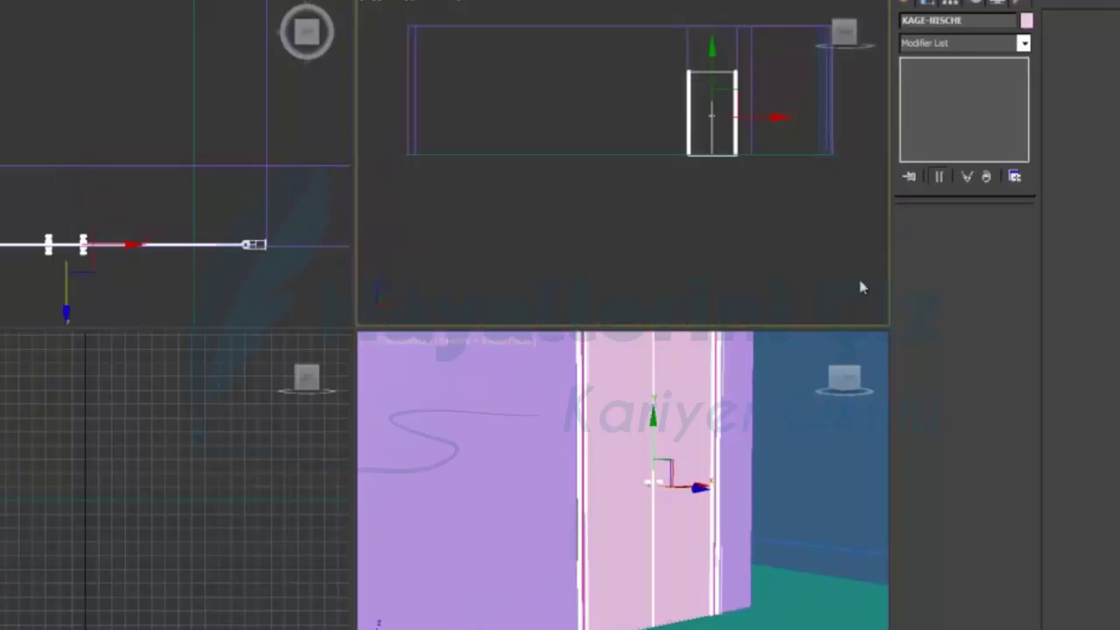
{"action": "key", "text": "alt+w"}
{"action": "middle_click_drag", "start_coordinate": [705, 478], "coordinate": [509, 470]}
{"action": "scroll", "coordinate": [504, 522], "scroll_direction": "up", "scroll_amount": 5}
{"action": "scroll", "coordinate": [508, 472], "scroll_direction": "up", "scroll_amount": 2}
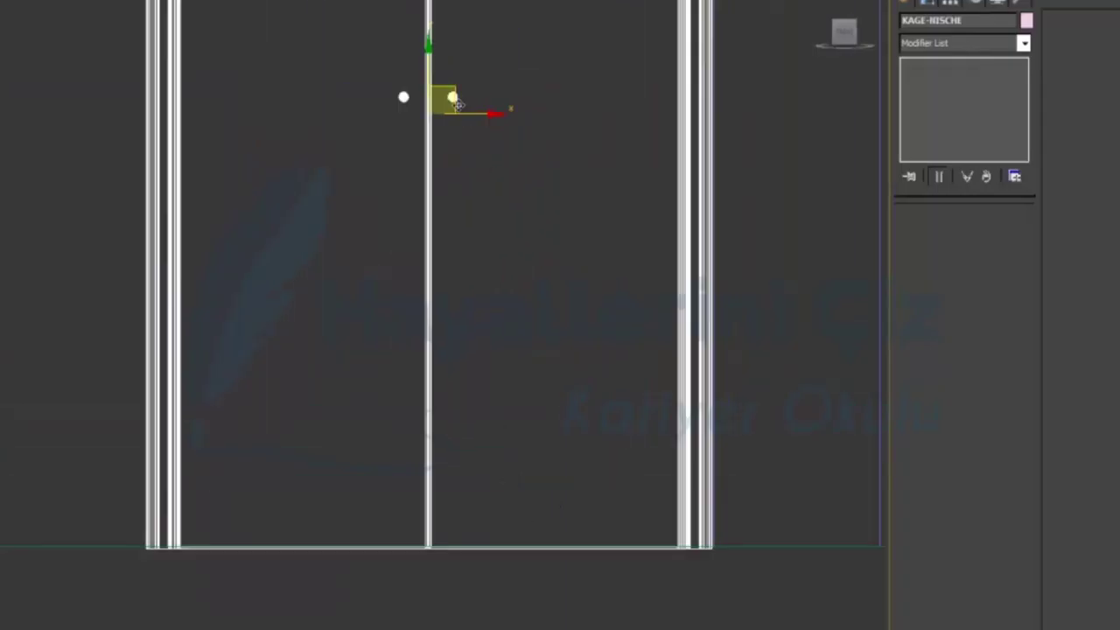
{"action": "middle_click_drag", "start_coordinate": [429, 69], "coordinate": [429, 66]}
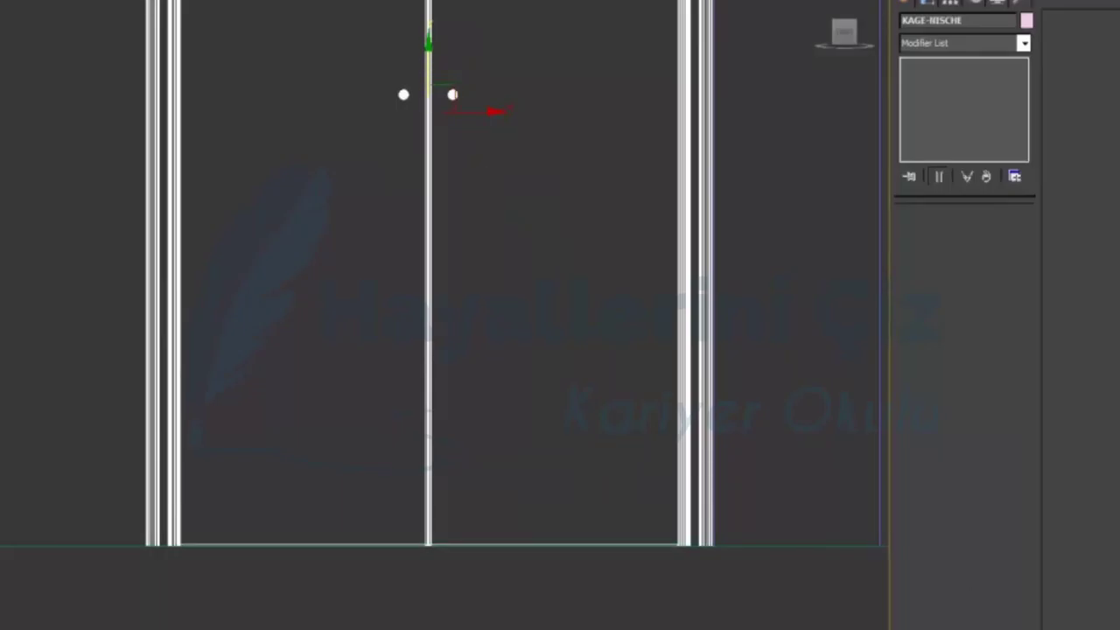
Inspect the door, wall top and ceiling in a maximized Perspective view with the gizmo hidden.
{"action": "key", "text": "alt+w"}
{"action": "middle_click", "coordinate": [817, 578]}
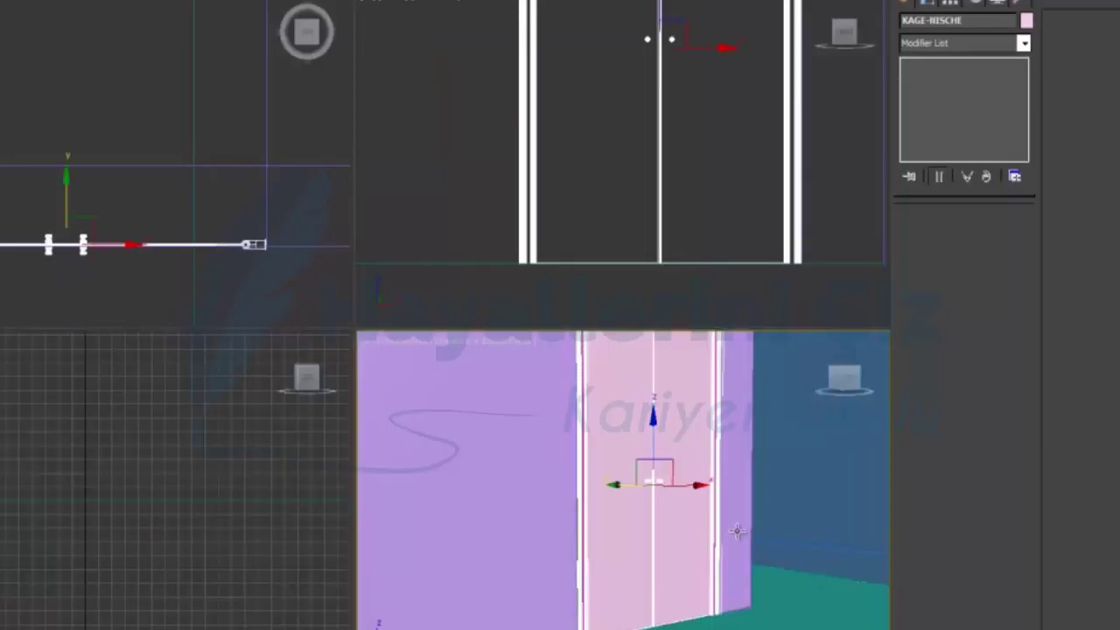
{"action": "key", "text": "alt+w"}
{"action": "key", "text": "x"}
{"action": "scroll", "coordinate": [612, 248], "scroll_direction": "down", "scroll_amount": 3}
{"action": "middle_click_drag", "start_coordinate": [592, 260], "coordinate": [593, 333]}
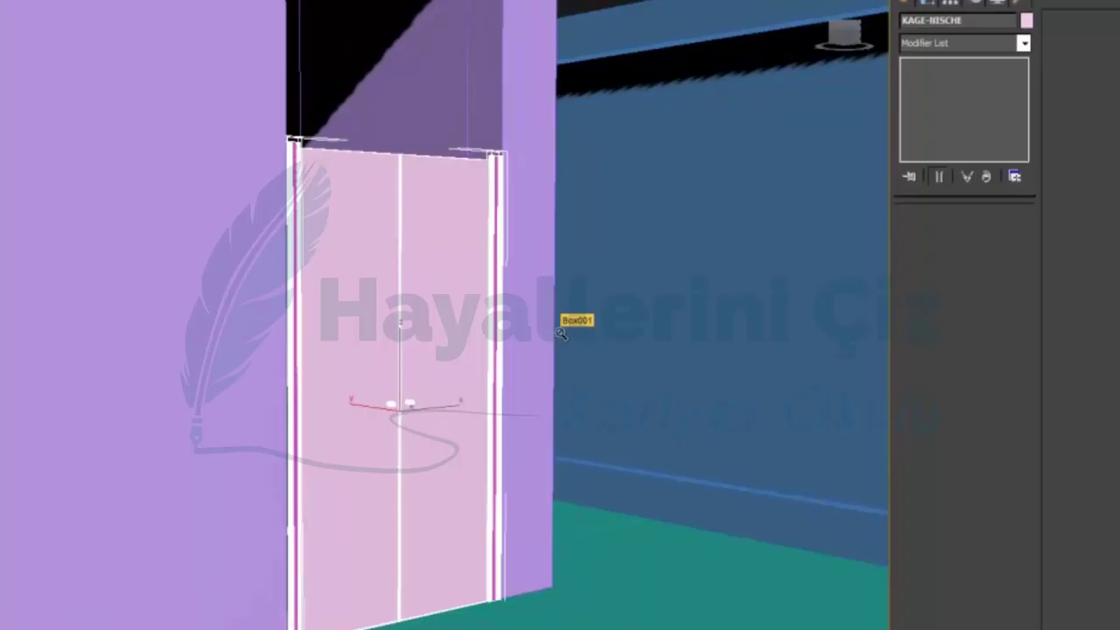
{"action": "middle_click_drag", "start_coordinate": [610, 412], "coordinate": [618, 373]}
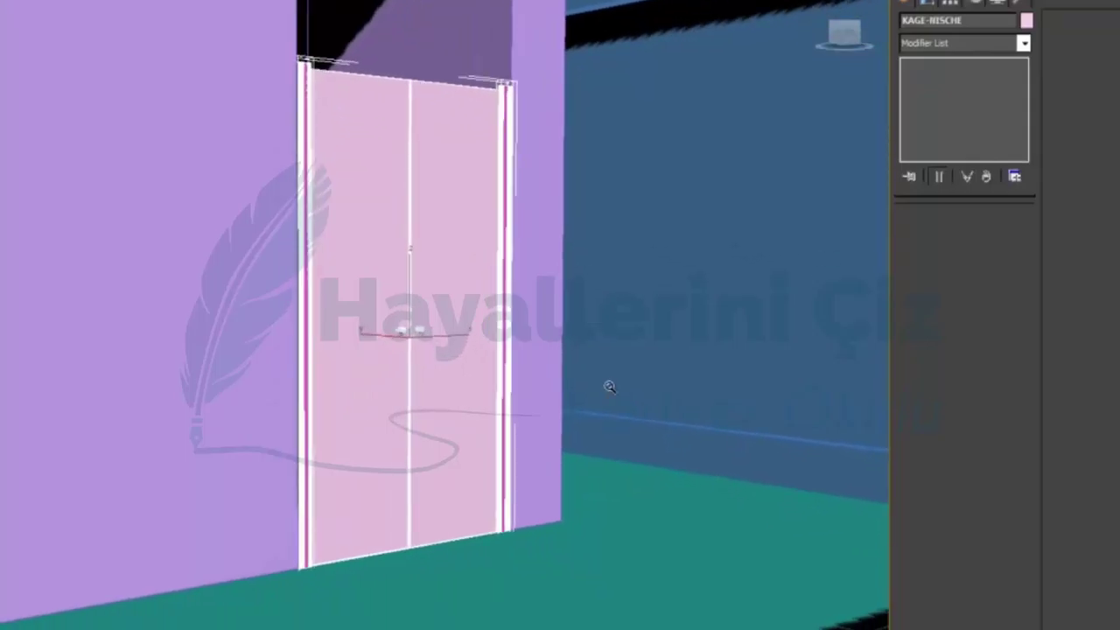
Maximize the Front view and zoom and pan to frame the whole door.
{"action": "key", "text": "alt+w"}
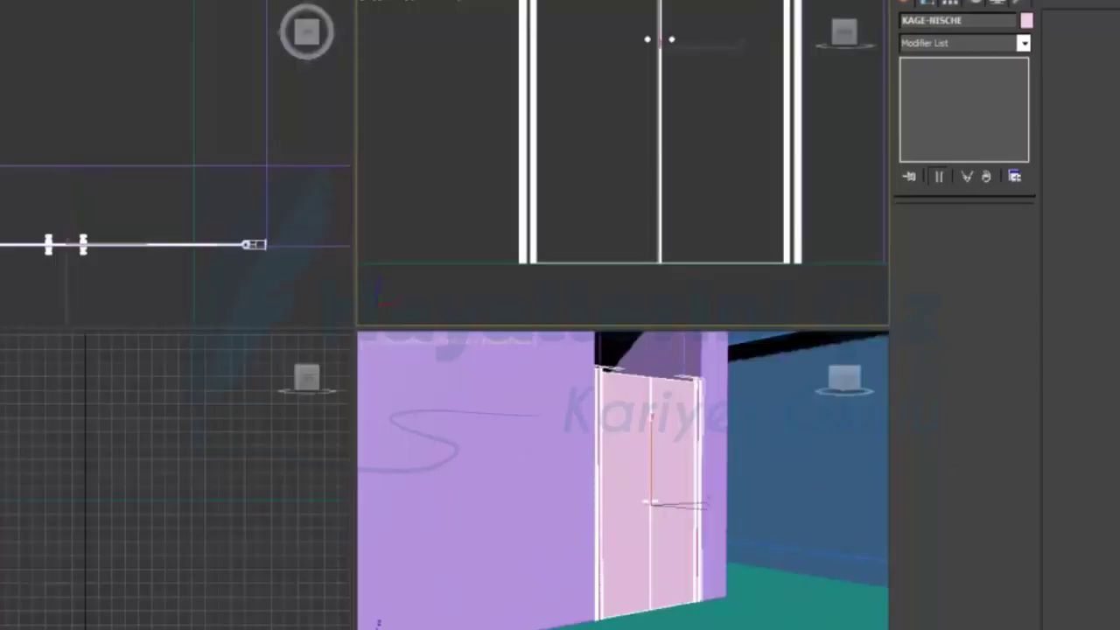
{"action": "key", "text": "alt+w"}
{"action": "scroll", "coordinate": [553, 380], "scroll_direction": "down", "scroll_amount": 5}
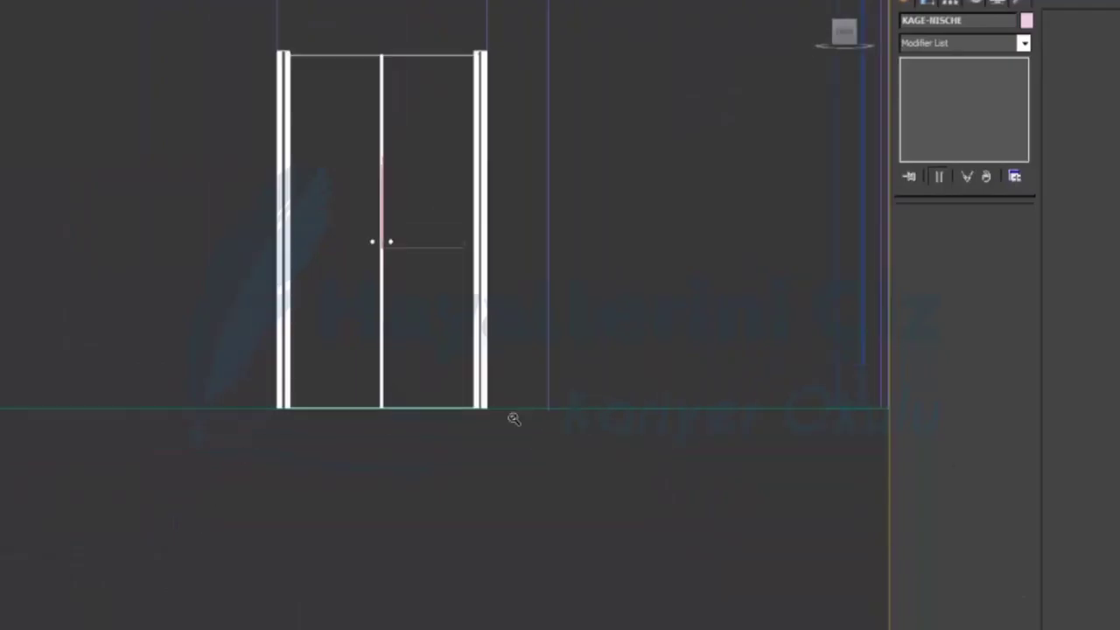
{"action": "middle_click_drag", "start_coordinate": [284, 244], "coordinate": [604, 327]}
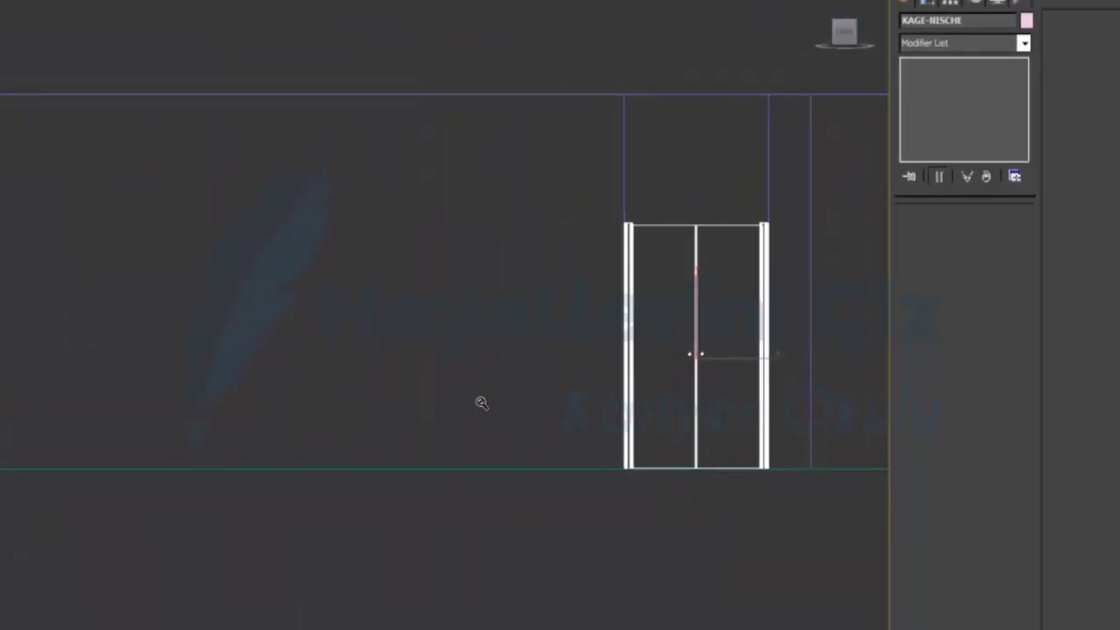
{"action": "scroll", "coordinate": [477, 395], "scroll_direction": "up", "scroll_amount": 1}
{"action": "scroll", "coordinate": [477, 395], "scroll_direction": "up", "scroll_amount": 1}
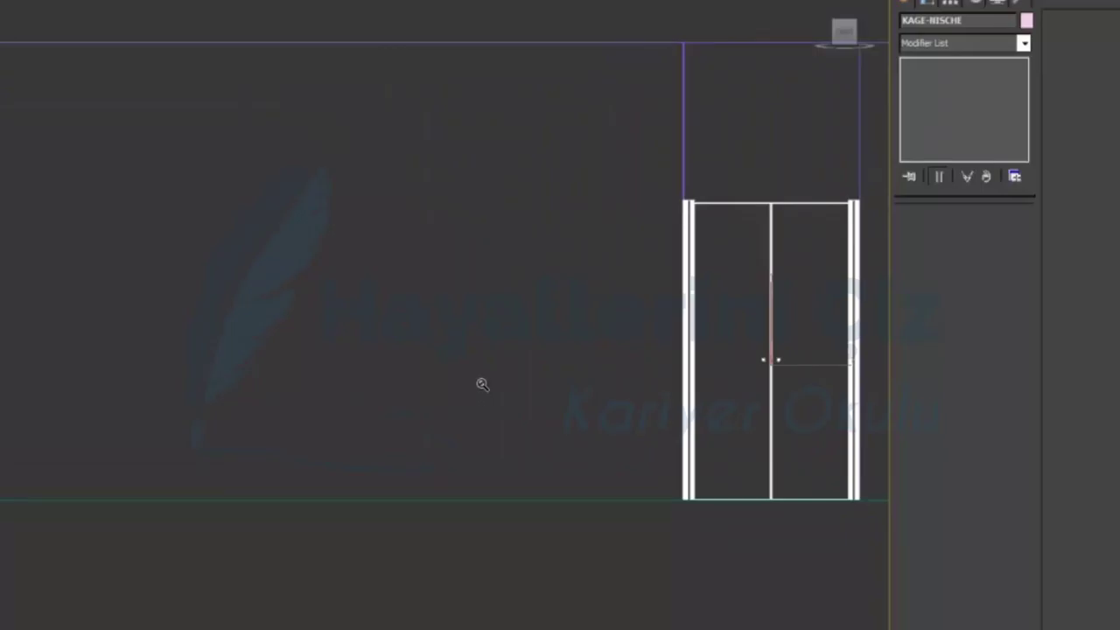
Create a large sphere in the Front view to the left of the shower door.
{"action": "left_click", "coordinate": [906, 3]}
{"action": "left_click", "coordinate": [944, 125]}
{"action": "left_click", "coordinate": [563, 206]}
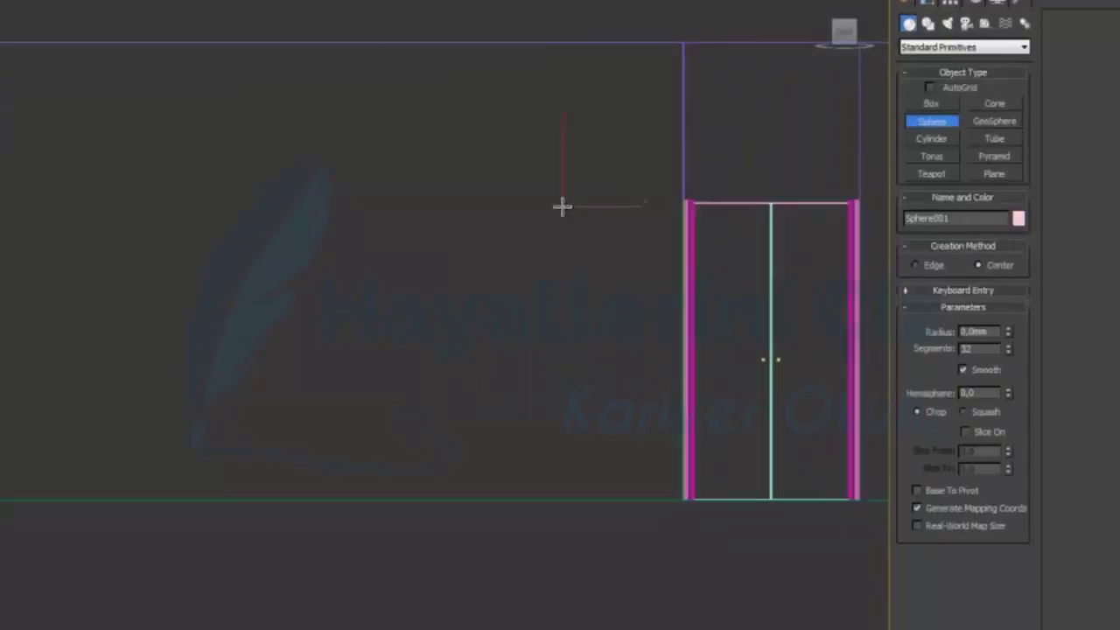
{"action": "left_click_drag", "start_coordinate": [564, 210], "coordinate": [603, 243]}
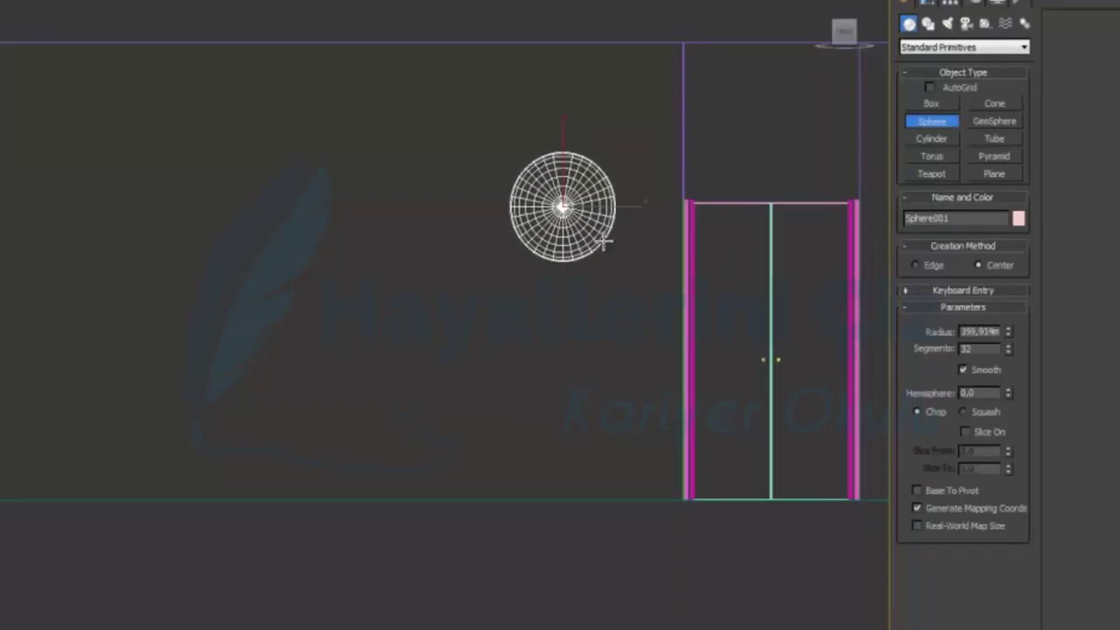
{"action": "right_click", "coordinate": [604, 243]}
Lower the sphere slightly and shift it left, then maximize the side view and zoom in.
{"action": "left_click", "coordinate": [570, 162]}
{"action": "left_click", "coordinate": [570, 162]}
{"action": "left_click_drag", "start_coordinate": [563, 143], "coordinate": [564, 172]}
{"action": "left_click_drag", "start_coordinate": [617, 232], "coordinate": [596, 231]}
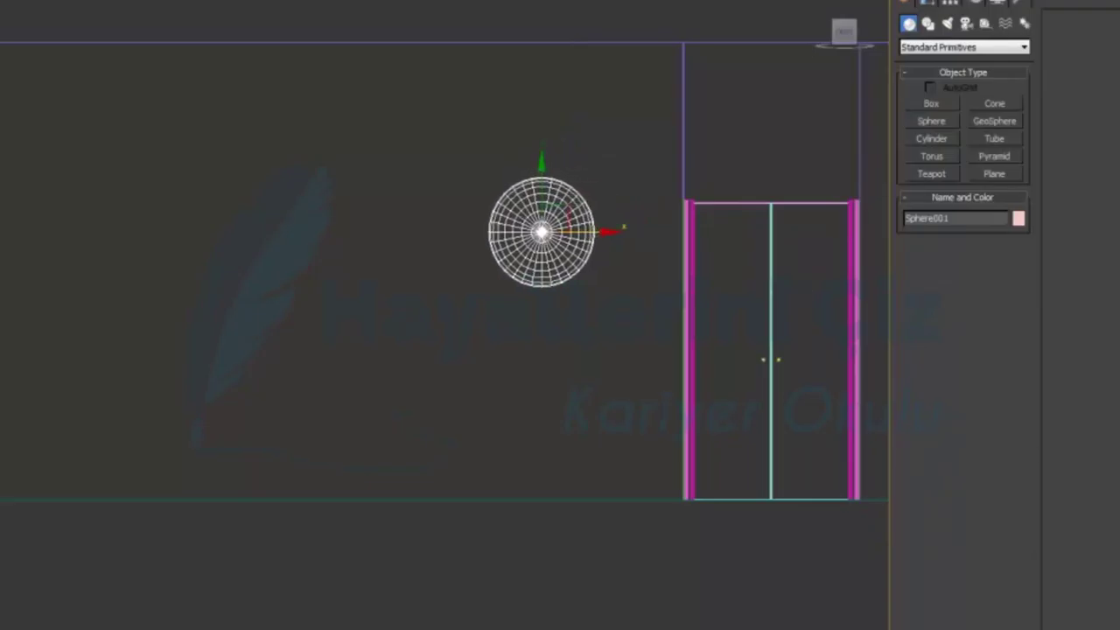
{"action": "key", "text": "alt+w"}
{"action": "scroll", "coordinate": [137, 459], "scroll_direction": "down", "scroll_amount": 5}
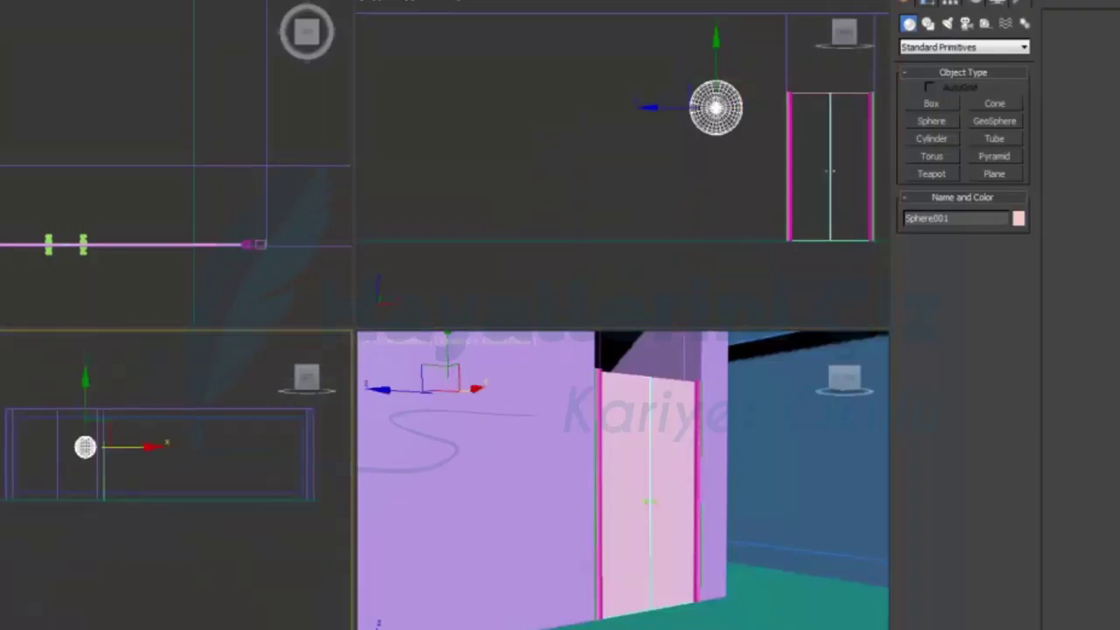
{"action": "key", "text": "alt+w"}
{"action": "scroll", "coordinate": [432, 405], "scroll_direction": "up", "scroll_amount": 6}
{"action": "scroll", "coordinate": [429, 404], "scroll_direction": "up", "scroll_amount": 2}
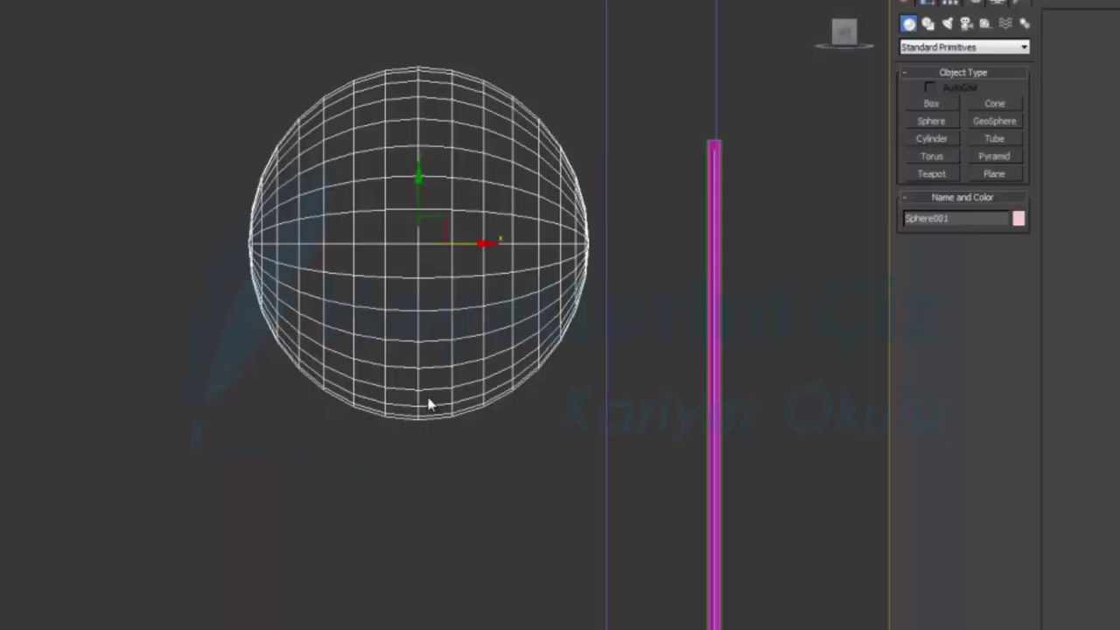
Convert the sphere to Editable Poly and delete its left-half vertices to leave a hemisphere.
{"action": "right_click", "coordinate": [450, 251]}
{"action": "mouse_move", "coordinate": [527, 409]}
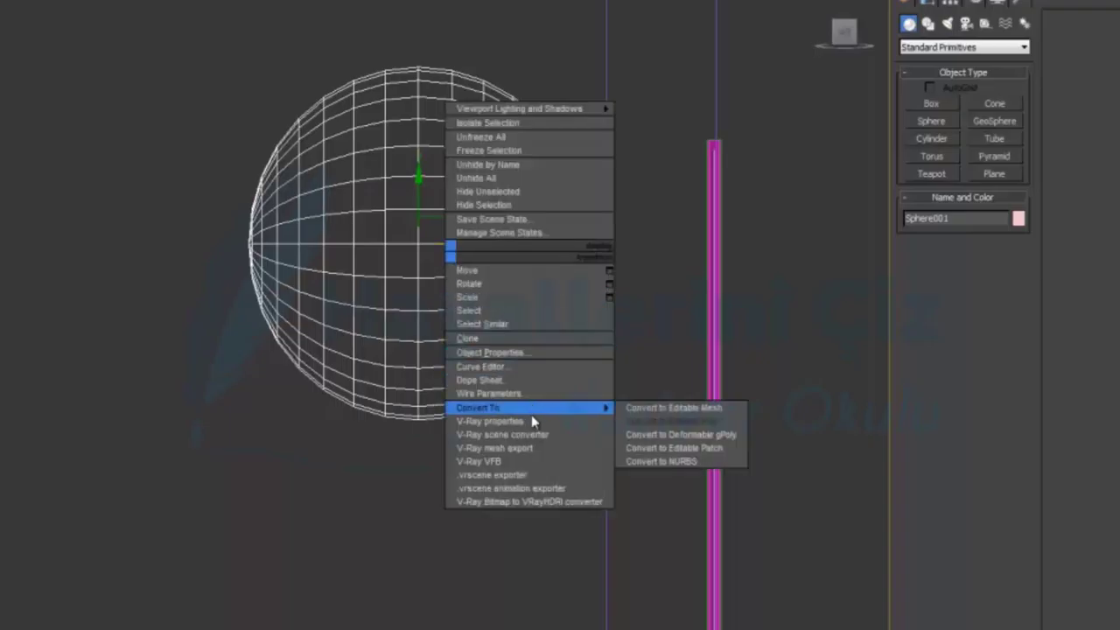
{"action": "left_click", "coordinate": [664, 421]}
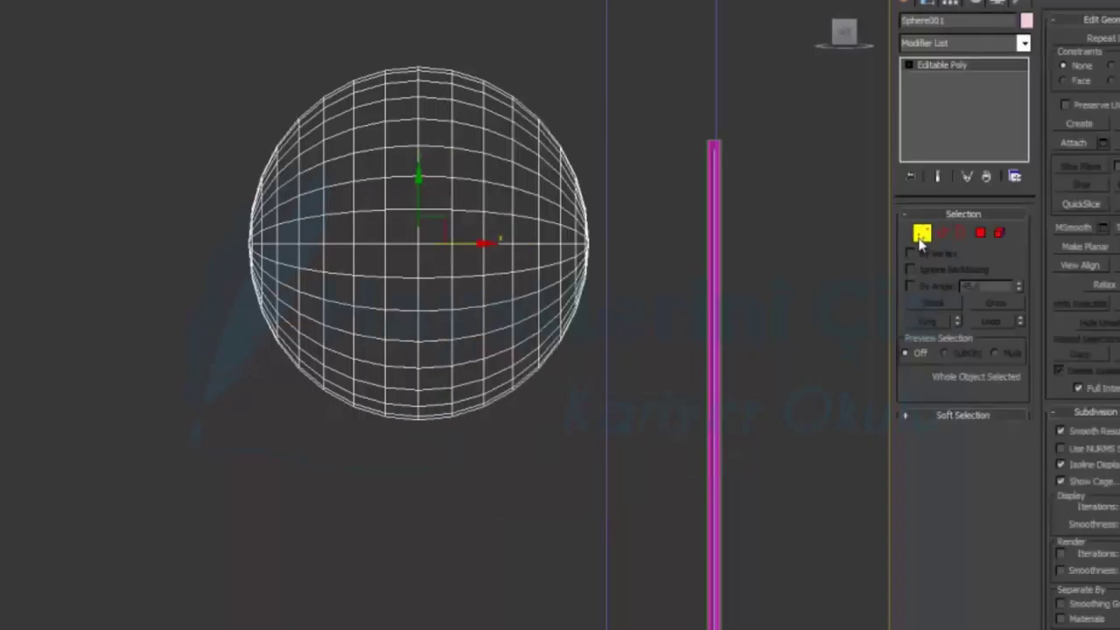
{"action": "left_click", "coordinate": [921, 233]}
{"action": "left_click_drag", "start_coordinate": [217, 44], "coordinate": [394, 492]}
{"action": "key", "text": "Delete"}
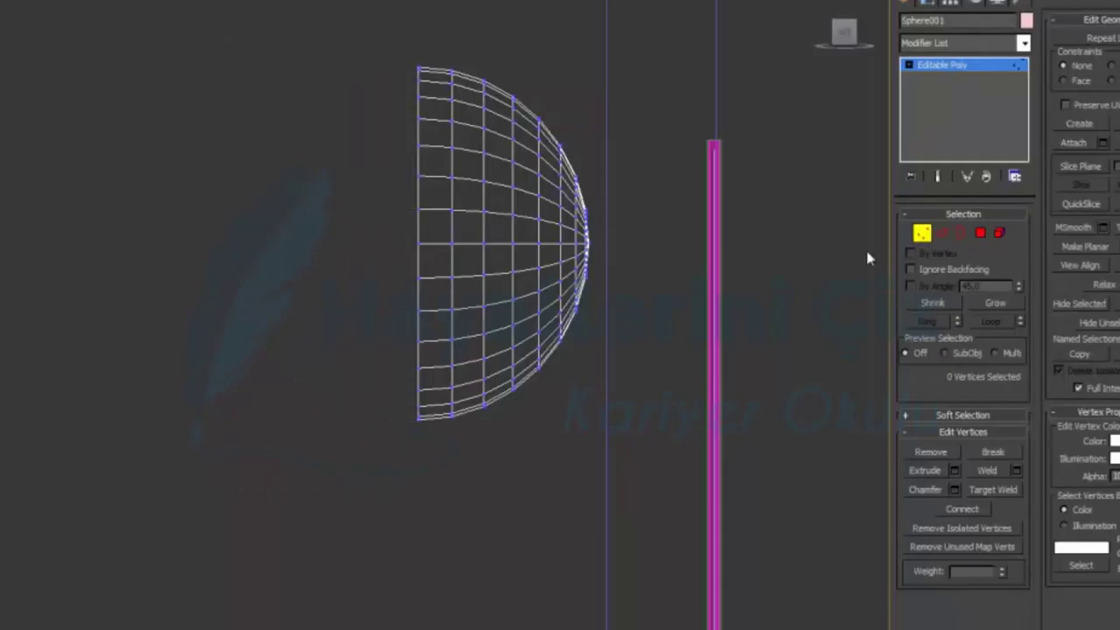
Add an FFD 4x4x4 modifier to the hemisphere.
{"action": "left_click", "coordinate": [921, 233]}
{"action": "left_click", "coordinate": [983, 45]}
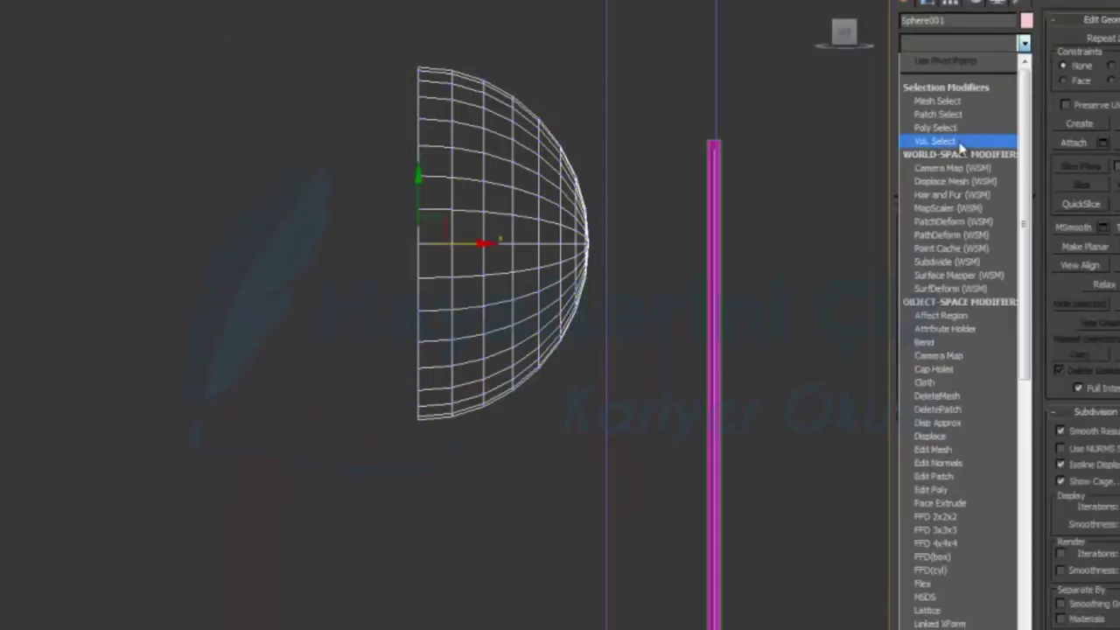
{"action": "left_click", "coordinate": [938, 543]}
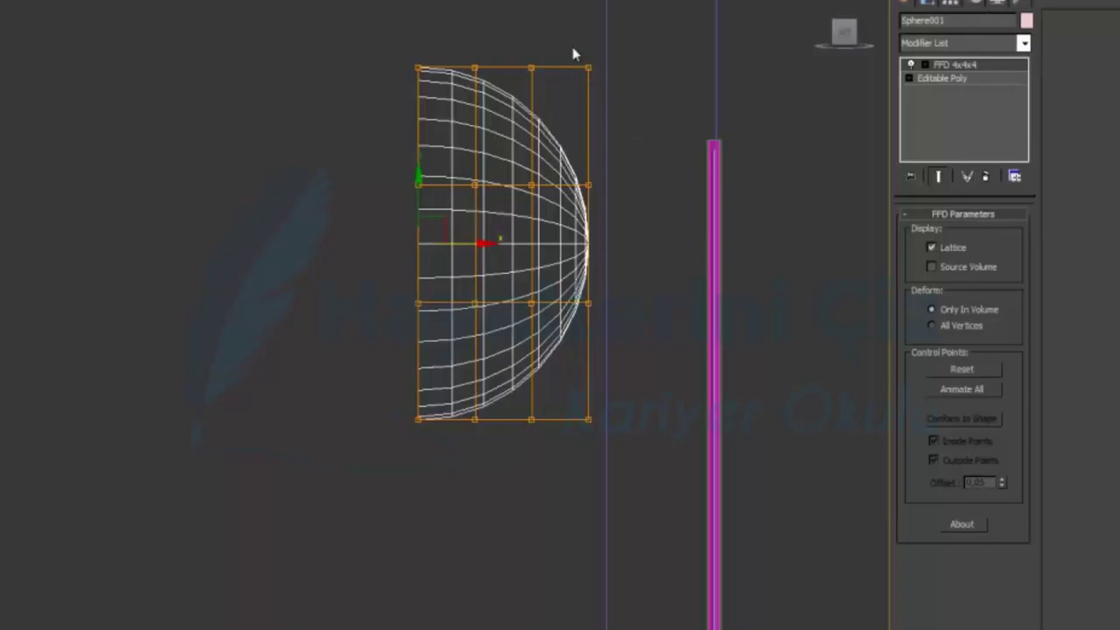
Push the FFD control-point columns left to flatten the dome into a shallow dish.
{"action": "left_click", "coordinate": [924, 65]}
{"action": "left_click", "coordinate": [968, 77]}
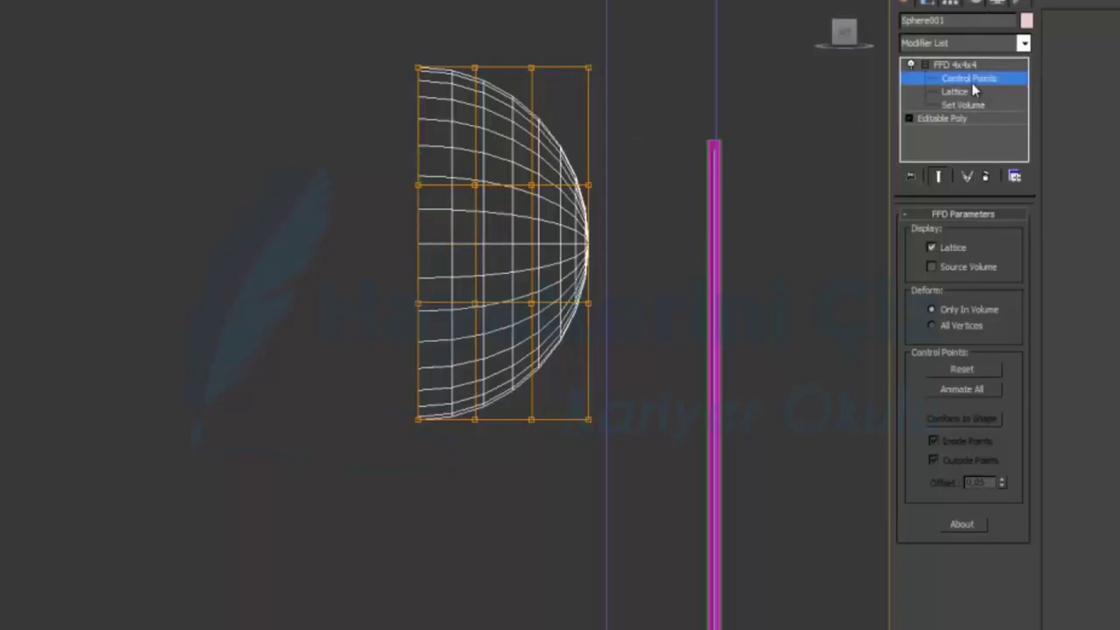
{"action": "left_click_drag", "start_coordinate": [555, 30], "coordinate": [442, 445]}
{"action": "left_click_drag", "start_coordinate": [656, 493], "coordinate": [457, 40]}
{"action": "left_click_drag", "start_coordinate": [586, 243], "coordinate": [545, 244]}
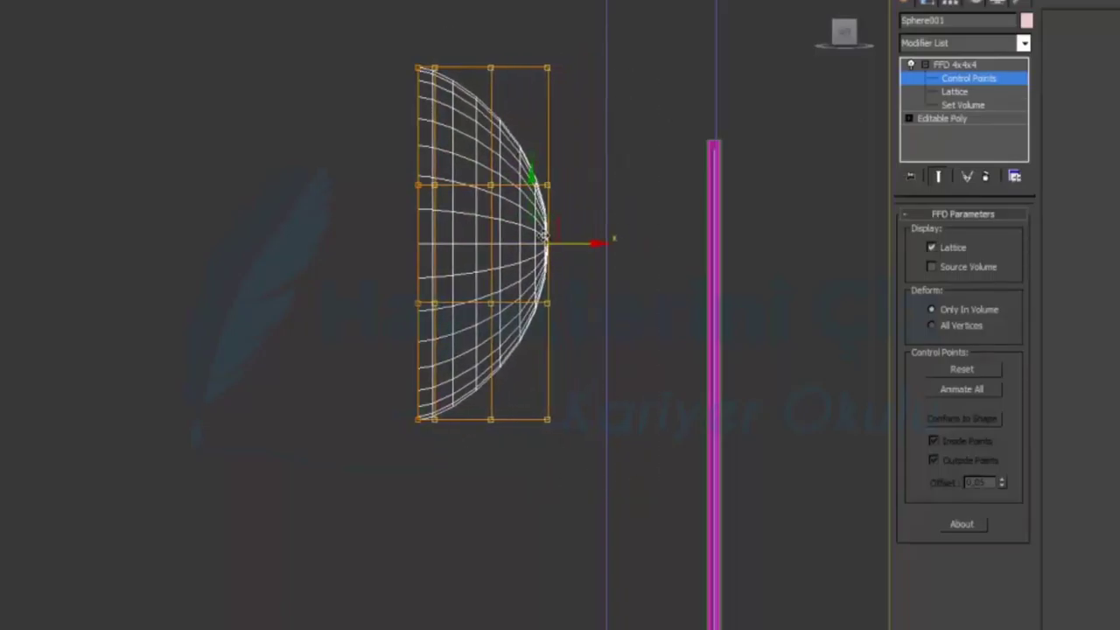
{"action": "left_click_drag", "start_coordinate": [652, 527], "coordinate": [472, 43]}
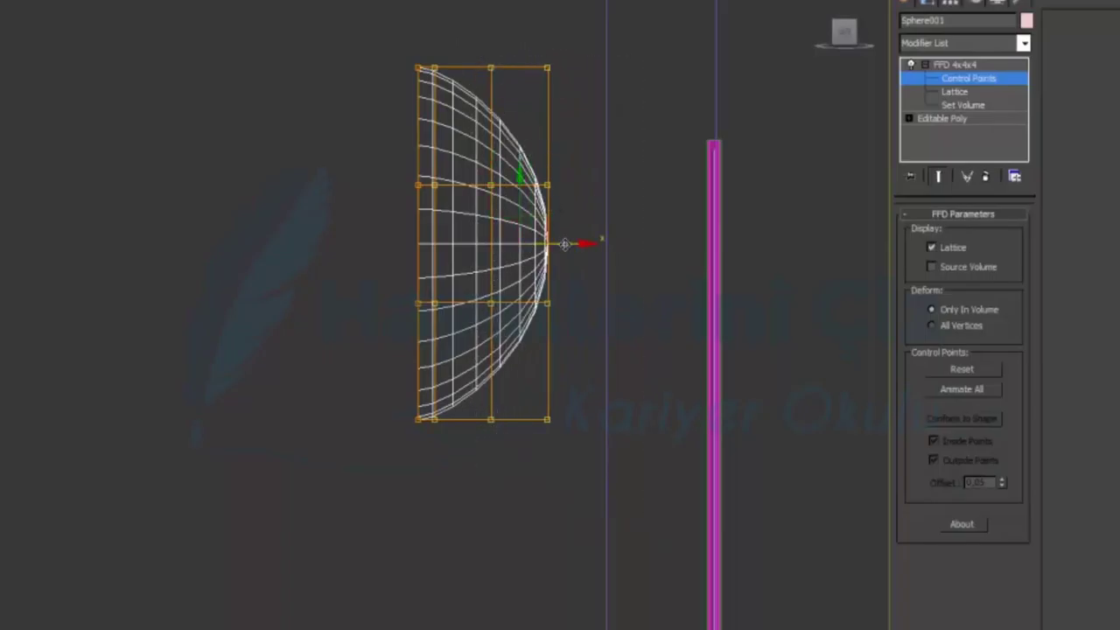
{"action": "left_click_drag", "start_coordinate": [574, 249], "coordinate": [530, 249]}
{"action": "left_click_drag", "start_coordinate": [593, 493], "coordinate": [429, 38]}
{"action": "left_click_drag", "start_coordinate": [523, 243], "coordinate": [516, 244]}
{"action": "left_click_drag", "start_coordinate": [550, 493], "coordinate": [467, 39]}
{"action": "left_click_drag", "start_coordinate": [552, 243], "coordinate": [505, 239]}
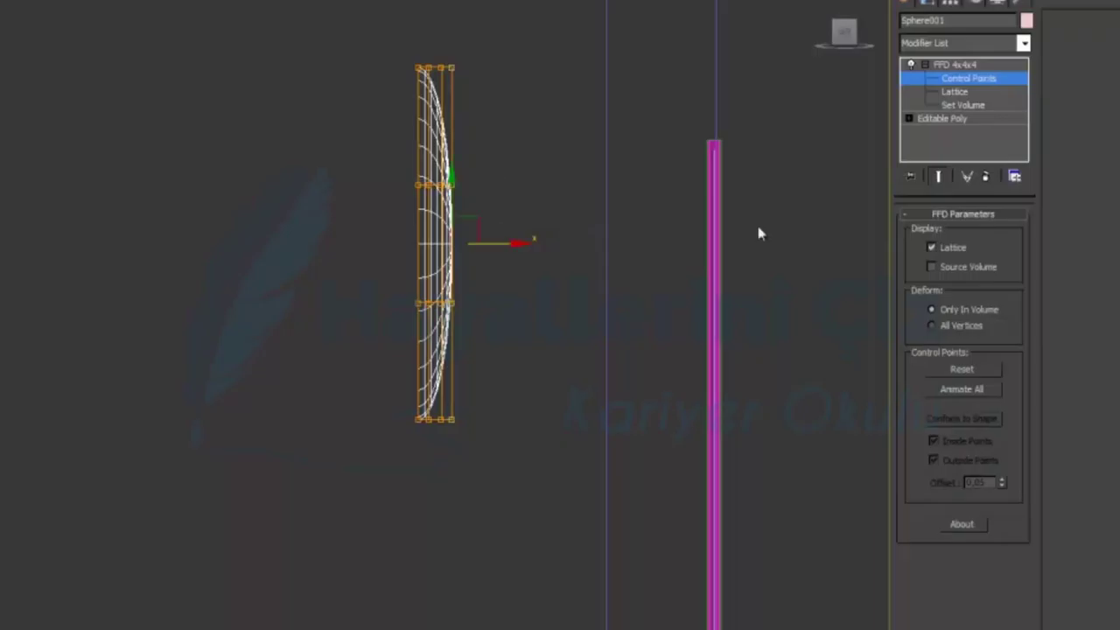
Move the whole dish right against the wall and restore the four-view layout.
{"action": "left_click", "coordinate": [948, 66]}
{"action": "left_click", "coordinate": [925, 65]}
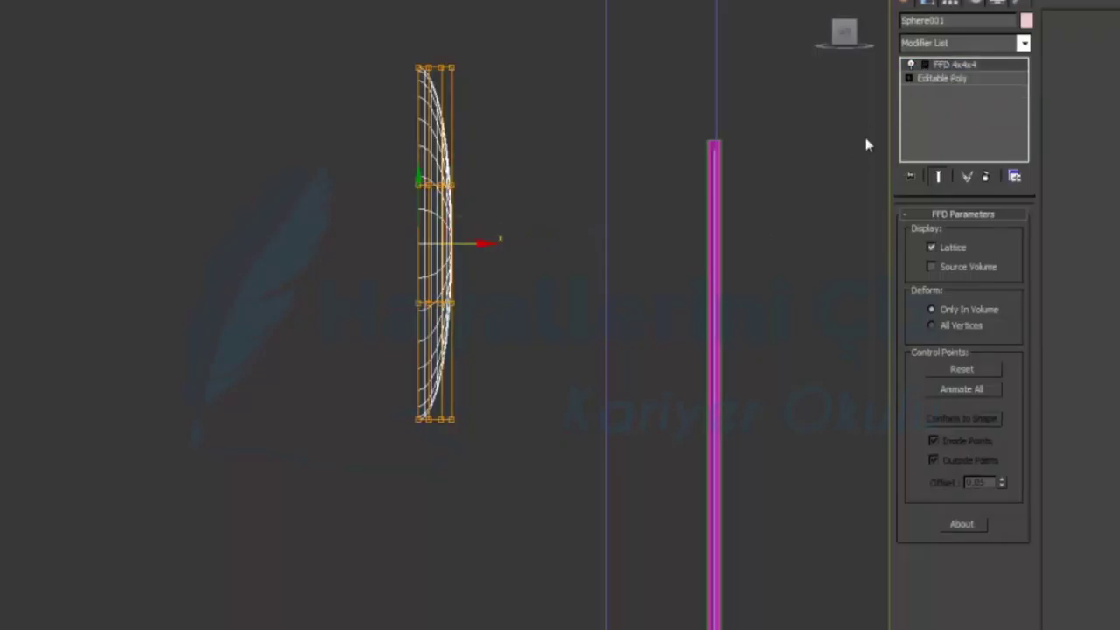
{"action": "left_click_drag", "start_coordinate": [472, 245], "coordinate": [664, 244]}
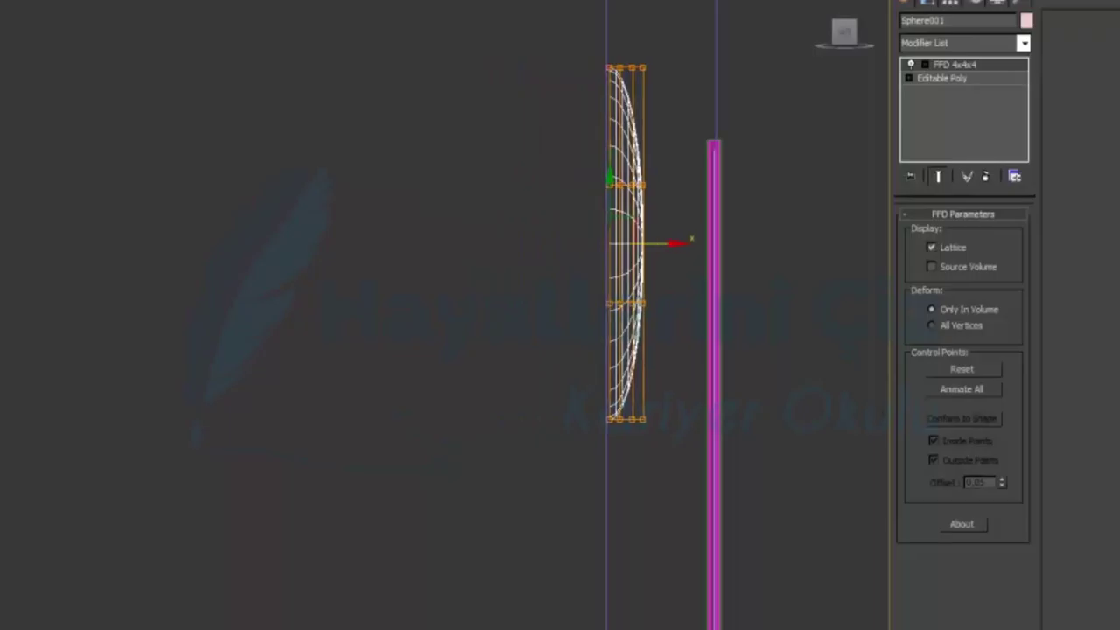
{"action": "key", "text": "alt+w"}
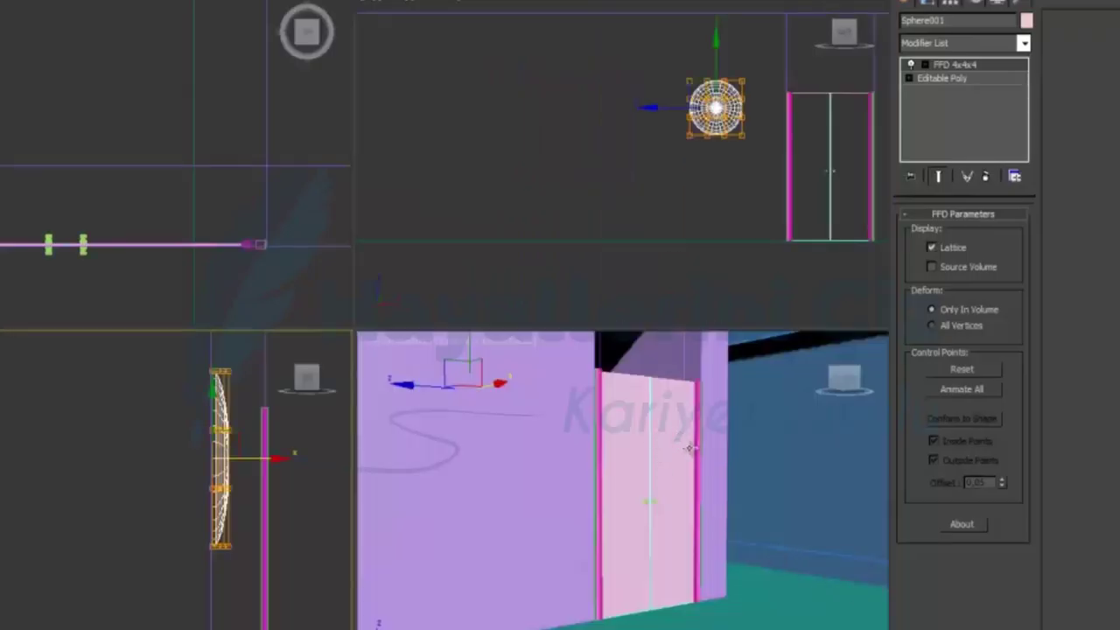
In the Top view, move the dish along Y into line with the wall, then maximize Perspective.
{"action": "right_click", "coordinate": [207, 167]}
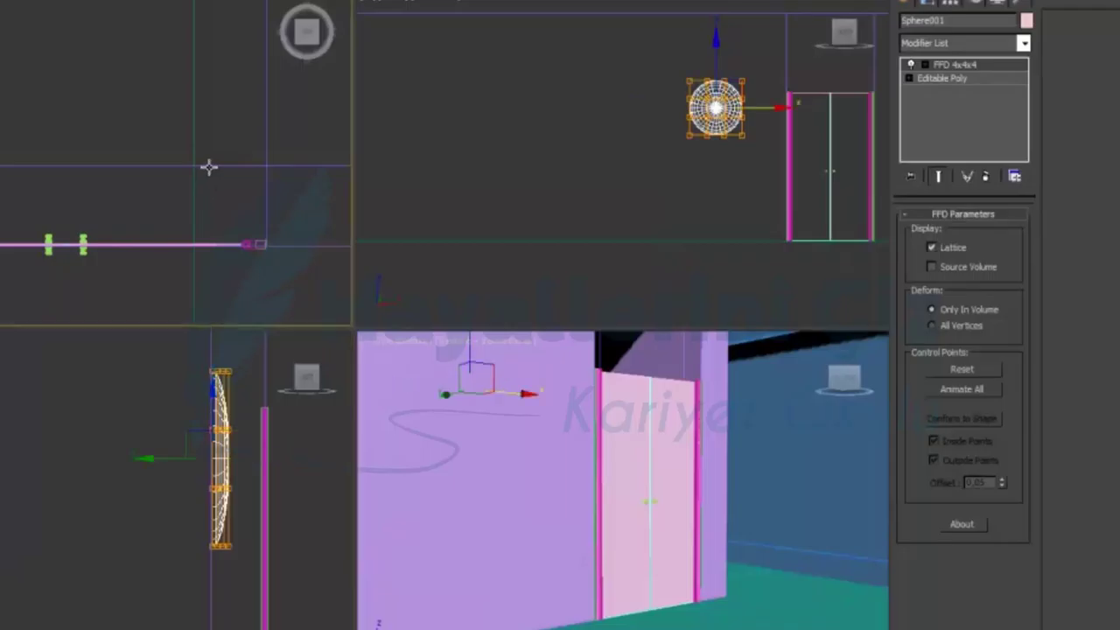
{"action": "scroll", "coordinate": [208, 172], "scroll_direction": "down", "scroll_amount": 3}
{"action": "middle_click_drag", "start_coordinate": [118, 183], "coordinate": [174, 183]}
{"action": "scroll", "coordinate": [67, 192], "scroll_direction": "up", "scroll_amount": 5}
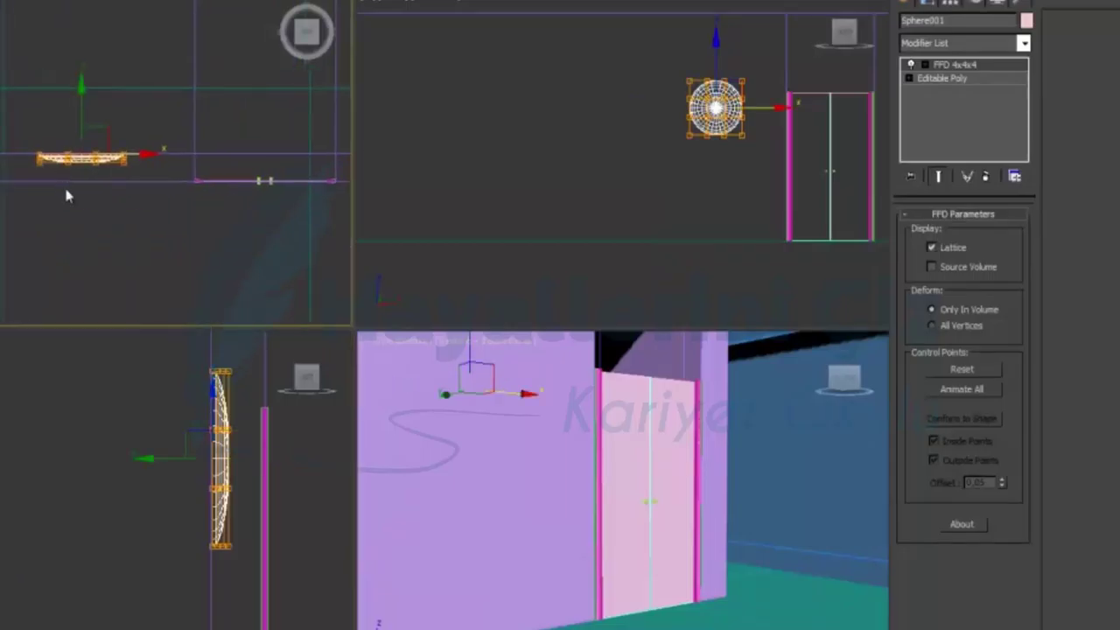
{"action": "left_click_drag", "start_coordinate": [68, 93], "coordinate": [60, 206]}
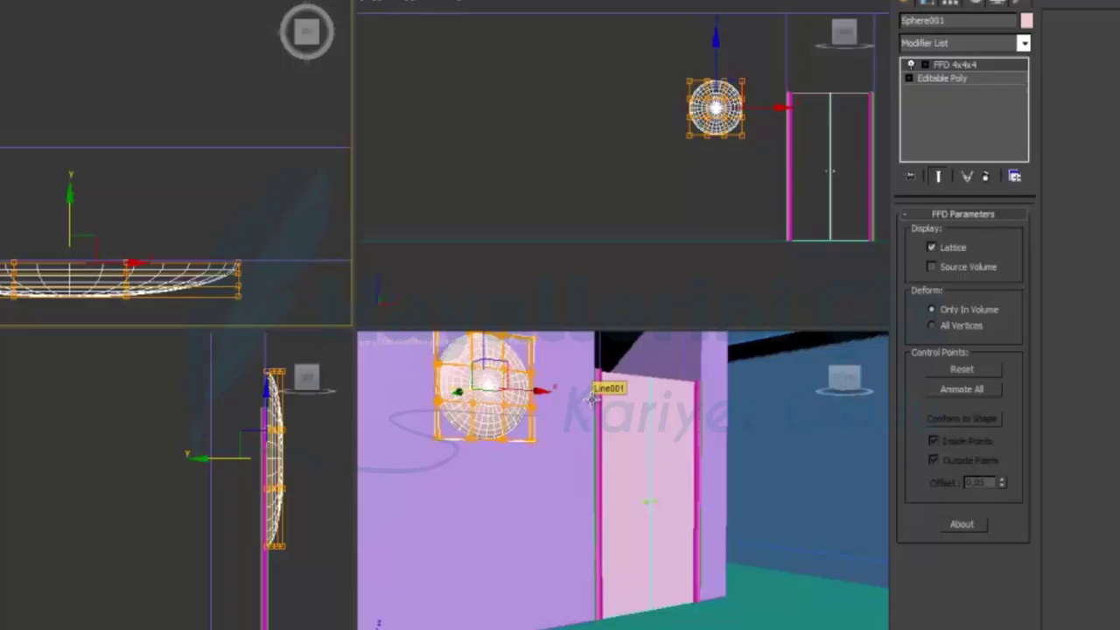
{"action": "right_click", "coordinate": [693, 427]}
{"action": "key", "text": "alt+w"}
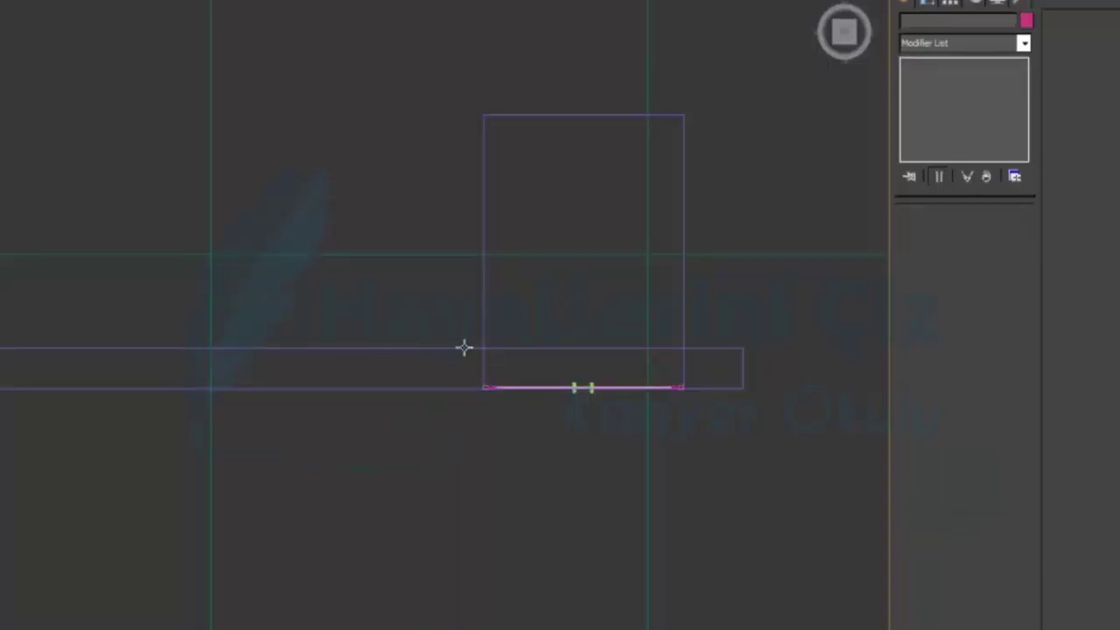
Shorten the rectangular box by pulling its four top-edge vertices down.
{"action": "middle_click_drag", "start_coordinate": [595, 268], "coordinate": [513, 297]}
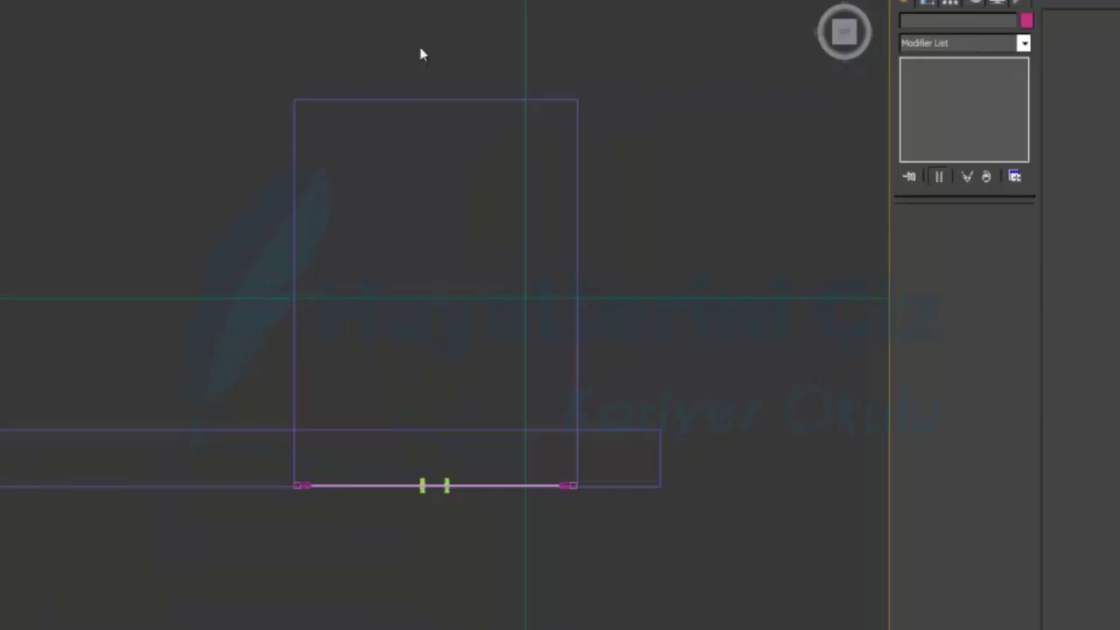
{"action": "left_click", "coordinate": [405, 102]}
{"action": "left_click", "coordinate": [921, 233]}
{"action": "left_click_drag", "start_coordinate": [254, 61], "coordinate": [652, 171]}
{"action": "left_click_drag", "start_coordinate": [435, 52], "coordinate": [435, 199]}
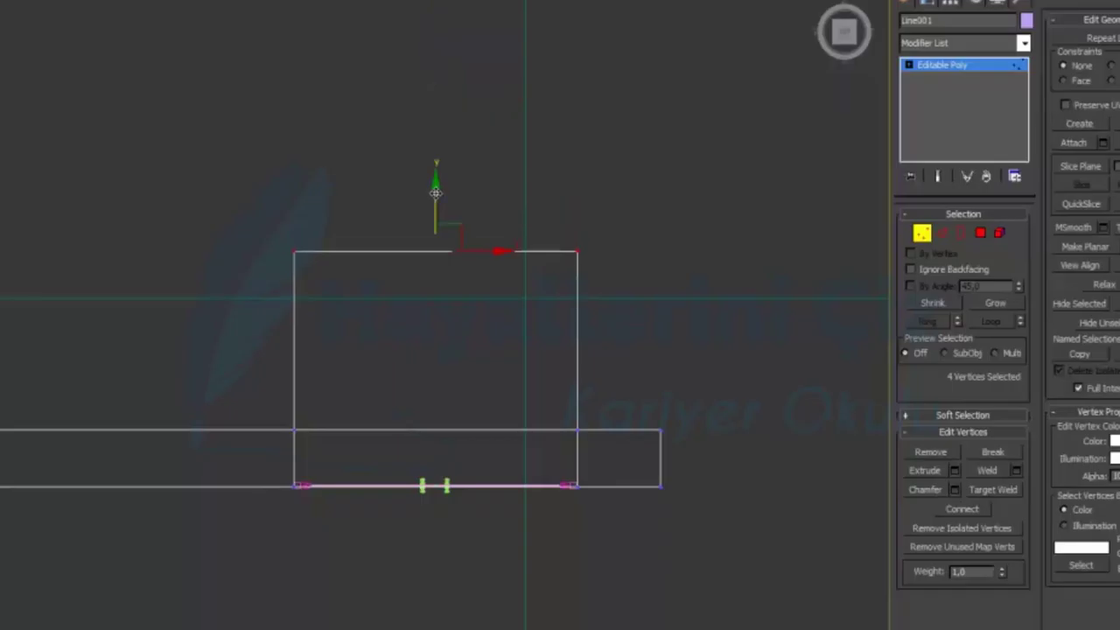
{"action": "left_click", "coordinate": [926, 236]}
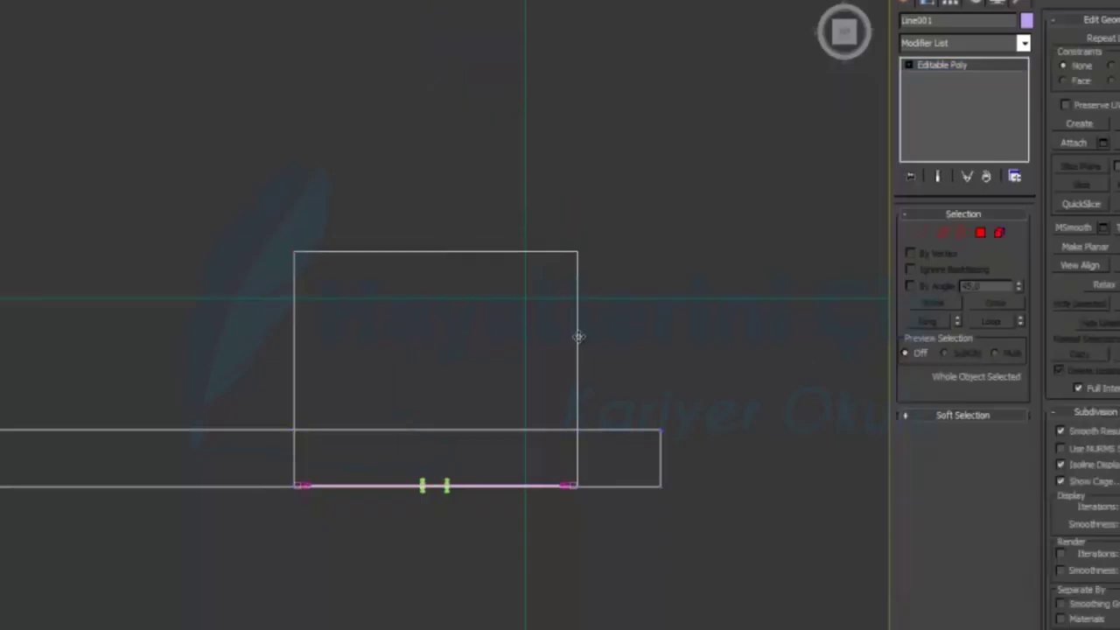
{"action": "left_click", "coordinate": [737, 371]}
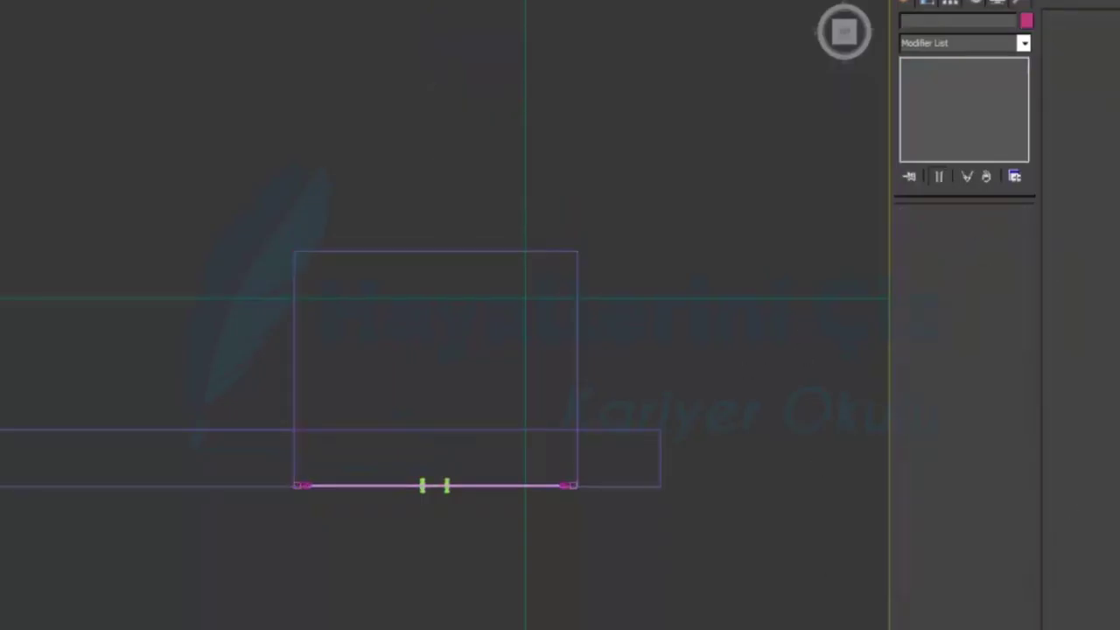
Pan the Perspective view across the door, then show a zoomed-out full-size Top view.
{"action": "key", "text": "alt+w"}
{"action": "left_click", "coordinate": [700, 516]}
{"action": "key", "text": "alt+w"}
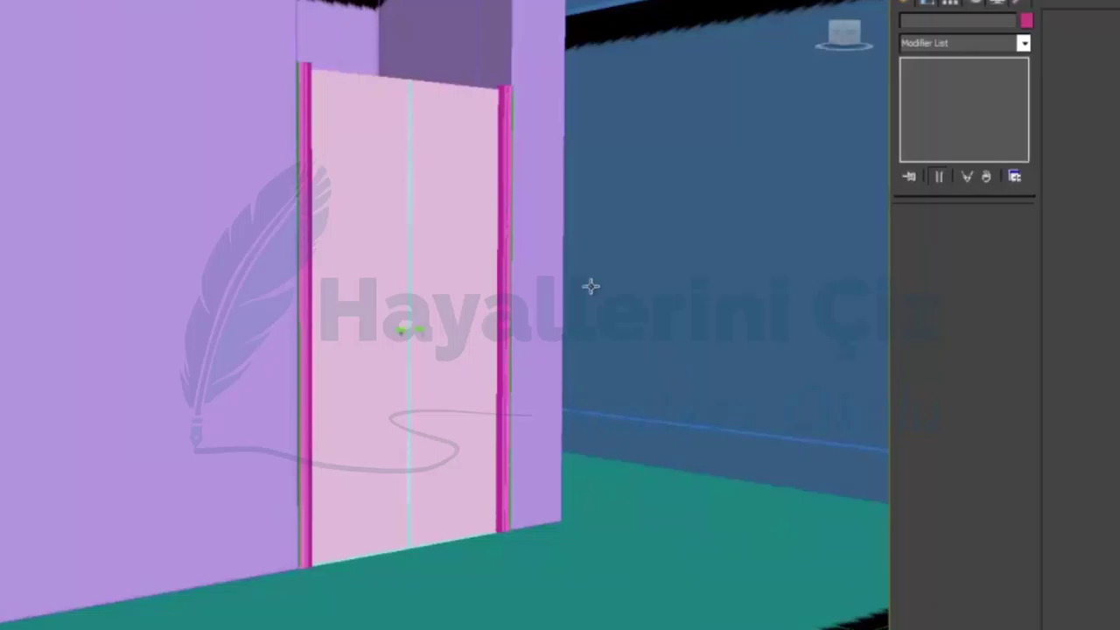
{"action": "mouse_move", "coordinate": [590, 281]}
{"action": "middle_mouse_down"}
{"action": "mouse_move", "coordinate": [590, 345]}
{"action": "mouse_move", "coordinate": [587, 304]}
{"action": "middle_mouse_up"}
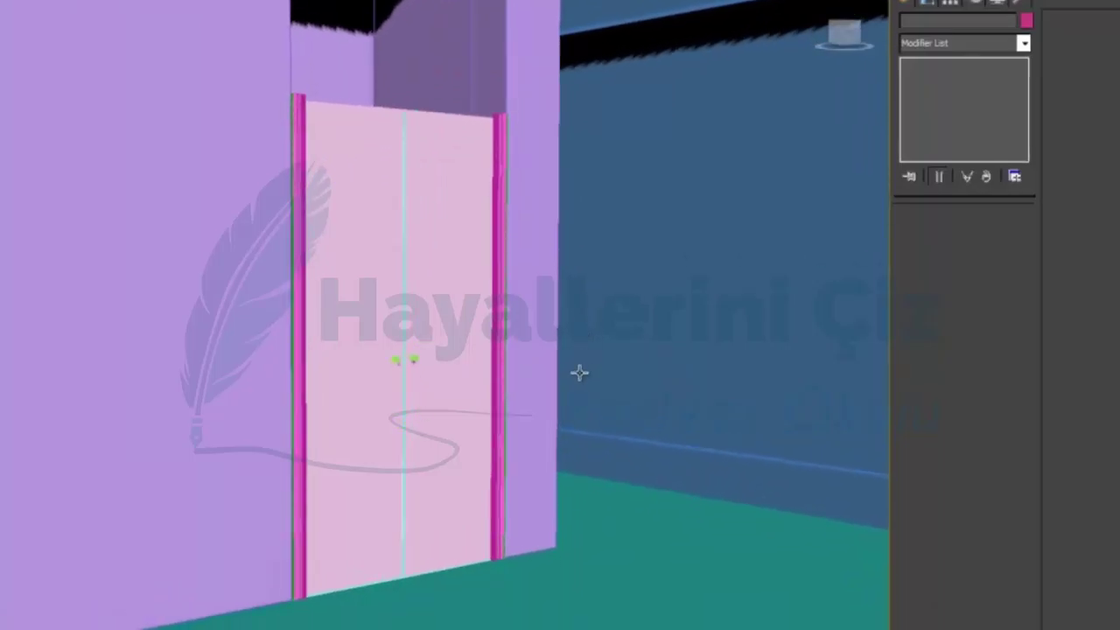
{"action": "middle_click_drag", "start_coordinate": [579, 372], "coordinate": [568, 362]}
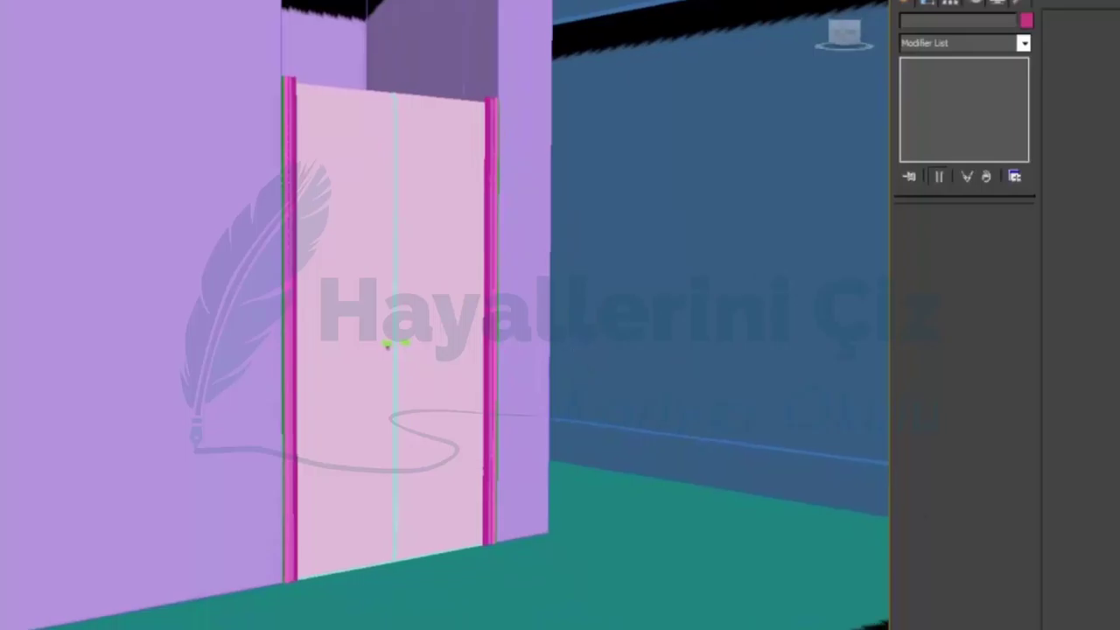
{"action": "key", "text": "alt+w"}
{"action": "scroll", "coordinate": [211, 175], "scroll_direction": "down", "scroll_amount": 3}
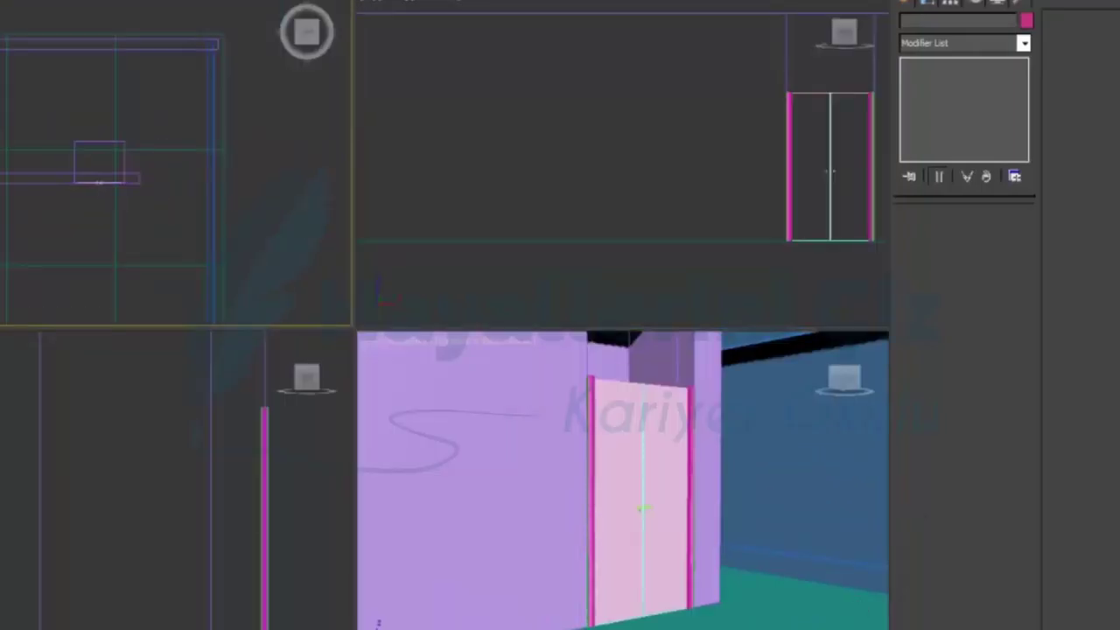
{"action": "key", "text": "alt+w"}
{"action": "scroll", "coordinate": [407, 259], "scroll_direction": "down", "scroll_amount": 8}
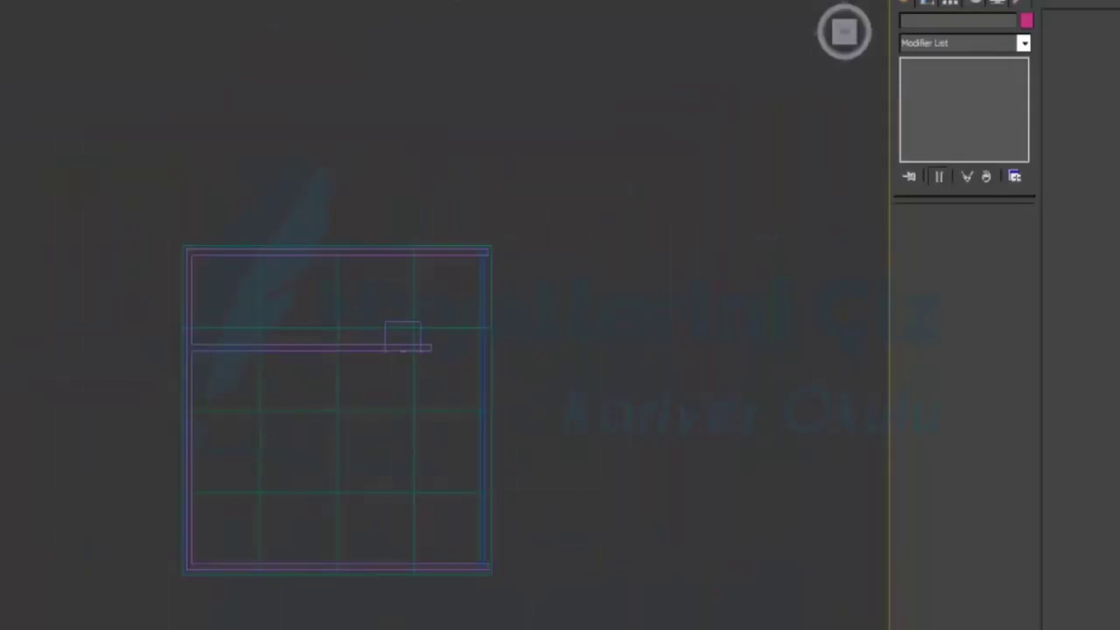
{"action": "left_click", "coordinate": [906, 5]}
Draw a plane over the bathroom floor plan in the Top view and rotate it 90 degrees.
{"action": "left_click", "coordinate": [995, 174]}
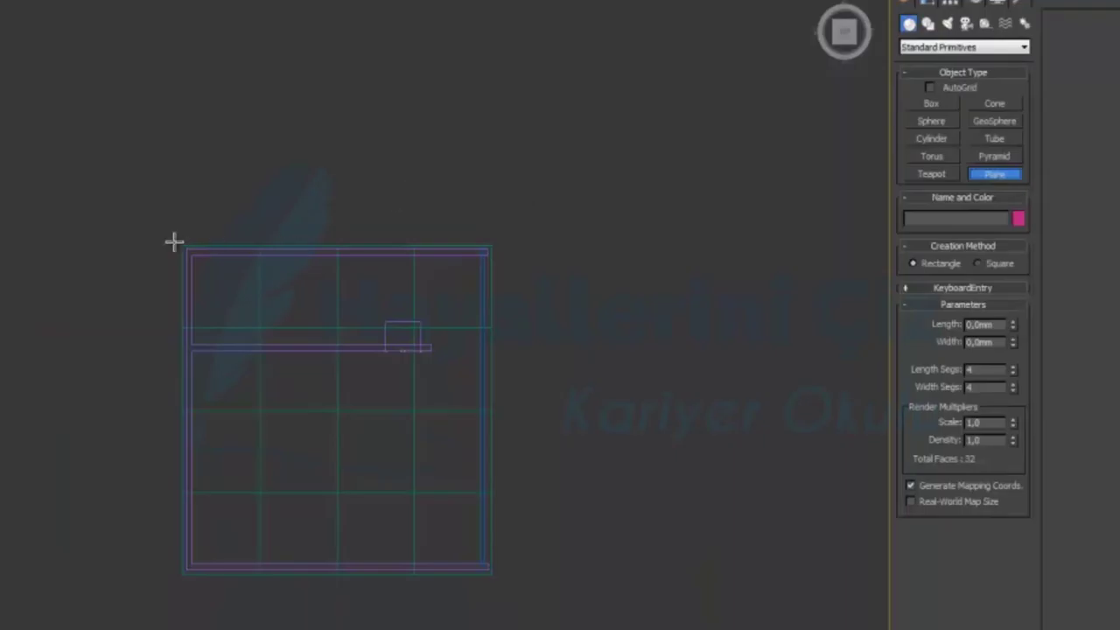
{"action": "left_click_drag", "start_coordinate": [180, 242], "coordinate": [493, 580]}
{"action": "right_click", "coordinate": [468, 510]}
{"action": "key", "text": "e"}
{"action": "left_click_drag", "start_coordinate": [342, 366], "coordinate": [337, 379]}
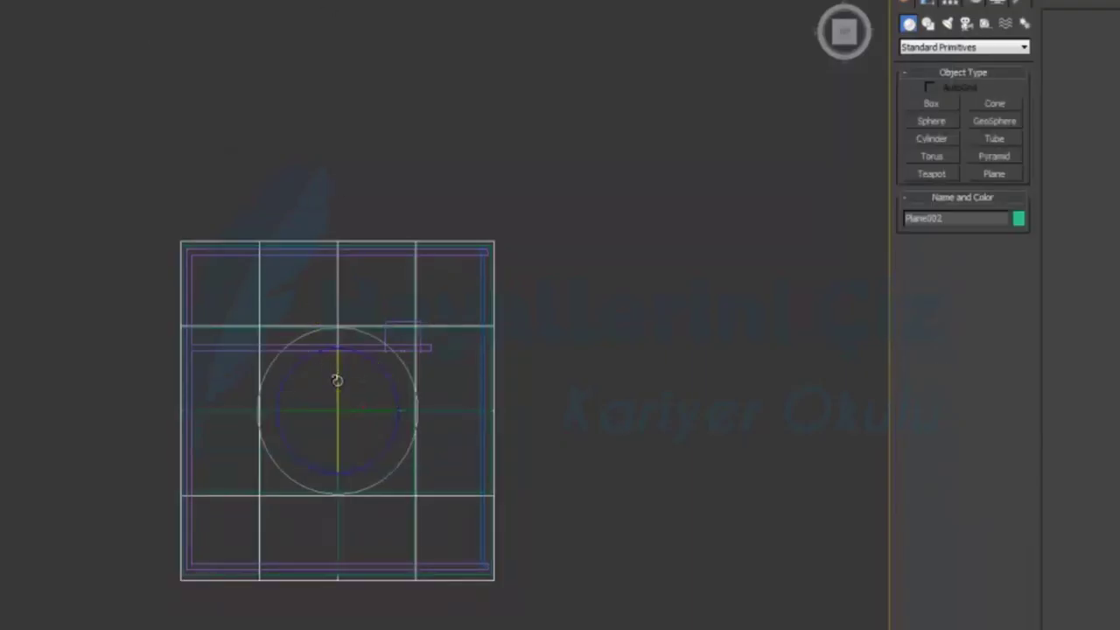
{"action": "key", "text": "w"}
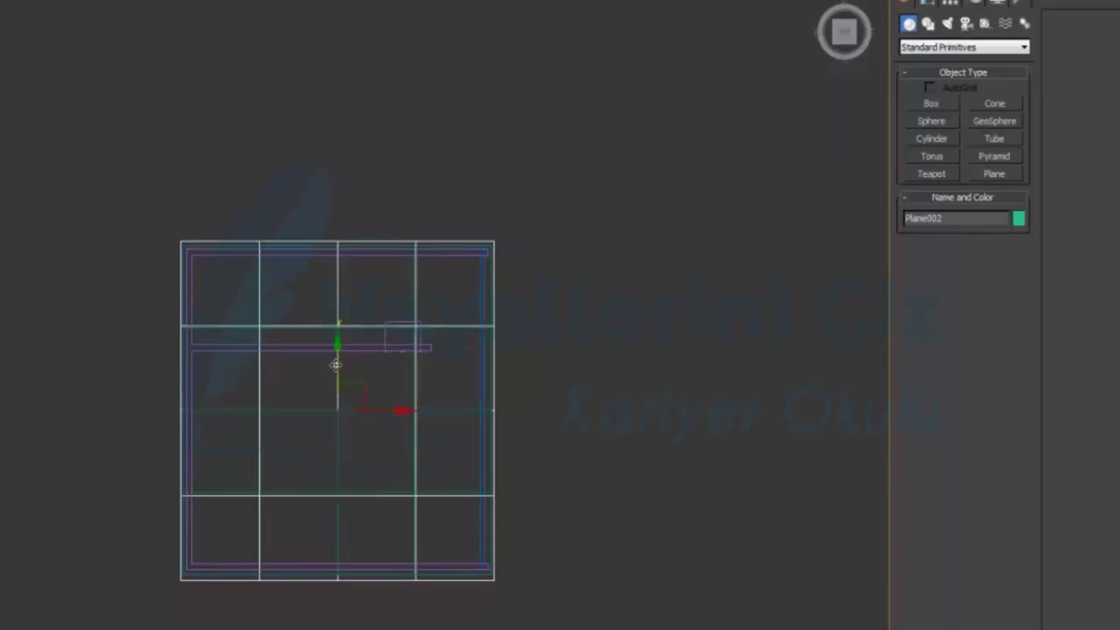
In the maximized Front view, raise the plane level with the wall tops, then maximize Perspective.
{"action": "key", "text": "alt+w"}
{"action": "right_click", "coordinate": [714, 231]}
{"action": "key", "text": "alt+w"}
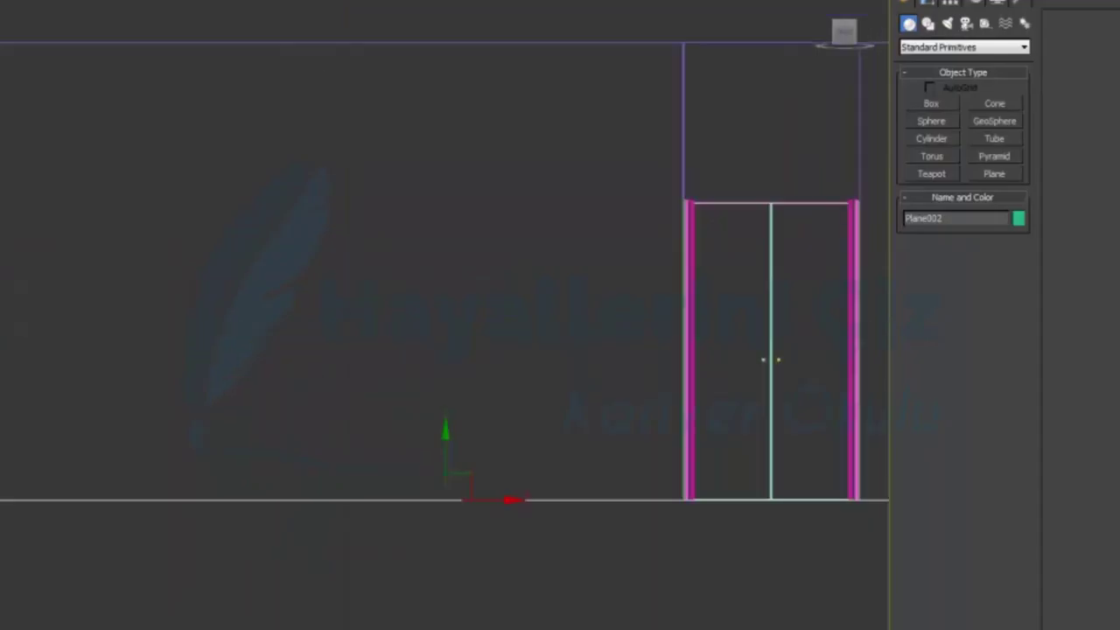
{"action": "left_click_drag", "start_coordinate": [448, 451], "coordinate": [457, 15]}
{"action": "middle_click_drag", "start_coordinate": [600, 182], "coordinate": [108, 428]}
{"action": "left_click_drag", "start_coordinate": [52, 281], "coordinate": [53, 263]}
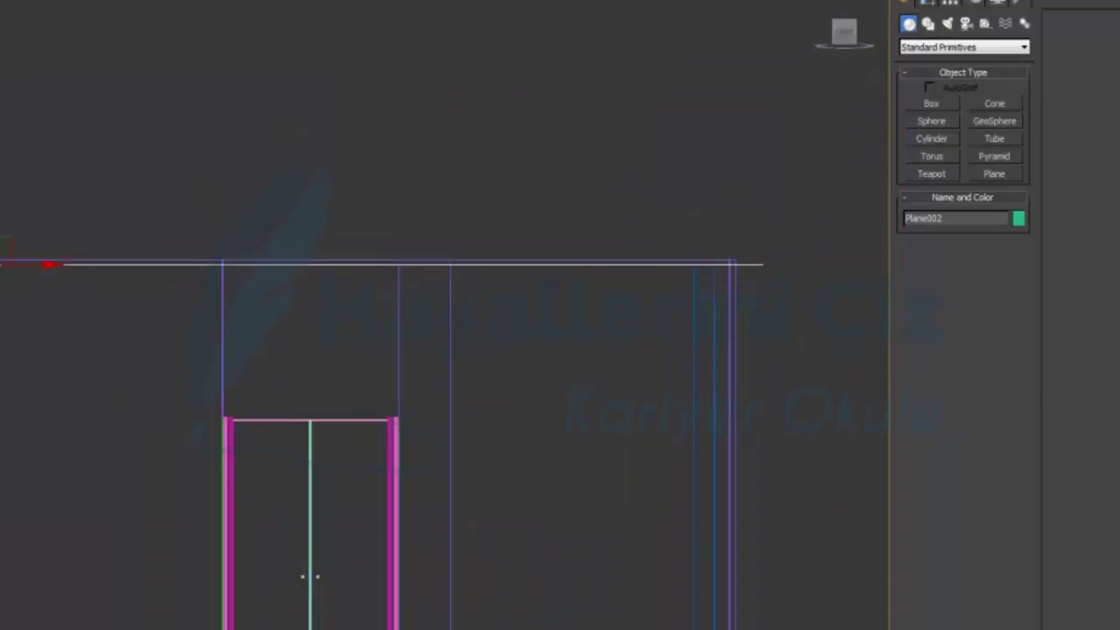
{"action": "key", "text": "alt+w"}
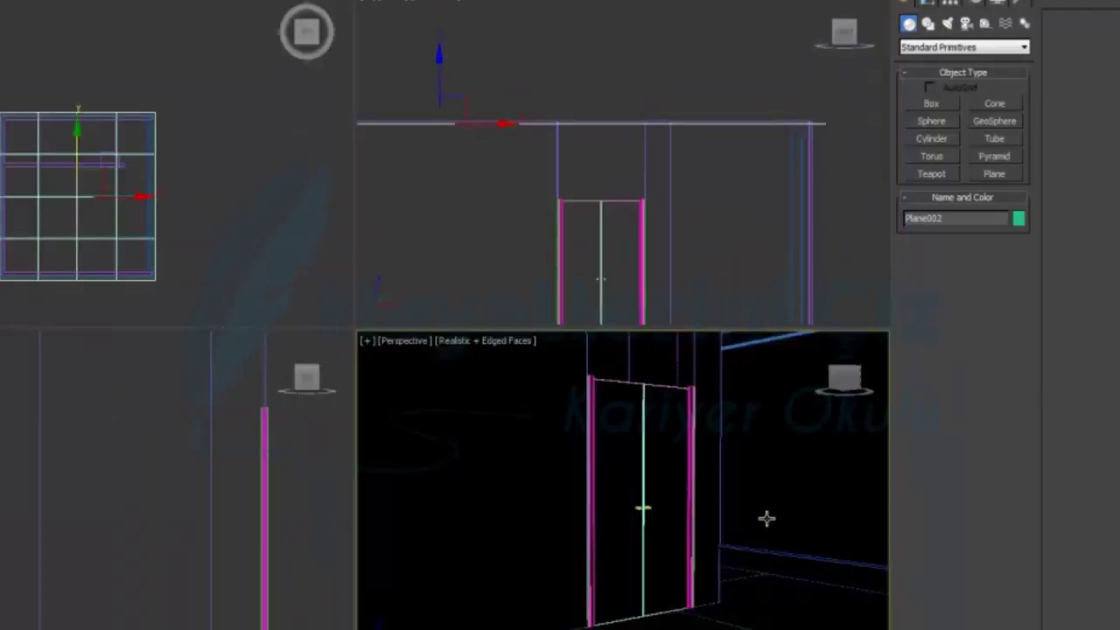
{"action": "key", "text": "alt+w"}
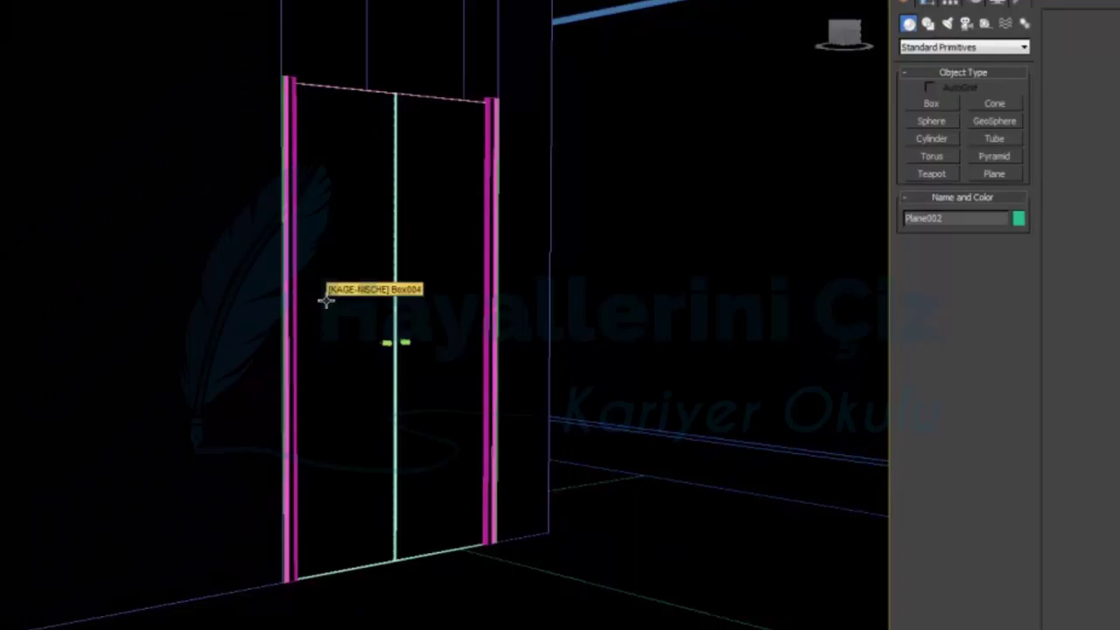
Close the Rendering menu, deselect the plane in the Top view, and maximize Top.
{"action": "key", "text": "alt+r"}
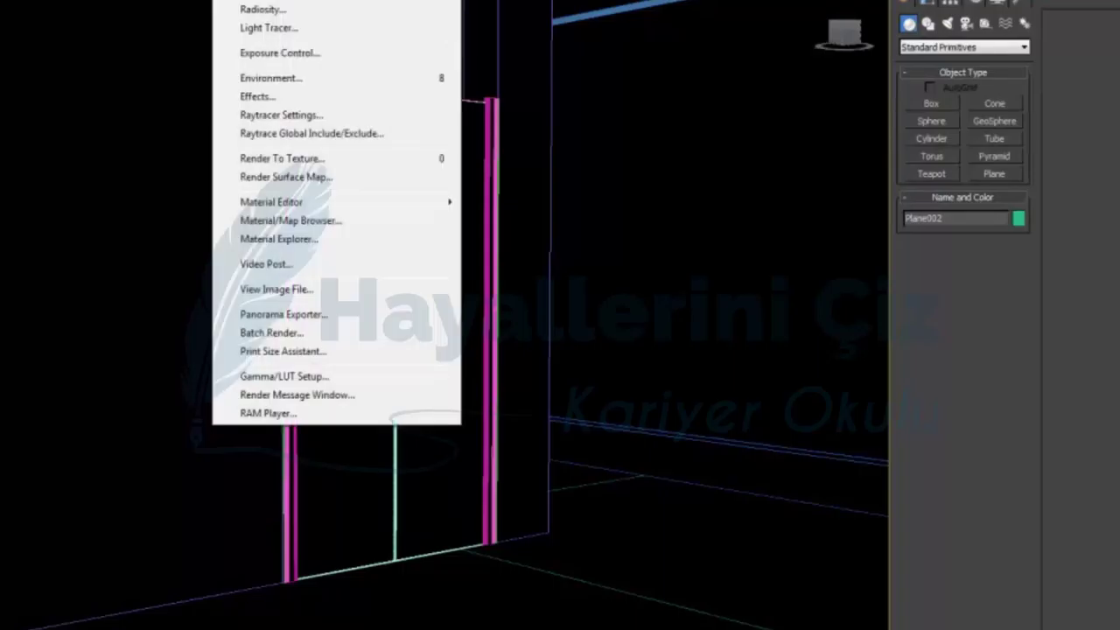
{"action": "key", "text": "Escape"}
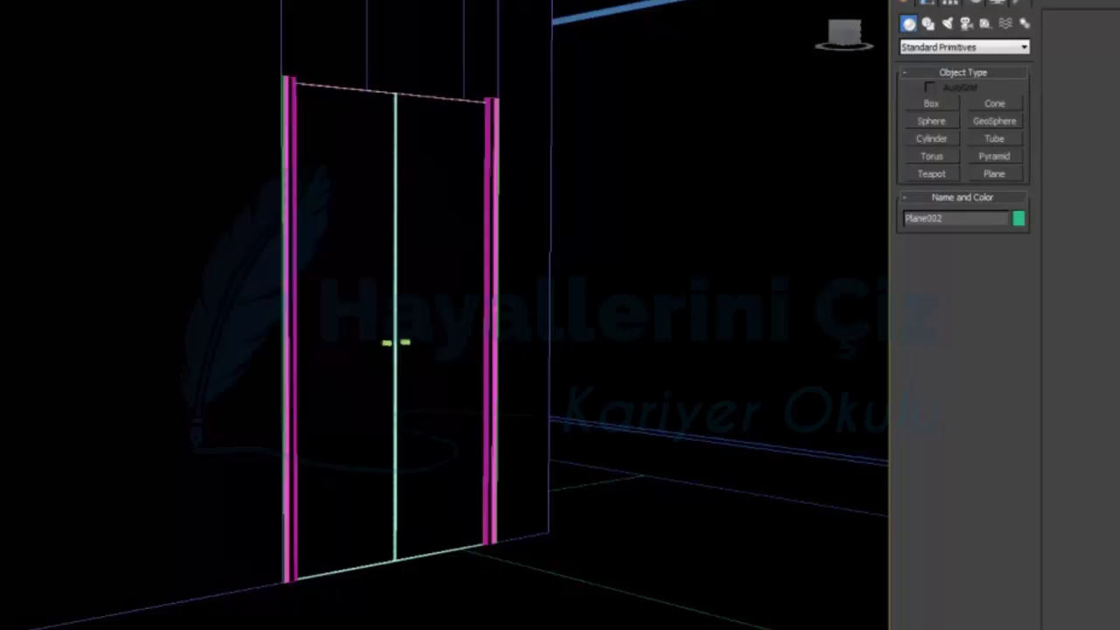
{"action": "key", "text": "alt+w"}
{"action": "left_click", "coordinate": [197, 159]}
{"action": "key", "text": "alt+w"}
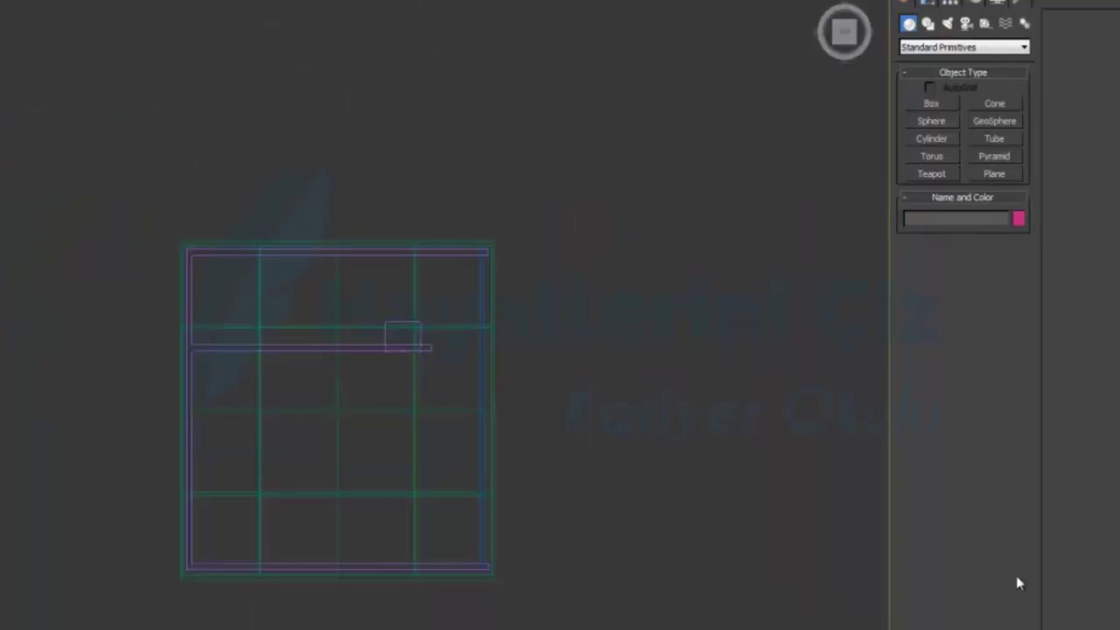
Start a Merge and open the scene file 340-9946-6.max dated 04.05.2012.
{"action": "scroll", "coordinate": [549, 450], "scroll_direction": "up", "scroll_amount": 3}
{"action": "middle_click_drag", "start_coordinate": [432, 464], "coordinate": [448, 371]}
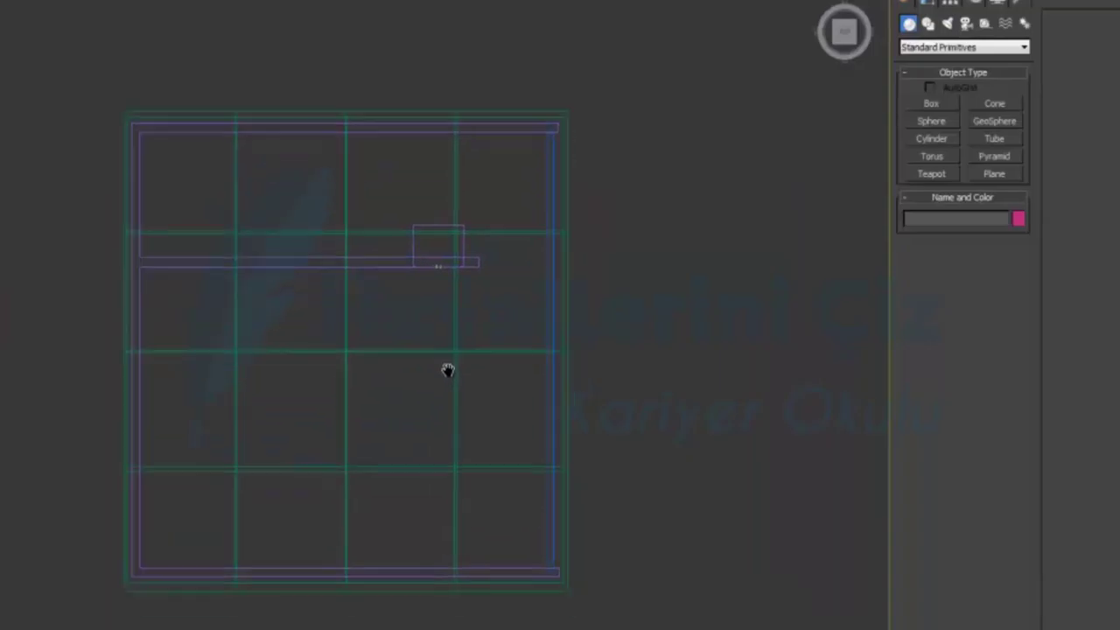
{"action": "key", "text": "alt+f"}
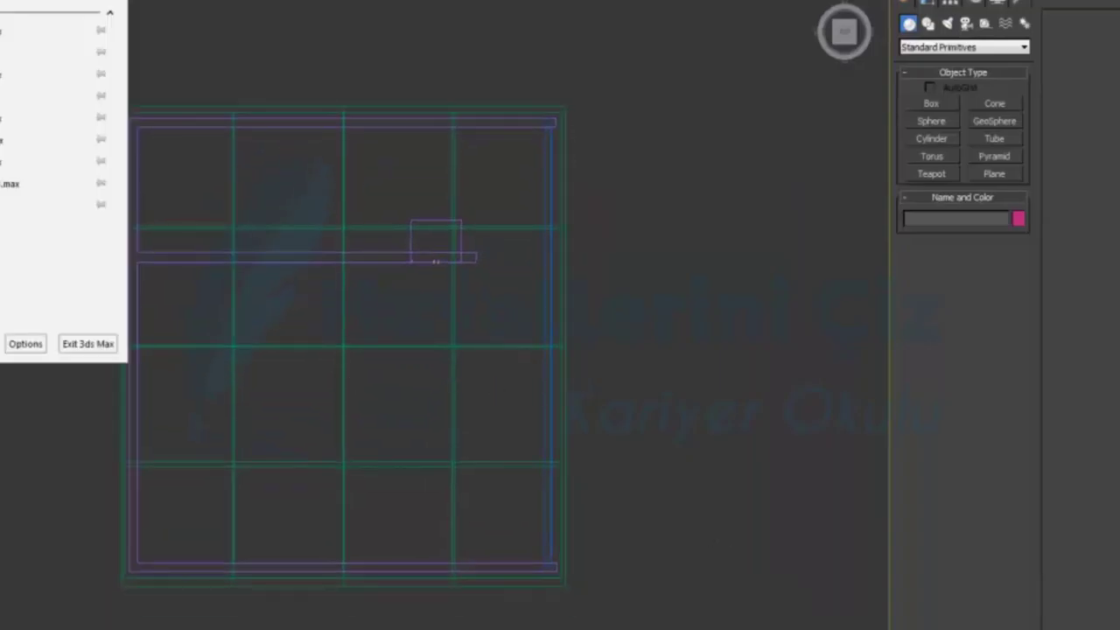
{"action": "left_click", "coordinate": [31, 36]}
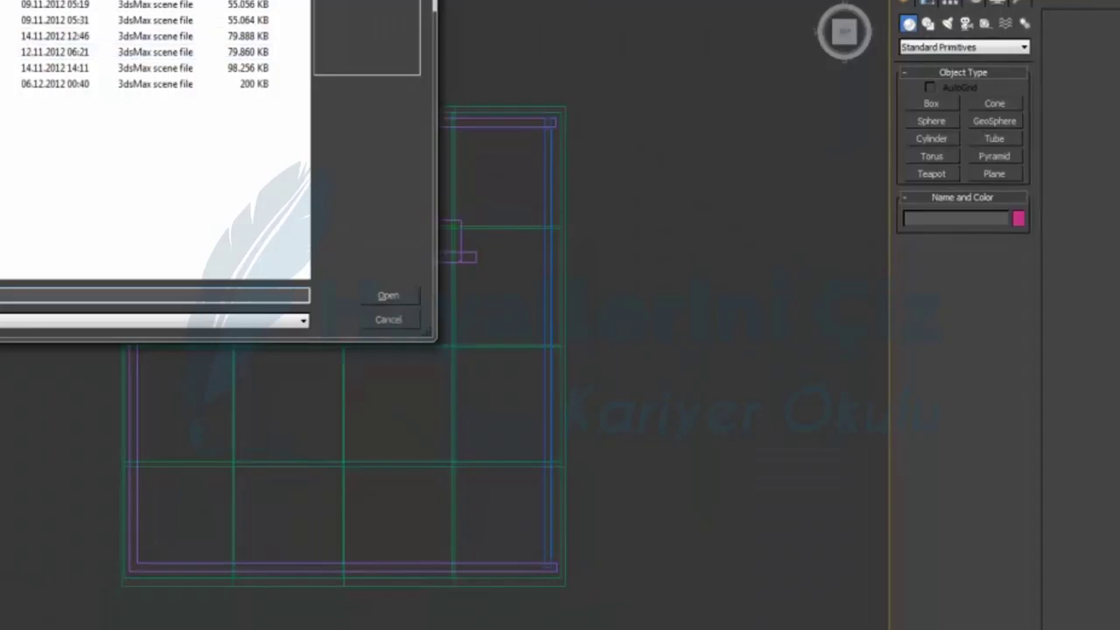
{"action": "key", "text": "alt+Up"}
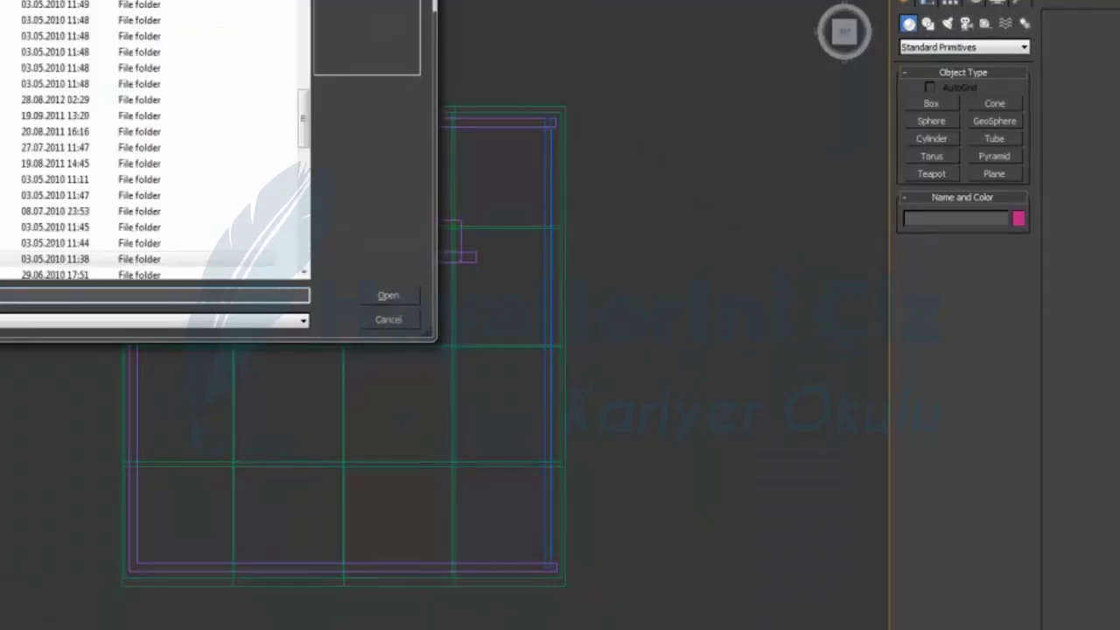
{"action": "left_click", "coordinate": [10, 147]}
{"action": "key", "text": "Return"}
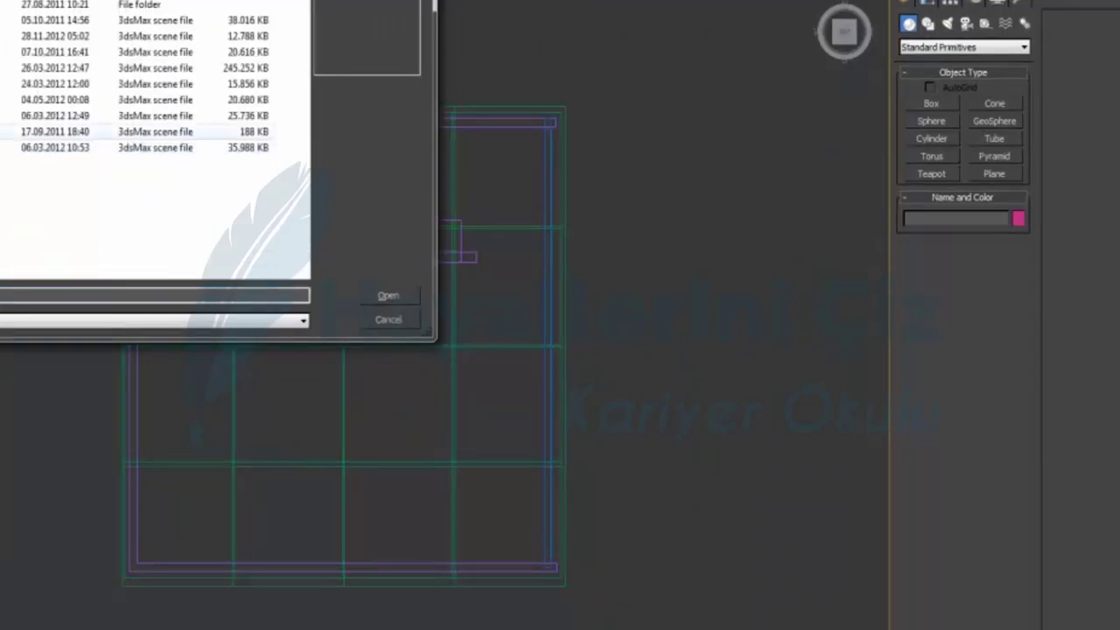
{"action": "left_click", "coordinate": [52, 100]}
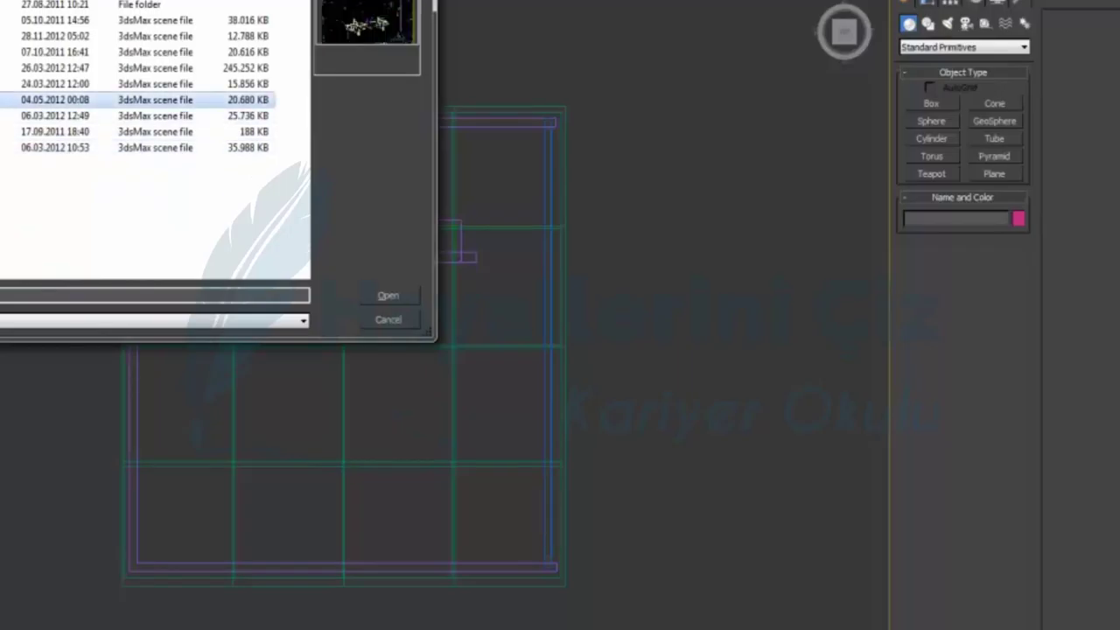
{"action": "left_click", "coordinate": [53, 116]}
{"action": "left_click", "coordinate": [52, 131]}
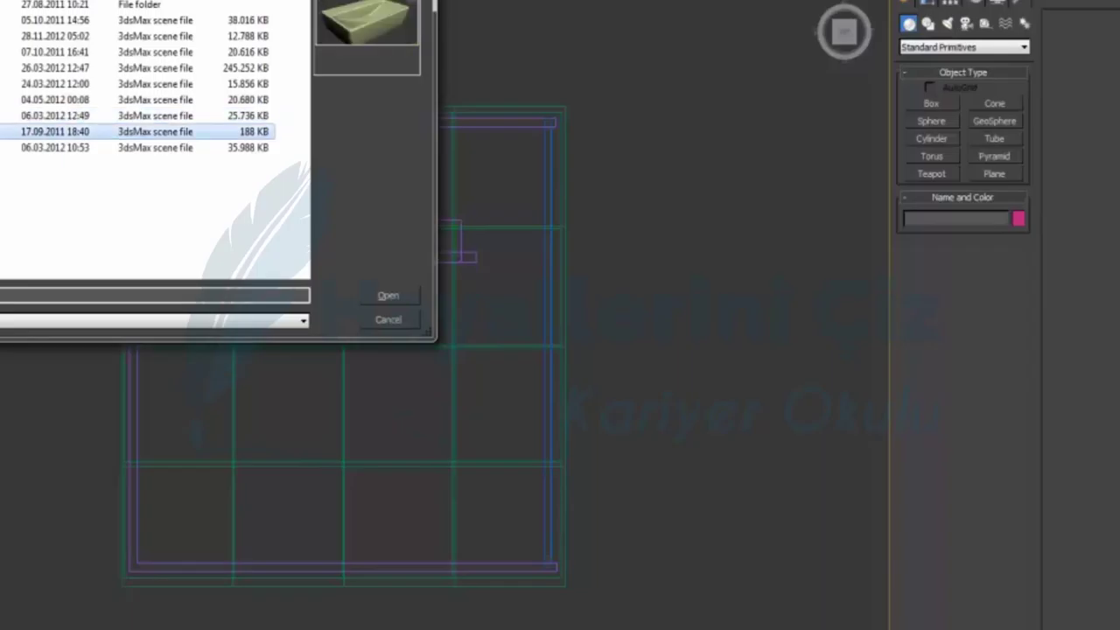
{"action": "left_click", "coordinate": [53, 147]}
{"action": "left_click", "coordinate": [52, 100]}
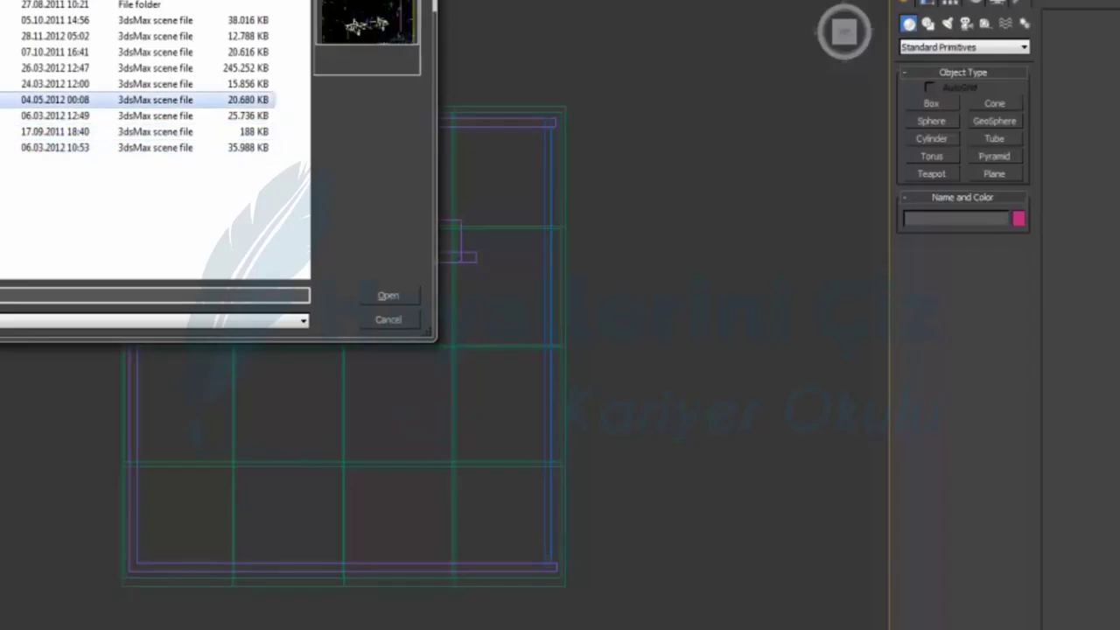
{"action": "key", "text": "Return"}
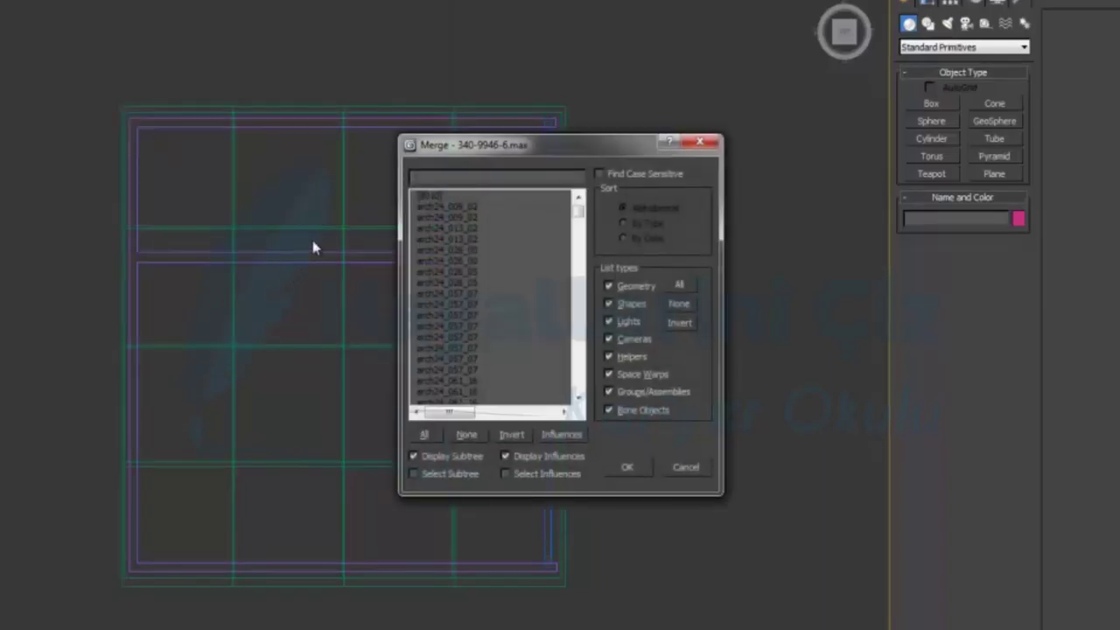
Exclude lights, cameras and helpers, select all objects, and merge, applying to all duplicate names.
{"action": "left_click", "coordinate": [628, 321]}
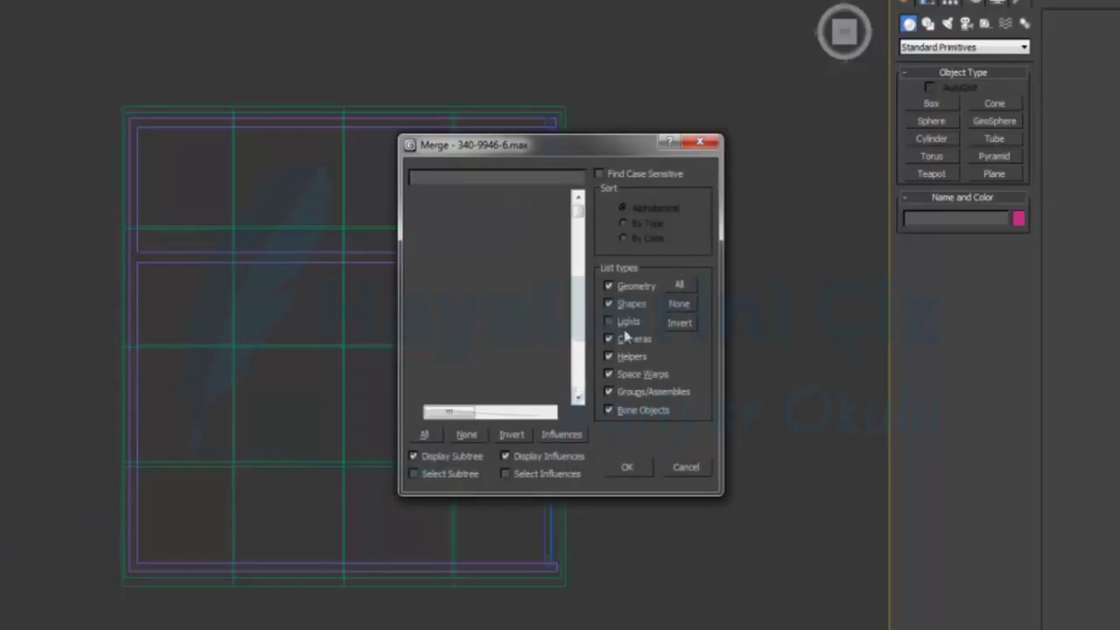
{"action": "left_click", "coordinate": [629, 357]}
{"action": "left_click", "coordinate": [628, 306]}
{"action": "left_click", "coordinate": [628, 306]}
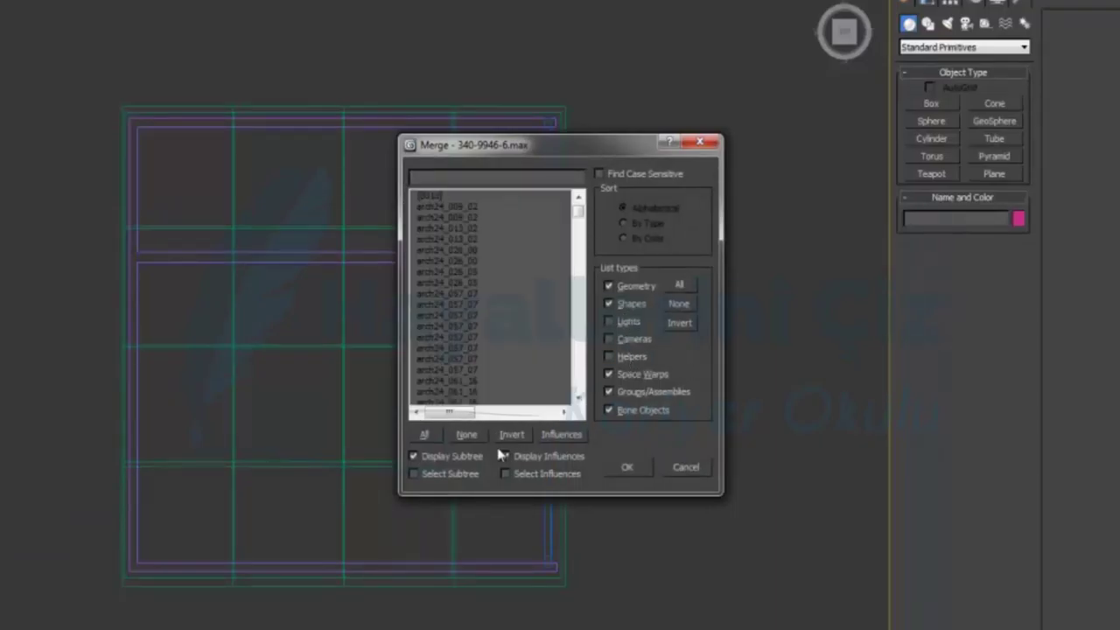
{"action": "left_click", "coordinate": [424, 434]}
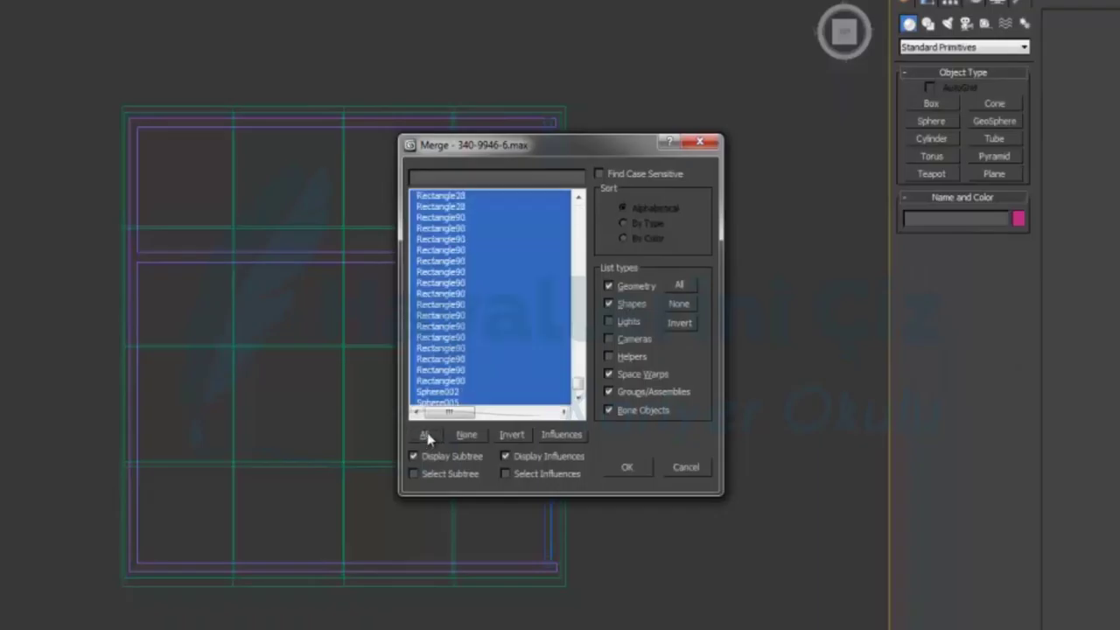
{"action": "left_click", "coordinate": [630, 469]}
{"action": "left_click", "coordinate": [507, 350]}
{"action": "left_click", "coordinate": [443, 326]}
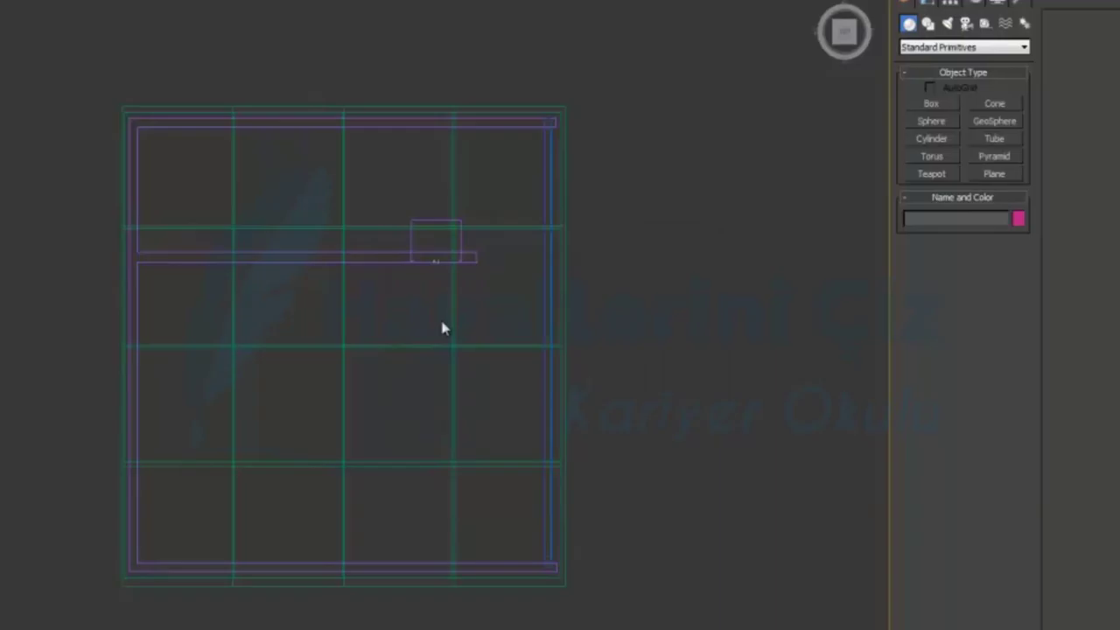
Accept the duplicate material names, then move the merged brick wall aside and delete it.
{"action": "left_click", "coordinate": [590, 338]}
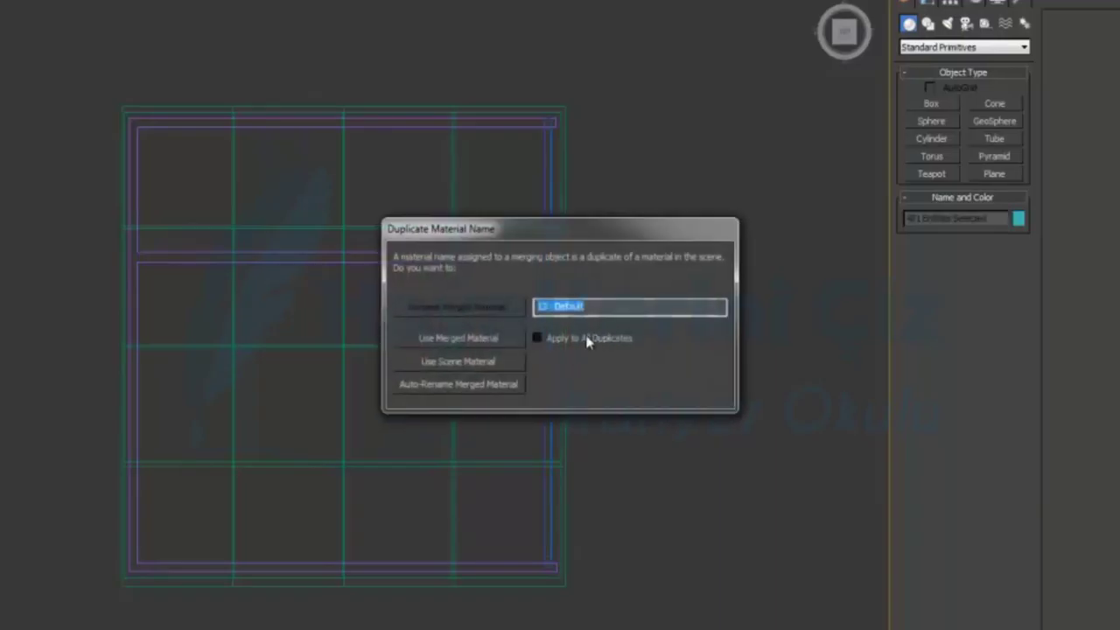
{"action": "key", "text": "Return"}
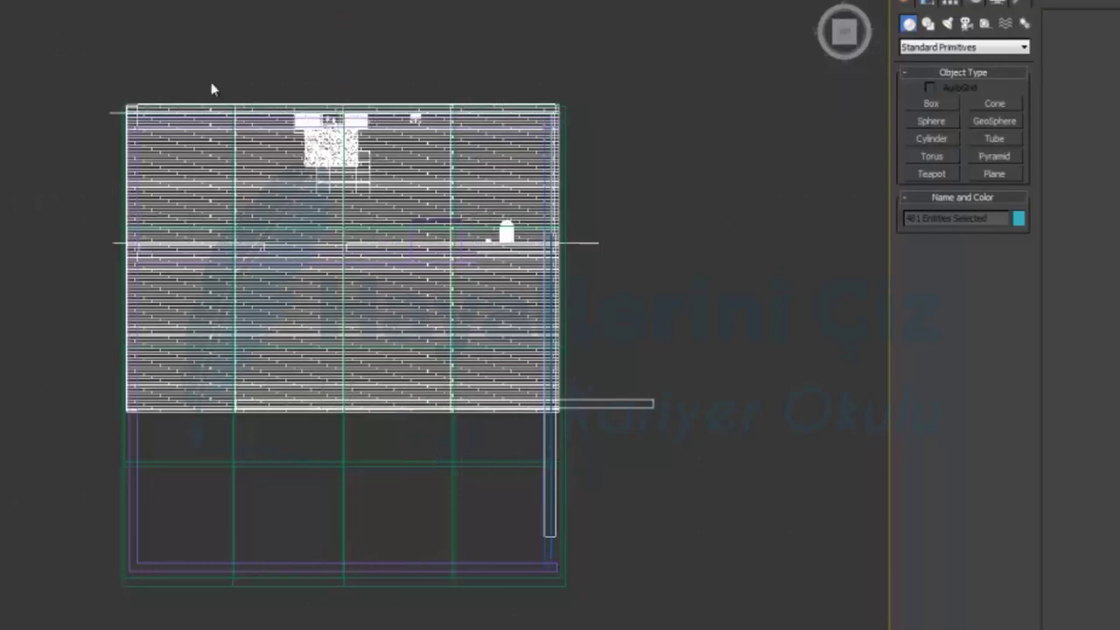
{"action": "left_click_drag", "start_coordinate": [394, 304], "coordinate": [537, 5]}
{"action": "middle_click_drag", "start_coordinate": [670, 161], "coordinate": [669, 489]}
{"action": "left_click_drag", "start_coordinate": [408, 369], "coordinate": [423, 174]}
{"action": "left_click_drag", "start_coordinate": [778, 389], "coordinate": [2, 140]}
{"action": "key", "text": "Delete"}
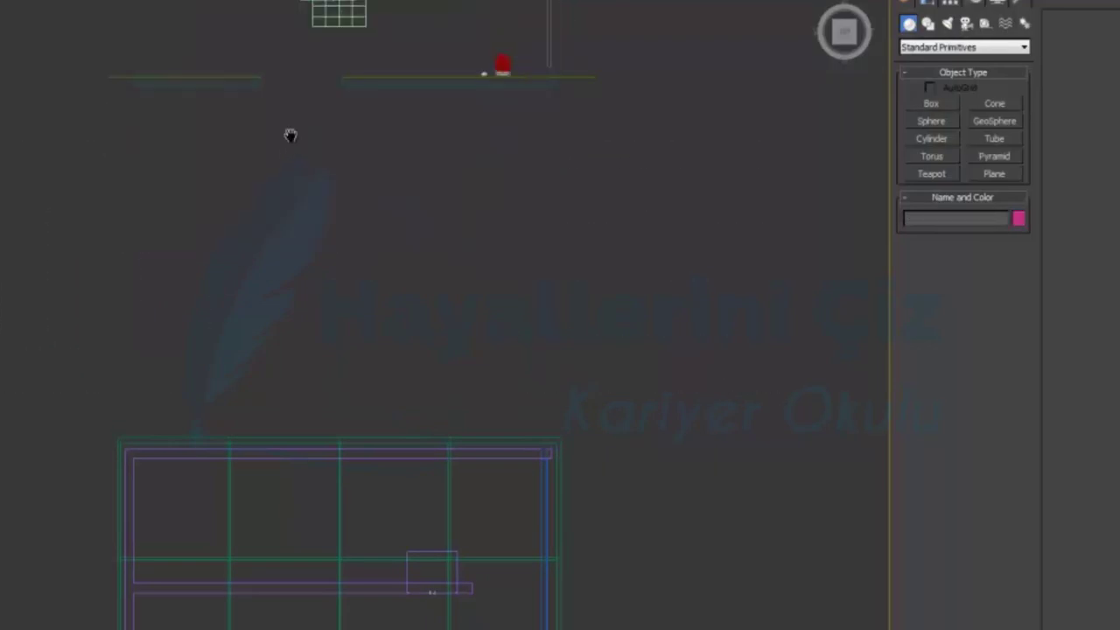
Delete the leftover lower and right-hand wall lines from the merged file.
{"action": "middle_click_drag", "start_coordinate": [290, 135], "coordinate": [358, 358]}
{"action": "middle_click_drag", "start_coordinate": [333, 248], "coordinate": [329, 402]}
{"action": "left_click_drag", "start_coordinate": [364, 412], "coordinate": [109, 344]}
{"action": "key", "text": "Delete"}
{"action": "left_click_drag", "start_coordinate": [659, 205], "coordinate": [428, 289]}
{"action": "mouse_move", "coordinate": [622, 219]}
{"action": "left_mouse_down"}
{"action": "mouse_move", "coordinate": [522, 283]}
{"action": "mouse_move", "coordinate": [422, 228]}
{"action": "left_mouse_up"}
{"action": "key", "text": "Delete"}
{"action": "key", "text": "Delete"}
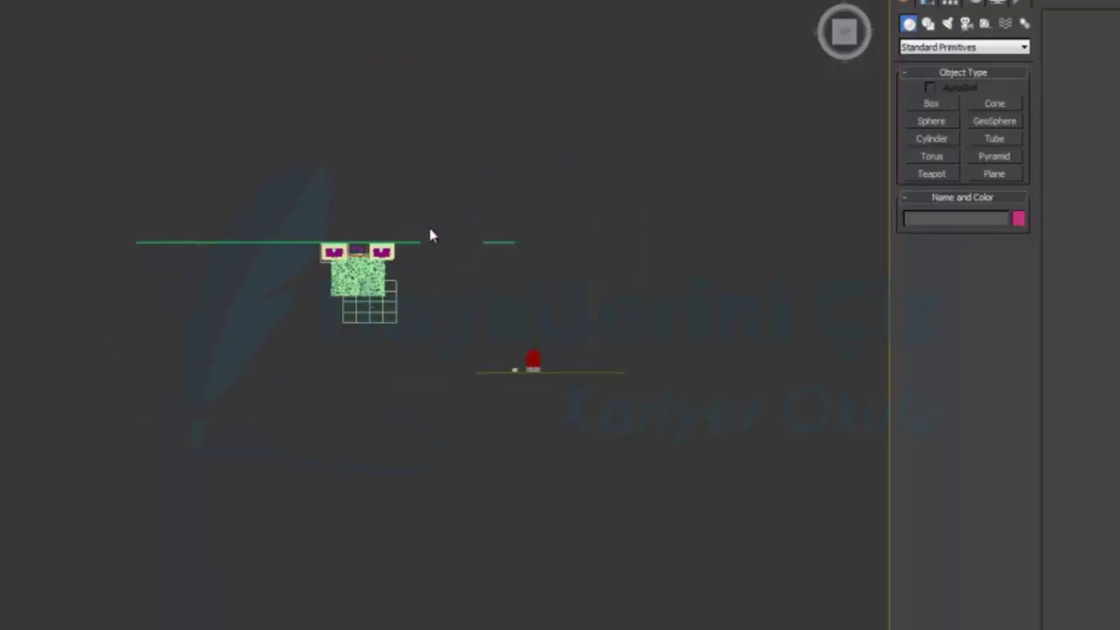
Delete the stray green wall line and the short green line segment at right.
{"action": "scroll", "coordinate": [587, 415], "scroll_direction": "up", "scroll_amount": 4}
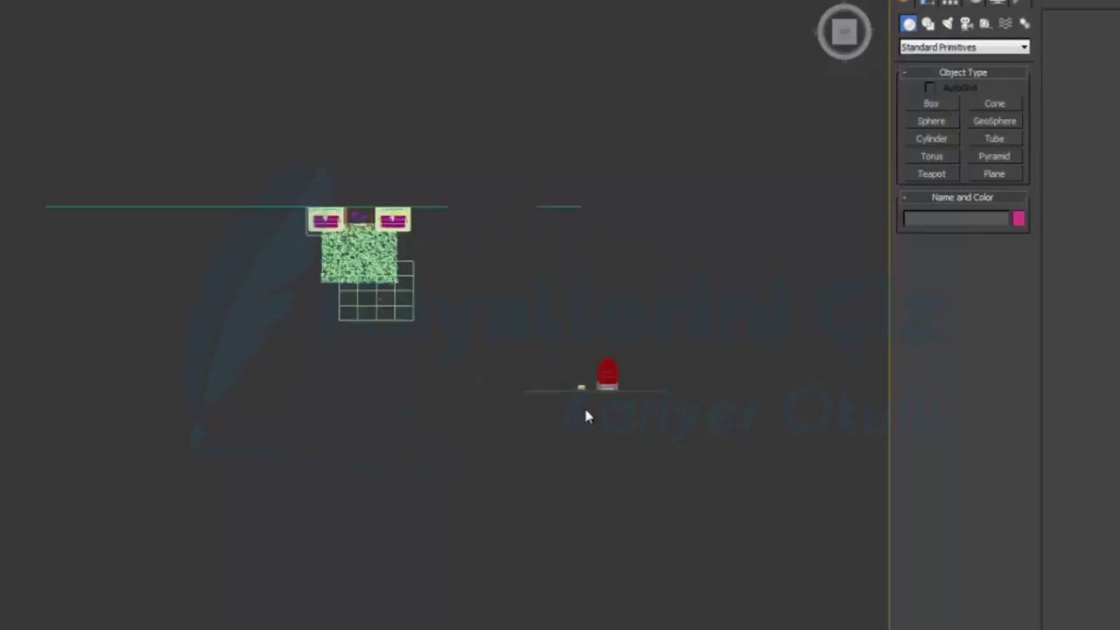
{"action": "middle_click_drag", "start_coordinate": [667, 432], "coordinate": [377, 437]}
{"action": "scroll", "coordinate": [600, 440], "scroll_direction": "up", "scroll_amount": 2}
{"action": "left_click_drag", "start_coordinate": [237, 451], "coordinate": [29, 383]}
{"action": "key", "text": "Delete"}
{"action": "scroll", "coordinate": [138, 407], "scroll_direction": "down", "scroll_amount": 3}
{"action": "middle_click_drag", "start_coordinate": [122, 393], "coordinate": [440, 444]}
{"action": "scroll", "coordinate": [440, 443], "scroll_direction": "up", "scroll_amount": 1}
{"action": "left_click_drag", "start_coordinate": [794, 177], "coordinate": [708, 305]}
{"action": "key", "text": "Delete"}
Delete the hatch patch and grid below the sinks and cabinet.
{"action": "mouse_move", "coordinate": [605, 453]}
{"action": "left_mouse_down"}
{"action": "mouse_move", "coordinate": [403, 355]}
{"action": "mouse_move", "coordinate": [363, 306]}
{"action": "left_mouse_up"}
{"action": "key", "text": "Delete"}
{"action": "scroll", "coordinate": [562, 393], "scroll_direction": "up", "scroll_amount": 3}
{"action": "middle_click_drag", "start_coordinate": [617, 295], "coordinate": [399, 380]}
{"action": "left_click_drag", "start_coordinate": [582, 398], "coordinate": [183, 288]}
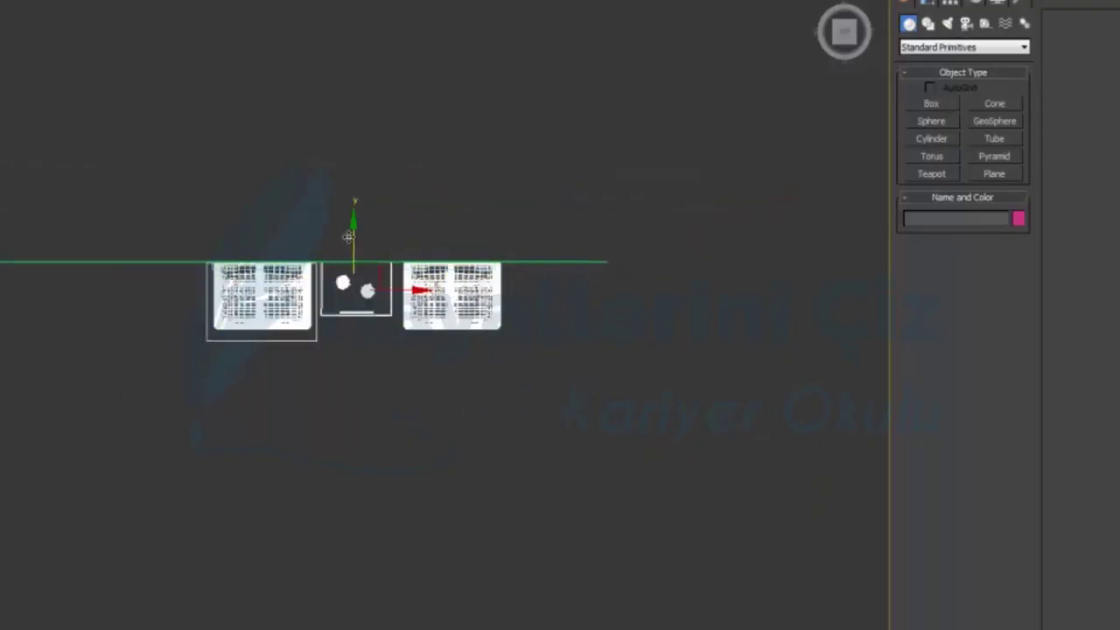
{"action": "left_click", "coordinate": [533, 385]}
{"action": "left_click_drag", "start_coordinate": [147, 197], "coordinate": [5, 320]}
{"action": "scroll", "coordinate": [390, 292], "scroll_direction": "up", "scroll_amount": 3}
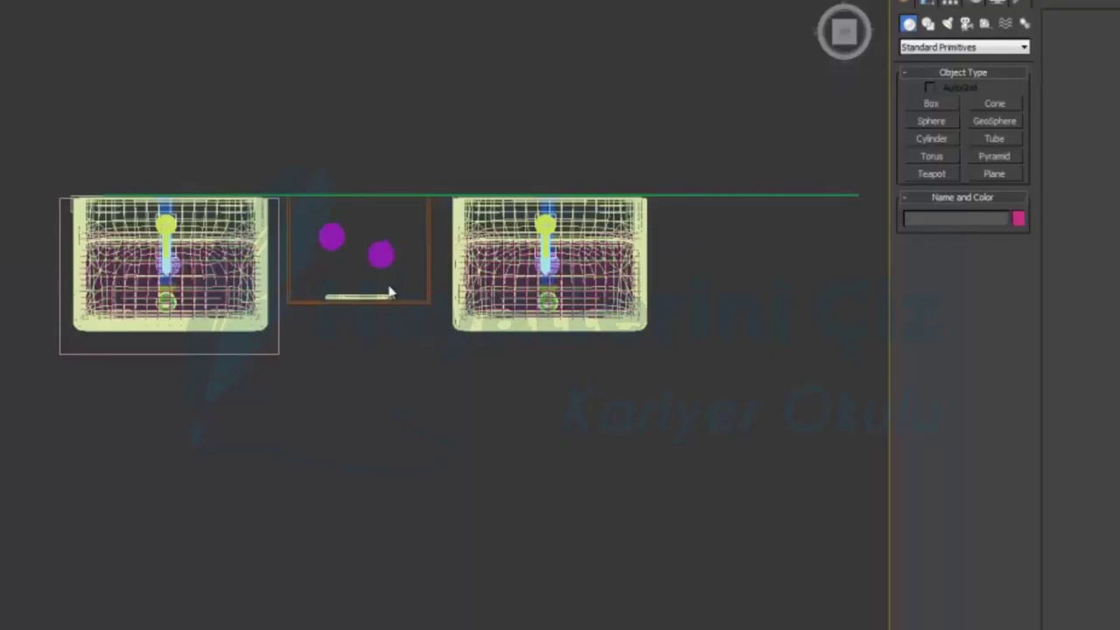
{"action": "scroll", "coordinate": [390, 292], "scroll_direction": "up", "scroll_amount": 3}
{"action": "middle_click_drag", "start_coordinate": [415, 180], "coordinate": [415, 308]}
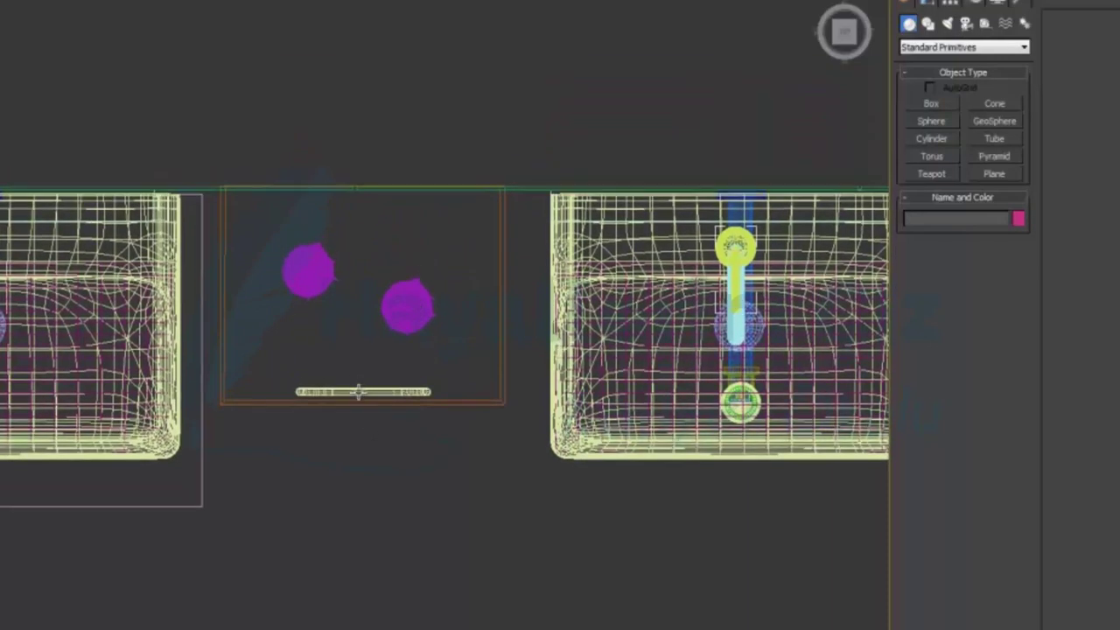
Delete the long horizontal line at top, undoing an accidental towel bar deletion.
{"action": "left_click", "coordinate": [359, 391]}
{"action": "key", "text": "Delete"}
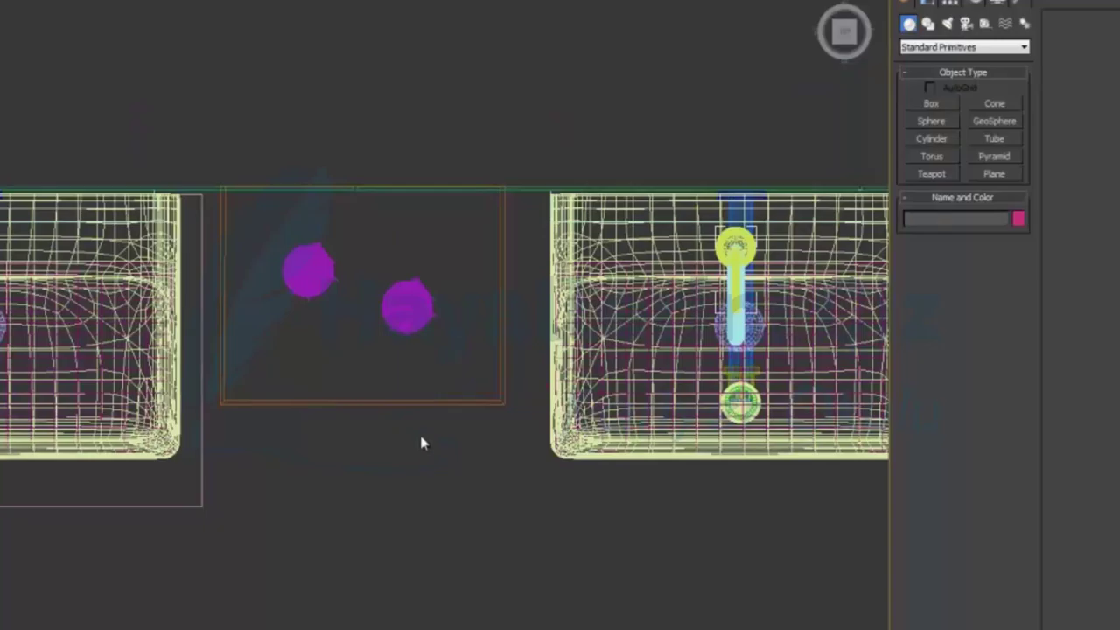
{"action": "key", "text": "ctrl+z"}
{"action": "left_click_drag", "start_coordinate": [380, 216], "coordinate": [336, 196]}
{"action": "key", "text": "Delete"}
Pan along the sinks and select the remaining stray green line at left.
{"action": "middle_click_drag", "start_coordinate": [230, 225], "coordinate": [414, 231]}
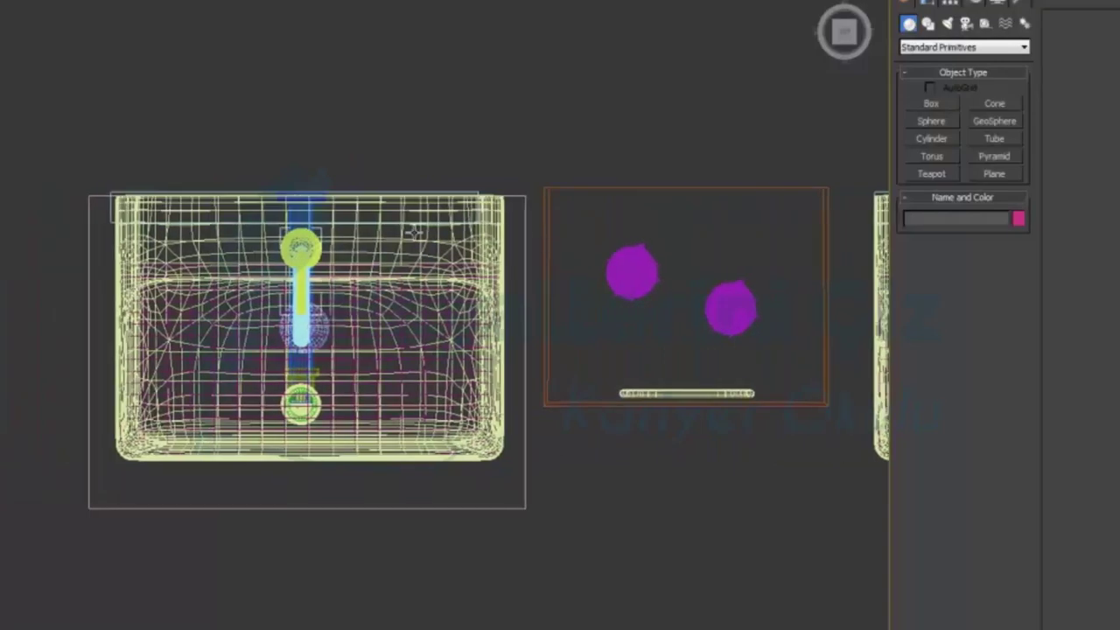
{"action": "middle_click_drag", "start_coordinate": [697, 286], "coordinate": [133, 292]}
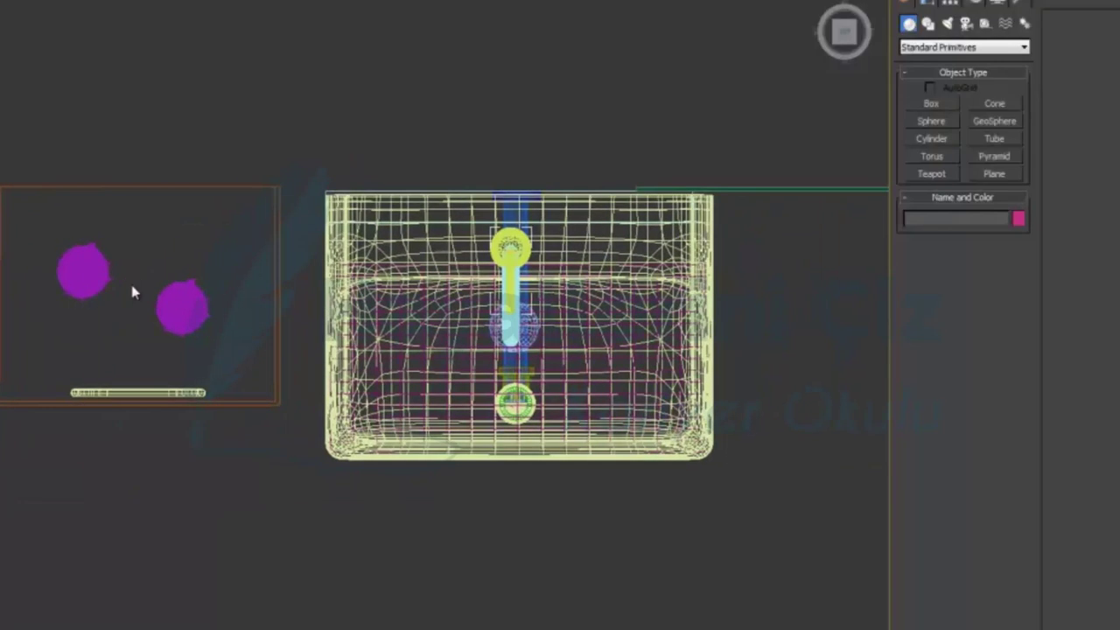
{"action": "scroll", "coordinate": [765, 230], "scroll_direction": "down", "scroll_amount": 10}
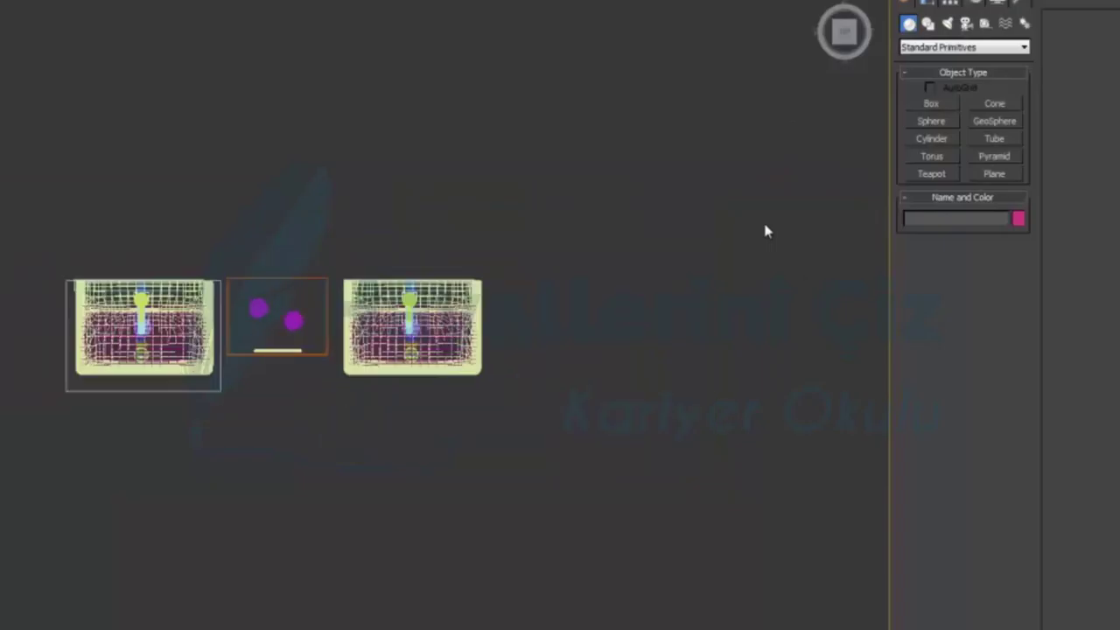
{"action": "left_click_drag", "start_coordinate": [135, 356], "coordinate": [135, 356]}
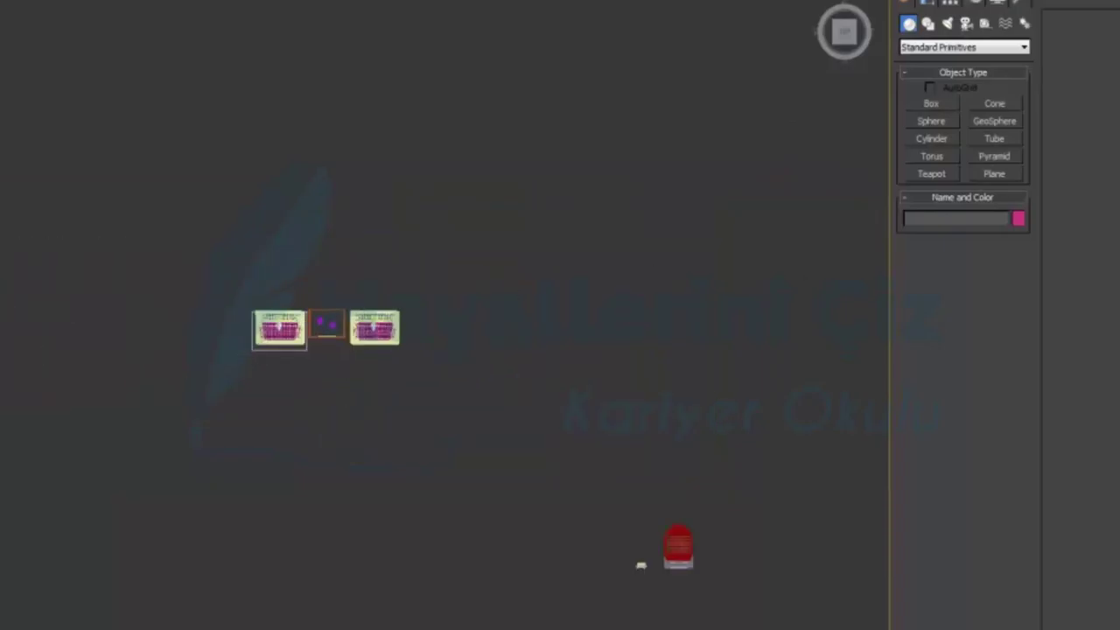
{"action": "scroll", "coordinate": [191, 283], "scroll_direction": "down", "scroll_amount": 6}
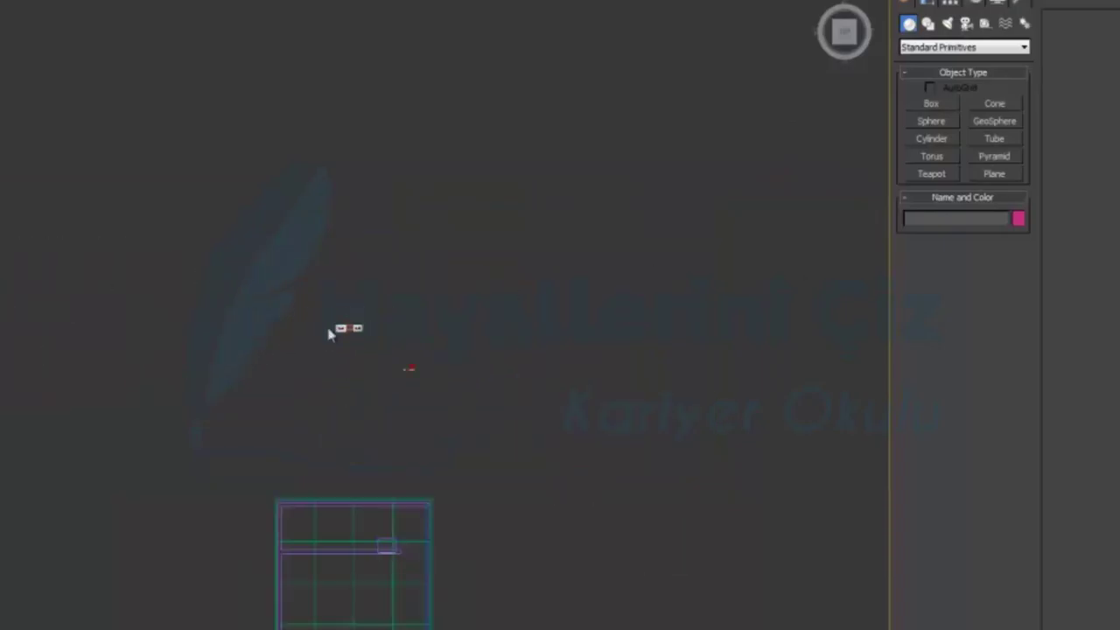
Move the fixture group down and rotate the small fixture near the grid.
{"action": "left_click_drag", "start_coordinate": [296, 331], "coordinate": [295, 331]}
{"action": "left_click_drag", "start_coordinate": [367, 284], "coordinate": [368, 401]}
{"action": "middle_click_drag", "start_coordinate": [562, 490], "coordinate": [568, 345]}
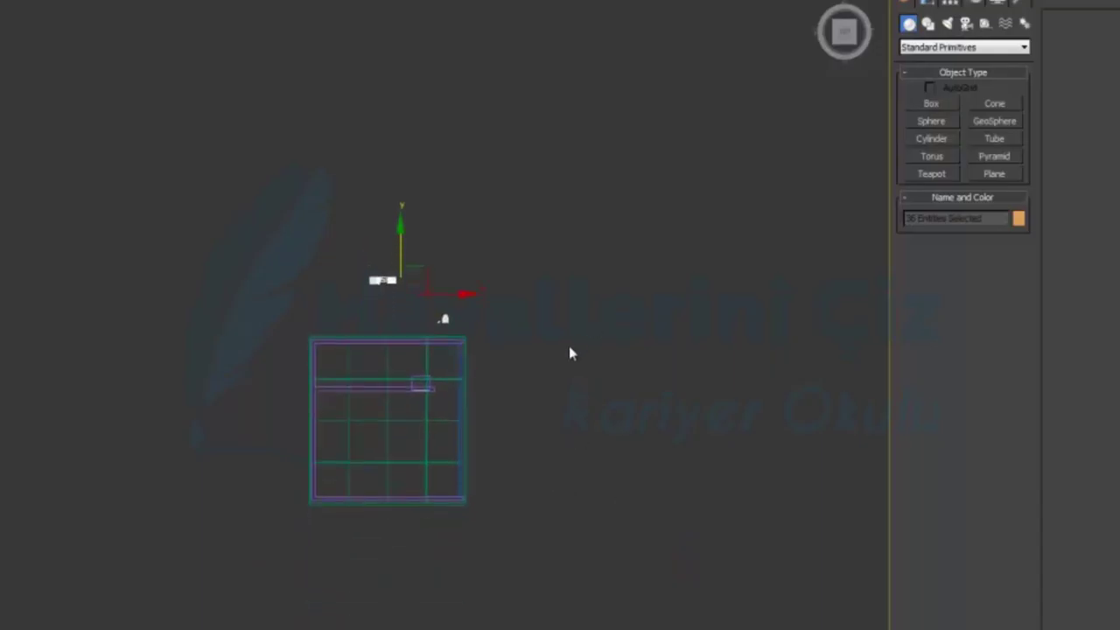
{"action": "scroll", "coordinate": [568, 347], "scroll_direction": "up", "scroll_amount": 4}
{"action": "left_click", "coordinate": [536, 311]}
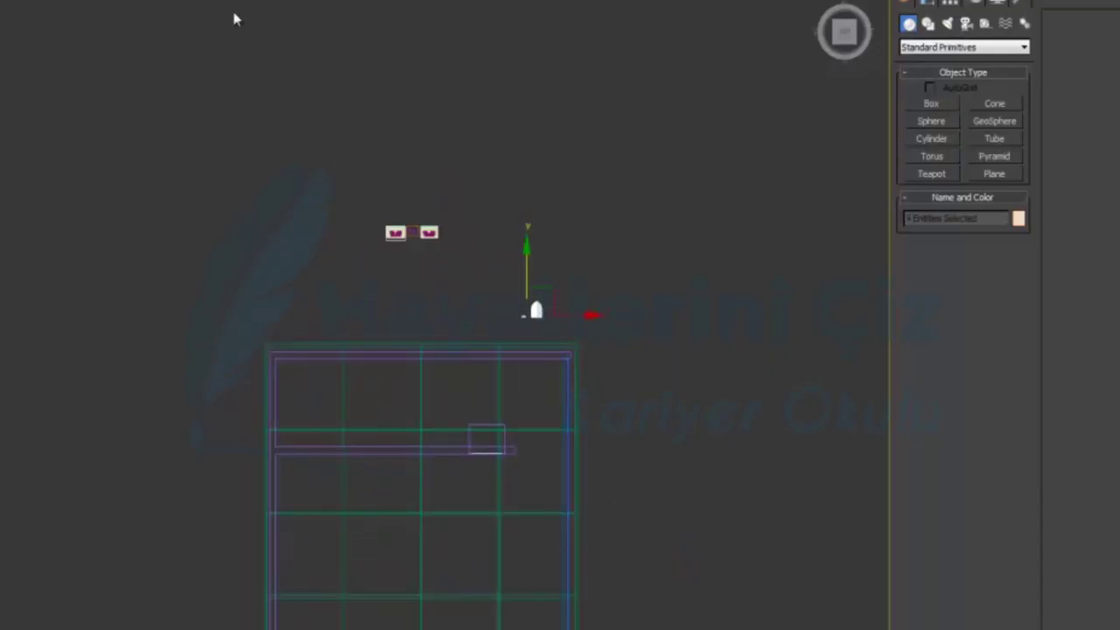
{"action": "key", "text": "e"}
{"action": "left_click_drag", "start_coordinate": [602, 283], "coordinate": [483, 435]}
{"action": "key", "text": "w"}
Shift the toilet and its neighbouring fixture up toward the wall.
{"action": "middle_click_drag", "start_coordinate": [588, 478], "coordinate": [610, 305]}
{"action": "scroll", "coordinate": [565, 370], "scroll_direction": "up", "scroll_amount": 3}
{"action": "scroll", "coordinate": [690, 332], "scroll_direction": "up", "scroll_amount": 3}
{"action": "middle_click_drag", "start_coordinate": [690, 333], "coordinate": [349, 352]}
{"action": "scroll", "coordinate": [350, 353], "scroll_direction": "up", "scroll_amount": 2}
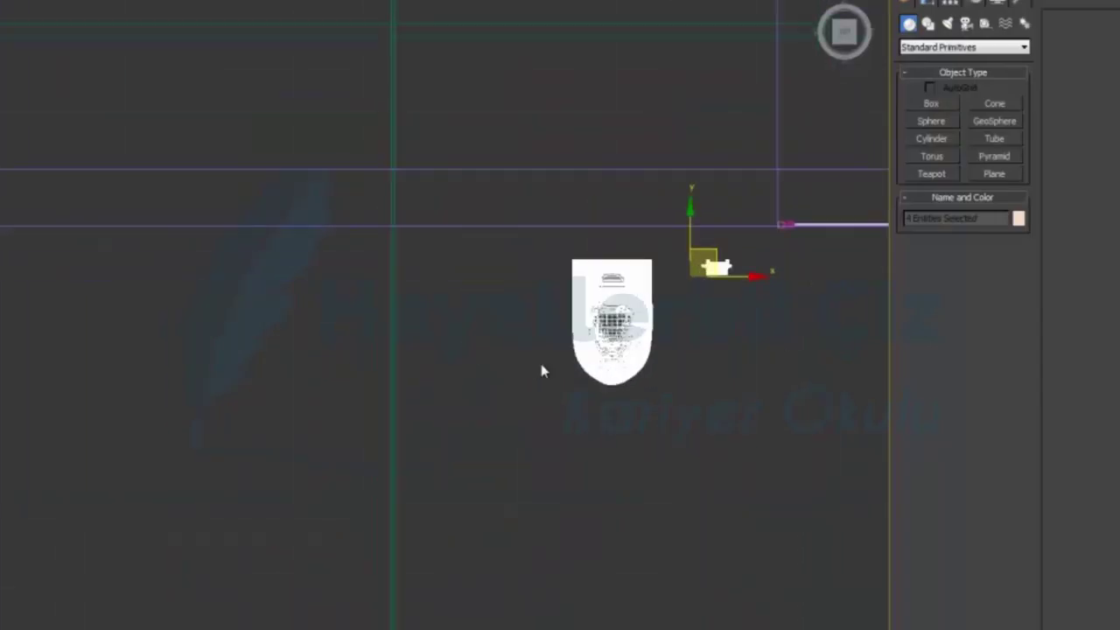
{"action": "middle_click_drag", "start_coordinate": [583, 352], "coordinate": [472, 377]}
{"action": "scroll", "coordinate": [473, 377], "scroll_direction": "up", "scroll_amount": 2}
{"action": "left_click_drag", "start_coordinate": [506, 289], "coordinate": [506, 242]}
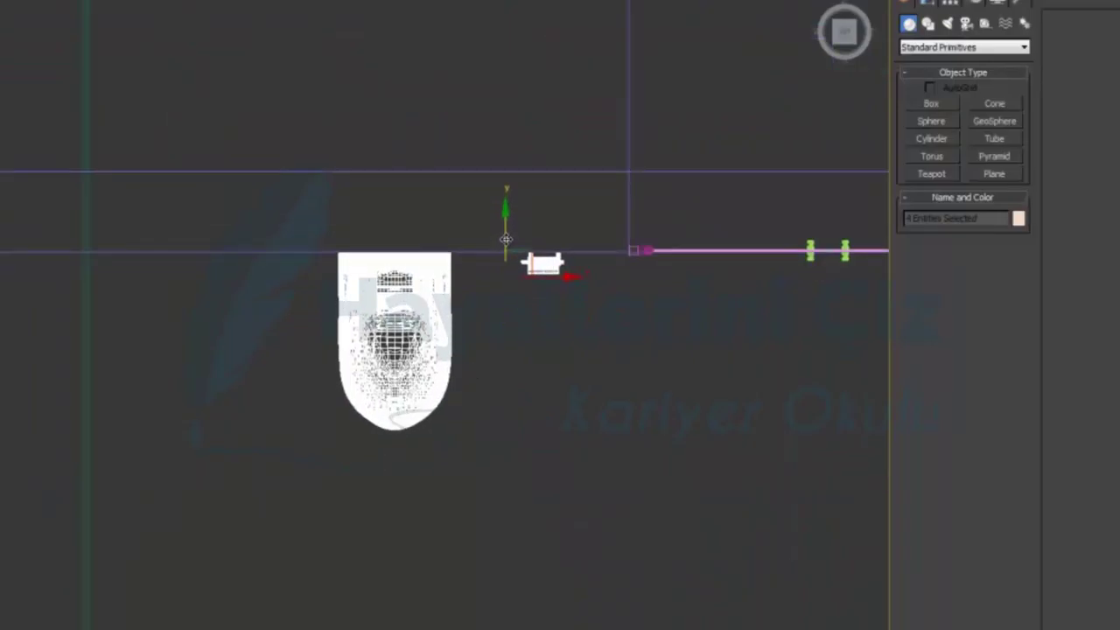
{"action": "scroll", "coordinate": [490, 253], "scroll_direction": "down", "scroll_amount": 5}
Move the sinks and cabinet down and nudge them flush against the wall.
{"action": "left_click_drag", "start_coordinate": [407, 63], "coordinate": [223, 4]}
{"action": "middle_click_drag", "start_coordinate": [337, 70], "coordinate": [342, 123]}
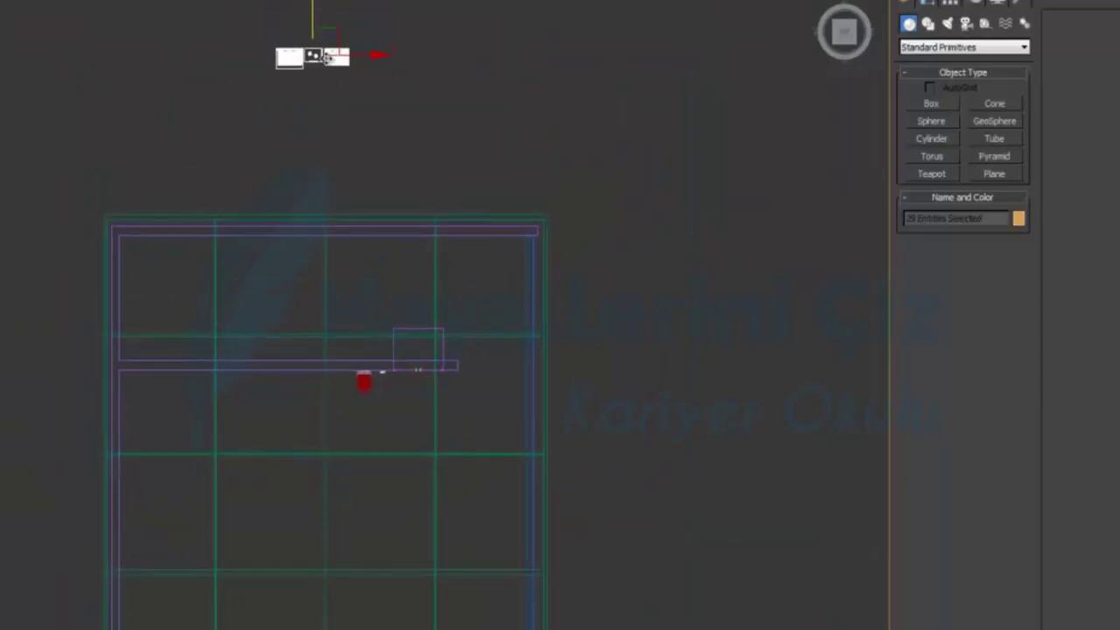
{"action": "left_click_drag", "start_coordinate": [303, 15], "coordinate": [302, 334]}
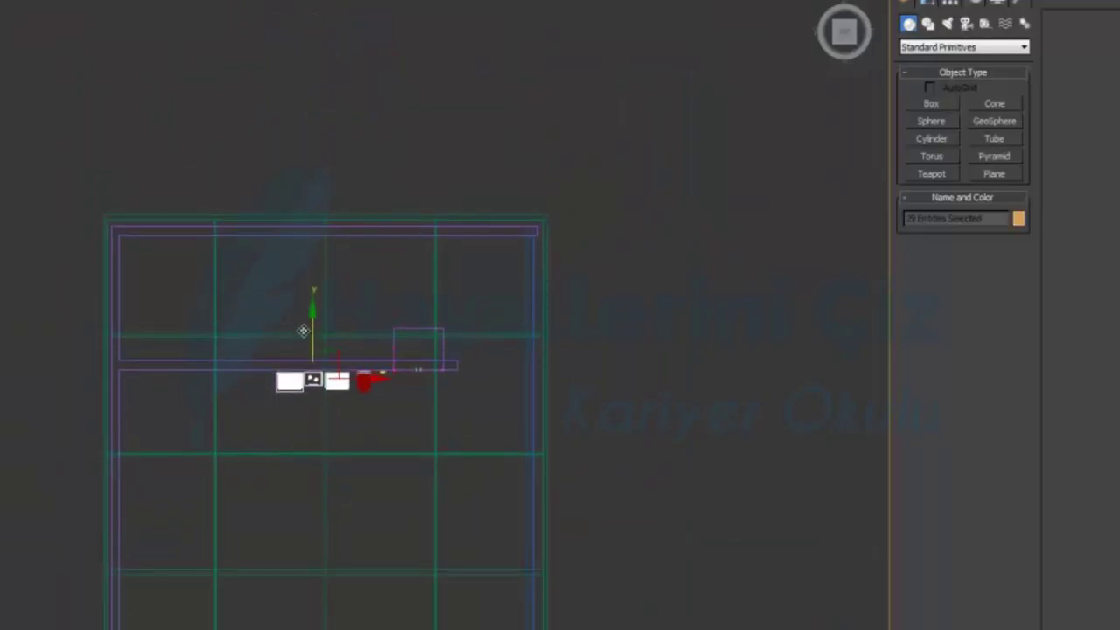
{"action": "scroll", "coordinate": [340, 382], "scroll_direction": "up", "scroll_amount": 6}
{"action": "middle_click_drag", "start_coordinate": [341, 382], "coordinate": [465, 213]}
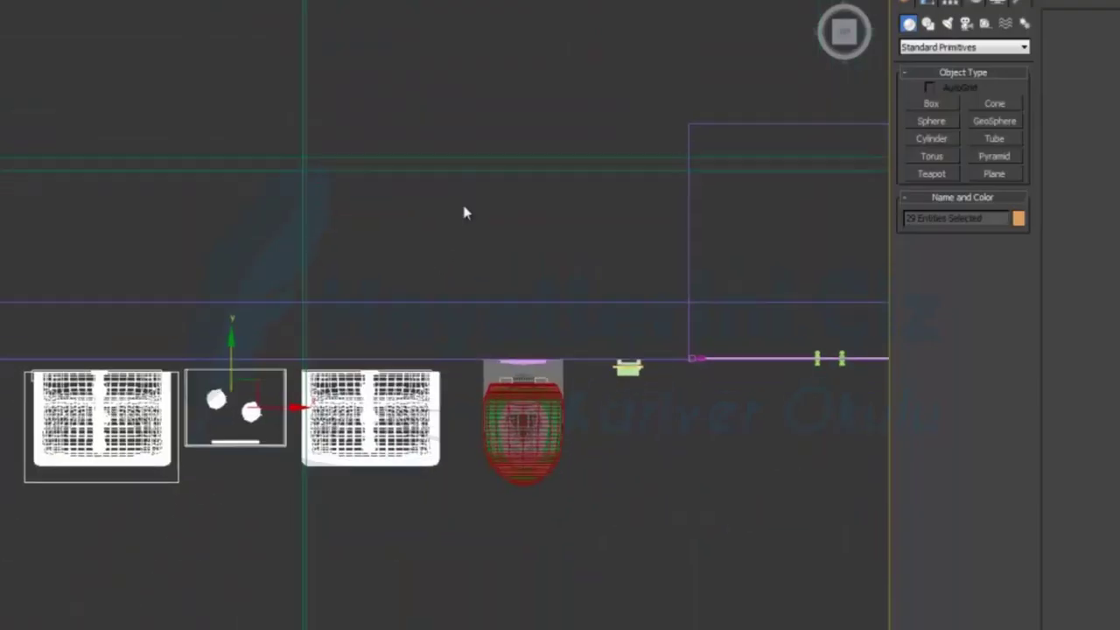
{"action": "scroll", "coordinate": [369, 320], "scroll_direction": "up", "scroll_amount": 2}
{"action": "left_click_drag", "start_coordinate": [181, 390], "coordinate": [186, 378]}
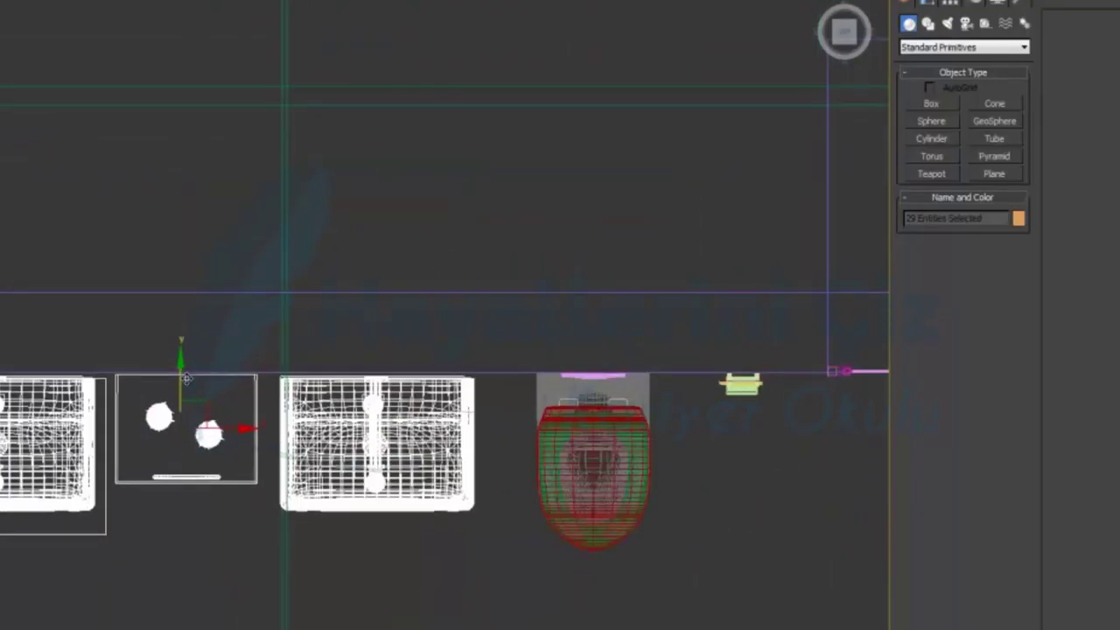
{"action": "scroll", "coordinate": [184, 376], "scroll_direction": "up", "scroll_amount": 3}
{"action": "middle_click_drag", "start_coordinate": [200, 432], "coordinate": [475, 320]}
{"action": "scroll", "coordinate": [394, 381], "scroll_direction": "up", "scroll_amount": 3}
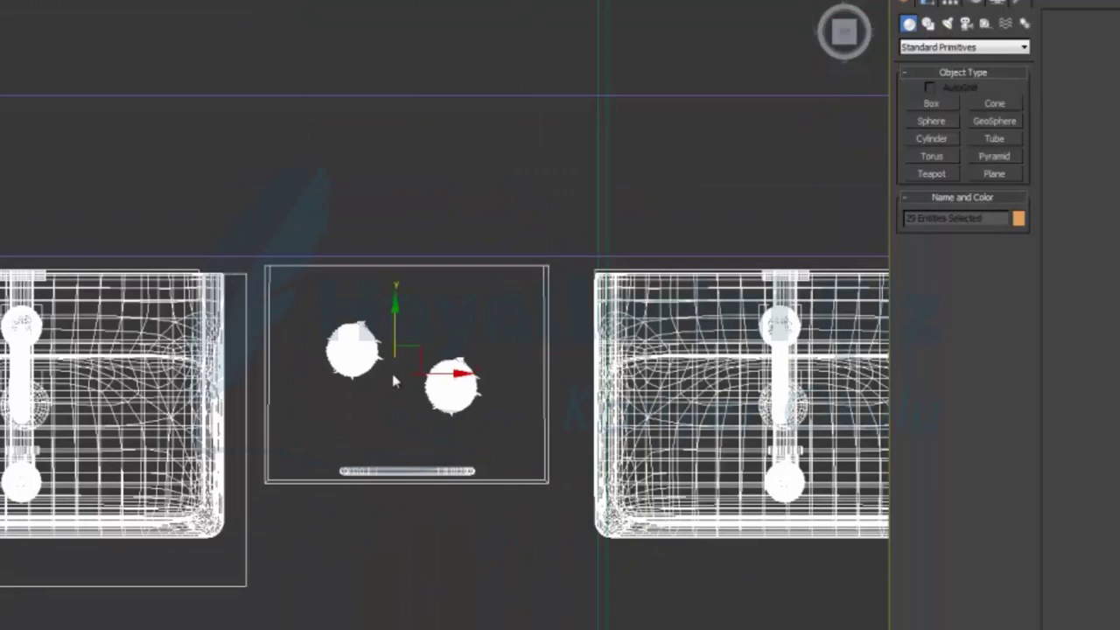
{"action": "left_click_drag", "start_coordinate": [394, 317], "coordinate": [396, 308]}
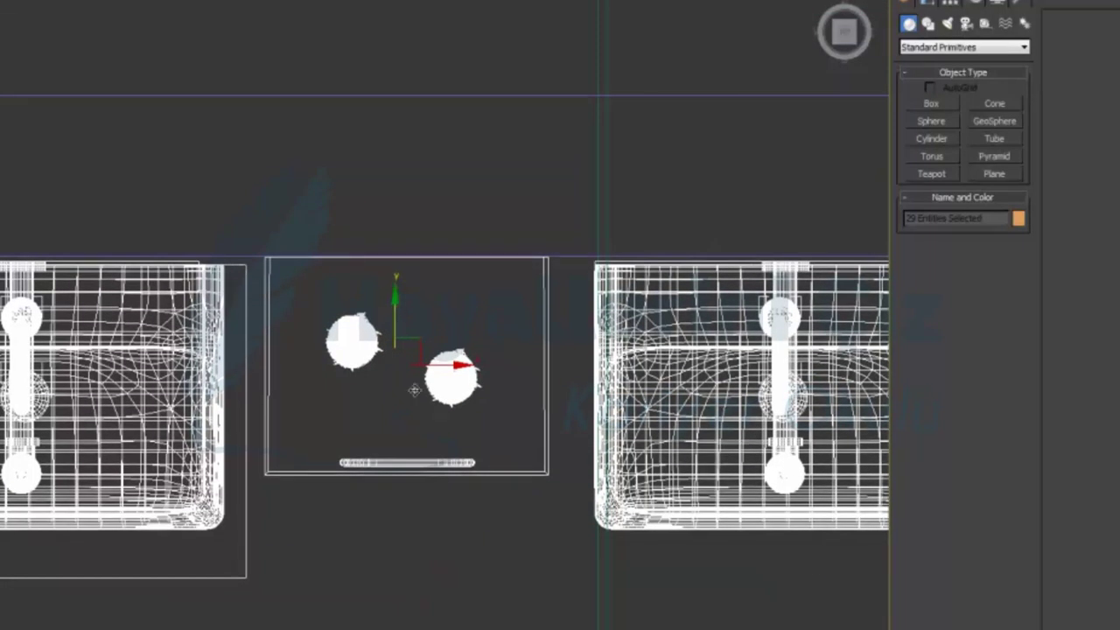
{"action": "left_click", "coordinate": [329, 577]}
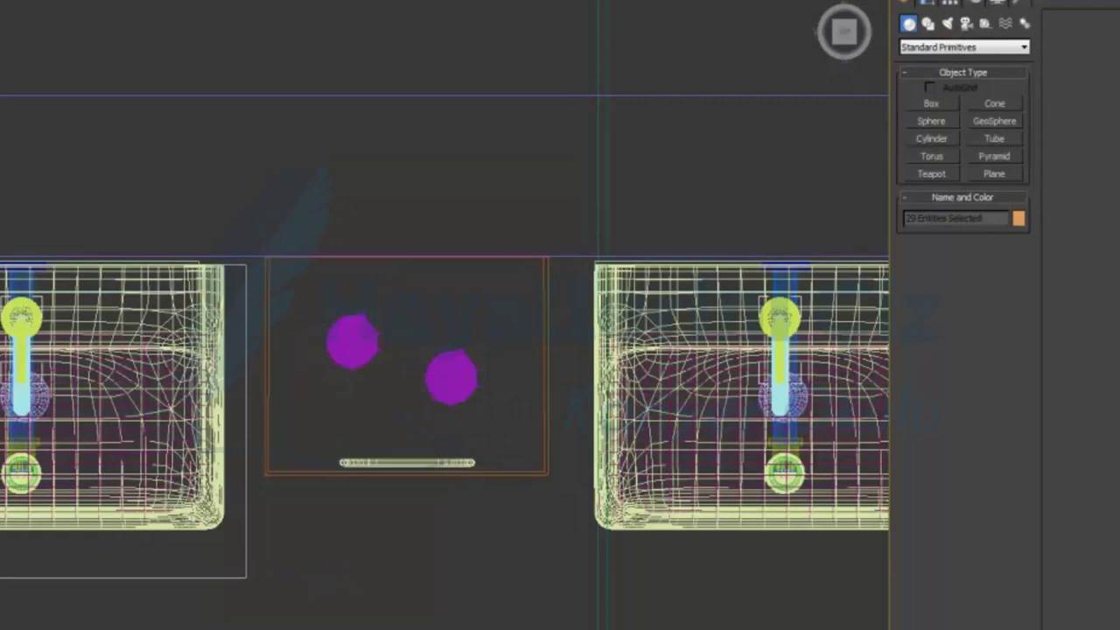
Maximize the Front view and inspect the sinks, cabinet and door.
{"action": "key", "text": "alt+w"}
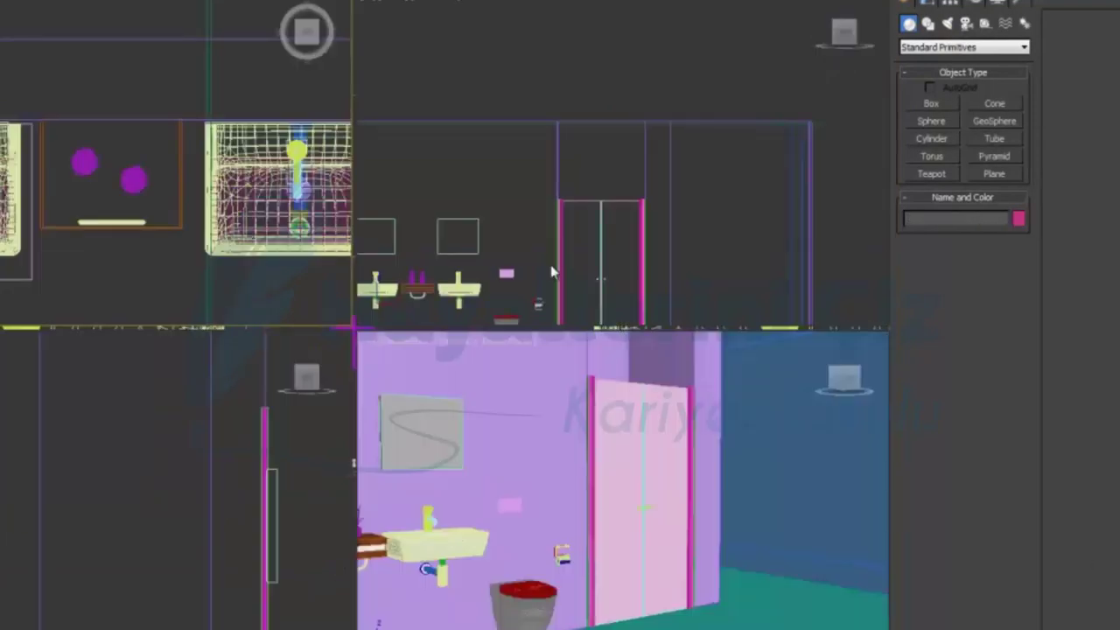
{"action": "left_click", "coordinate": [556, 261]}
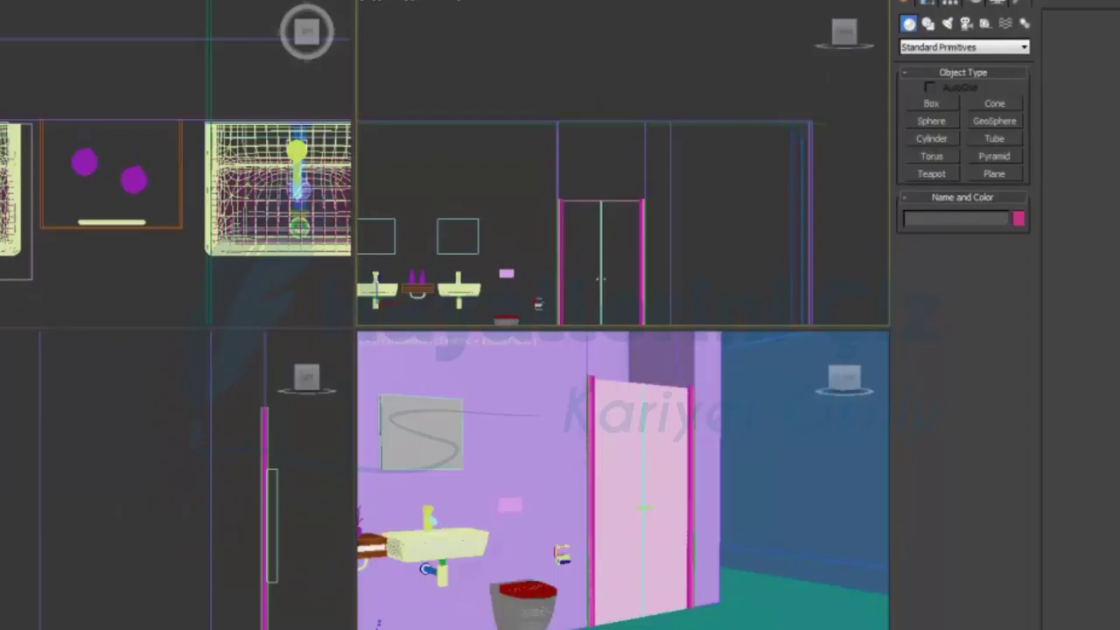
{"action": "key", "text": "alt+w"}
{"action": "middle_click_drag", "start_coordinate": [439, 541], "coordinate": [519, 432]}
{"action": "scroll", "coordinate": [262, 455], "scroll_direction": "up", "scroll_amount": 2}
{"action": "middle_click_drag", "start_coordinate": [111, 453], "coordinate": [517, 342]}
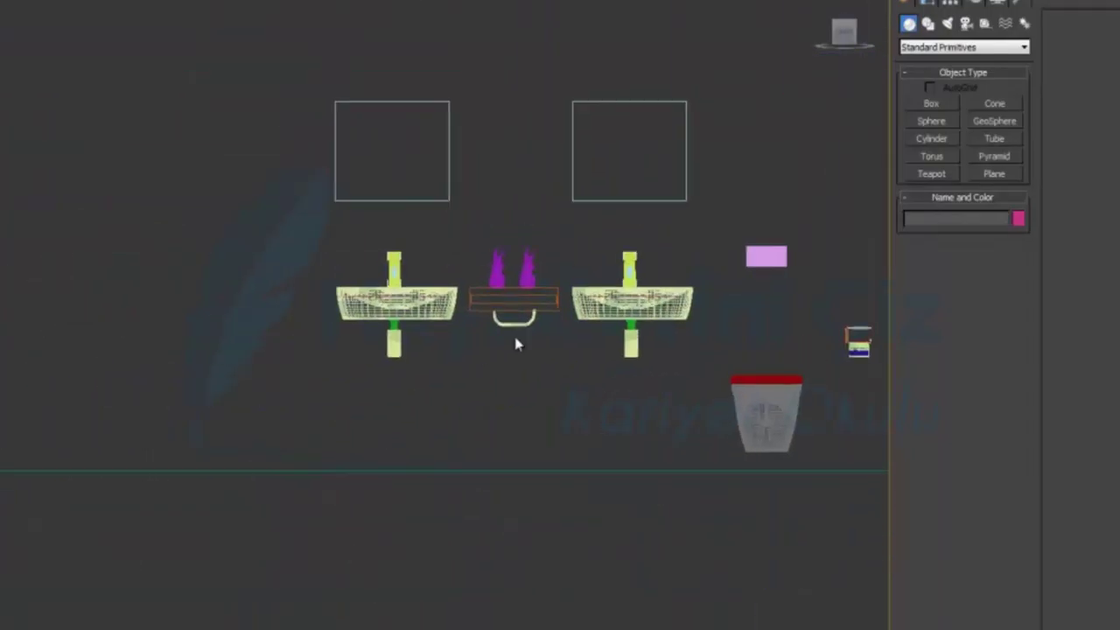
{"action": "scroll", "coordinate": [387, 370], "scroll_direction": "up", "scroll_amount": 5}
{"action": "middle_click_drag", "start_coordinate": [548, 383], "coordinate": [312, 388]}
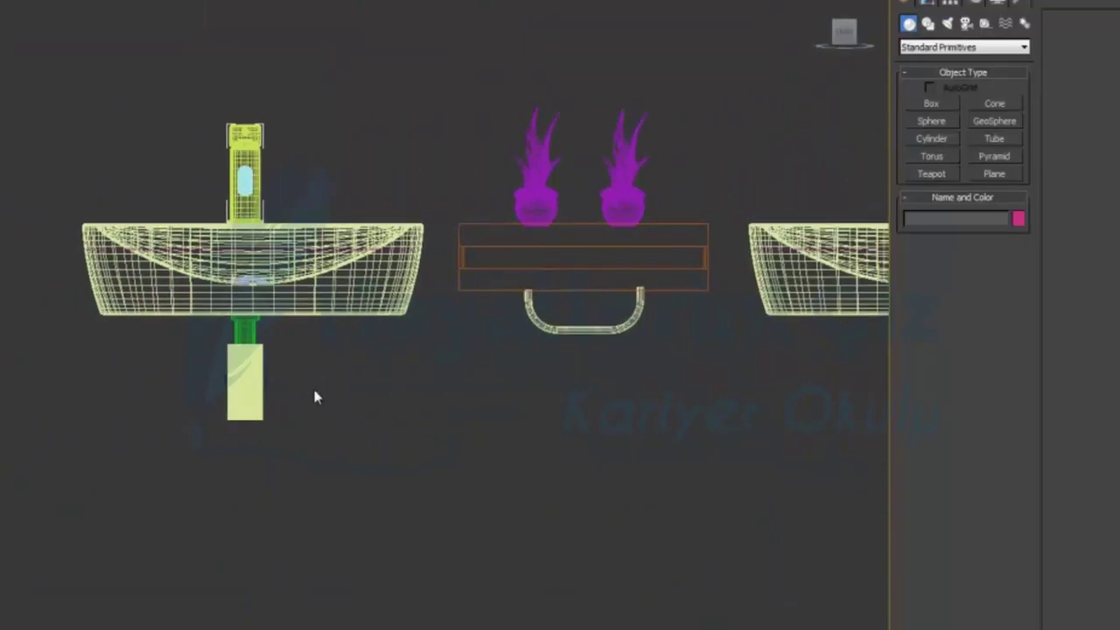
{"action": "scroll", "coordinate": [312, 393], "scroll_direction": "up", "scroll_amount": 3}
{"action": "scroll", "coordinate": [315, 396], "scroll_direction": "down", "scroll_amount": 2}
{"action": "middle_click_drag", "start_coordinate": [556, 391], "coordinate": [310, 419]}
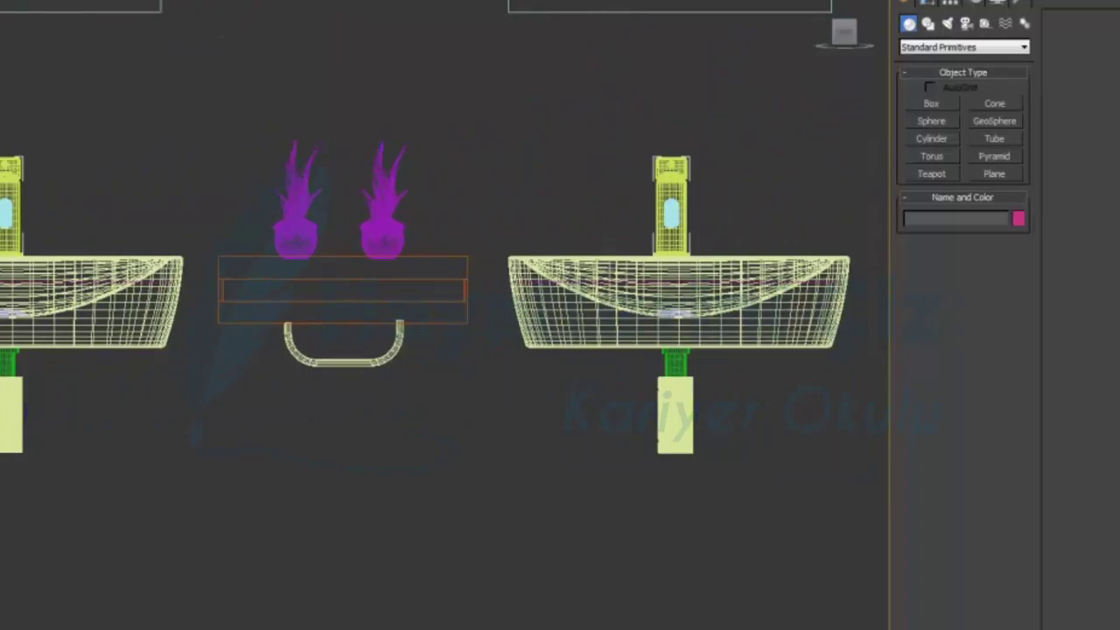
Maximize the Perspective view and pan across the sinks, mirrors, toilet and door.
{"action": "key", "text": "alt+w"}
{"action": "left_click", "coordinate": [740, 534]}
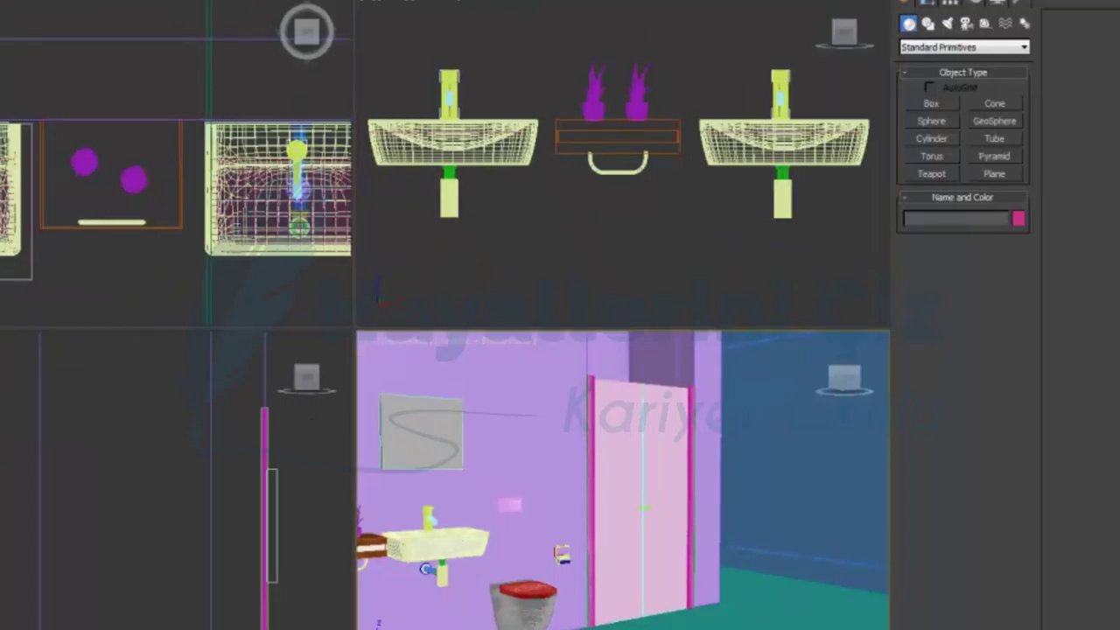
{"action": "key", "text": "alt+w"}
{"action": "middle_click_drag", "start_coordinate": [350, 525], "coordinate": [491, 518]}
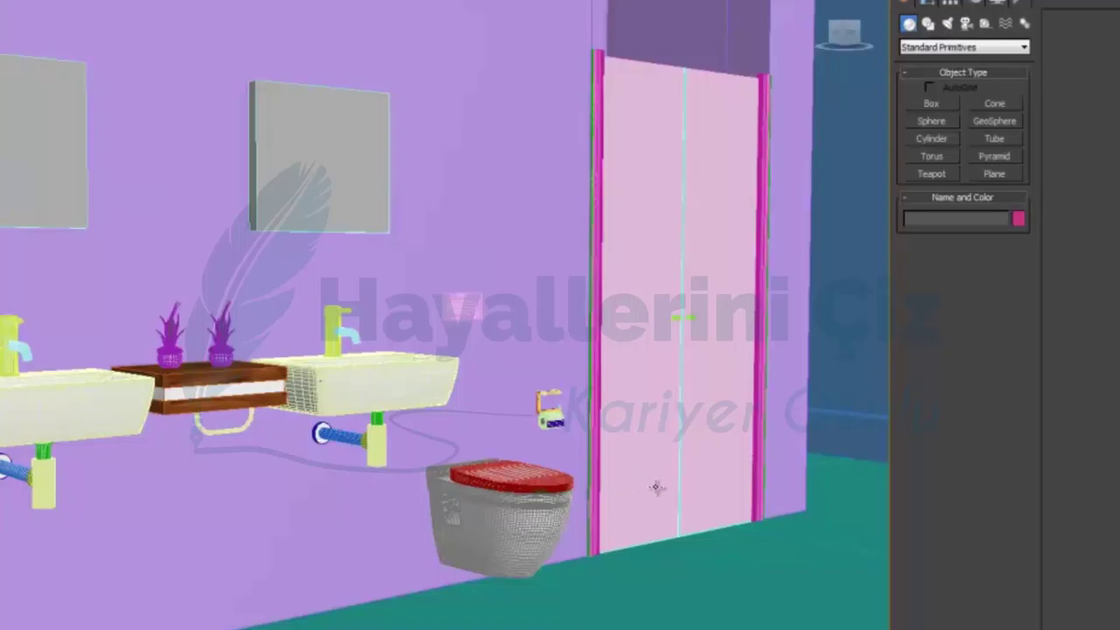
{"action": "middle_click_drag", "start_coordinate": [750, 510], "coordinate": [652, 493]}
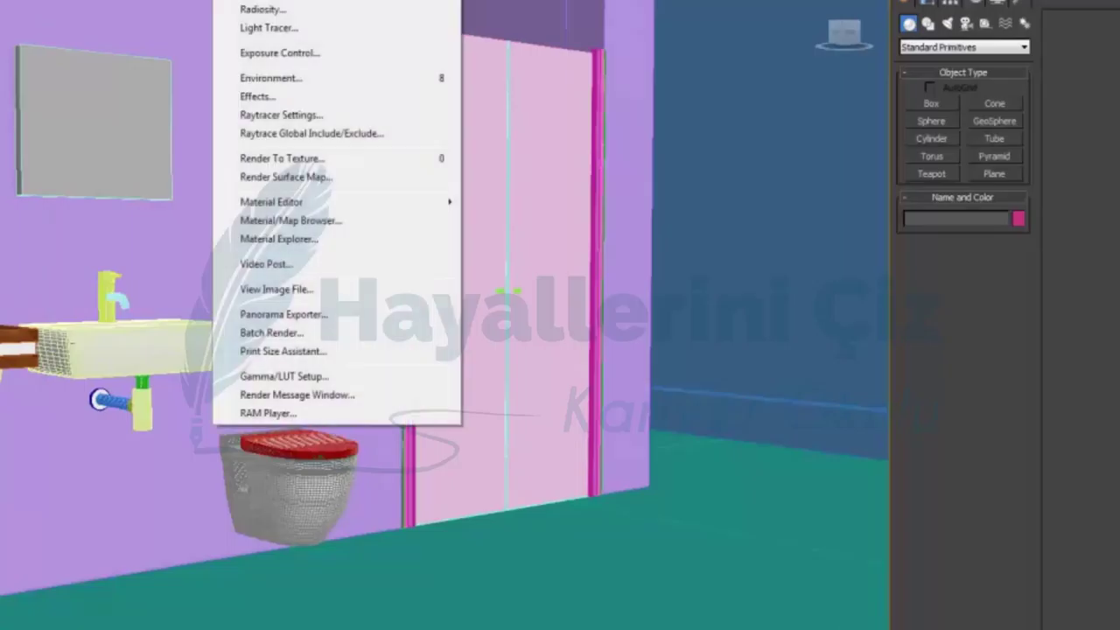
Make V-Ray the production renderer with the Catmull-Rom antialiasing filter.
{"action": "key", "text": "F10"}
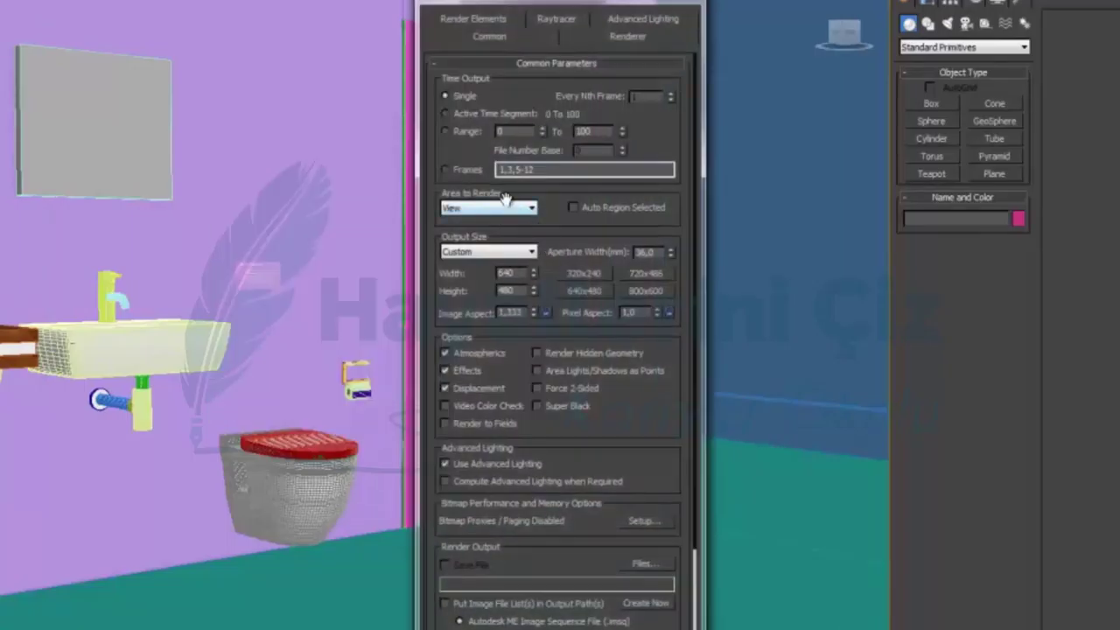
{"action": "left_click_drag", "start_coordinate": [571, 564], "coordinate": [574, 210]}
{"action": "scroll", "coordinate": [582, 618], "scroll_direction": "down", "scroll_amount": 3}
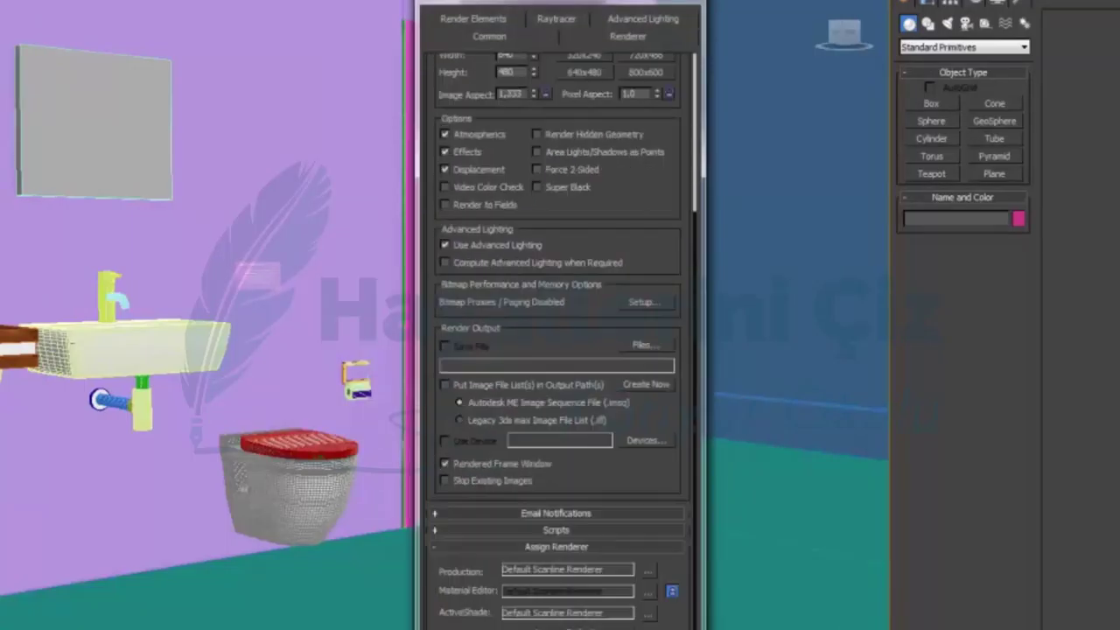
{"action": "left_click", "coordinate": [647, 571]}
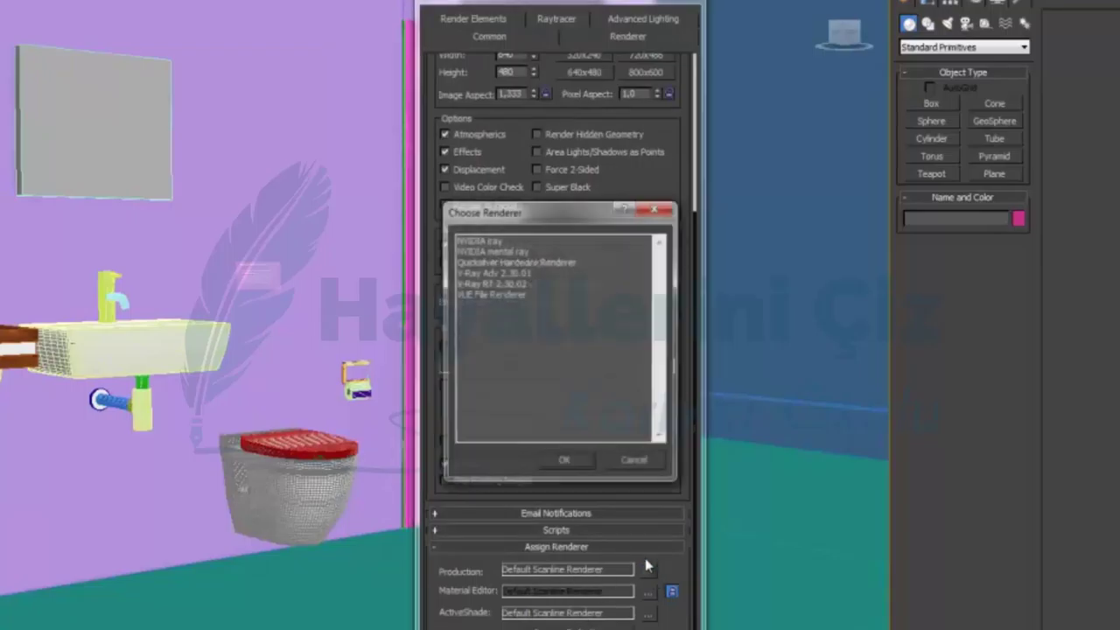
{"action": "double_click", "coordinate": [517, 273]}
{"action": "left_click", "coordinate": [510, 24]}
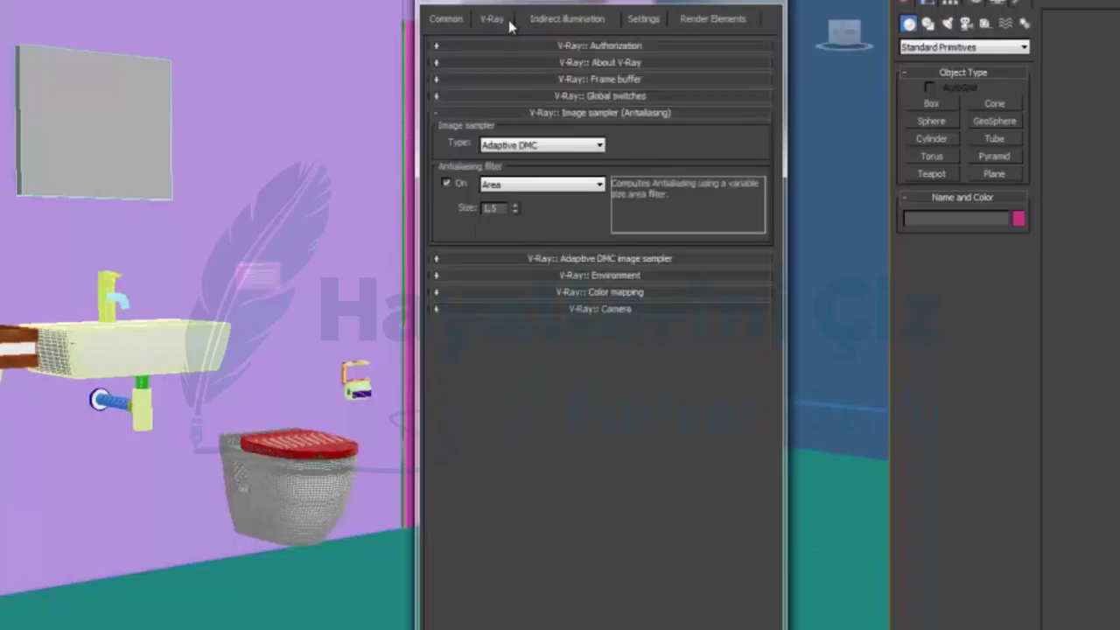
{"action": "left_click", "coordinate": [540, 186]}
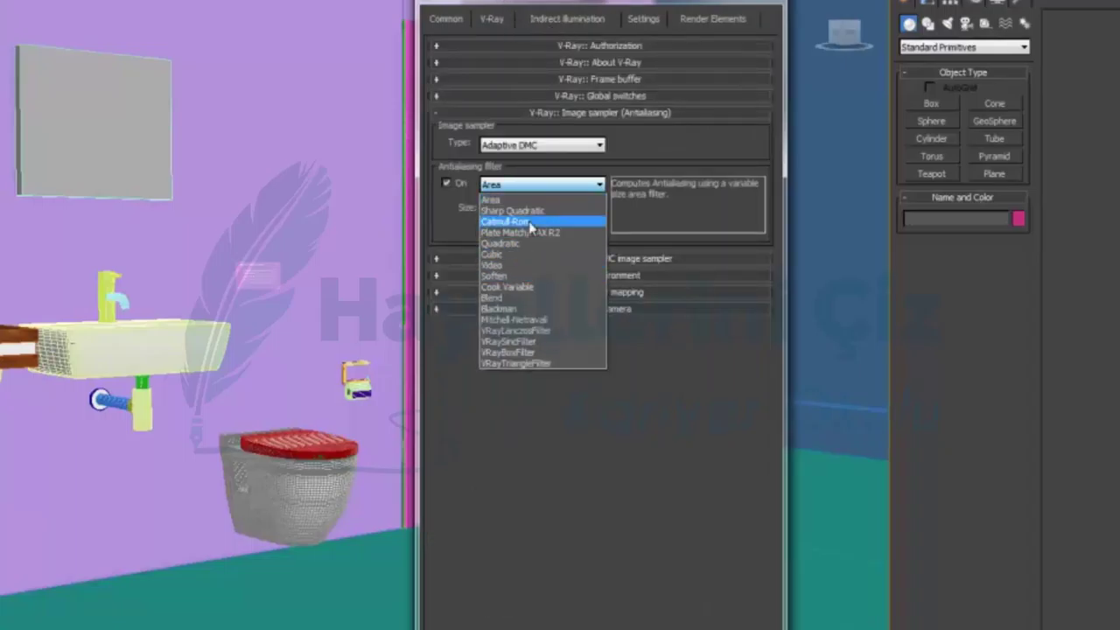
{"action": "left_click", "coordinate": [525, 224]}
Enable GI with a Very low irradiance map, calc phase display and detail enhancement.
{"action": "left_click", "coordinate": [621, 79]}
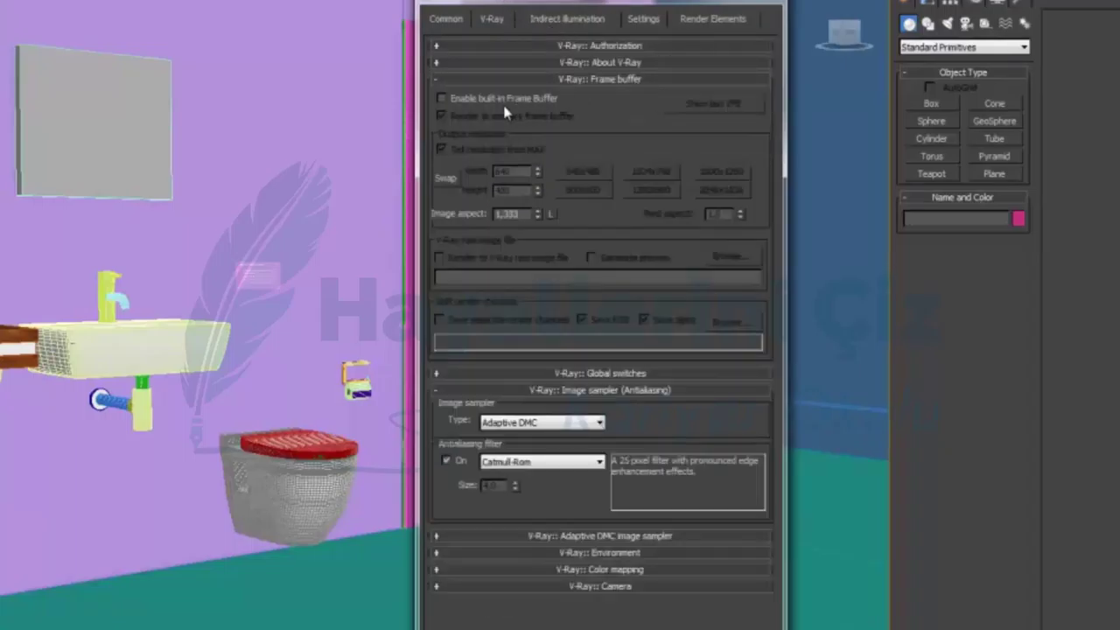
{"action": "left_click", "coordinate": [599, 80]}
{"action": "left_click", "coordinate": [569, 14]}
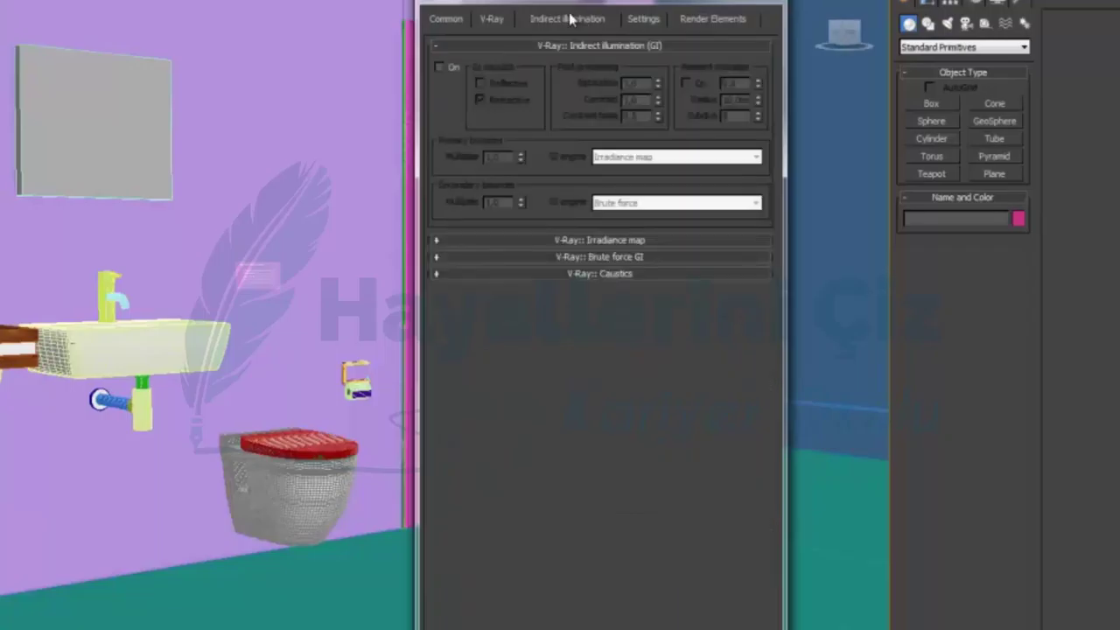
{"action": "left_click", "coordinate": [453, 68]}
{"action": "left_click", "coordinate": [599, 240]}
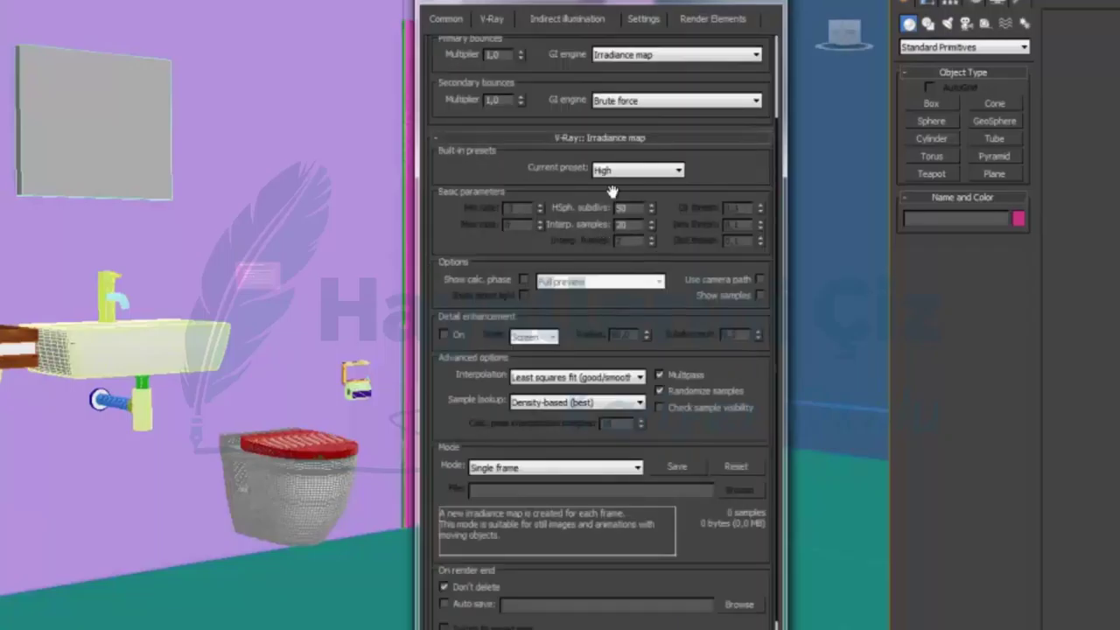
{"action": "left_click", "coordinate": [614, 172]}
{"action": "left_click", "coordinate": [618, 195]}
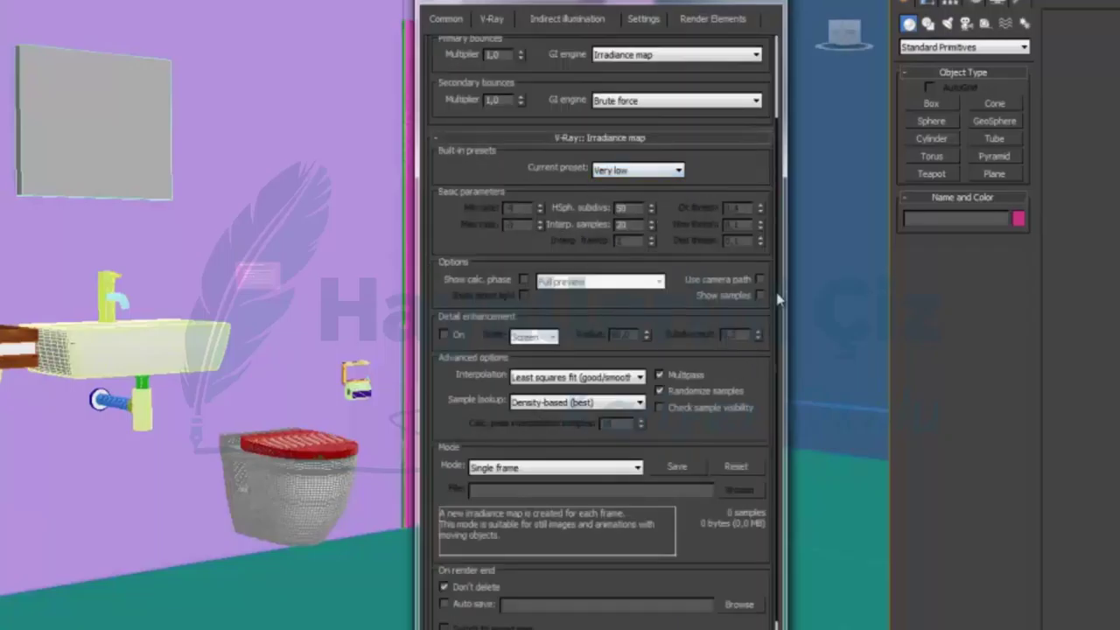
{"action": "left_click", "coordinate": [523, 279]}
{"action": "left_click", "coordinate": [443, 334]}
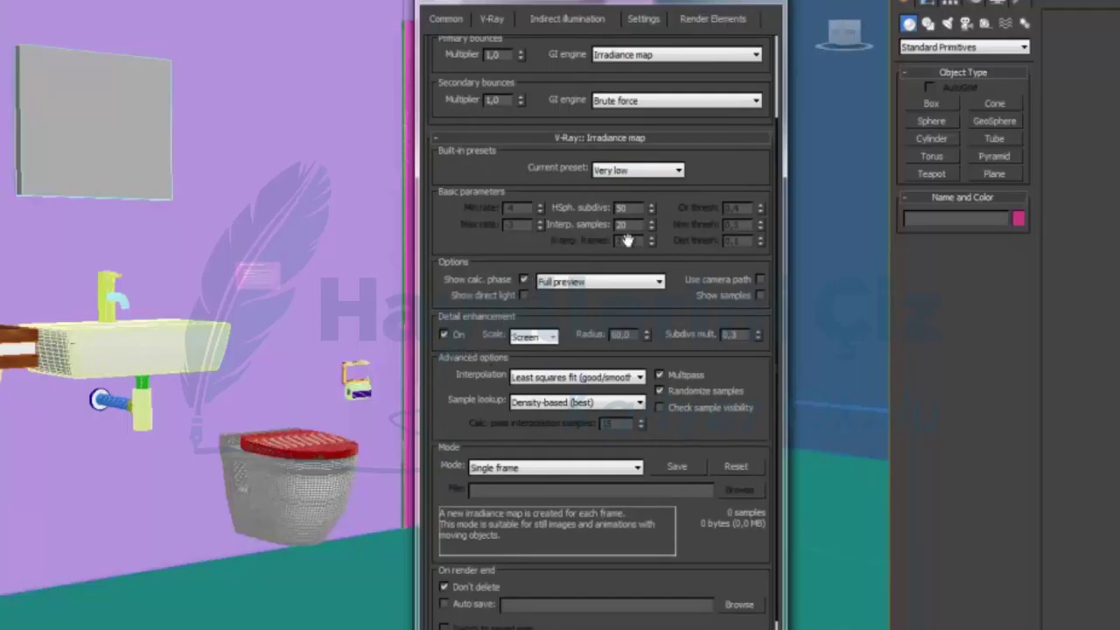
Use Light cache for secondary bounces with 20 subdivisions.
{"action": "left_click", "coordinate": [665, 101]}
{"action": "left_click", "coordinate": [643, 151]}
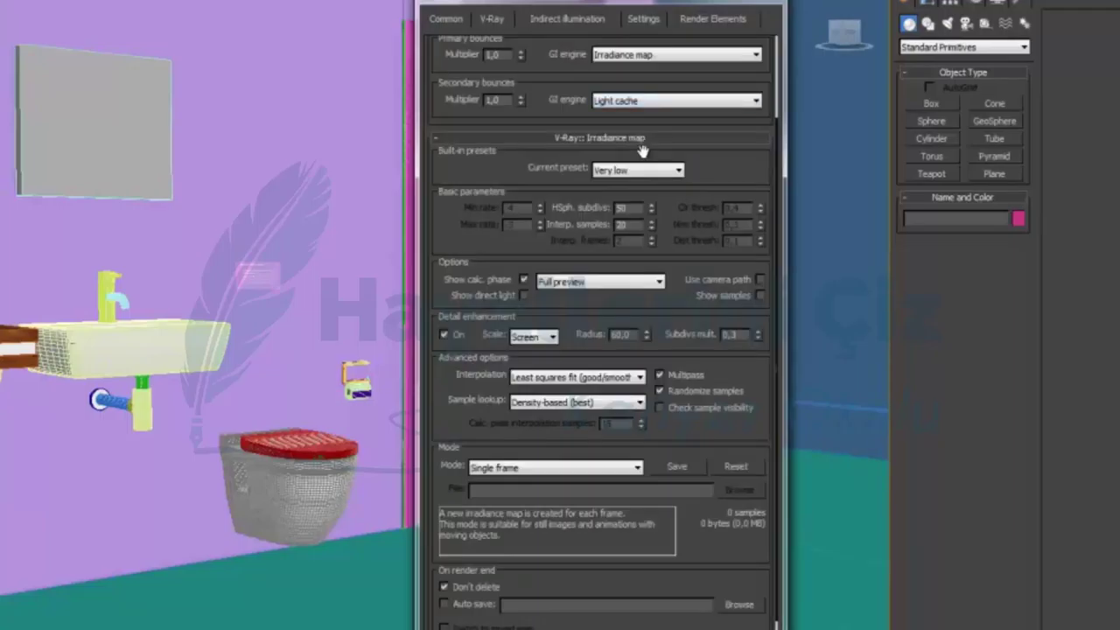
{"action": "scroll", "coordinate": [560, 547], "scroll_direction": "down", "scroll_amount": 2}
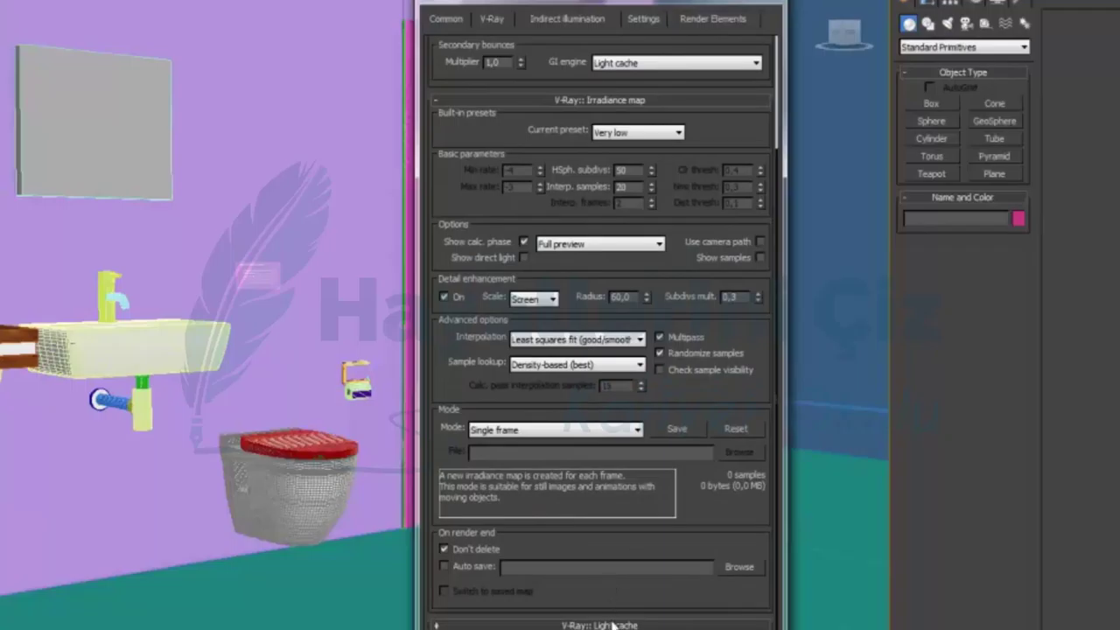
{"action": "left_click", "coordinate": [612, 625]}
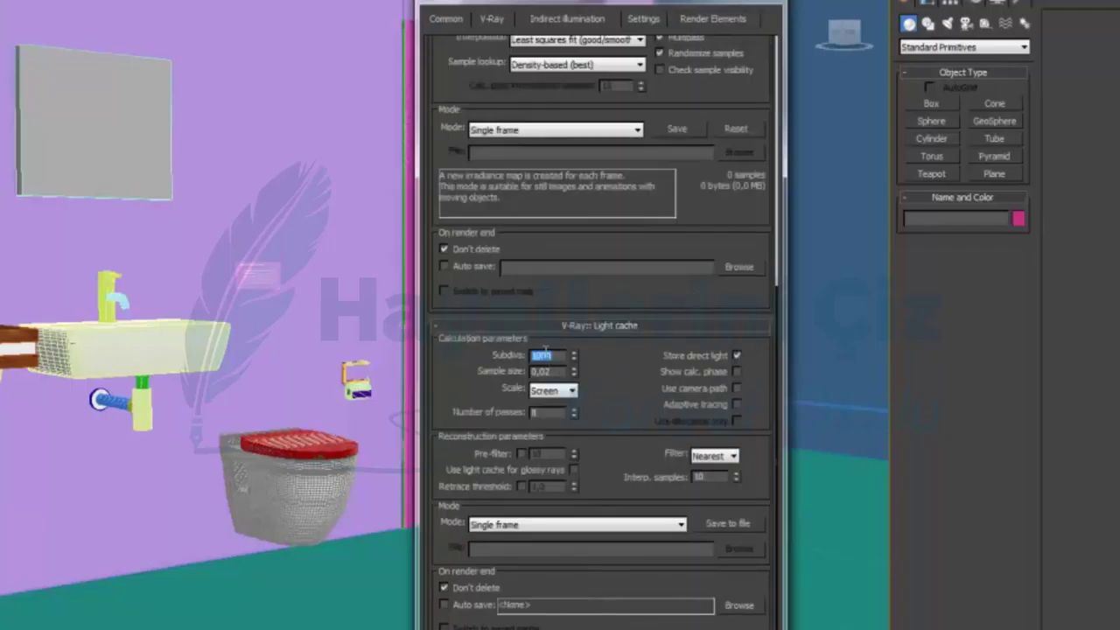
{"action": "left_click", "coordinate": [70, 344]}
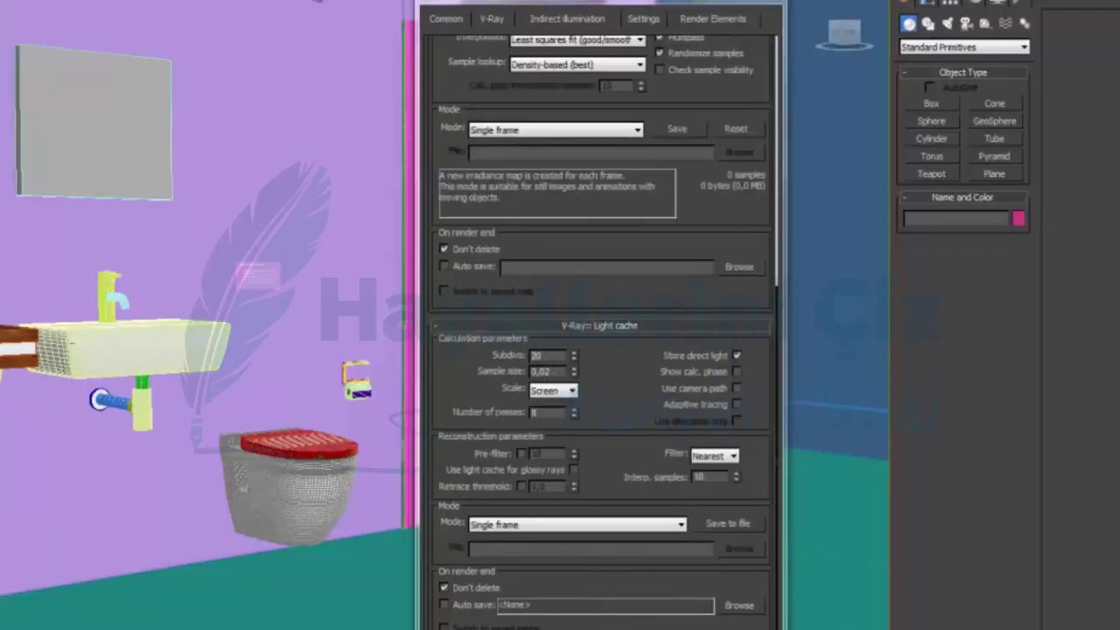
{"action": "scroll", "coordinate": [337, 323], "scroll_direction": "down", "scroll_amount": 2}
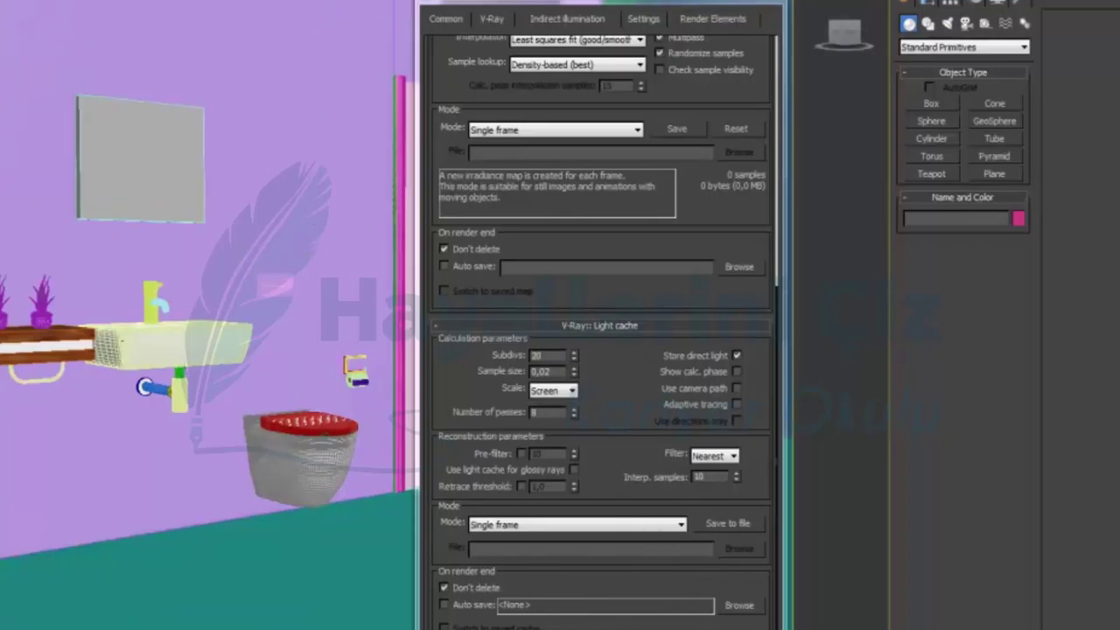
Render a test image of the bathroom, then close the render windows.
{"action": "key", "text": "shift+q"}
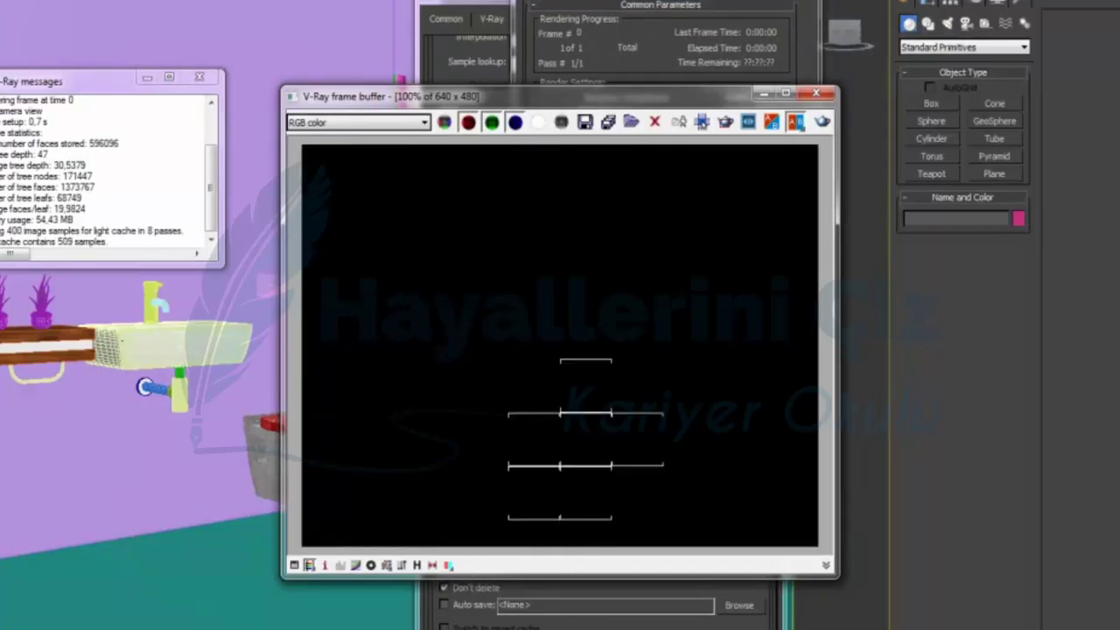
{"action": "left_click", "coordinate": [815, 93]}
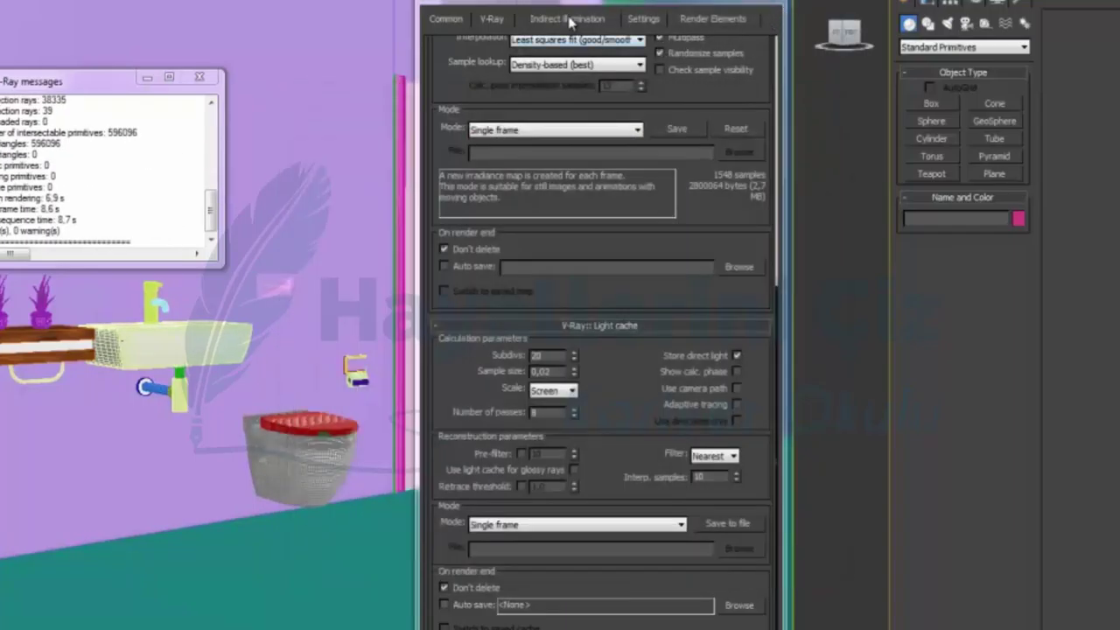
{"action": "left_click", "coordinate": [770, 3]}
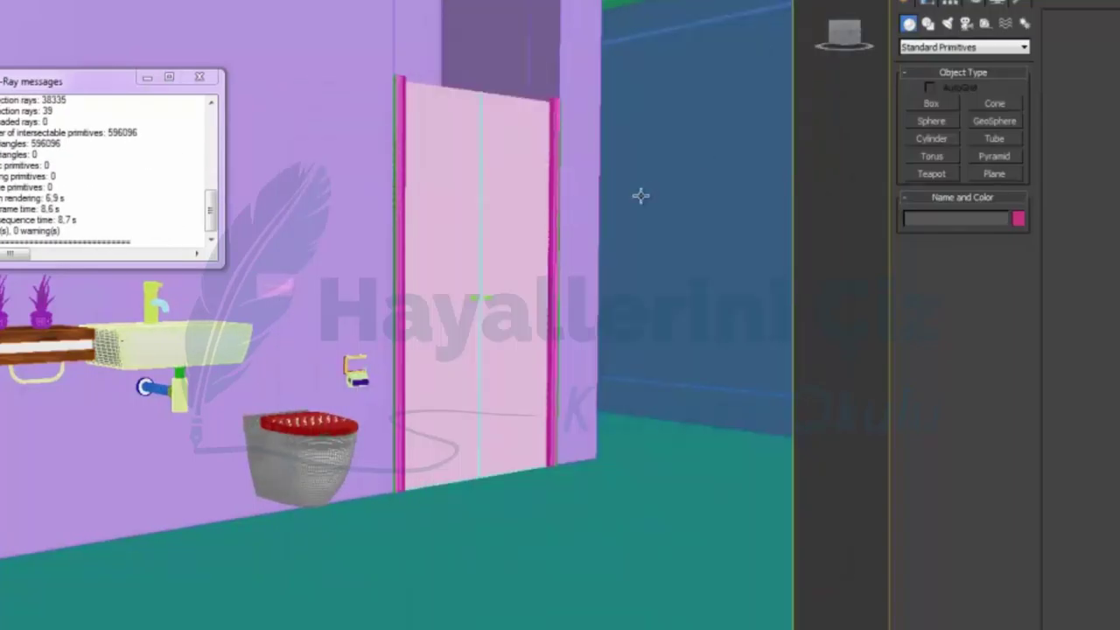
Rename a material slot to 'light' and convert it to a VRayLightMtl.
{"action": "key", "text": "m"}
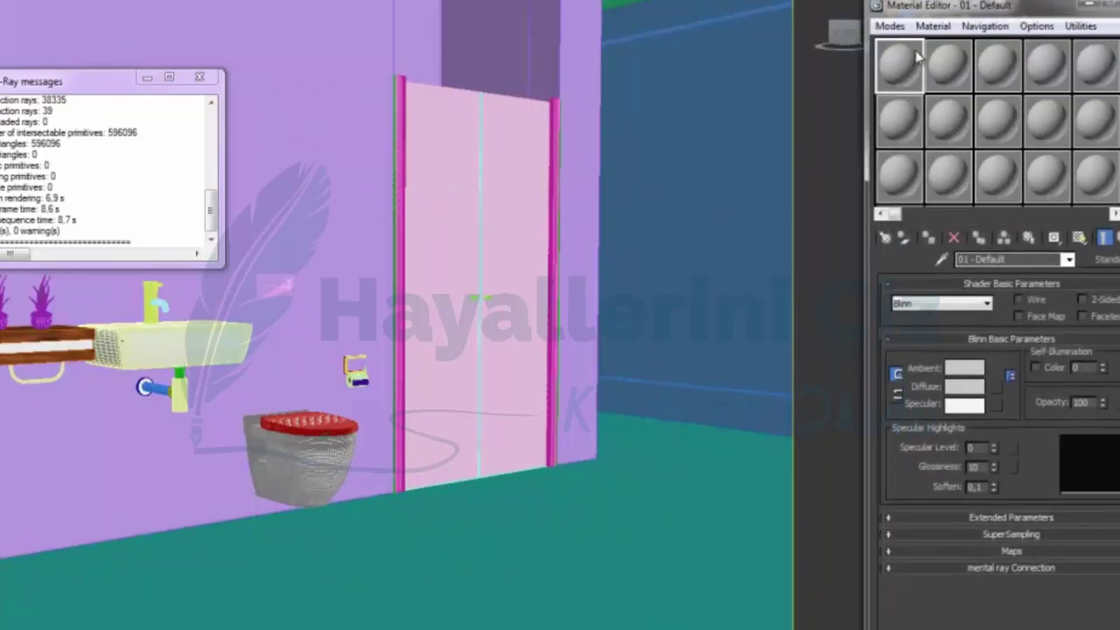
{"action": "left_click_drag", "start_coordinate": [1006, 259], "coordinate": [925, 254]}
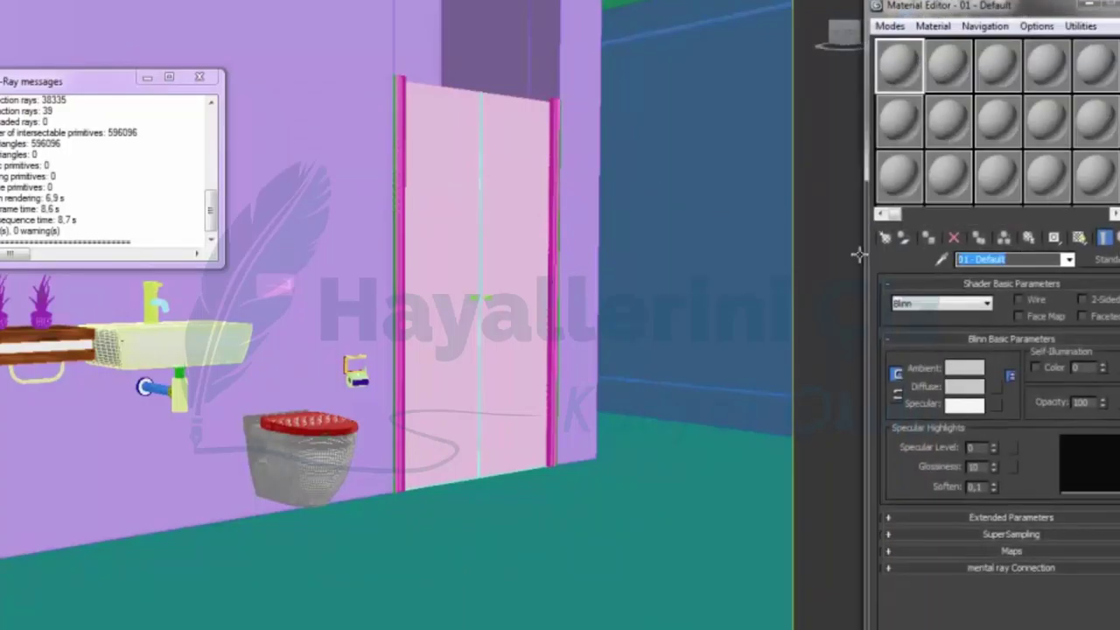
{"action": "key", "text": "BackSpace"}
{"action": "type", "text": "light-1"}
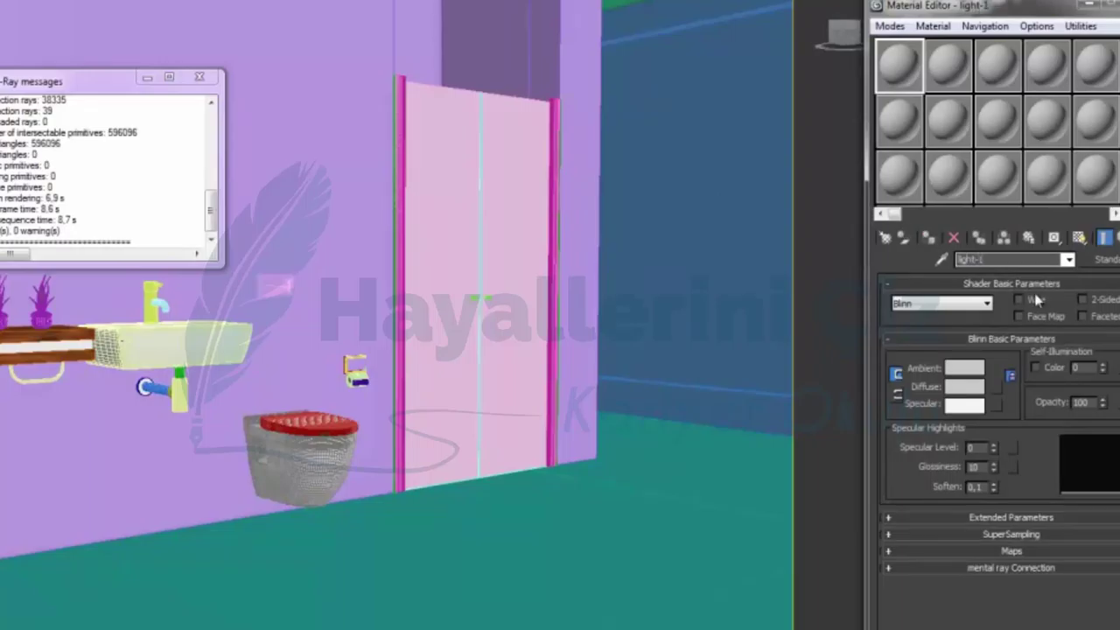
{"action": "left_click", "coordinate": [1104, 259]}
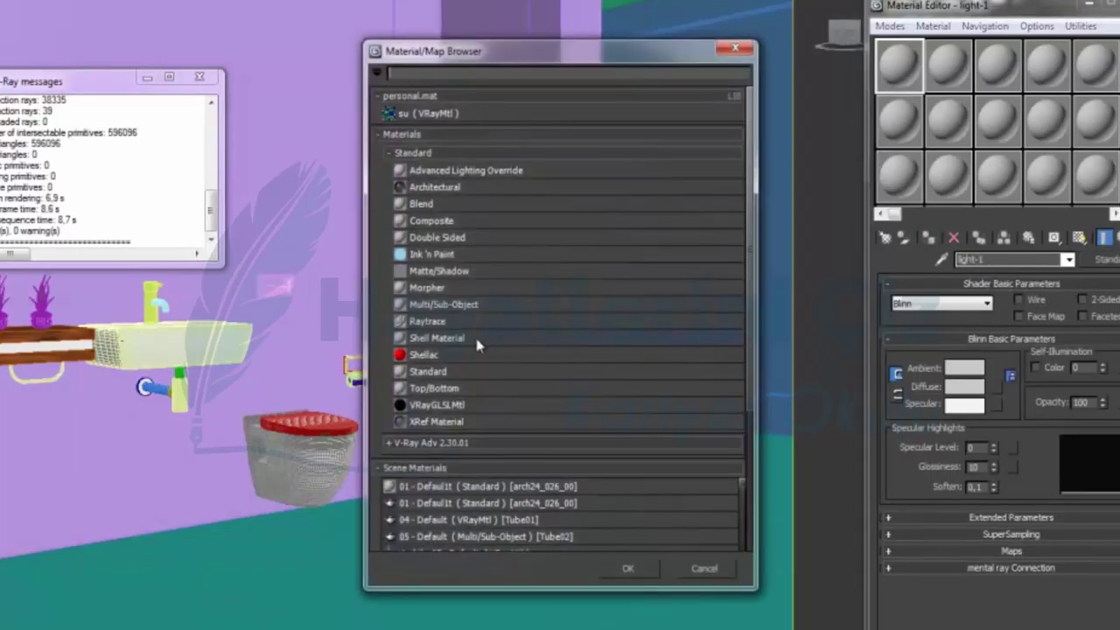
{"action": "left_click", "coordinate": [477, 152]}
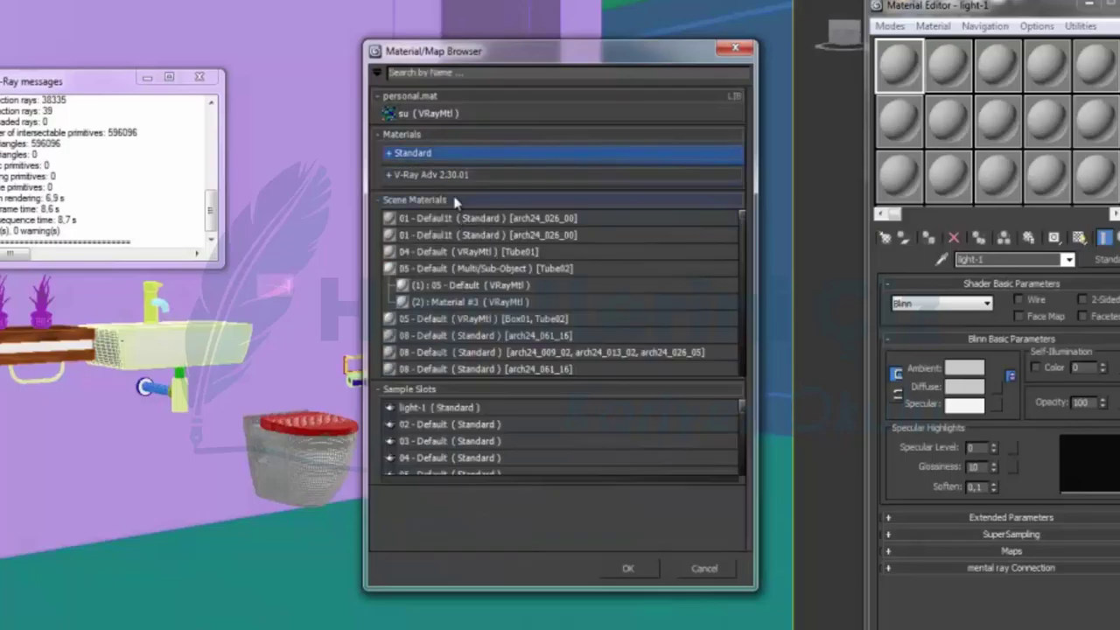
{"action": "left_click", "coordinate": [454, 176]}
{"action": "left_click", "coordinate": [436, 310]}
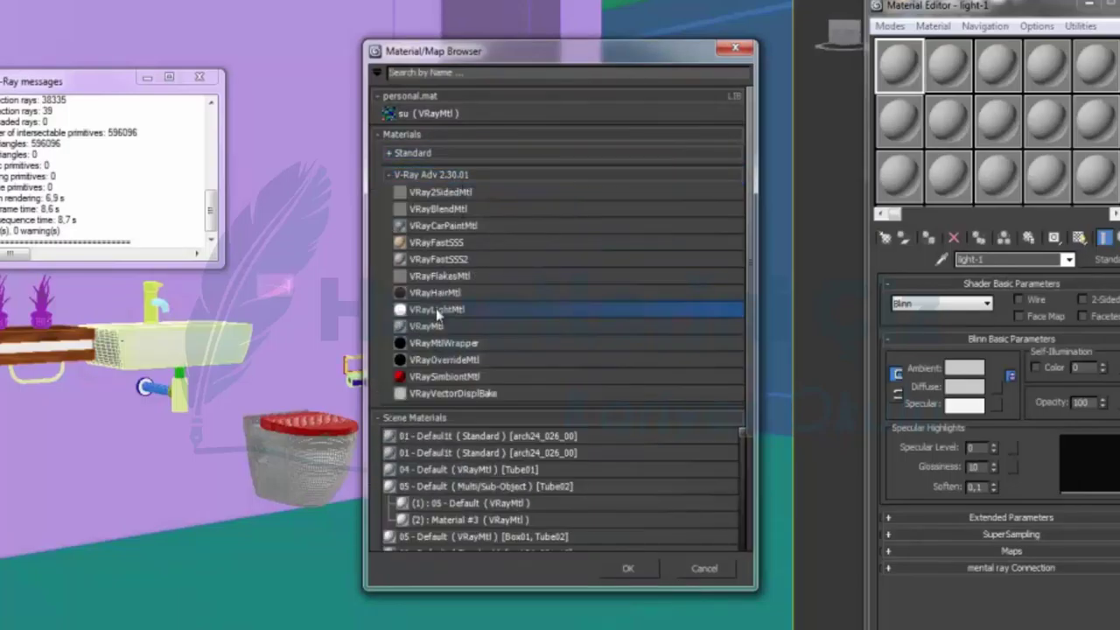
{"action": "left_click", "coordinate": [641, 568]}
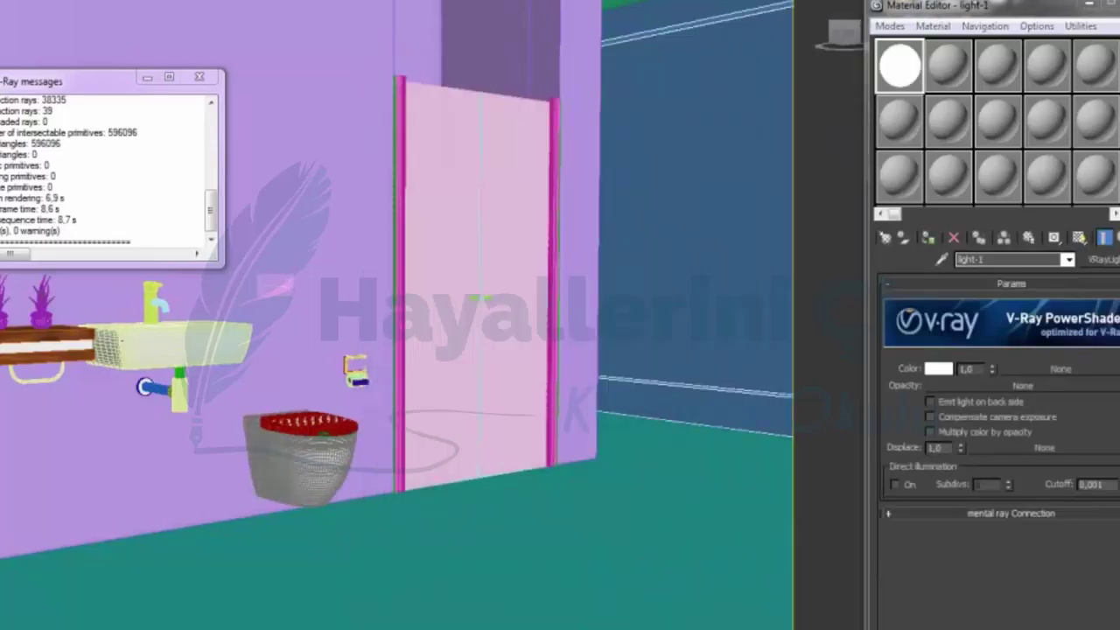
Assign the light material to Box001's wall panel polygon and render the scene.
{"action": "left_click_drag", "start_coordinate": [968, 9], "coordinate": [167, 17]}
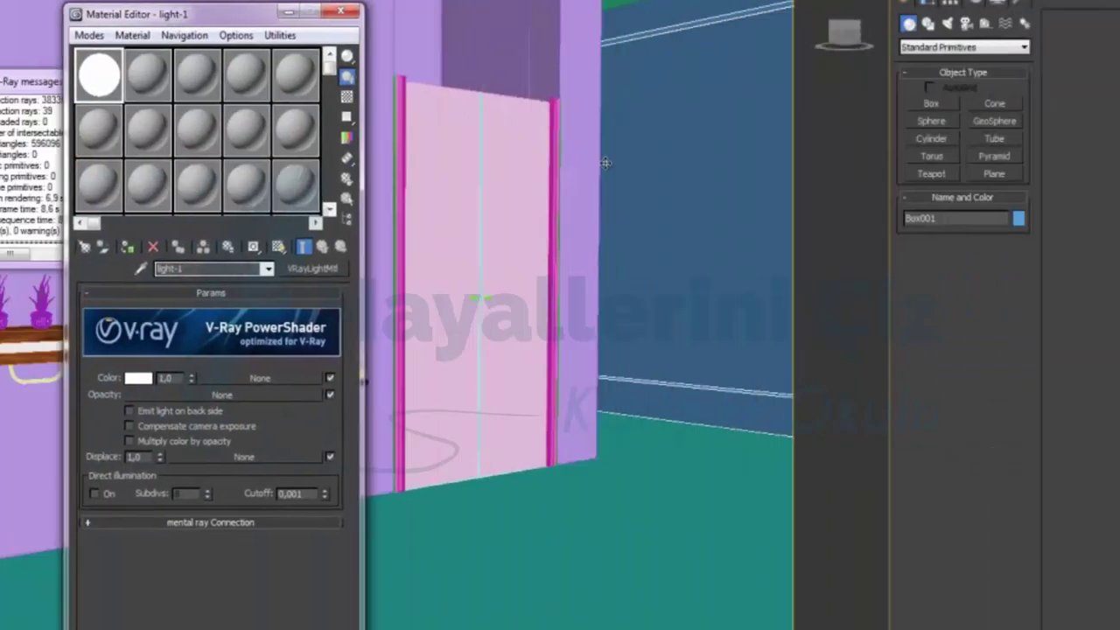
{"action": "left_click", "coordinate": [929, 22]}
{"action": "left_click", "coordinate": [979, 232]}
{"action": "left_click", "coordinate": [762, 234]}
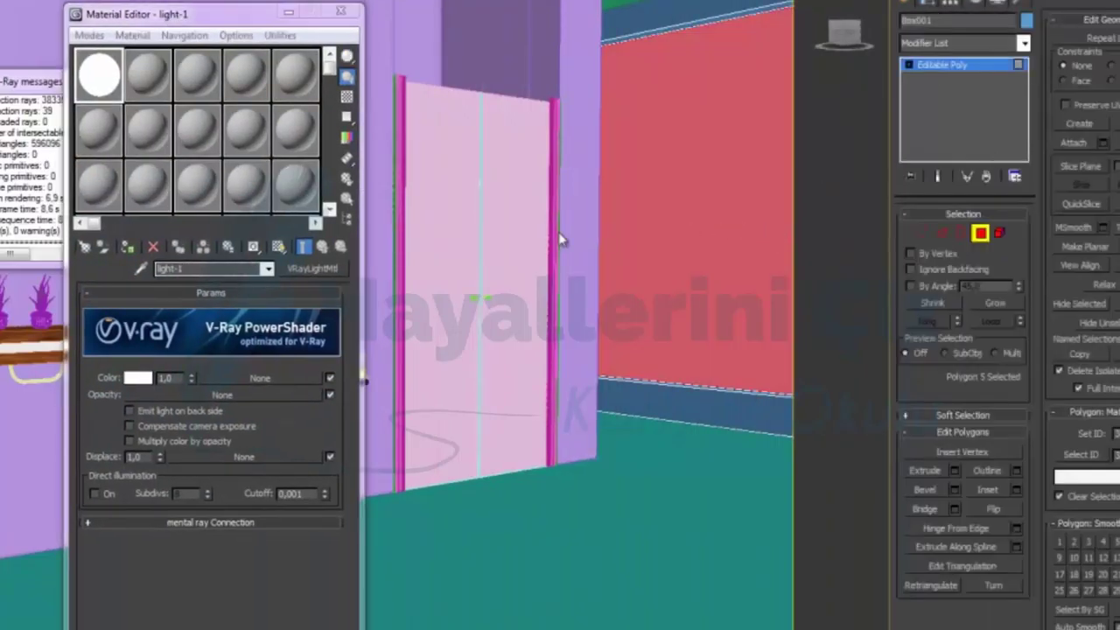
{"action": "left_click", "coordinate": [126, 246]}
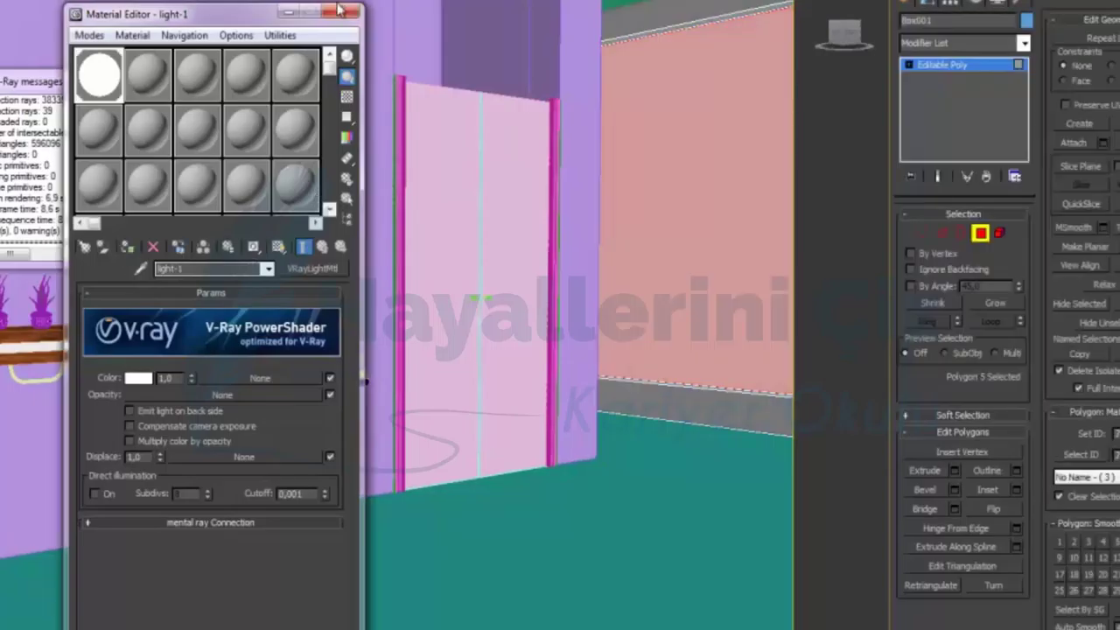
{"action": "left_click", "coordinate": [979, 233]}
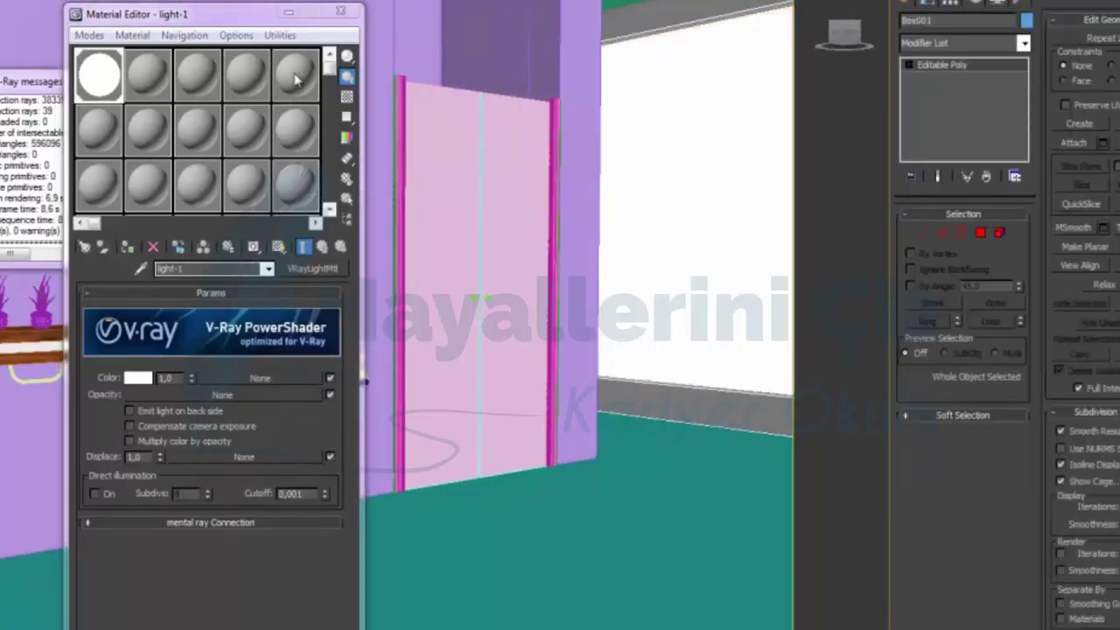
{"action": "left_click", "coordinate": [289, 11]}
{"action": "key", "text": "shift+q"}
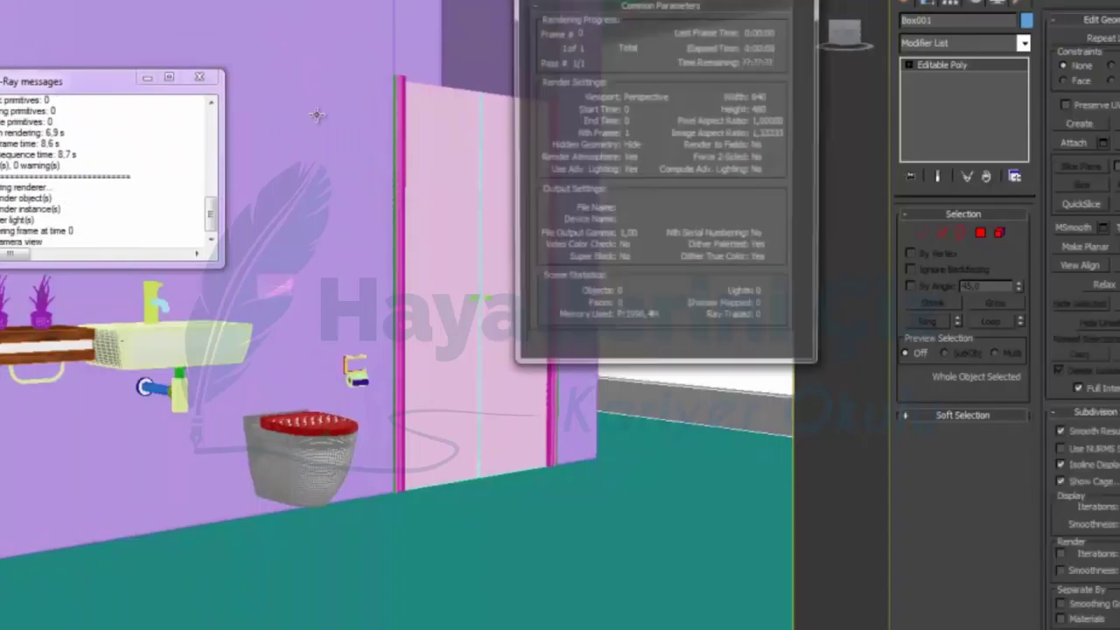
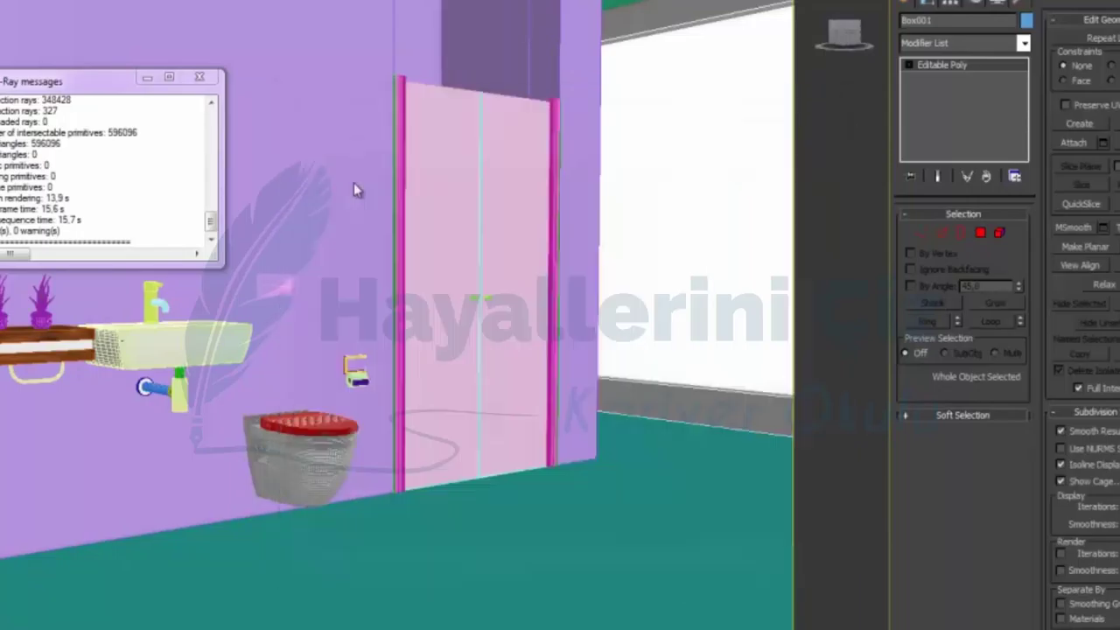
Close the V-Ray messages log.
{"action": "left_click", "coordinate": [199, 77]}
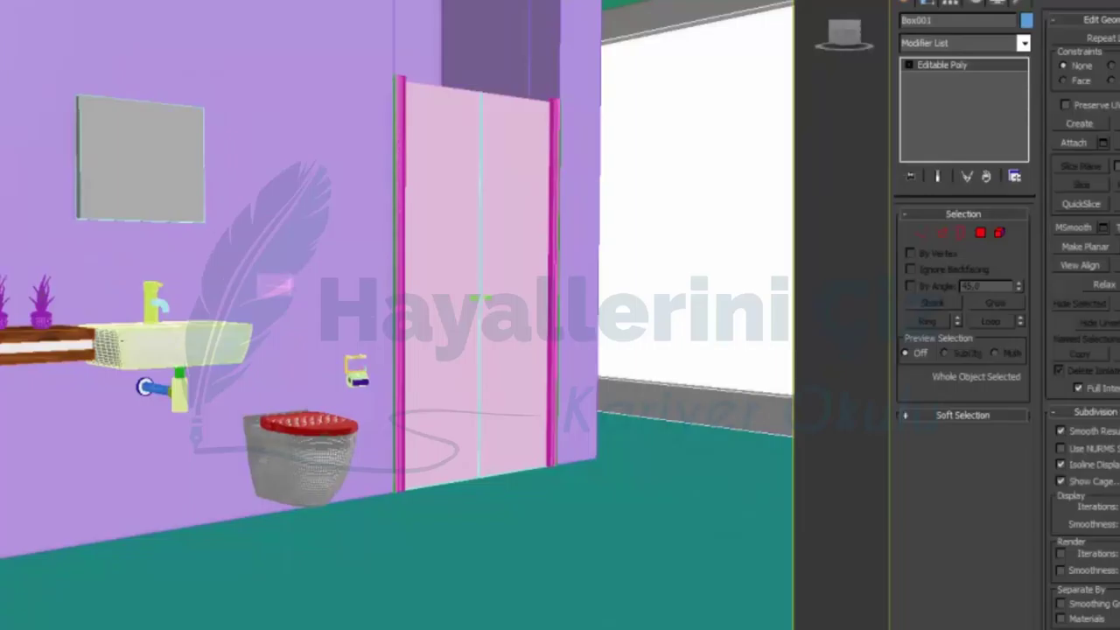
{"action": "key", "text": "alt+f"}
{"action": "key", "text": "Escape"}
Open the Material Editor on the unused 02 - Default slot, moved to the right of the scene.
{"action": "key", "text": "m"}
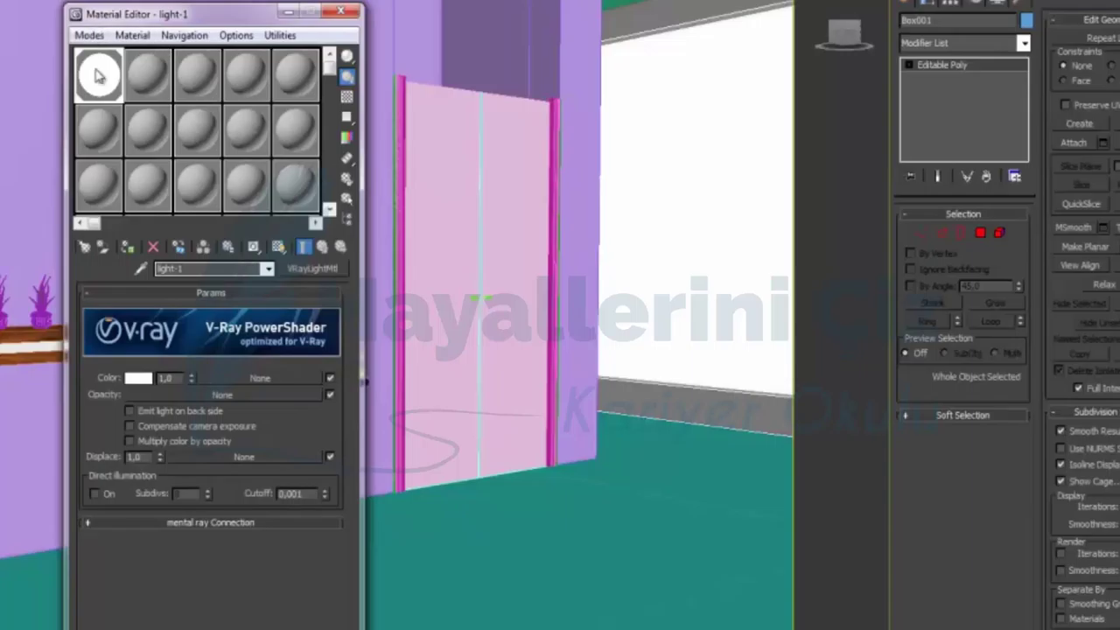
{"action": "left_click", "coordinate": [84, 247]}
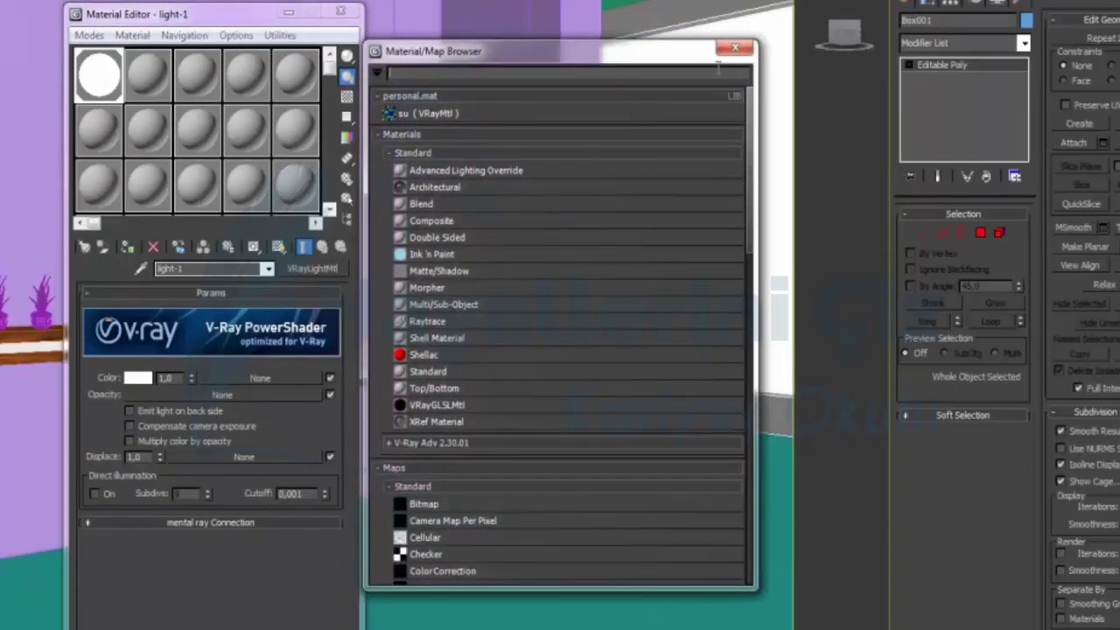
{"action": "left_click", "coordinate": [735, 48]}
{"action": "left_click", "coordinate": [339, 12]}
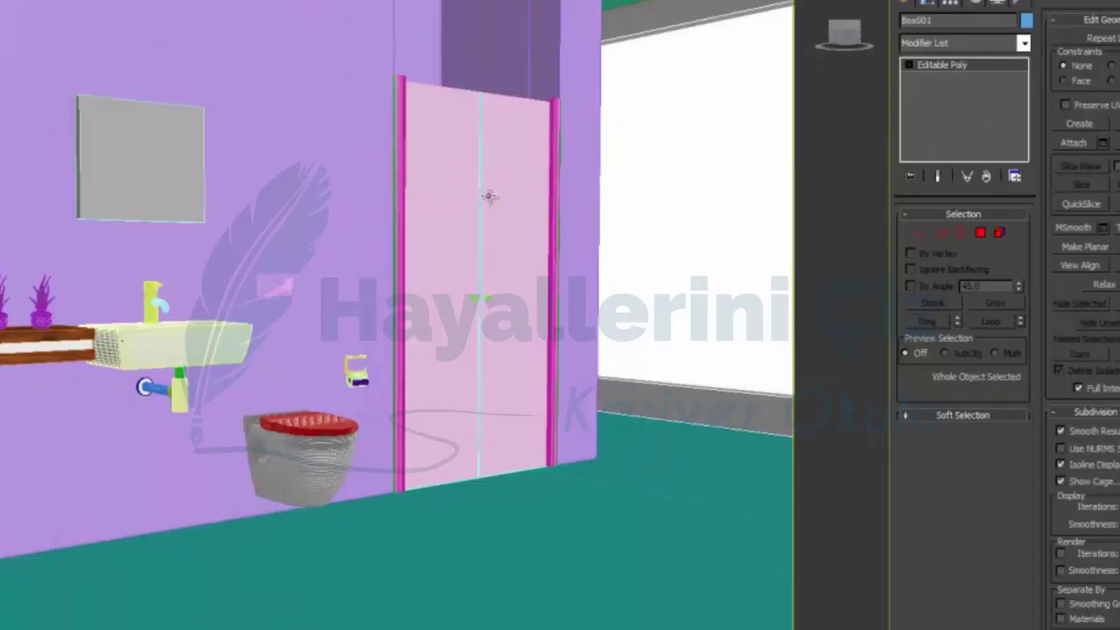
{"action": "key", "text": "m"}
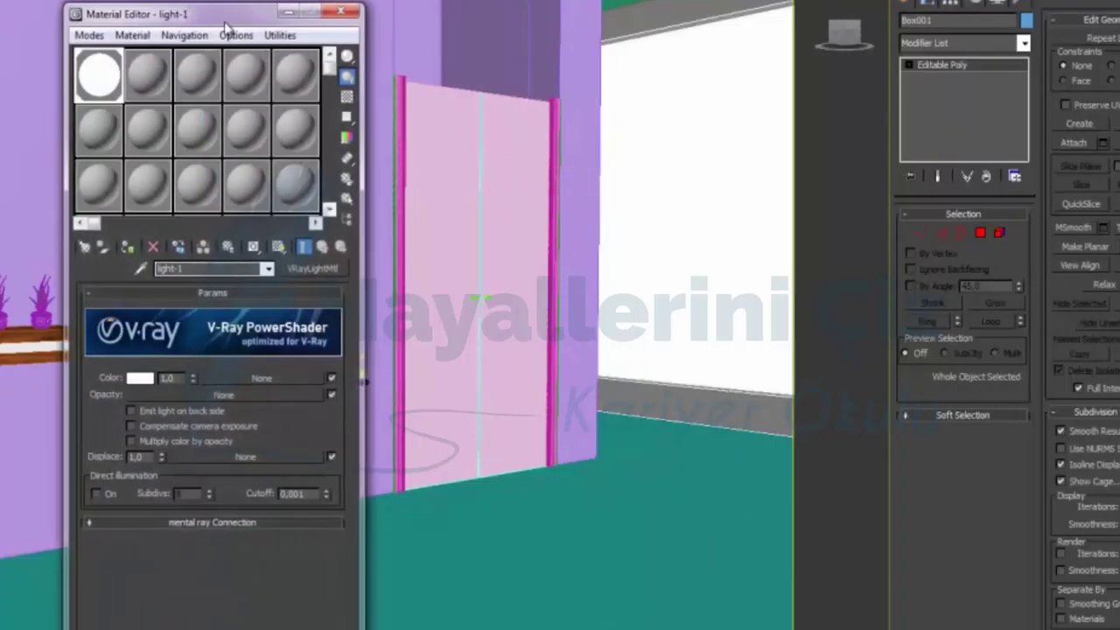
{"action": "left_click", "coordinate": [147, 77]}
{"action": "left_click_drag", "start_coordinate": [222, 19], "coordinate": [775, 17]}
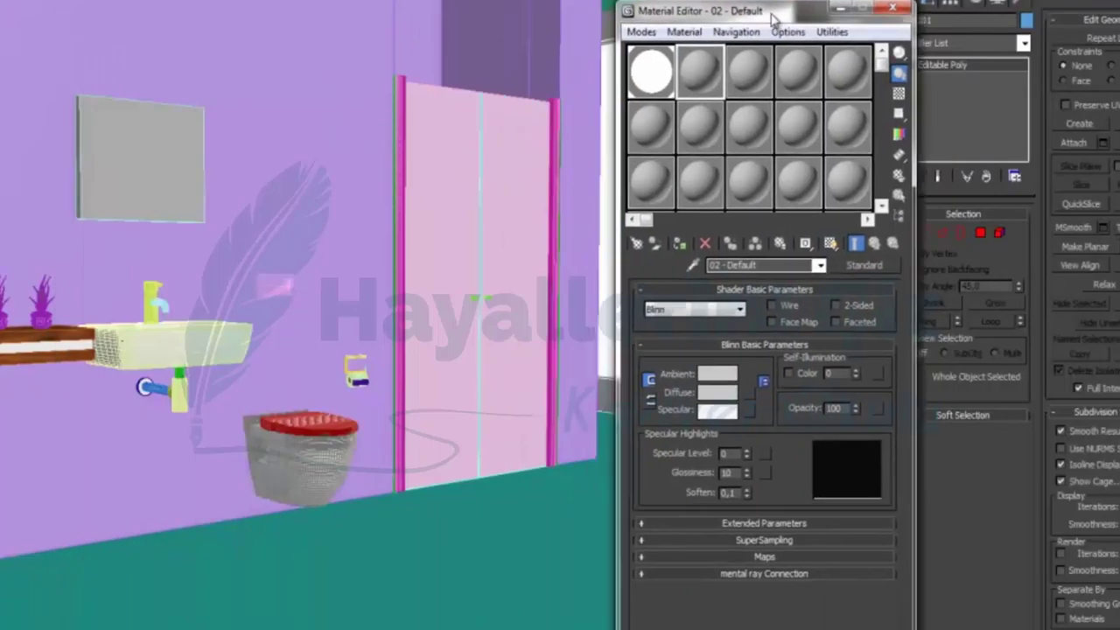
Rename the second material to floor-1 and make it a VRayMtl.
{"action": "left_click", "coordinate": [735, 265]}
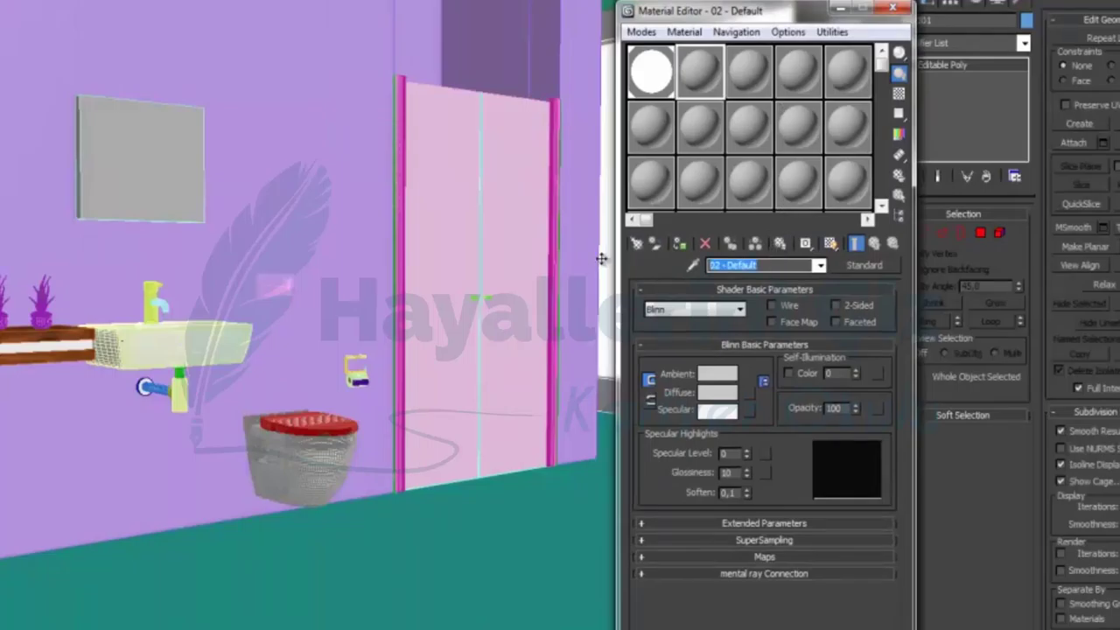
{"action": "type", "text": "floor-1"}
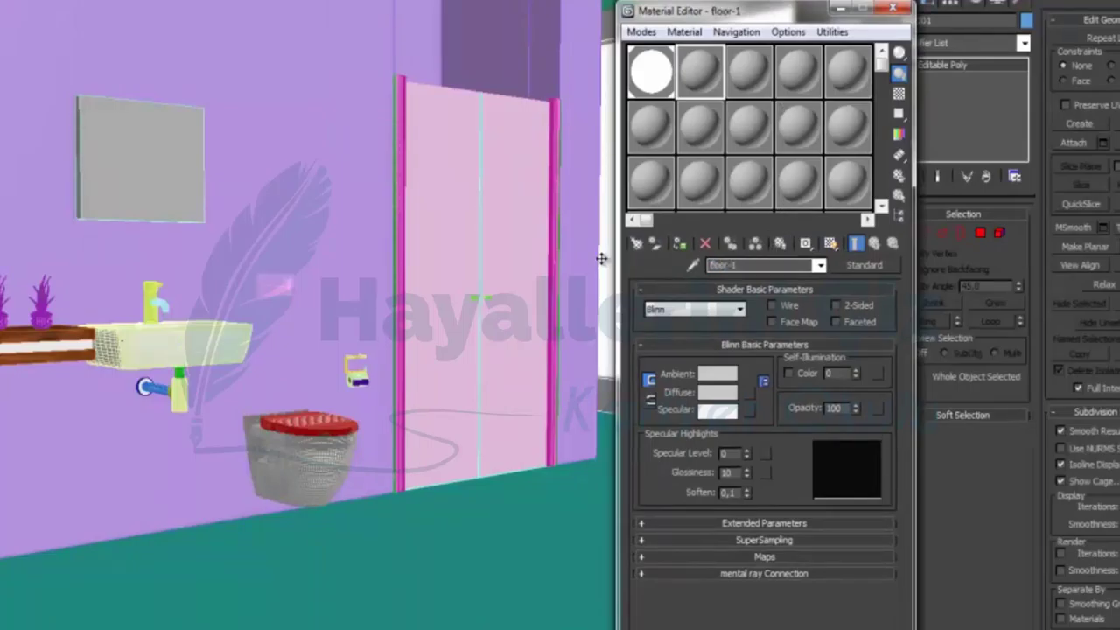
{"action": "left_click", "coordinate": [864, 265]}
{"action": "left_click", "coordinate": [433, 426]}
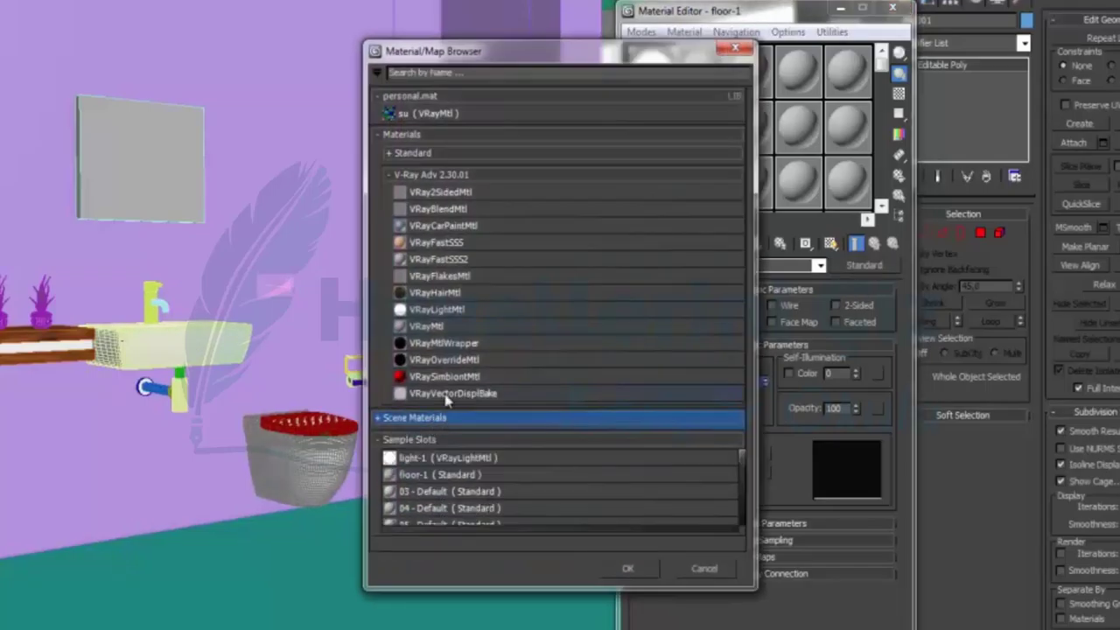
{"action": "double_click", "coordinate": [433, 326]}
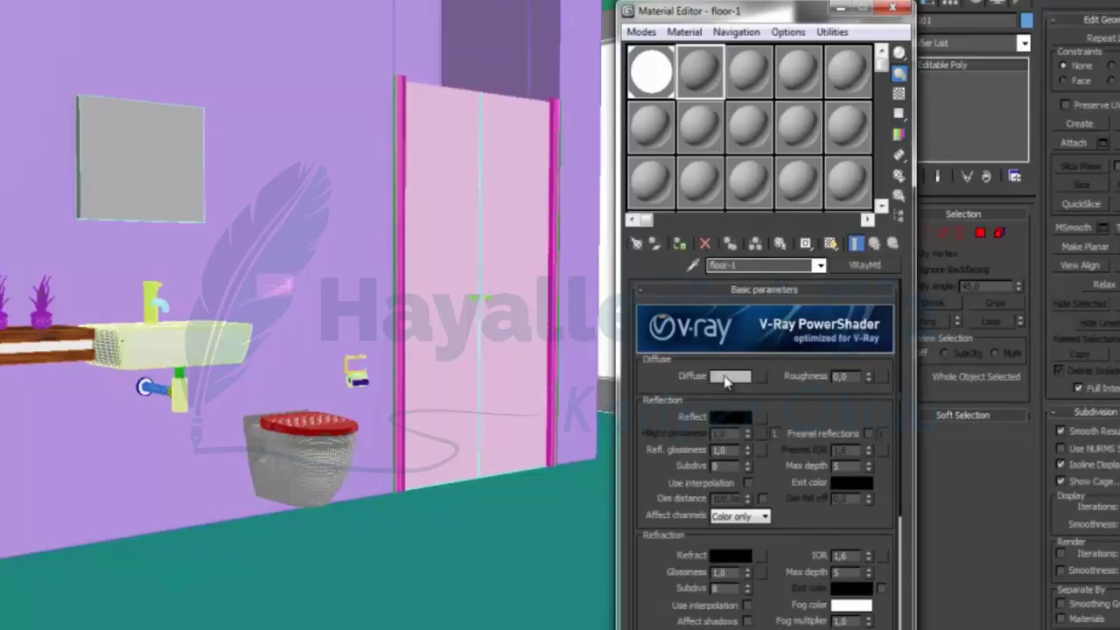
Put a Tiles map in the floor-1 diffuse slot.
{"action": "left_click", "coordinate": [761, 377]}
{"action": "left_click", "coordinate": [451, 503]}
{"action": "scroll", "coordinate": [450, 503], "scroll_direction": "down", "scroll_amount": 4}
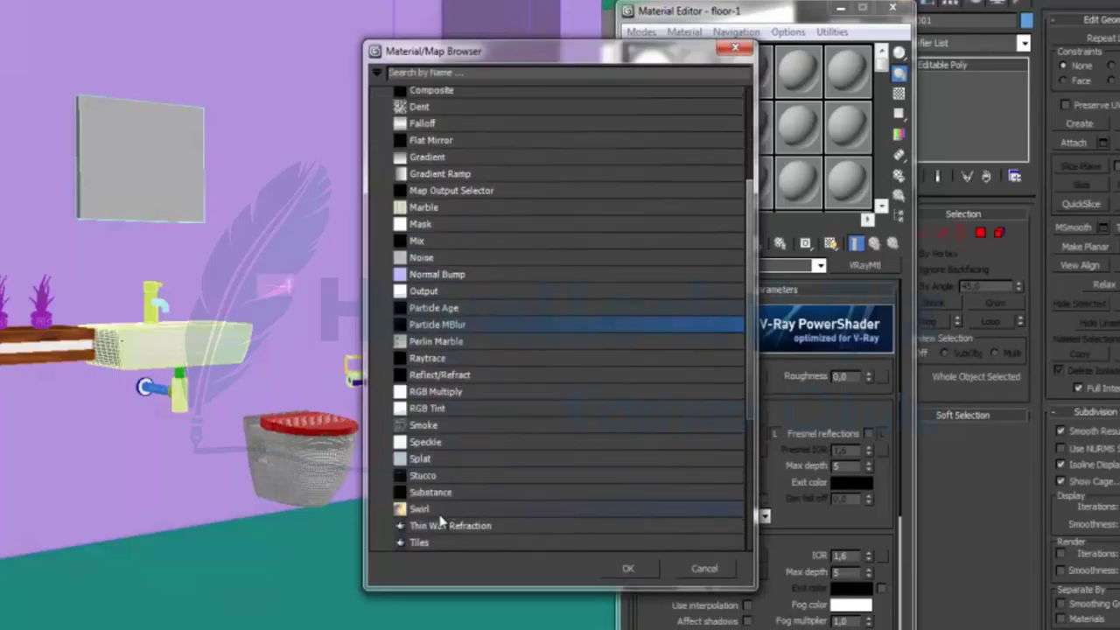
{"action": "scroll", "coordinate": [441, 516], "scroll_direction": "down", "scroll_amount": 2}
{"action": "double_click", "coordinate": [424, 422]}
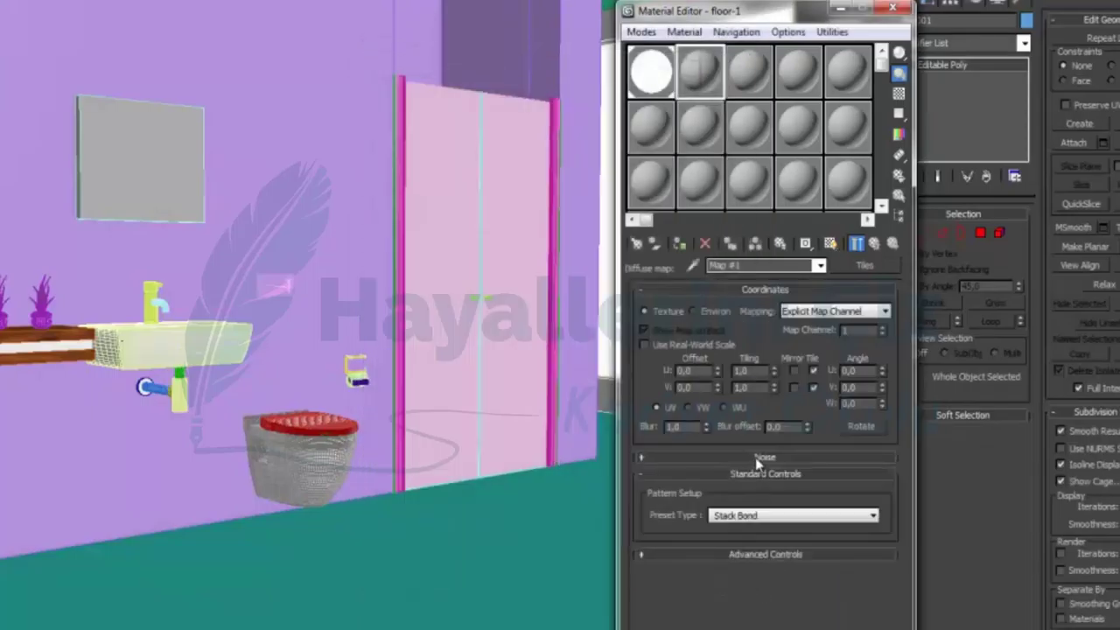
Assign floor-1 to the floor plane and show its tiles in the viewport.
{"action": "left_click", "coordinate": [542, 560]}
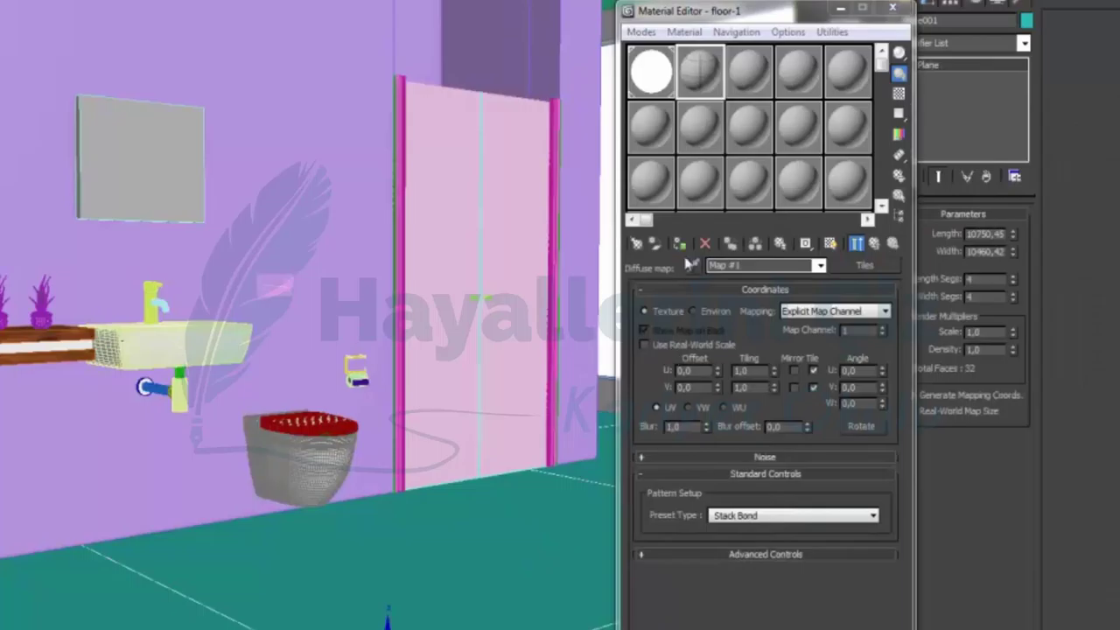
{"action": "left_click", "coordinate": [678, 243]}
{"action": "left_click", "coordinate": [829, 244]}
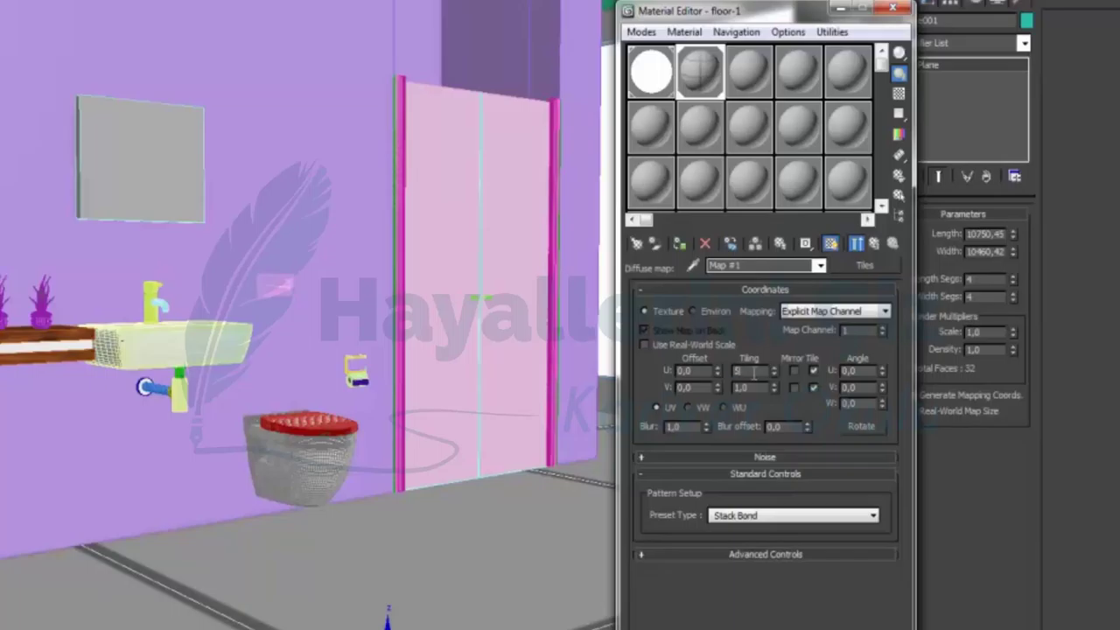
Try tile repeats of 5 and 3, then settle on 2,5 tiling.
{"action": "left_click", "coordinate": [753, 371]}
{"action": "type", "text": "5"}
{"action": "key", "text": "Tab"}
{"action": "type", "text": "5"}
{"action": "key", "text": "Return"}
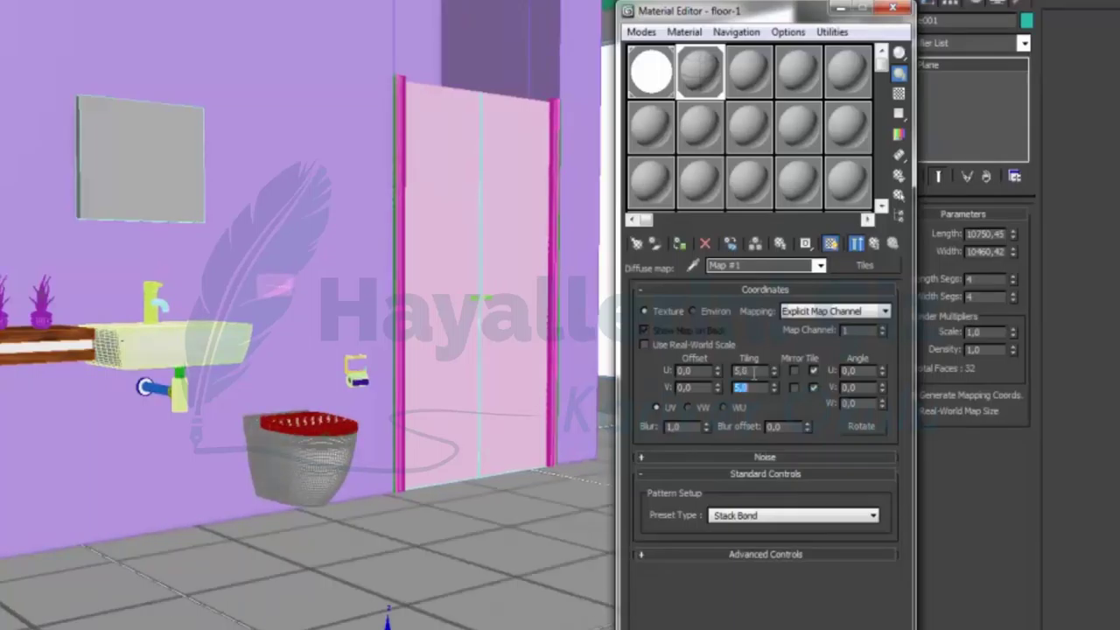
{"action": "left_click", "coordinate": [753, 371]}
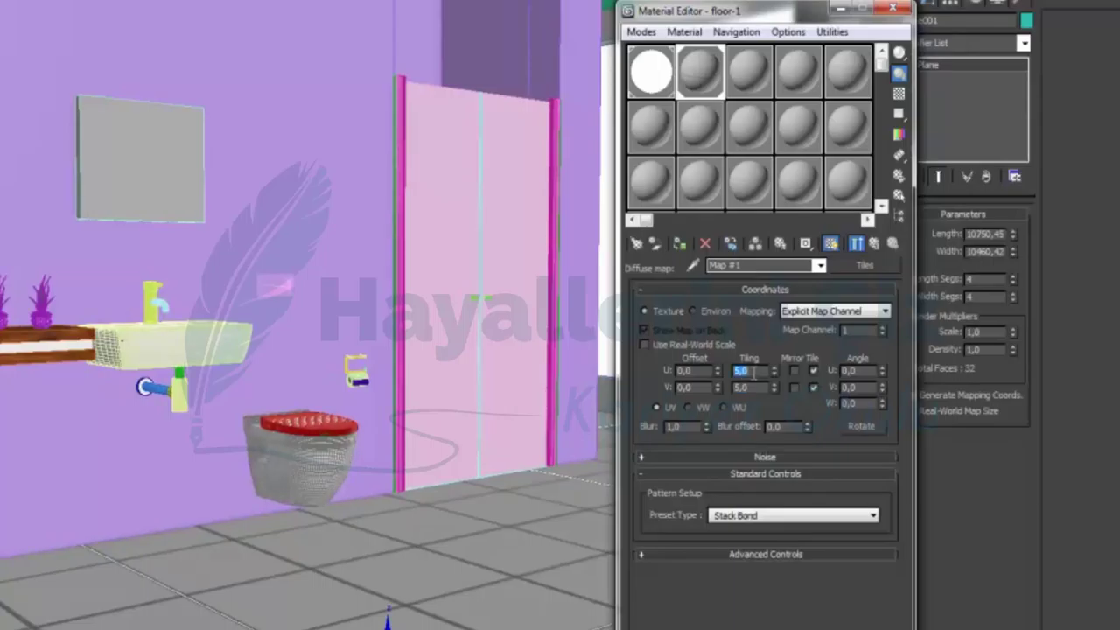
{"action": "type", "text": "3"}
{"action": "key", "text": "Tab"}
{"action": "type", "text": "3"}
{"action": "key", "text": "Return"}
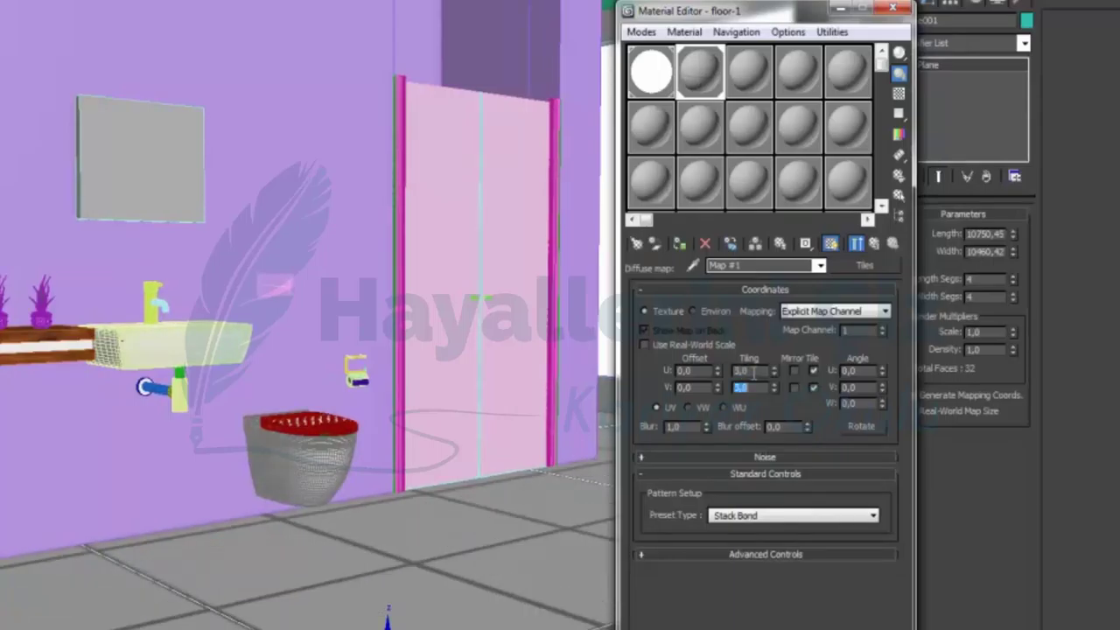
{"action": "type", "text": "2,5"}
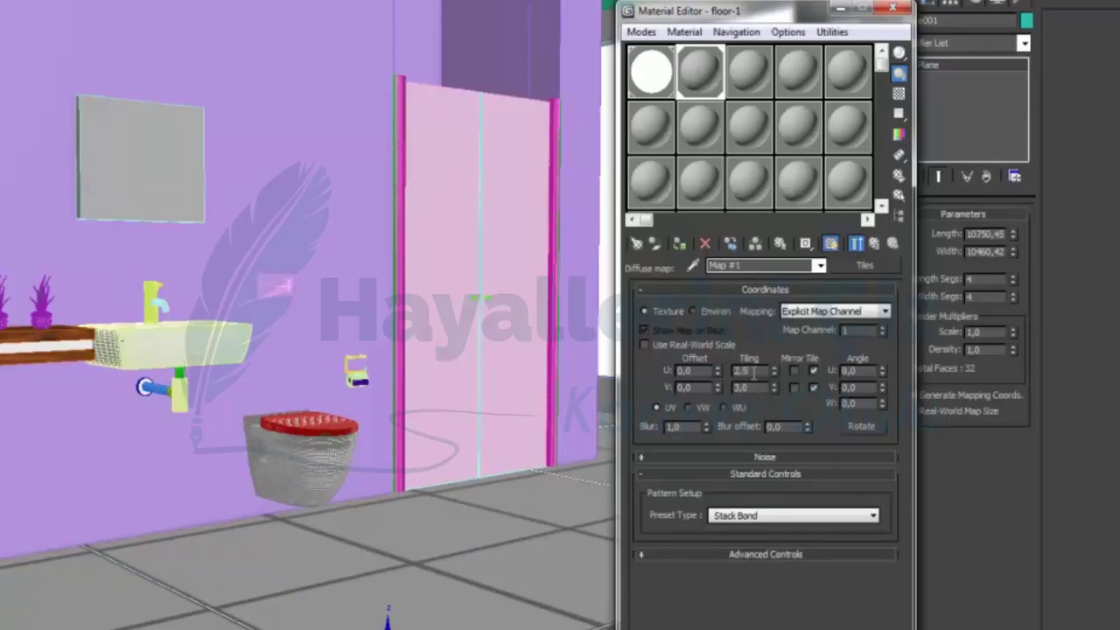
{"action": "type", "text": "3"}
{"action": "double_click", "coordinate": [754, 374]}
{"action": "type", "text": "2,5"}
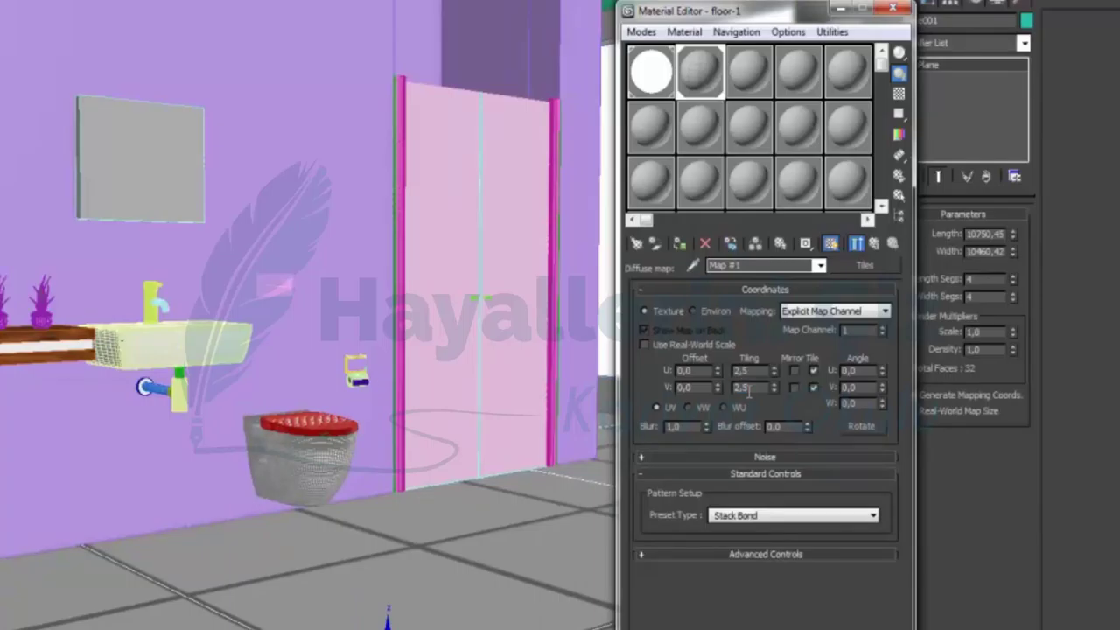
Set 0,1 grout gaps and dark grey tile colour, then return to floor-1.
{"action": "left_click", "coordinate": [819, 551]}
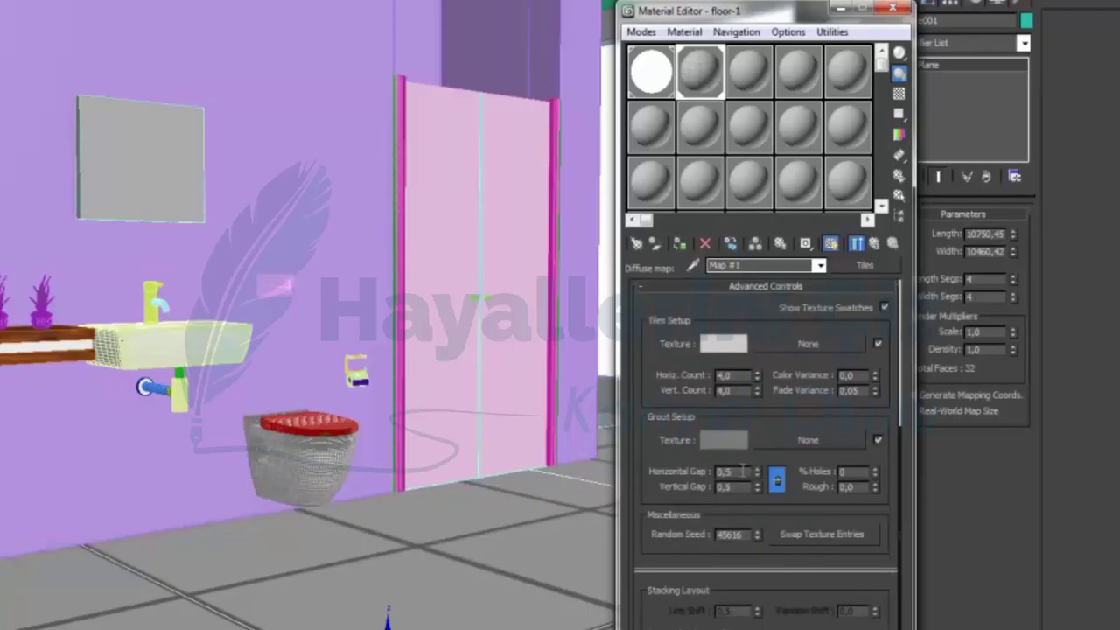
{"action": "left_click_drag", "start_coordinate": [658, 463], "coordinate": [639, 491]}
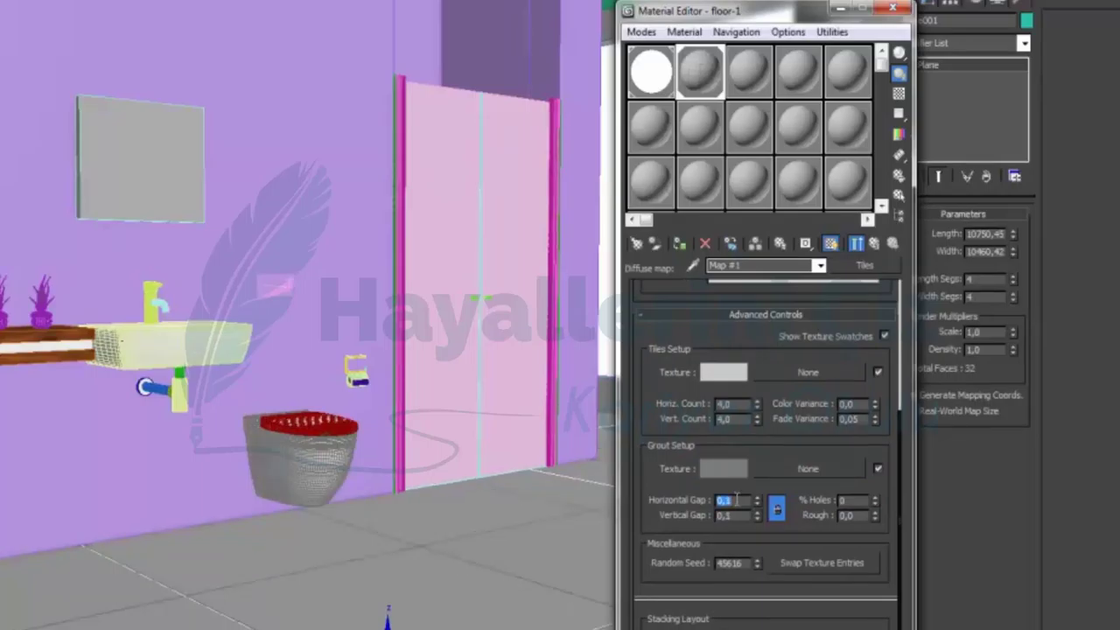
{"action": "left_click", "coordinate": [725, 372]}
{"action": "left_click_drag", "start_coordinate": [259, 61], "coordinate": [261, 3]}
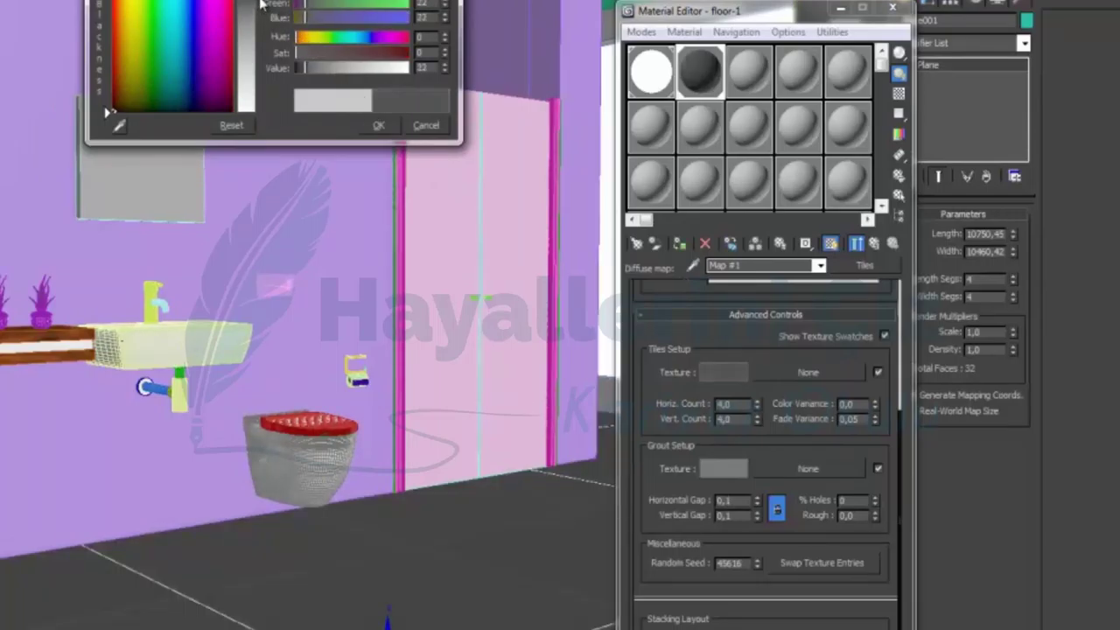
{"action": "left_click", "coordinate": [376, 125]}
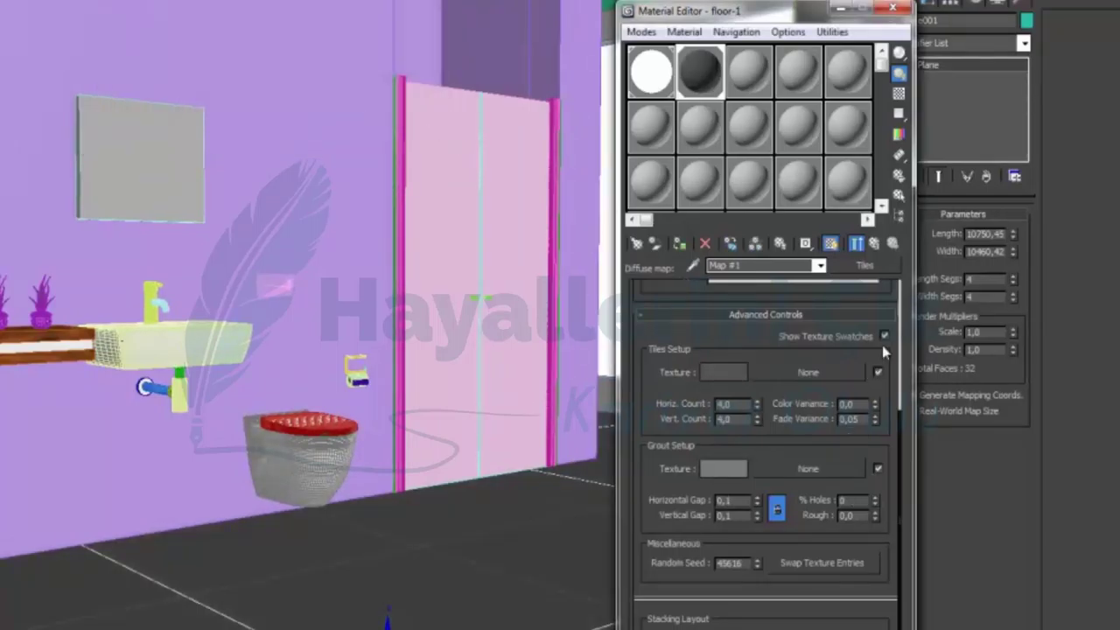
{"action": "left_click", "coordinate": [873, 244]}
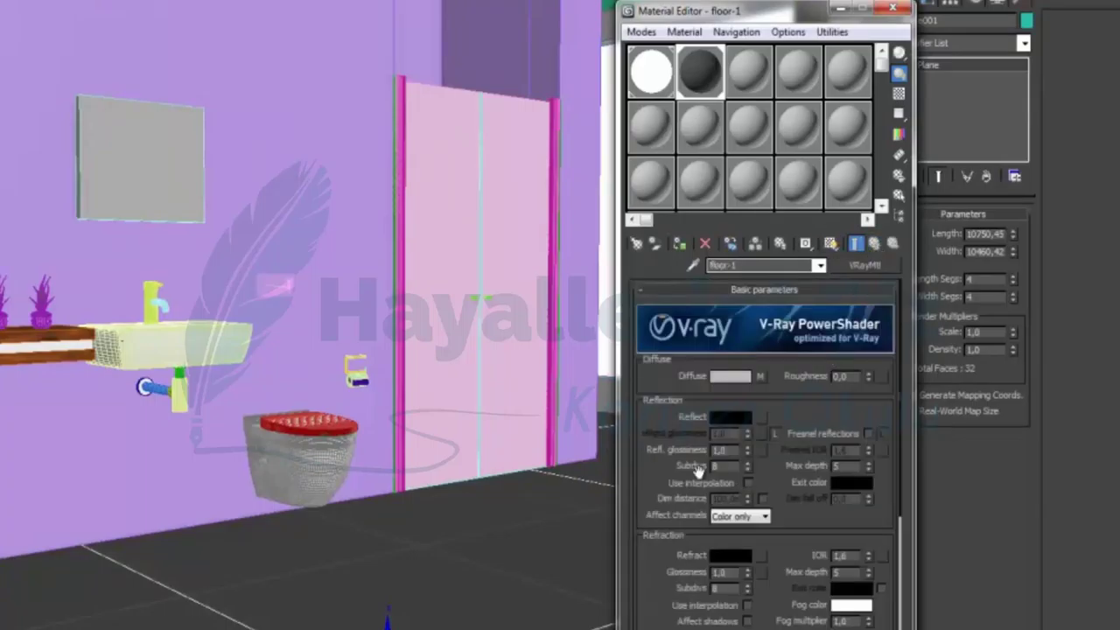
Give floor-1 a grey 50 reflection colour and a 0,8 reflection setting.
{"action": "left_click", "coordinate": [732, 418]}
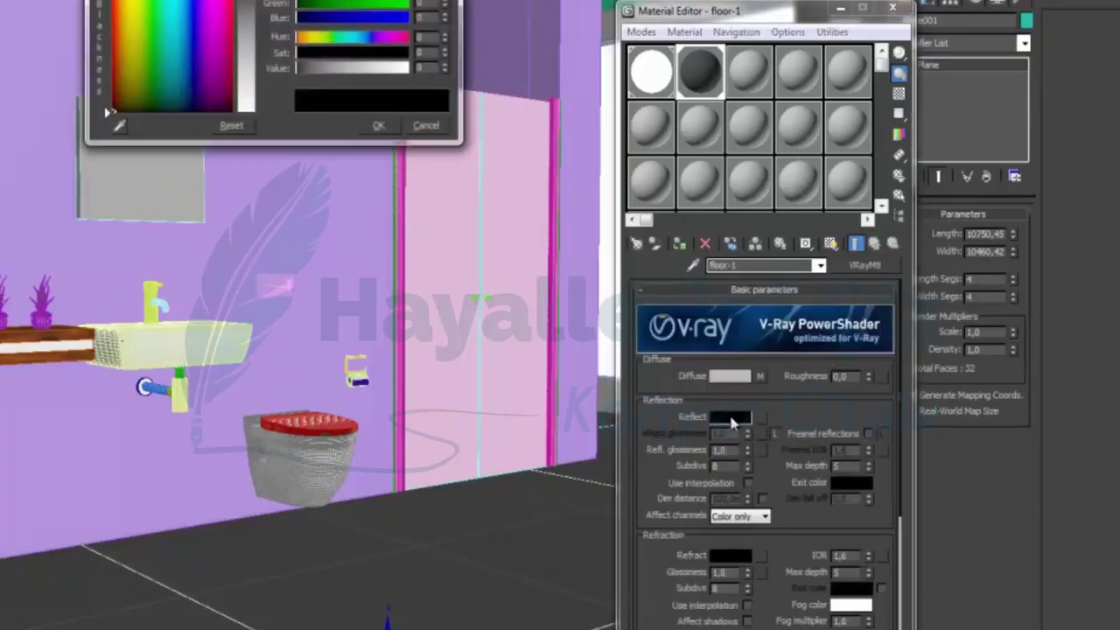
{"action": "type", "text": "50"}
{"action": "key", "text": "Tab"}
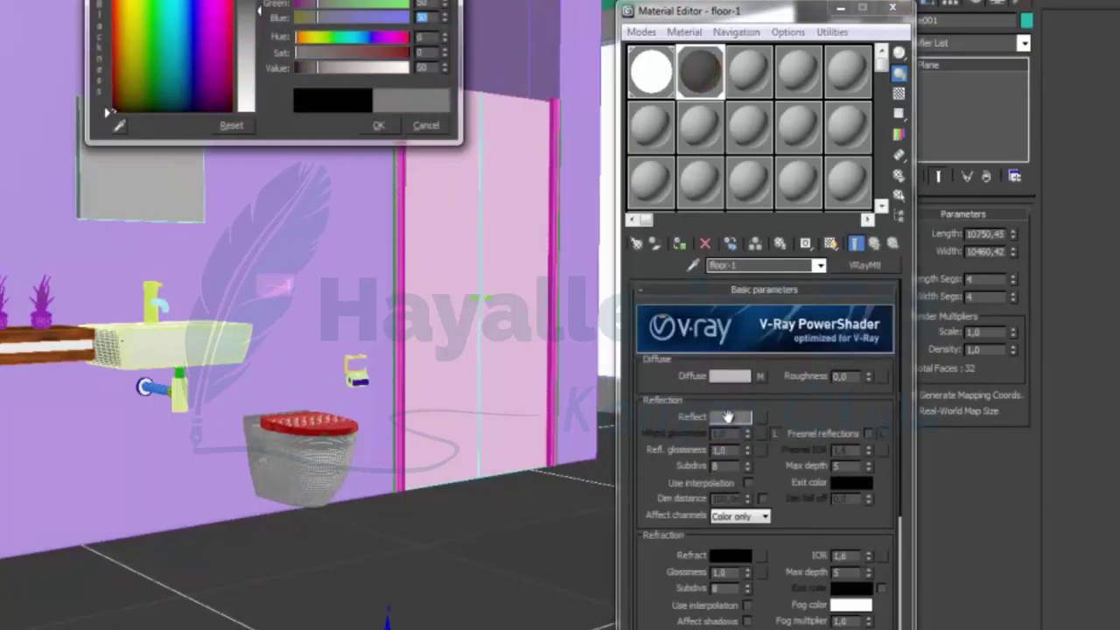
{"action": "left_click", "coordinate": [378, 125]}
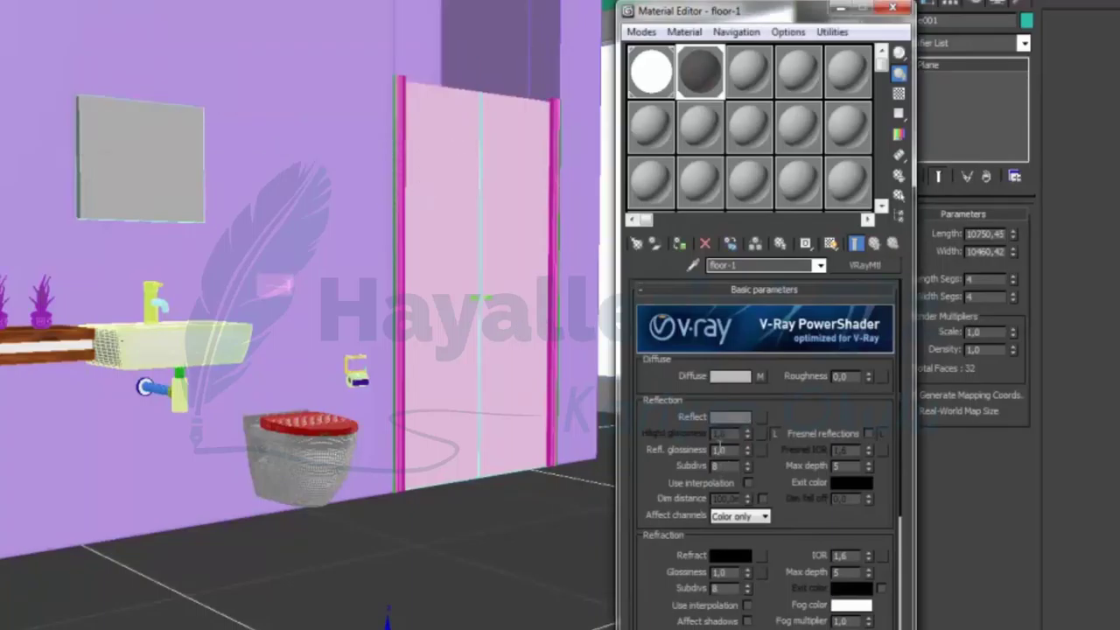
{"action": "type", "text": ",8"}
{"action": "left_click_drag", "start_coordinate": [660, 579], "coordinate": [689, 331]}
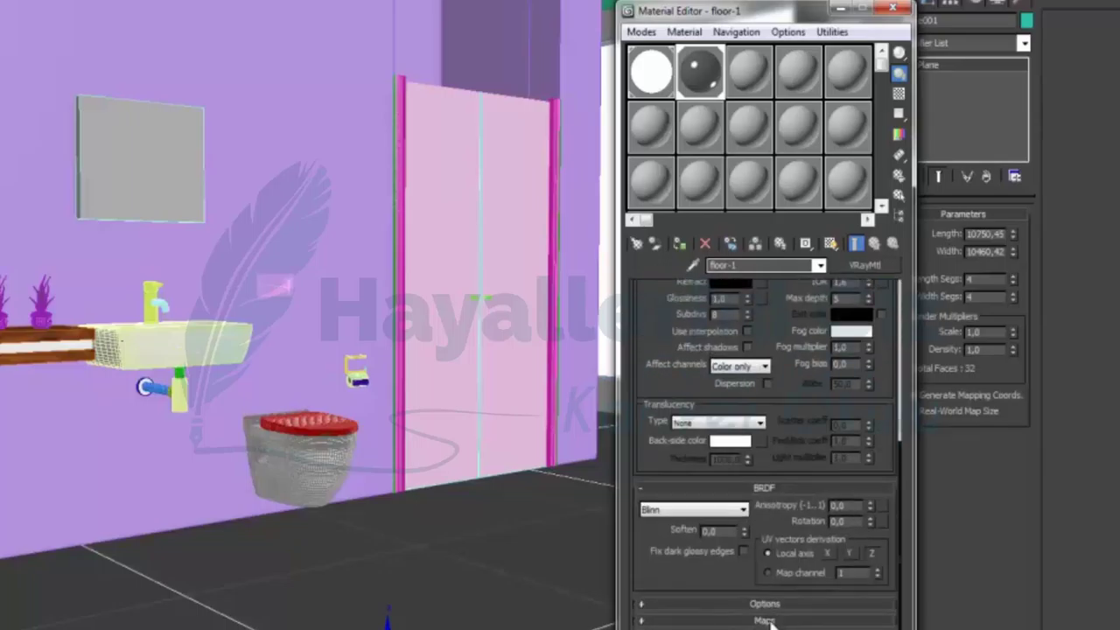
Copy the diffuse Tiles map into the Bump slot and start a test render.
{"action": "left_click", "coordinate": [800, 488]}
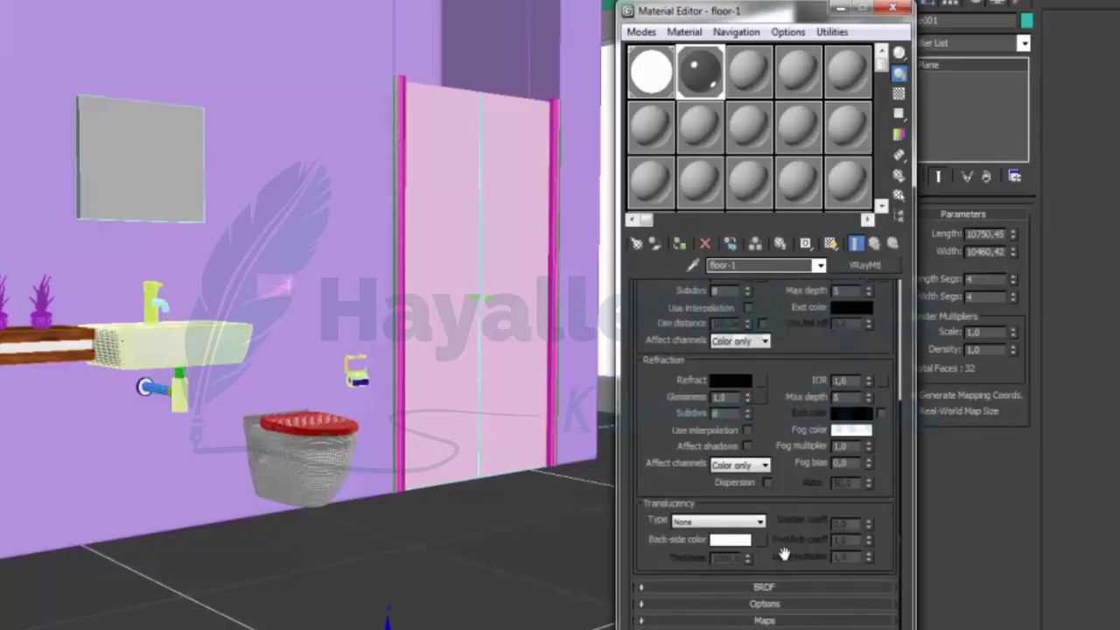
{"action": "left_click", "coordinate": [763, 619]}
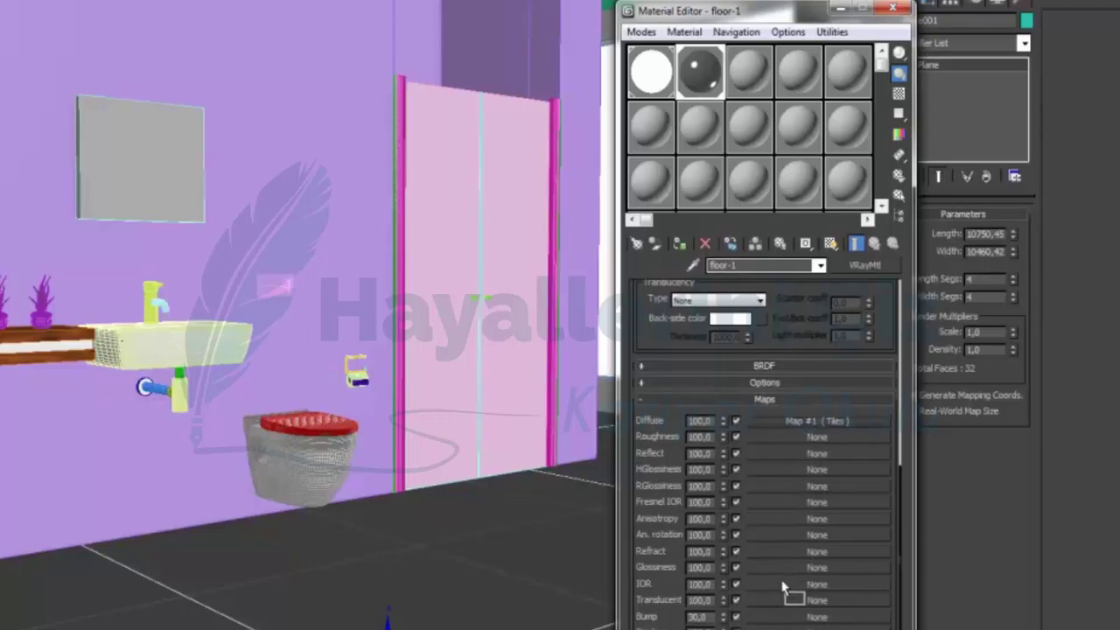
{"action": "left_click_drag", "start_coordinate": [816, 421], "coordinate": [781, 618]}
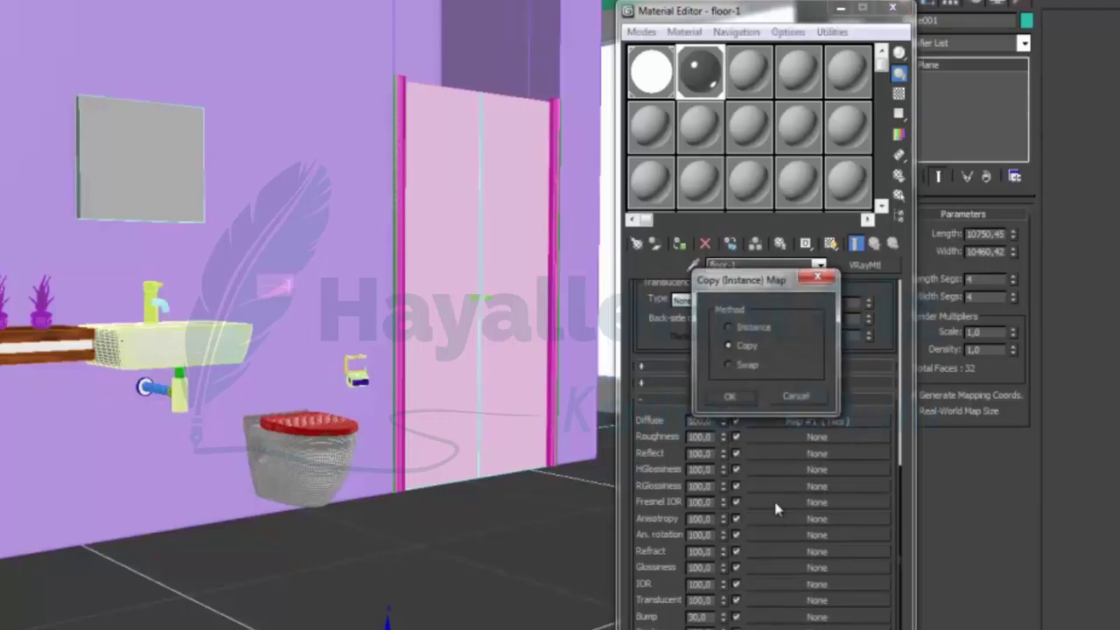
{"action": "left_click", "coordinate": [730, 396]}
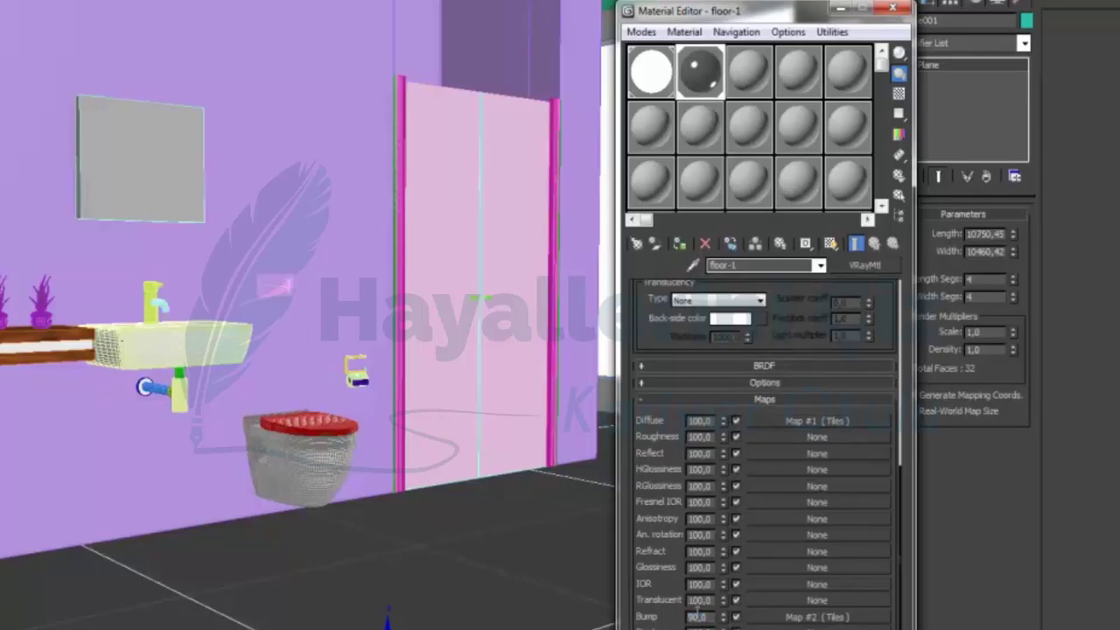
{"action": "key", "text": "shift+q"}
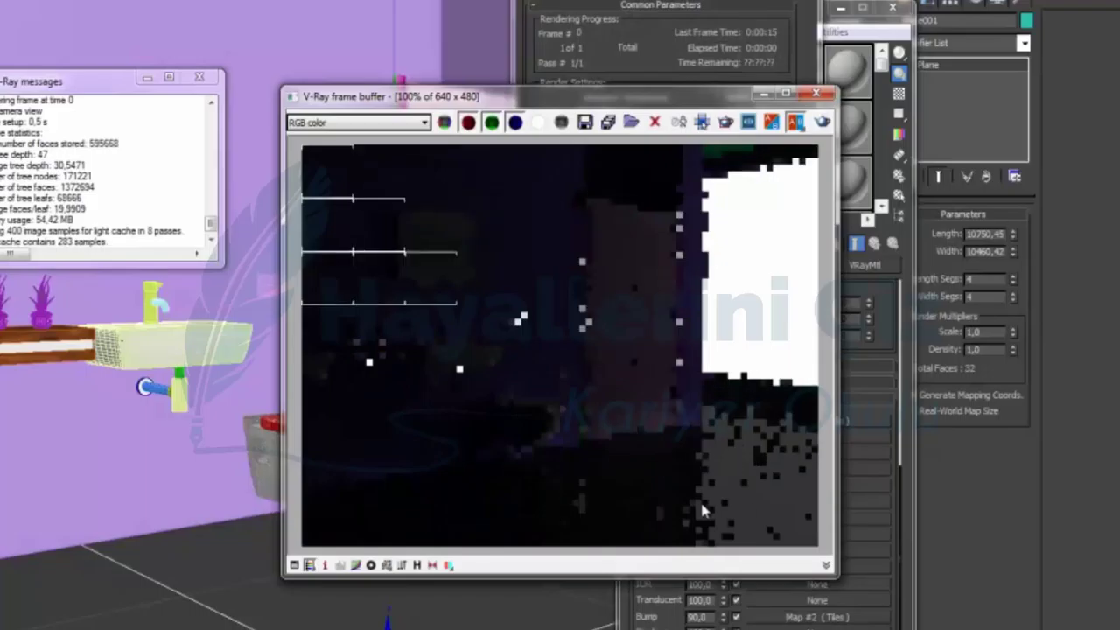
Enable Track Mouse in the V-Ray frame buffer, then close the finished render.
{"action": "left_click", "coordinate": [701, 123]}
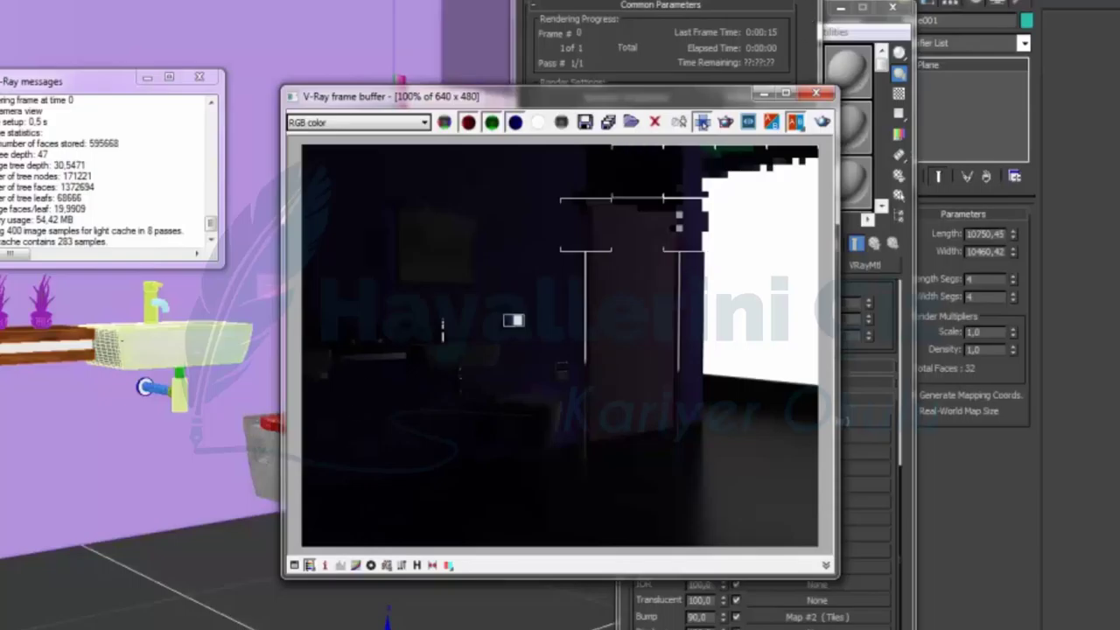
{"action": "left_click", "coordinate": [816, 92]}
Change the diffuse Tiles map's tile colour to pure white.
{"action": "left_click", "coordinate": [823, 420]}
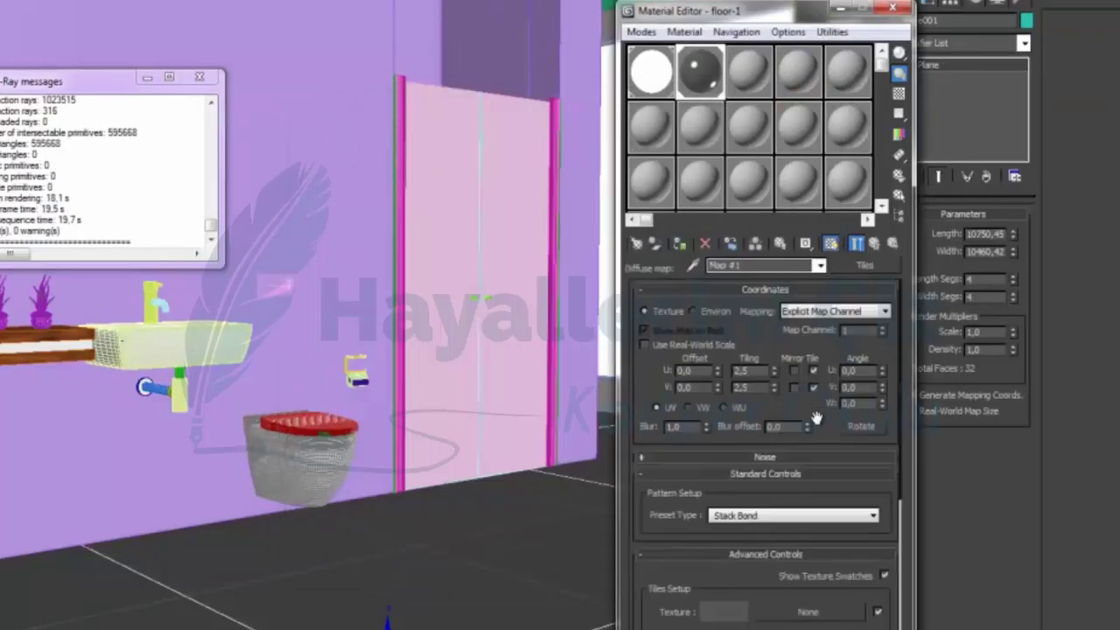
{"action": "left_click", "coordinate": [723, 611]}
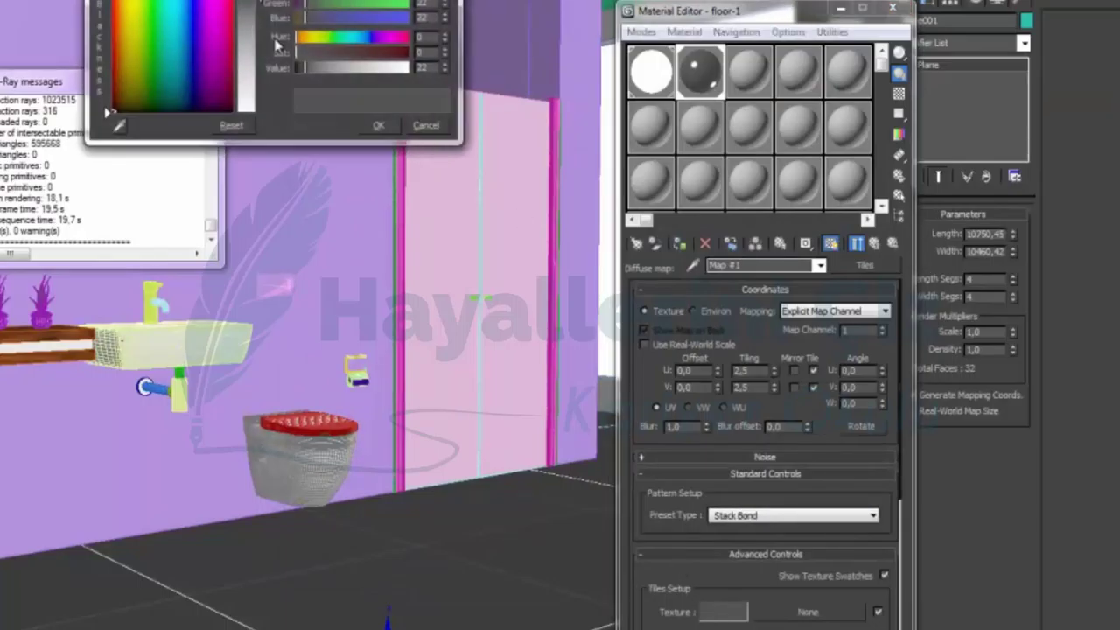
{"action": "left_click_drag", "start_coordinate": [259, 26], "coordinate": [259, 3]}
{"action": "left_click", "coordinate": [378, 125]}
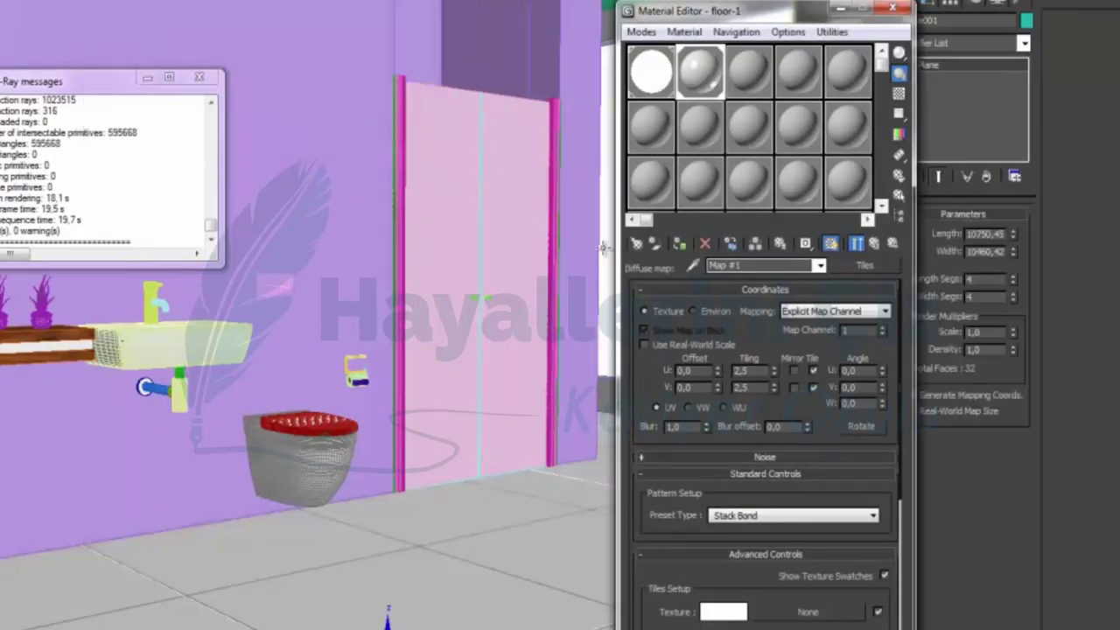
{"action": "left_click", "coordinate": [874, 244]}
Copy the updated Tiles map into Bump and render the scene again.
{"action": "left_click_drag", "start_coordinate": [827, 423], "coordinate": [827, 617]}
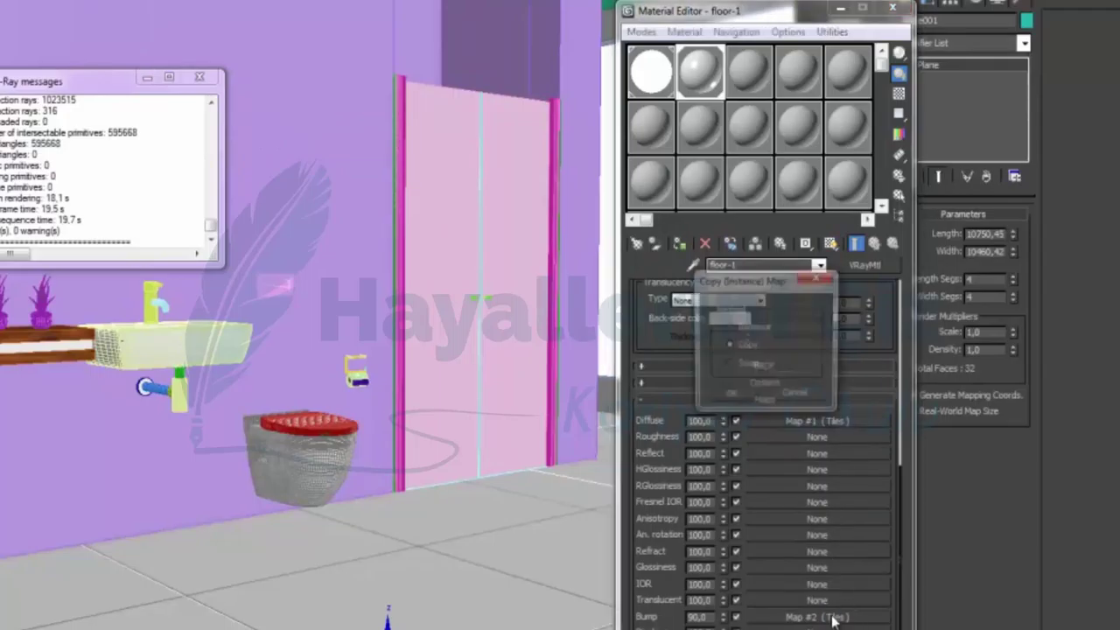
{"action": "left_click", "coordinate": [733, 397]}
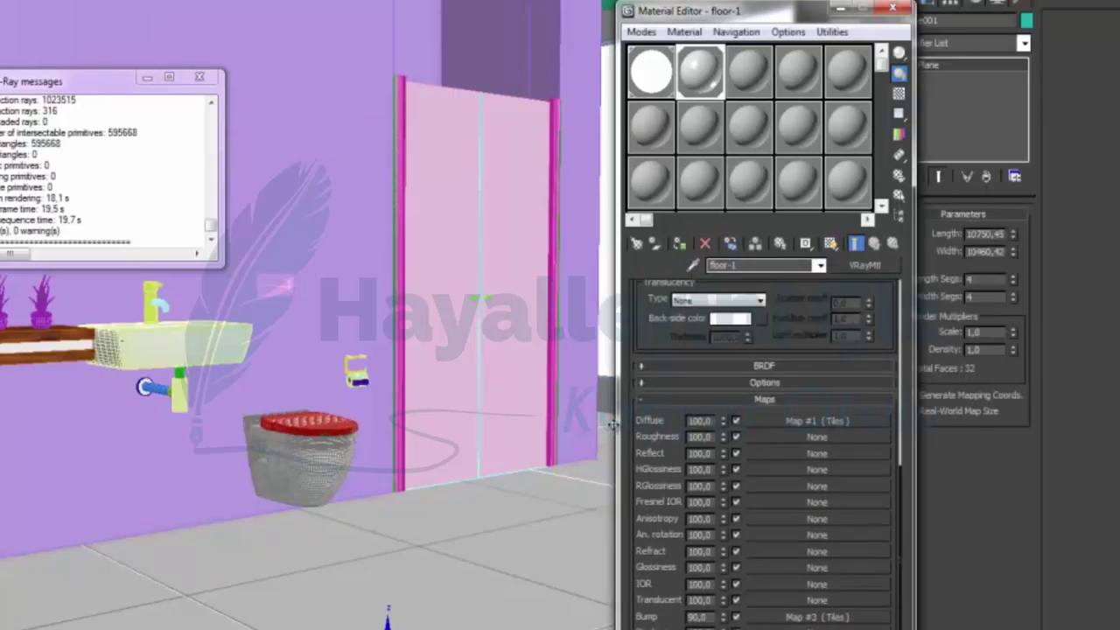
{"action": "left_click_drag", "start_coordinate": [651, 338], "coordinate": [657, 594]}
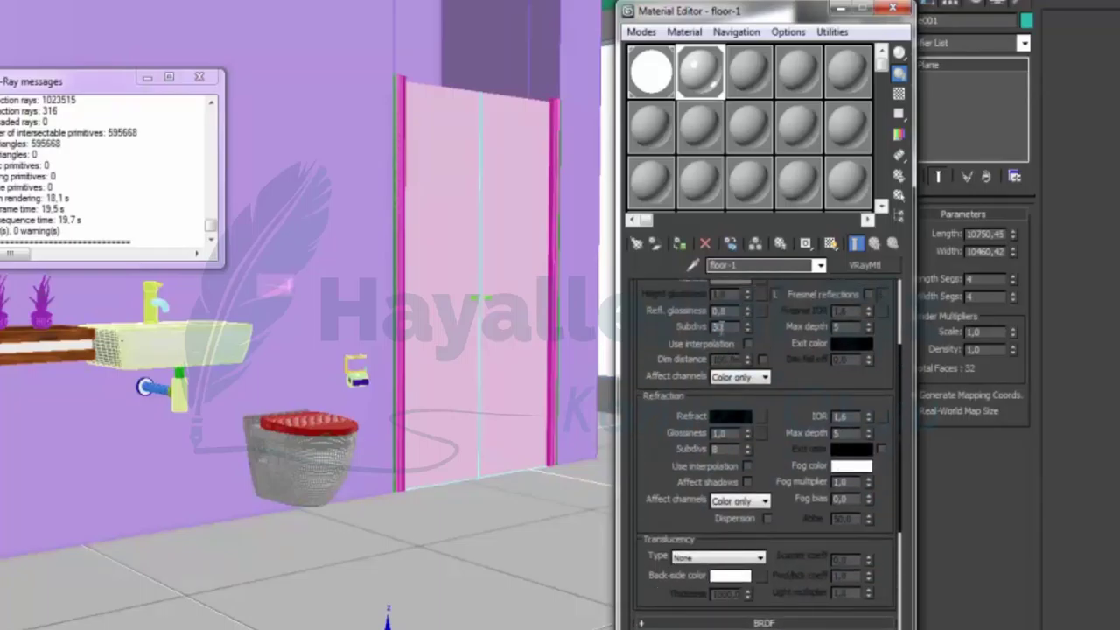
{"action": "key", "text": "shift+q"}
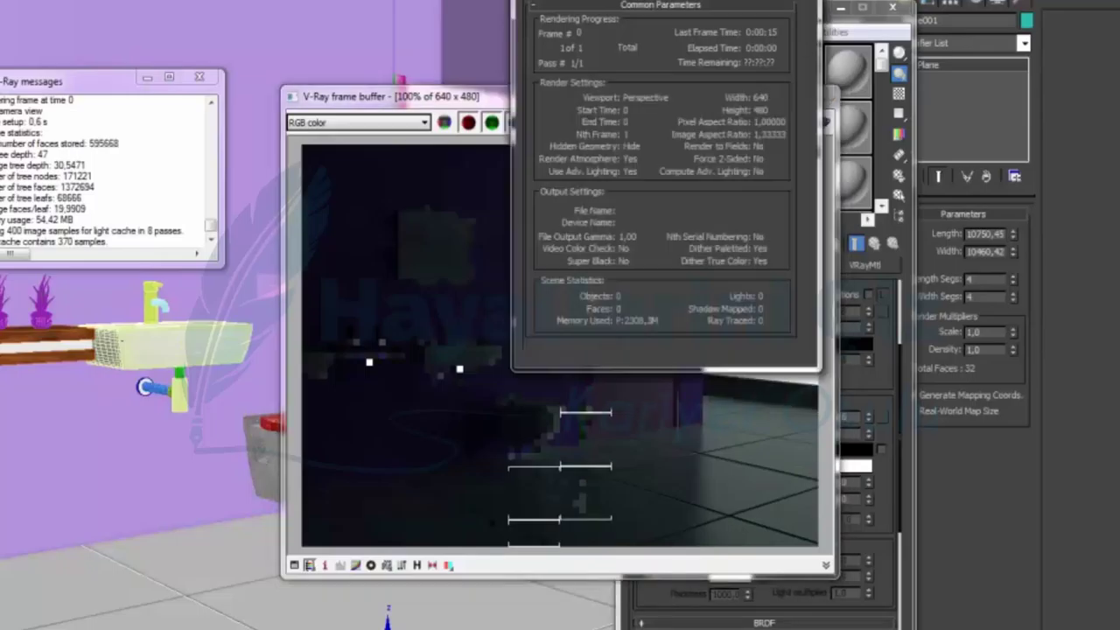
Close the second render and reopen the diffuse Tiles map's Advanced Controls.
{"action": "left_click", "coordinate": [818, 98]}
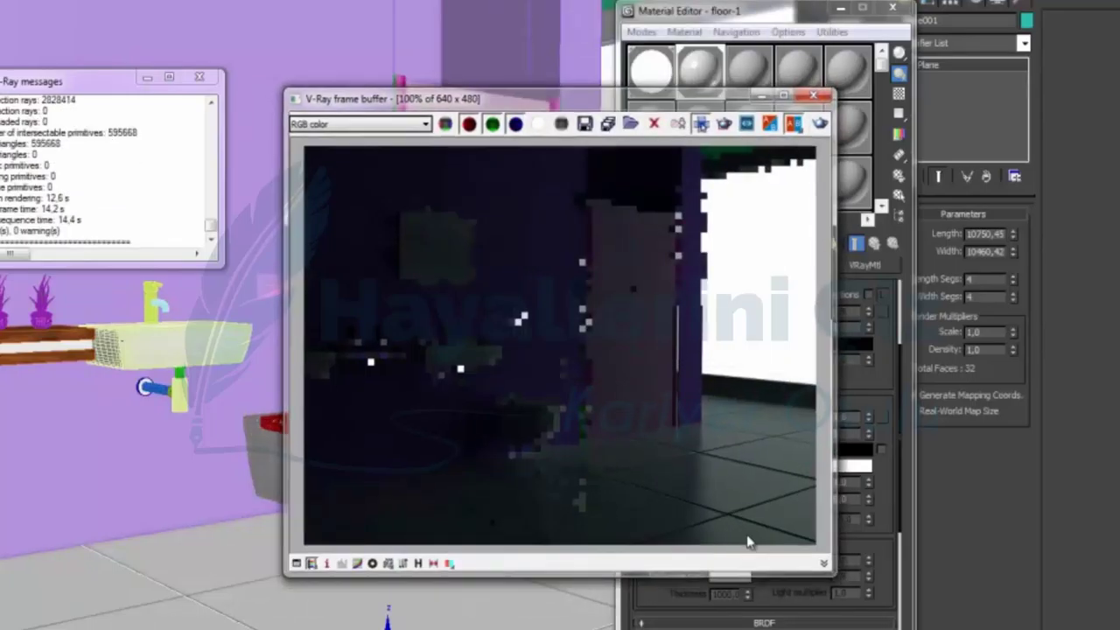
{"action": "scroll", "coordinate": [786, 588], "scroll_direction": "up", "scroll_amount": 2}
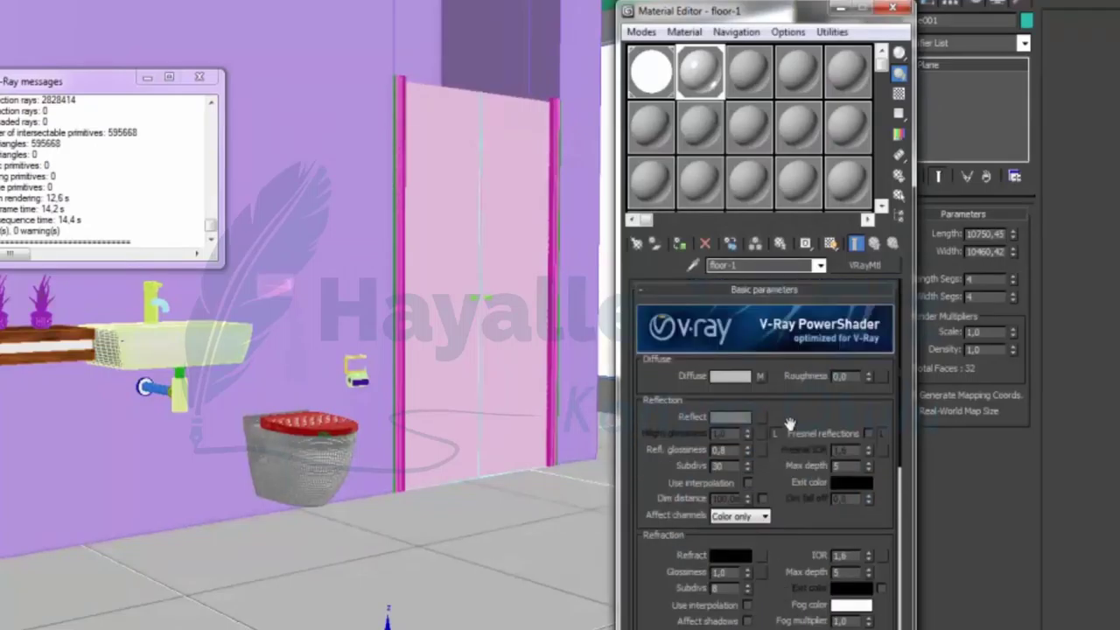
{"action": "left_click", "coordinate": [759, 376]}
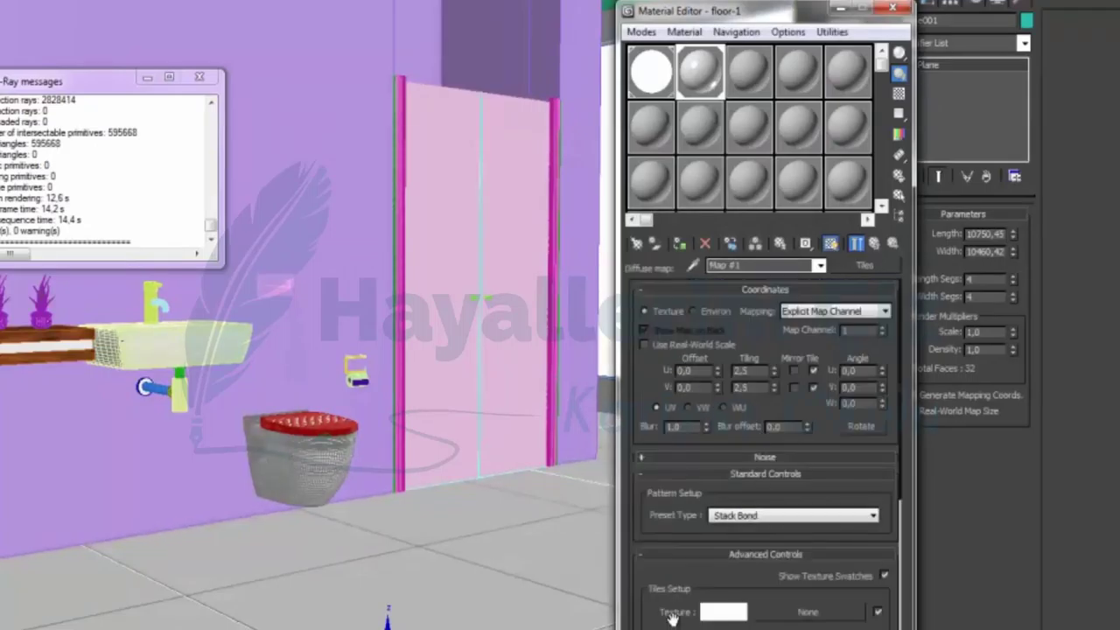
{"action": "scroll", "coordinate": [739, 500], "scroll_direction": "down", "scroll_amount": 5}
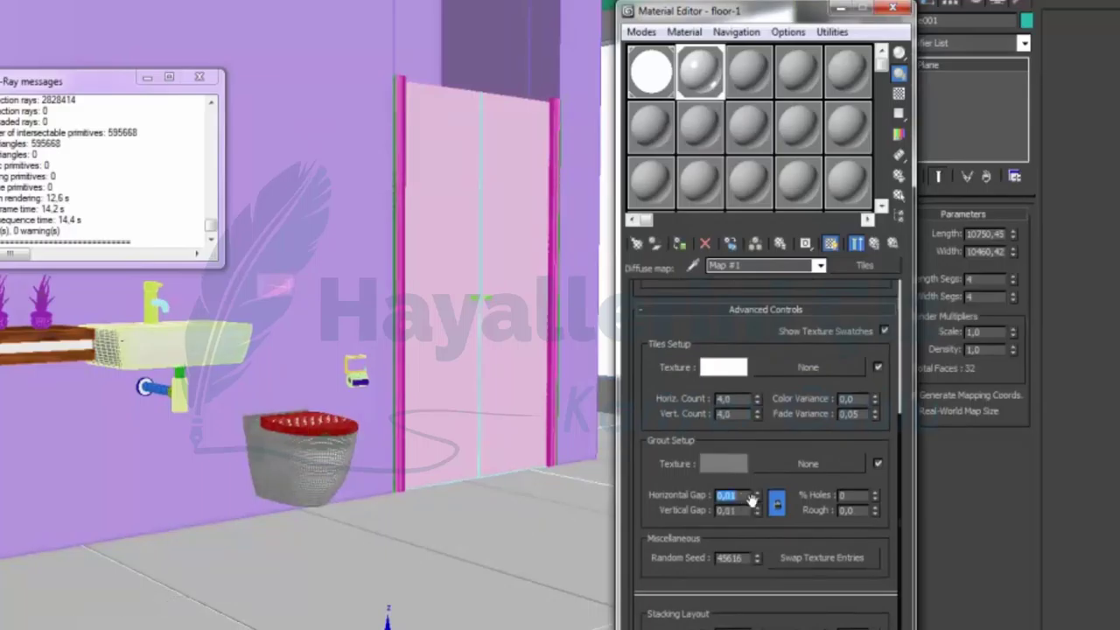
Copy the diffuse Tiles map into Bump once more and launch another test render.
{"action": "left_click", "coordinate": [875, 244]}
{"action": "scroll", "coordinate": [752, 339], "scroll_direction": "down", "scroll_amount": 6}
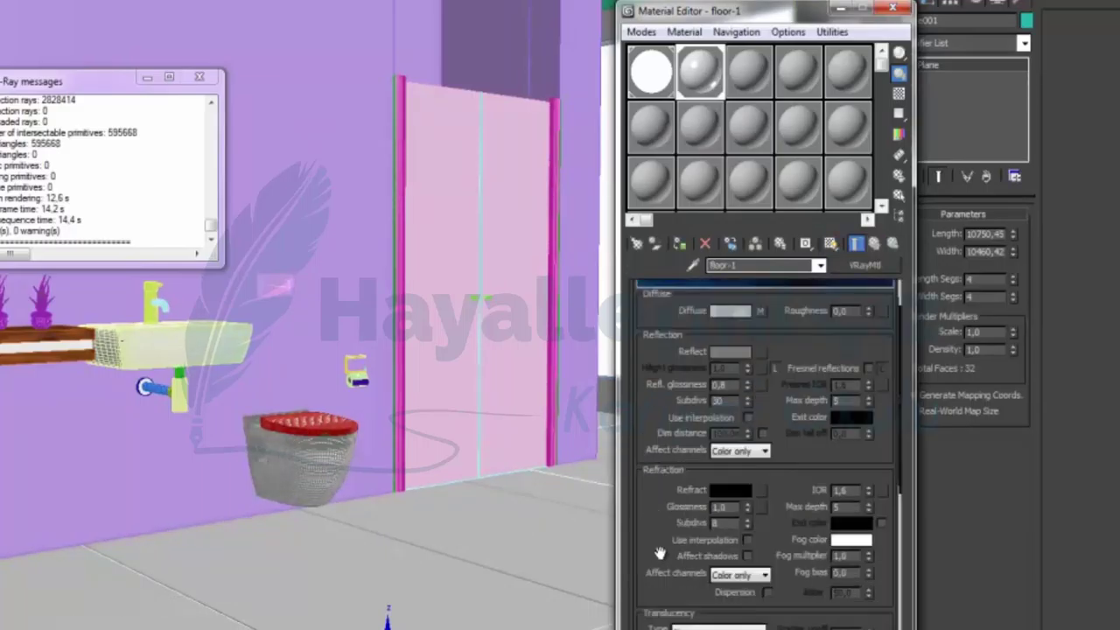
{"action": "scroll", "coordinate": [767, 505], "scroll_direction": "down", "scroll_amount": 3}
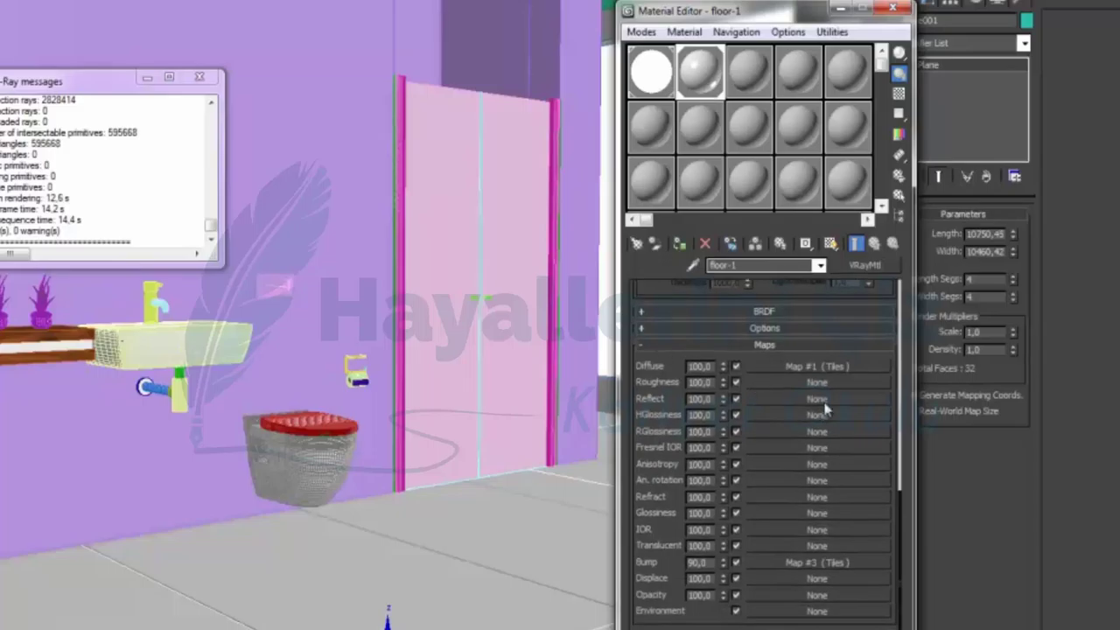
{"action": "left_click_drag", "start_coordinate": [816, 563], "coordinate": [818, 565]}
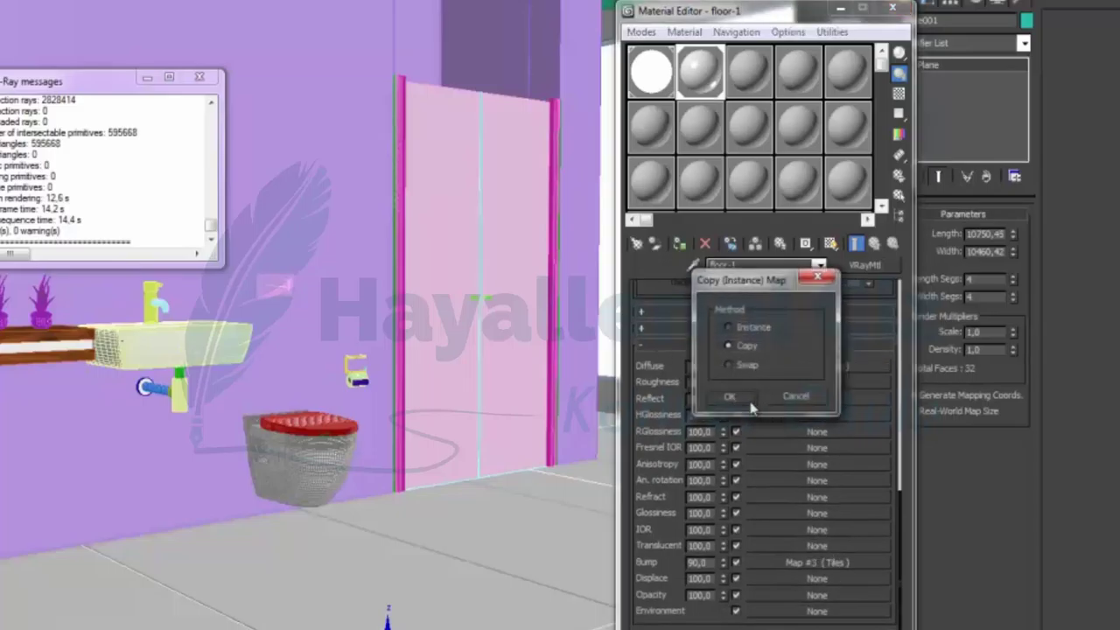
{"action": "left_click", "coordinate": [743, 398]}
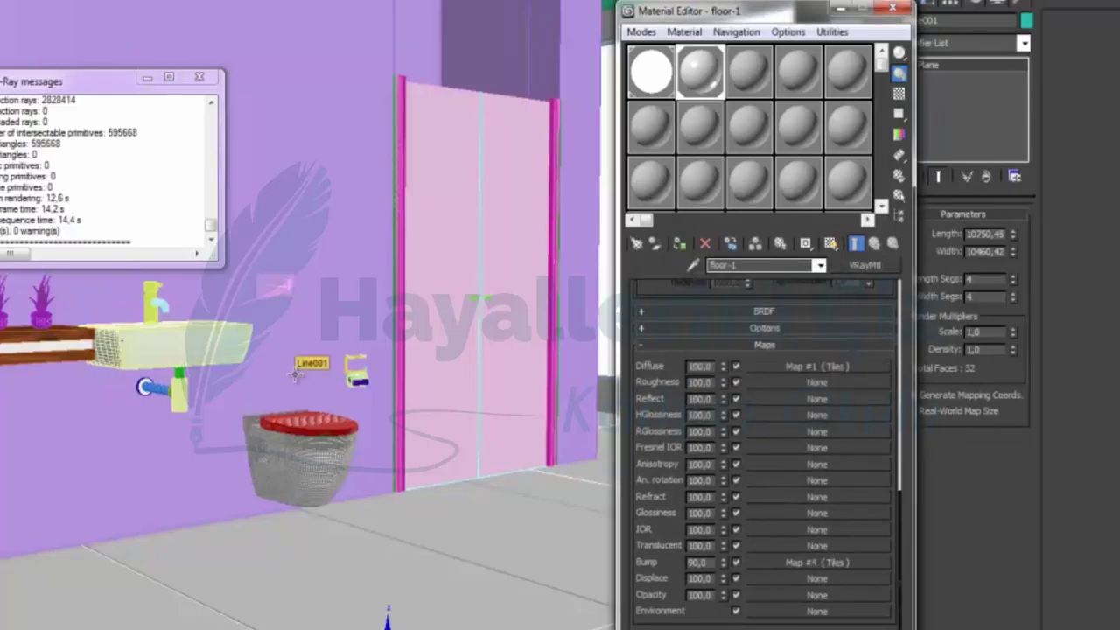
{"action": "key", "text": "shift+q"}
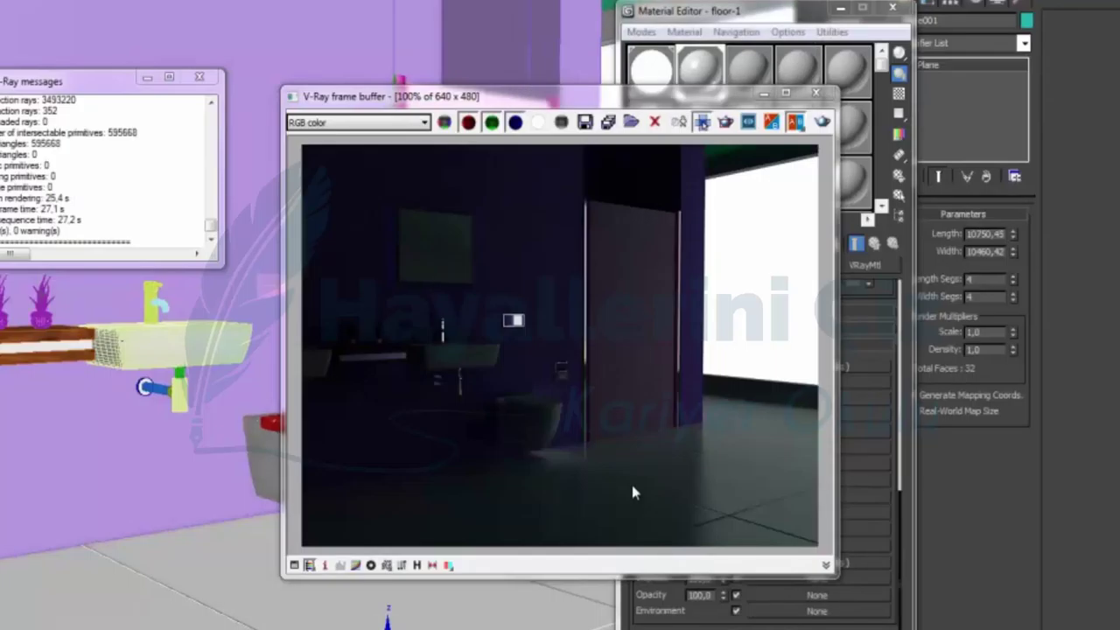
Create a new VRayMtl named tavan in an empty sample slot.
{"action": "left_click", "coordinate": [815, 91]}
{"action": "left_click_drag", "start_coordinate": [726, 10], "coordinate": [1044, 33]}
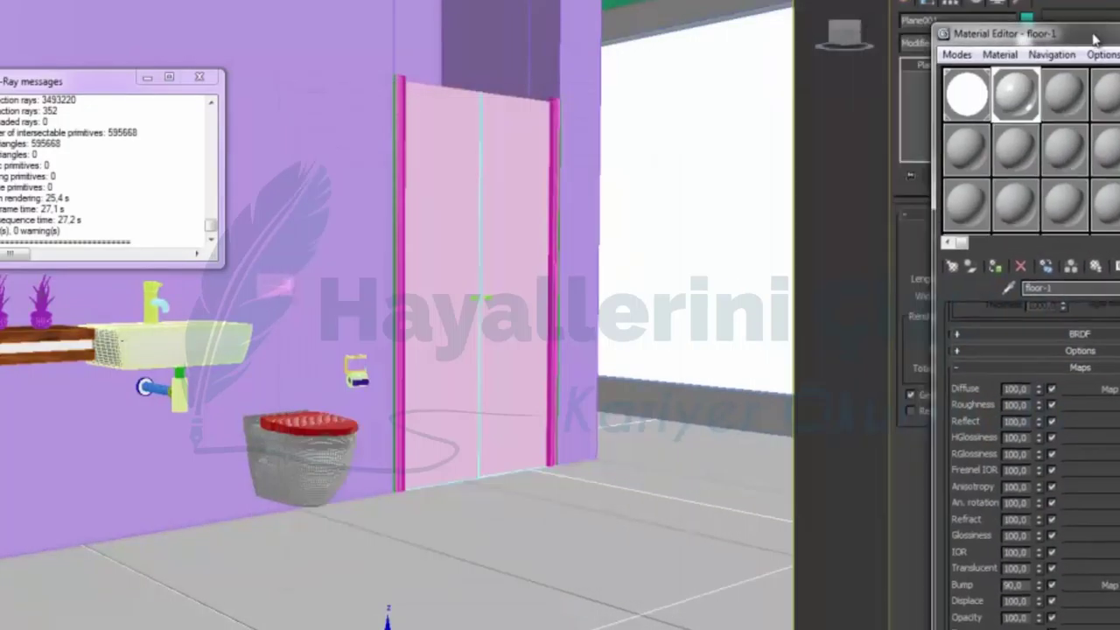
{"action": "left_click", "coordinate": [1085, 87]}
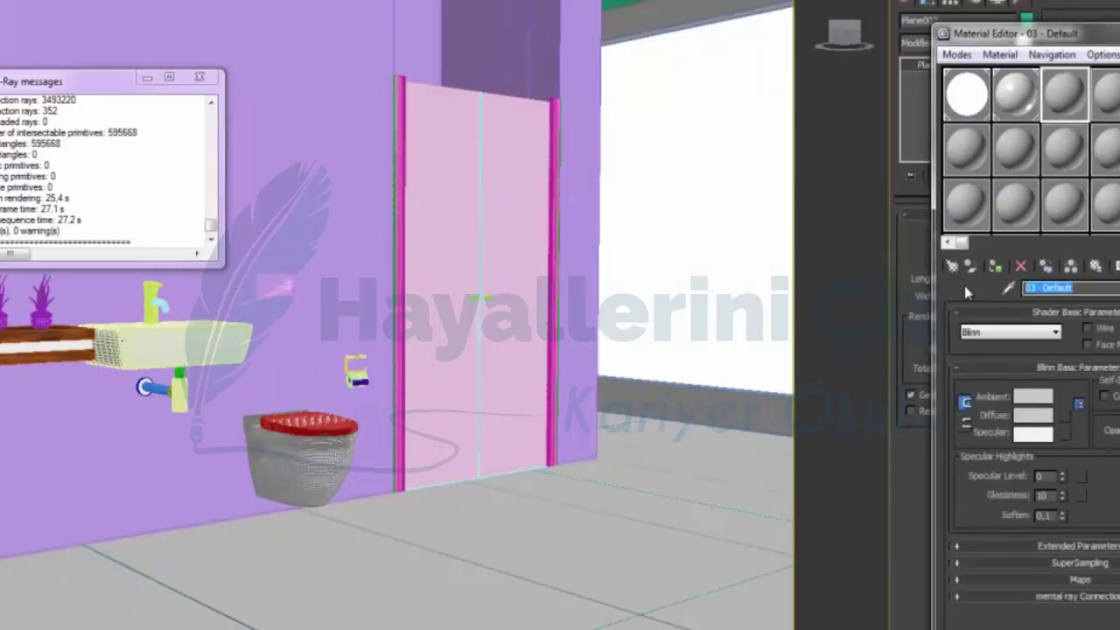
{"action": "type", "text": "tavan"}
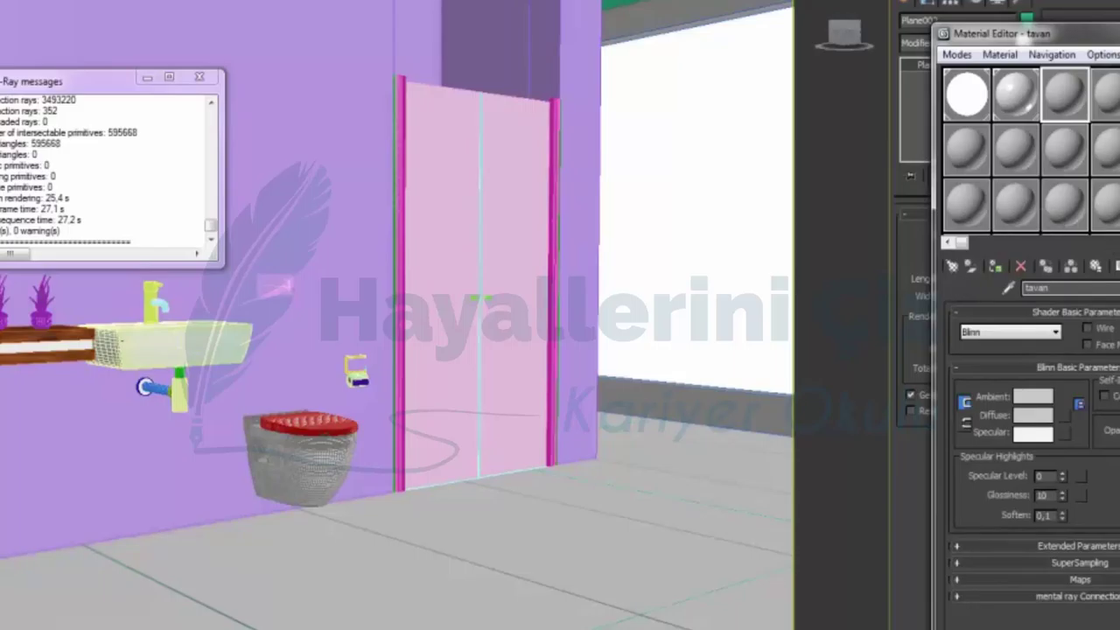
{"action": "left_click", "coordinate": [1116, 288]}
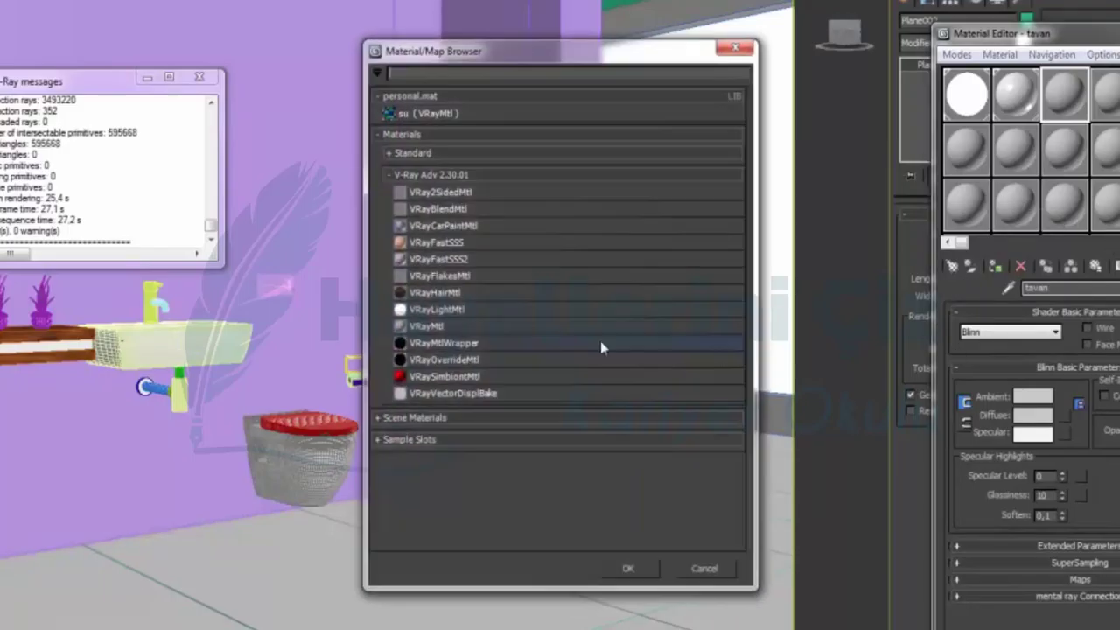
{"action": "double_click", "coordinate": [536, 327]}
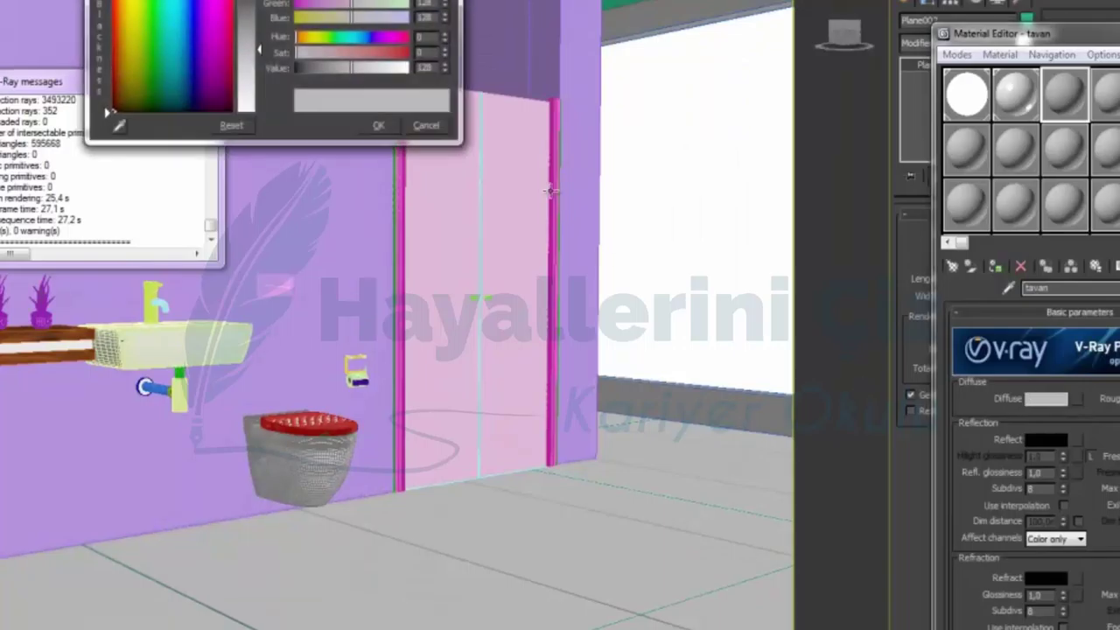
Set tavan's diffuse colour to white and test-render the bathroom.
{"action": "left_click_drag", "start_coordinate": [259, 51], "coordinate": [259, 112]}
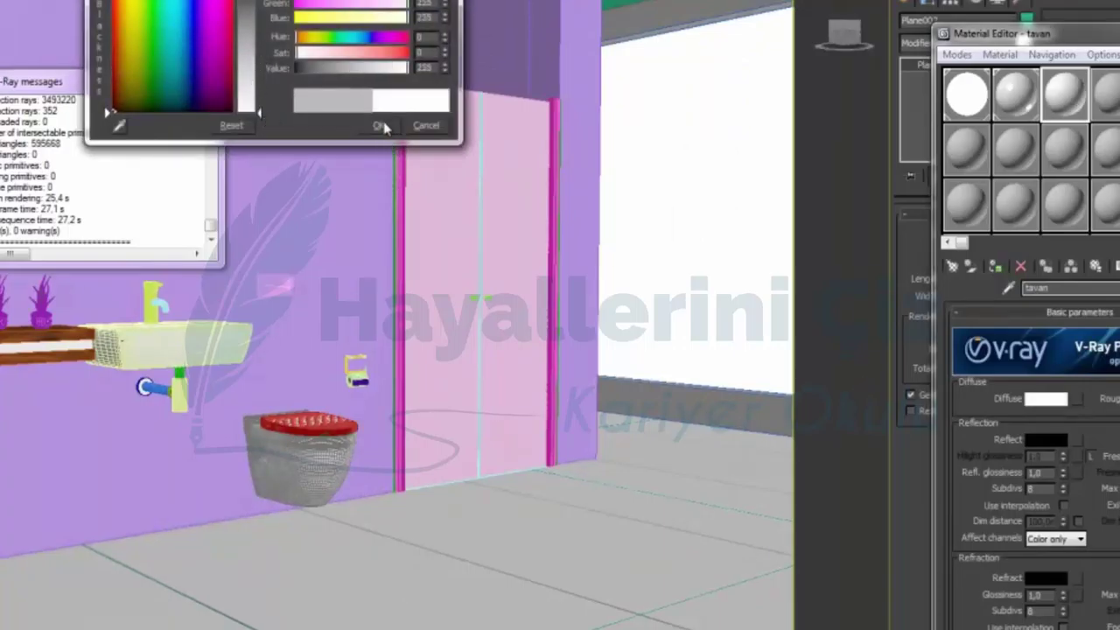
{"action": "left_click", "coordinate": [382, 127]}
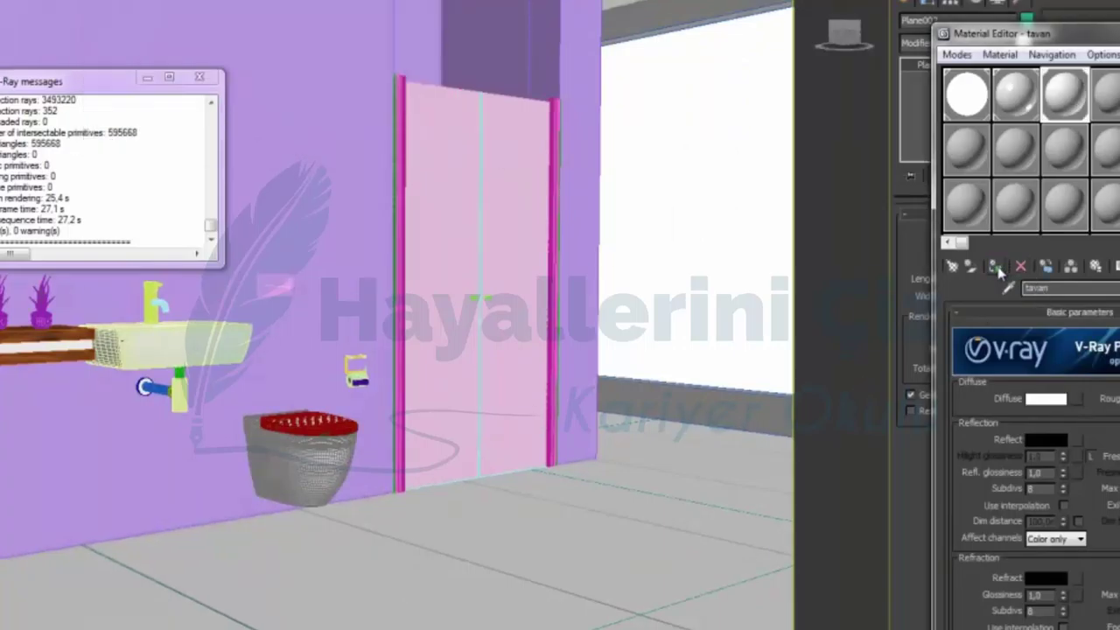
{"action": "key", "text": "shift+q"}
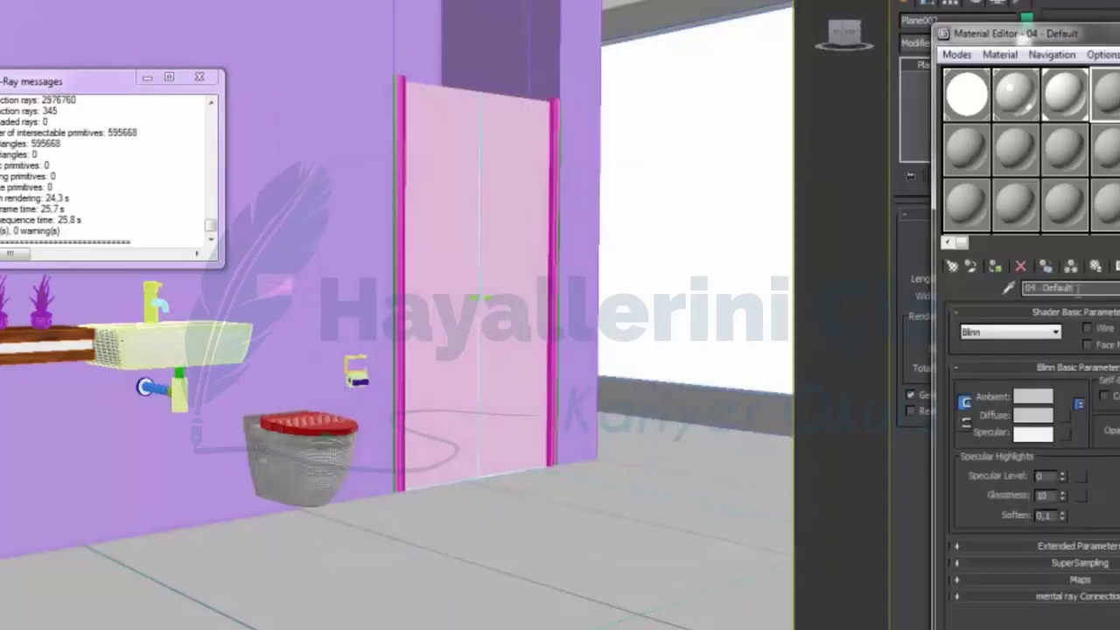
Name the material 'wall', make it a dark grey VRayMtl, and assign it to the walls.
{"action": "double_click", "coordinate": [1076, 288]}
{"action": "type", "text": "wall"}
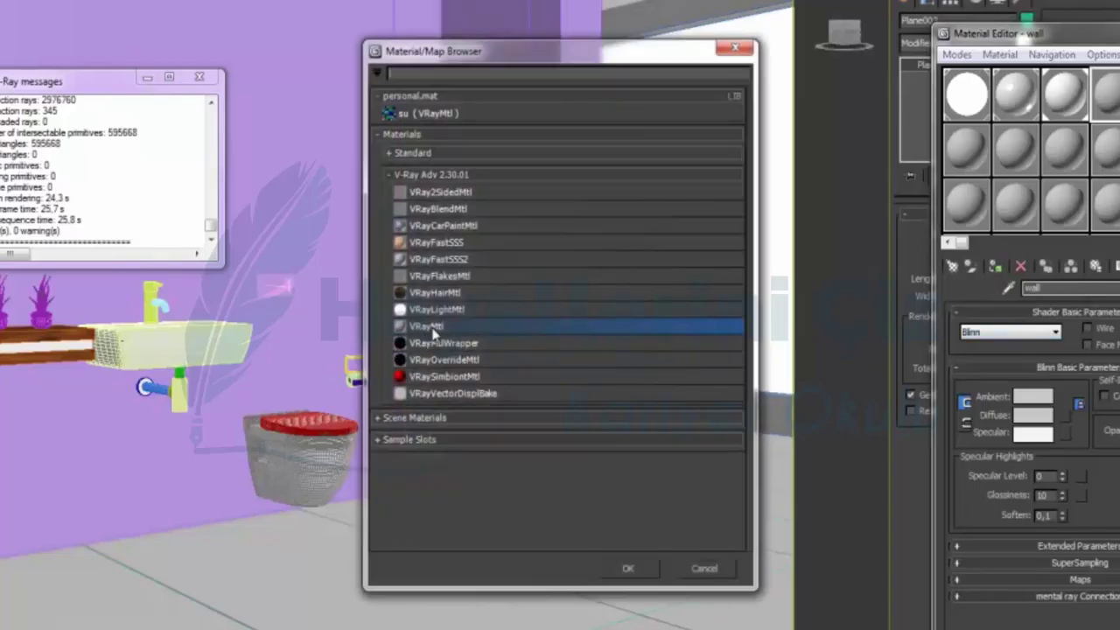
{"action": "double_click", "coordinate": [437, 330]}
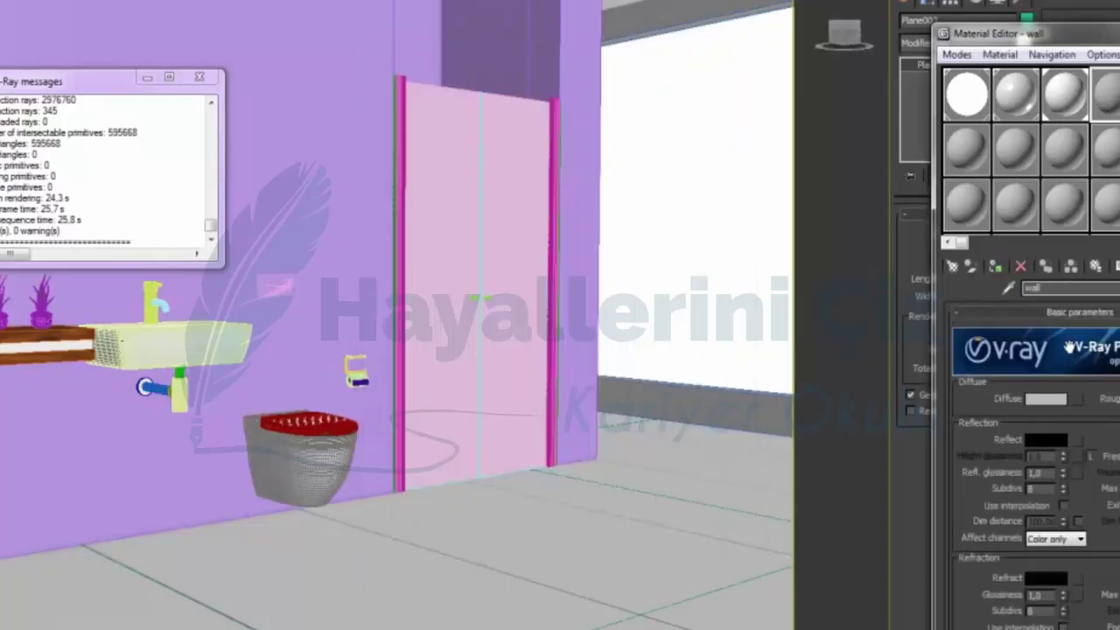
{"action": "left_click", "coordinate": [1047, 399]}
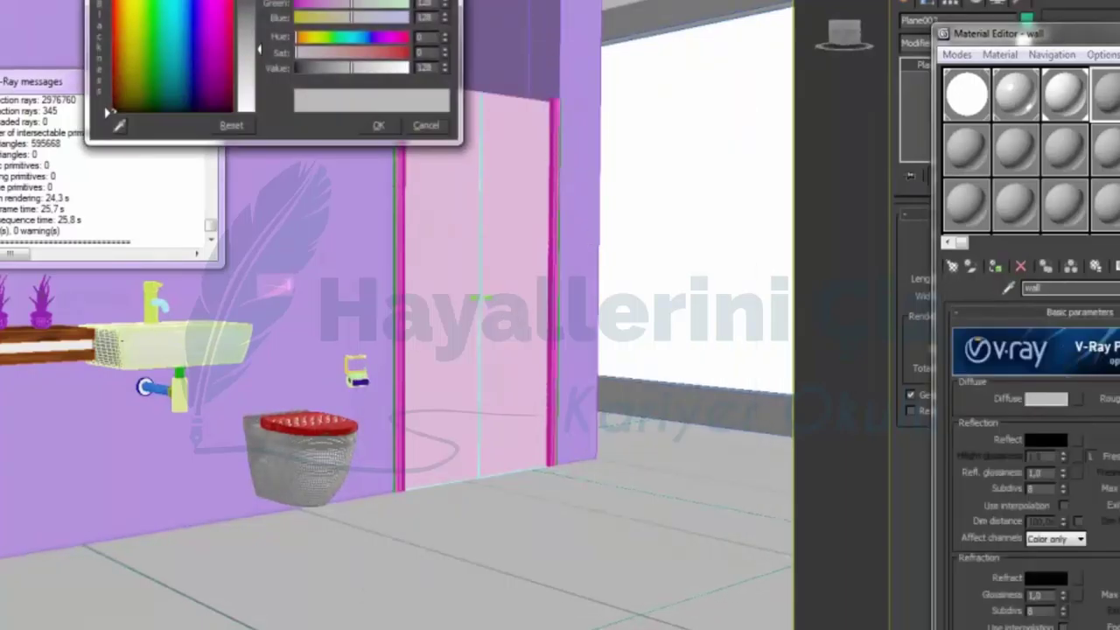
{"action": "left_click", "coordinate": [254, 7]}
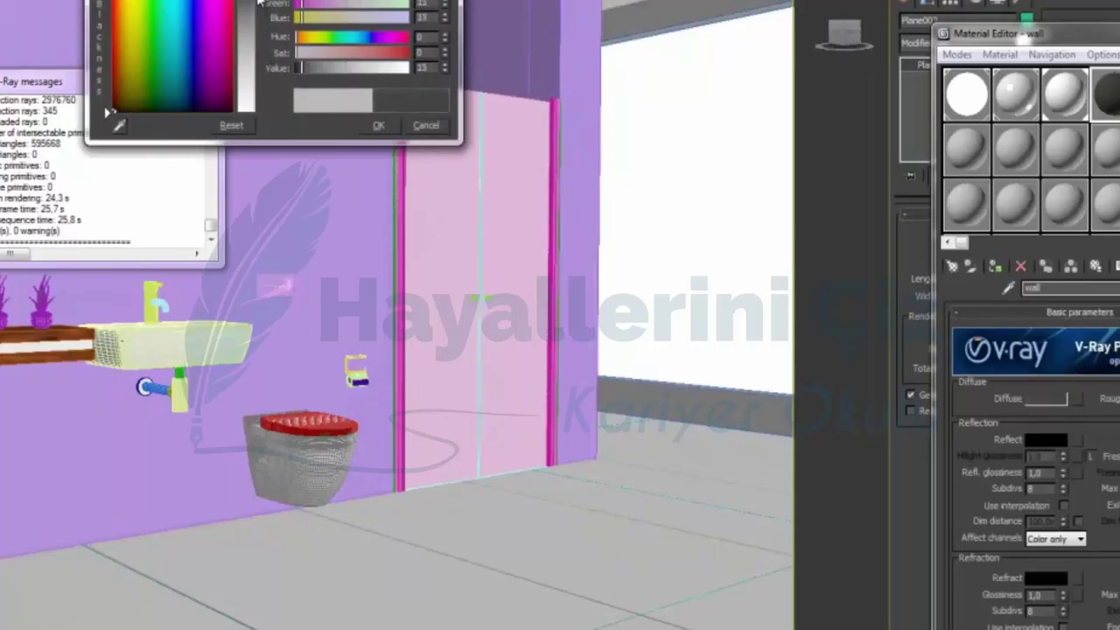
{"action": "left_click", "coordinate": [378, 125]}
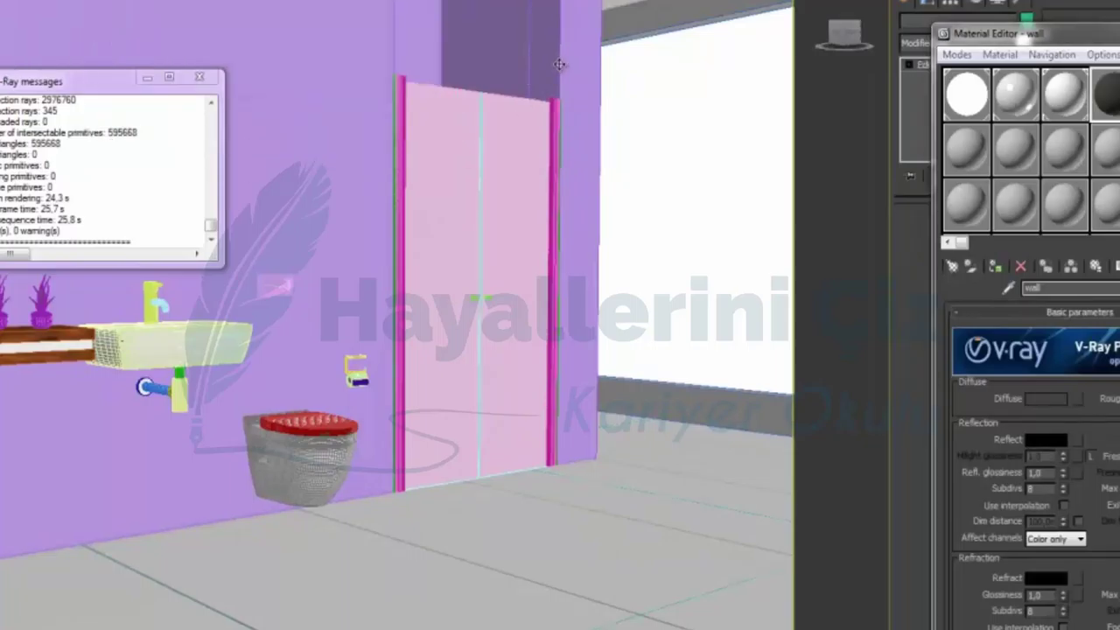
{"action": "left_click", "coordinate": [996, 266]}
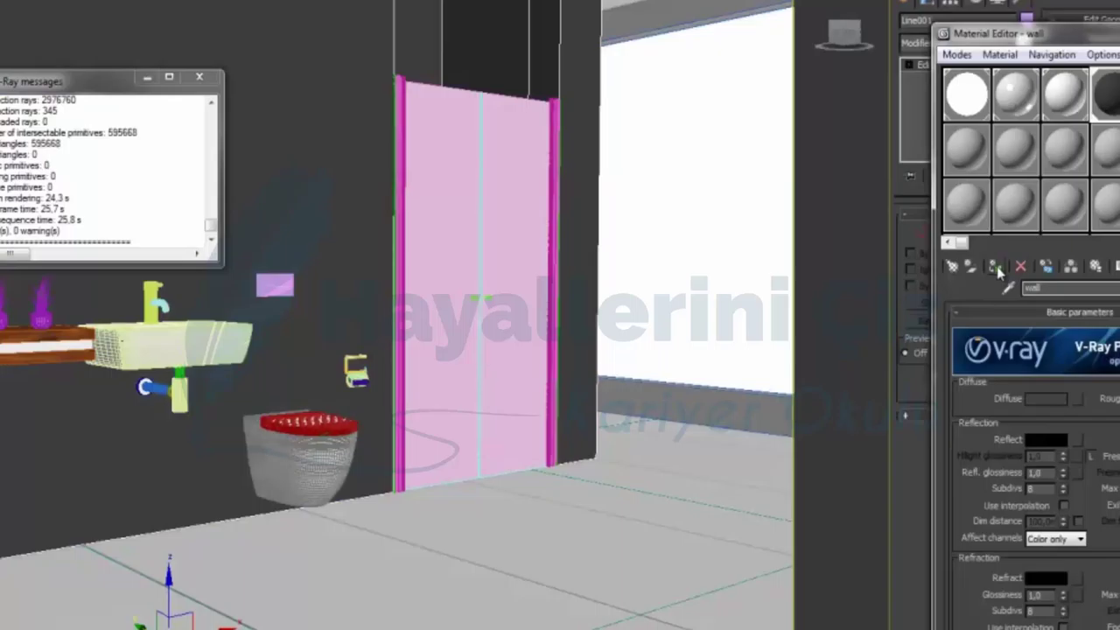
Start a new material in an unused slot and name it 'window'.
{"action": "left_click", "coordinate": [1118, 92]}
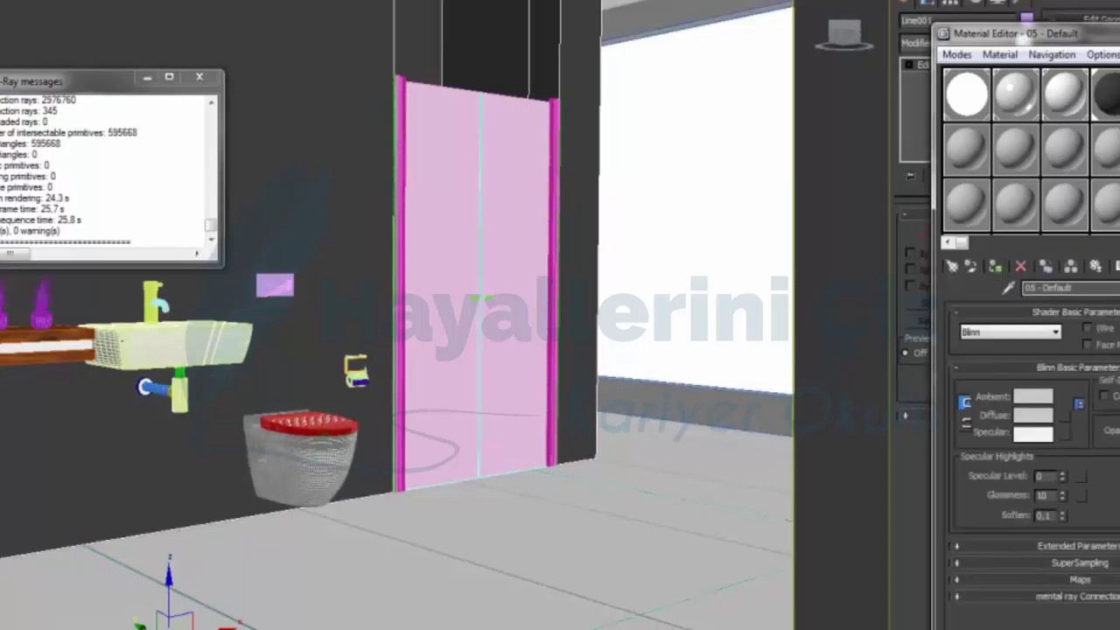
{"action": "left_click", "coordinate": [1086, 293]}
{"action": "type", "text": "wa"}
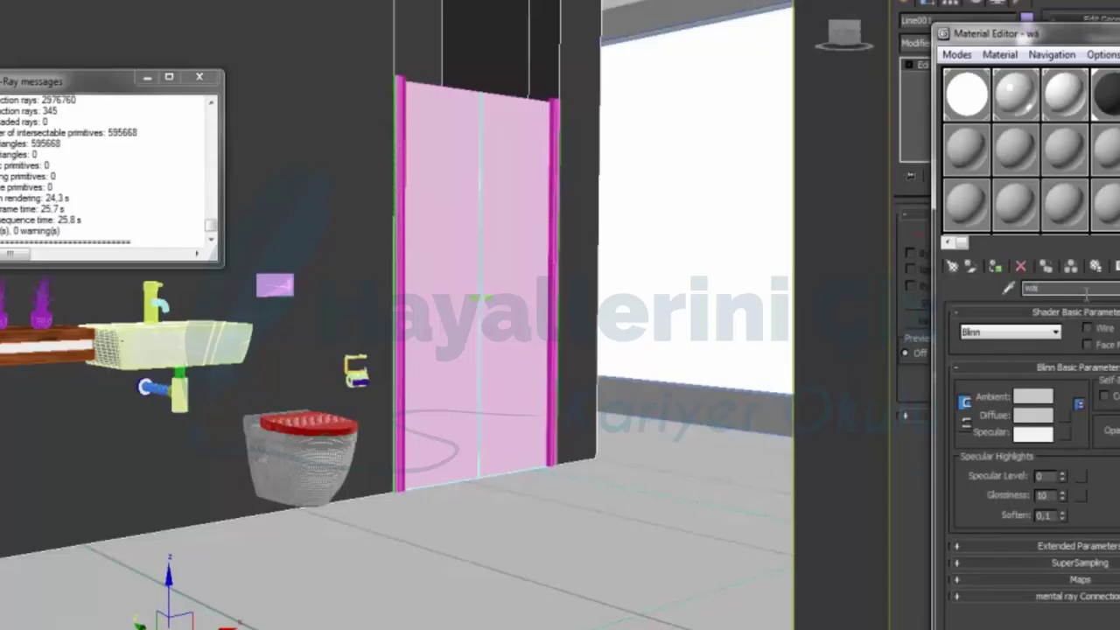
{"action": "type", "text": "indow"}
Make the window material a black VRayMtl and assign it to the window.
{"action": "left_click", "coordinate": [1115, 288]}
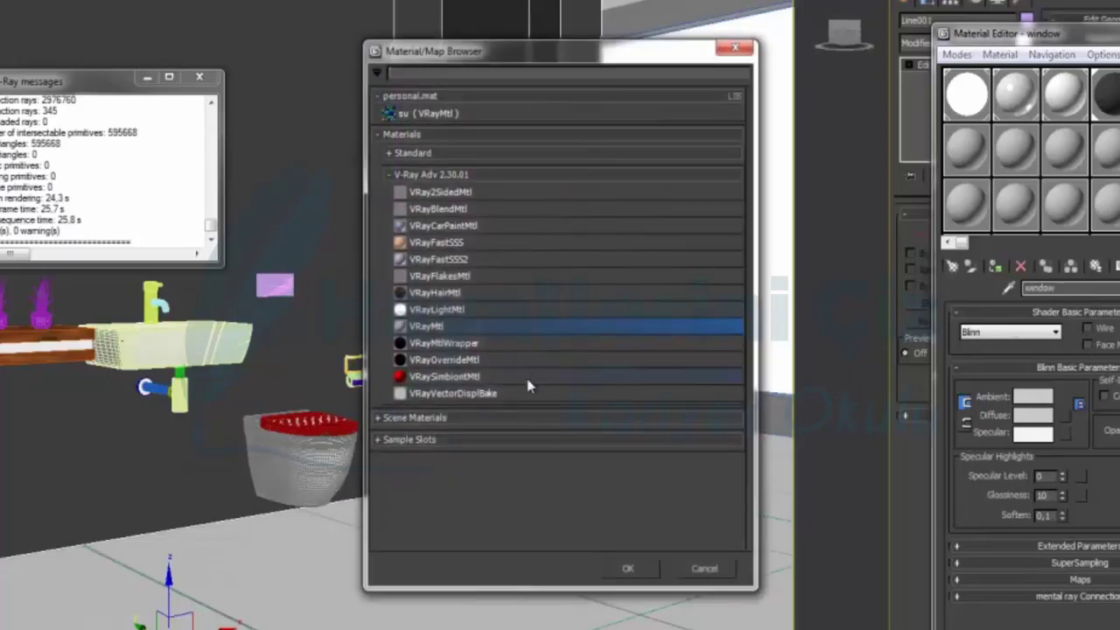
{"action": "double_click", "coordinate": [439, 327]}
{"action": "left_click", "coordinate": [1045, 399]}
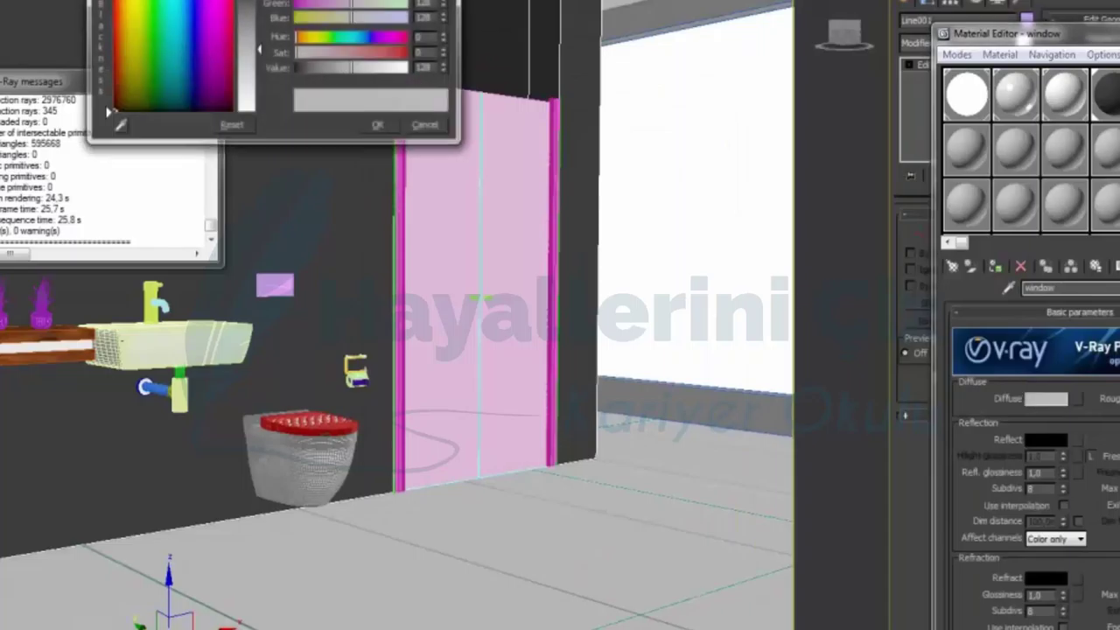
{"action": "left_click_drag", "start_coordinate": [350, 67], "coordinate": [295, 68]}
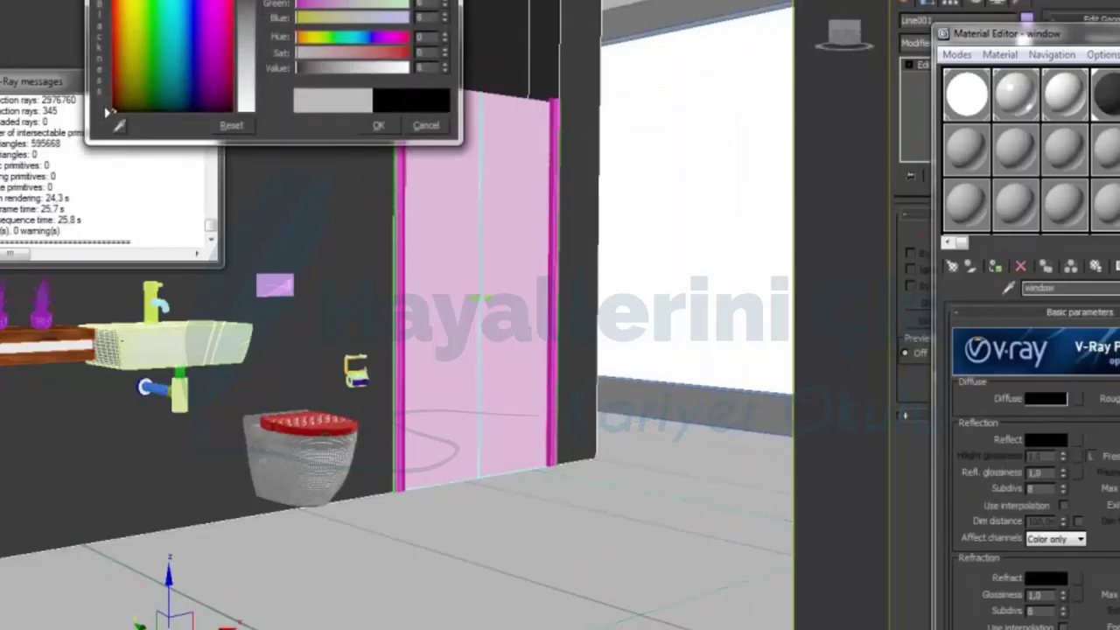
{"action": "left_click", "coordinate": [378, 125]}
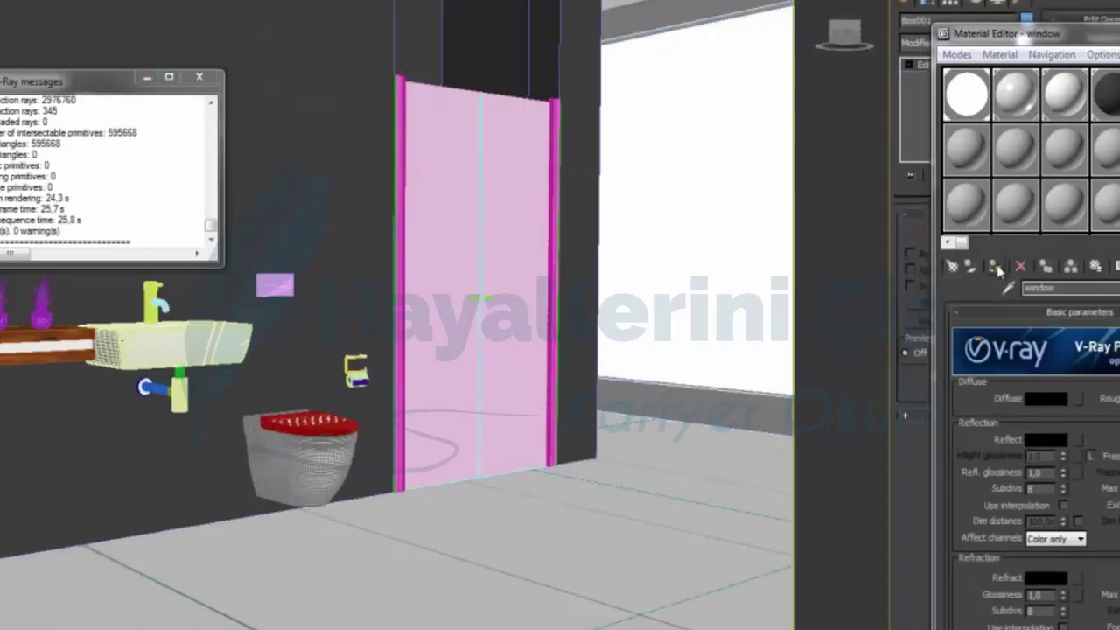
{"action": "left_click", "coordinate": [995, 266]}
Apply the white VRayLightMtl to the window pane face and test-render the bathroom.
{"action": "left_click", "coordinate": [966, 93]}
{"action": "left_click_drag", "start_coordinate": [1008, 35], "coordinate": [1110, 39]}
{"action": "left_click", "coordinate": [979, 233]}
{"action": "left_click", "coordinate": [793, 184]}
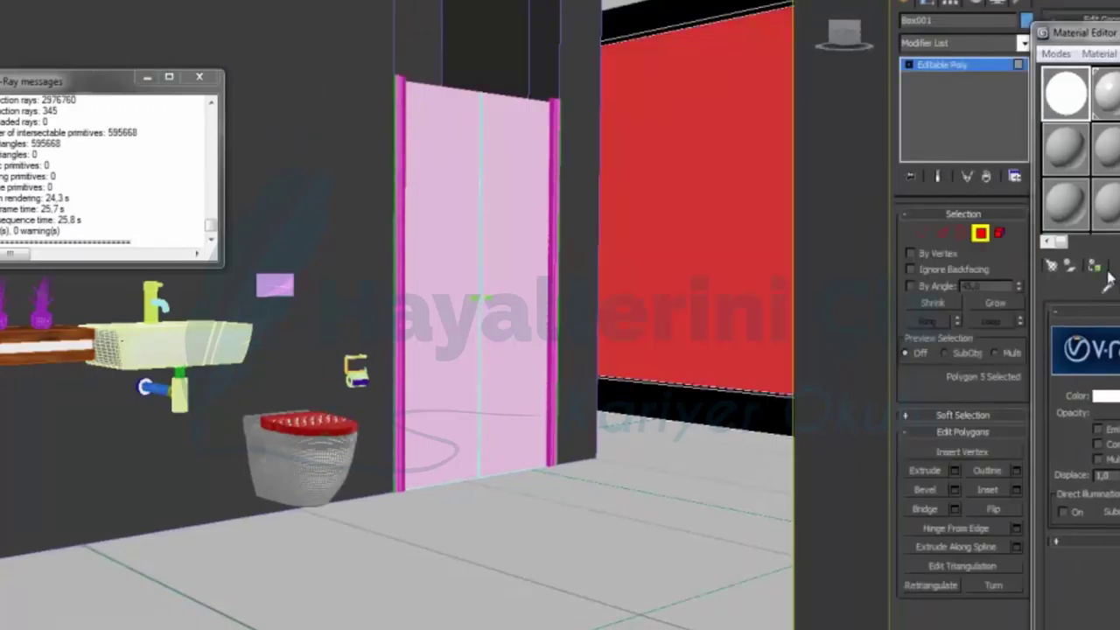
{"action": "key", "text": "F2"}
{"action": "left_click", "coordinate": [980, 232]}
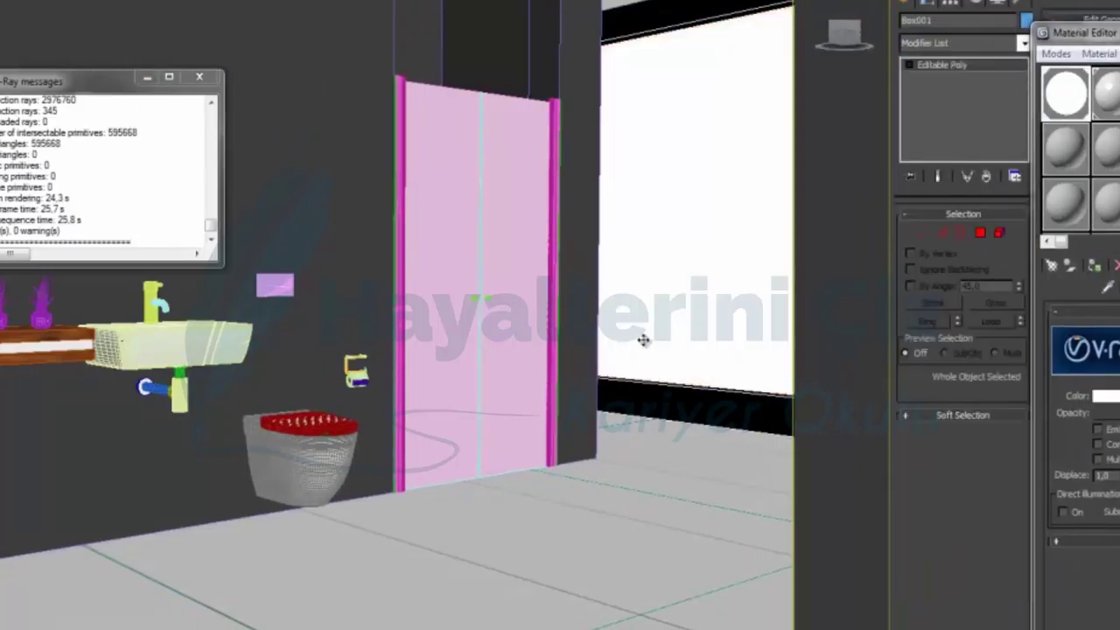
{"action": "key", "text": "shift+q"}
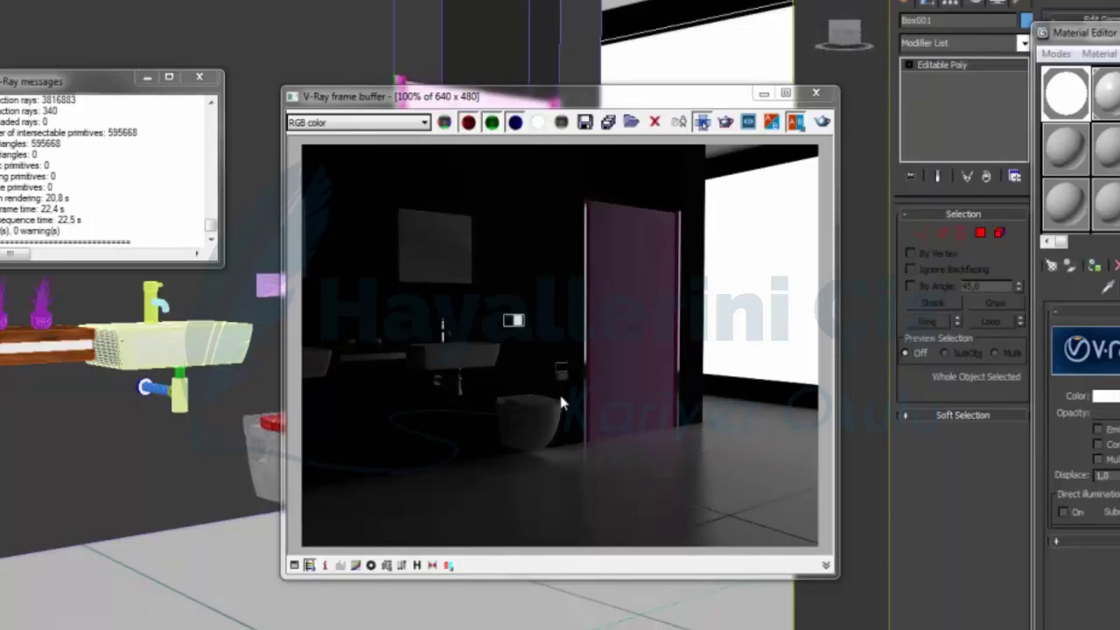
Expand the V-Ray:: Color mapping rollout in Render Setup and re-render the bathroom.
{"action": "key", "text": "alt+r"}
{"action": "key", "text": "Escape"}
{"action": "key", "text": "F10"}
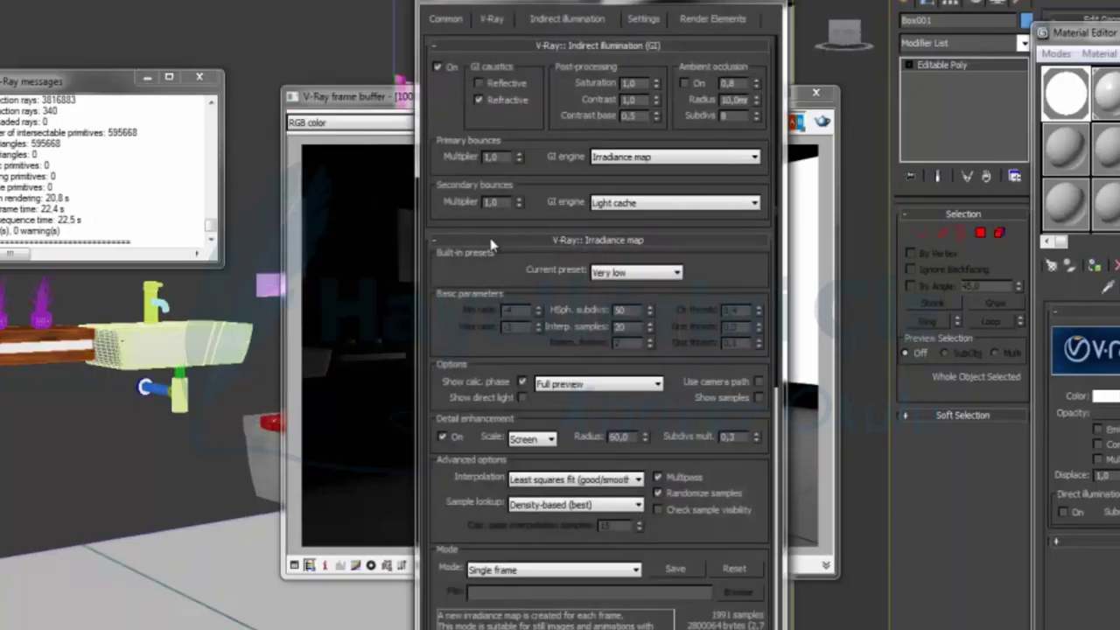
{"action": "left_click", "coordinate": [497, 23]}
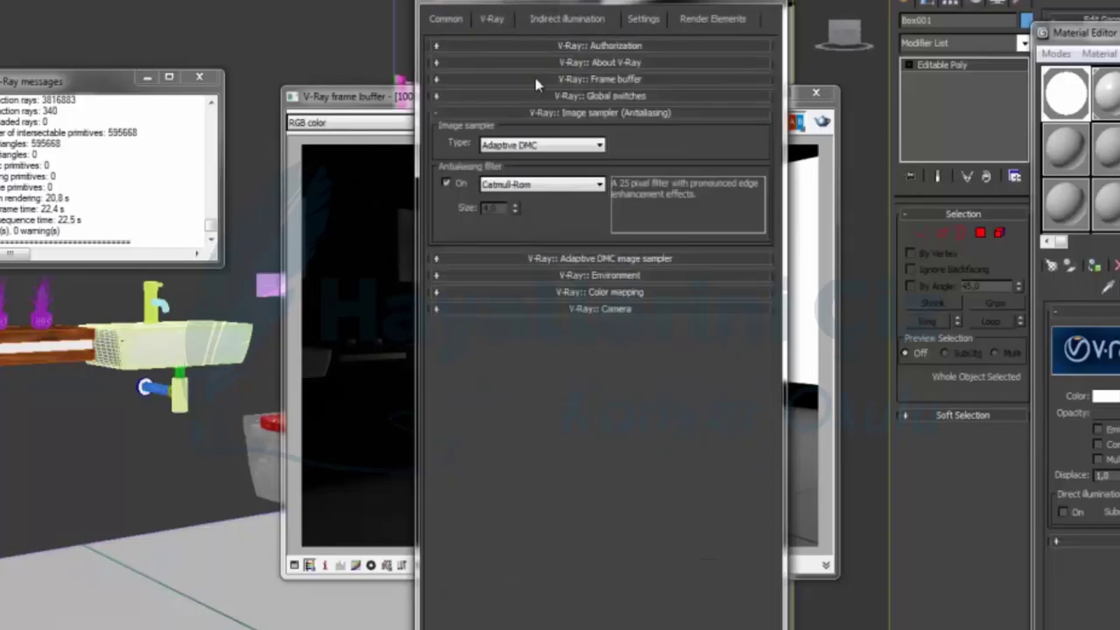
{"action": "left_click", "coordinate": [623, 292]}
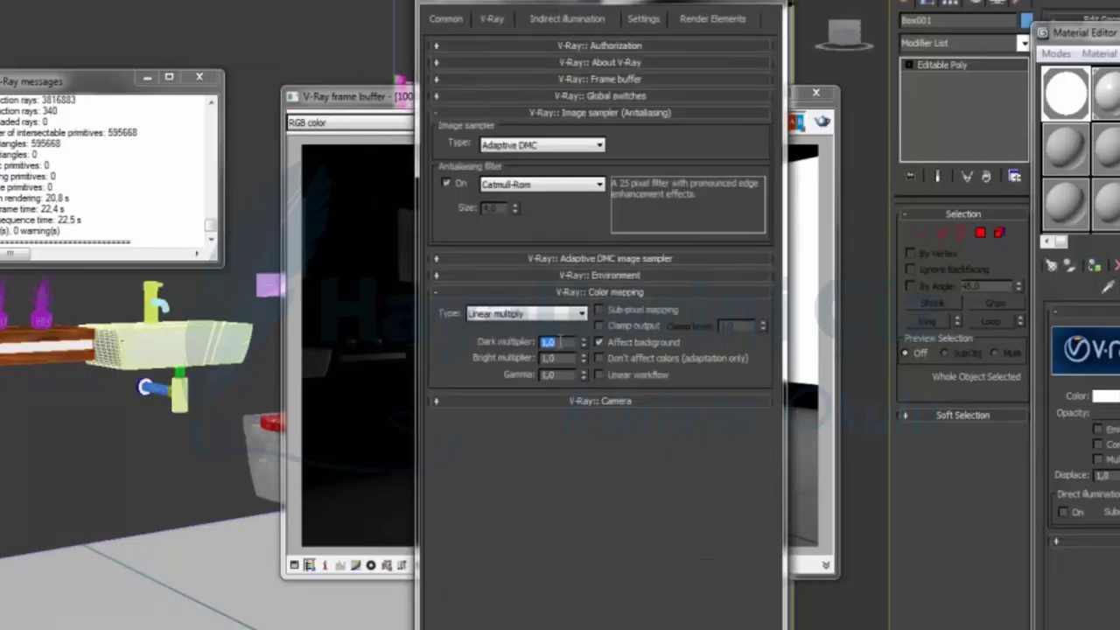
{"action": "key", "text": "shift+q"}
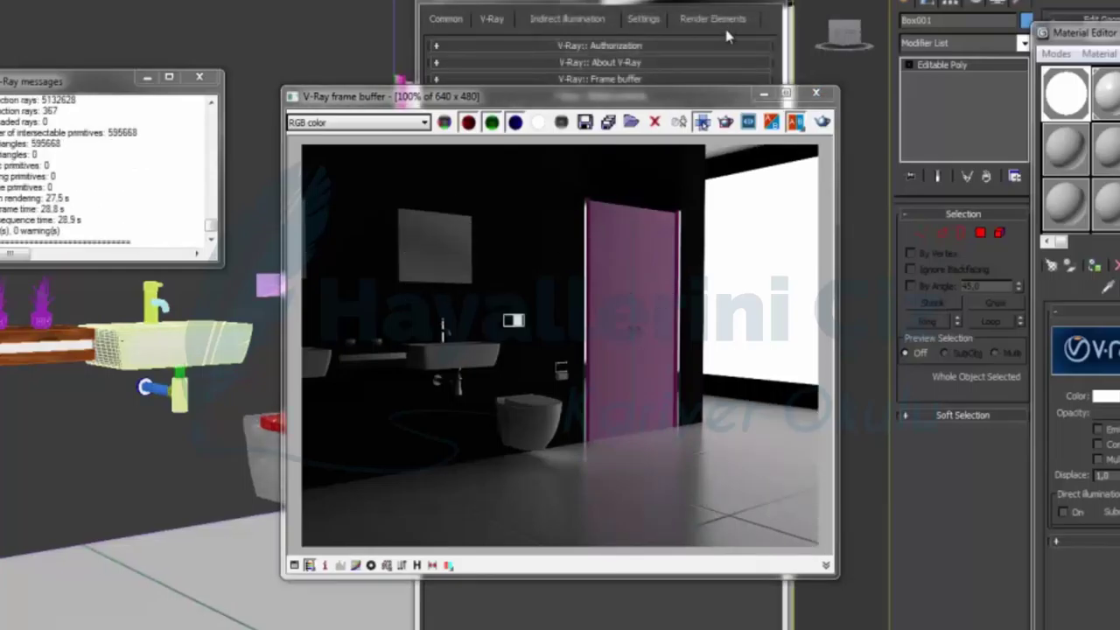
Lighten the VRayMtl's dark diffuse colour slightly and render the last view again.
{"action": "left_click", "coordinate": [1107, 96]}
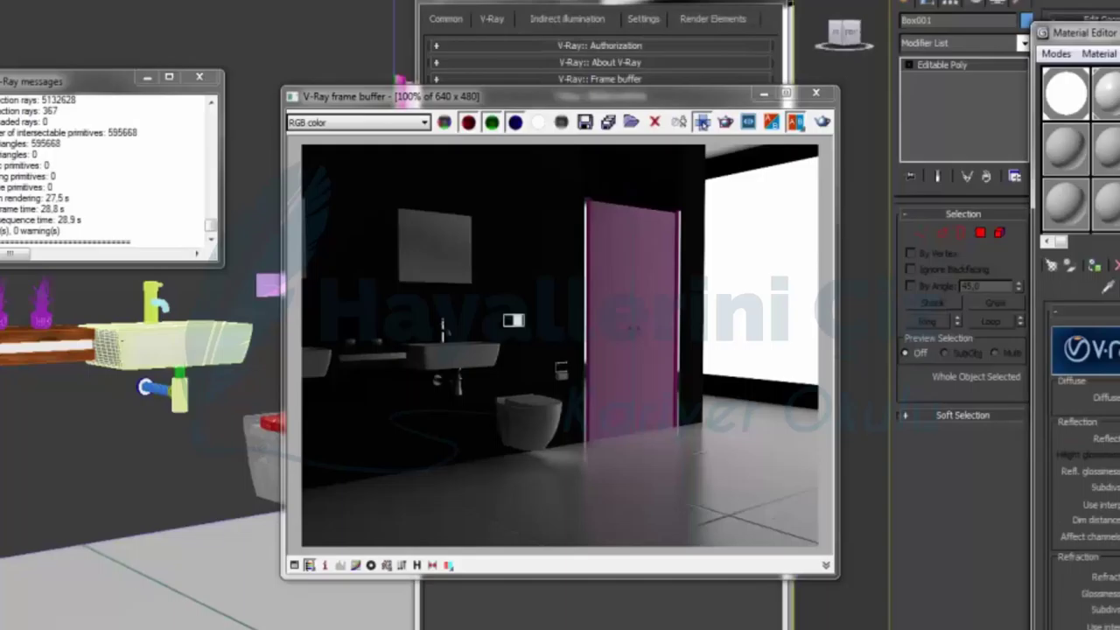
{"action": "left_click", "coordinate": [1115, 396]}
{"action": "left_click_drag", "start_coordinate": [261, 5], "coordinate": [270, 12]}
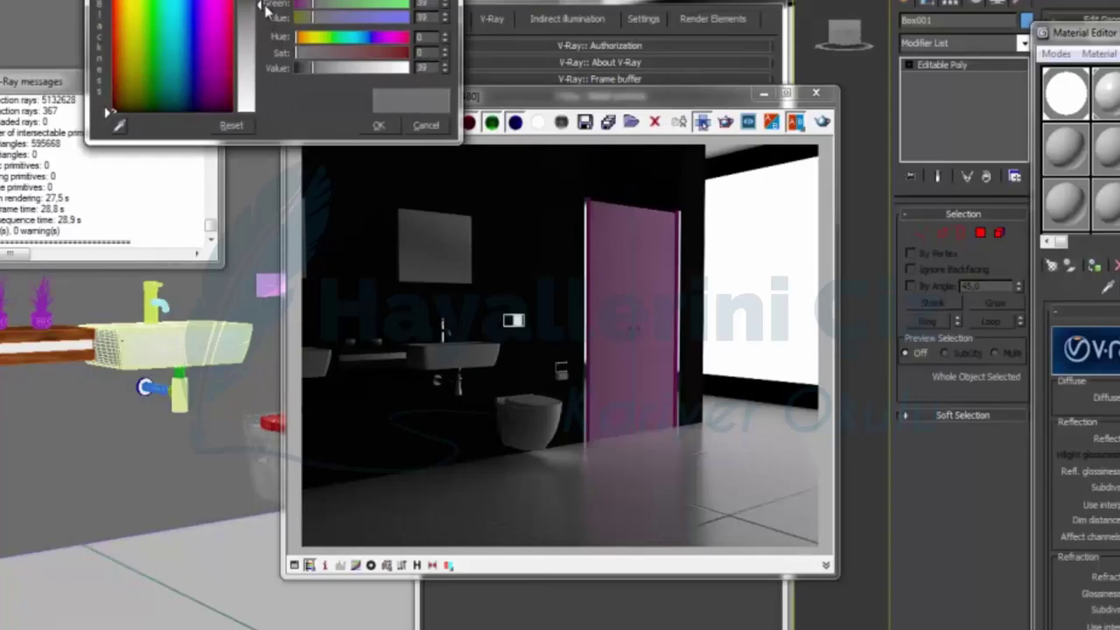
{"action": "left_click", "coordinate": [379, 127]}
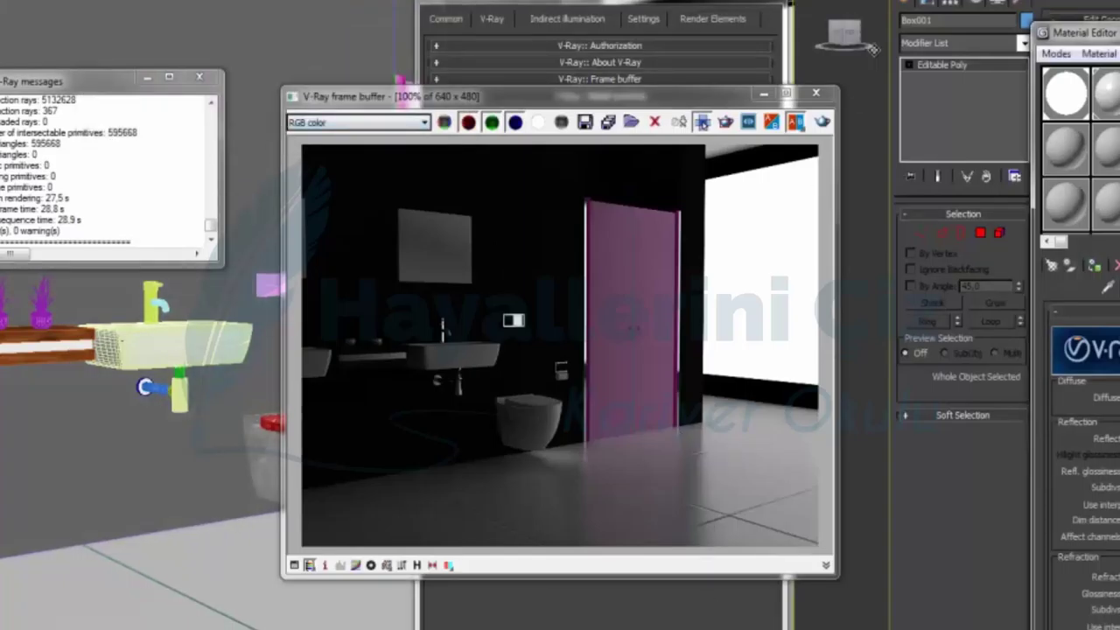
{"action": "left_click", "coordinate": [822, 124]}
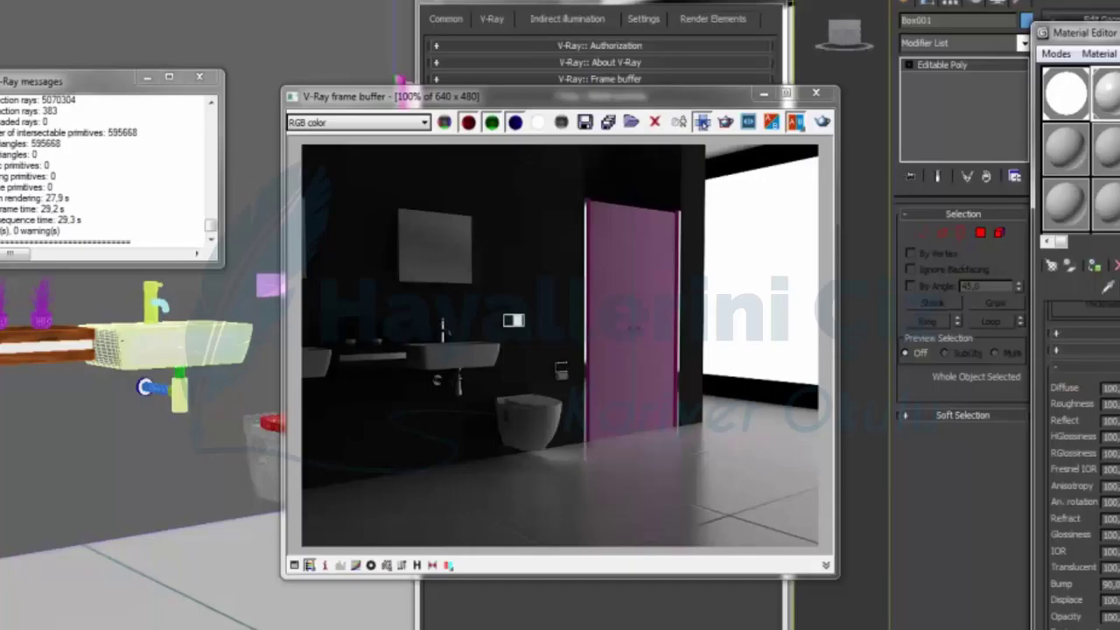
Inspect the Tiles diffuse map, return to the parent material, and run a test render.
{"action": "left_click", "coordinate": [1118, 386]}
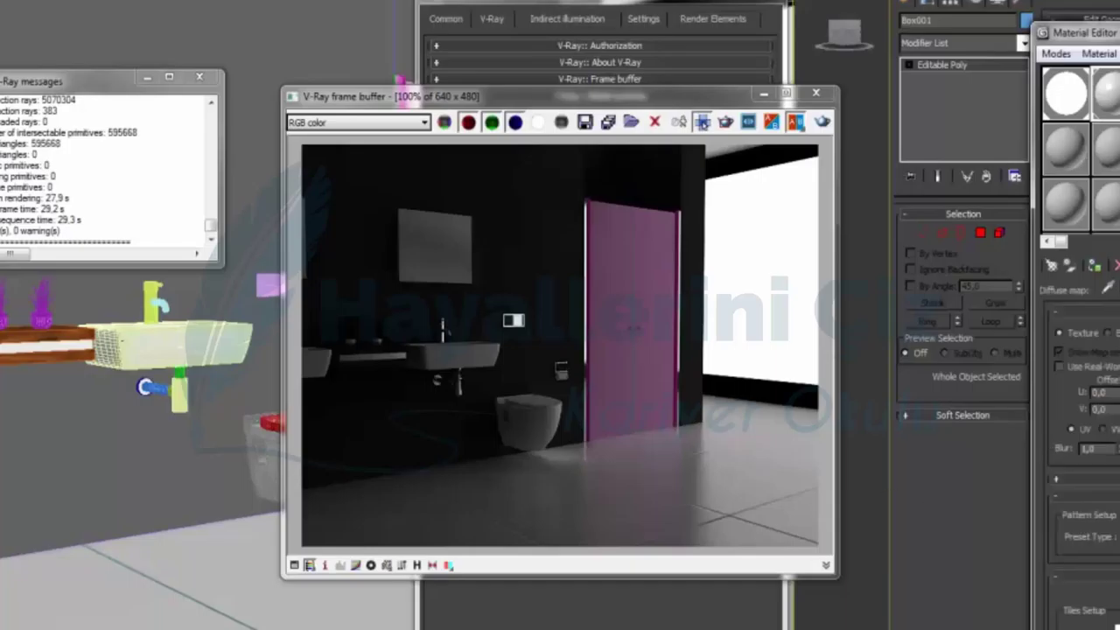
{"action": "scroll", "coordinate": [1085, 437], "scroll_direction": "down", "scroll_amount": 5}
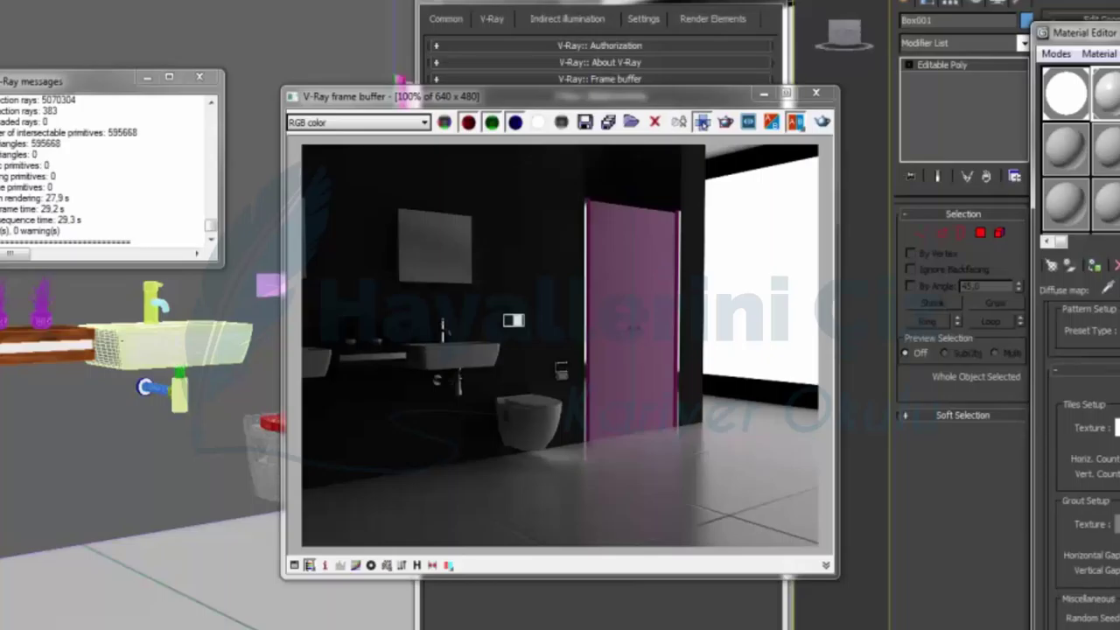
{"action": "key", "text": "Up"}
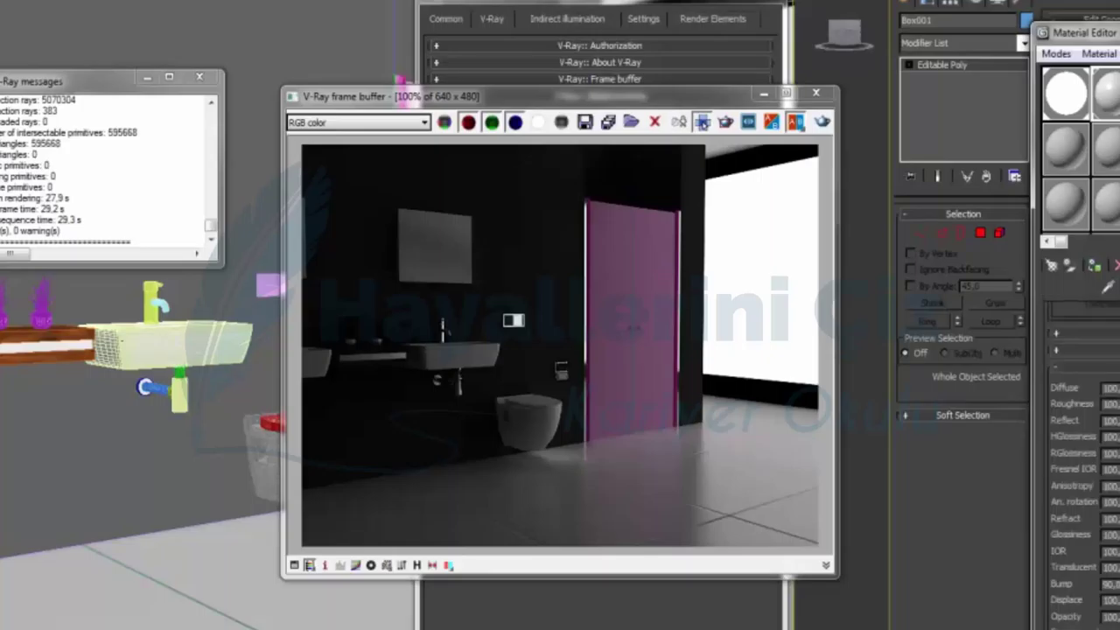
{"action": "left_click", "coordinate": [1104, 376]}
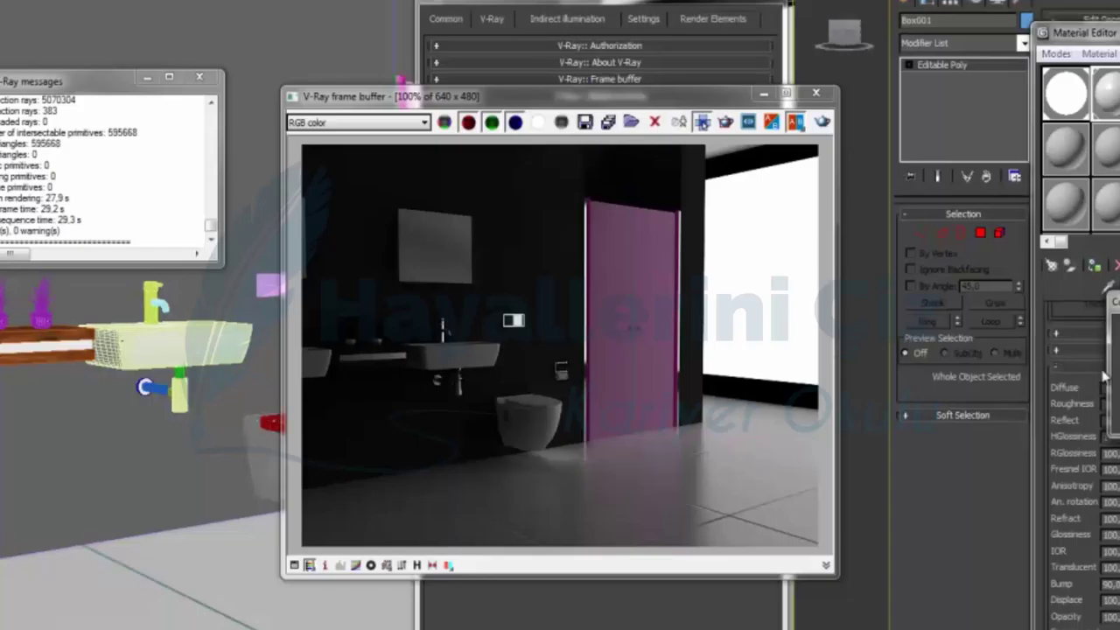
{"action": "left_click", "coordinate": [823, 120]}
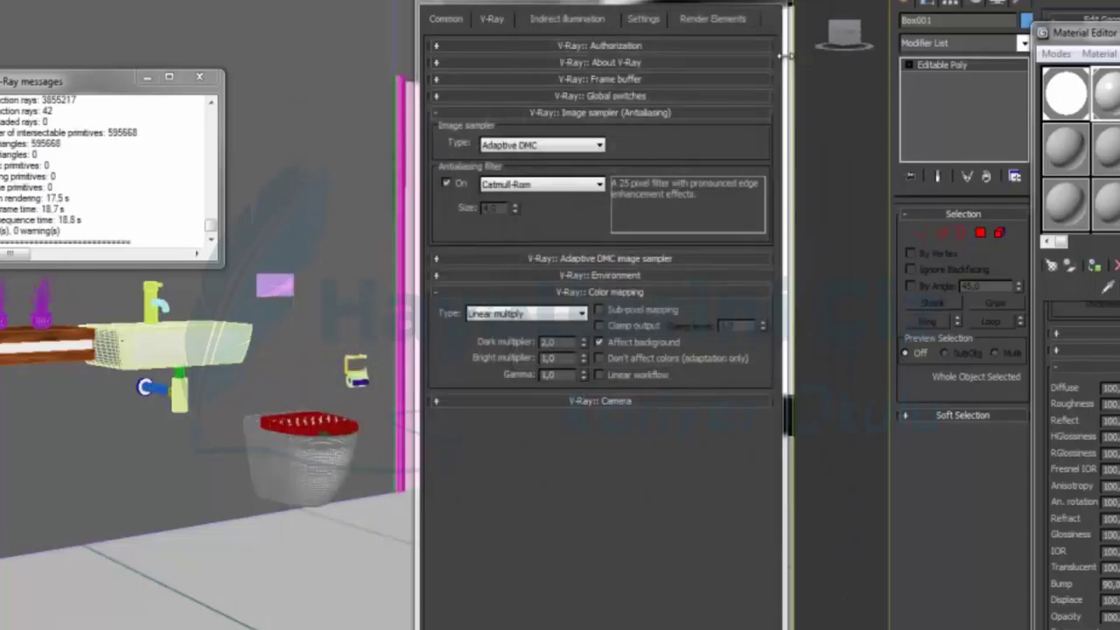
Set the tiled material's Bump amount to 120 and render again.
{"action": "double_click", "coordinate": [1108, 583]}
{"action": "type", "text": "120"}
{"action": "key", "text": "Return"}
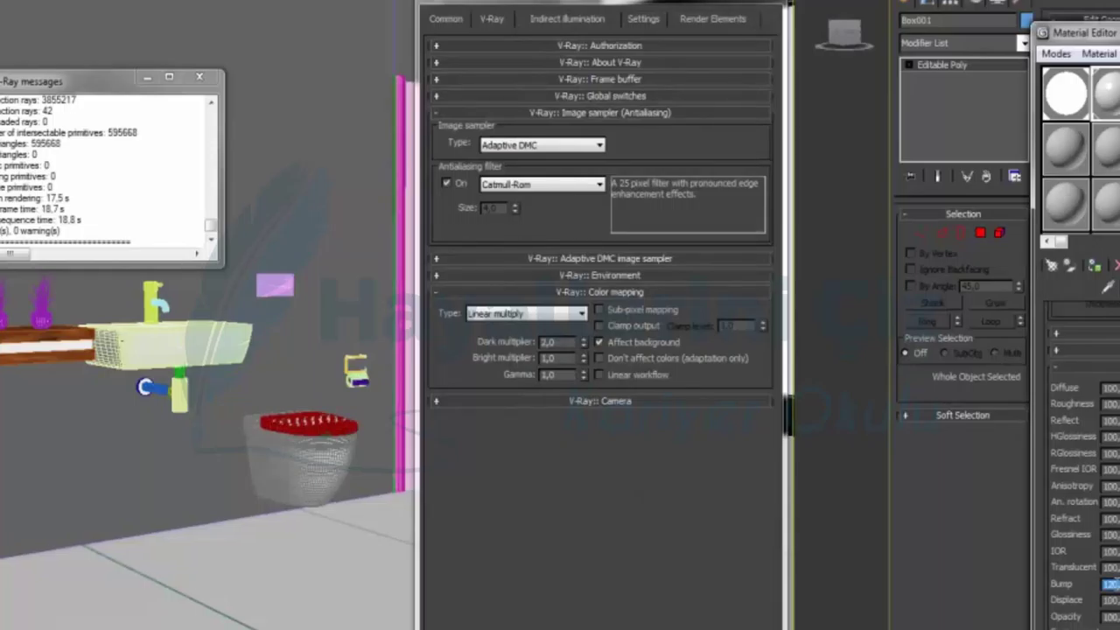
{"action": "key", "text": "shift+q"}
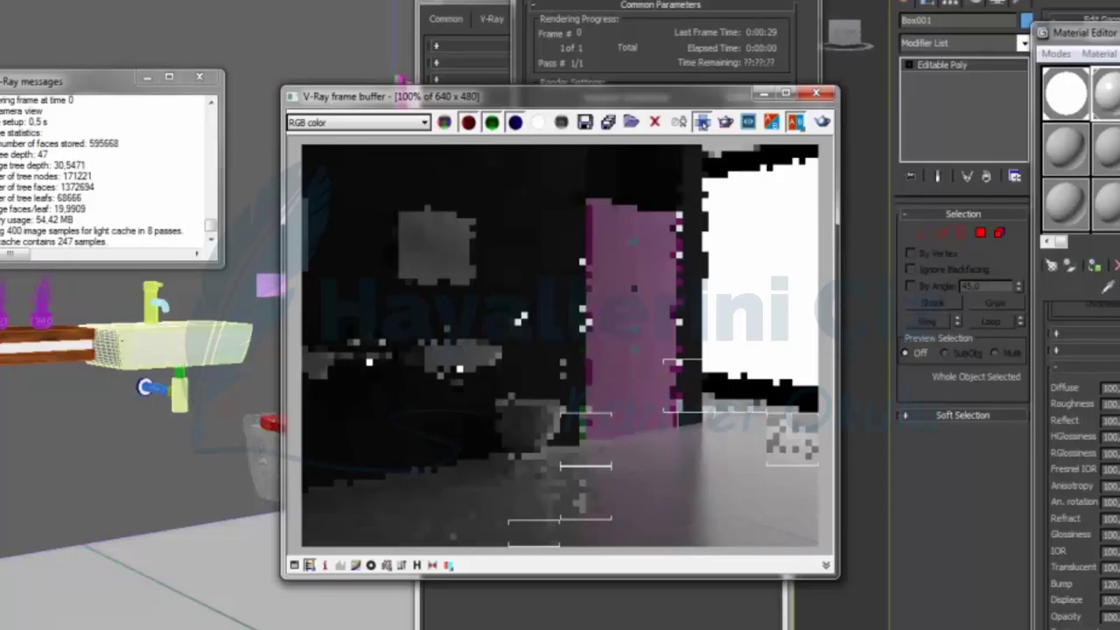
{"action": "left_click", "coordinate": [526, 7]}
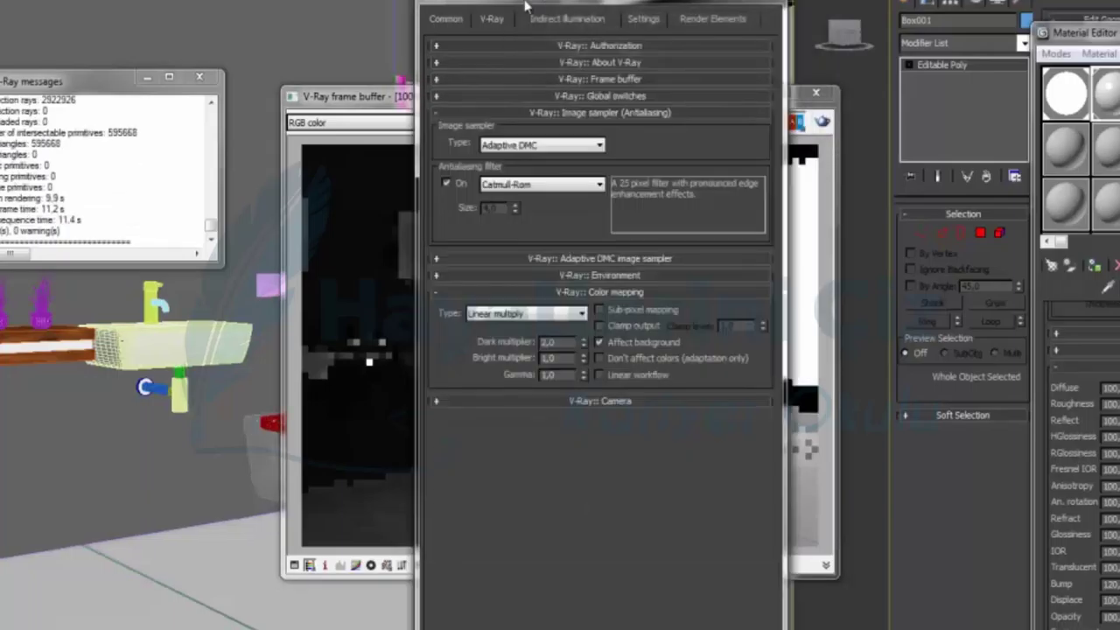
Switch the V-Ray image sampler to Adaptive subdivision and test-render.
{"action": "left_click", "coordinate": [539, 146]}
{"action": "left_click", "coordinate": [533, 179]}
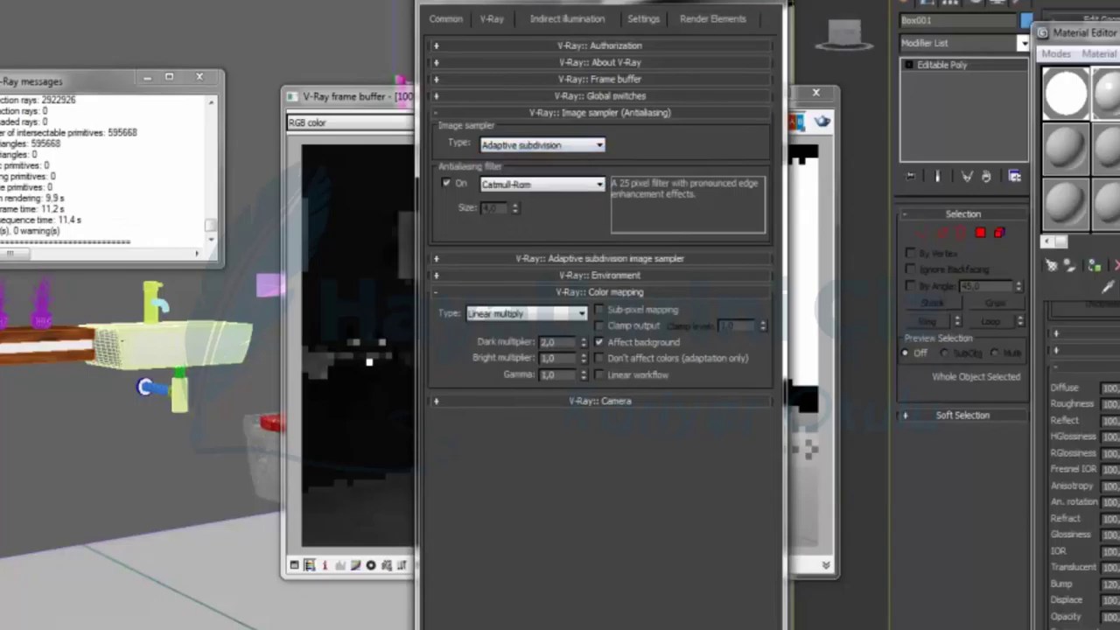
{"action": "key", "text": "shift+q"}
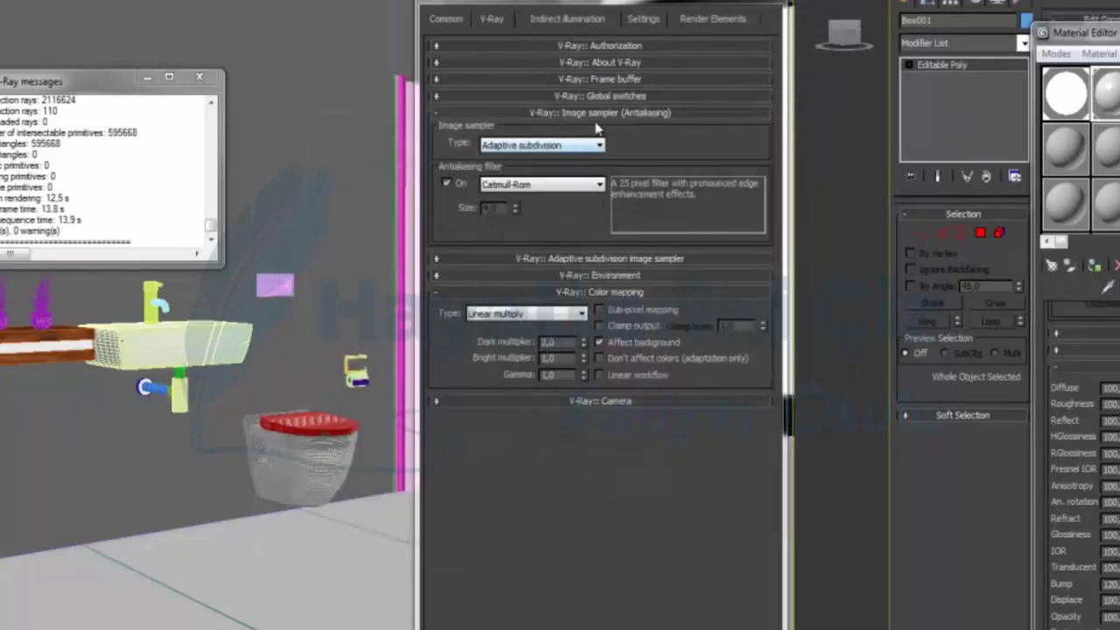
Set the image sampler back to Adaptive DMC and expand its settings.
{"action": "left_click", "coordinate": [612, 260]}
{"action": "left_click", "coordinate": [615, 260]}
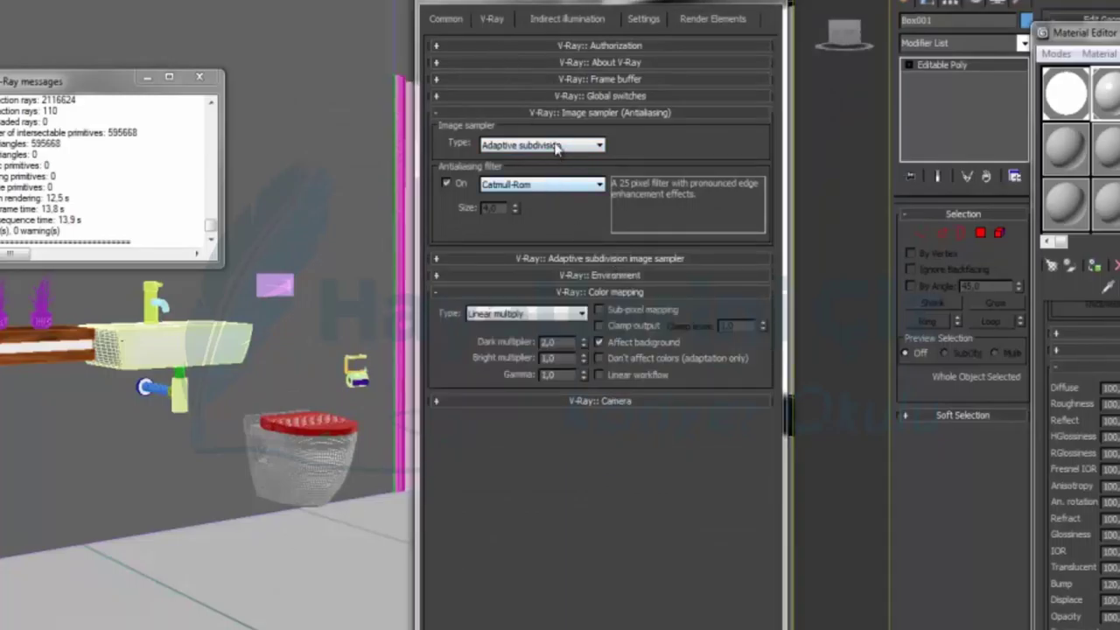
{"action": "left_click", "coordinate": [542, 145]}
{"action": "left_click", "coordinate": [549, 172]}
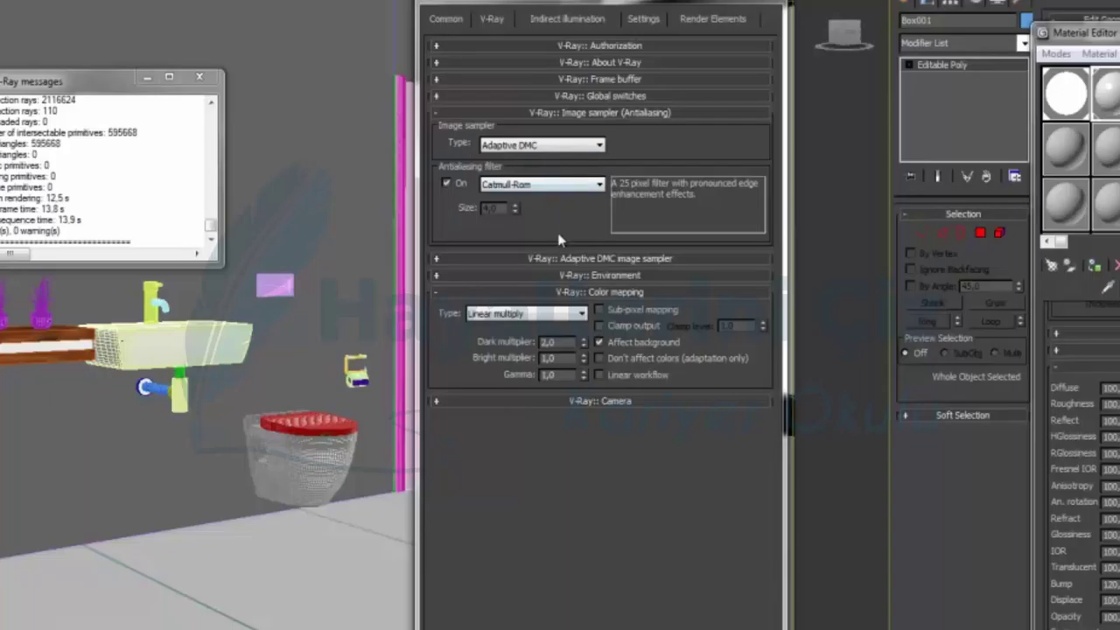
{"action": "left_click", "coordinate": [586, 261]}
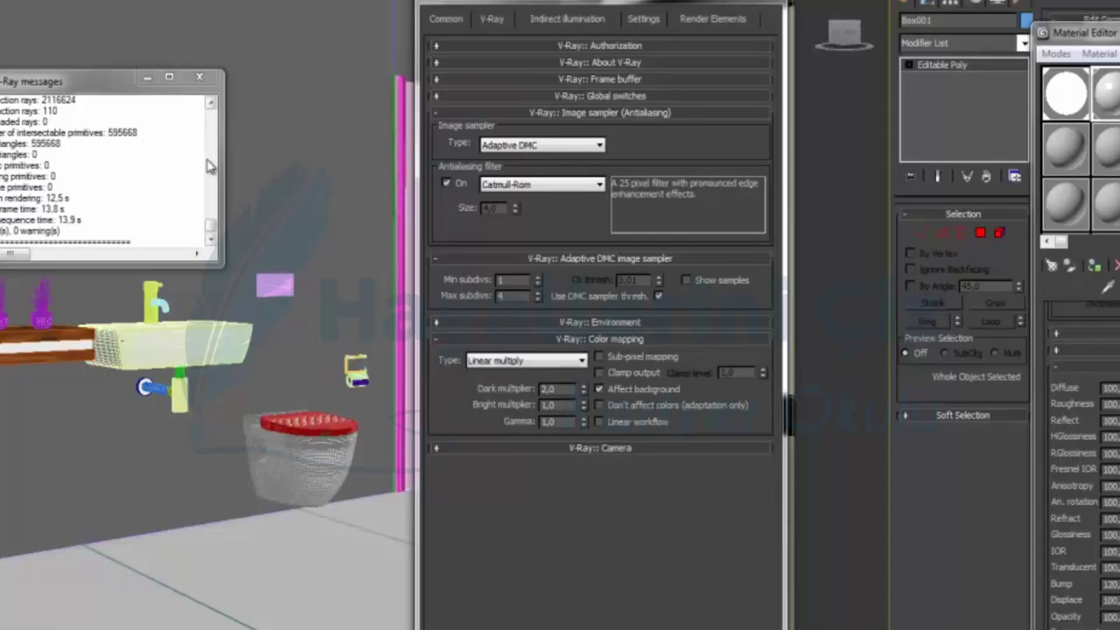
{"action": "left_click", "coordinate": [201, 78]}
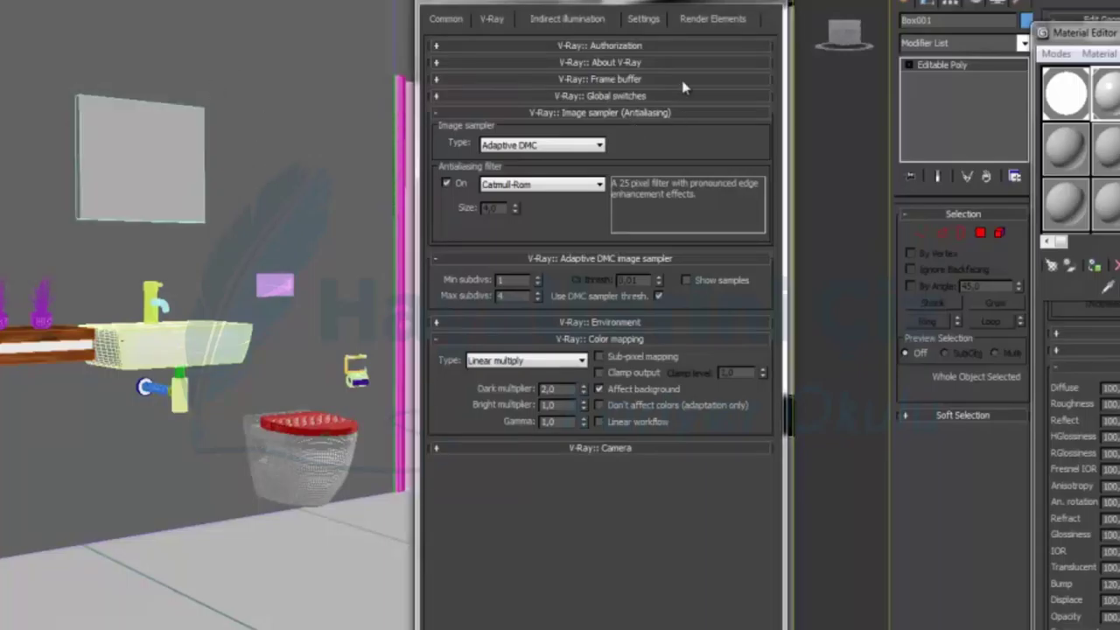
Minimize Render Setup and convert the material slot to a VRayMtl.
{"action": "left_click", "coordinate": [711, 5]}
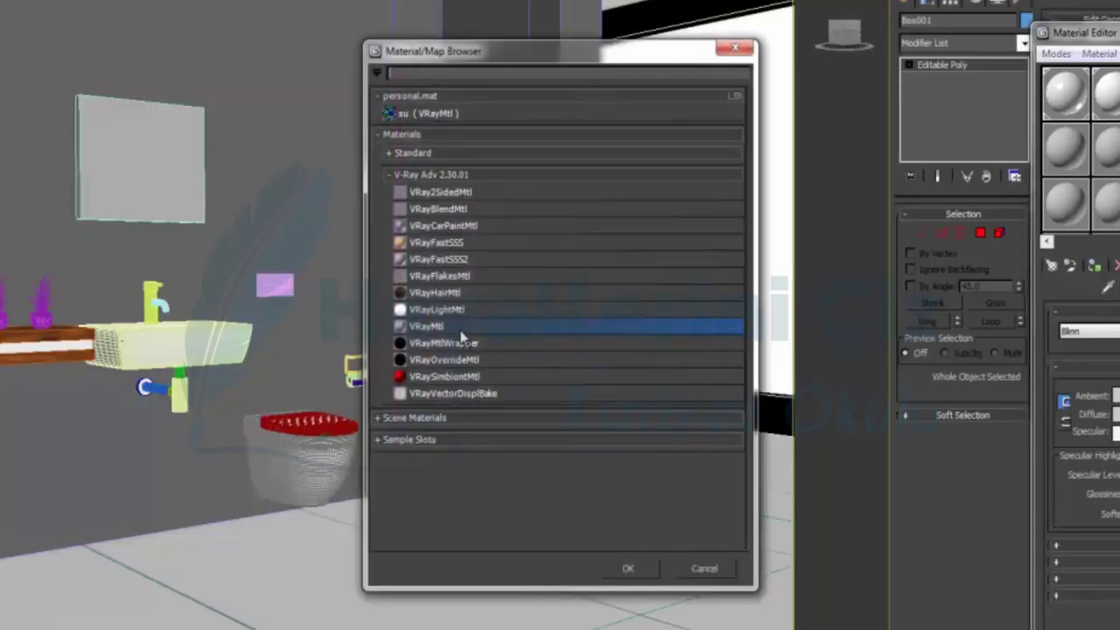
{"action": "double_click", "coordinate": [463, 330]}
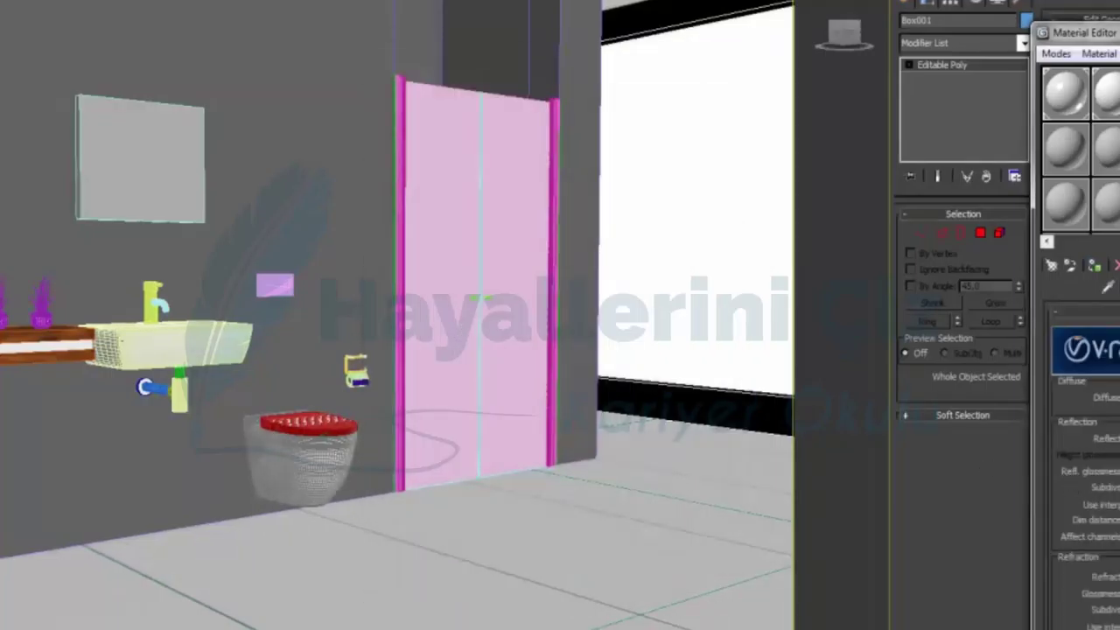
{"action": "left_click", "coordinate": [1111, 397]}
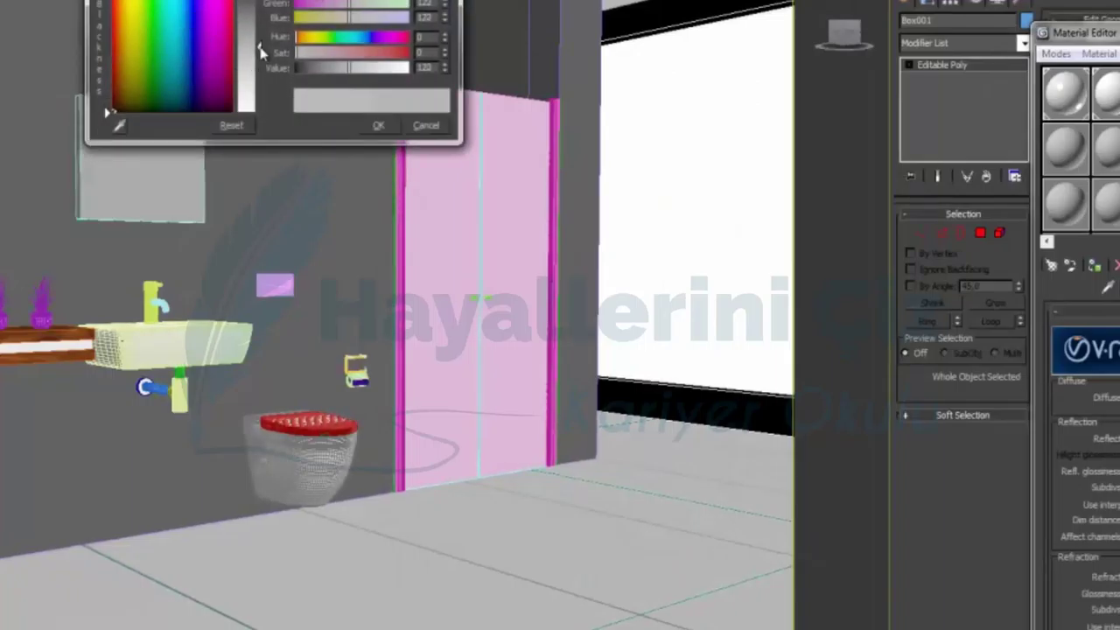
{"action": "left_click", "coordinate": [382, 126]}
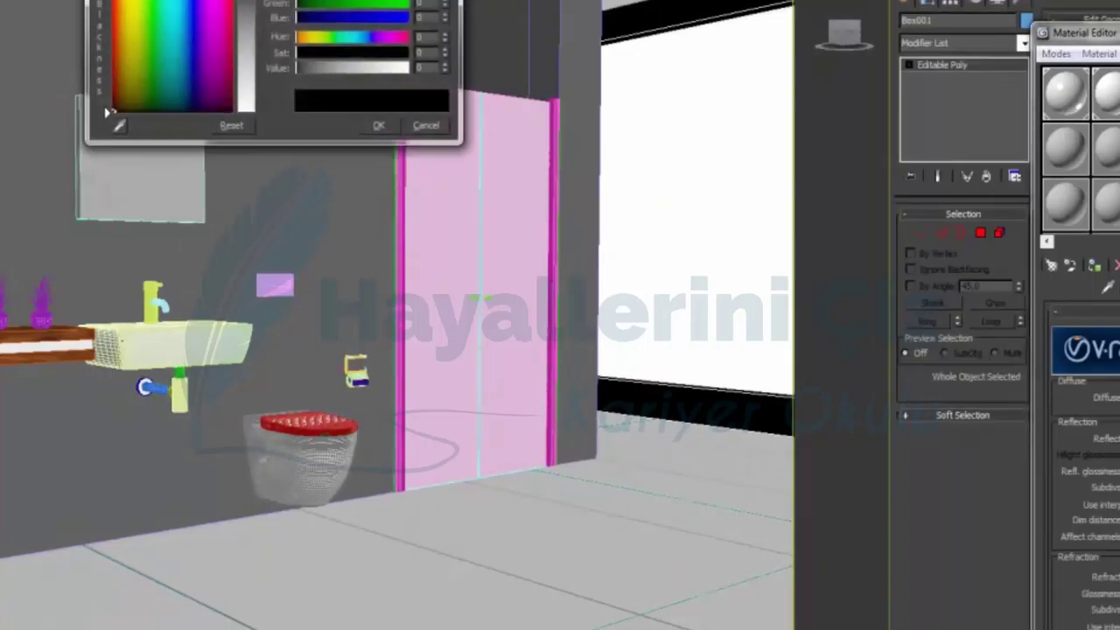
Set a material colour to dark grey RGB 25, 25, 25, then select the pink shower door.
{"action": "type", "text": "25"}
{"action": "key", "text": "Tab"}
{"action": "type", "text": "25"}
{"action": "key", "text": "Tab"}
{"action": "type", "text": "25"}
{"action": "key", "text": "Return"}
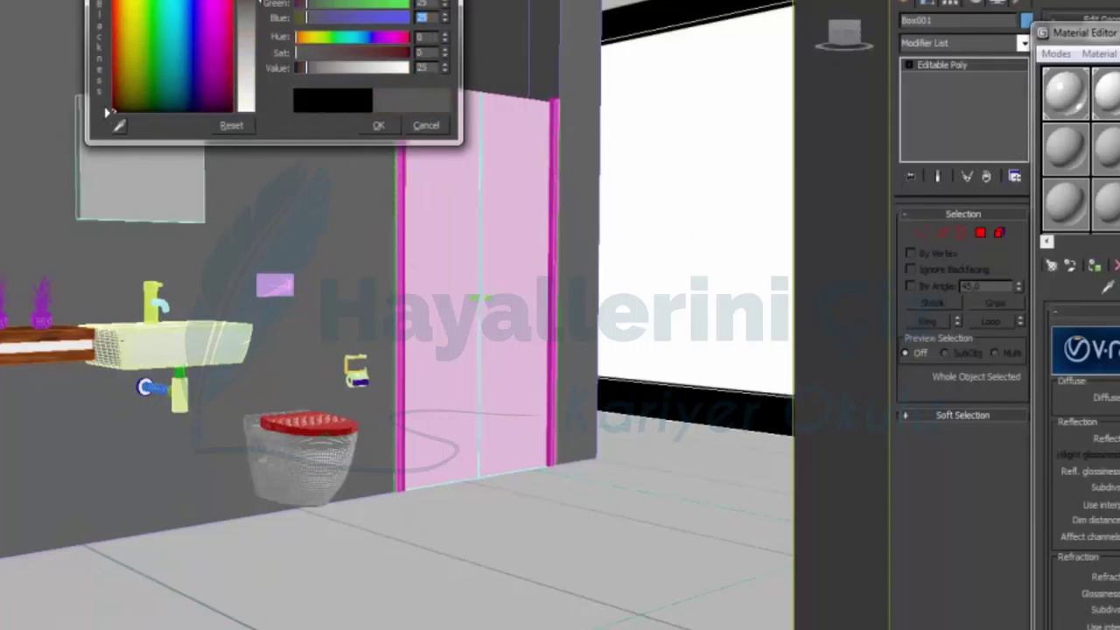
{"action": "left_click", "coordinate": [378, 125]}
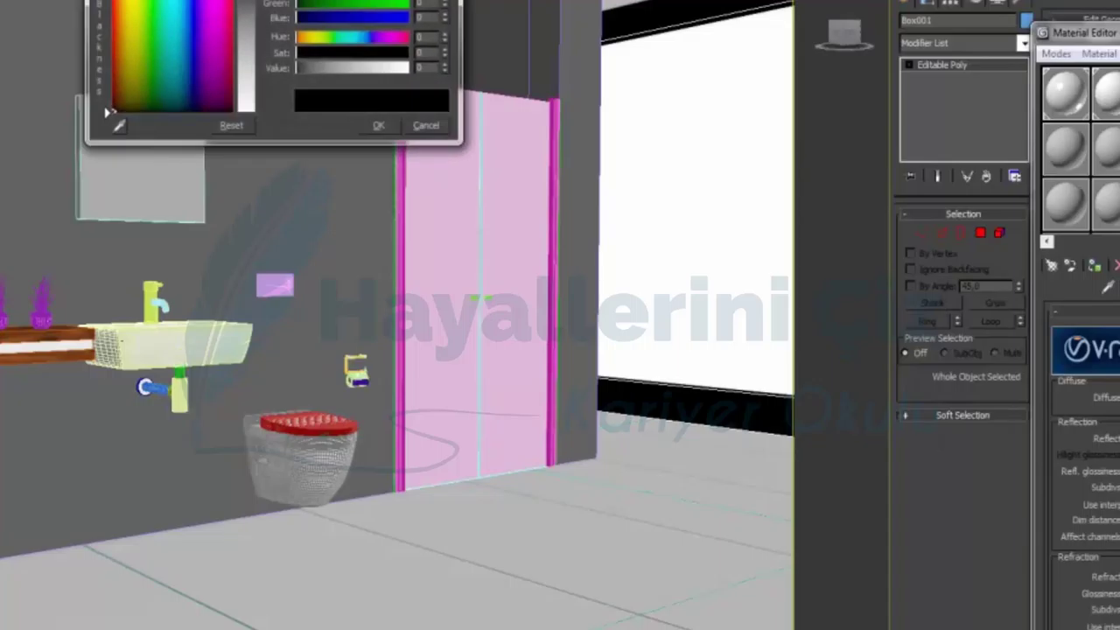
{"action": "left_click", "coordinate": [376, 125]}
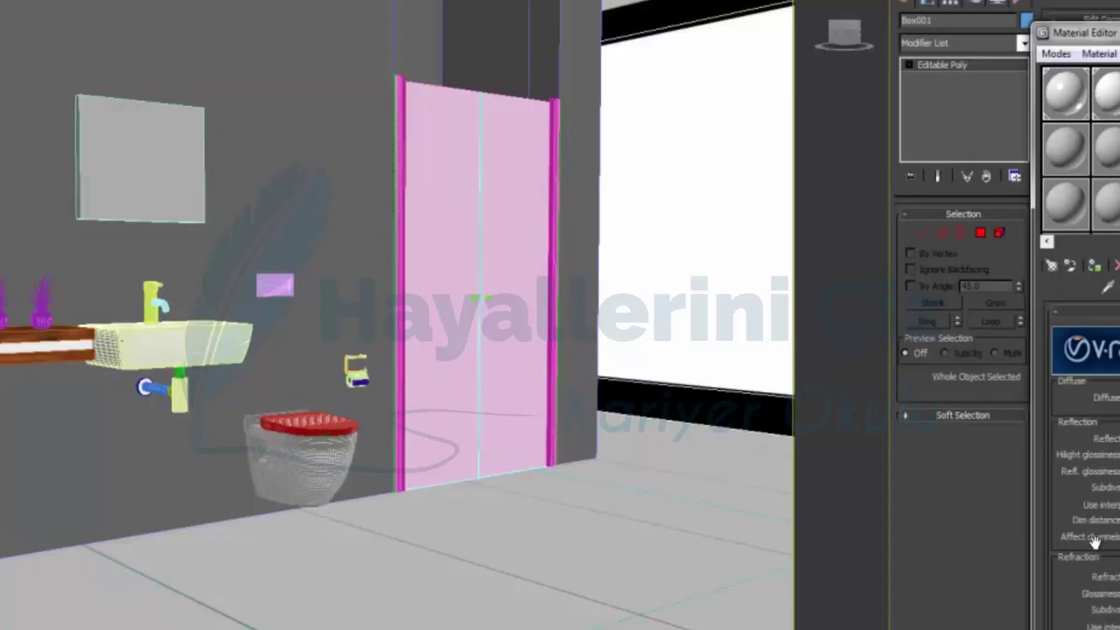
{"action": "left_click_drag", "start_coordinate": [1069, 623], "coordinate": [1078, 589]}
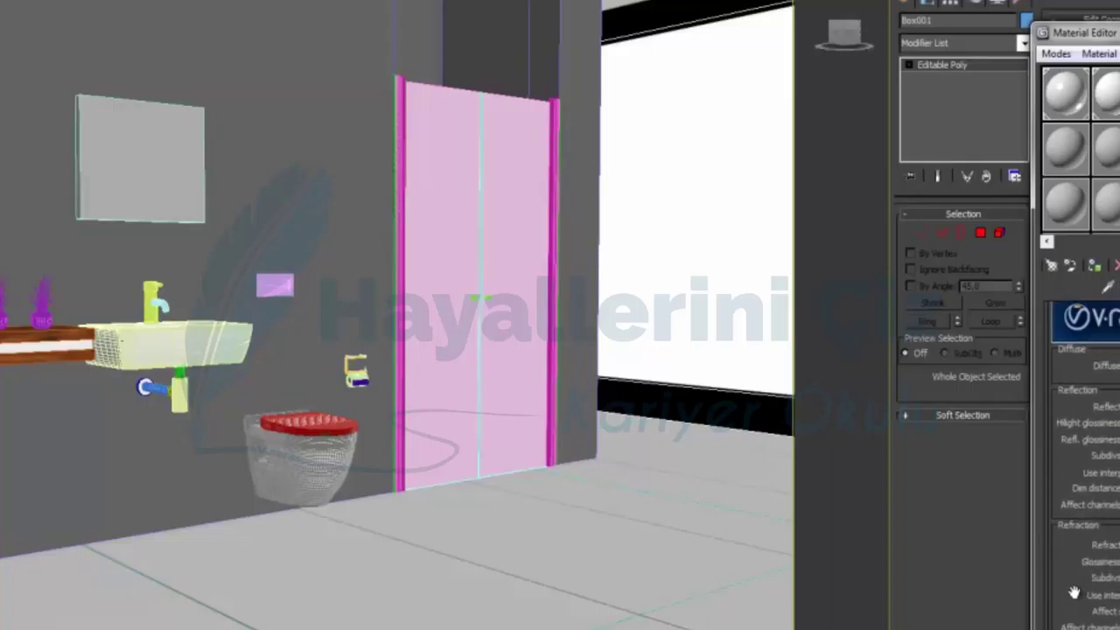
{"action": "left_click", "coordinate": [447, 197]}
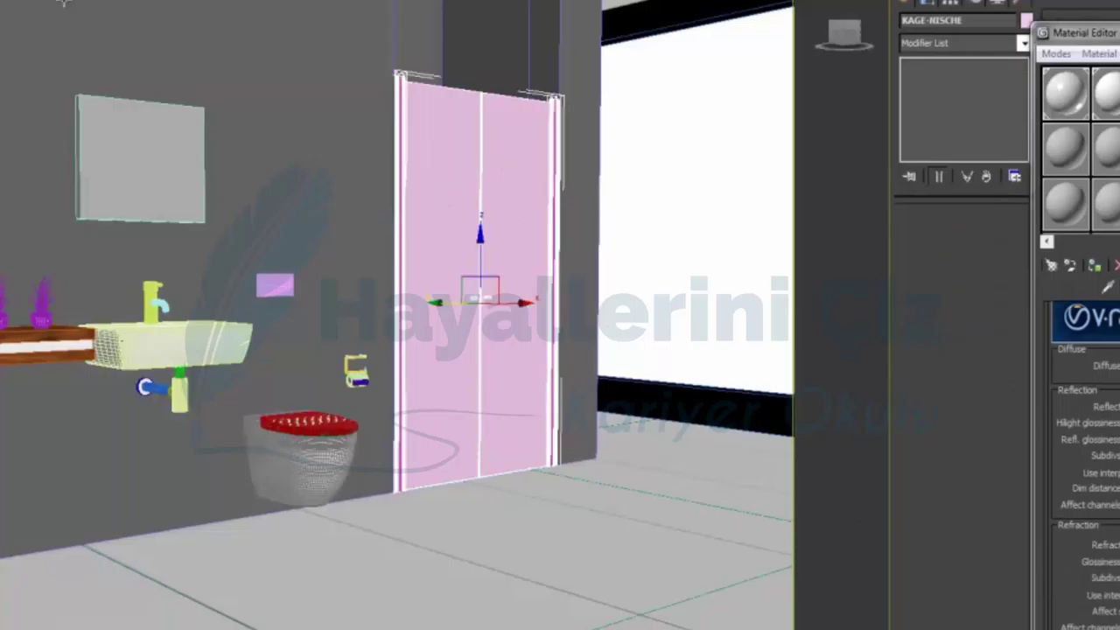
Assign the new material to the shower door panel and frame, replacing the old one, and test-render.
{"action": "left_click", "coordinate": [490, 170]}
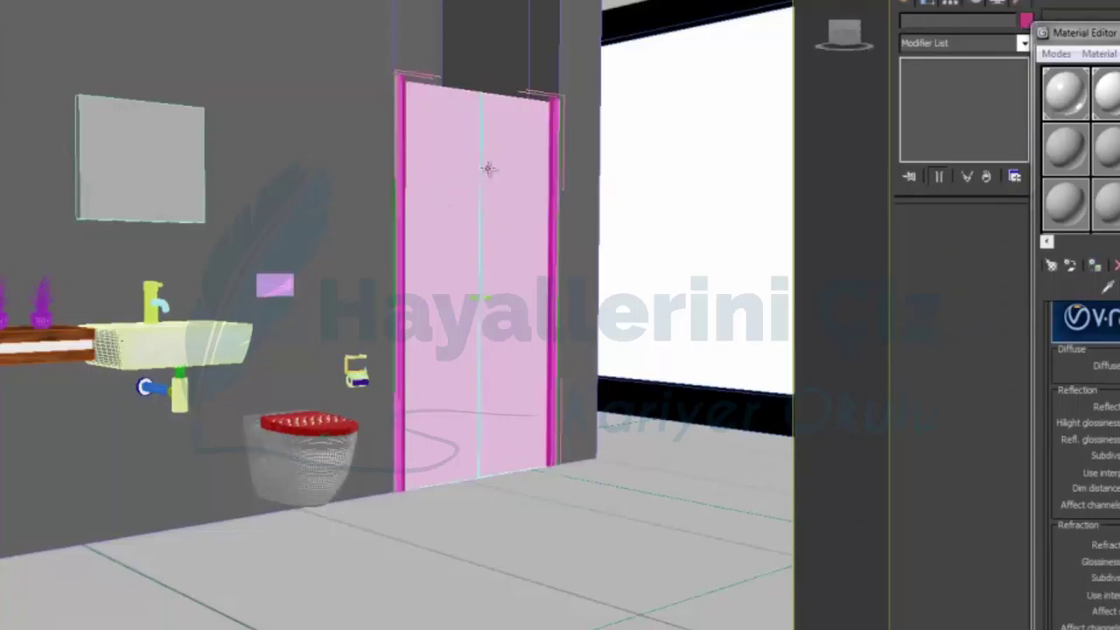
{"action": "left_click", "coordinate": [523, 151], "text": "ctrl"}
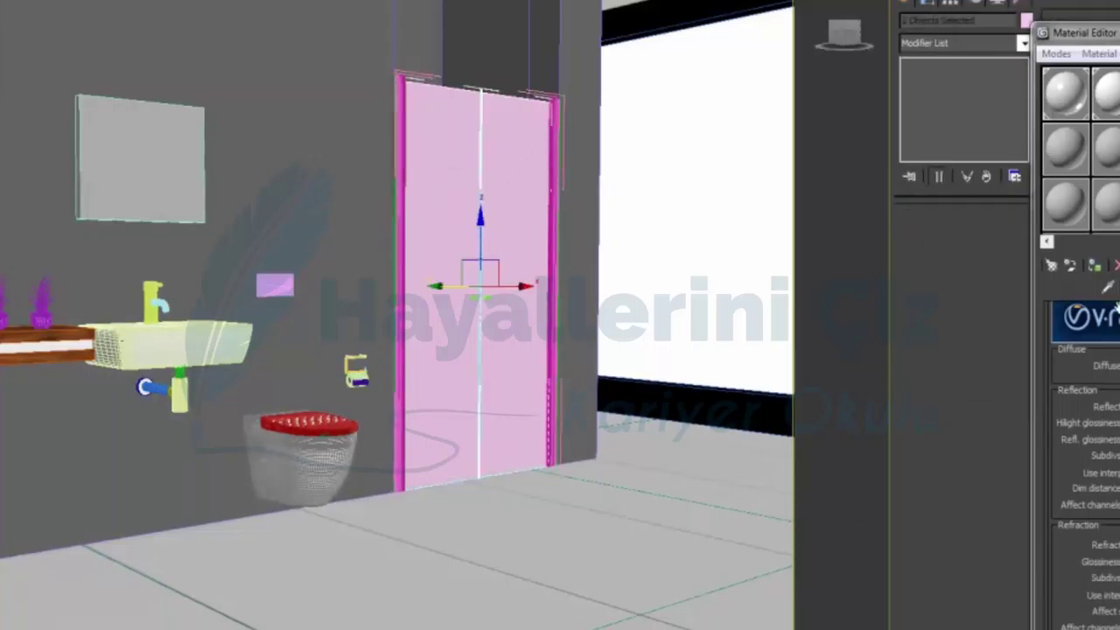
{"action": "left_click", "coordinate": [1094, 266]}
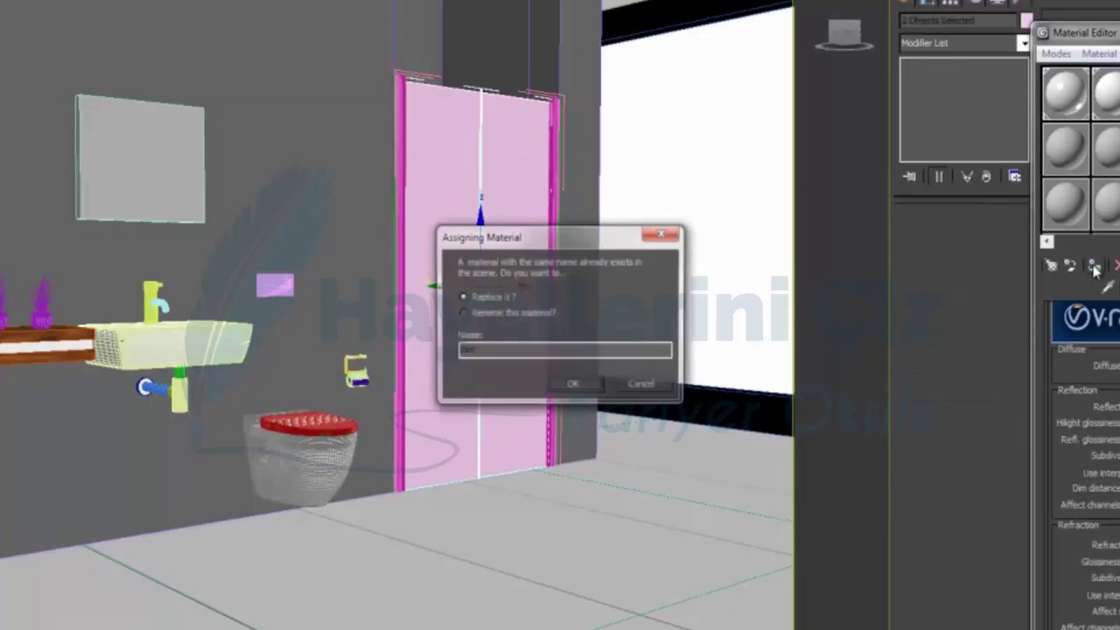
{"action": "left_click", "coordinate": [571, 386]}
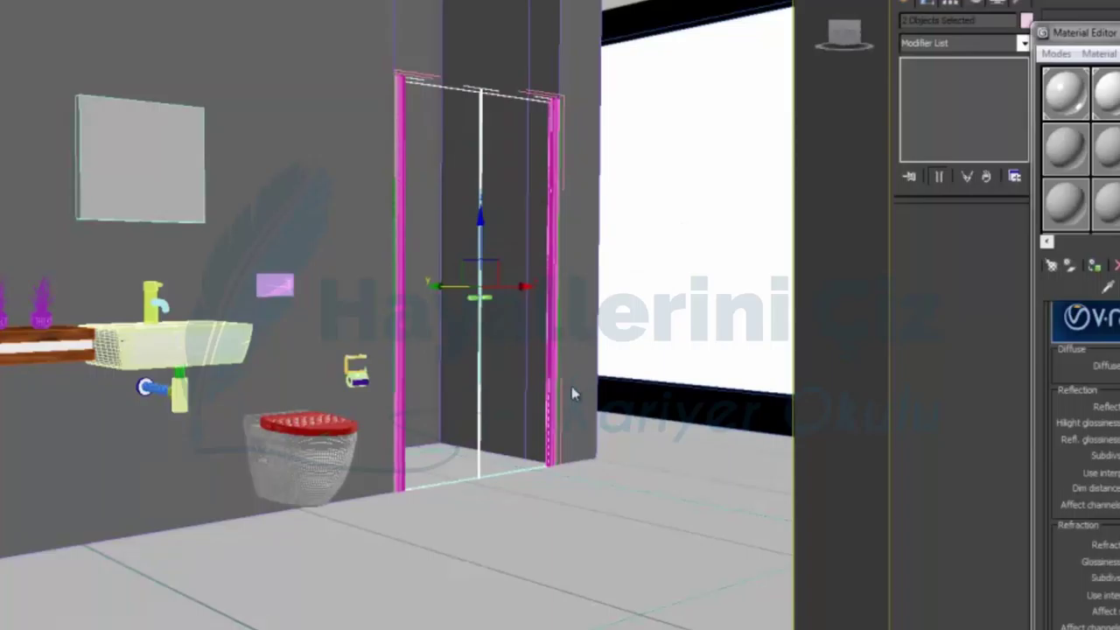
{"action": "key", "text": "shift+q"}
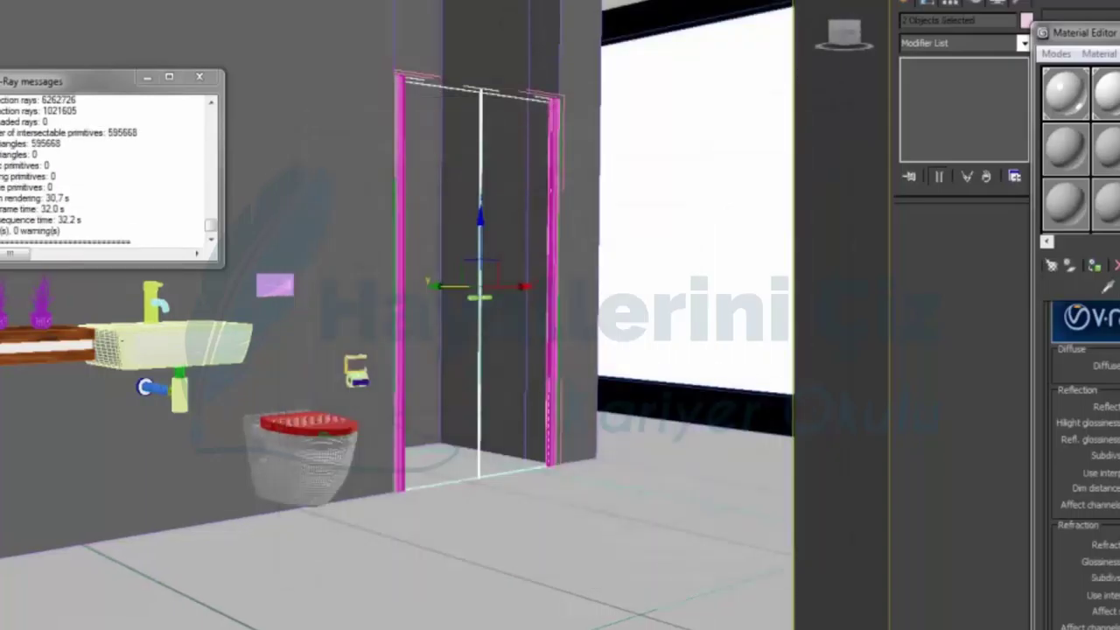
{"action": "left_click", "coordinate": [1047, 254]}
{"action": "left_click", "coordinate": [1065, 148]}
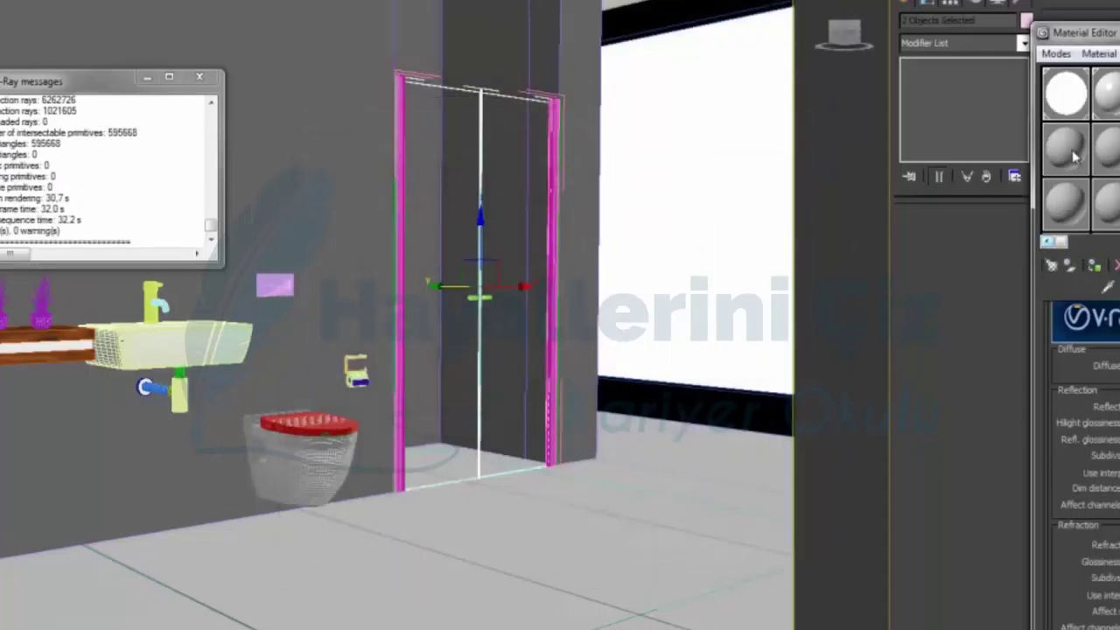
Zoom in on the shower-door frame in wireframe display.
{"action": "left_click", "coordinate": [1108, 288]}
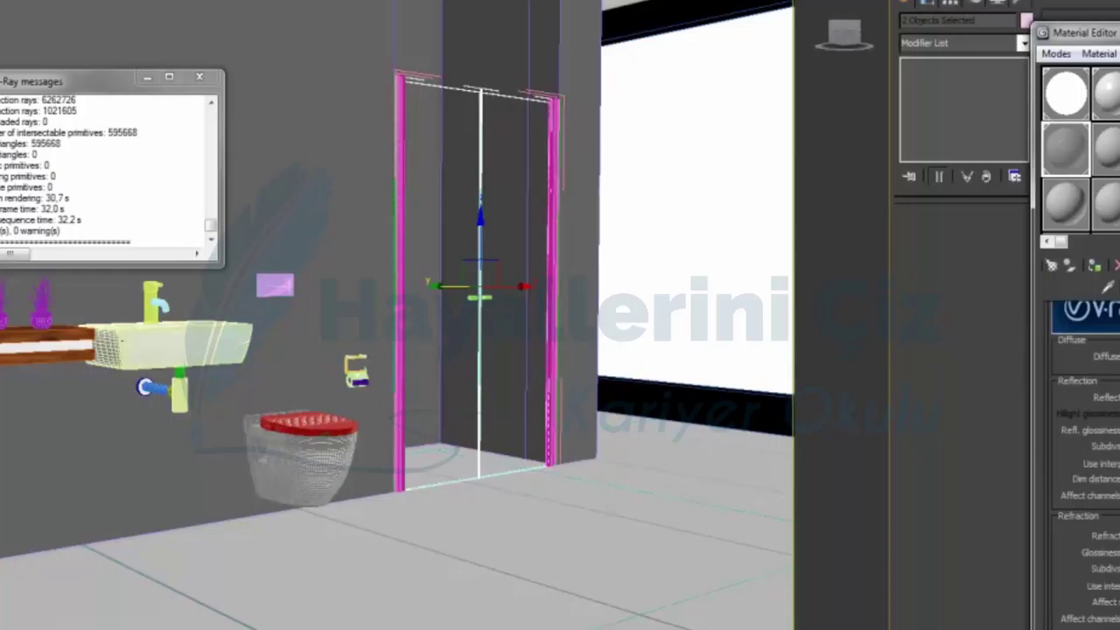
{"action": "scroll", "coordinate": [508, 369], "scroll_direction": "up", "scroll_amount": 5}
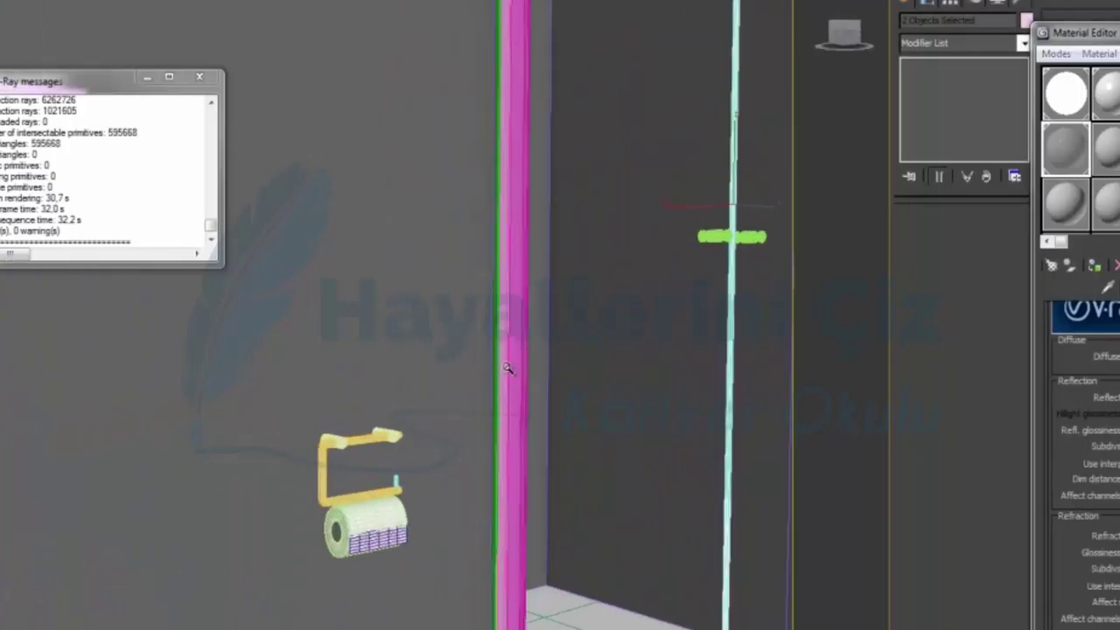
{"action": "middle_click_drag", "start_coordinate": [603, 220], "coordinate": [523, 394]}
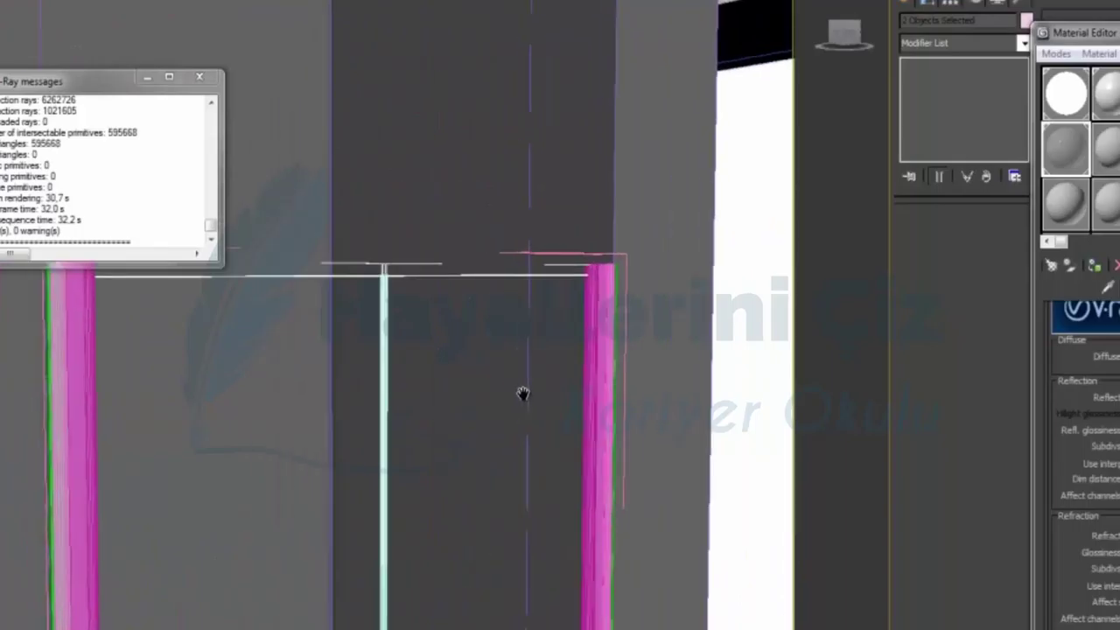
{"action": "left_click", "coordinate": [208, 81]}
{"action": "scroll", "coordinate": [577, 380], "scroll_direction": "up", "scroll_amount": 2}
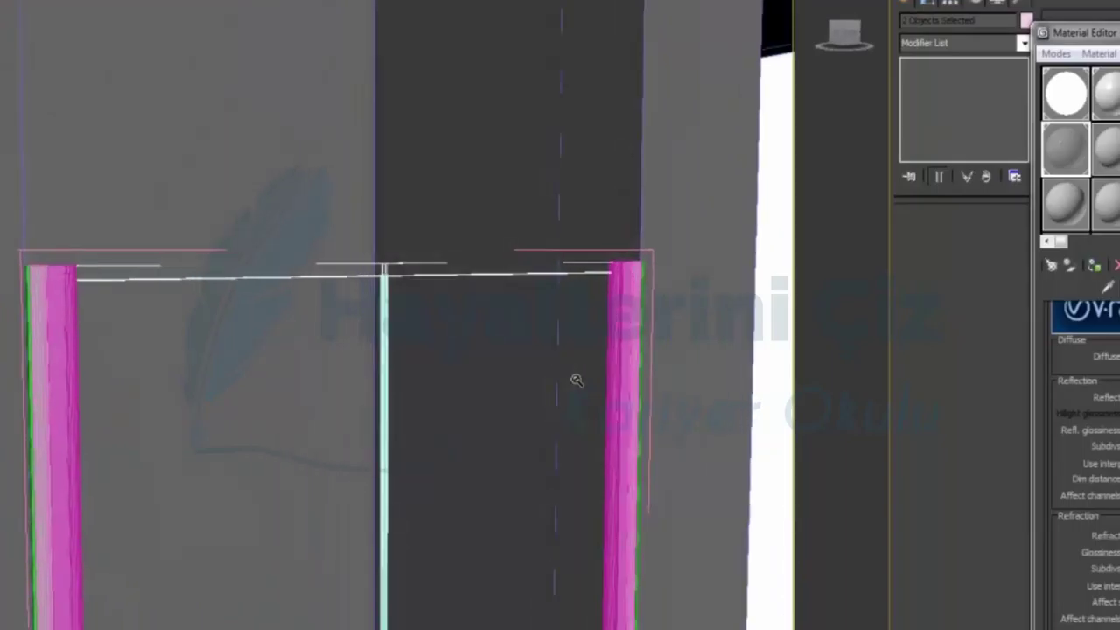
{"action": "key", "text": "F3"}
{"action": "left_click_drag", "start_coordinate": [273, 372], "coordinate": [467, 382]}
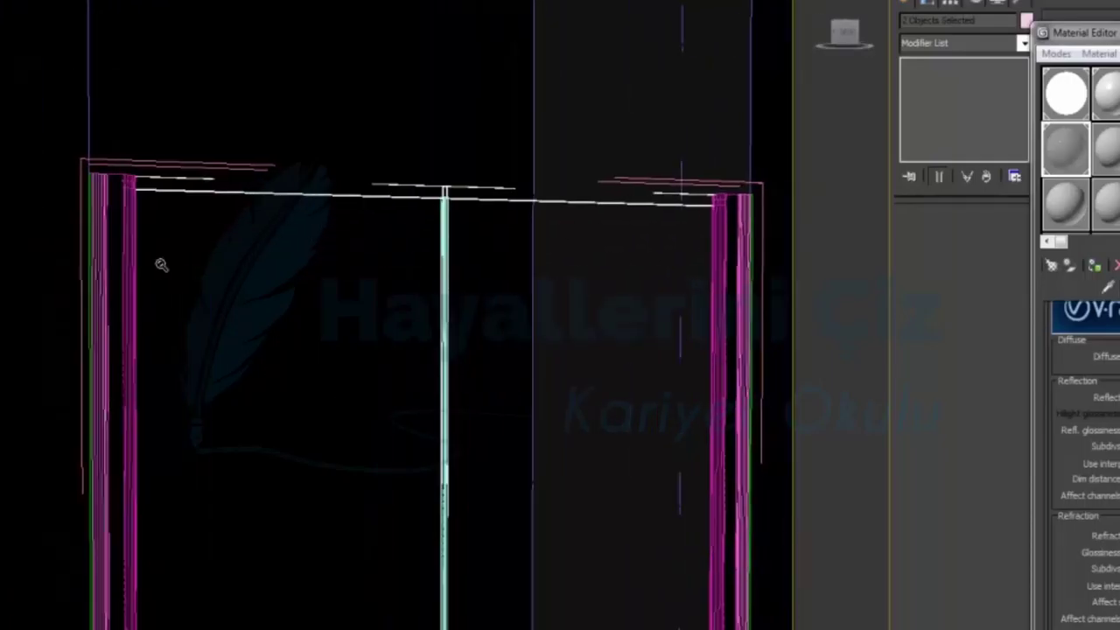
Select the left door-frame group, Group002, and switch to an unused Standard material slot.
{"action": "left_click", "coordinate": [124, 226]}
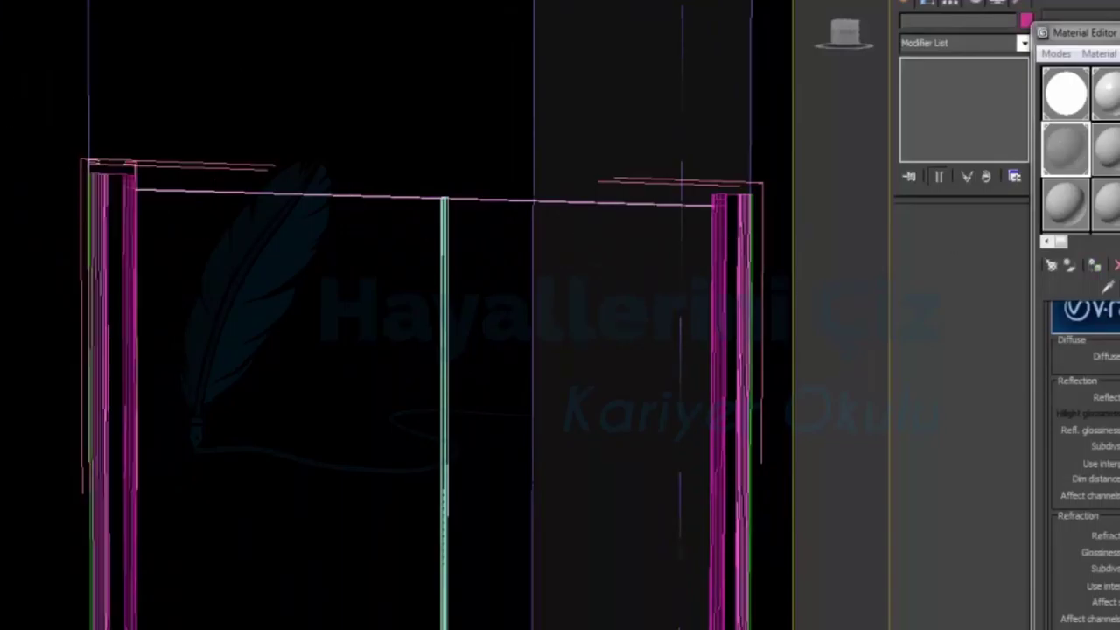
{"action": "left_click", "coordinate": [109, 226]}
{"action": "left_click", "coordinate": [126, 224], "text": "ctrl"}
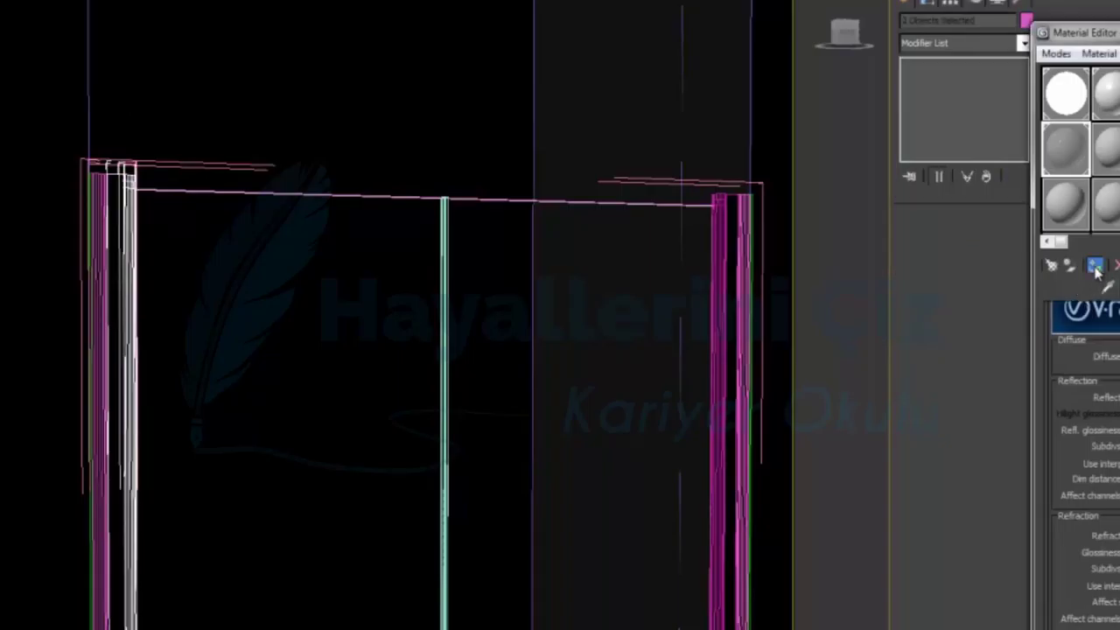
{"action": "left_click", "coordinate": [739, 224]}
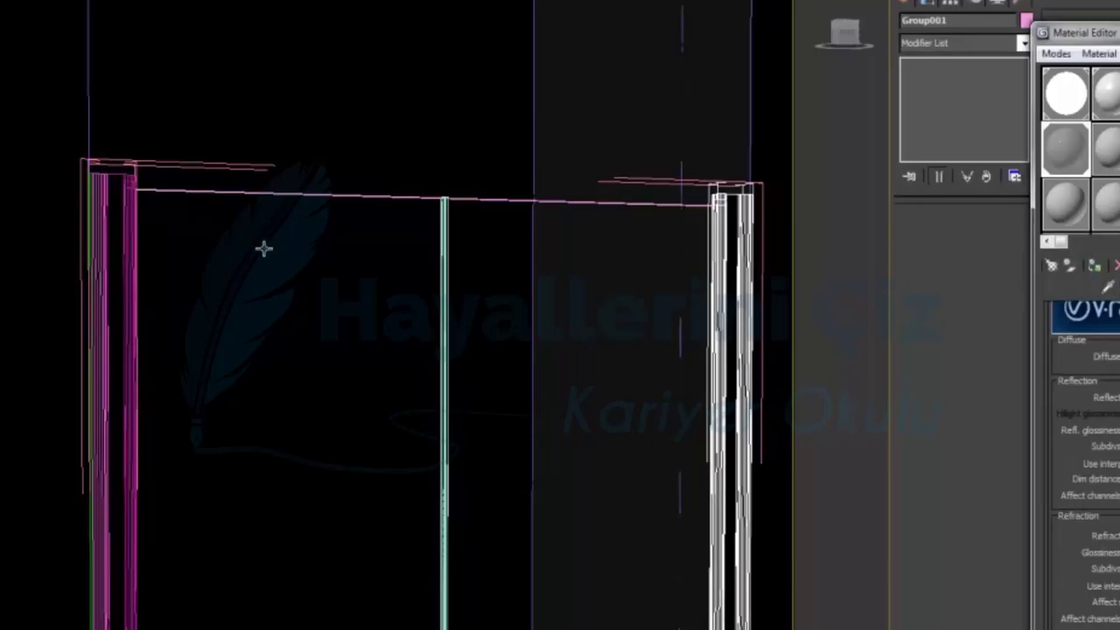
{"action": "left_click", "coordinate": [103, 230]}
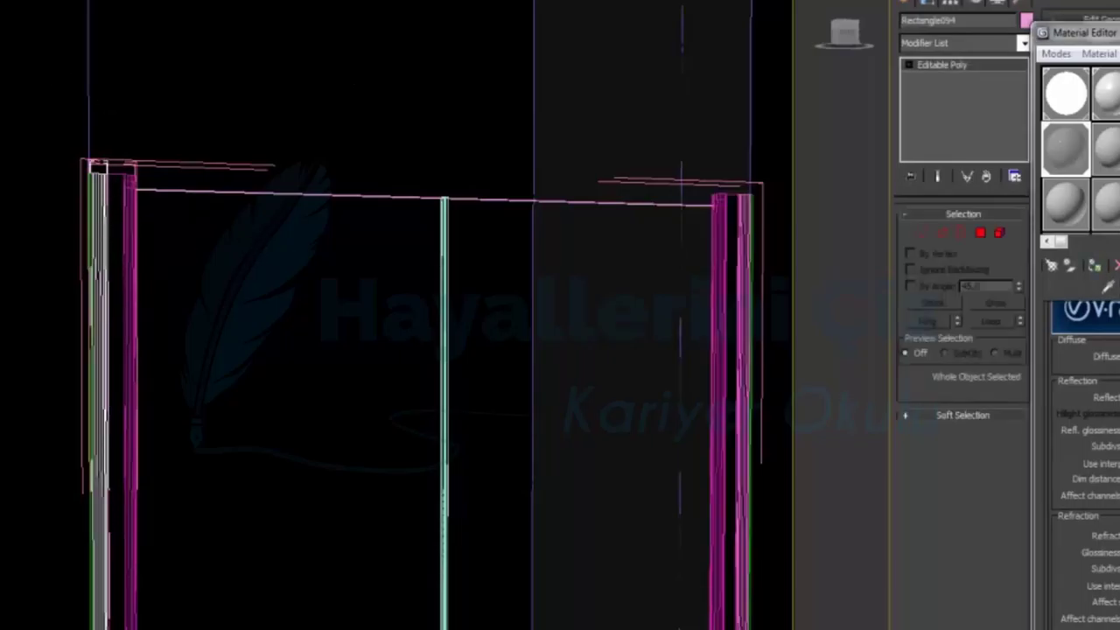
{"action": "left_click", "coordinate": [104, 263]}
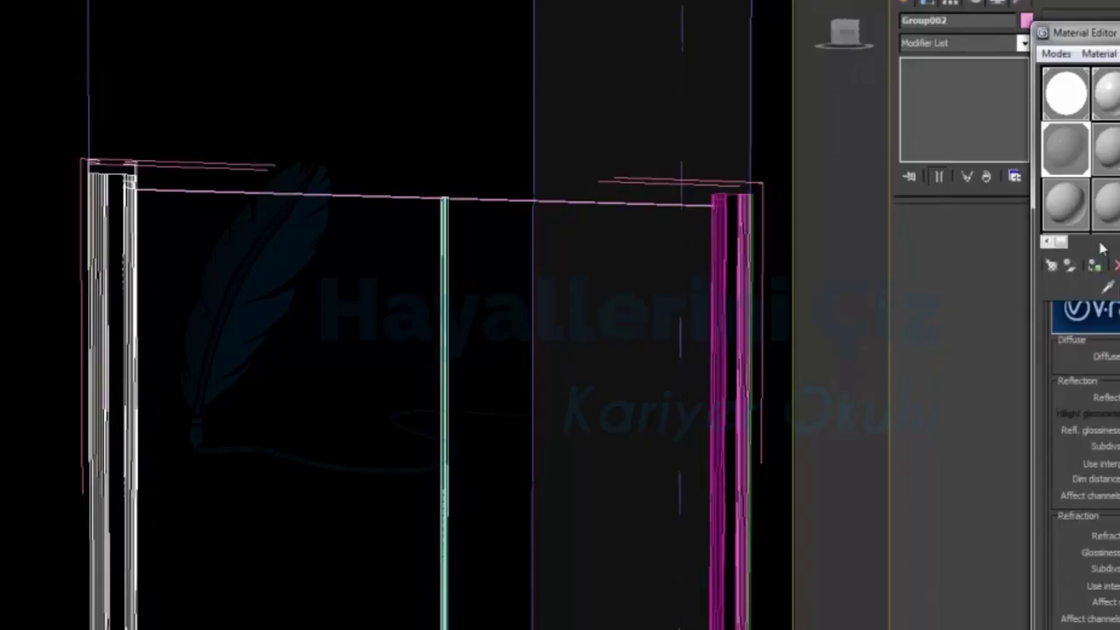
{"action": "left_click", "coordinate": [1106, 153]}
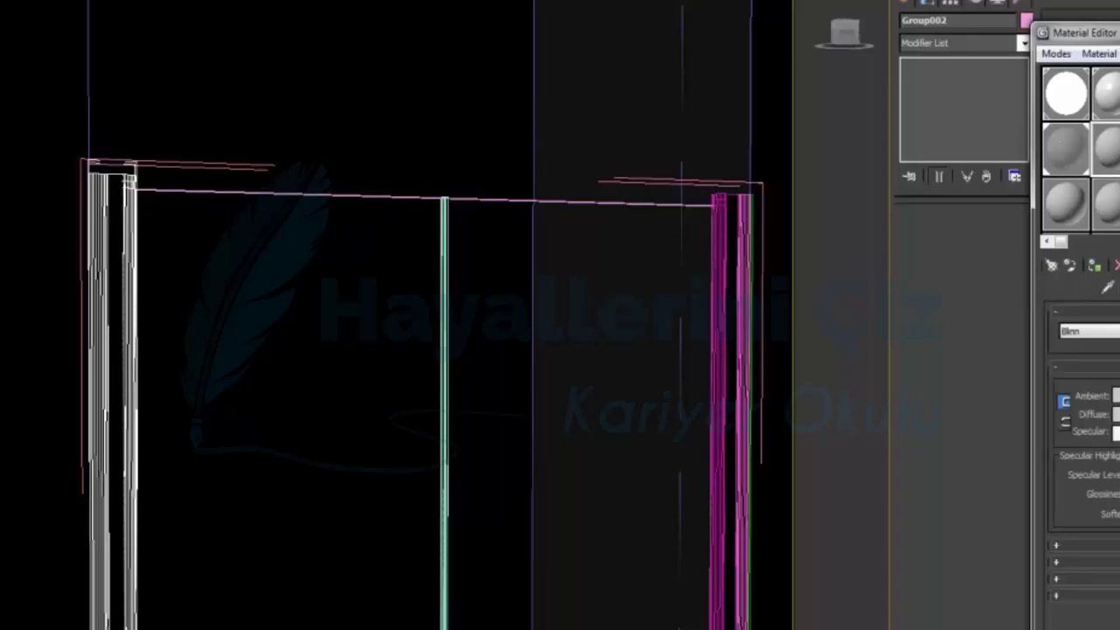
Make the slot a VRayMtl with 223 grey diffuse and white reflection, then restore four viewports.
{"action": "key", "text": "g"}
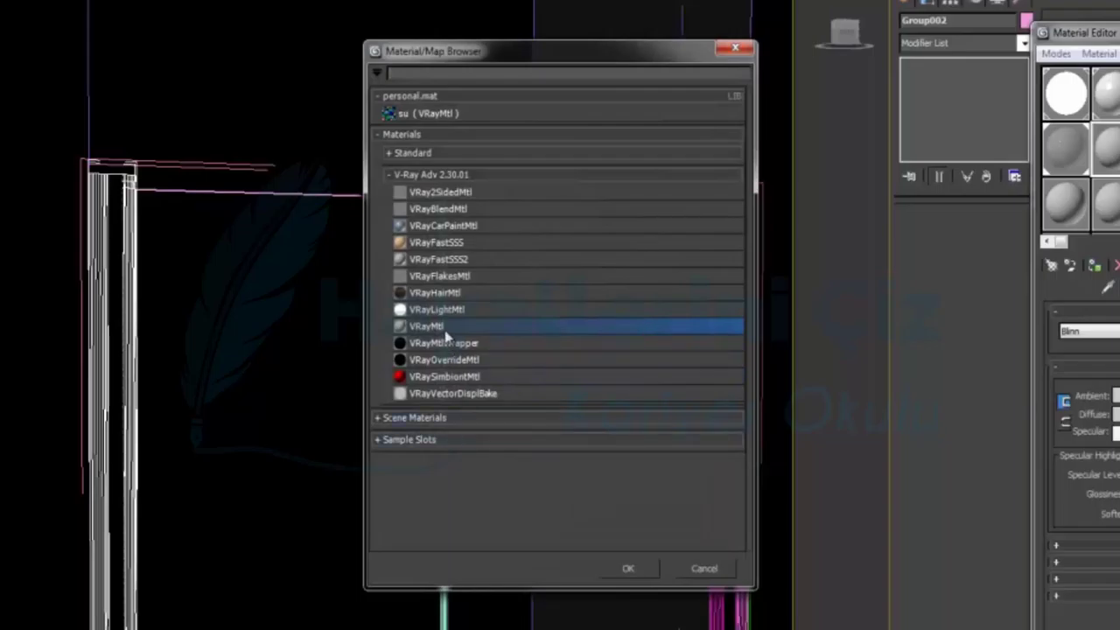
{"action": "double_click", "coordinate": [445, 329]}
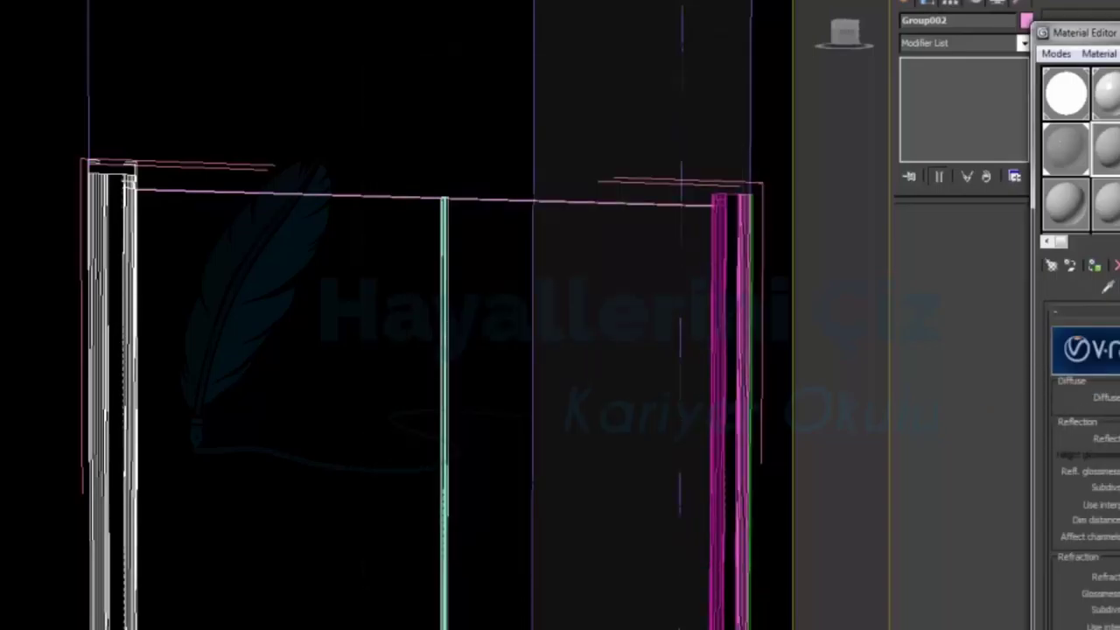
{"action": "left_click", "coordinate": [1116, 397]}
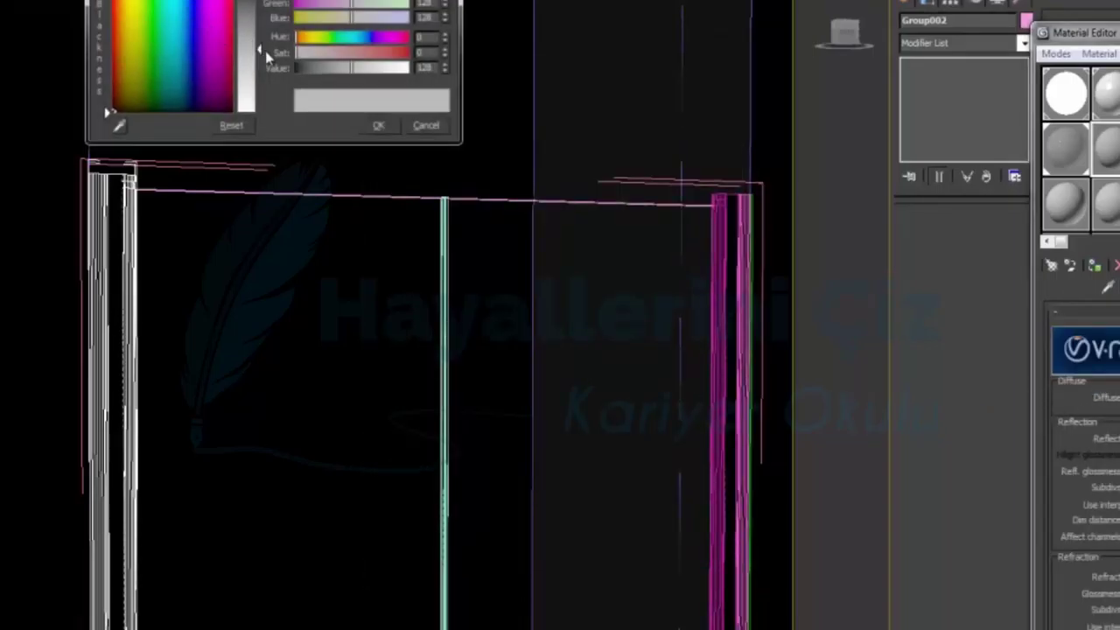
{"action": "left_click_drag", "start_coordinate": [260, 51], "coordinate": [257, 101]}
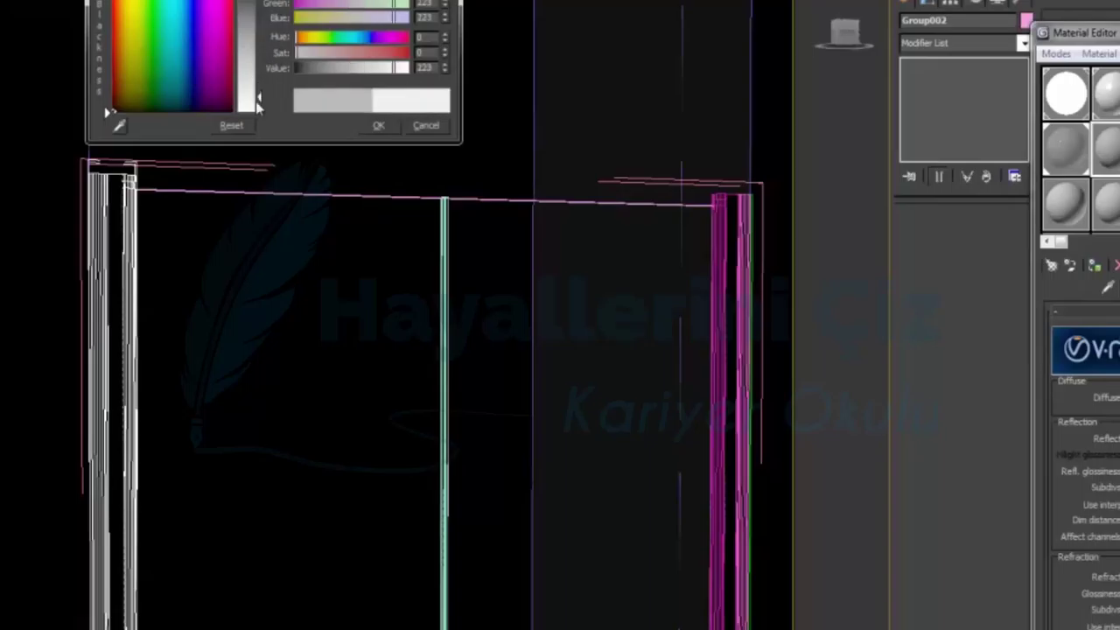
{"action": "left_click", "coordinate": [377, 125]}
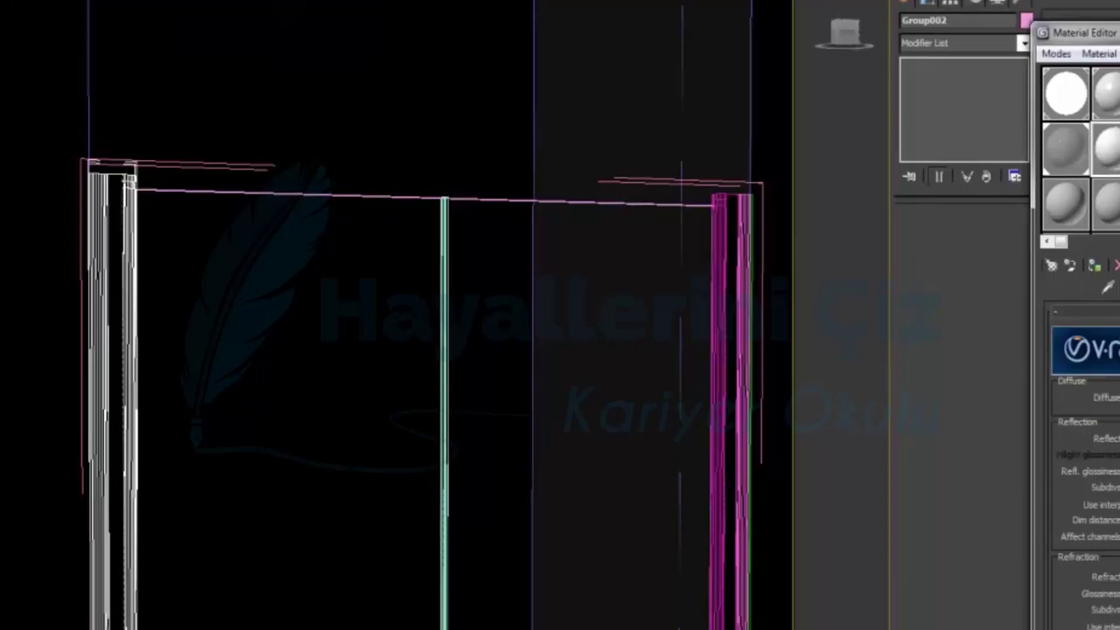
{"action": "left_click", "coordinate": [1115, 439]}
{"action": "left_click_drag", "start_coordinate": [257, 35], "coordinate": [253, 123]}
{"action": "left_click", "coordinate": [366, 123]}
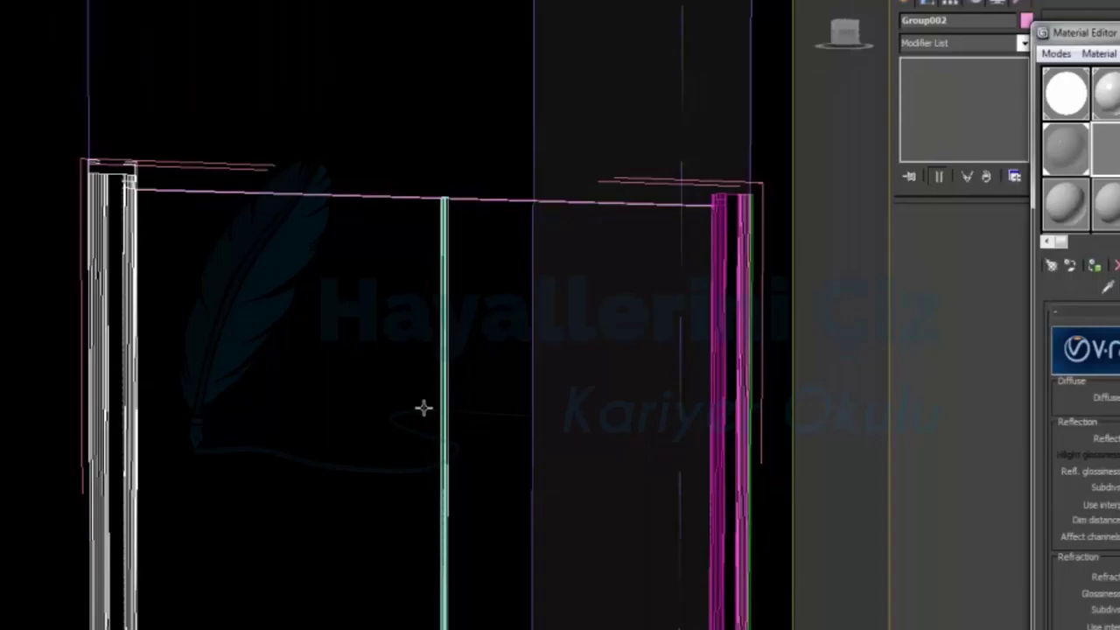
{"action": "middle_click_drag", "start_coordinate": [563, 538], "coordinate": [572, 409]}
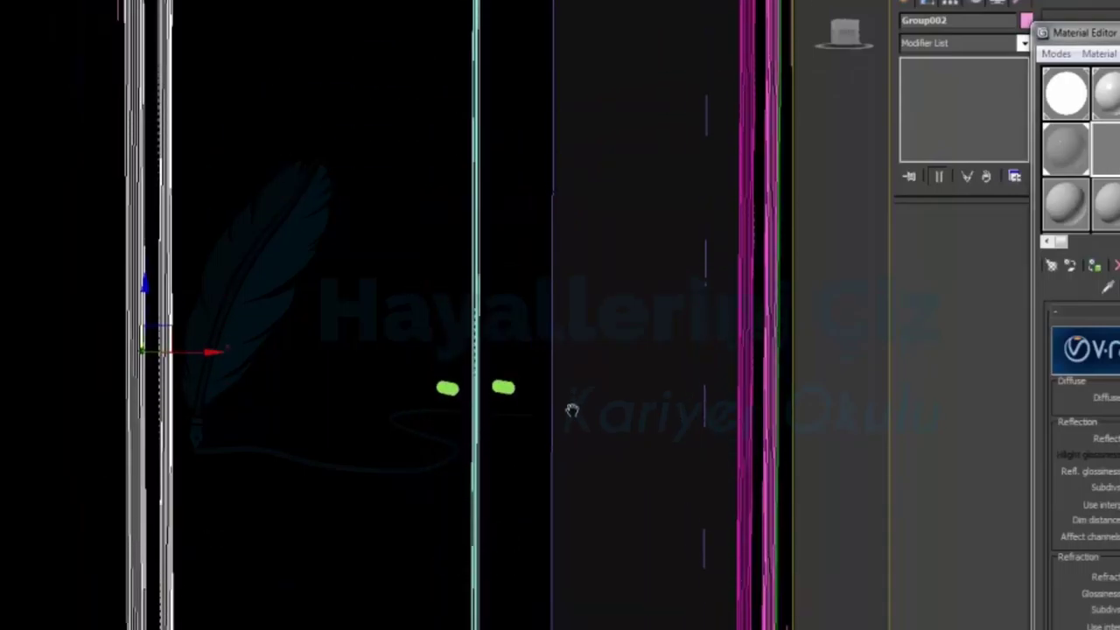
{"action": "key", "text": "alt+w"}
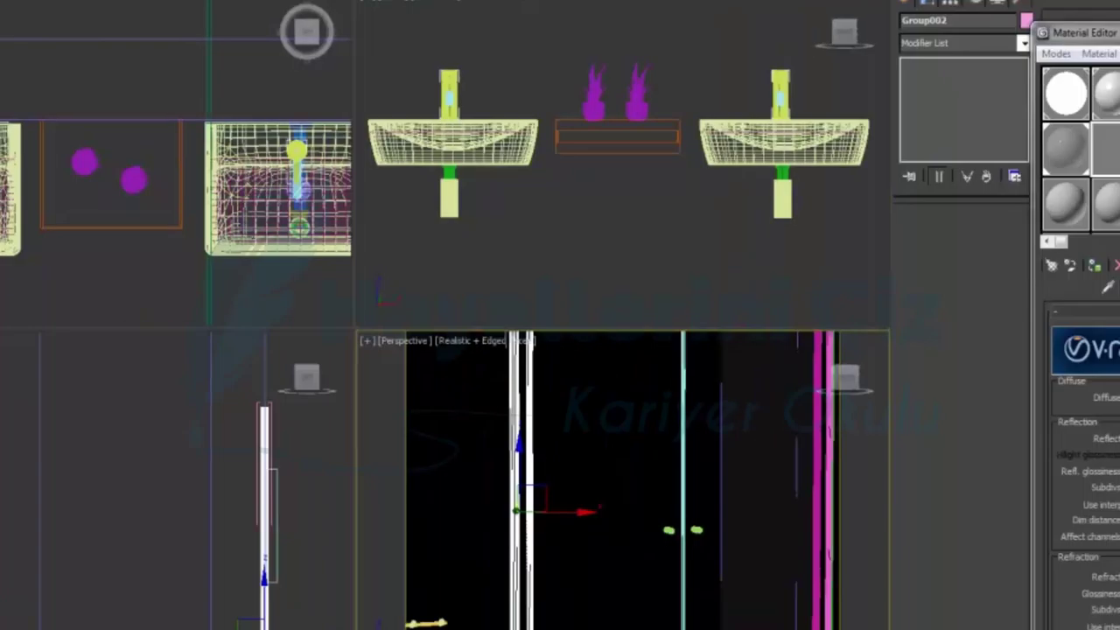
Select the door handle parts in the Top view and assign the light grey material, replacing the same-named one.
{"action": "right_click", "coordinate": [237, 212]}
{"action": "key", "text": "l"}
{"action": "key", "text": "f"}
{"action": "scroll", "coordinate": [85, 220], "scroll_direction": "up", "scroll_amount": 5}
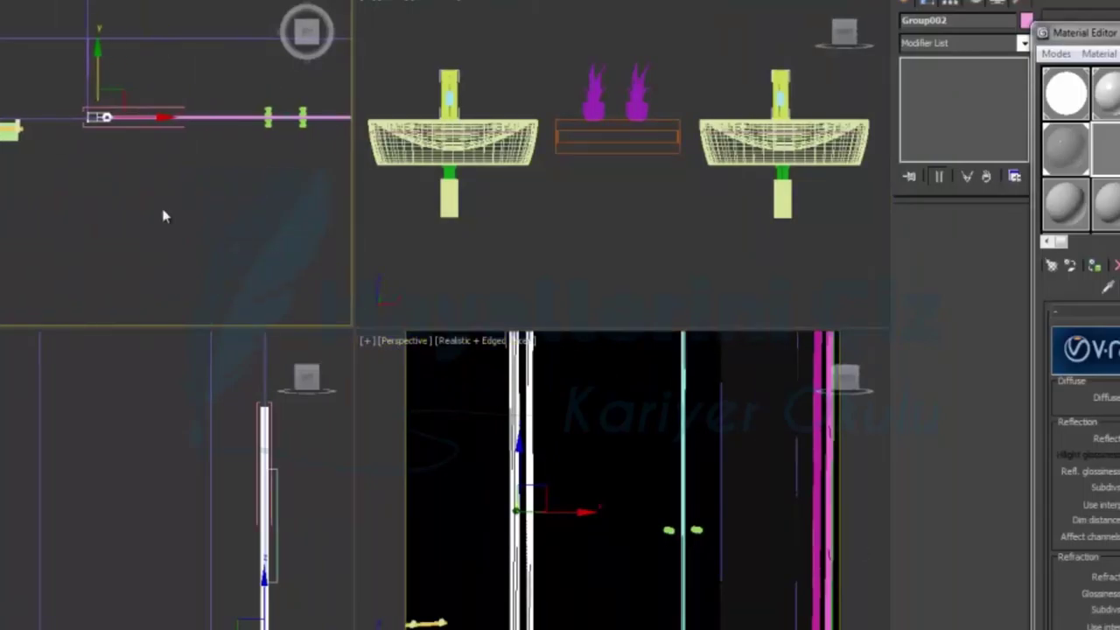
{"action": "scroll", "coordinate": [185, 271], "scroll_direction": "down", "scroll_amount": 2}
{"action": "middle_click_drag", "start_coordinate": [185, 265], "coordinate": [32, 235]}
{"action": "scroll", "coordinate": [70, 247], "scroll_direction": "up", "scroll_amount": 5}
{"action": "left_click_drag", "start_coordinate": [5, 70], "coordinate": [233, 144]}
{"action": "left_click_drag", "start_coordinate": [244, 288], "coordinate": [5, 221]}
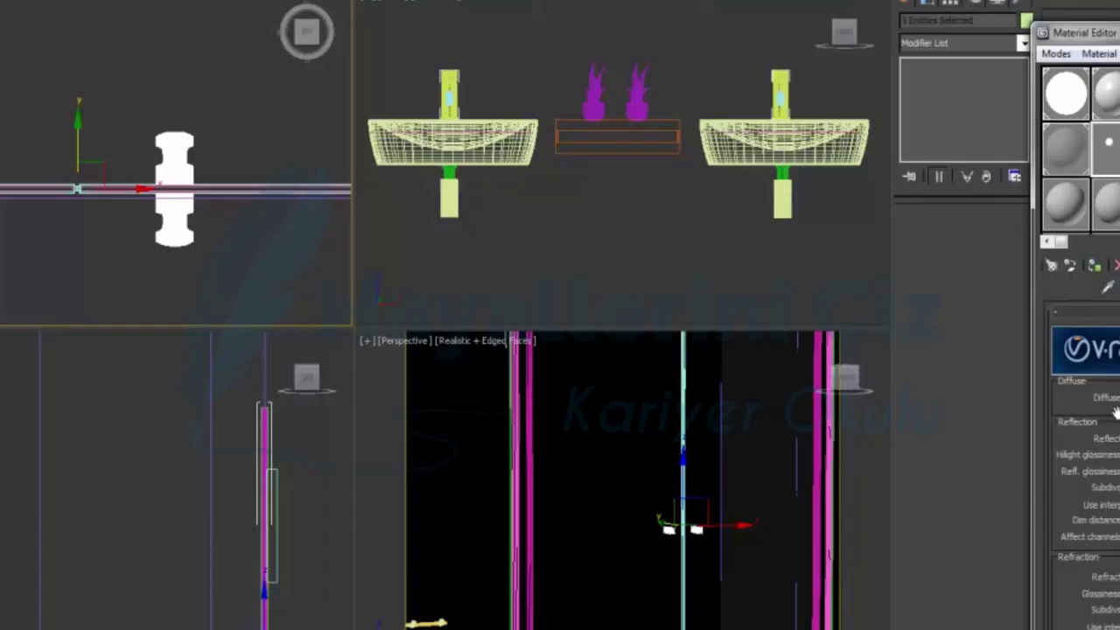
{"action": "left_click", "coordinate": [1093, 265]}
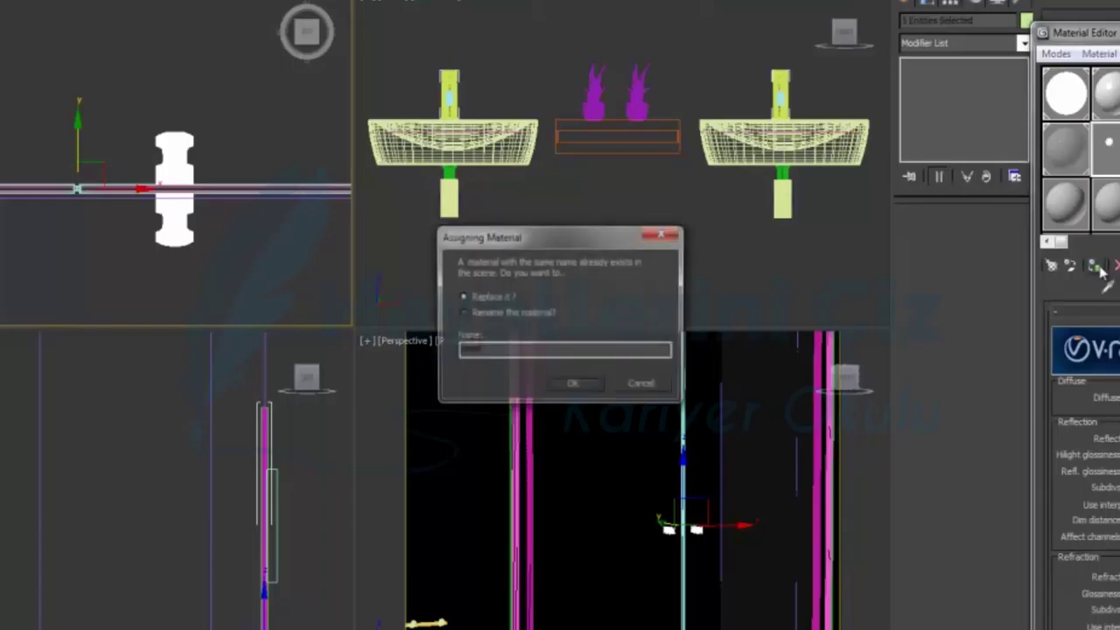
{"action": "left_click", "coordinate": [577, 386]}
Test-render the maximized Perspective view, then start a new VRayMtl with a dark grey colour.
{"action": "right_click", "coordinate": [639, 468]}
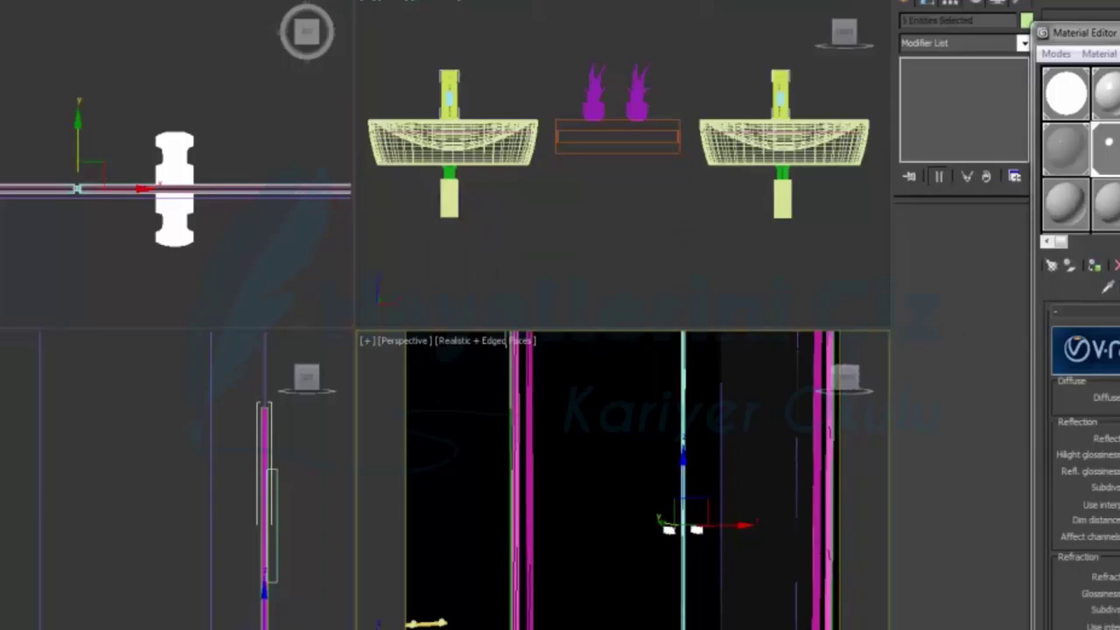
{"action": "key", "text": "alt+w"}
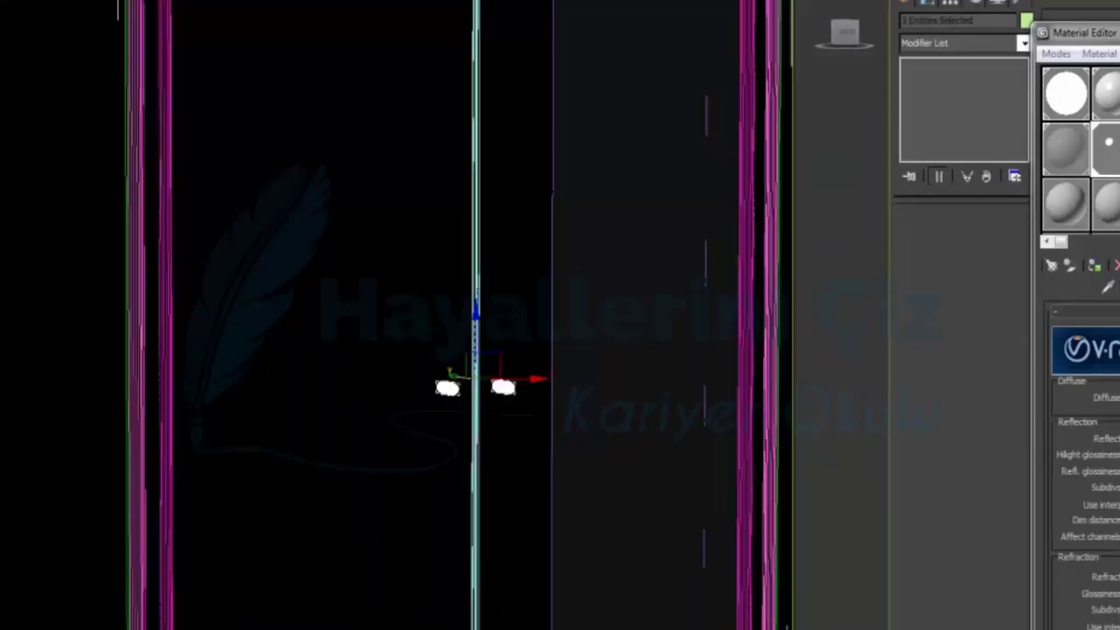
{"action": "scroll", "coordinate": [563, 313], "scroll_direction": "down", "scroll_amount": 6}
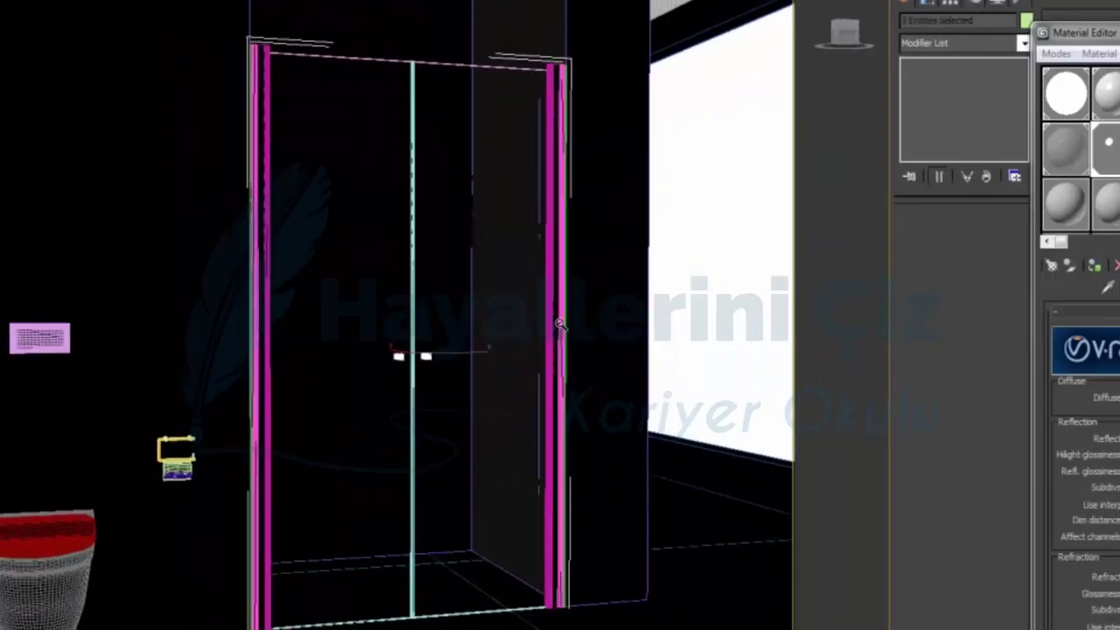
{"action": "key", "text": "shift+q"}
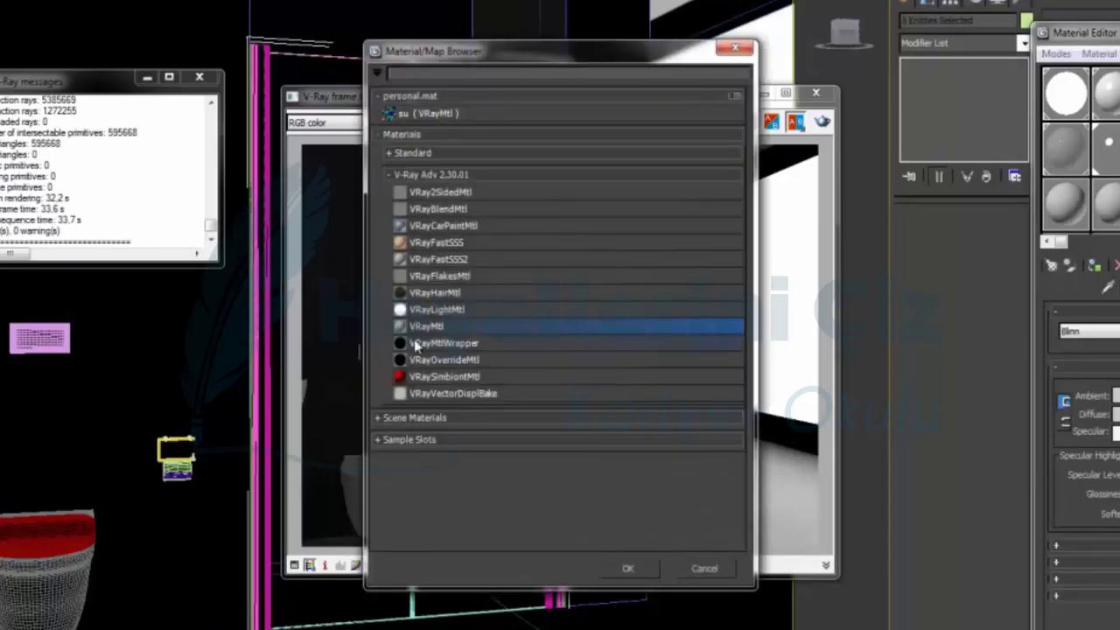
{"action": "double_click", "coordinate": [429, 326]}
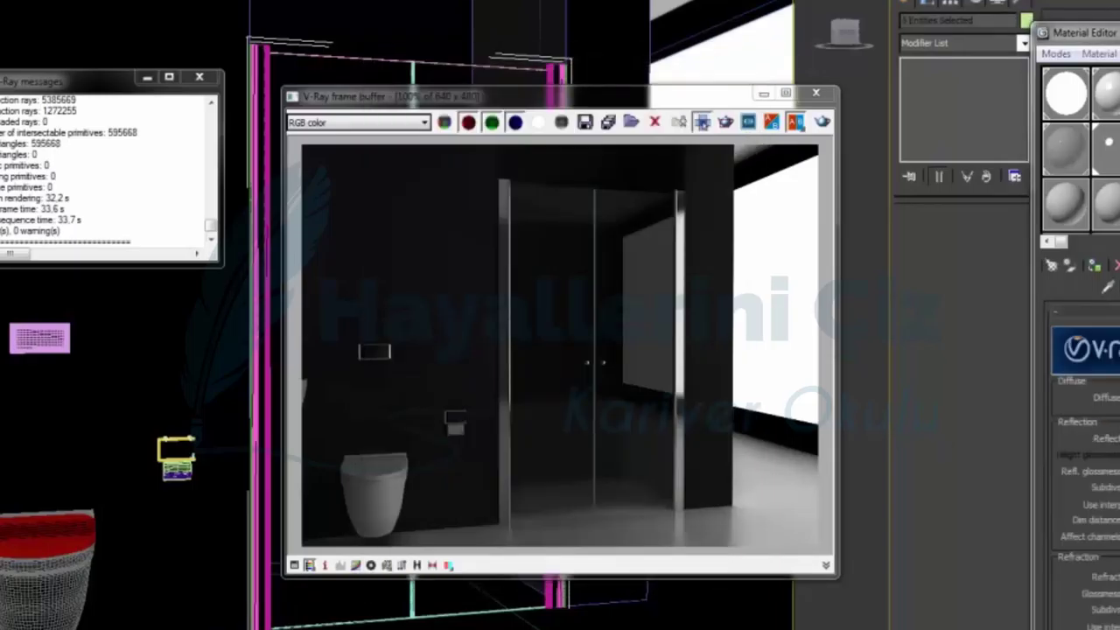
{"action": "left_click_drag", "start_coordinate": [265, 4], "coordinate": [259, 31]}
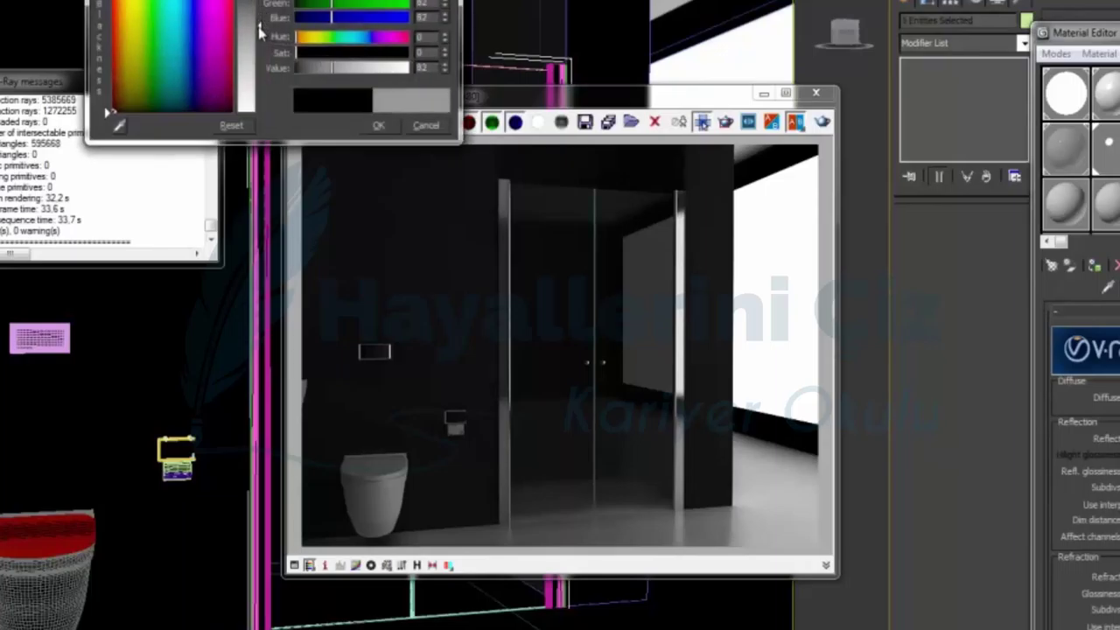
Confirm the dark grey colour and close the V-Ray render windows.
{"action": "left_click", "coordinate": [378, 125]}
{"action": "left_click", "coordinate": [199, 77]}
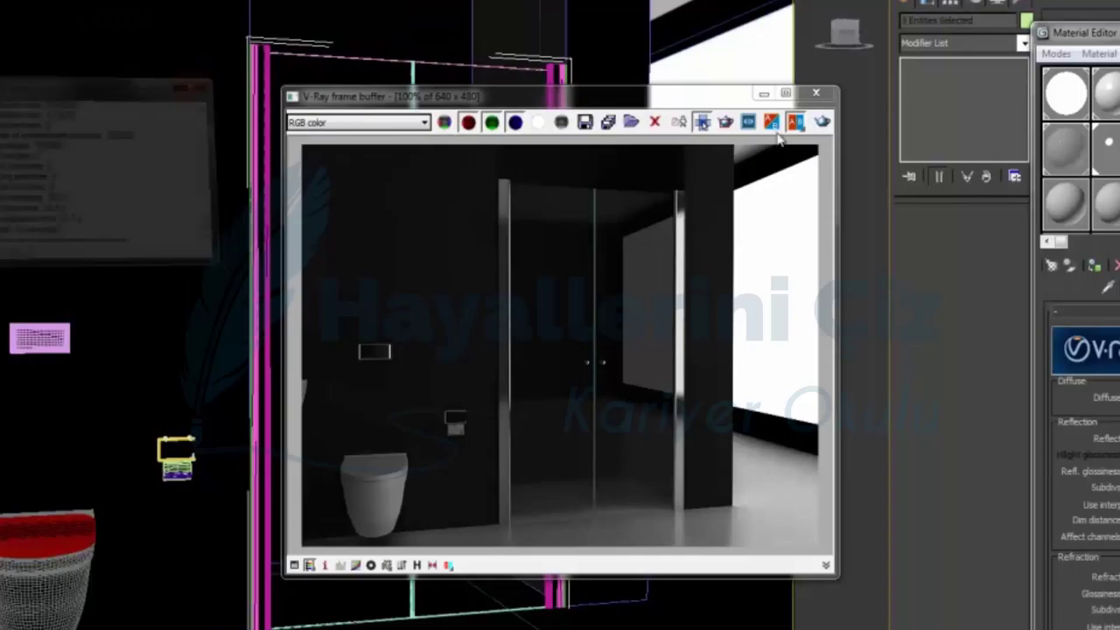
{"action": "left_click", "coordinate": [816, 95]}
{"action": "key", "text": "alt+w"}
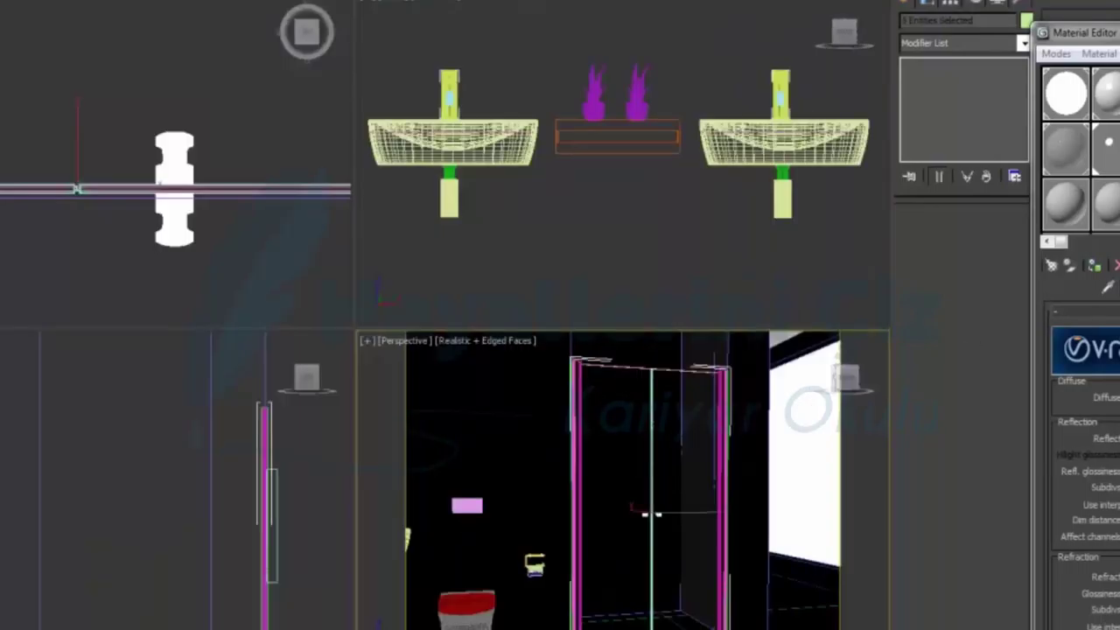
In the zoomed Top view, select the six shower-door frame profiles and connector pieces.
{"action": "left_click", "coordinate": [102, 137]}
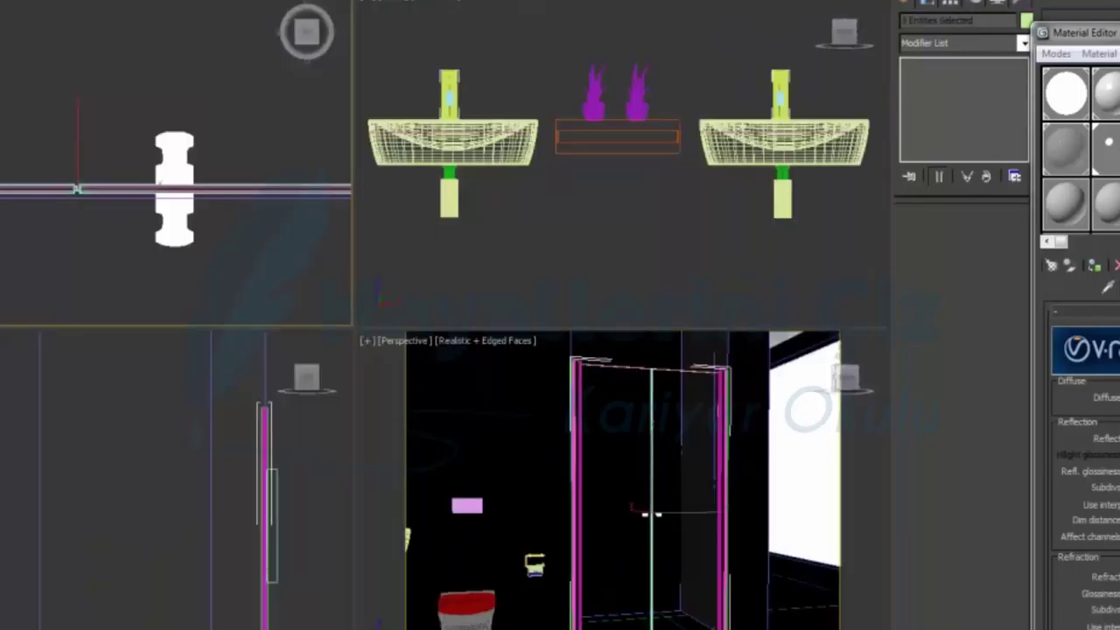
{"action": "key", "text": "alt+w"}
{"action": "left_click_drag", "start_coordinate": [363, 519], "coordinate": [400, 392]}
{"action": "middle_click_drag", "start_coordinate": [367, 512], "coordinate": [404, 186]}
{"action": "left_click_drag", "start_coordinate": [304, 408], "coordinate": [300, 371]}
{"action": "right_click", "coordinate": [300, 368]}
{"action": "left_click", "coordinate": [407, 181]}
{"action": "left_click", "coordinate": [77, 264]}
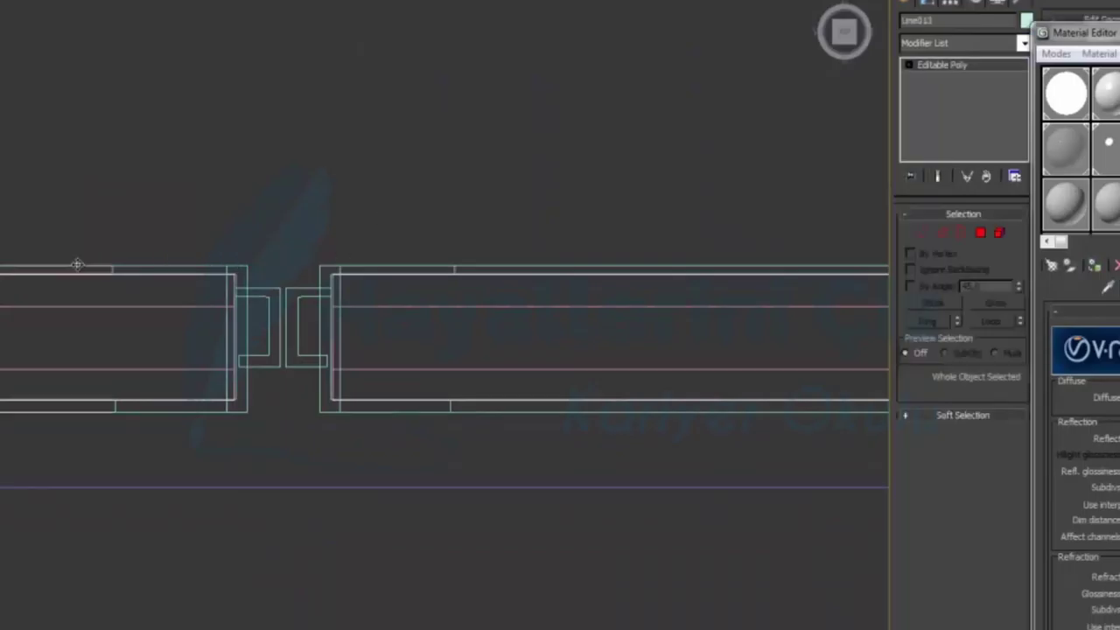
{"action": "left_click", "coordinate": [178, 266], "text": "ctrl"}
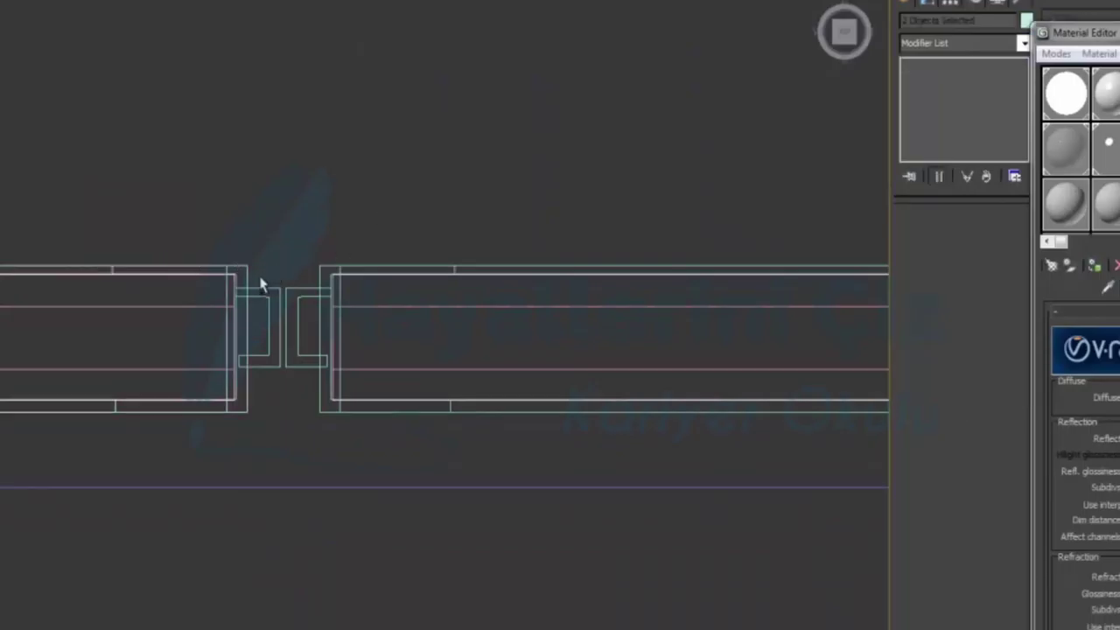
{"action": "left_click", "coordinate": [317, 268], "text": "ctrl"}
{"action": "left_click", "coordinate": [488, 265], "text": "ctrl"}
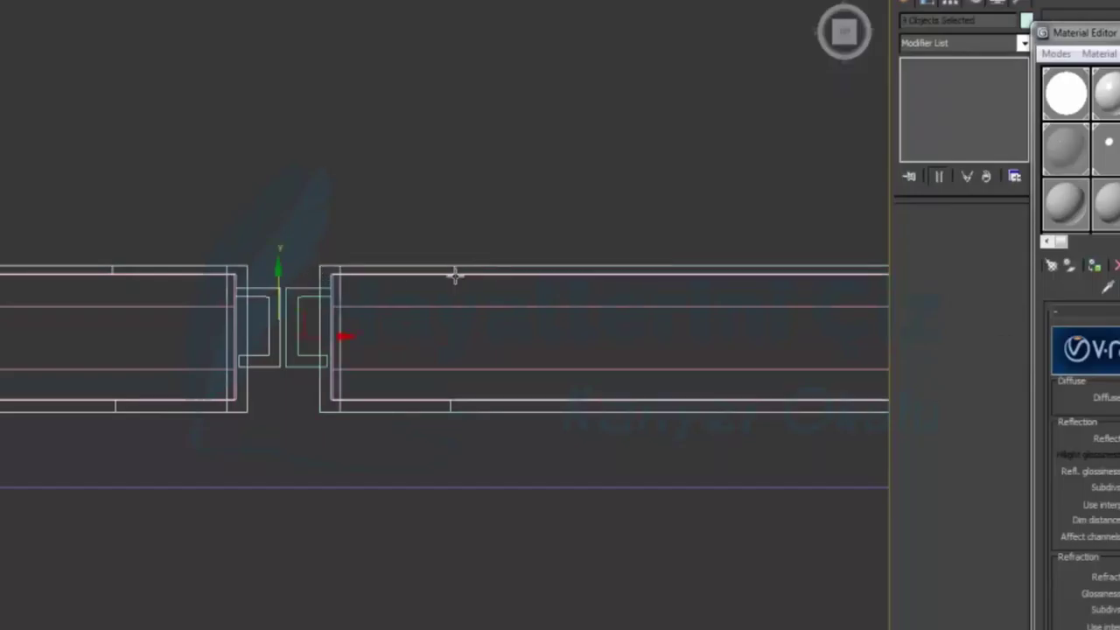
{"action": "left_click", "coordinate": [294, 367], "text": "ctrl"}
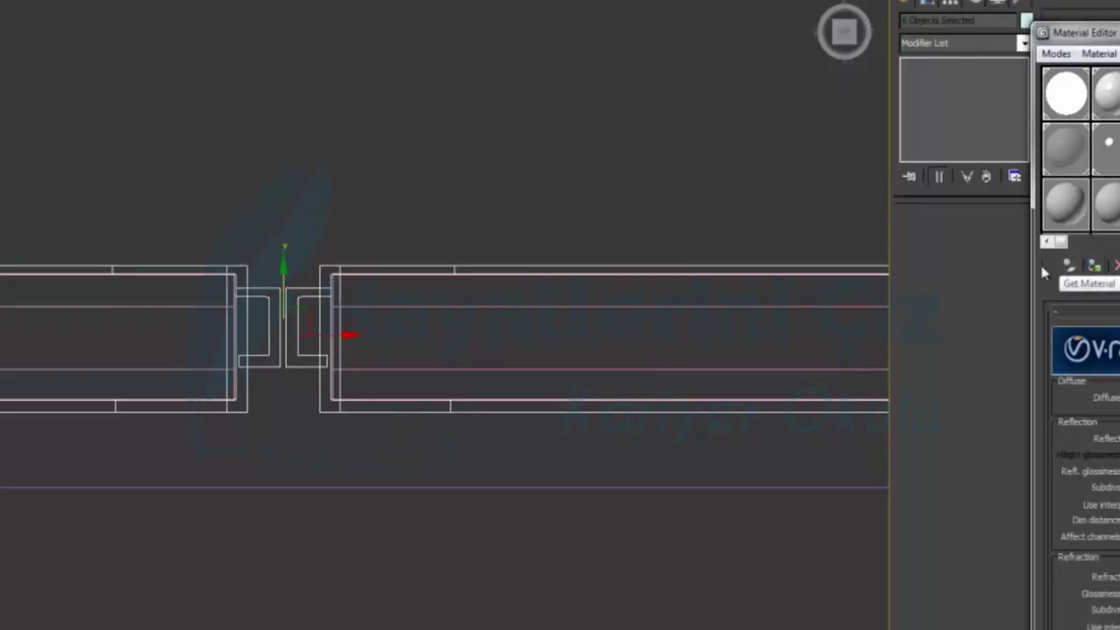
Maximize the Perspective view and start a new test render of the bathroom.
{"action": "key", "text": "alt+w"}
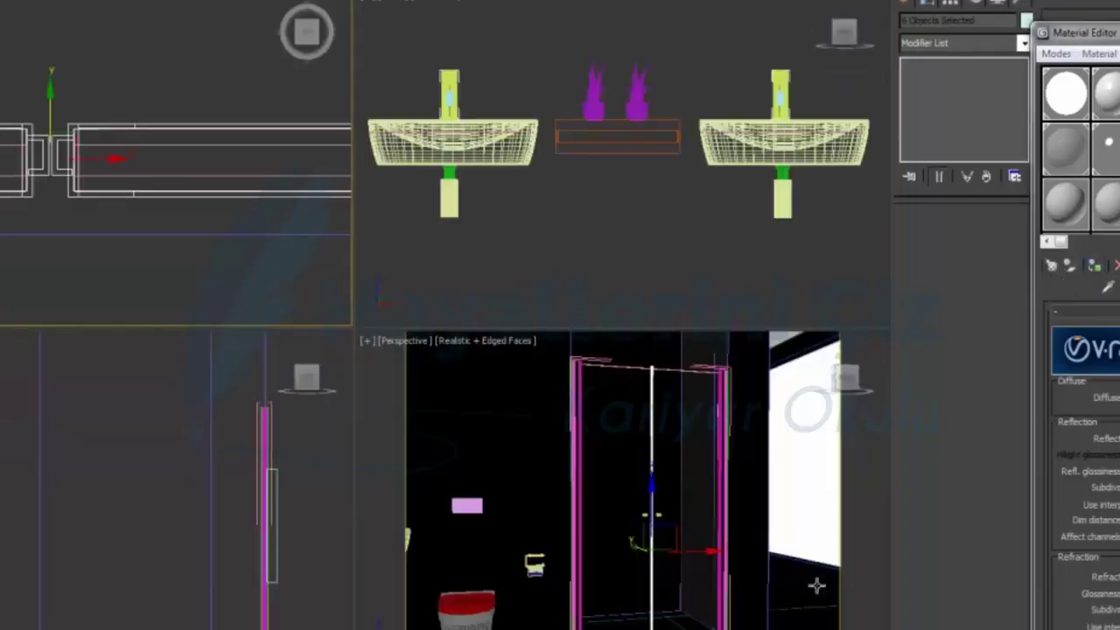
{"action": "right_click", "coordinate": [770, 530]}
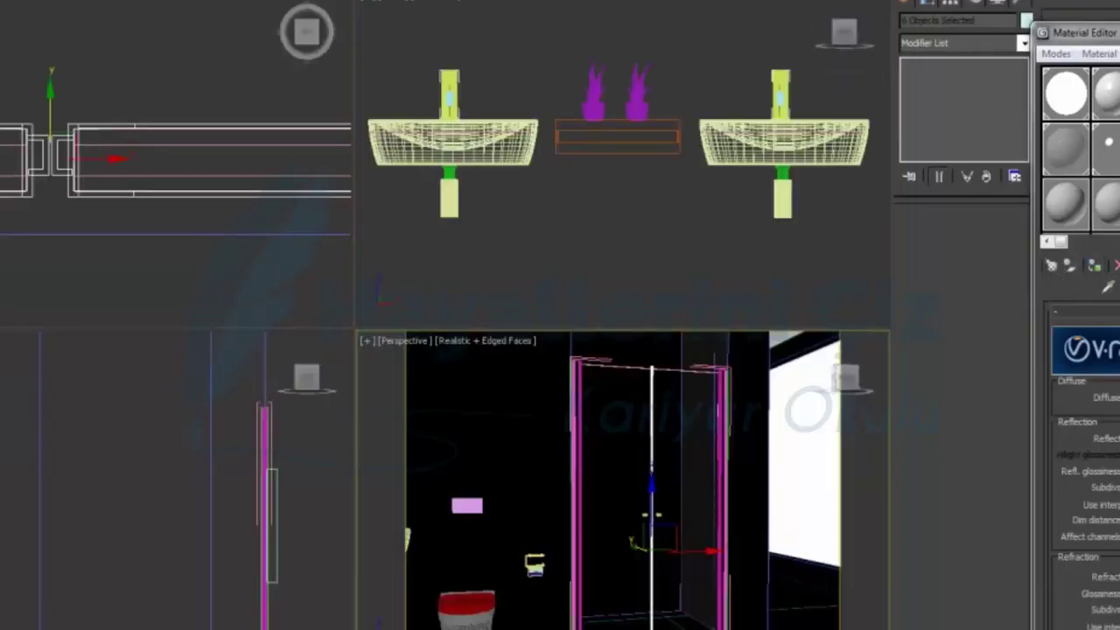
{"action": "key", "text": "alt+w"}
{"action": "key", "text": "shift+q"}
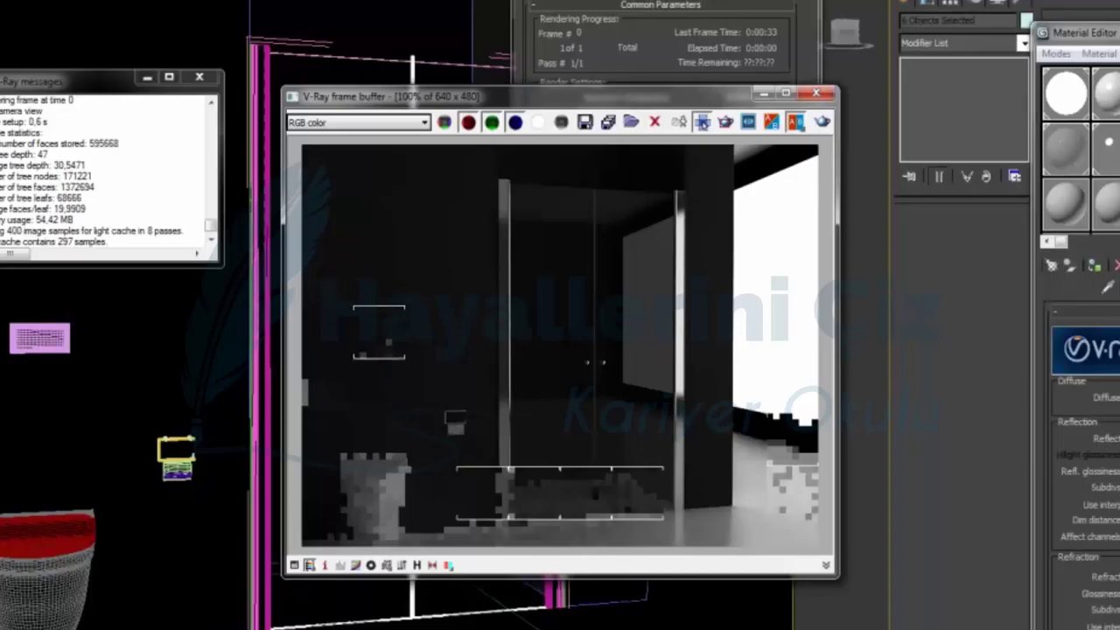
Close the finished render's frame buffer and messages windows, then maximize the Top view.
{"action": "left_click", "coordinate": [815, 94]}
{"action": "left_click", "coordinate": [199, 77]}
{"action": "key", "text": "alt+w"}
{"action": "right_click", "coordinate": [174, 90]}
{"action": "key", "text": "alt+w"}
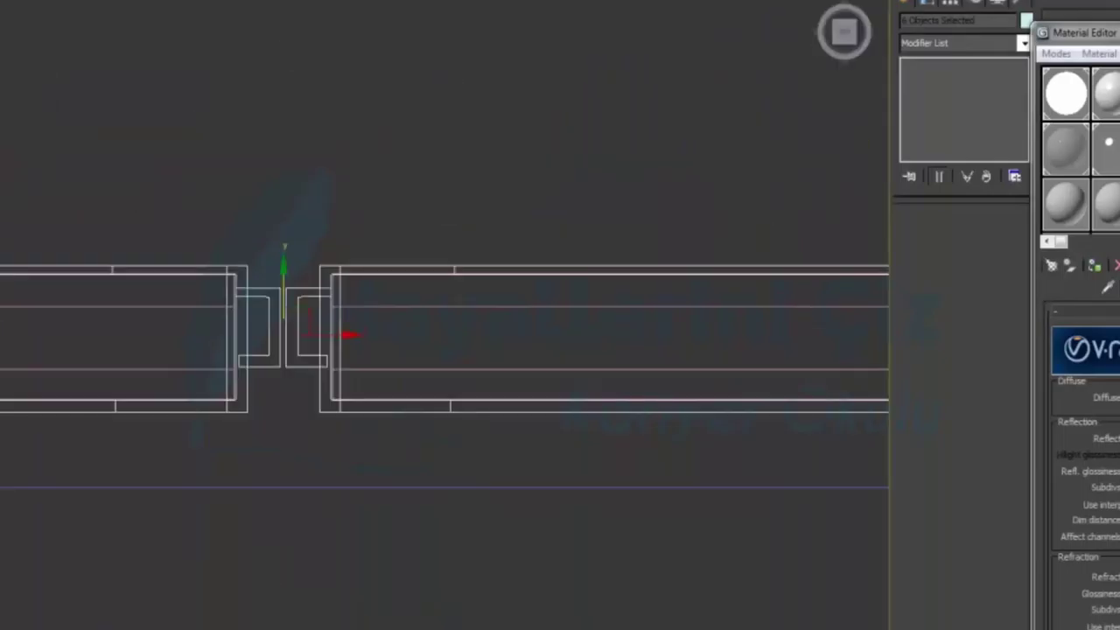
Inspect the rail area in Top view, checking the wall and KAGE-NISCHE rail assembly, and centre the shower.
{"action": "scroll", "coordinate": [650, 211], "scroll_direction": "down", "scroll_amount": 3}
{"action": "scroll", "coordinate": [651, 211], "scroll_direction": "down", "scroll_amount": 5}
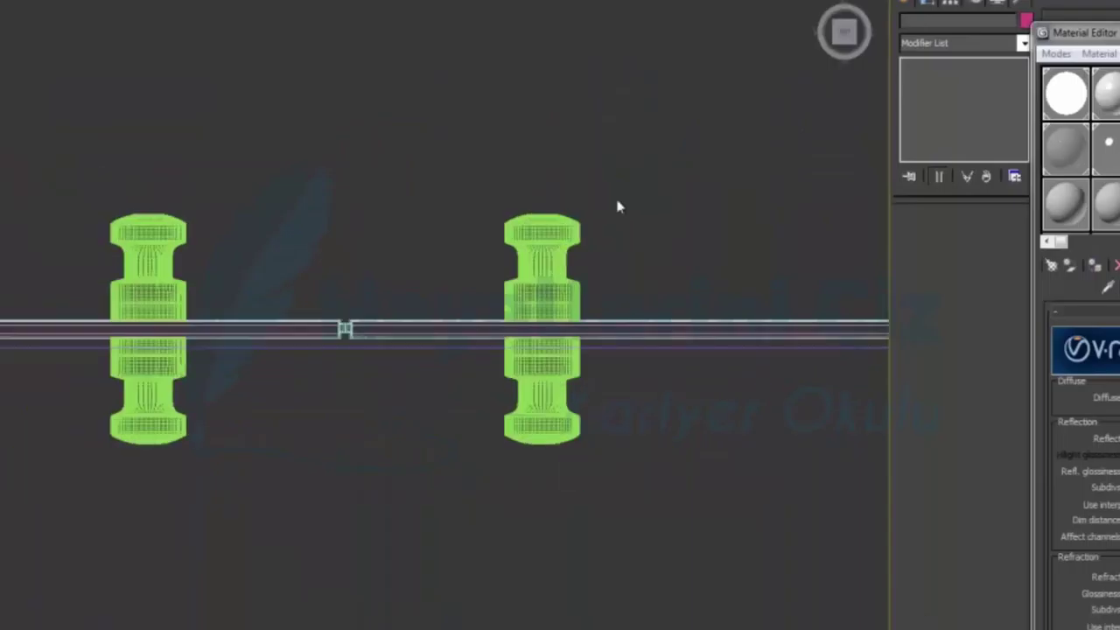
{"action": "middle_click_drag", "start_coordinate": [498, 201], "coordinate": [508, 363]}
{"action": "scroll", "coordinate": [501, 372], "scroll_direction": "down", "scroll_amount": 2}
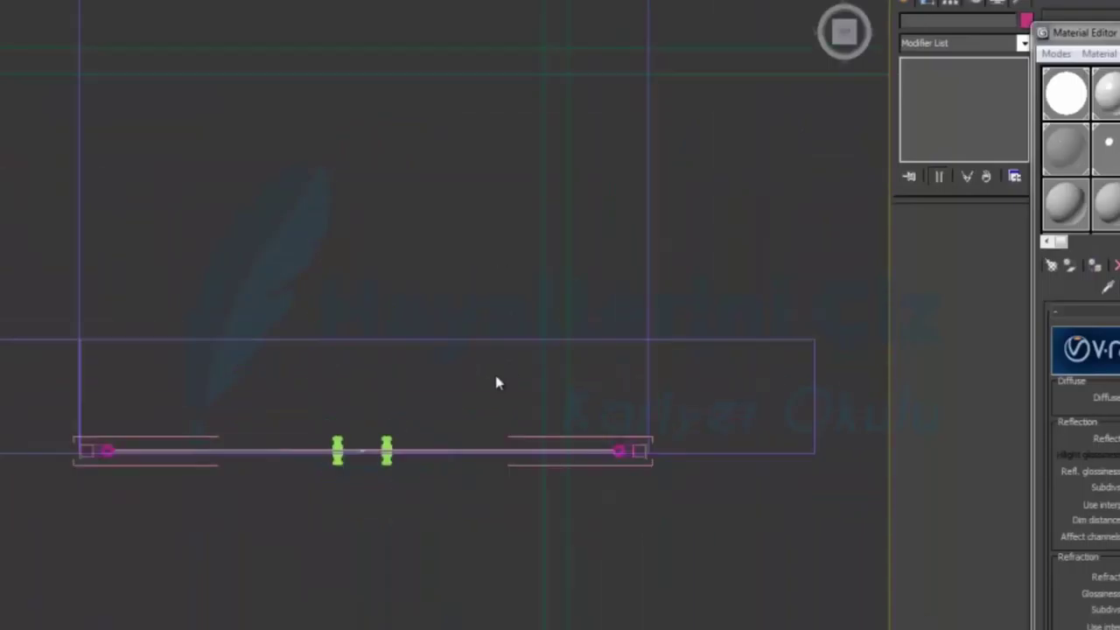
{"action": "left_click", "coordinate": [292, 452]}
{"action": "left_click", "coordinate": [218, 464]}
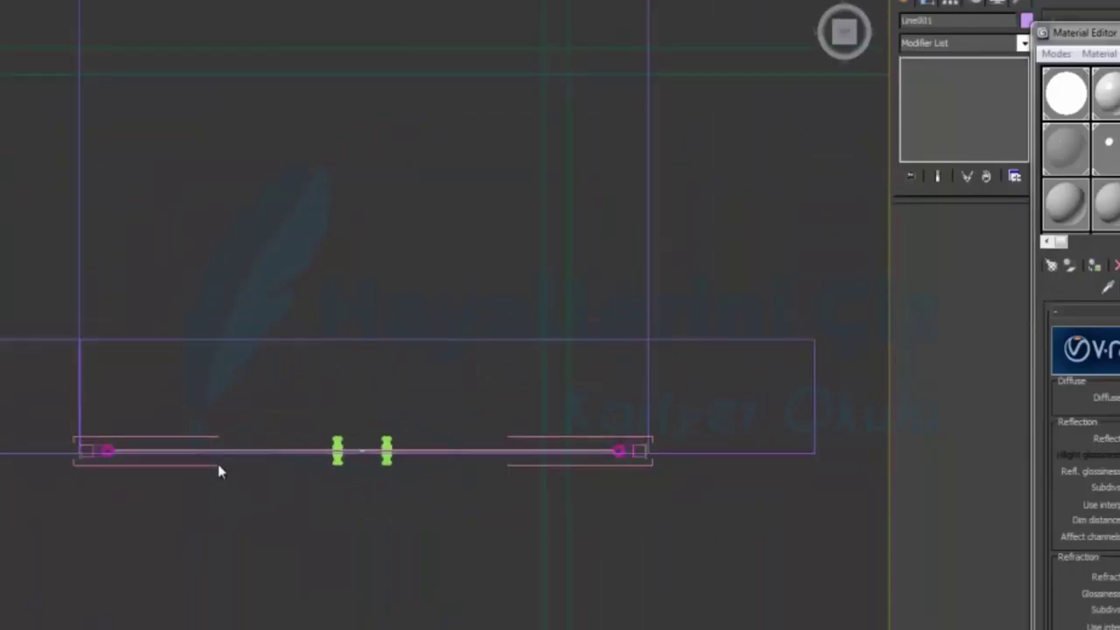
{"action": "left_click", "coordinate": [107, 451]}
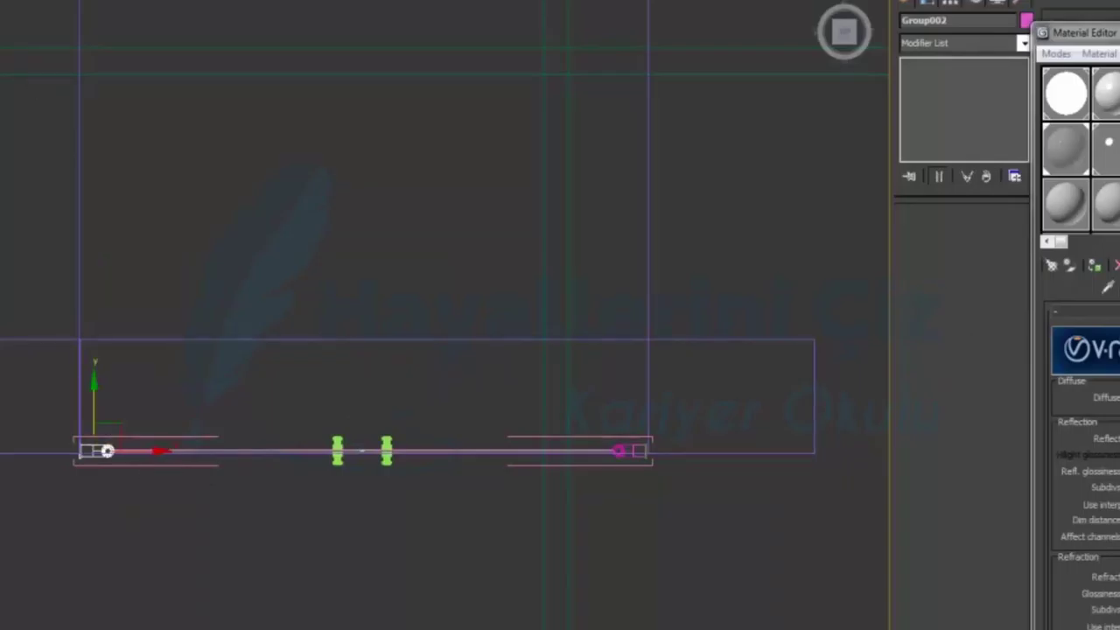
{"action": "left_click", "coordinate": [107, 451]}
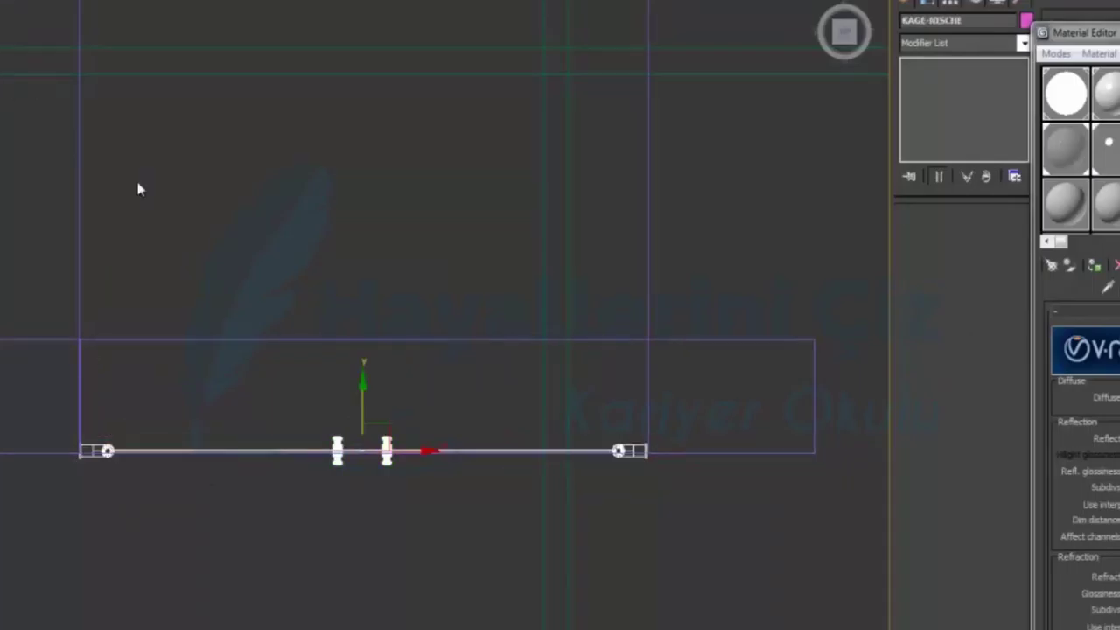
{"action": "left_click", "coordinate": [315, 561]}
{"action": "scroll", "coordinate": [317, 258], "scroll_direction": "down", "scroll_amount": 1}
{"action": "middle_click_drag", "start_coordinate": [344, 221], "coordinate": [311, 277]}
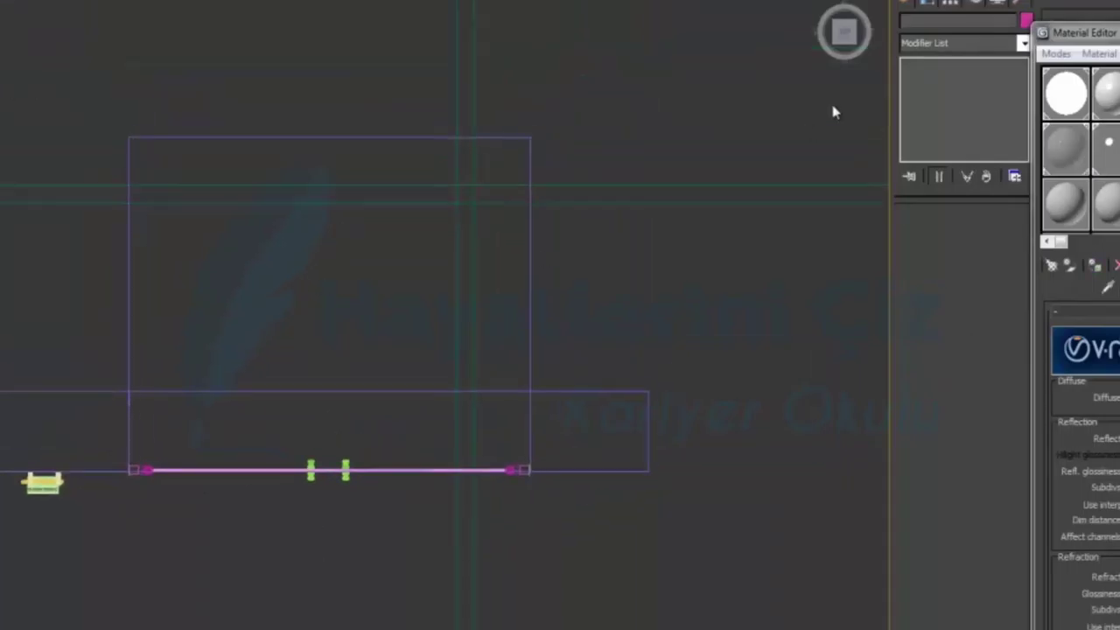
Create a VRayLight plane spanning the shower area in the Top view.
{"action": "left_click", "coordinate": [912, 3]}
{"action": "left_click", "coordinate": [947, 24]}
{"action": "left_click", "coordinate": [936, 48]}
{"action": "left_click", "coordinate": [932, 85]}
{"action": "left_click", "coordinate": [941, 104]}
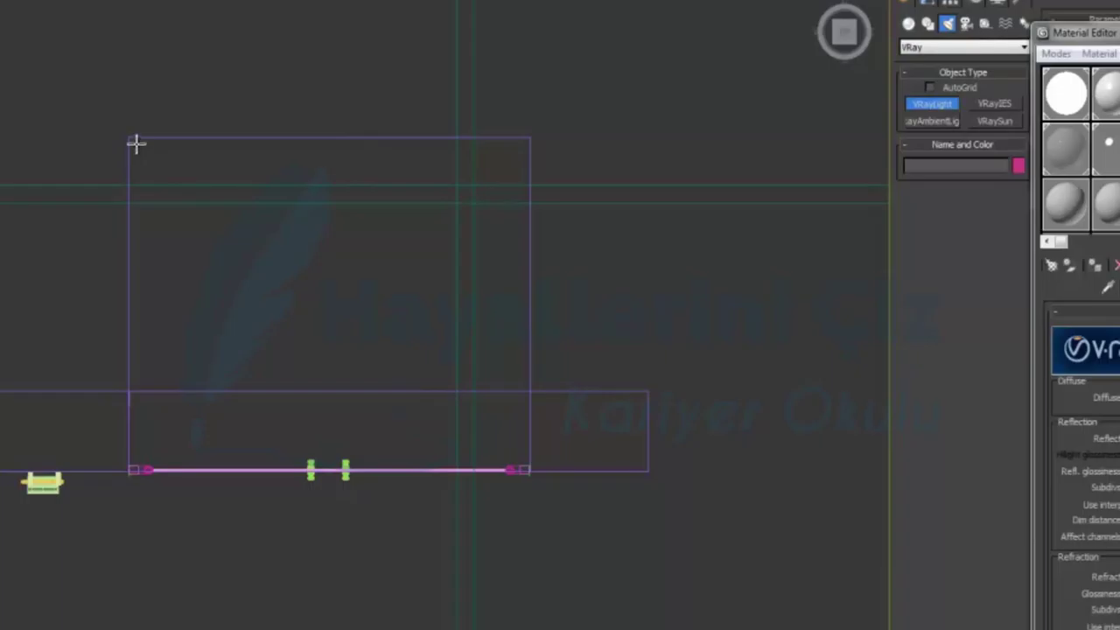
{"action": "left_click_drag", "start_coordinate": [136, 142], "coordinate": [524, 452]}
{"action": "right_click", "coordinate": [863, 375]}
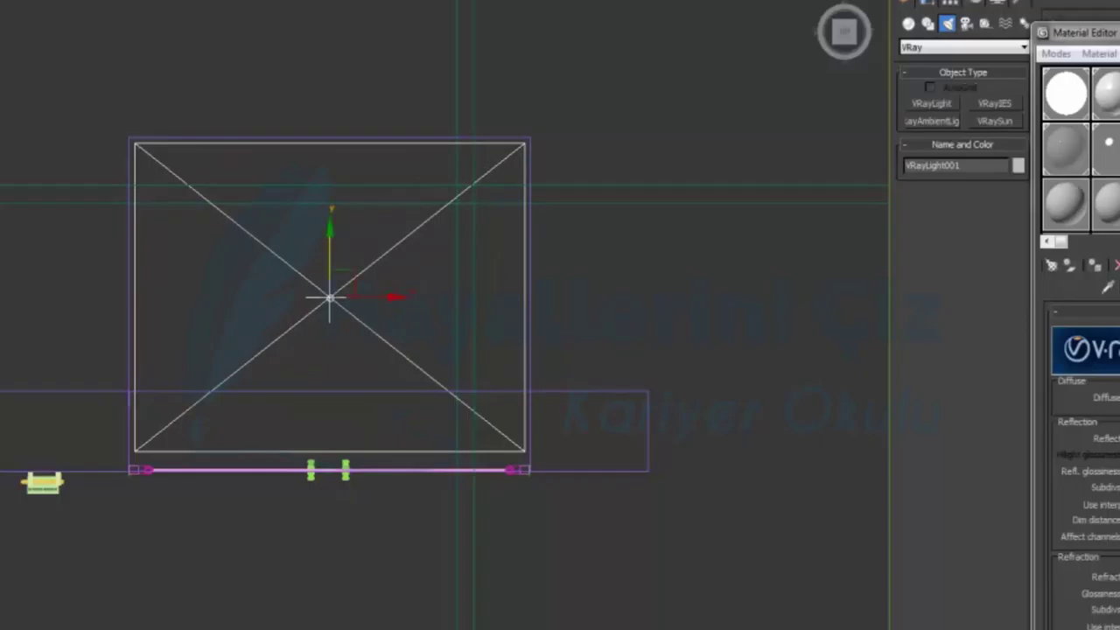
Raise the light to the ceiling above the shower door in Front view and maximize Perspective.
{"action": "key", "text": "alt+w"}
{"action": "right_click", "coordinate": [682, 189]}
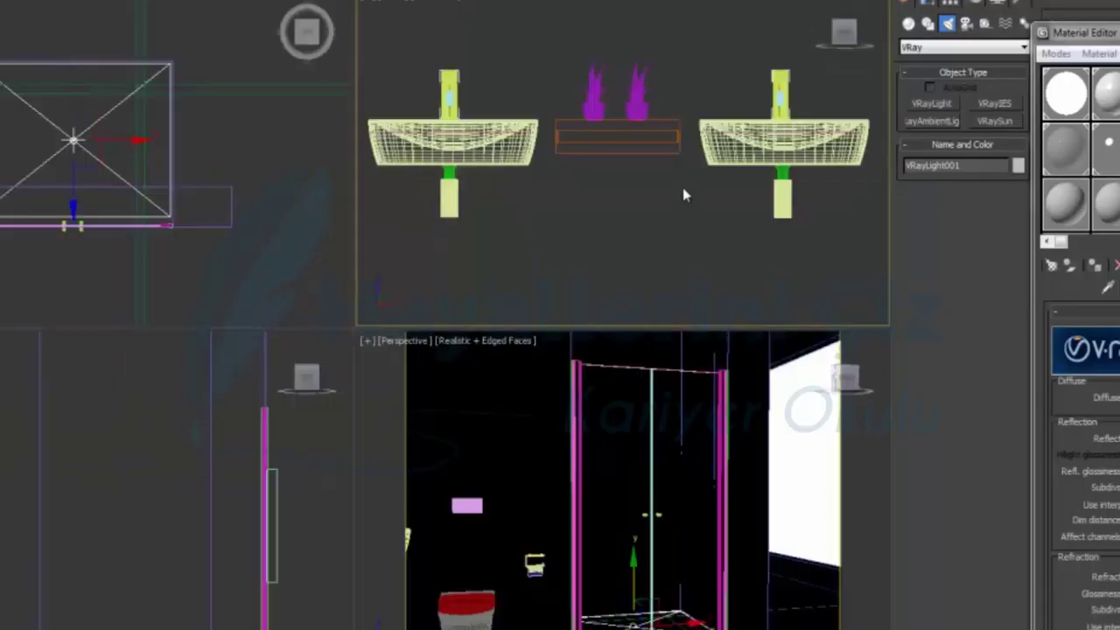
{"action": "key", "text": "alt+w"}
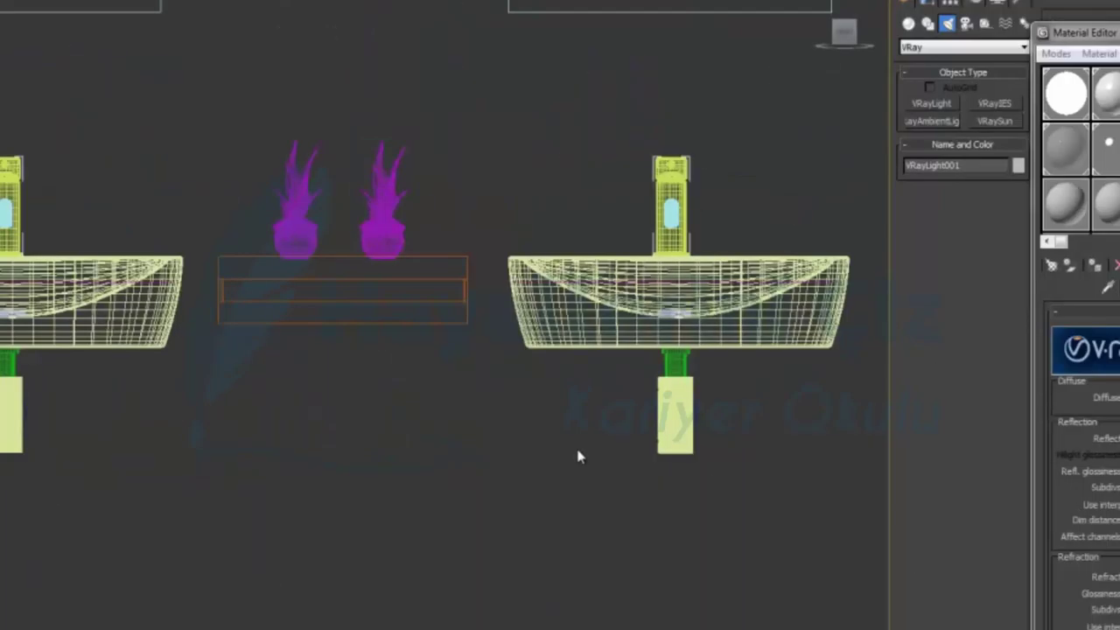
{"action": "scroll", "coordinate": [208, 445], "scroll_direction": "down", "scroll_amount": 6}
{"action": "middle_click_drag", "start_coordinate": [507, 442], "coordinate": [304, 540]}
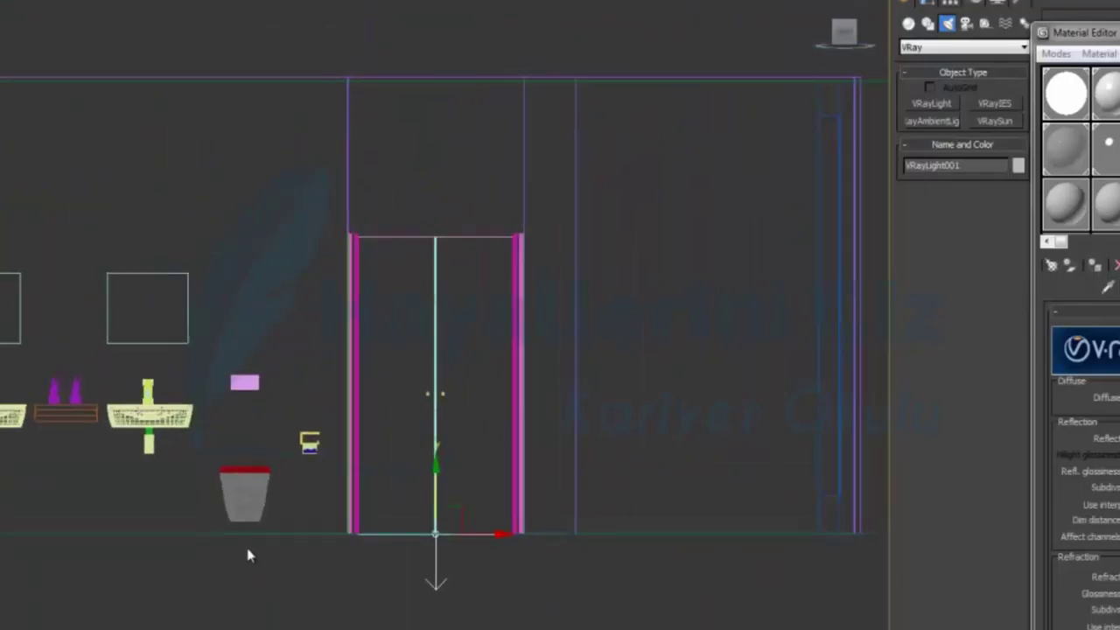
{"action": "left_click_drag", "start_coordinate": [436, 481], "coordinate": [457, 39]}
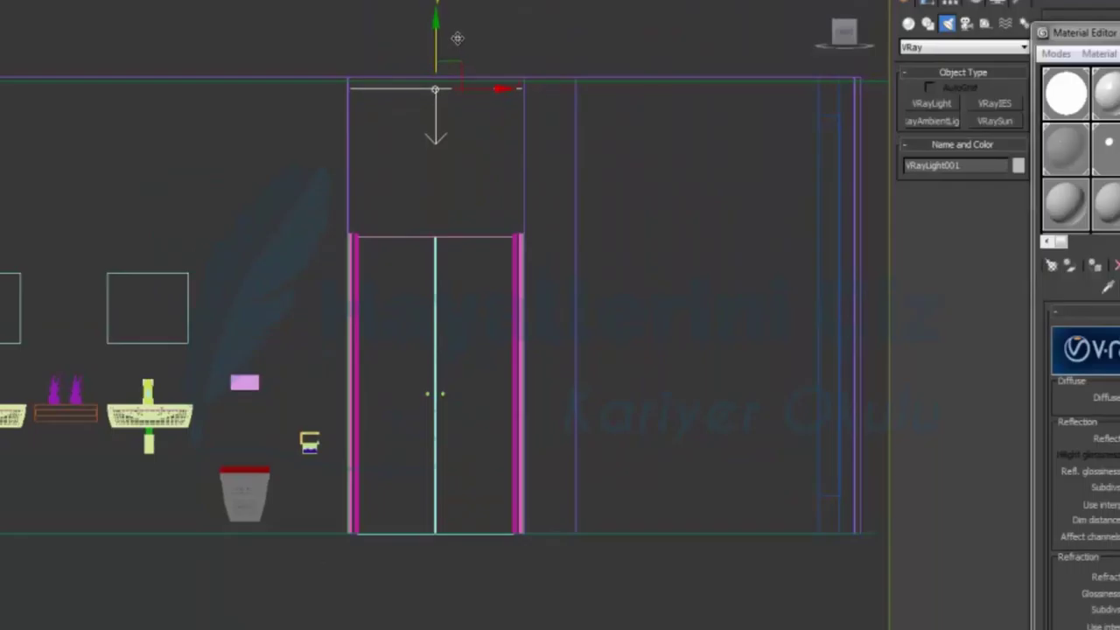
{"action": "left_click", "coordinate": [928, 6]}
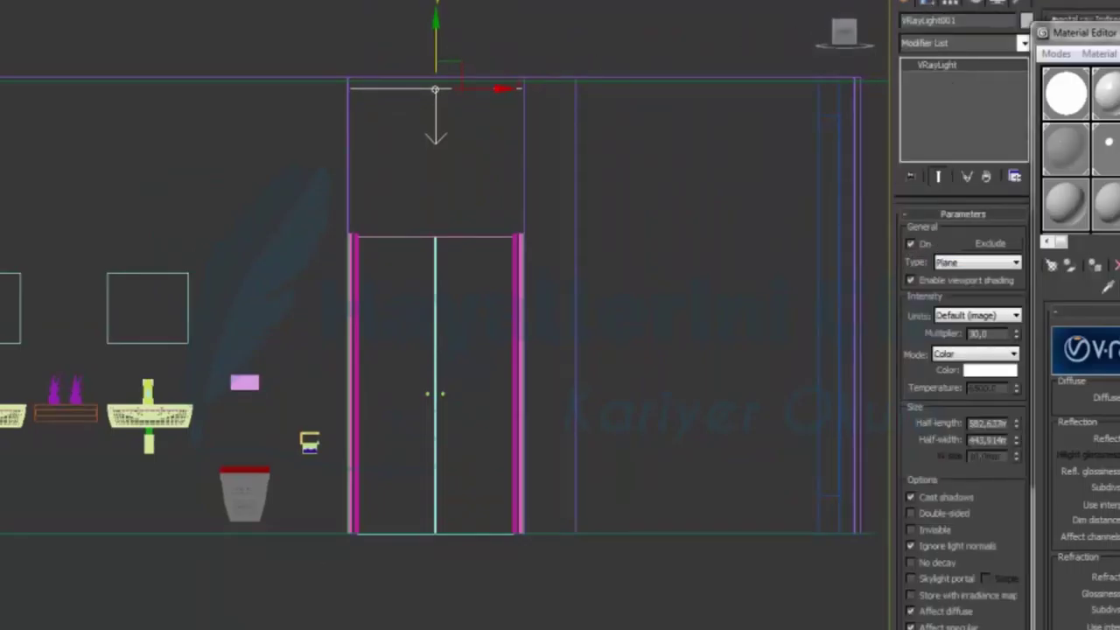
{"action": "key", "text": "alt+w"}
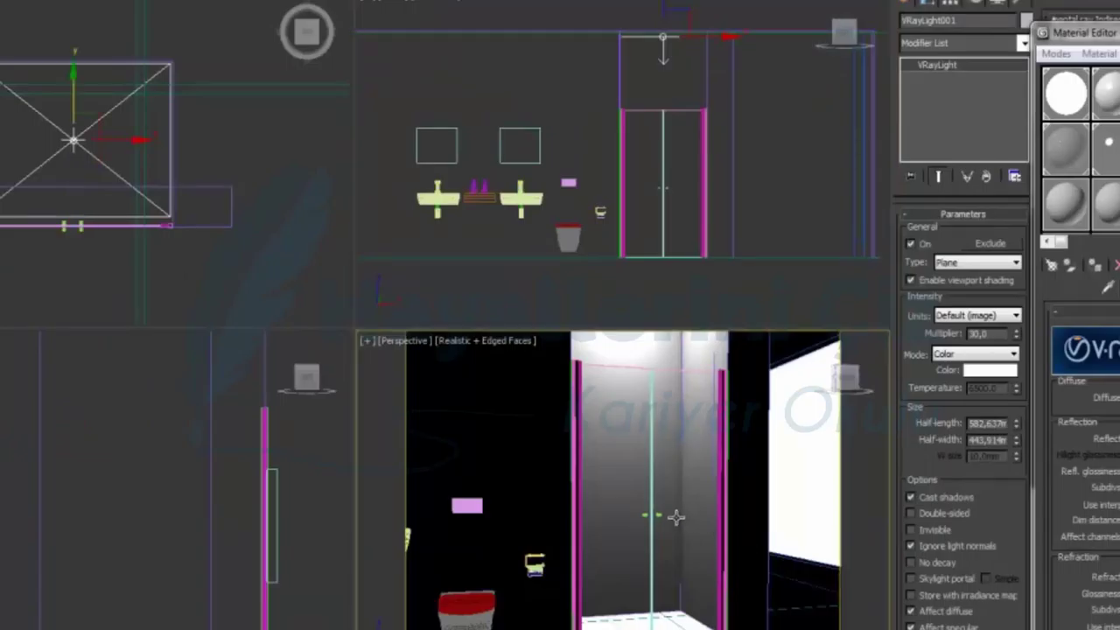
{"action": "key", "text": "alt+w"}
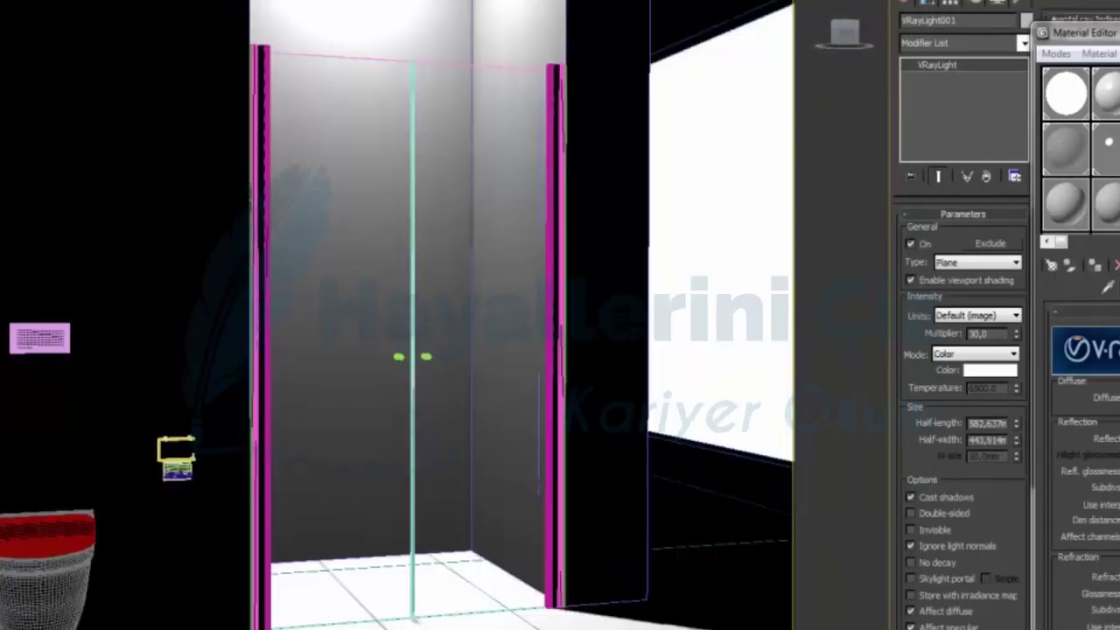
Set the VRayLight001 multiplier to 5, re-render the shower view, and close the render windows.
{"action": "key", "text": "shift+q"}
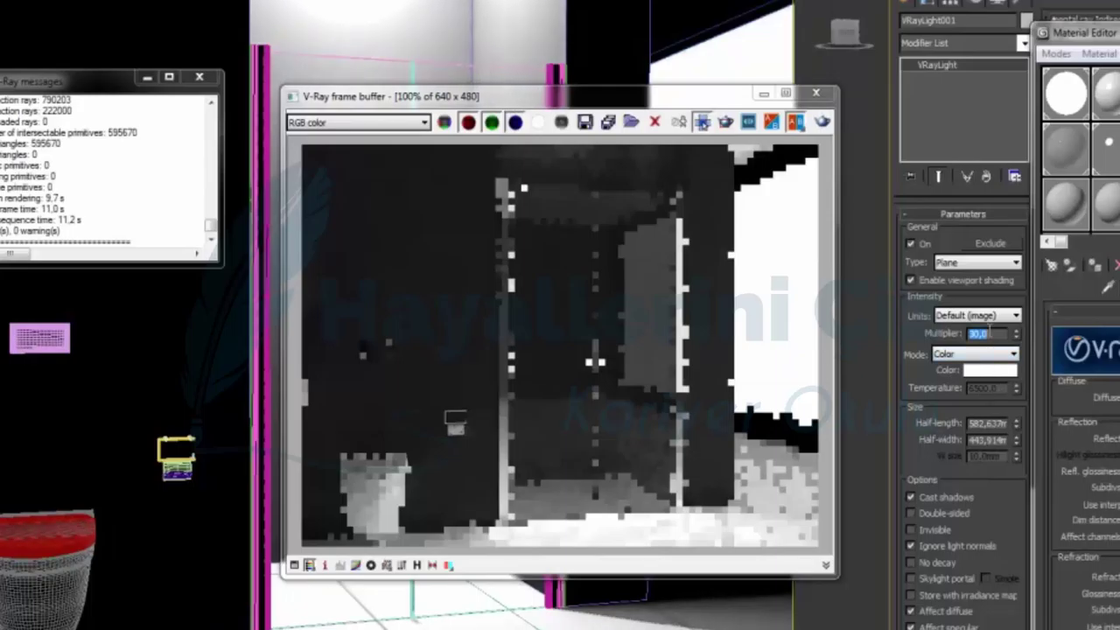
{"action": "type", "text": "5"}
{"action": "key", "text": "Return"}
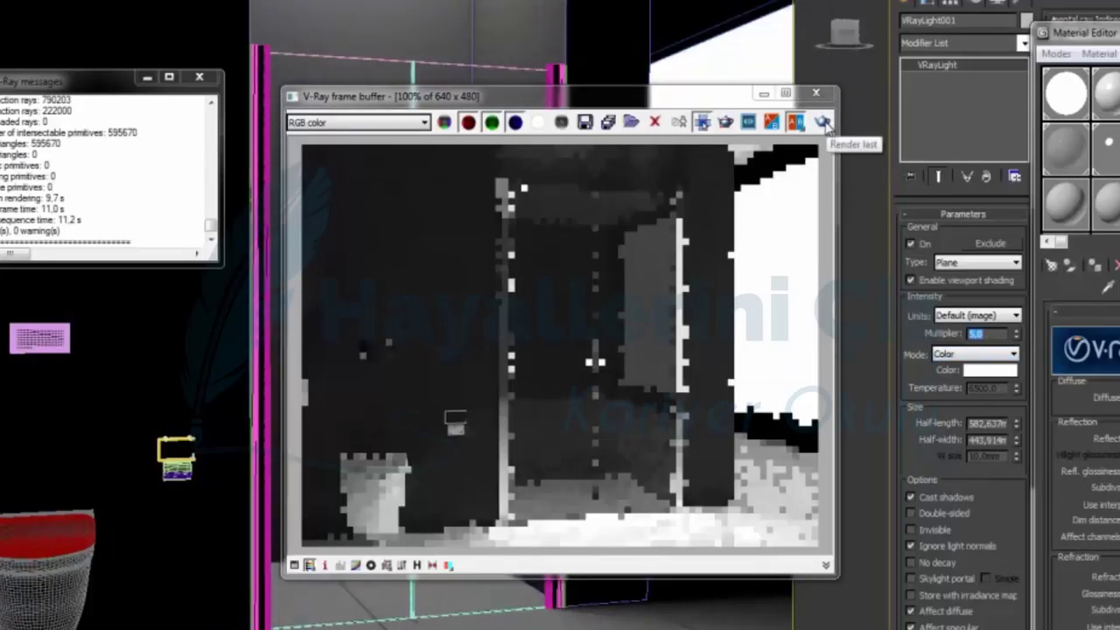
{"action": "left_click", "coordinate": [824, 124]}
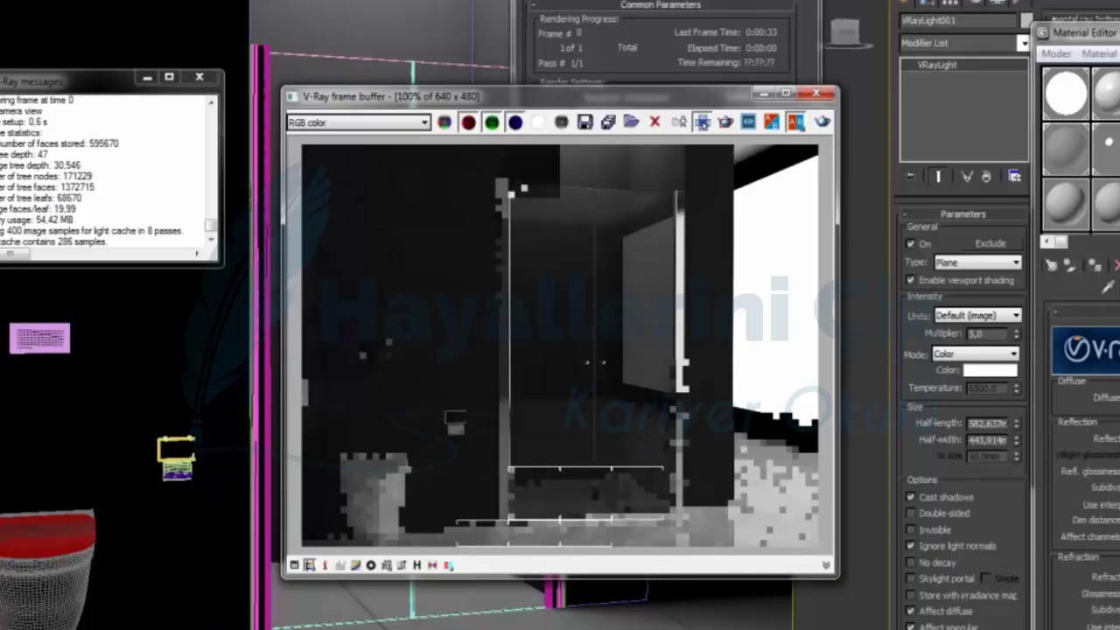
{"action": "left_click", "coordinate": [823, 99]}
{"action": "left_click", "coordinate": [199, 80]}
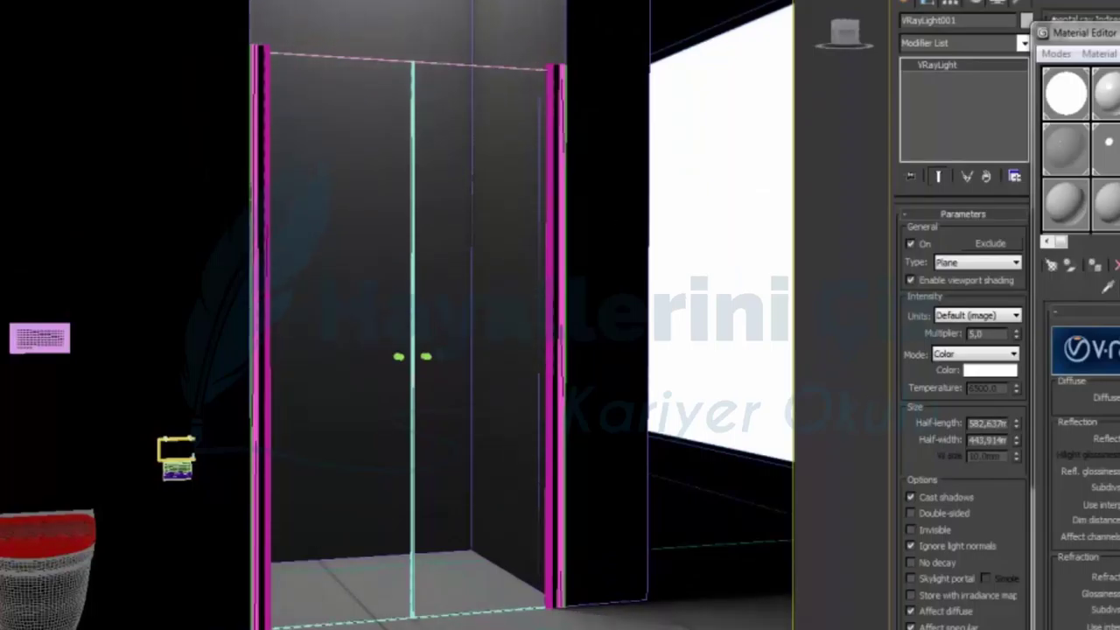
Maximize the Top view and centre the whole room.
{"action": "key", "text": "alt+w"}
{"action": "left_click", "coordinate": [231, 153]}
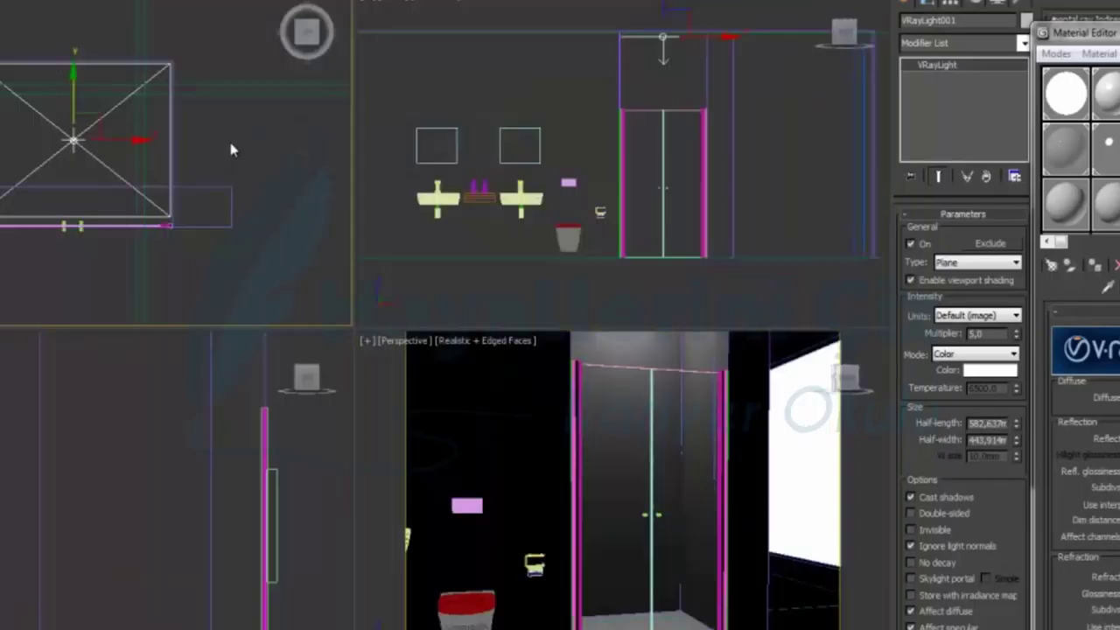
{"action": "key", "text": "alt+w"}
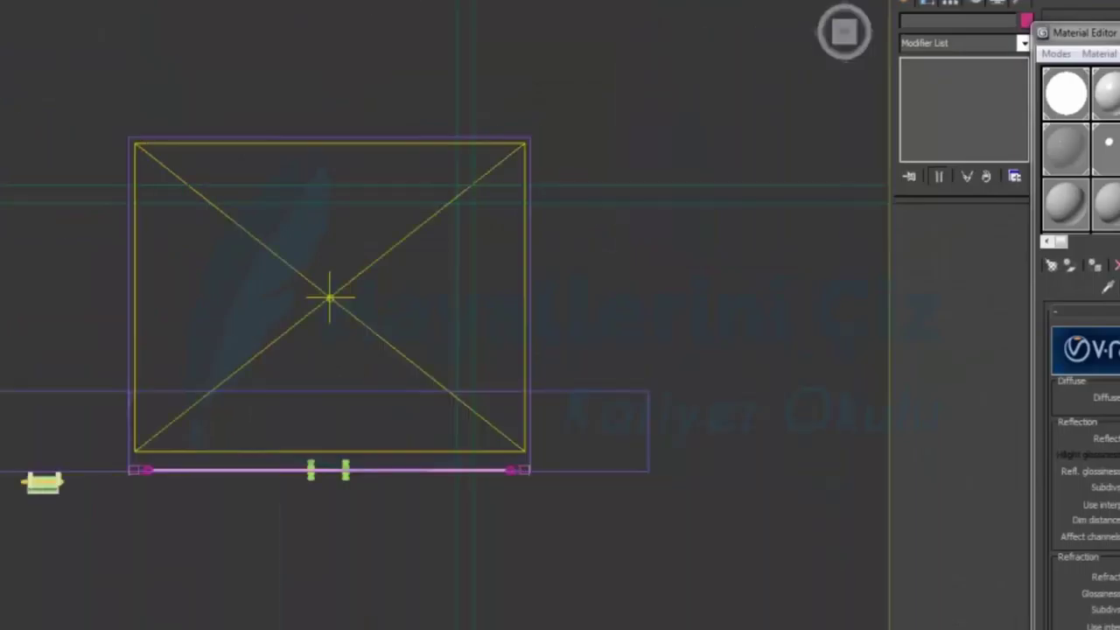
{"action": "scroll", "coordinate": [178, 306], "scroll_direction": "down", "scroll_amount": 6}
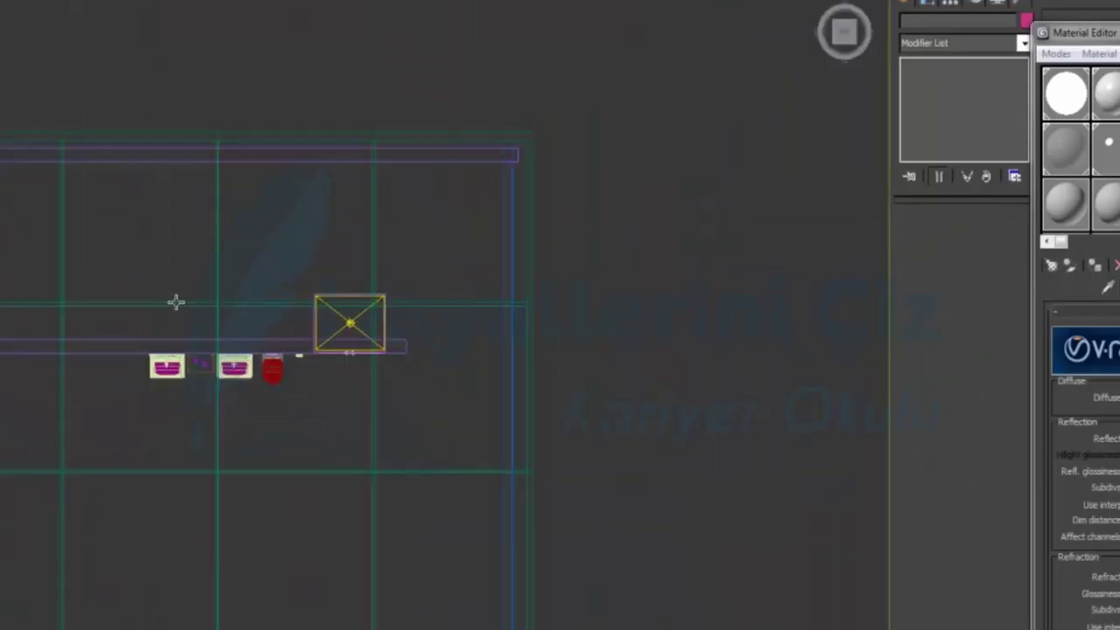
{"action": "middle_click_drag", "start_coordinate": [438, 453], "coordinate": [396, 359]}
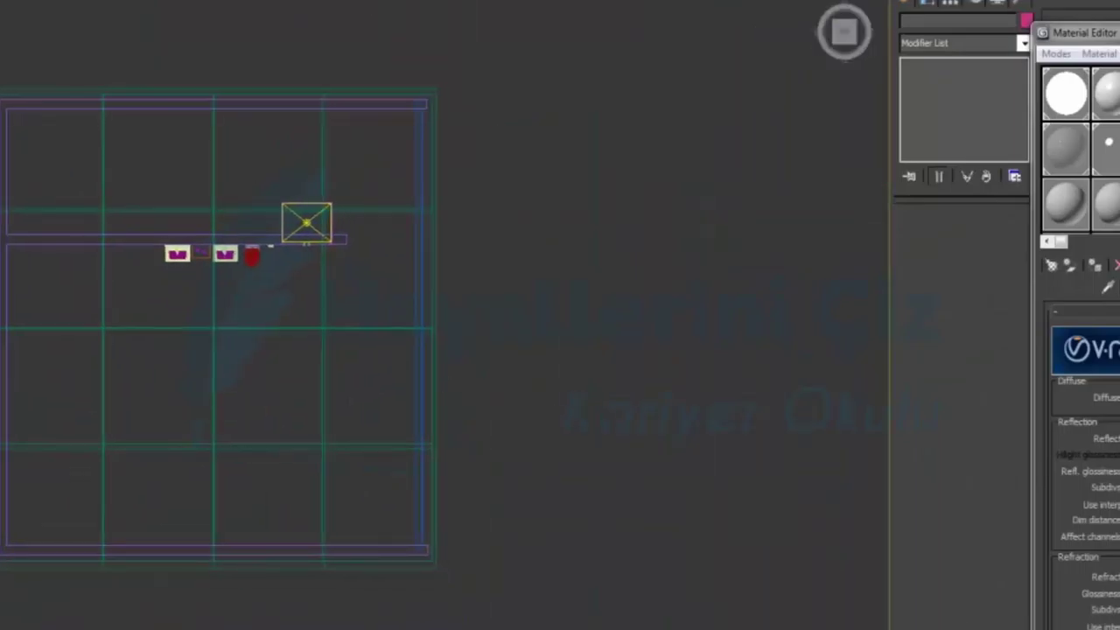
Start File > Merge and browse from the Grafik folder through Duschen to KAGE.
{"action": "key", "text": "alt+f"}
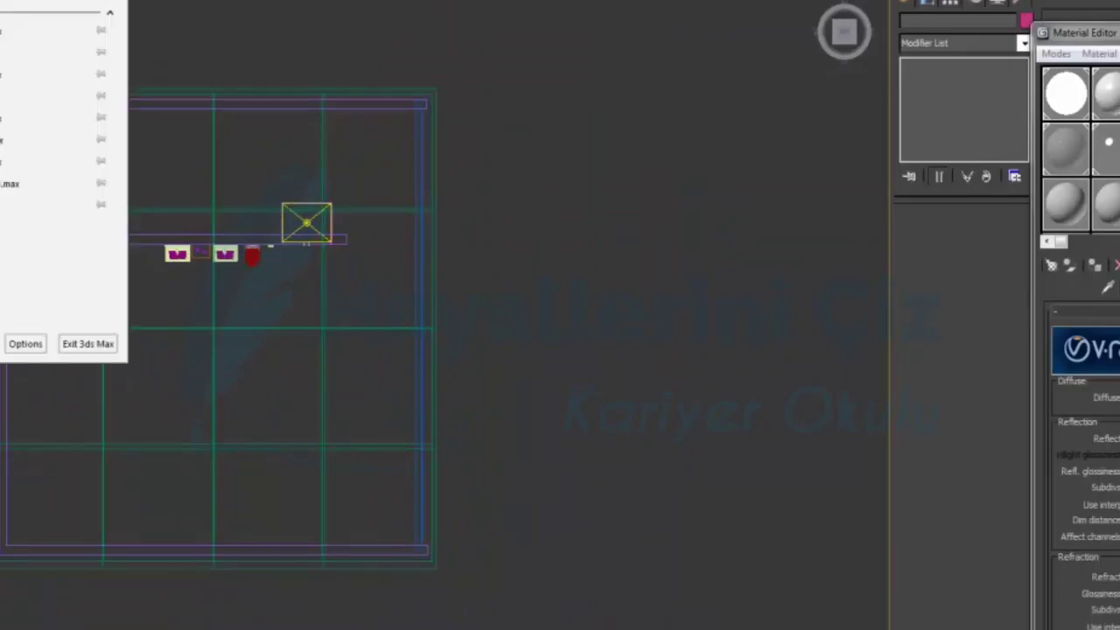
{"action": "left_click", "coordinate": [109, 19]}
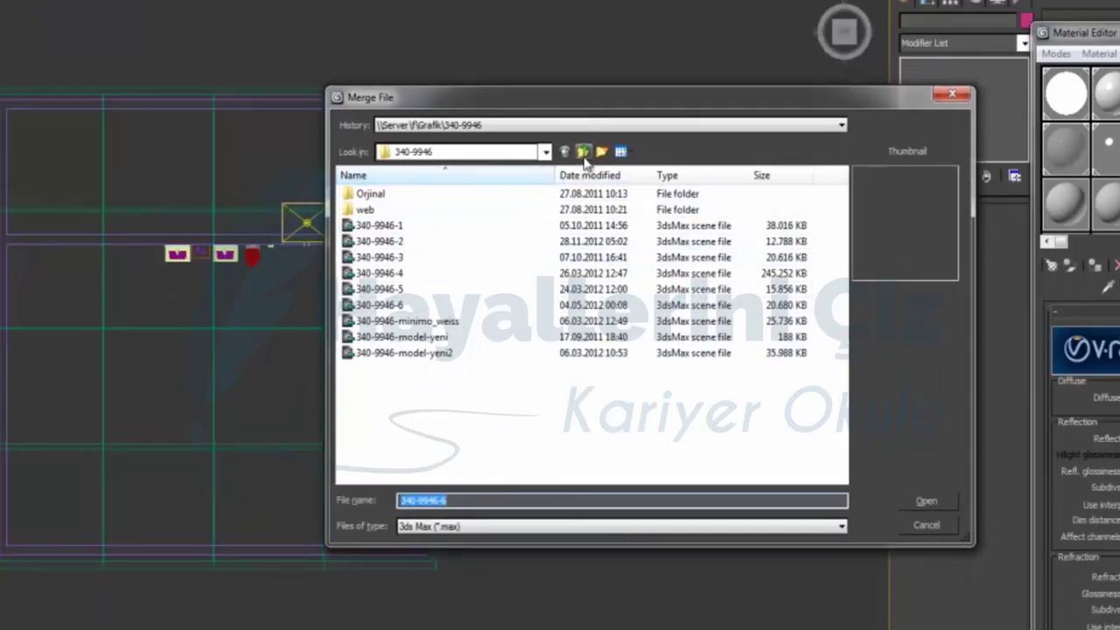
{"action": "left_click", "coordinate": [582, 153]}
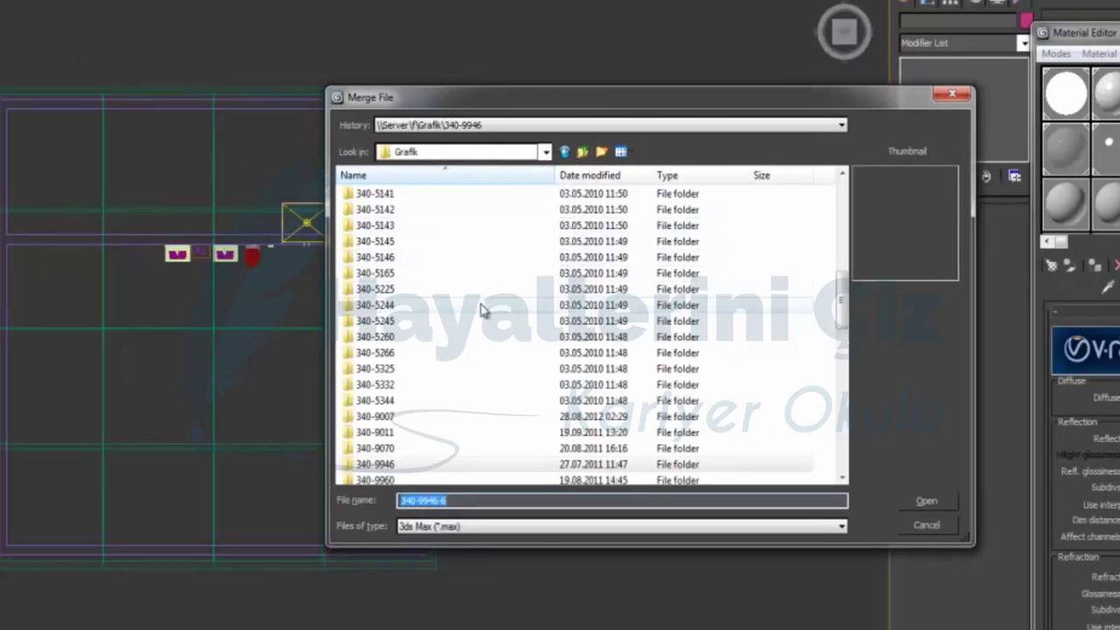
{"action": "scroll", "coordinate": [490, 311], "scroll_direction": "down", "scroll_amount": 6}
{"action": "scroll", "coordinate": [490, 312], "scroll_direction": "up", "scroll_amount": 2}
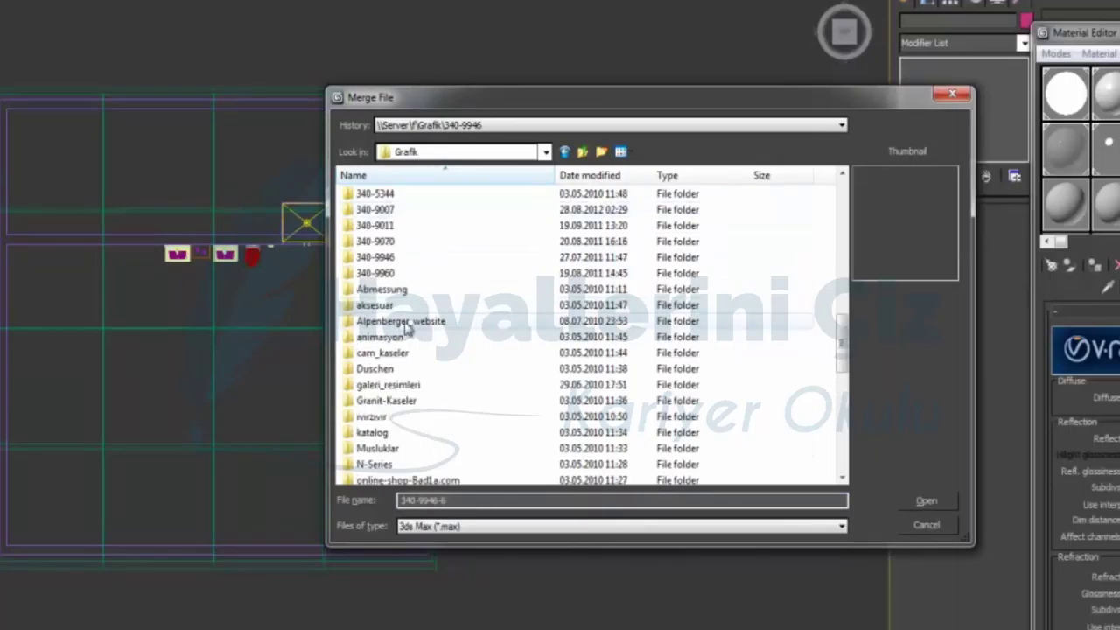
{"action": "double_click", "coordinate": [398, 368]}
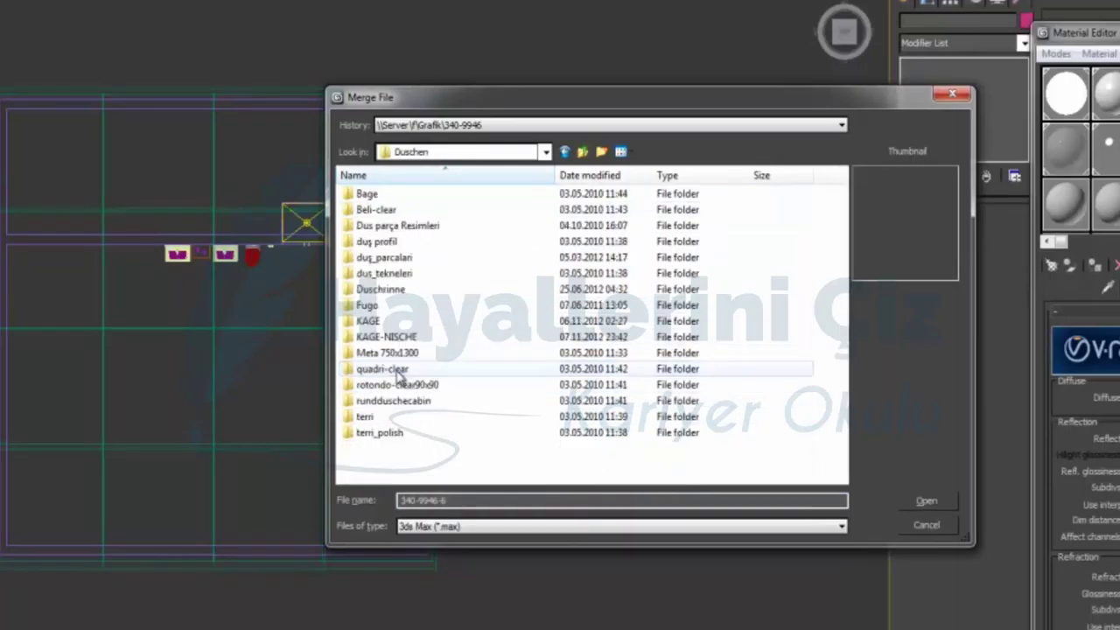
{"action": "double_click", "coordinate": [392, 321]}
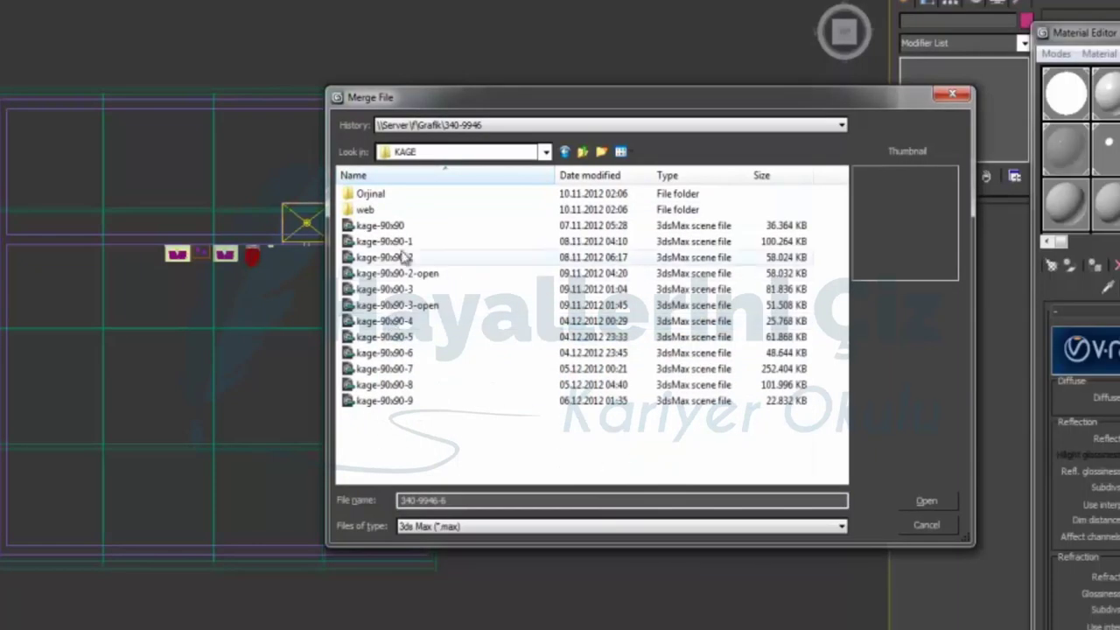
Preview the KAGE scene files and open kage-90x90-8 for merging.
{"action": "left_click", "coordinate": [402, 227]}
{"action": "key", "text": "Down"}
{"action": "key", "text": "Down"}
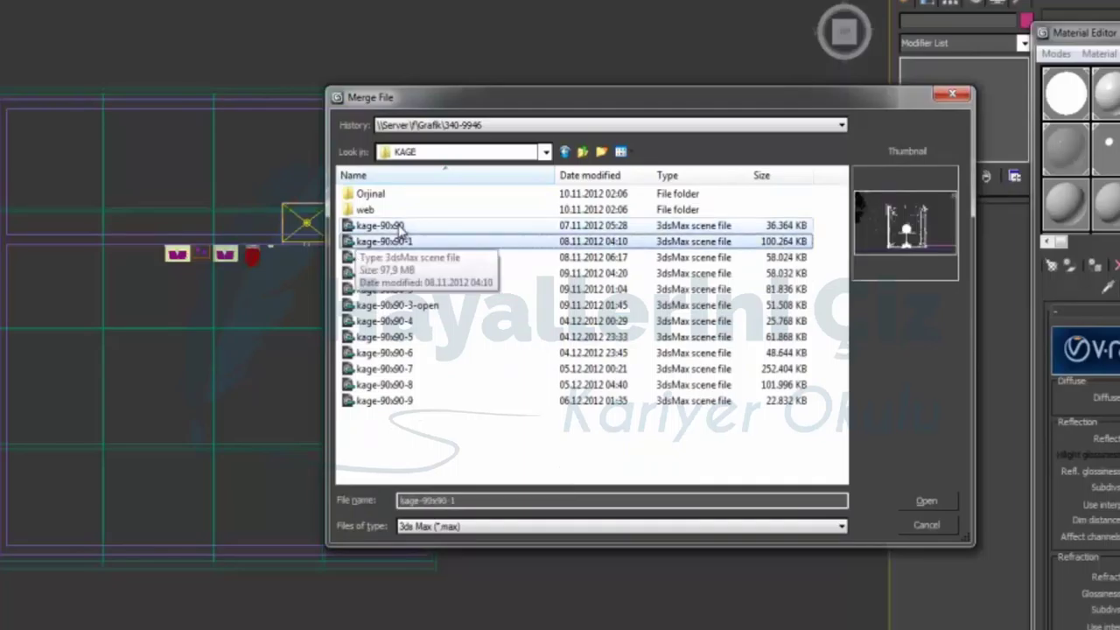
{"action": "key", "text": "Down"}
{"action": "key", "text": "Down"}
{"action": "key", "text": "Down"}
{"action": "key", "text": "Down"}
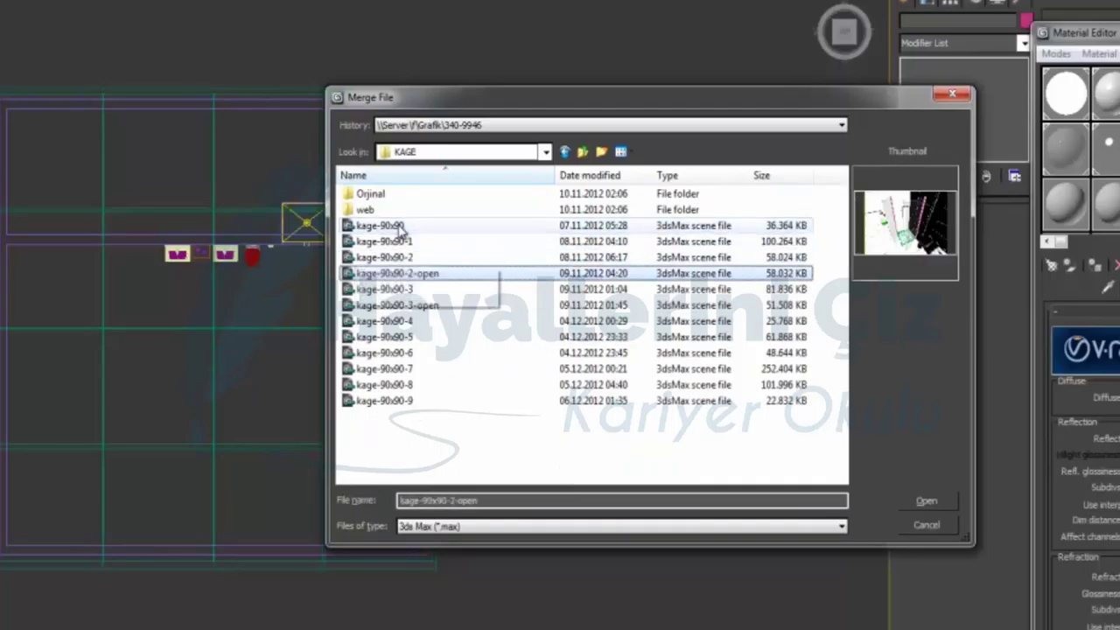
{"action": "key", "text": "Up"}
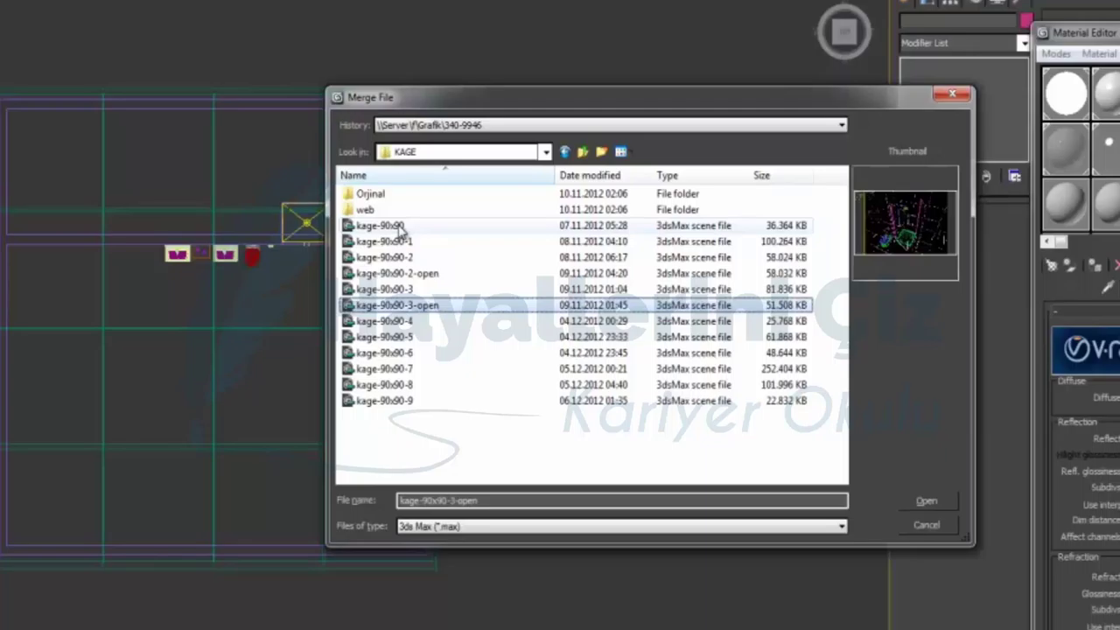
{"action": "key", "text": "Down"}
{"action": "key", "text": "Down"}
{"action": "key", "text": "Down"}
{"action": "key", "text": "Down"}
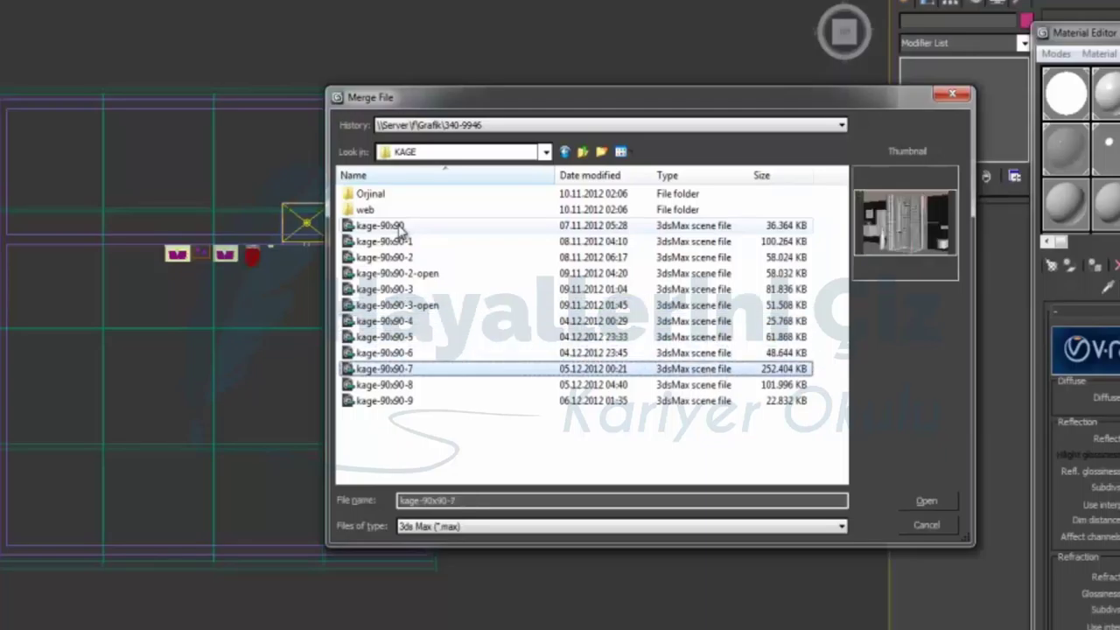
{"action": "key", "text": "Down"}
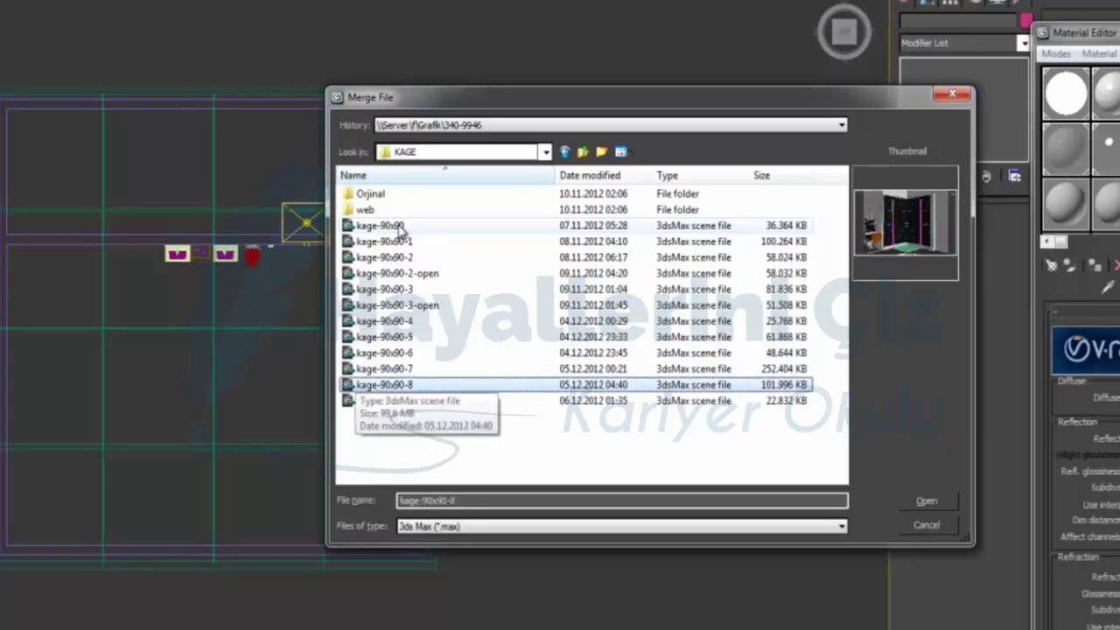
{"action": "key", "text": "Return"}
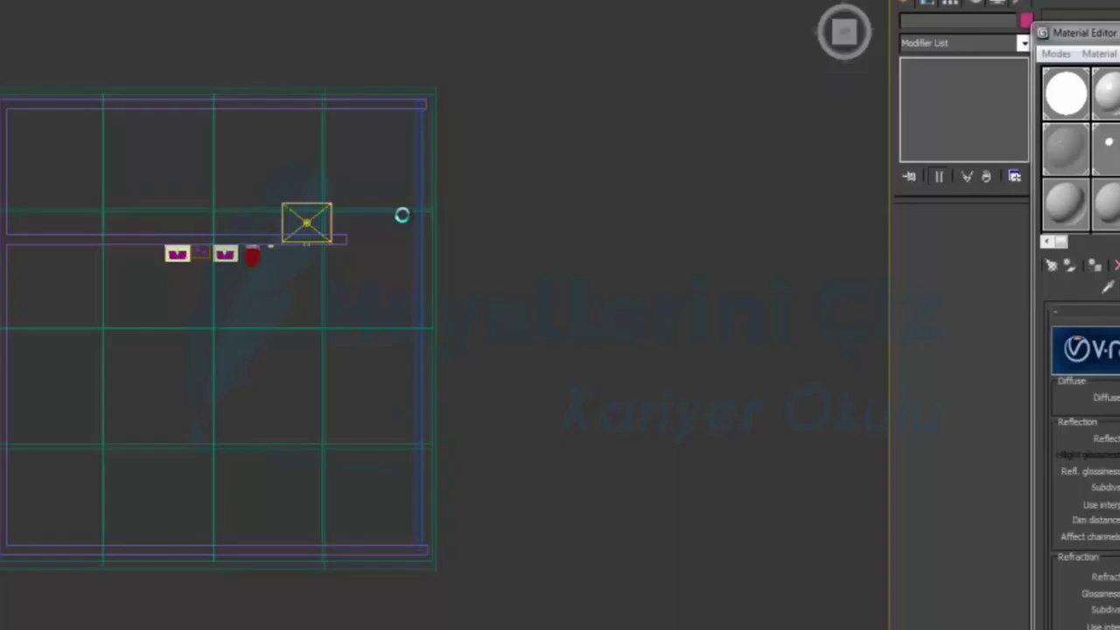
Exclude lights, cameras and helpers, select all remaining objects, and merge despite duplicate names.
{"action": "left_click", "coordinate": [631, 289]}
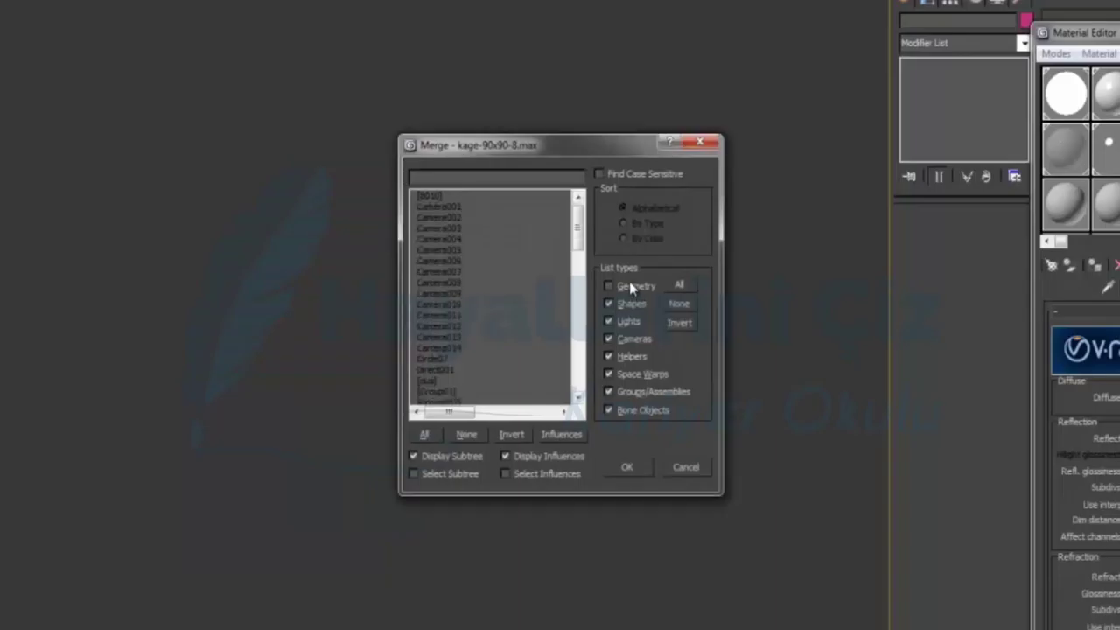
{"action": "left_click", "coordinate": [632, 287]}
{"action": "left_click", "coordinate": [630, 321]}
{"action": "left_click", "coordinate": [632, 338]}
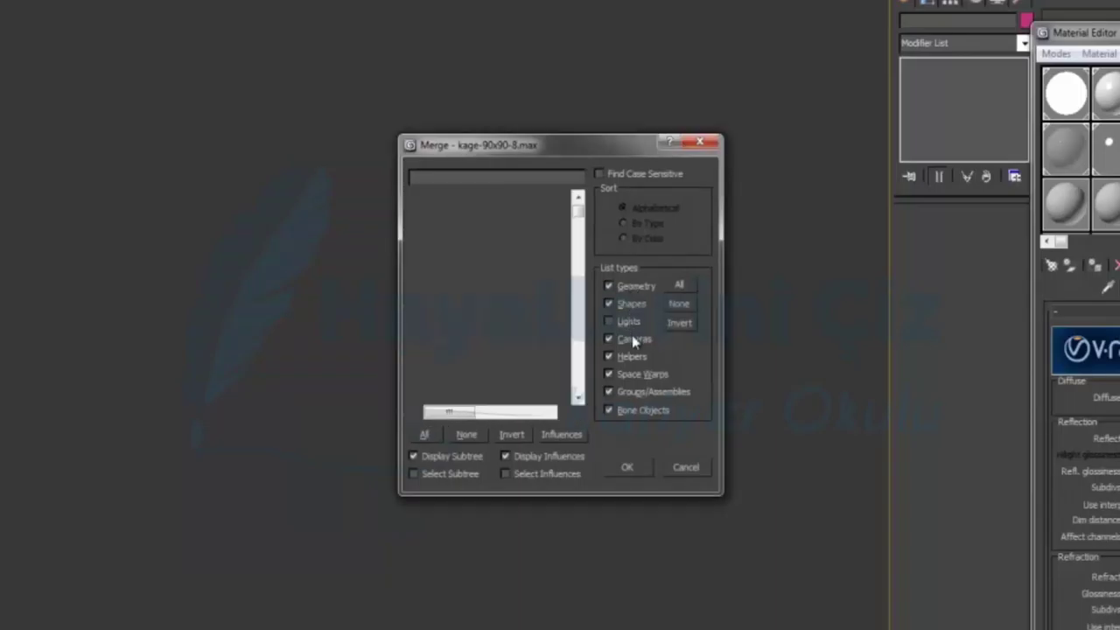
{"action": "left_click", "coordinate": [632, 355]}
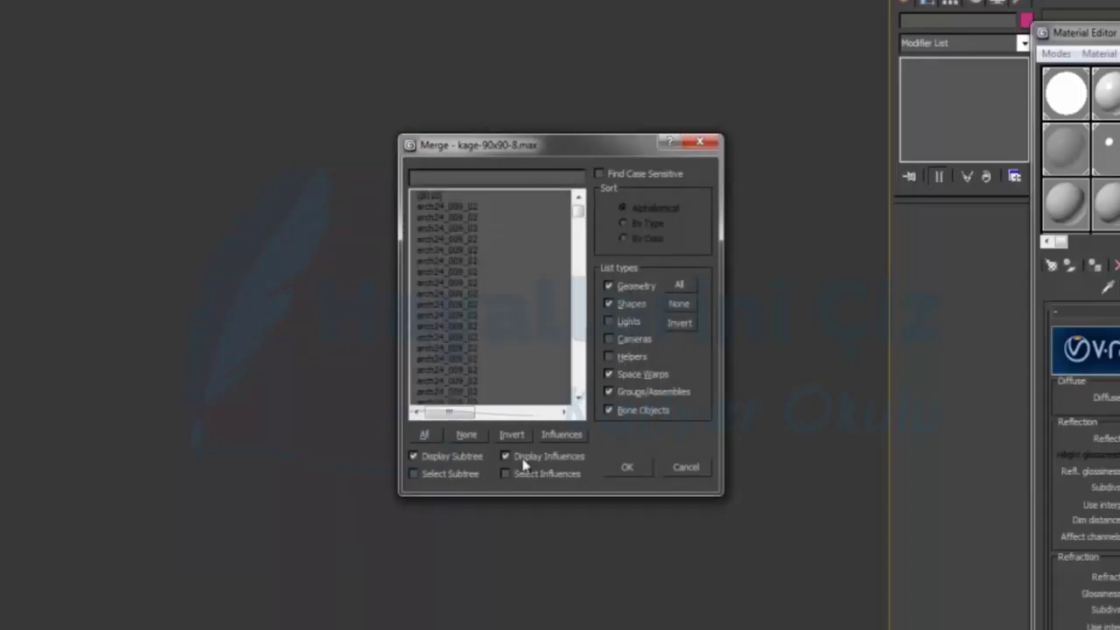
{"action": "left_click", "coordinate": [425, 434]}
{"action": "scroll", "coordinate": [449, 429], "scroll_direction": "down", "scroll_amount": 10}
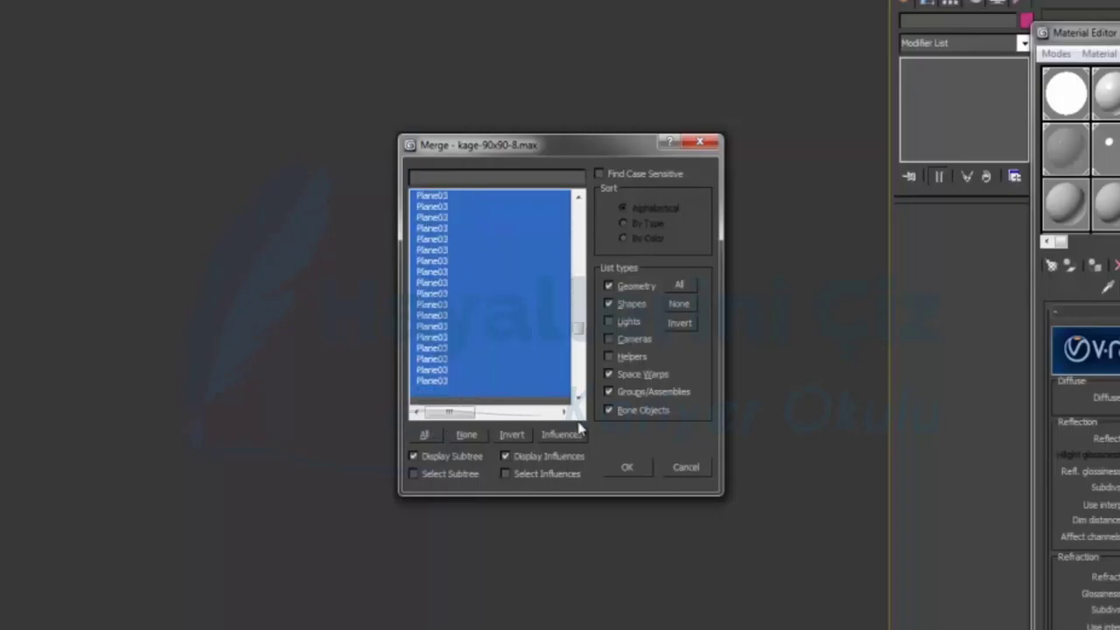
{"action": "left_click", "coordinate": [644, 468]}
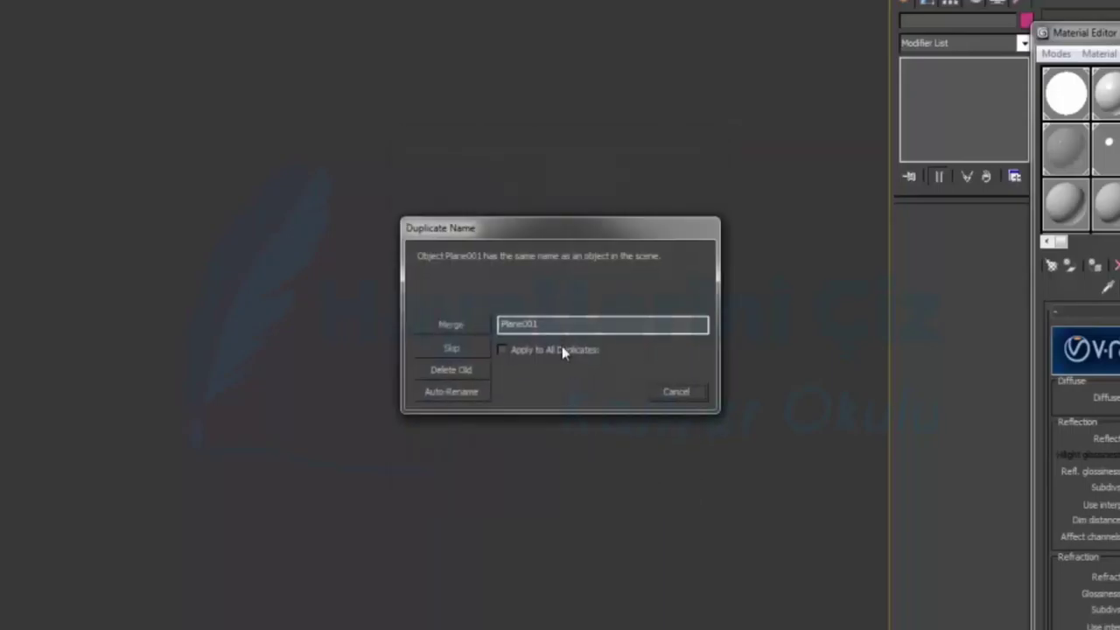
{"action": "left_click", "coordinate": [451, 326]}
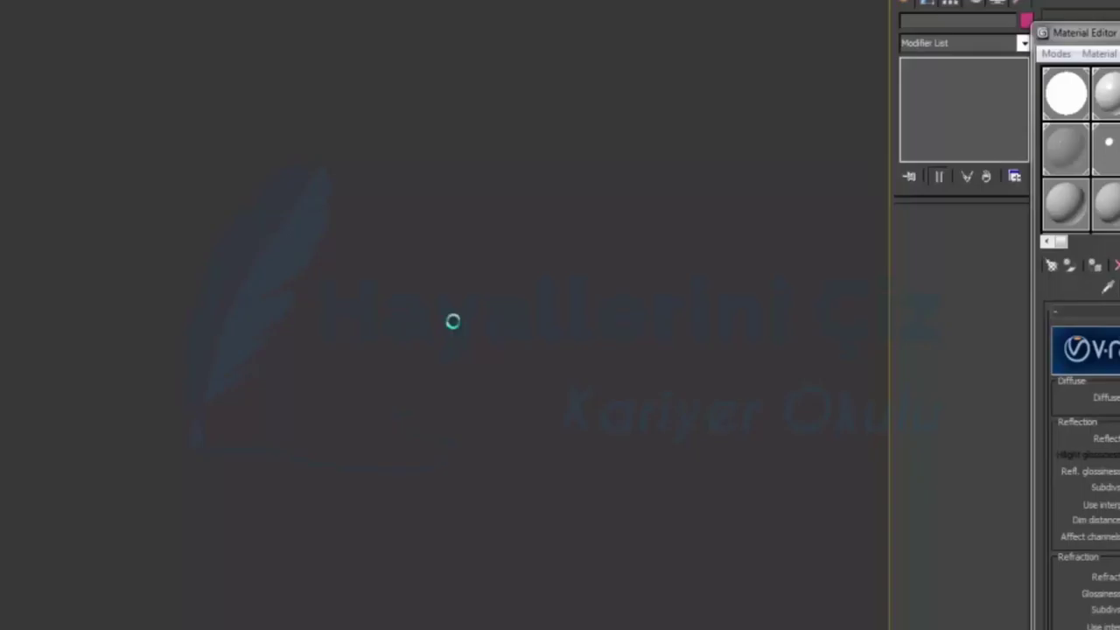
Apply the duplicate-material choice to all duplicates and confirm the merge.
{"action": "left_click", "coordinate": [578, 343]}
{"action": "key", "text": "Return"}
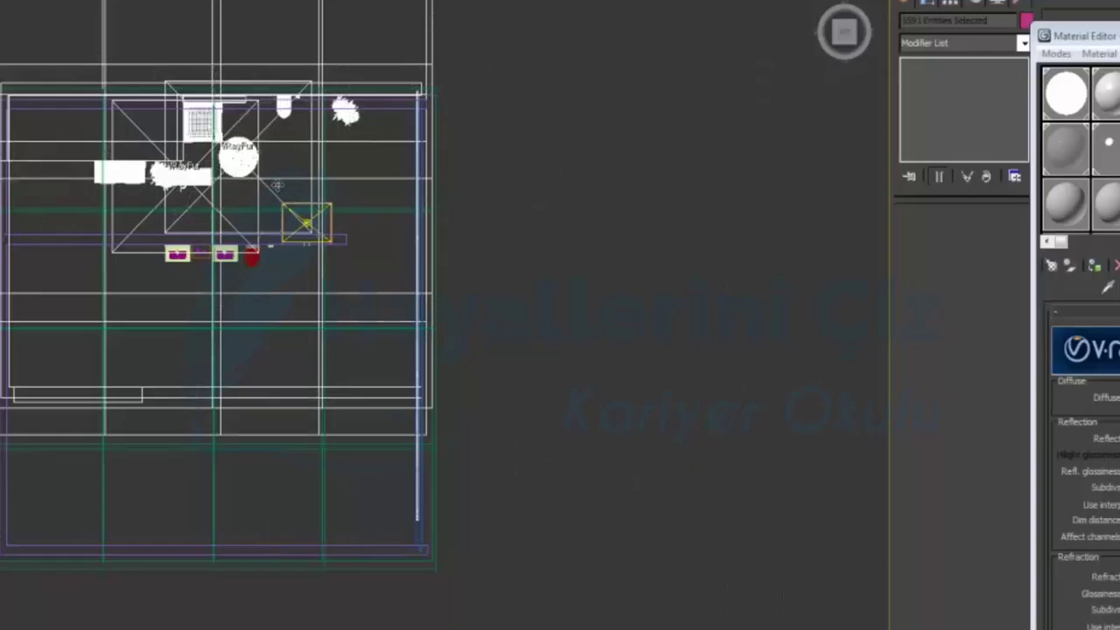
Move the merged kage-90x90-8 objects below the room, undoing an accidental Plane002 move.
{"action": "scroll", "coordinate": [277, 186], "scroll_direction": "down", "scroll_amount": 3}
{"action": "left_click", "coordinate": [368, 211]}
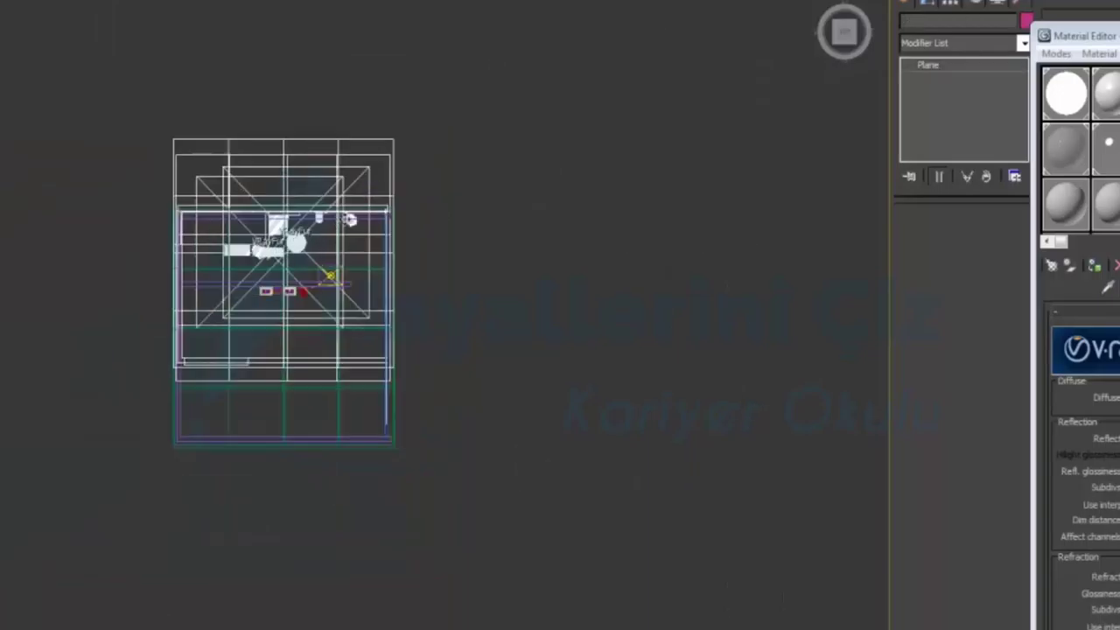
{"action": "left_click_drag", "start_coordinate": [367, 211], "coordinate": [359, 403]}
{"action": "key", "text": "ctrl+z"}
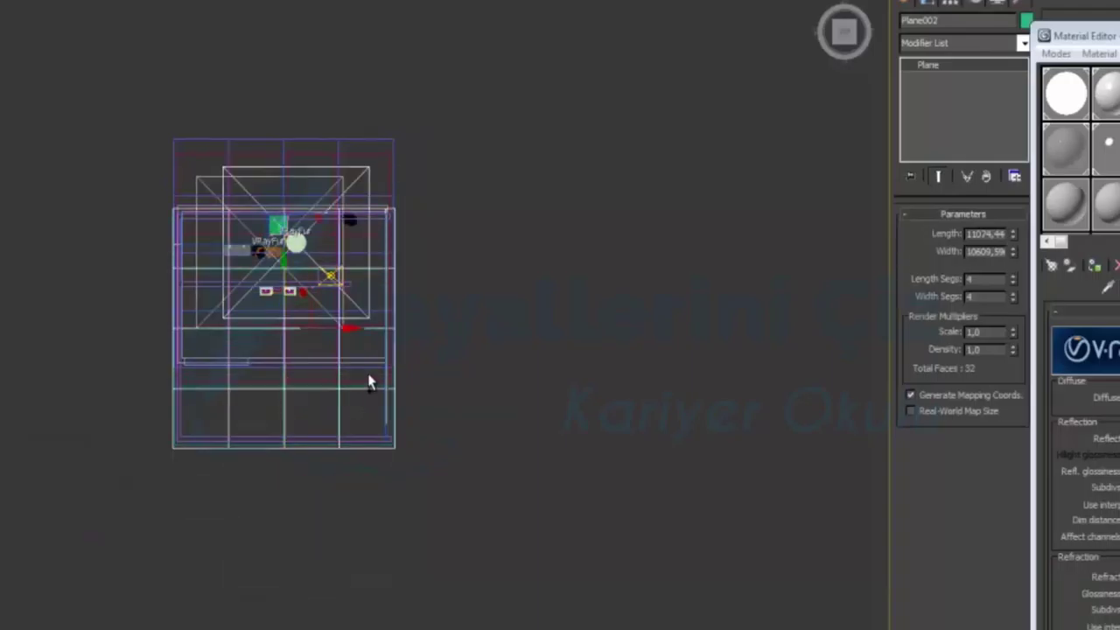
{"action": "key", "text": "ctrl+z"}
{"action": "scroll", "coordinate": [372, 350], "scroll_direction": "down", "scroll_amount": 5}
{"action": "scroll", "coordinate": [371, 350], "scroll_direction": "up", "scroll_amount": 2}
{"action": "scroll", "coordinate": [372, 350], "scroll_direction": "up", "scroll_amount": 3}
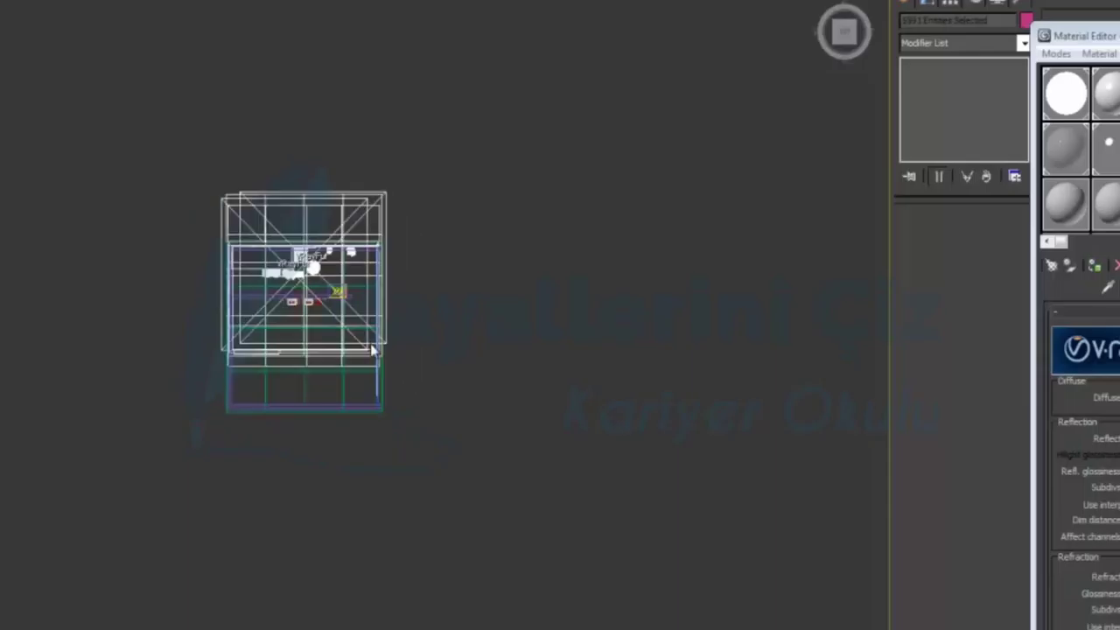
{"action": "left_click_drag", "start_coordinate": [367, 364], "coordinate": [507, 595]}
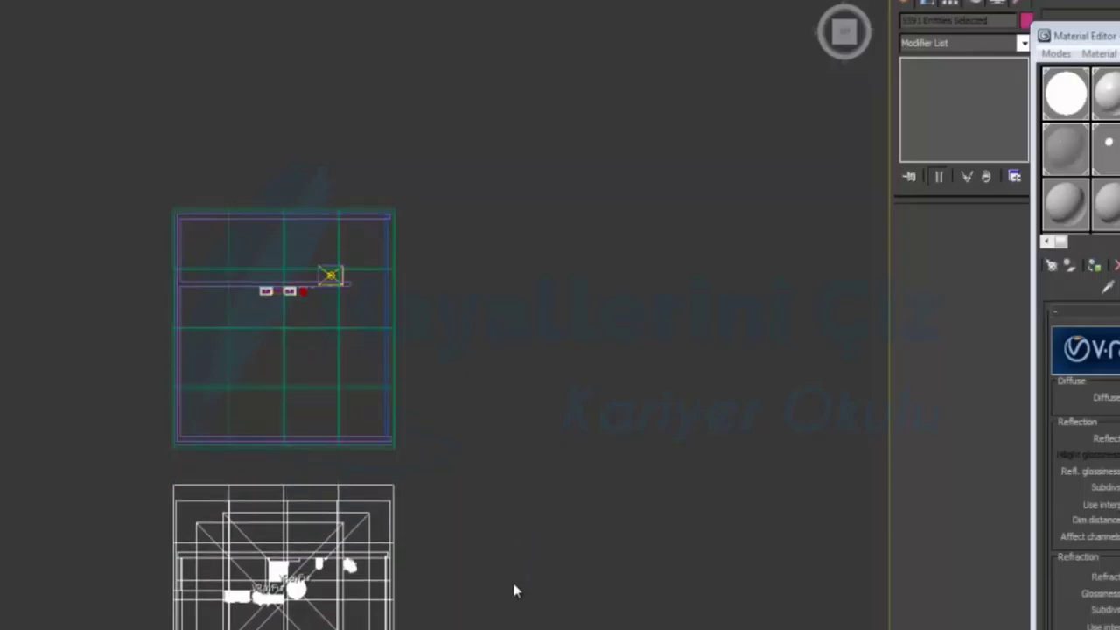
{"action": "middle_click_drag", "start_coordinate": [515, 592], "coordinate": [517, 414]}
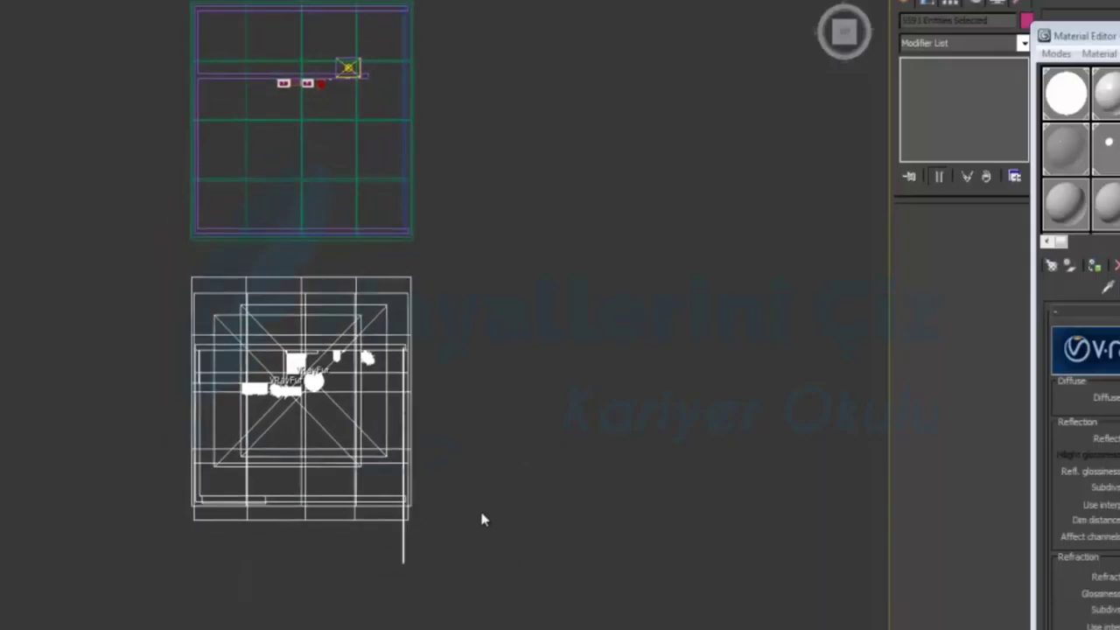
Delete the merged wireframe room objects, the green box and the surrounding walls.
{"action": "left_click", "coordinate": [478, 517]}
{"action": "left_click_drag", "start_coordinate": [520, 584], "coordinate": [132, 442]}
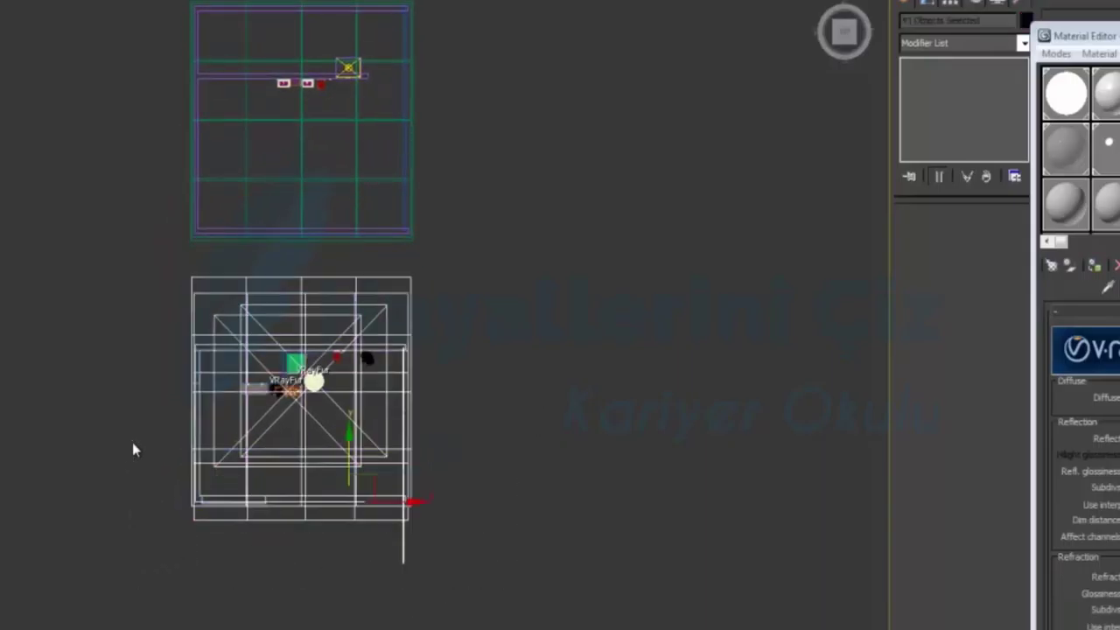
{"action": "key", "text": "Delete"}
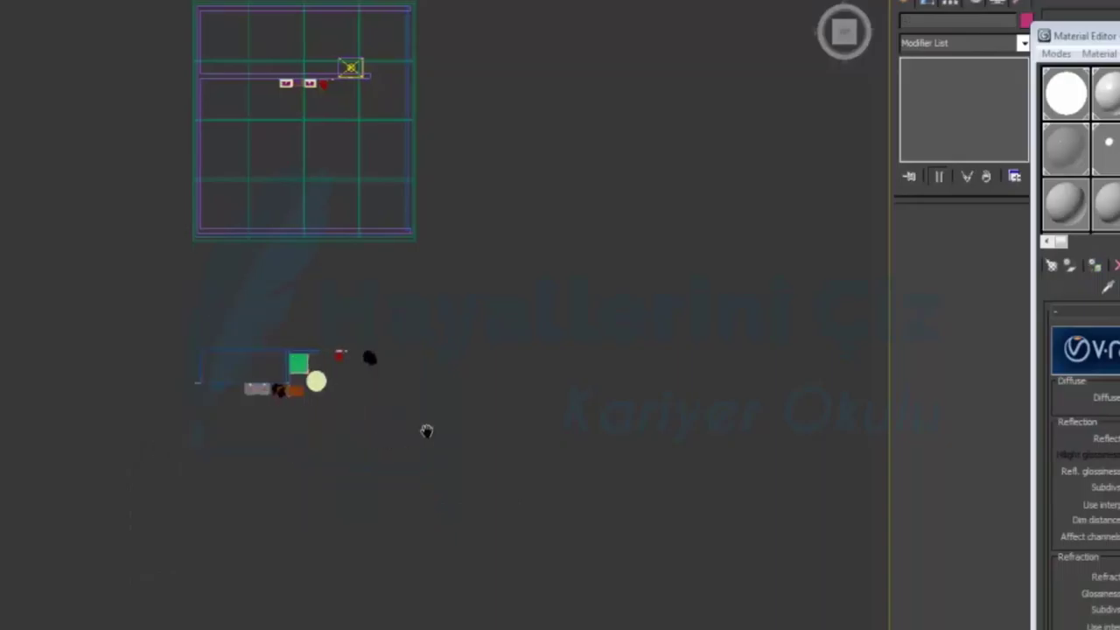
{"action": "scroll", "coordinate": [426, 433], "scroll_direction": "up", "scroll_amount": 5}
{"action": "middle_click_drag", "start_coordinate": [433, 516], "coordinate": [404, 433]}
{"action": "scroll", "coordinate": [405, 434], "scroll_direction": "up", "scroll_amount": 4}
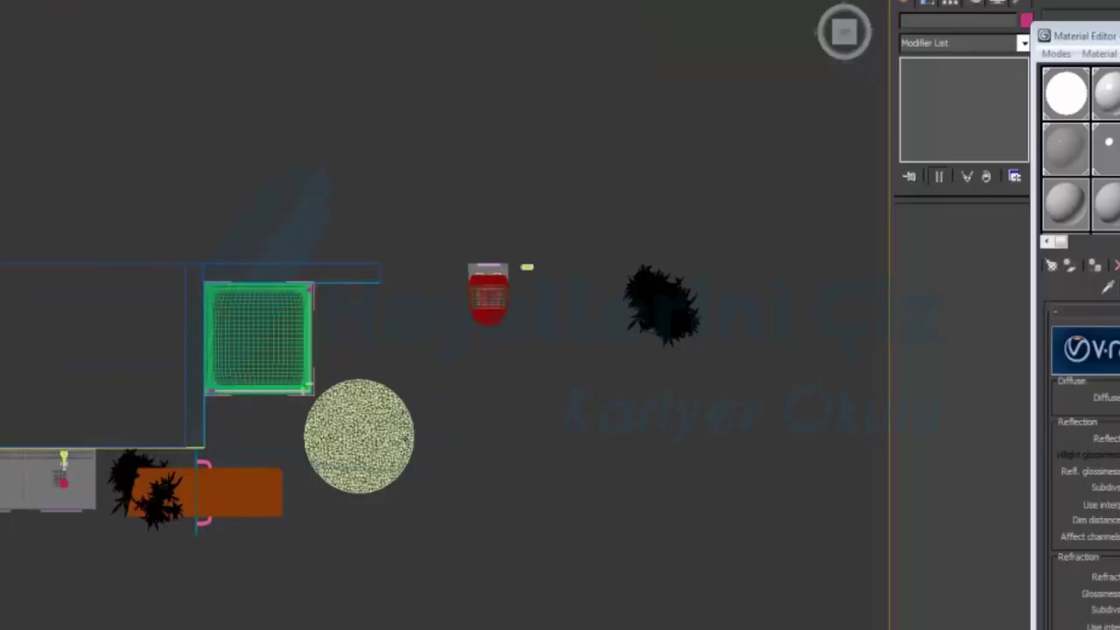
{"action": "left_click_drag", "start_coordinate": [241, 420], "coordinate": [160, 214]}
{"action": "key", "text": "Delete"}
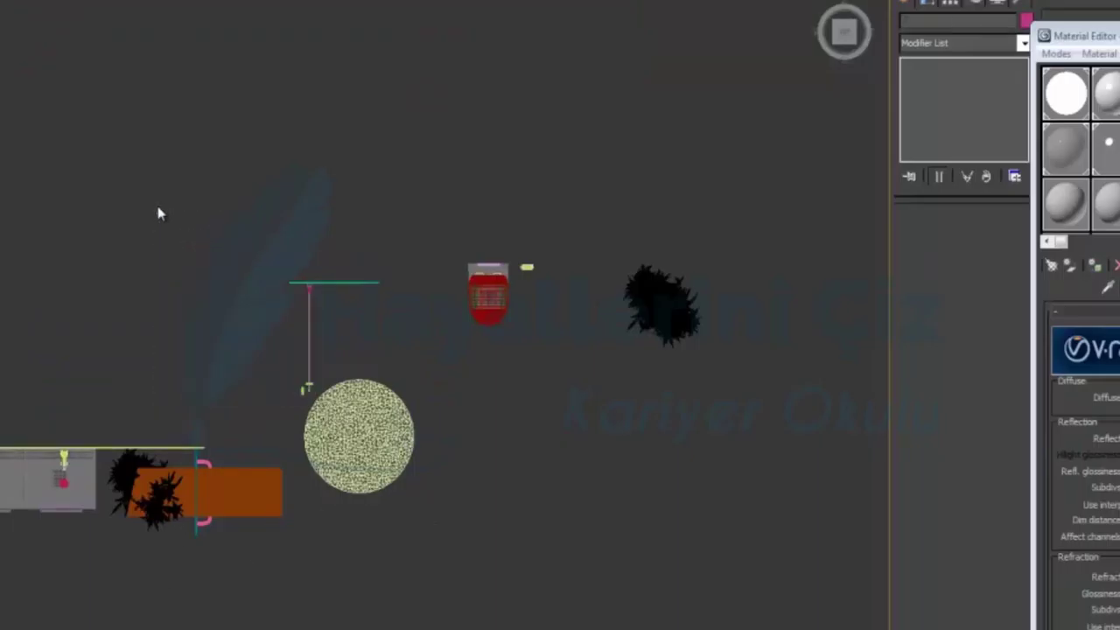
{"action": "key", "text": "ctrl+z"}
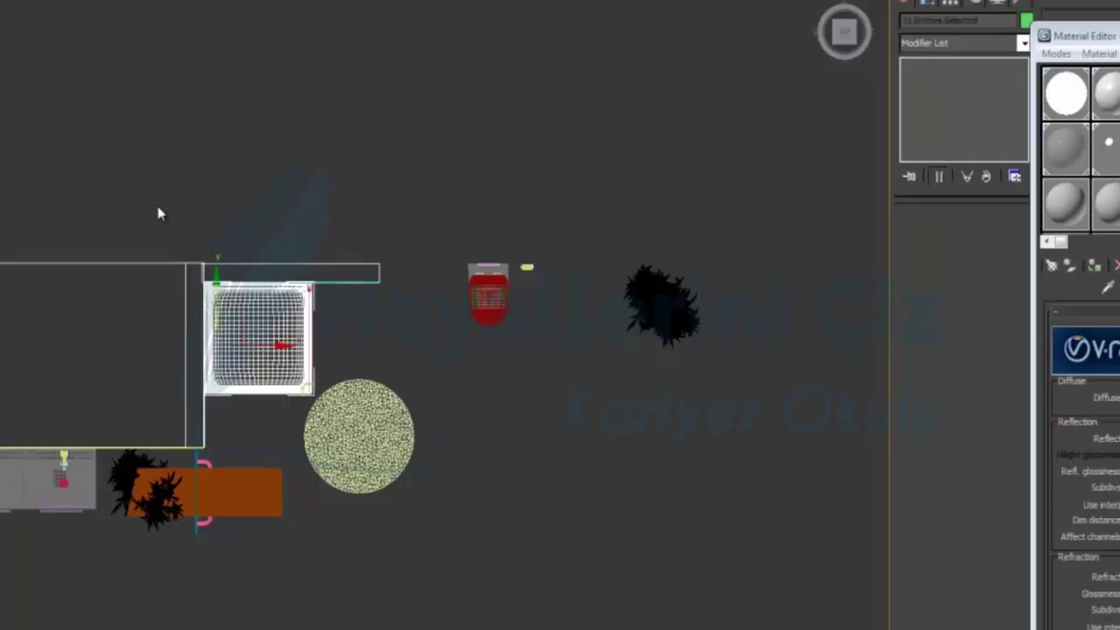
{"action": "key", "text": "Delete"}
Delete the leftover line, red object, grey two-fixture unit, horizontal line and small object.
{"action": "left_click_drag", "start_coordinate": [376, 333], "coordinate": [255, 244]}
{"action": "key", "text": "Delete"}
{"action": "left_click_drag", "start_coordinate": [527, 347], "coordinate": [442, 201]}
{"action": "key", "text": "Delete"}
{"action": "middle_click_drag", "start_coordinate": [319, 357], "coordinate": [602, 296]}
{"action": "left_click_drag", "start_coordinate": [385, 462], "coordinate": [175, 325]}
{"action": "key", "text": "Delete"}
{"action": "left_click_drag", "start_coordinate": [257, 452], "coordinate": [2, 327]}
{"action": "key", "text": "Delete"}
{"action": "left_click_drag", "start_coordinate": [547, 292], "coordinate": [603, 333]}
{"action": "key", "text": "Delete"}
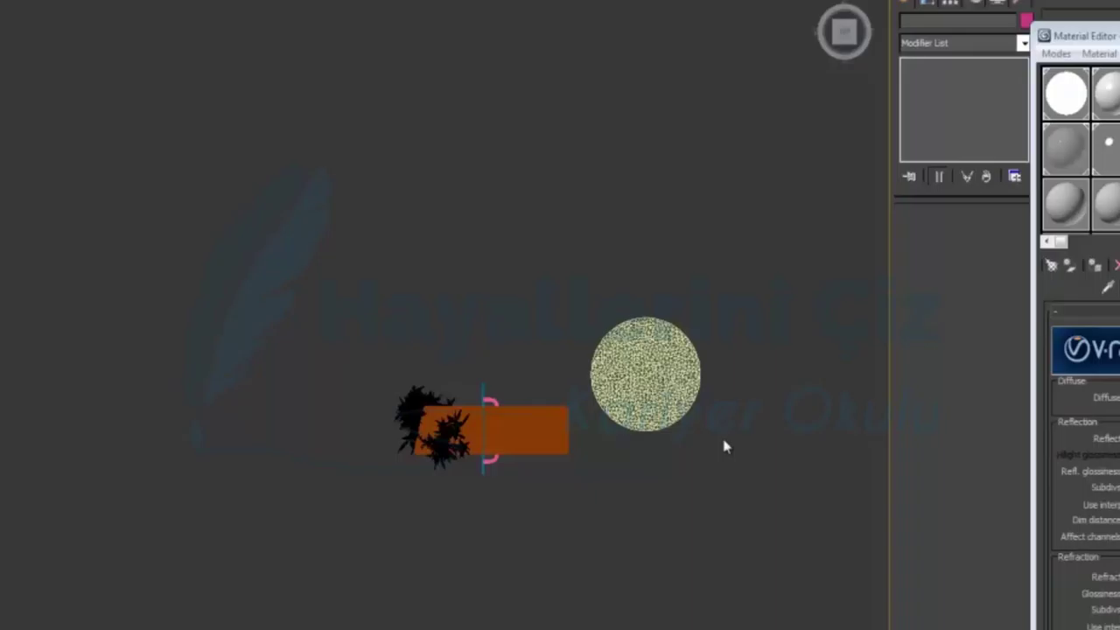
Delete the round speckled sphere and the right-hand plant.
{"action": "left_click_drag", "start_coordinate": [726, 449], "coordinate": [645, 300]}
{"action": "key", "text": "Delete"}
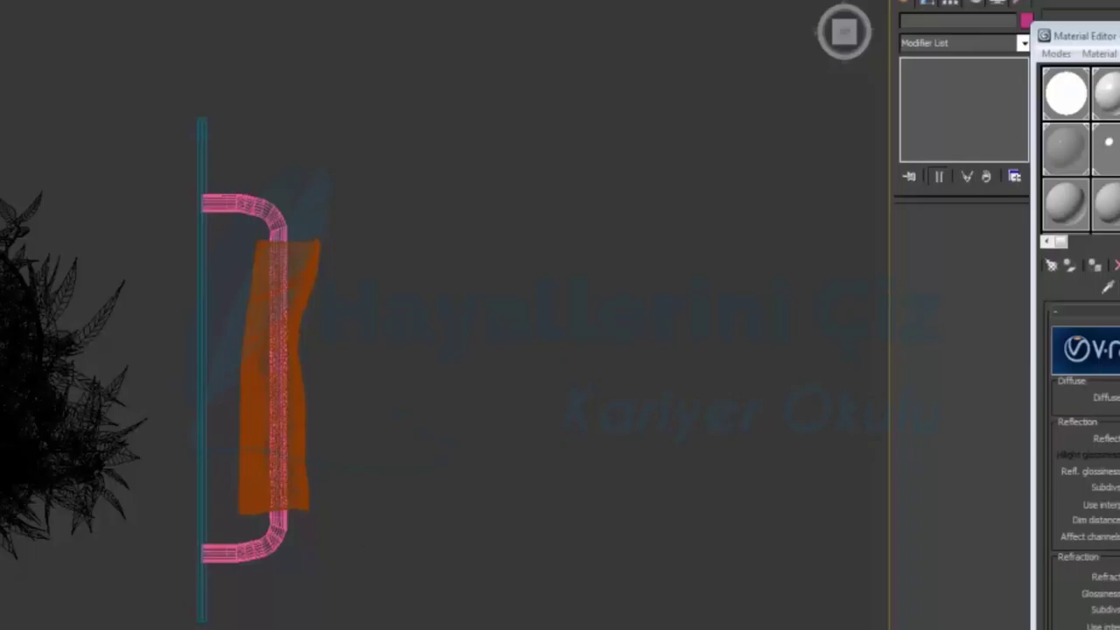
{"action": "scroll", "coordinate": [745, 472], "scroll_direction": "down", "scroll_amount": 8}
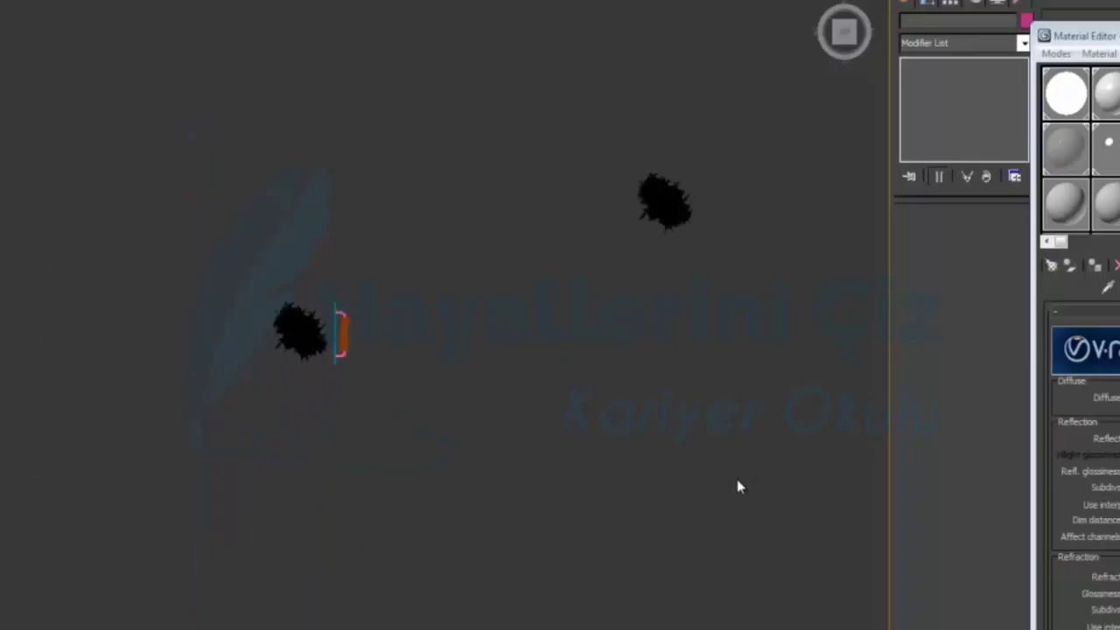
{"action": "left_click_drag", "start_coordinate": [705, 286], "coordinate": [612, 149]}
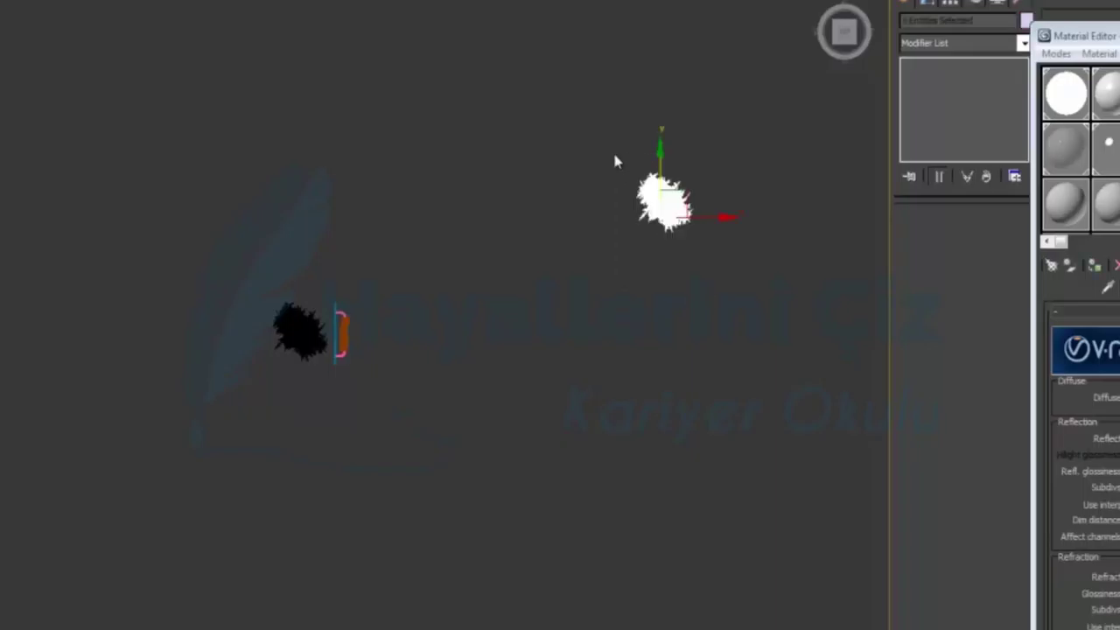
{"action": "key", "text": "Delete"}
{"action": "scroll", "coordinate": [542, 298], "scroll_direction": "down", "scroll_amount": 5}
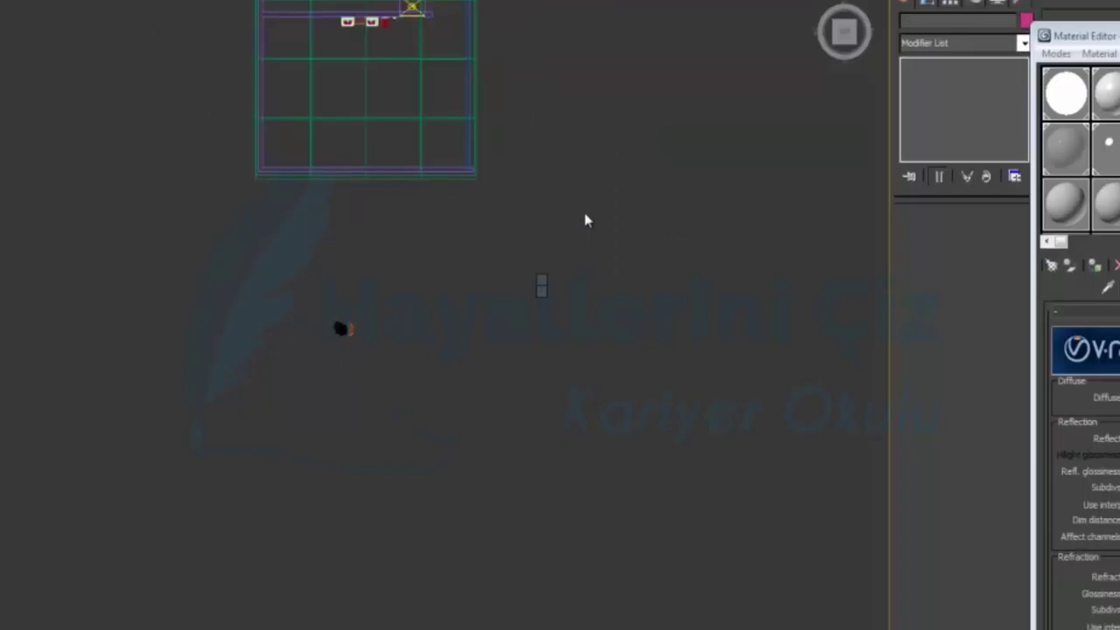
Delete the gridded object and frame the shower mixer in the view.
{"action": "middle_click_drag", "start_coordinate": [557, 219], "coordinate": [586, 473]}
{"action": "key", "text": "z"}
{"action": "left_click", "coordinate": [532, 353]}
{"action": "key", "text": "Delete"}
{"action": "middle_click_drag", "start_coordinate": [537, 244], "coordinate": [534, 547]}
{"action": "scroll", "coordinate": [503, 392], "scroll_direction": "up", "scroll_amount": 4}
{"action": "middle_click_drag", "start_coordinate": [539, 327], "coordinate": [510, 374]}
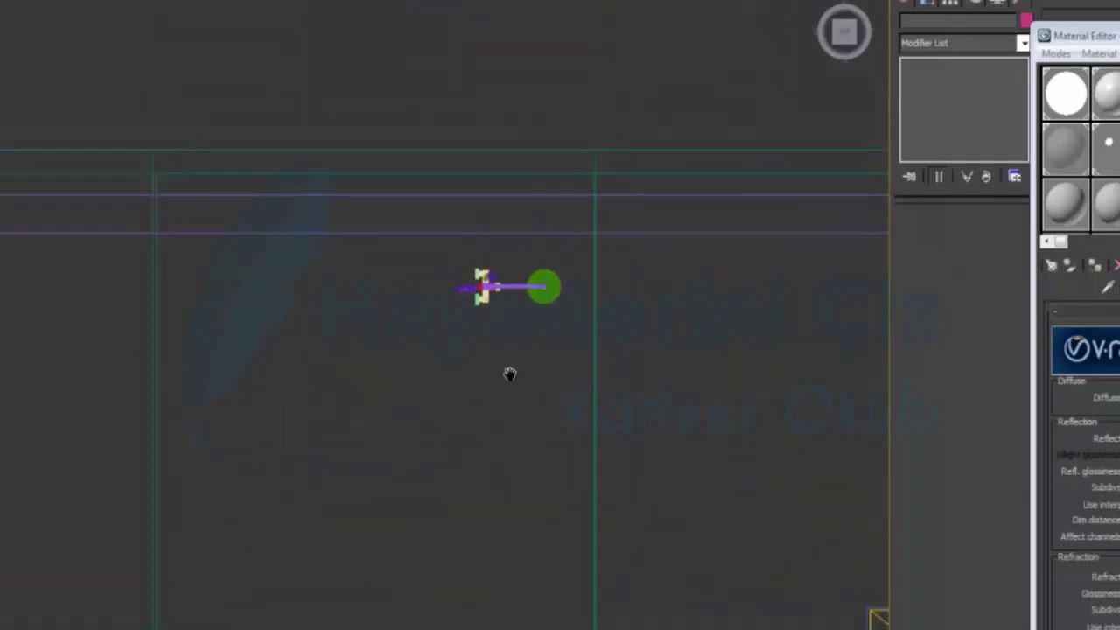
{"action": "scroll", "coordinate": [503, 394], "scroll_direction": "up", "scroll_amount": 4}
{"action": "middle_click_drag", "start_coordinate": [632, 330], "coordinate": [440, 460]}
{"action": "scroll", "coordinate": [491, 461], "scroll_direction": "up", "scroll_amount": 4}
{"action": "scroll", "coordinate": [516, 451], "scroll_direction": "up", "scroll_amount": 2}
{"action": "middle_click_drag", "start_coordinate": [546, 437], "coordinate": [8, 392]}
Delete the mixer's blade, hook and spline parts and the yellow-green disc.
{"action": "key", "text": "ctrl+a"}
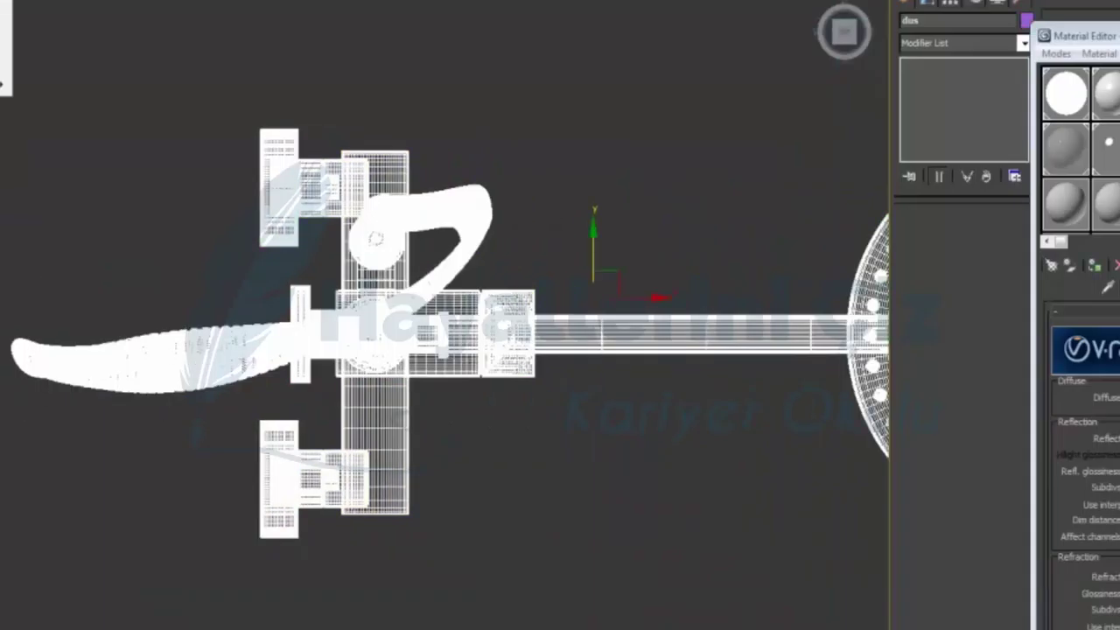
{"action": "left_click", "coordinate": [30, 310]}
{"action": "left_click_drag", "start_coordinate": [205, 432], "coordinate": [68, 283]}
{"action": "key", "text": "Delete"}
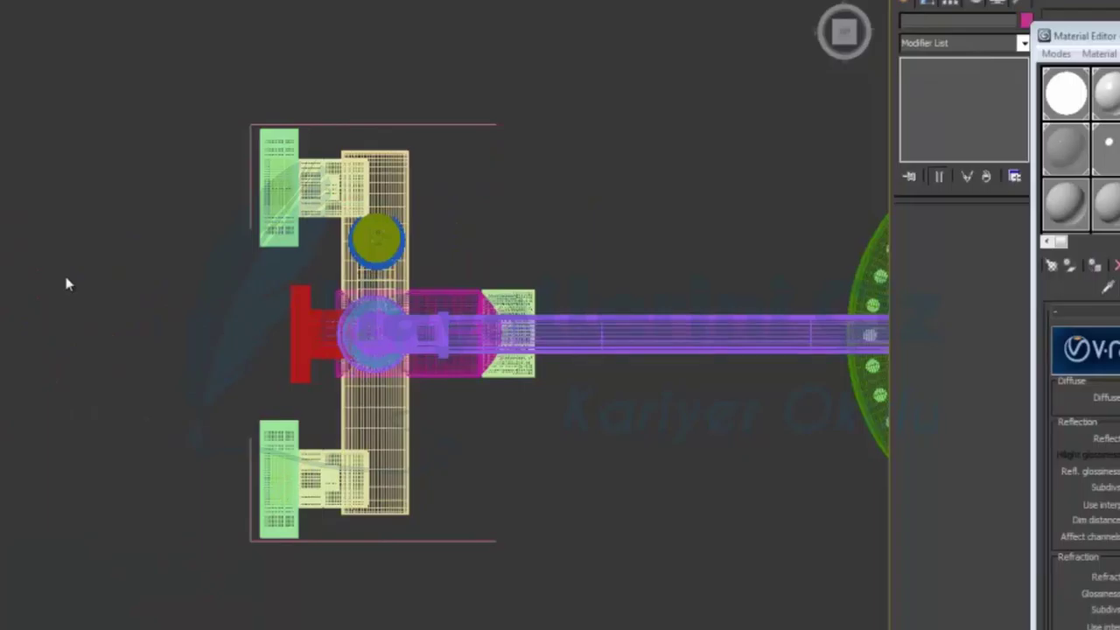
{"action": "left_click", "coordinate": [378, 238]}
{"action": "key", "text": "Delete"}
Delete the blue rings and small leftover part, then check what remains with Select All.
{"action": "left_click", "coordinate": [383, 262]}
{"action": "key", "text": "Delete"}
{"action": "left_click", "coordinate": [383, 258]}
{"action": "key", "text": "Delete"}
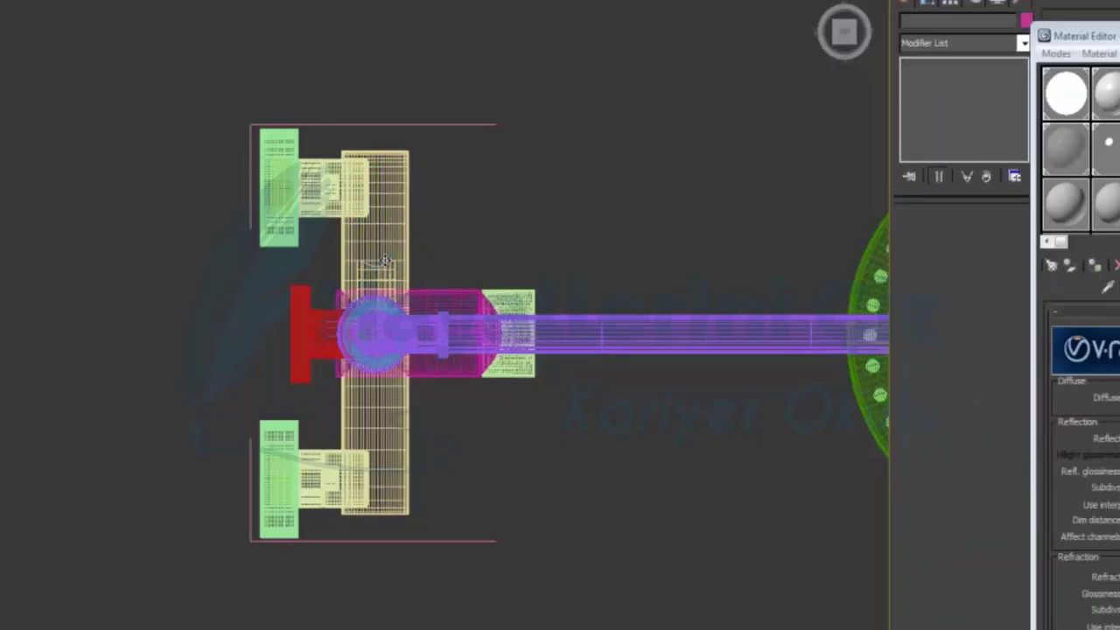
{"action": "left_click", "coordinate": [376, 265]}
{"action": "key", "text": "Delete"}
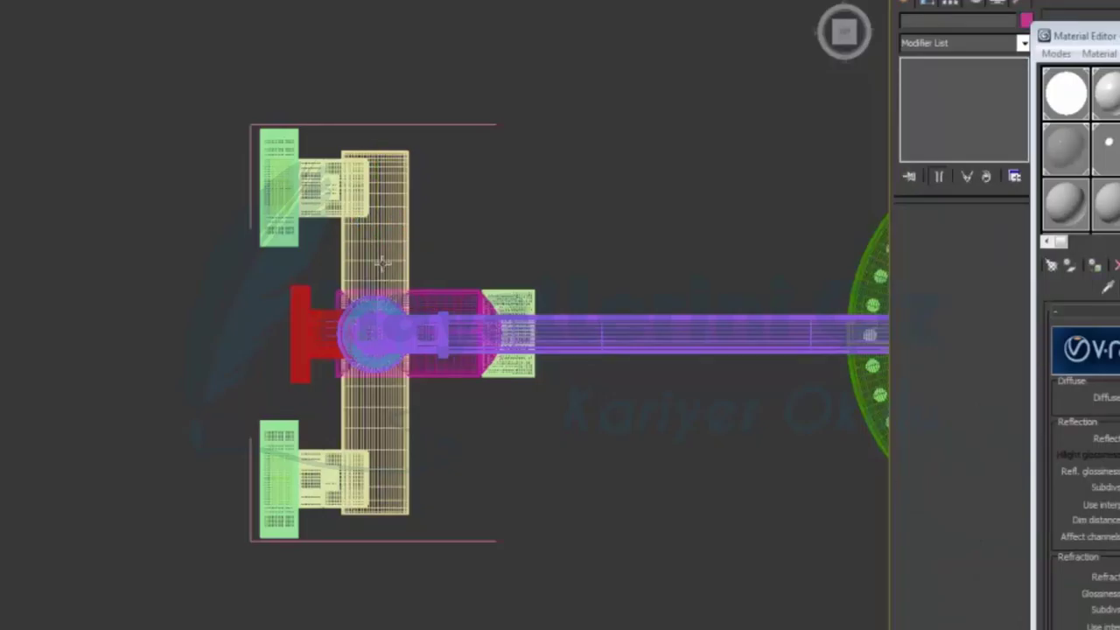
{"action": "left_click", "coordinate": [379, 258]}
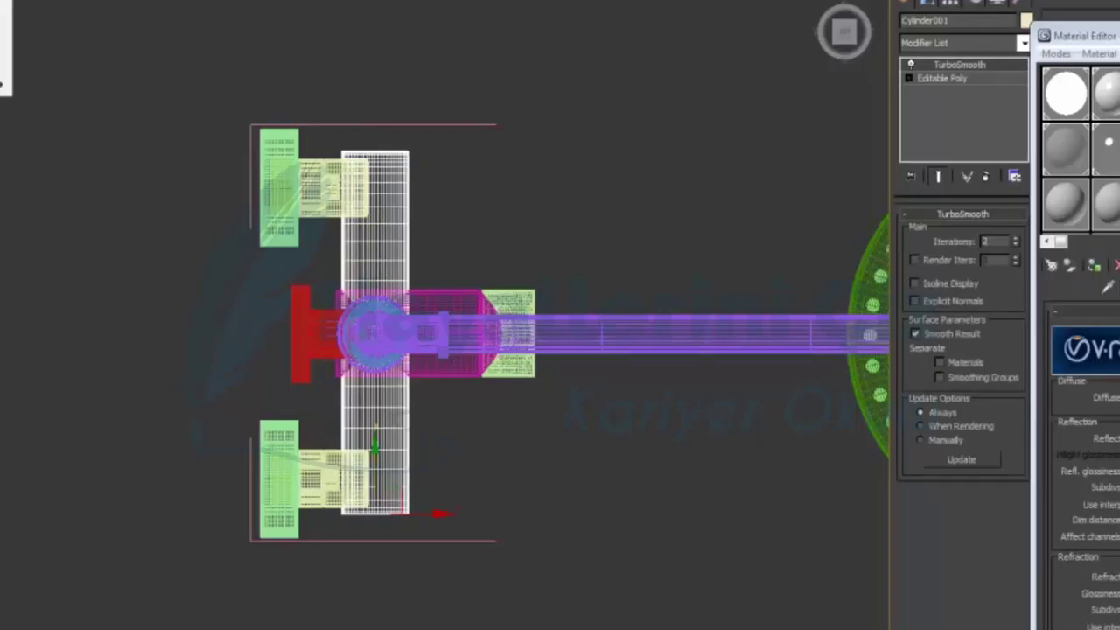
{"action": "key", "text": "ctrl+a"}
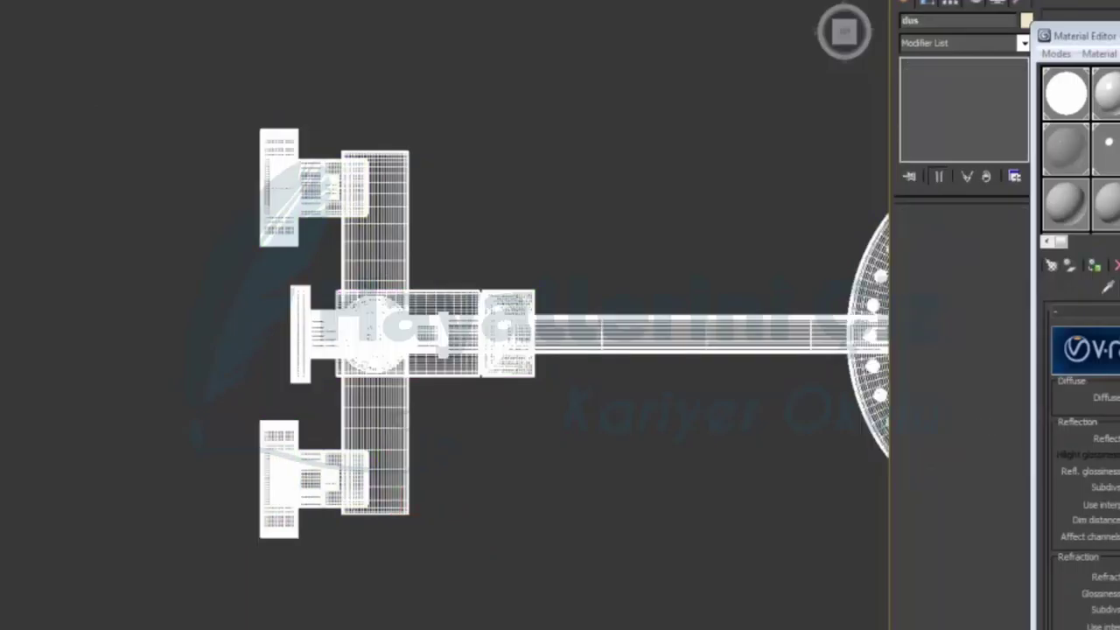
{"action": "left_click", "coordinate": [138, 218]}
Rotate the shower mixer assembly so it faces right.
{"action": "key", "text": "z"}
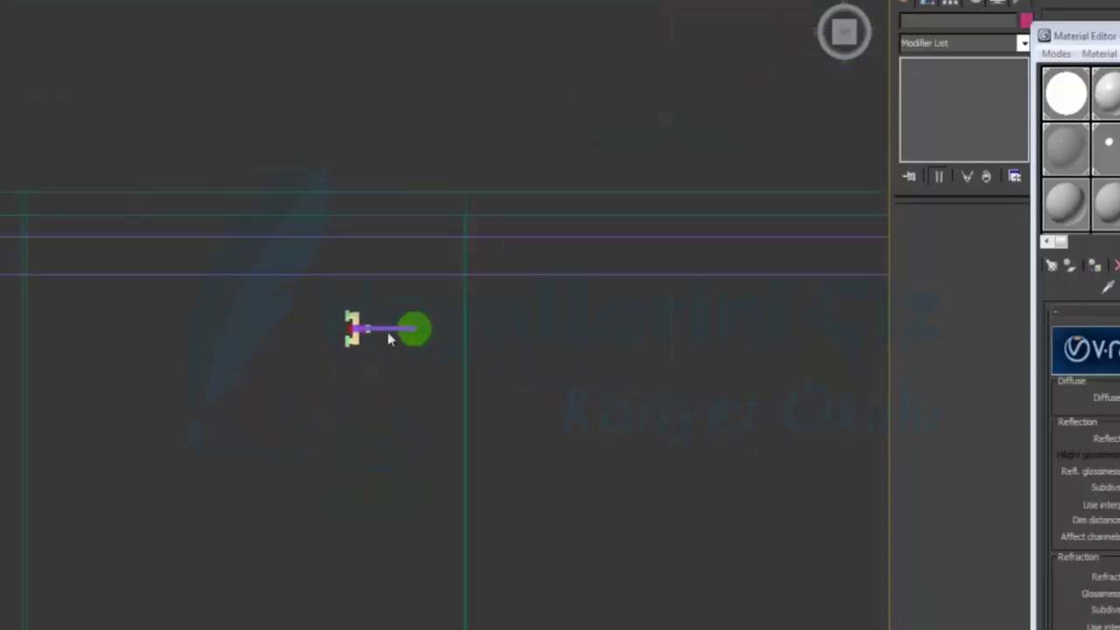
{"action": "left_click", "coordinate": [389, 332]}
{"action": "key", "text": "e"}
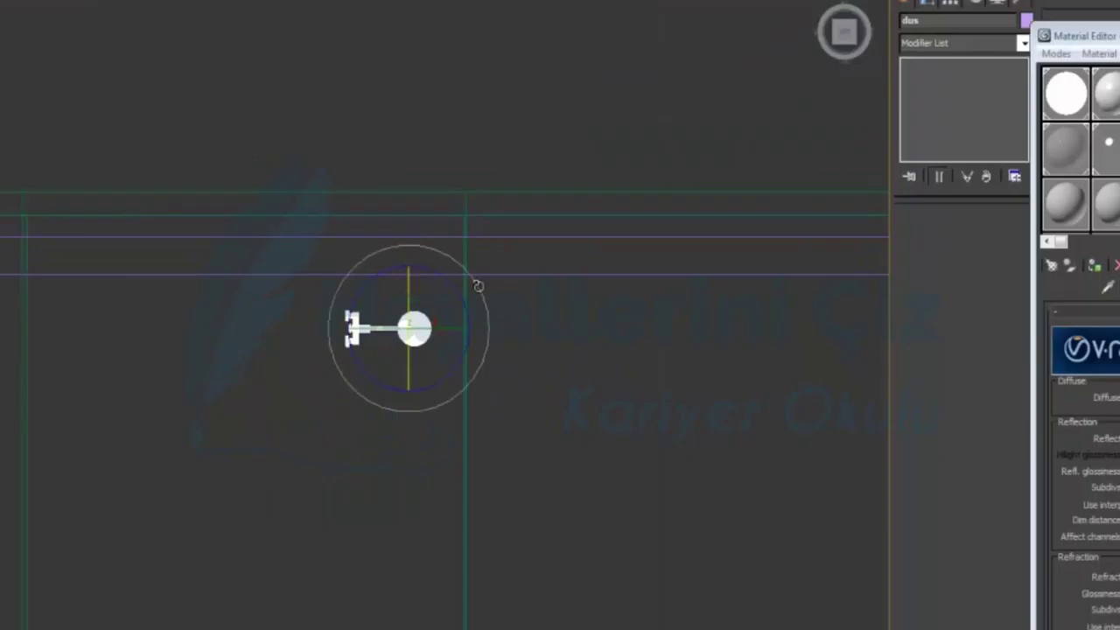
{"action": "mouse_move", "coordinate": [475, 295]}
{"action": "left_mouse_down"}
{"action": "mouse_move", "coordinate": [472, 263]}
{"action": "mouse_move", "coordinate": [475, 280]}
{"action": "left_mouse_up"}
Move the mixer down into the shower area and nudge it slightly right along X.
{"action": "key", "text": "w"}
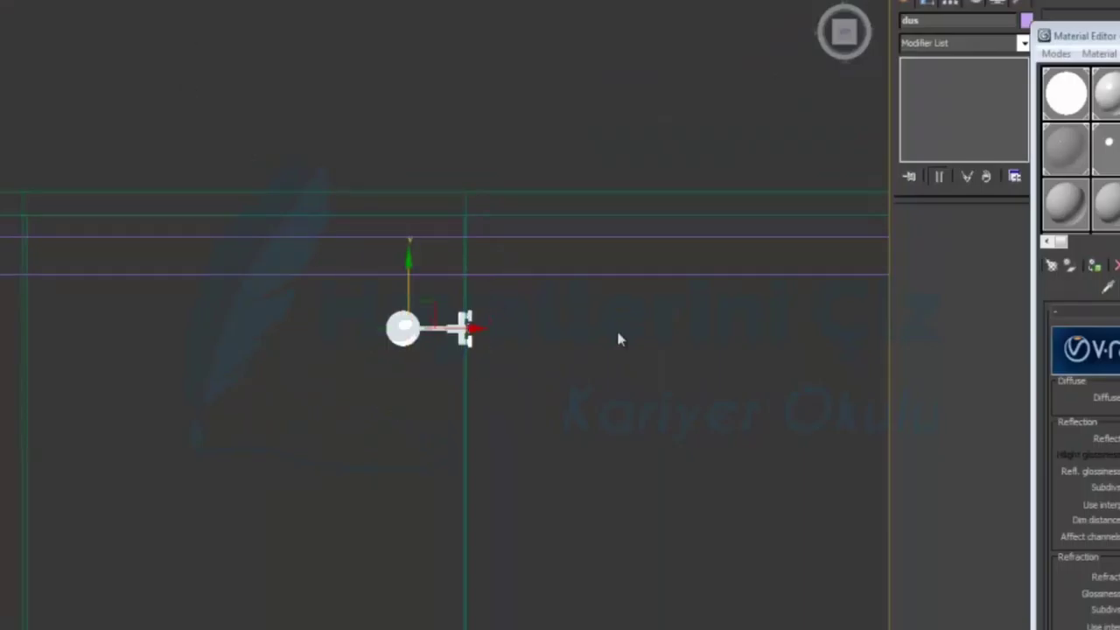
{"action": "middle_click_drag", "start_coordinate": [617, 332], "coordinate": [298, 183]}
{"action": "scroll", "coordinate": [288, 200], "scroll_direction": "down", "scroll_amount": 1}
{"action": "left_click_drag", "start_coordinate": [202, 204], "coordinate": [490, 470]}
{"action": "scroll", "coordinate": [524, 455], "scroll_direction": "up", "scroll_amount": 4}
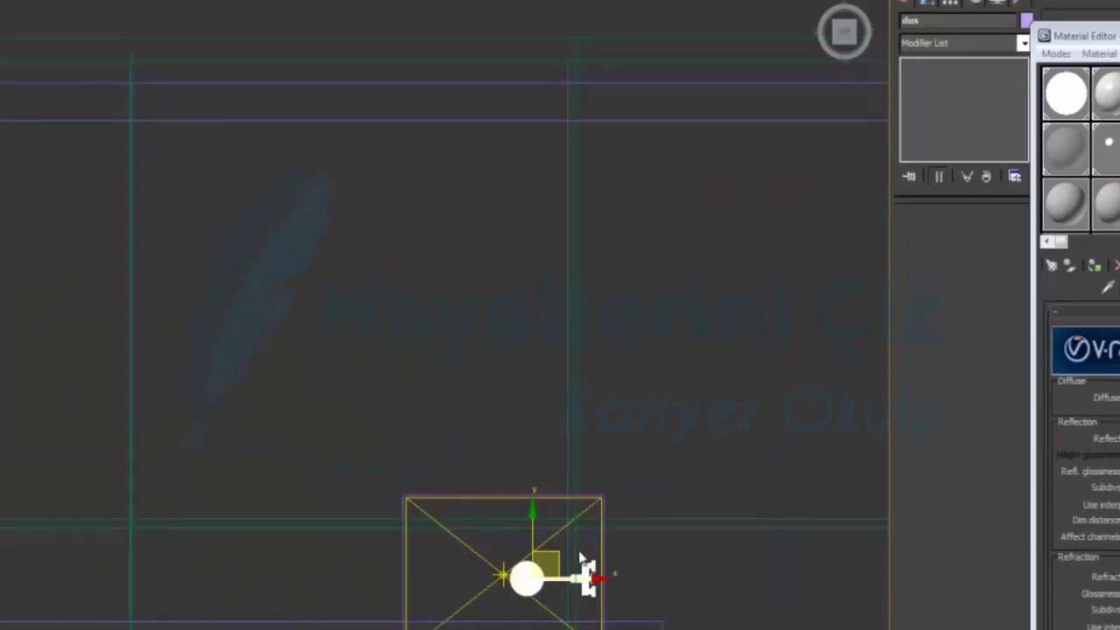
{"action": "middle_click_drag", "start_coordinate": [607, 425], "coordinate": [462, 165]}
{"action": "scroll", "coordinate": [462, 164], "scroll_direction": "up", "scroll_amount": 4}
{"action": "middle_click_drag", "start_coordinate": [645, 285], "coordinate": [342, 350]}
{"action": "left_click_drag", "start_coordinate": [362, 263], "coordinate": [397, 279]}
Check the placement in four views, then maximize and reframe the Top view.
{"action": "key", "text": "alt+w"}
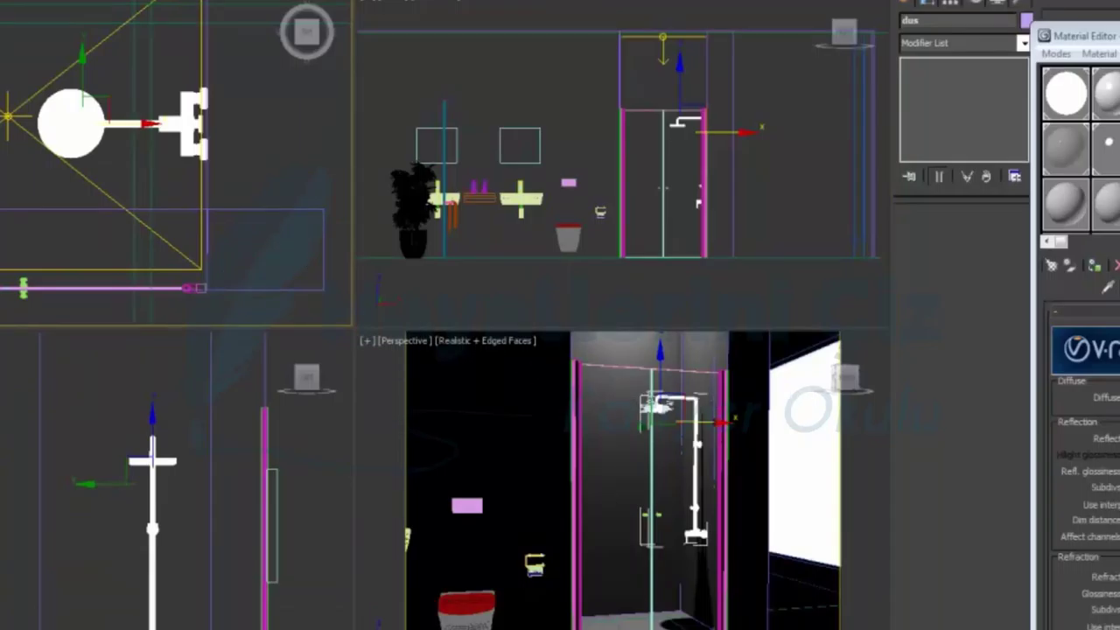
{"action": "key", "text": "alt+w"}
{"action": "scroll", "coordinate": [376, 262], "scroll_direction": "down", "scroll_amount": 5}
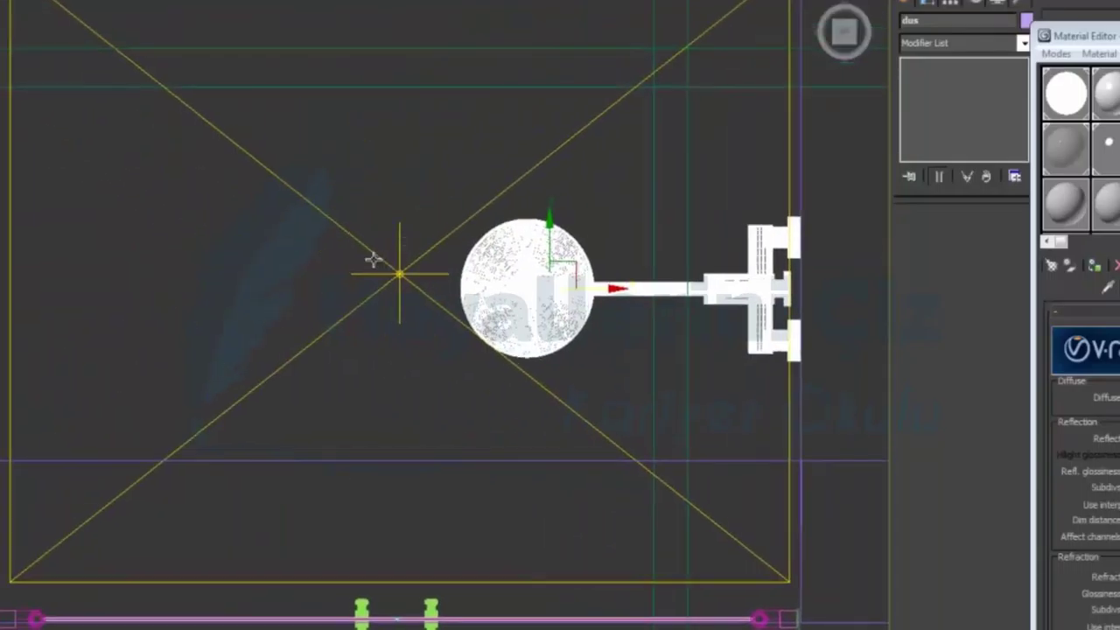
{"action": "scroll", "coordinate": [366, 269], "scroll_direction": "down", "scroll_amount": 6}
{"action": "middle_click_drag", "start_coordinate": [506, 485], "coordinate": [449, 231]}
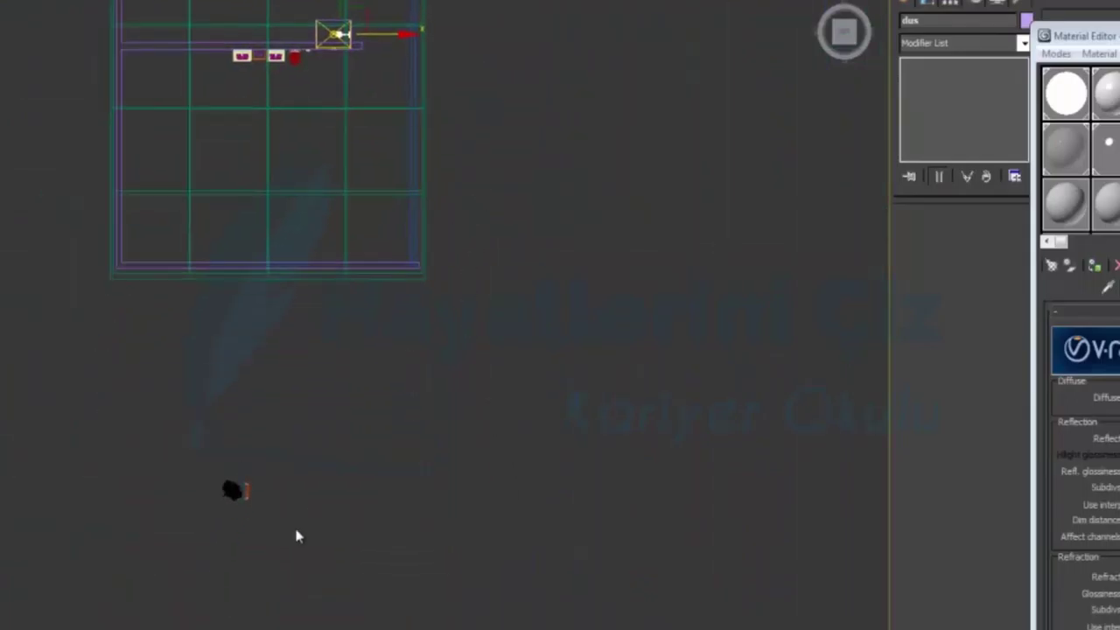
Move the light and the plant up into the room.
{"action": "left_click", "coordinate": [238, 488]}
{"action": "left_click_drag", "start_coordinate": [268, 462], "coordinate": [505, 70]}
{"action": "middle_click_drag", "start_coordinate": [489, 161], "coordinate": [495, 432]}
{"action": "scroll", "coordinate": [518, 446], "scroll_direction": "up", "scroll_amount": 5}
{"action": "left_click_drag", "start_coordinate": [700, 450], "coordinate": [644, 295]}
{"action": "left_click_drag", "start_coordinate": [701, 365], "coordinate": [458, 195]}
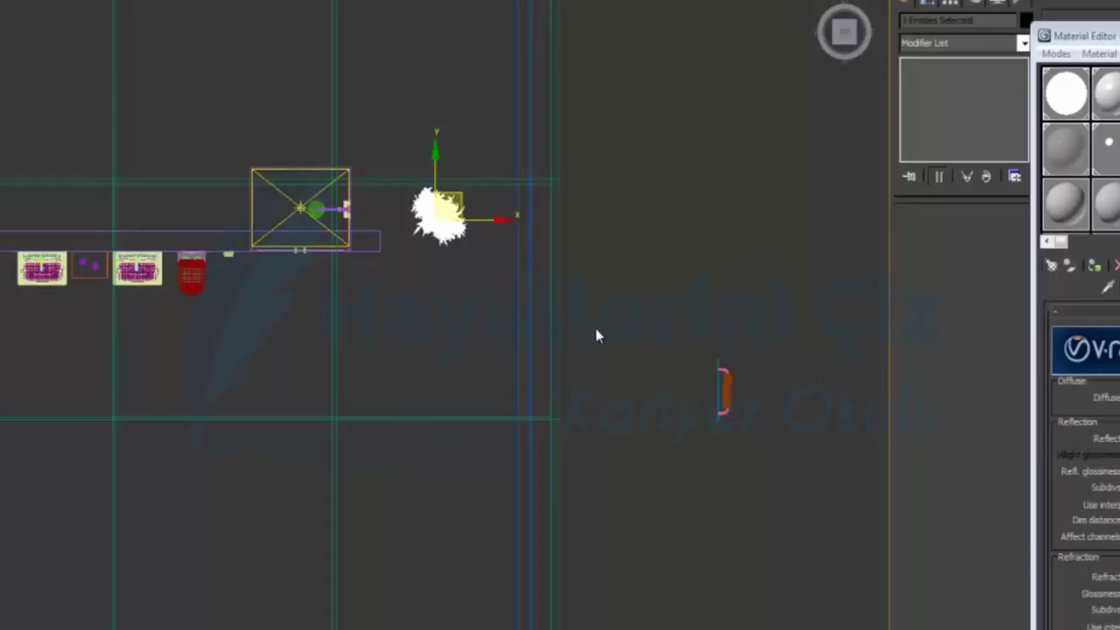
Rotate the towel rail 90° to horizontal and place it just below the shower.
{"action": "left_click_drag", "start_coordinate": [773, 445], "coordinate": [665, 331]}
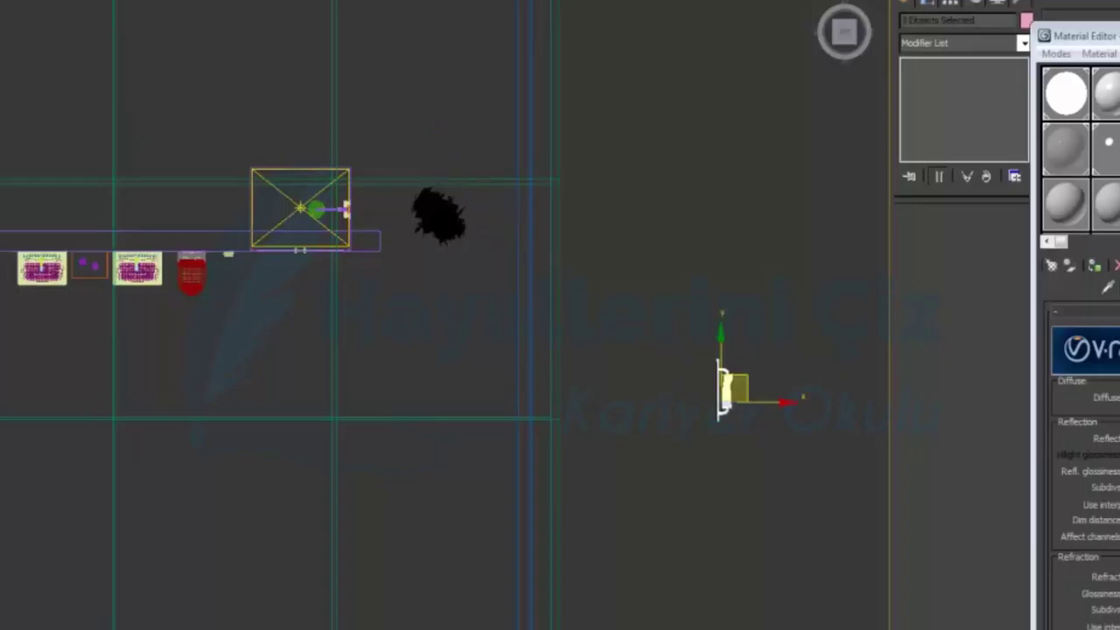
{"action": "key", "text": "e"}
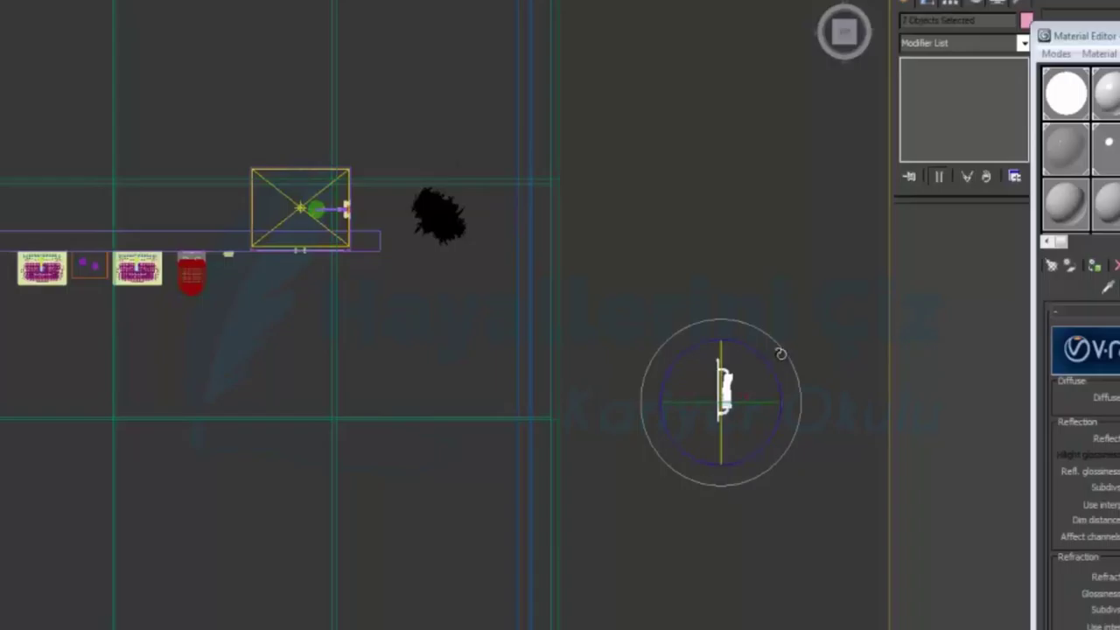
{"action": "left_click_drag", "start_coordinate": [783, 357], "coordinate": [783, 360]}
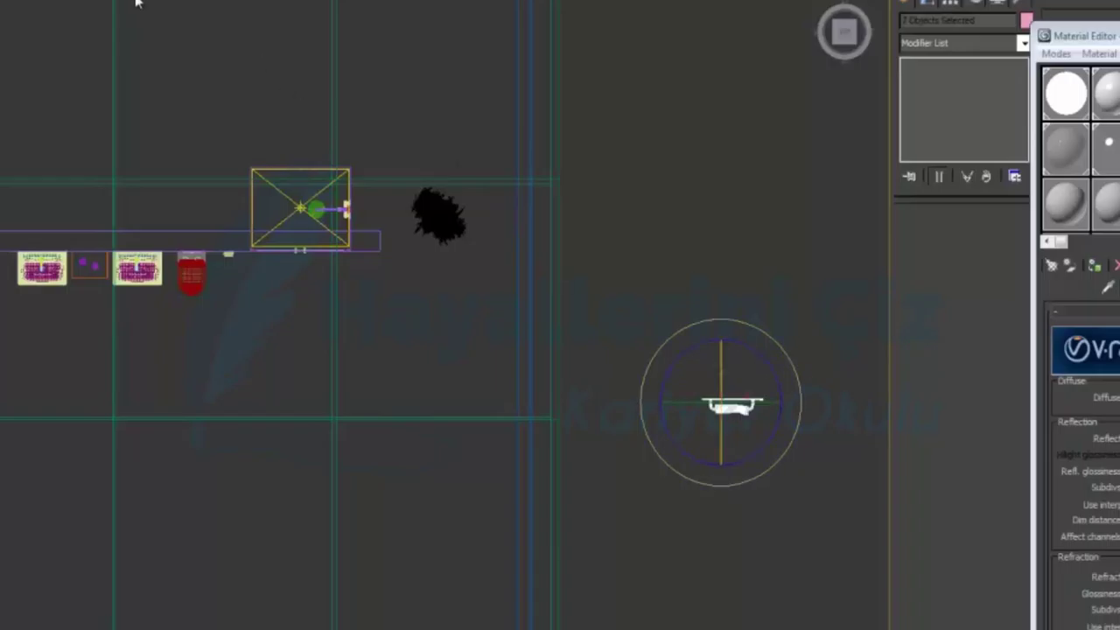
{"action": "key", "text": "w"}
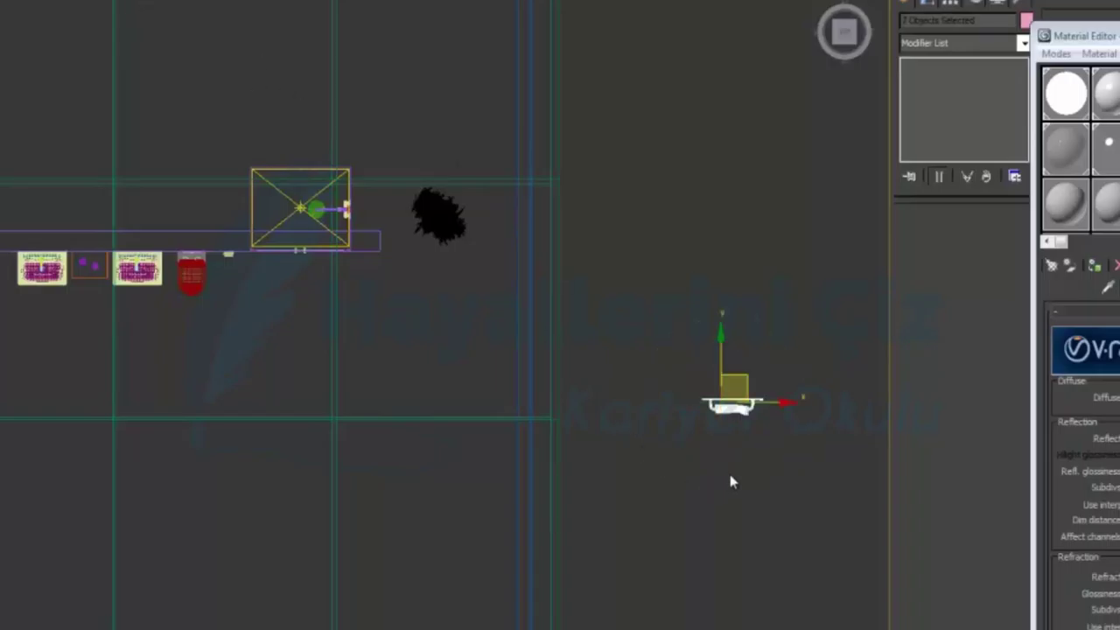
{"action": "left_click_drag", "start_coordinate": [745, 372], "coordinate": [374, 248]}
{"action": "scroll", "coordinate": [360, 341], "scroll_direction": "up", "scroll_amount": 4}
{"action": "middle_click_drag", "start_coordinate": [415, 277], "coordinate": [454, 422]}
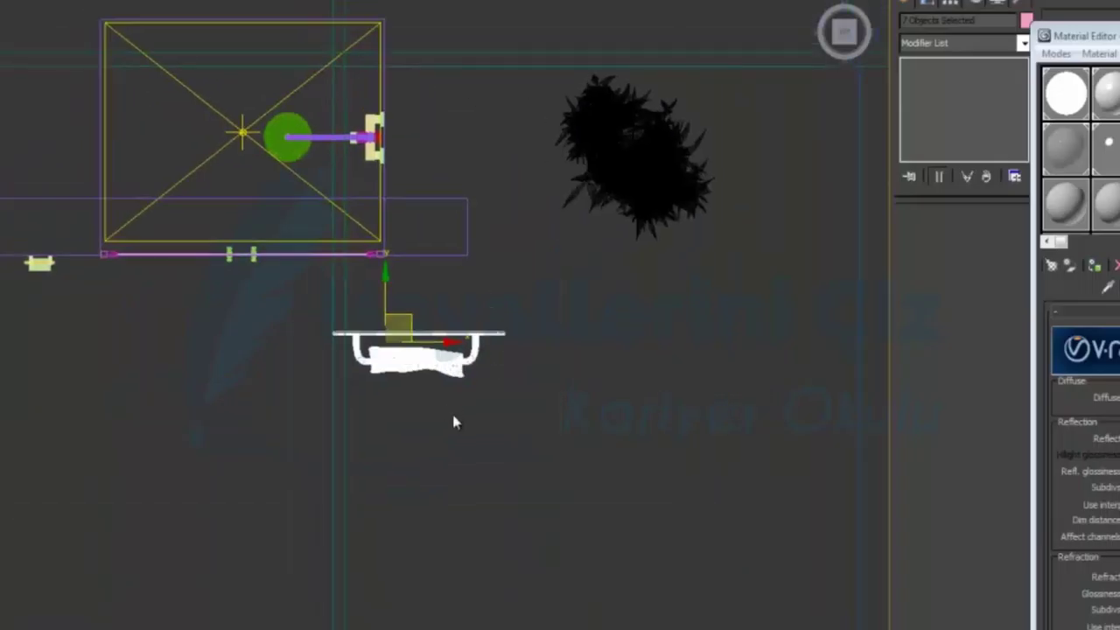
{"action": "scroll", "coordinate": [446, 427], "scroll_direction": "up", "scroll_amount": 3}
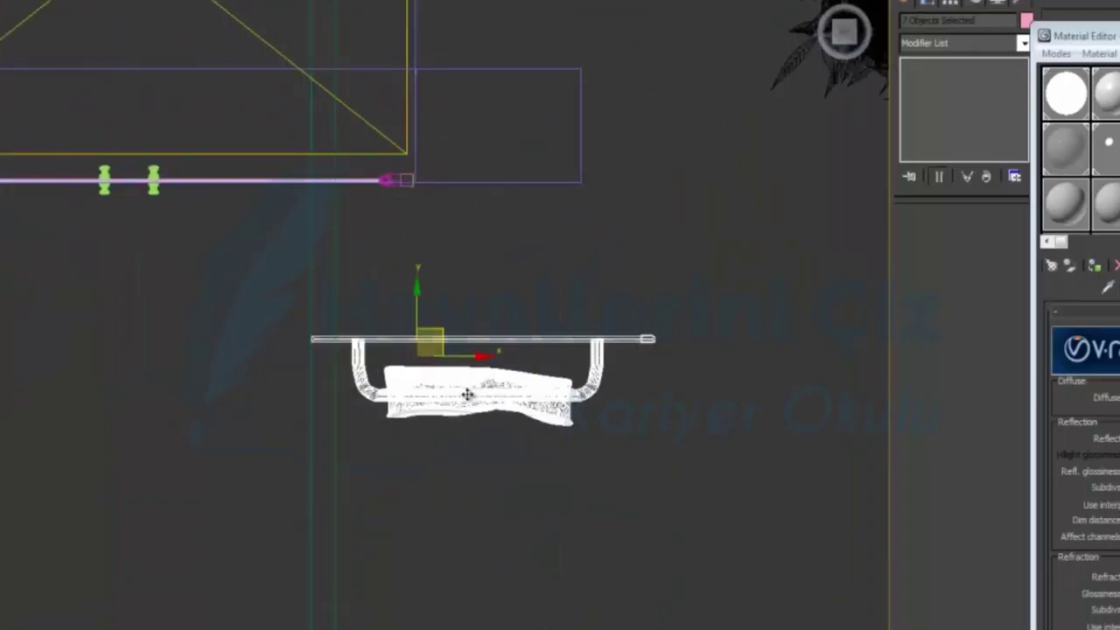
{"action": "left_click_drag", "start_coordinate": [438, 341], "coordinate": [550, 180]}
{"action": "middle_click_drag", "start_coordinate": [549, 184], "coordinate": [440, 385]}
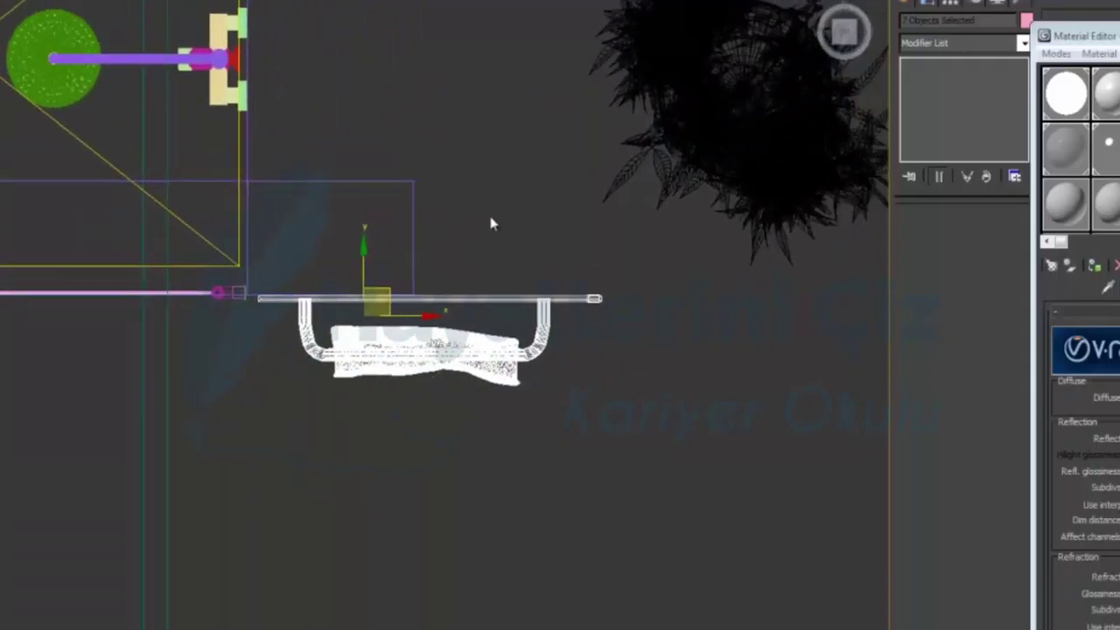
Stretch the Line001 rectangle's four right-hand vertices further right along X.
{"action": "left_click", "coordinate": [407, 231]}
{"action": "left_click", "coordinate": [416, 220]}
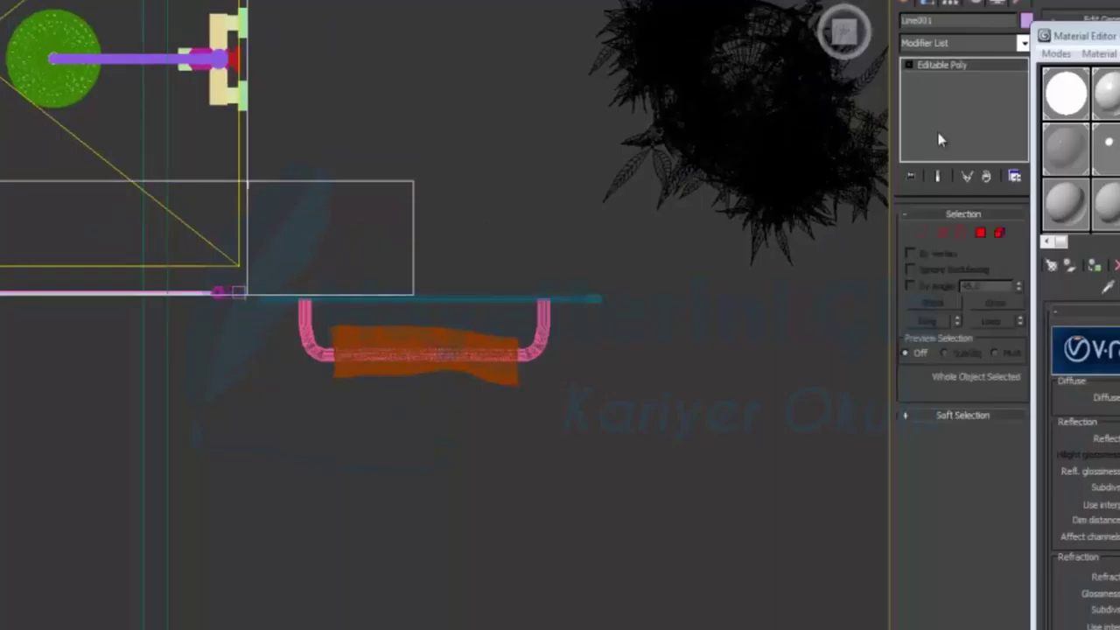
{"action": "left_click", "coordinate": [922, 232]}
{"action": "left_click_drag", "start_coordinate": [378, 138], "coordinate": [451, 351]}
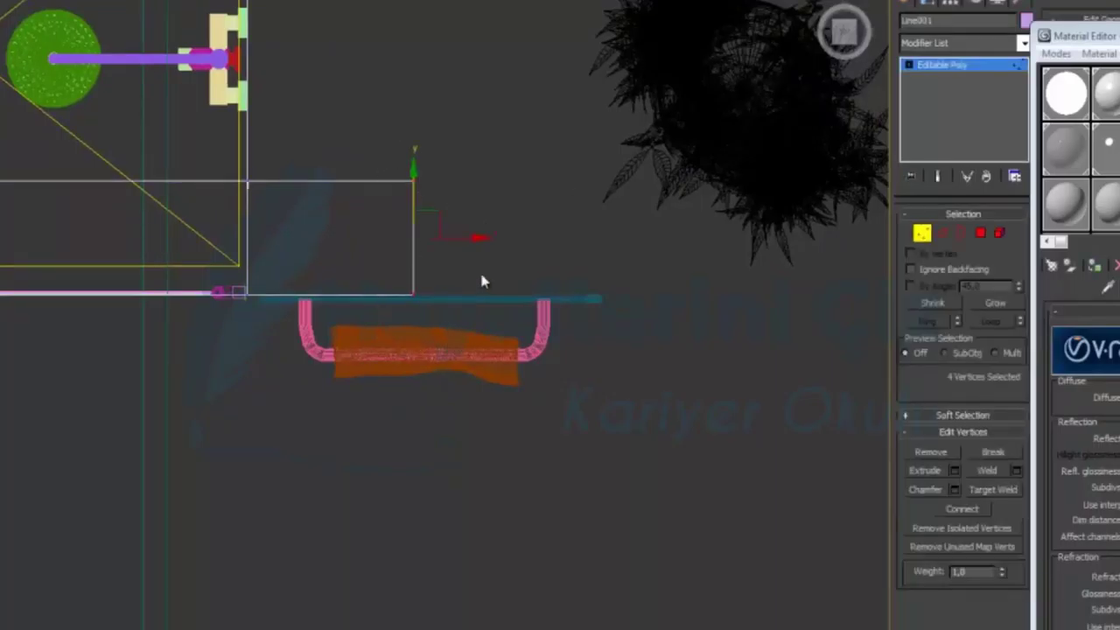
{"action": "left_click_drag", "start_coordinate": [473, 235], "coordinate": [697, 257]}
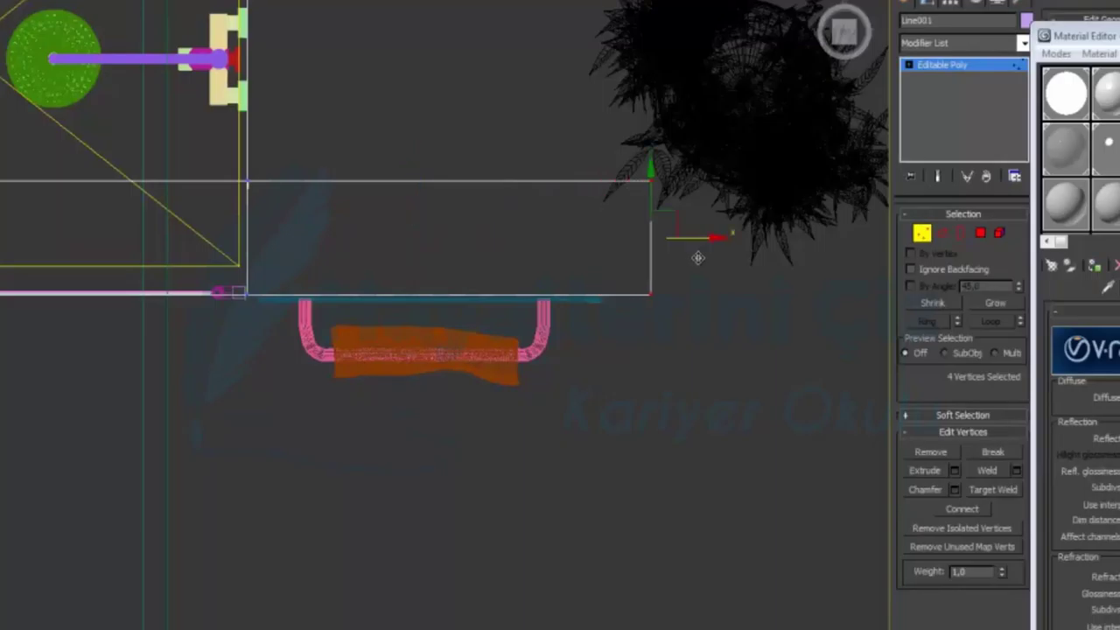
{"action": "left_click", "coordinate": [737, 368]}
Move the plant right and down, then review it in the maximized Perspective view.
{"action": "scroll", "coordinate": [722, 333], "scroll_direction": "down", "scroll_amount": 4}
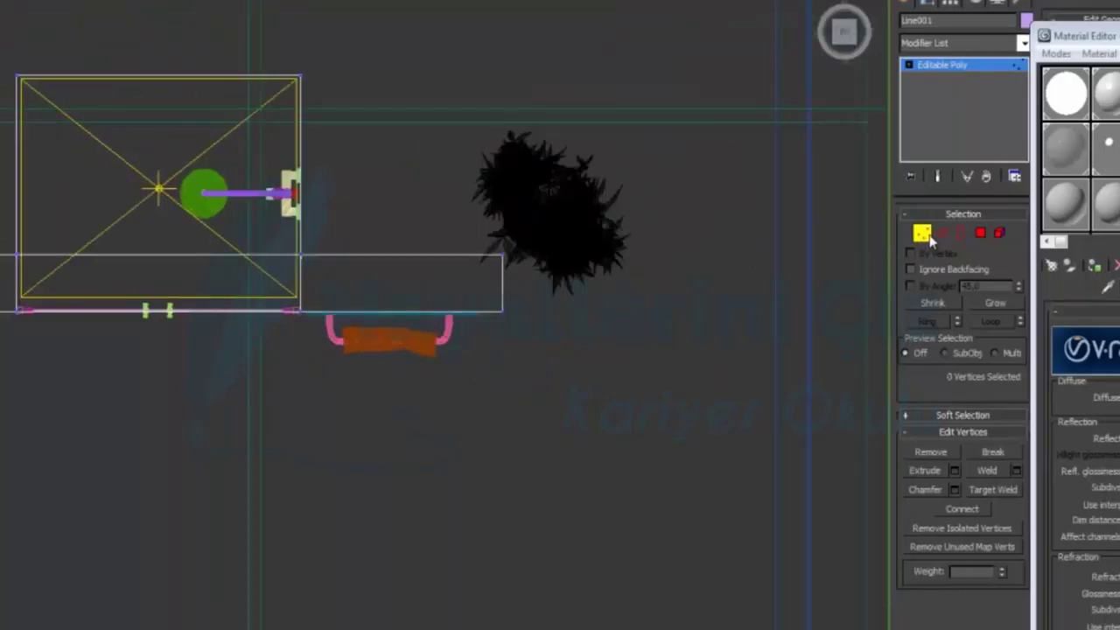
{"action": "left_click", "coordinate": [607, 236]}
{"action": "left_click_drag", "start_coordinate": [560, 197], "coordinate": [647, 219]}
{"action": "key", "text": "alt+w"}
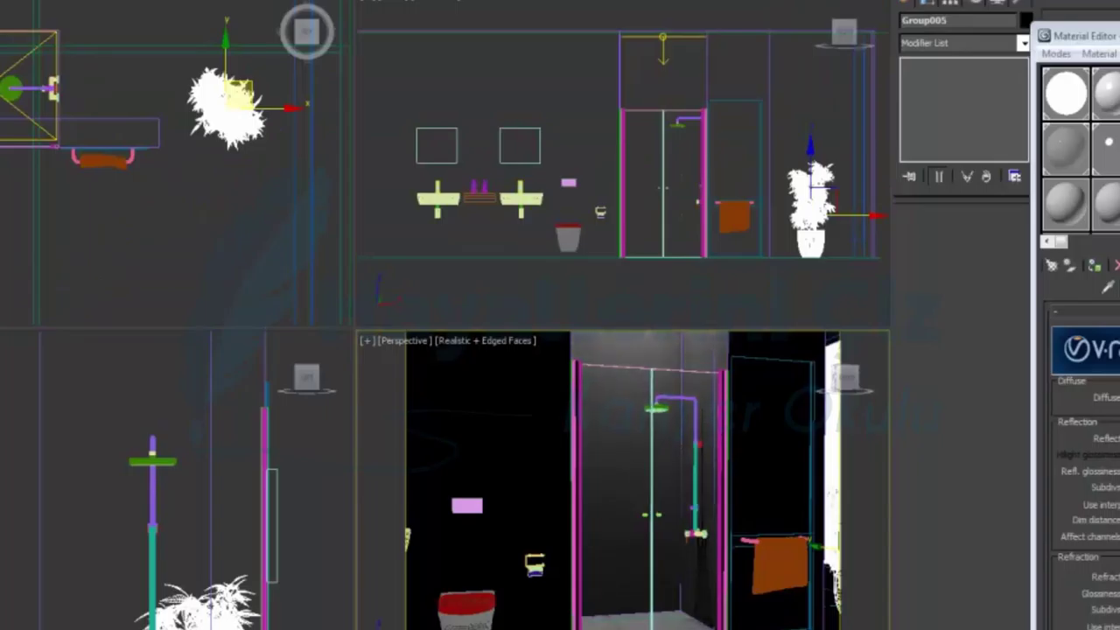
{"action": "key", "text": "alt+w"}
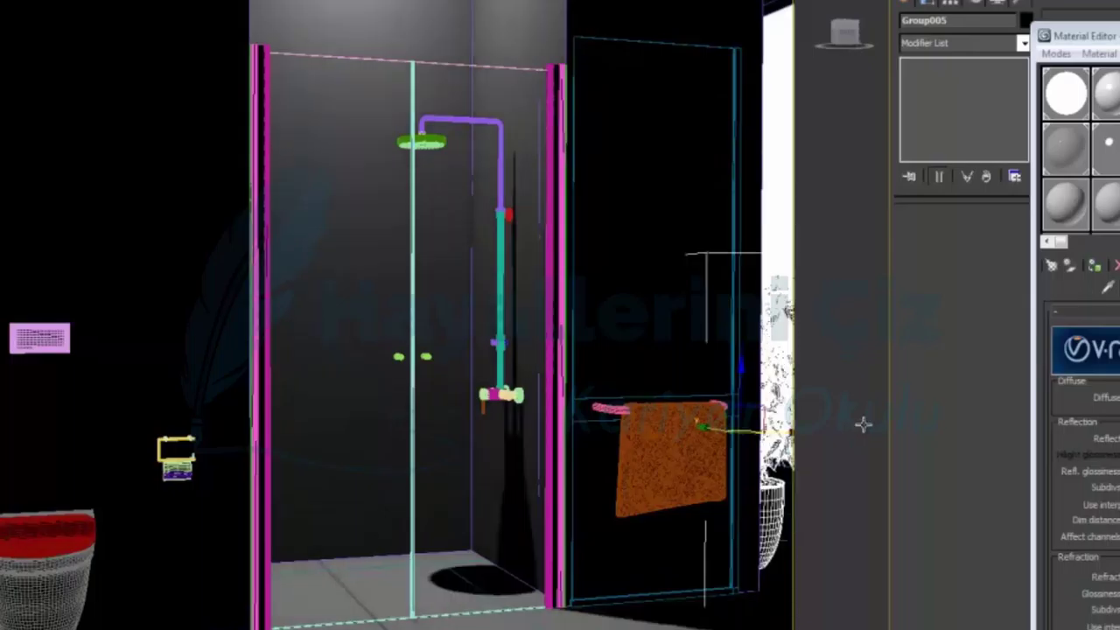
{"action": "left_click", "coordinate": [864, 425]}
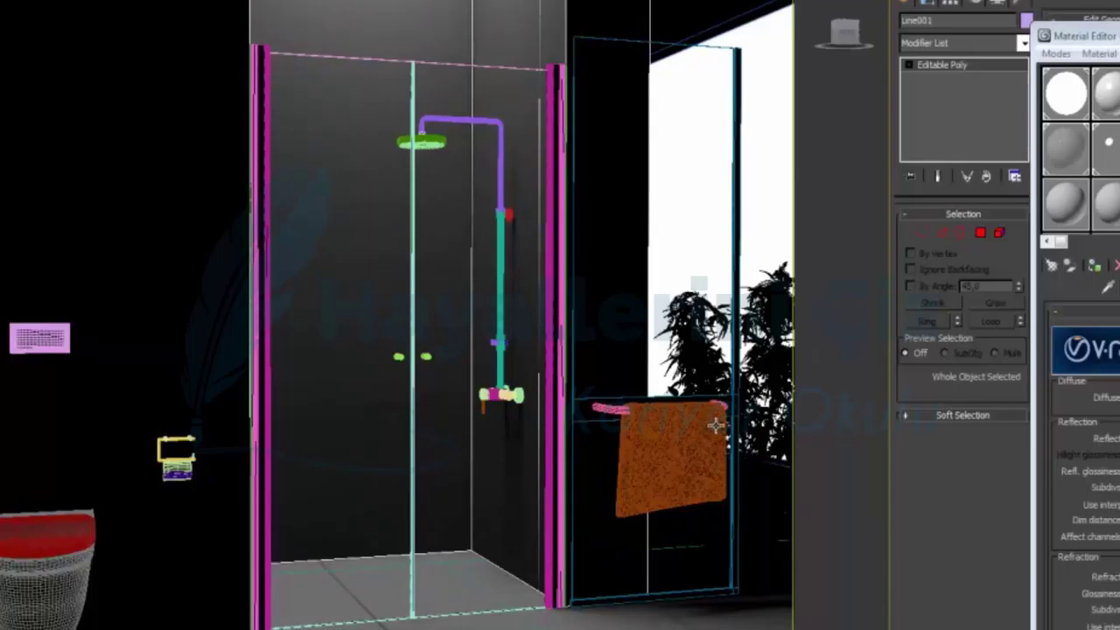
In the maximized Top view, move the towel and rail together to the right.
{"action": "key", "text": "alt+w"}
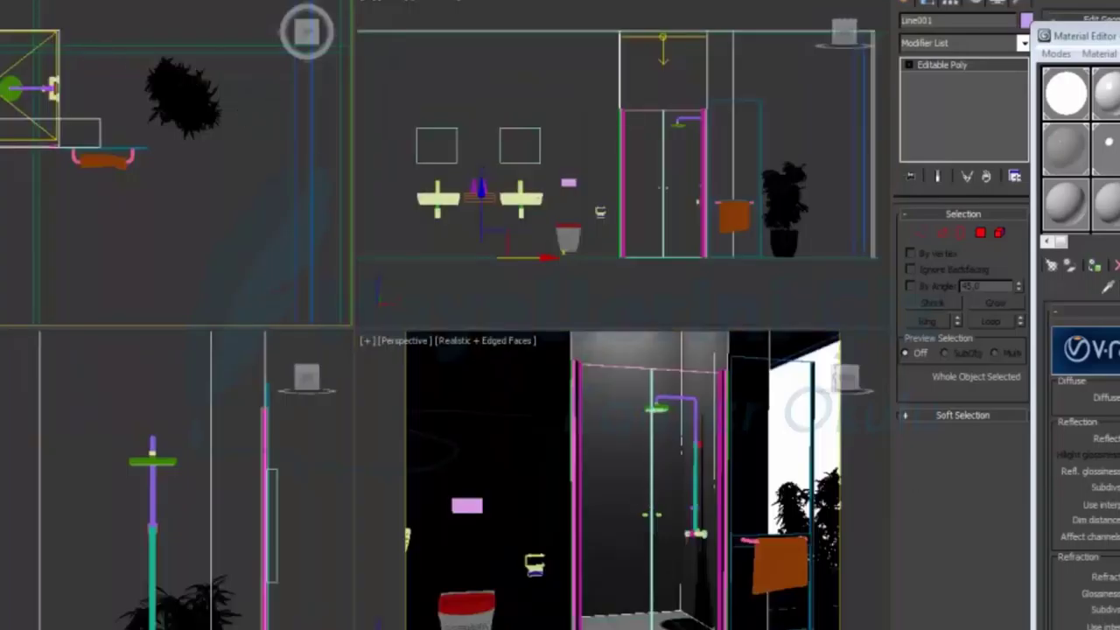
{"action": "key", "text": "alt+w"}
{"action": "left_click_drag", "start_coordinate": [534, 431], "coordinate": [322, 324]}
{"action": "scroll", "coordinate": [367, 365], "scroll_direction": "up", "scroll_amount": 5}
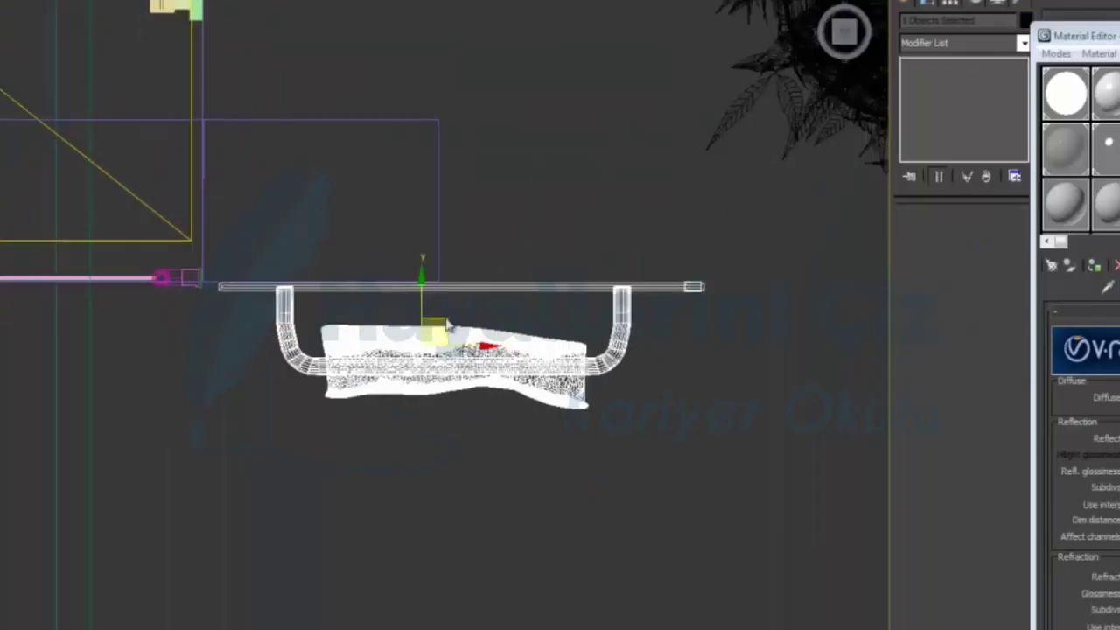
{"action": "left_click_drag", "start_coordinate": [444, 322], "coordinate": [666, 311]}
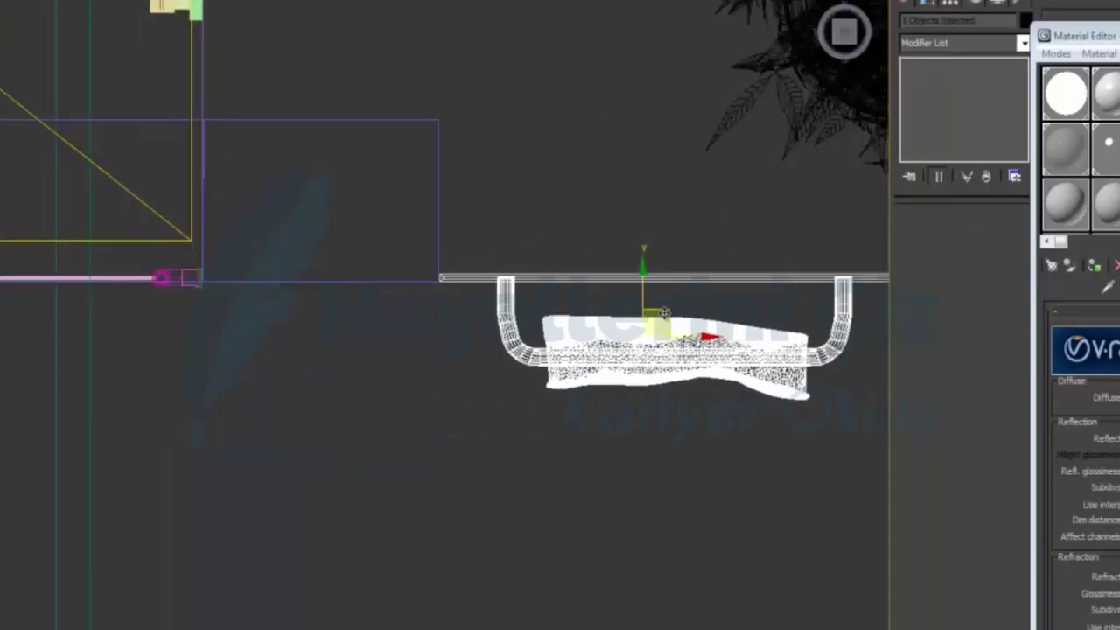
Shorten the Line001 rail by pulling its right-edge vertices left, then exit Vertex mode.
{"action": "left_click", "coordinate": [370, 281]}
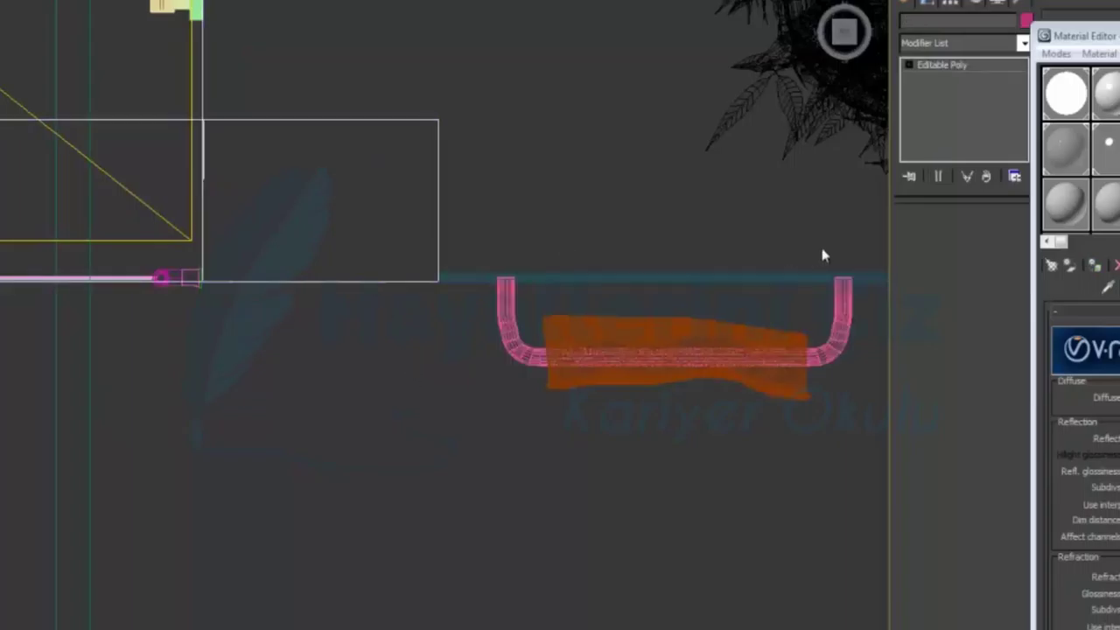
{"action": "key", "text": "1"}
{"action": "left_click_drag", "start_coordinate": [396, 70], "coordinate": [500, 354]}
{"action": "left_click_drag", "start_coordinate": [486, 201], "coordinate": [385, 195]}
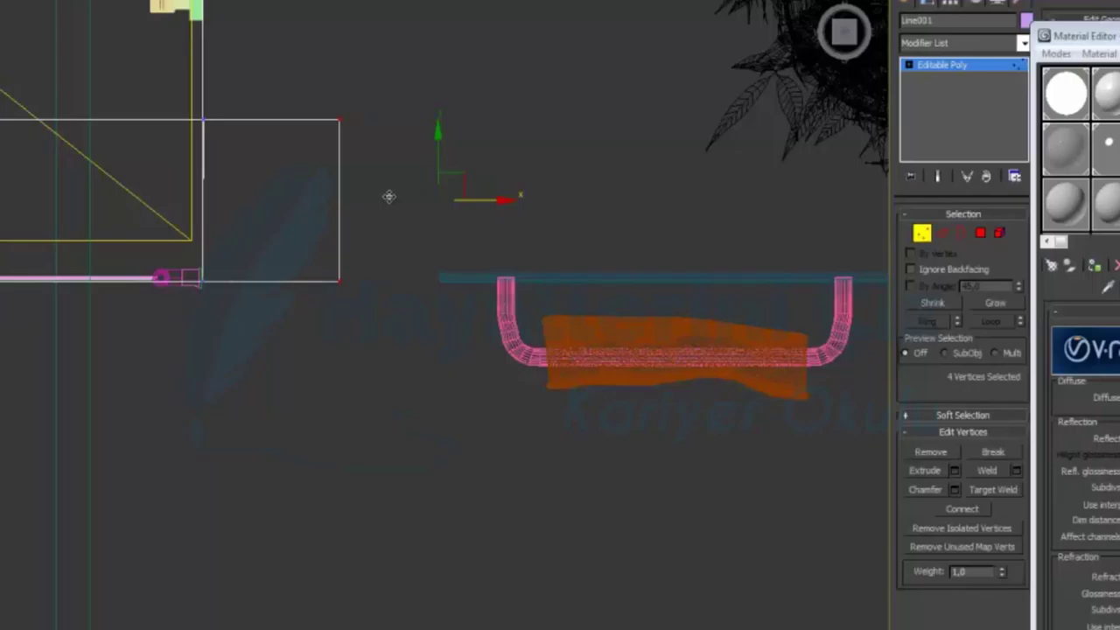
{"action": "middle_click_drag", "start_coordinate": [796, 450], "coordinate": [647, 462]}
{"action": "left_click_drag", "start_coordinate": [801, 493], "coordinate": [313, 275]}
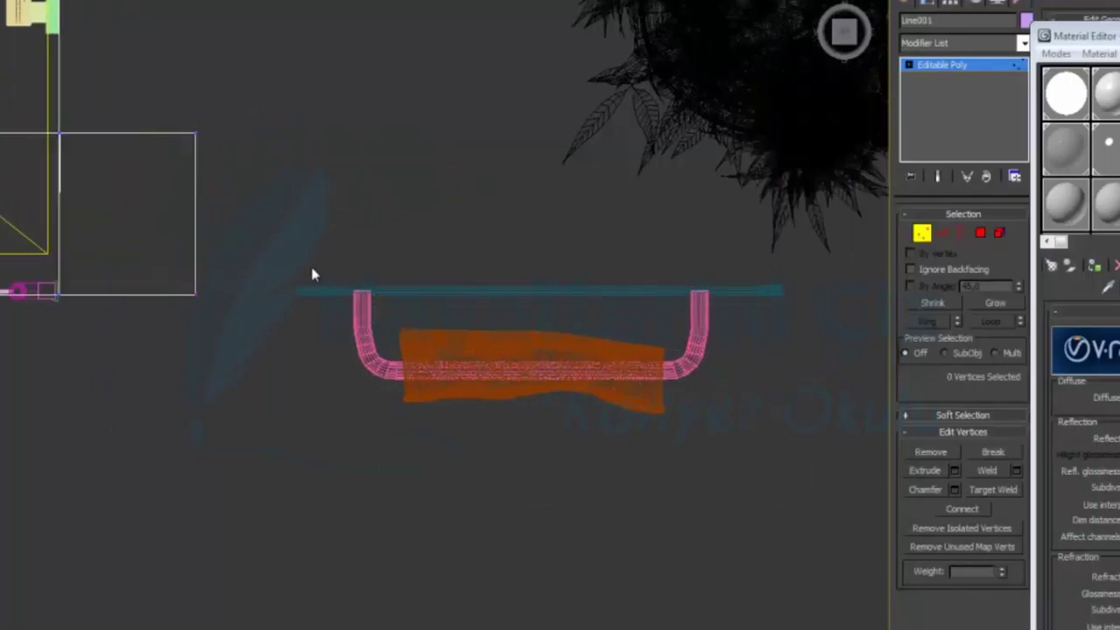
{"action": "left_click", "coordinate": [923, 236]}
Move the rail and towel left, and shift the plant group down and right.
{"action": "left_click_drag", "start_coordinate": [783, 477], "coordinate": [302, 260]}
{"action": "left_click_drag", "start_coordinate": [375, 292], "coordinate": [302, 260]}
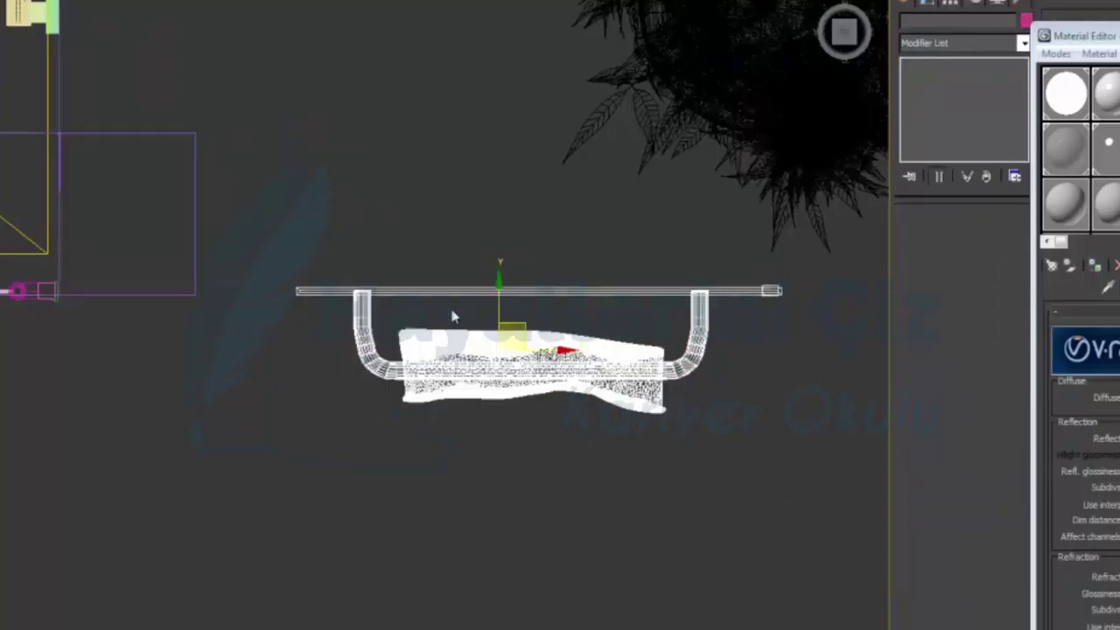
{"action": "left_click_drag", "start_coordinate": [542, 354], "coordinate": [446, 353]}
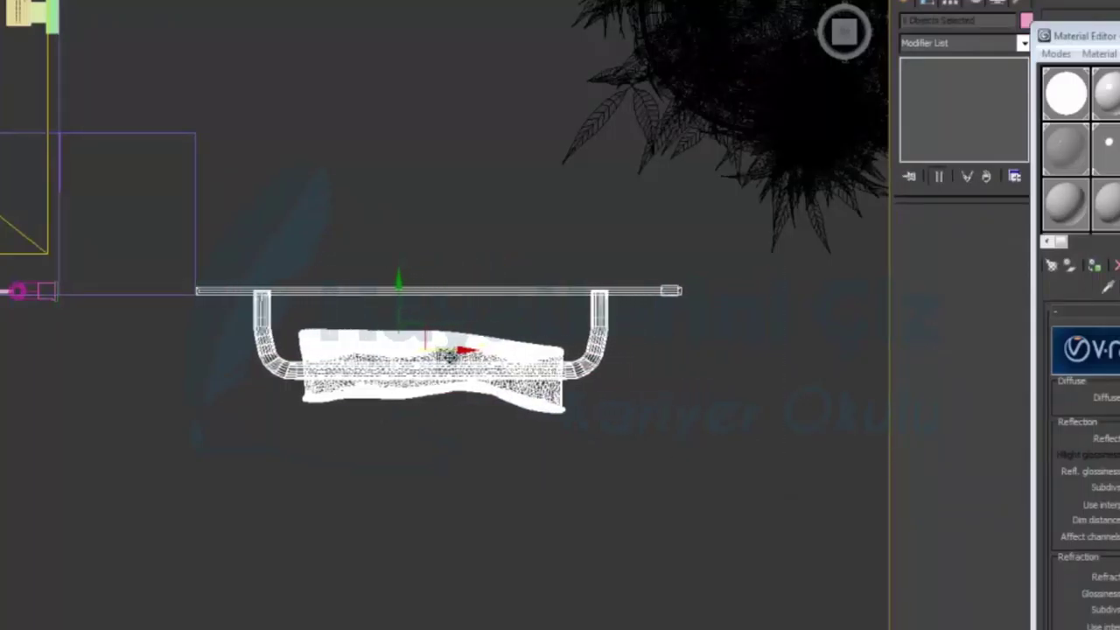
{"action": "scroll", "coordinate": [576, 325], "scroll_direction": "down", "scroll_amount": 3}
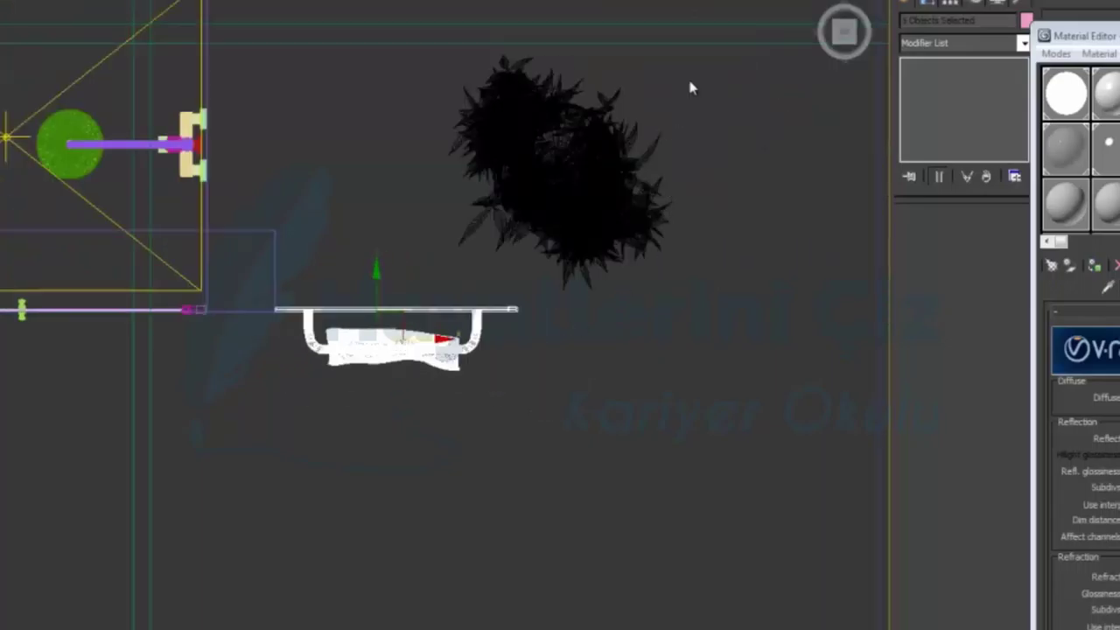
{"action": "left_click_drag", "start_coordinate": [470, 218], "coordinate": [457, 237]}
{"action": "left_click_drag", "start_coordinate": [573, 154], "coordinate": [702, 451]}
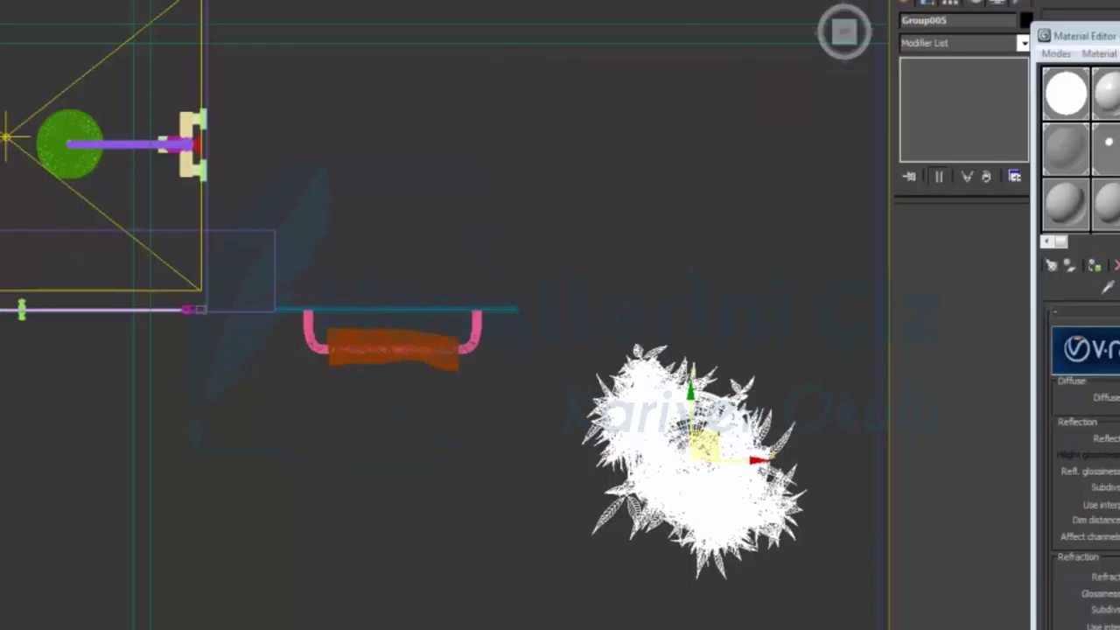
Render a V-Ray test of the maximized Perspective view, then close it and maximize Top view.
{"action": "key", "text": "alt+w"}
{"action": "right_click", "coordinate": [748, 516]}
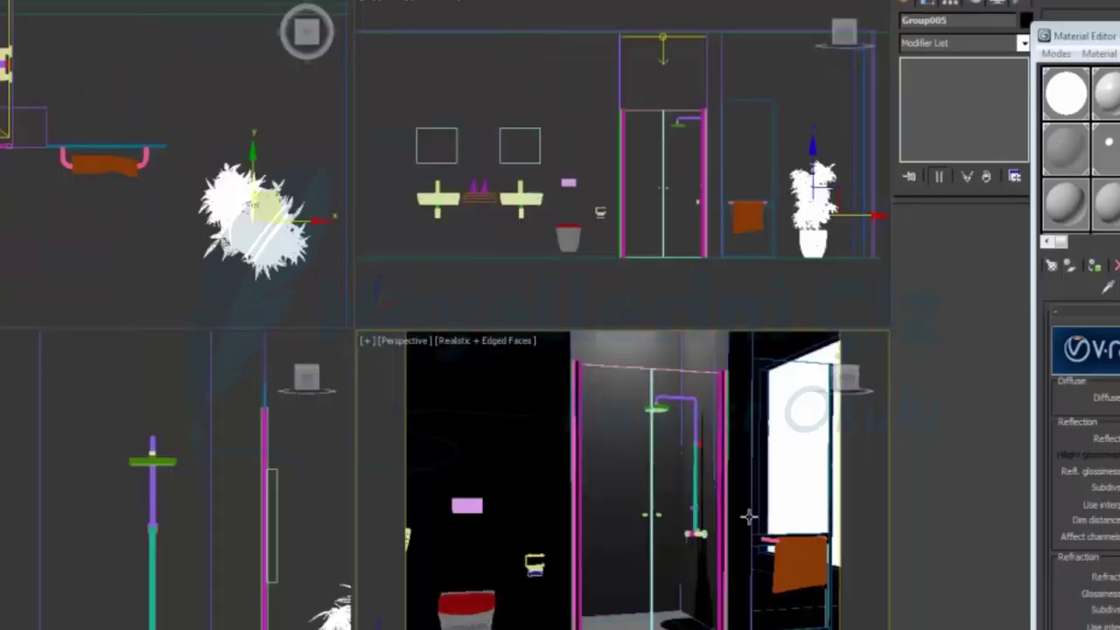
{"action": "key", "text": "alt+w"}
{"action": "key", "text": "shift+q"}
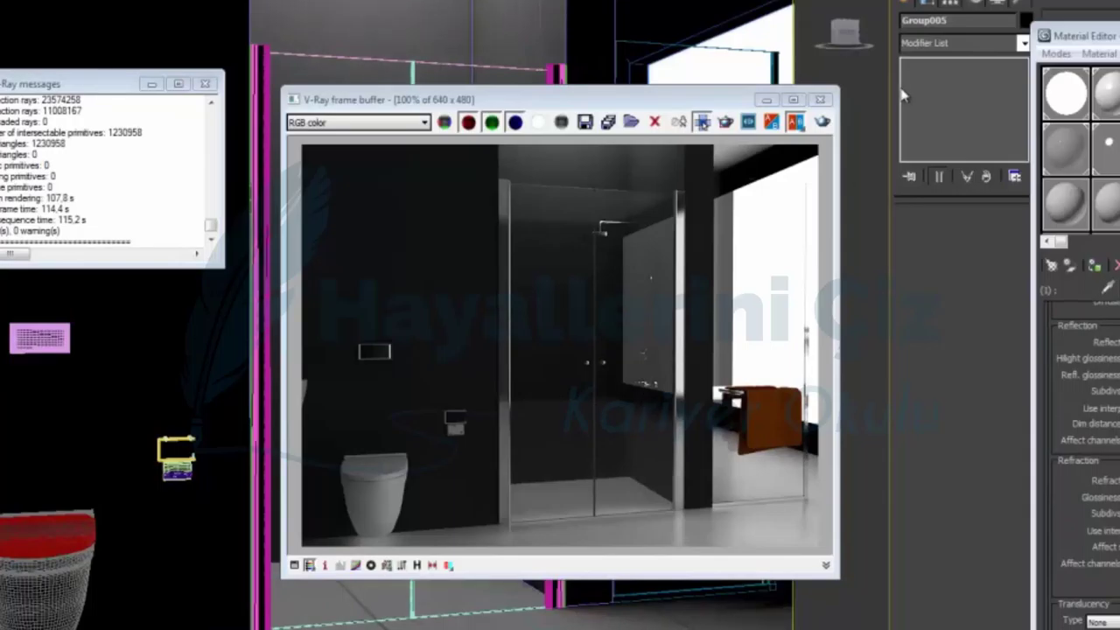
{"action": "left_click", "coordinate": [820, 99]}
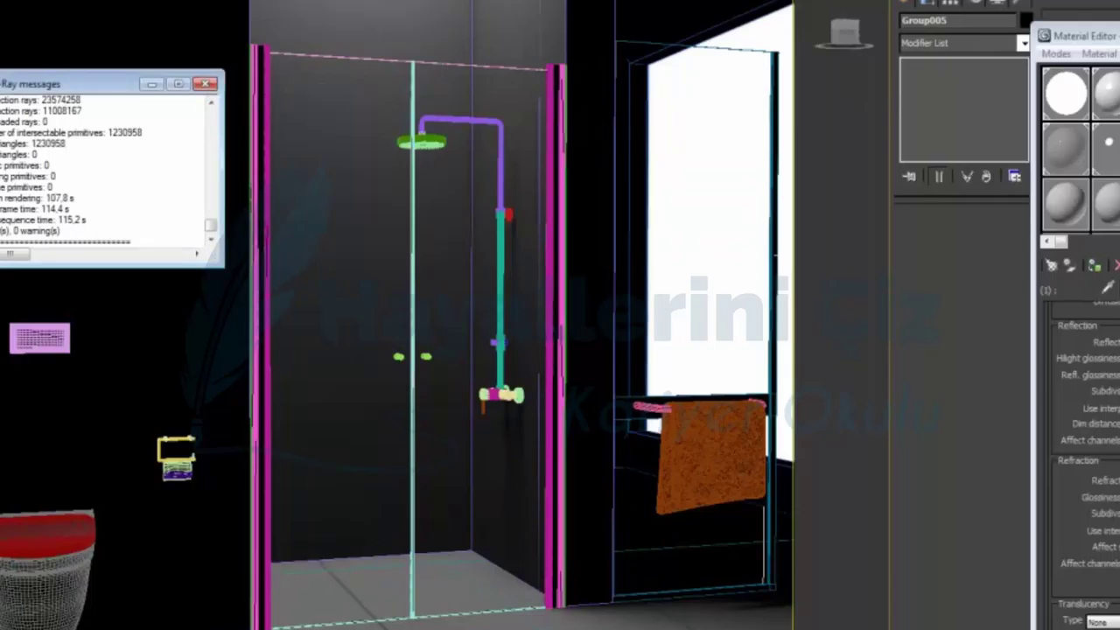
{"action": "key", "text": "alt+w"}
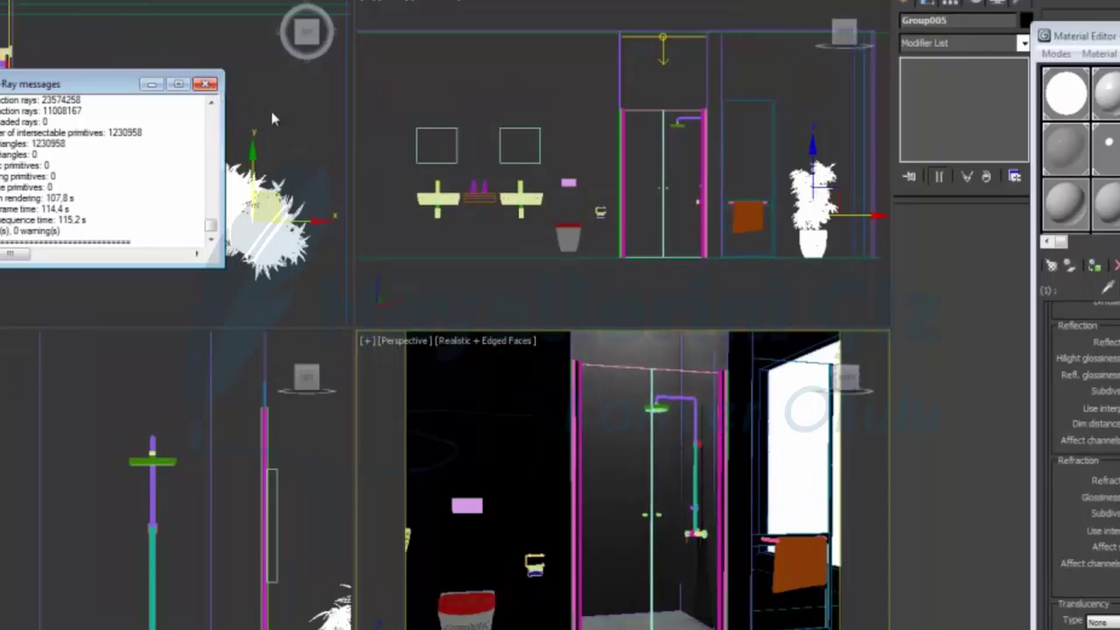
{"action": "left_click", "coordinate": [267, 114]}
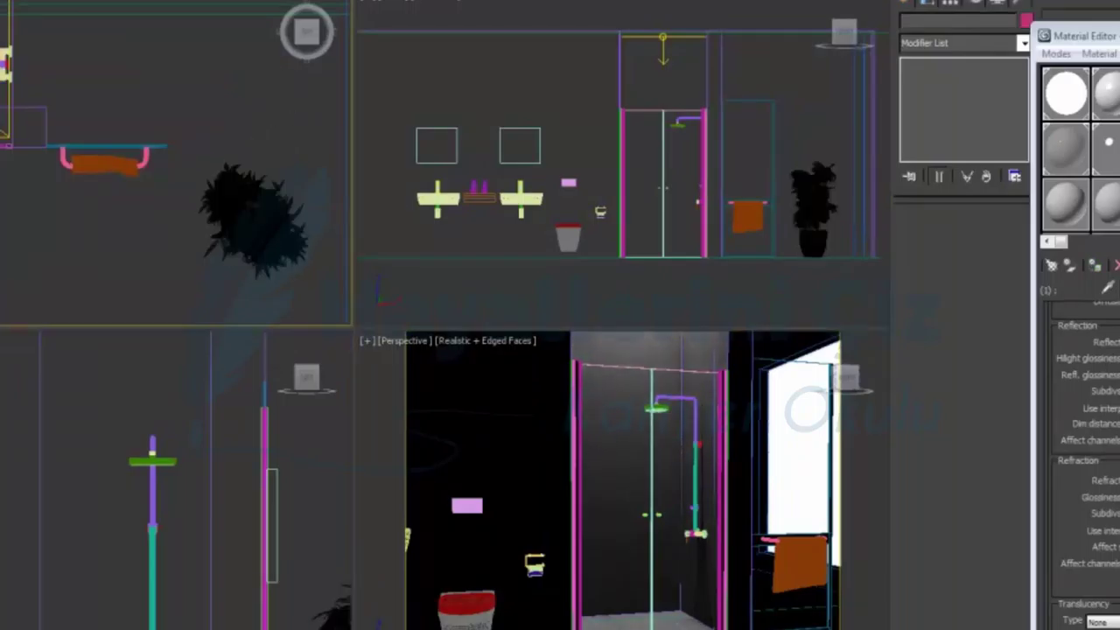
{"action": "key", "text": "alt+w"}
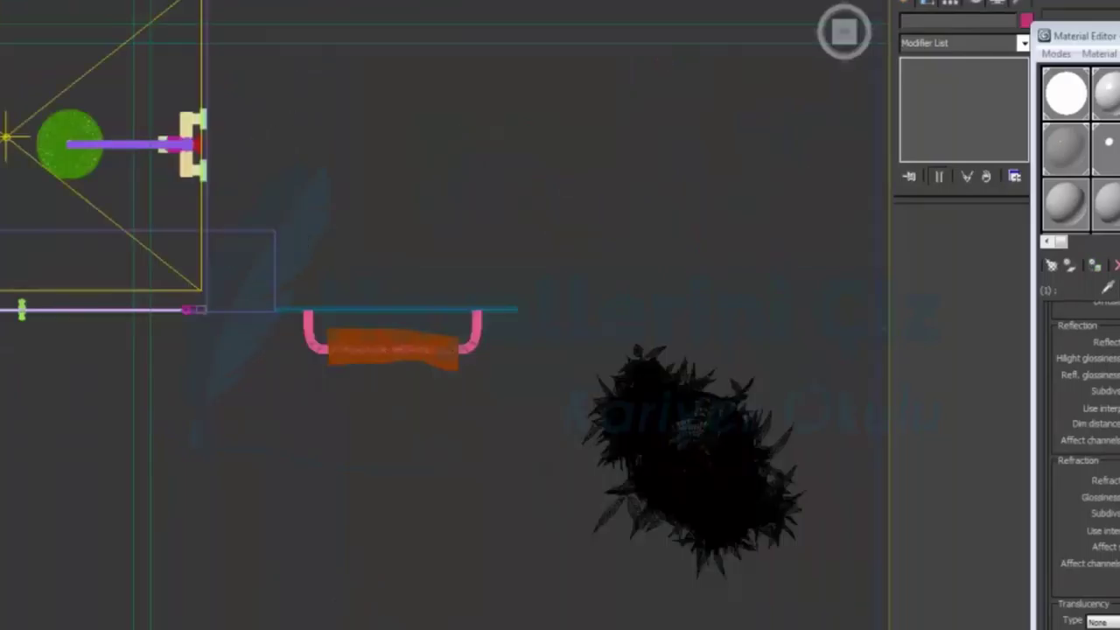
Move the plant group up and left behind the towel rail, then maximize Perspective.
{"action": "left_click", "coordinate": [668, 440]}
{"action": "left_click_drag", "start_coordinate": [700, 427], "coordinate": [689, 308]}
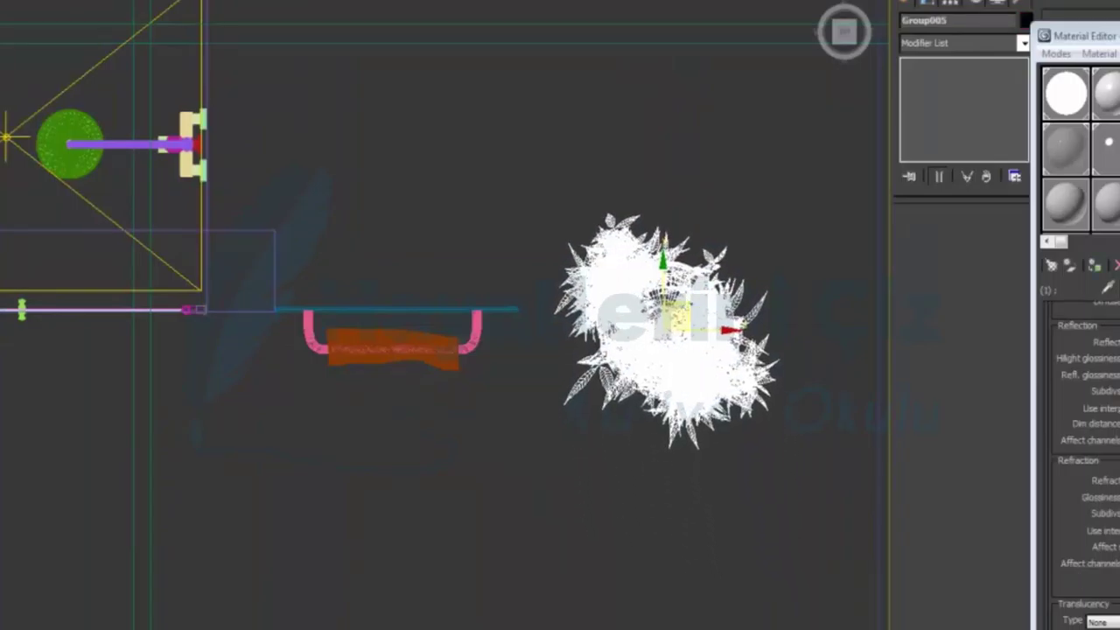
{"action": "key", "text": "alt+w"}
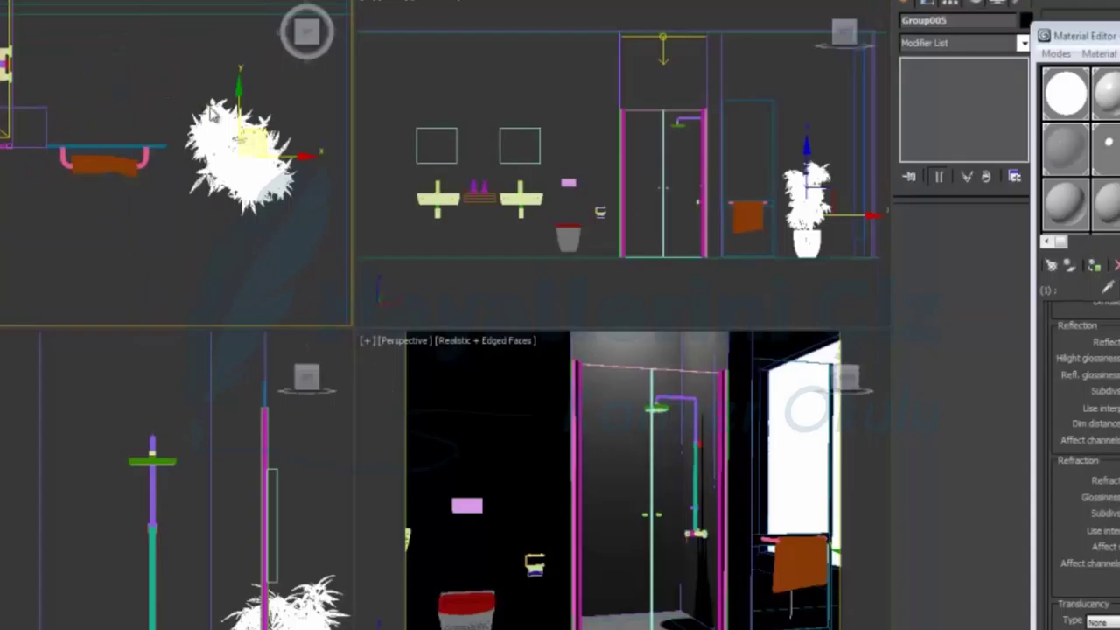
{"action": "left_click_drag", "start_coordinate": [262, 137], "coordinate": [191, 63]}
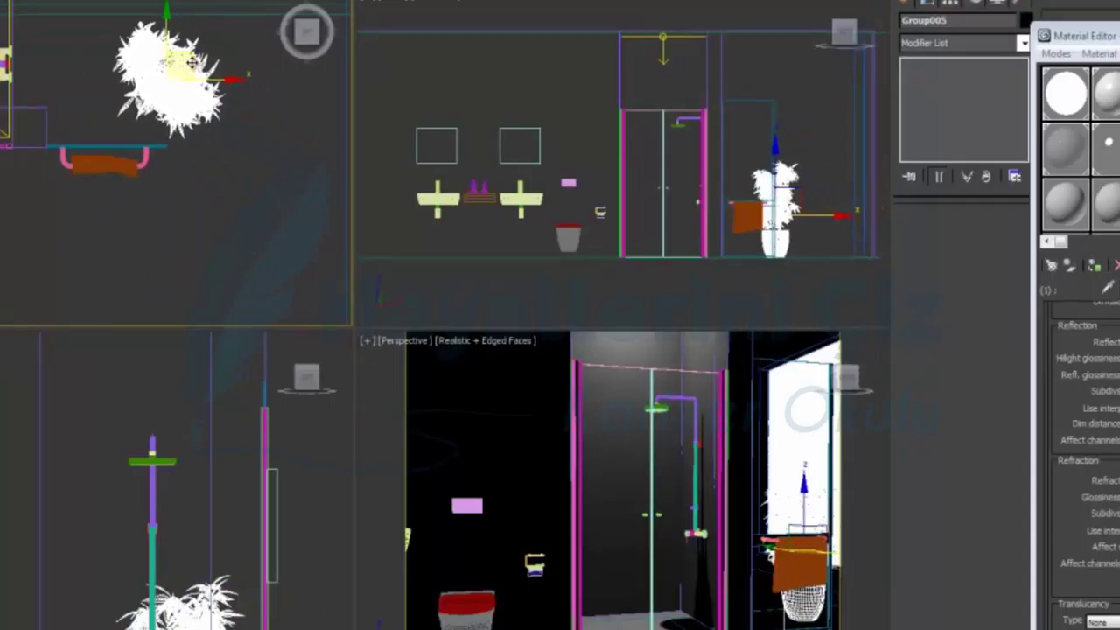
{"action": "right_click", "coordinate": [692, 495]}
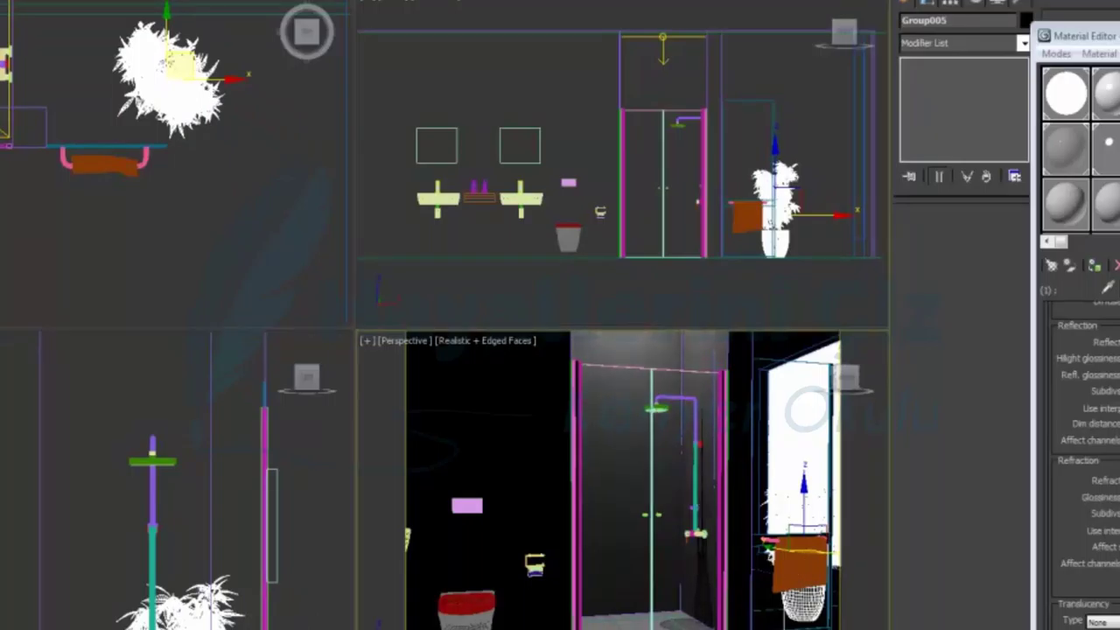
{"action": "key", "text": "alt+w"}
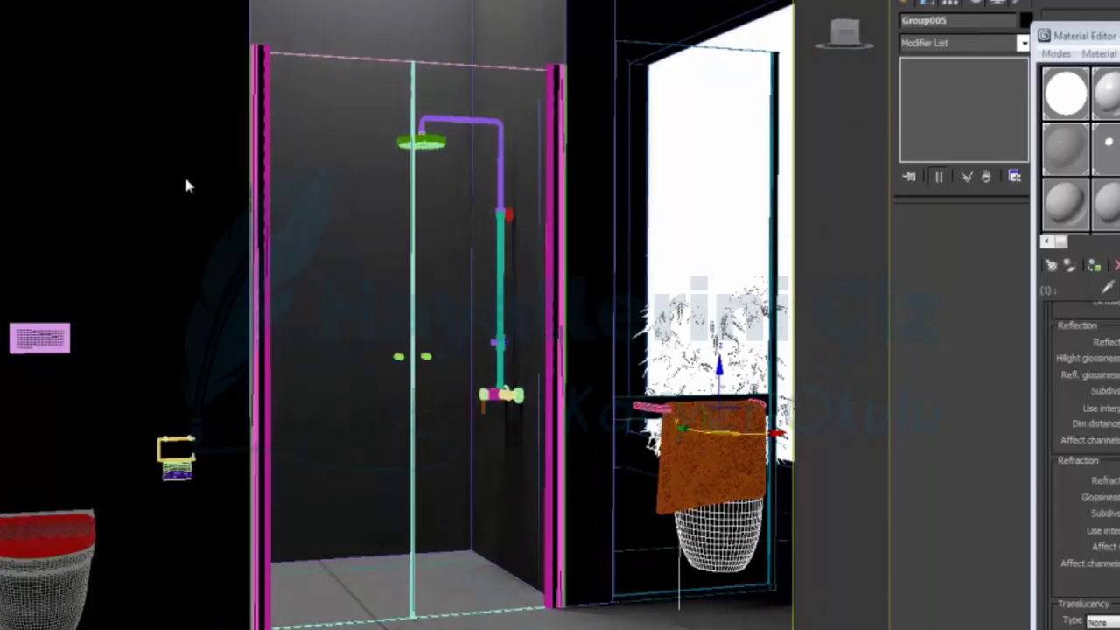
{"action": "key", "text": "h"}
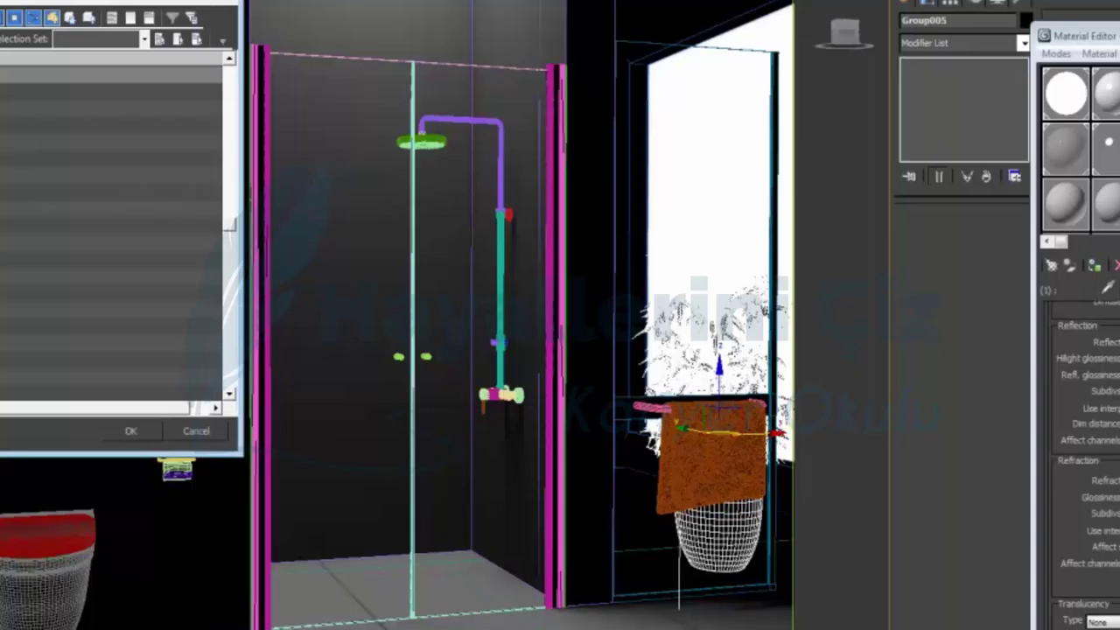
Select VRayLight001 from the scene object list.
{"action": "scroll", "coordinate": [3, 187], "scroll_direction": "down", "scroll_amount": 3}
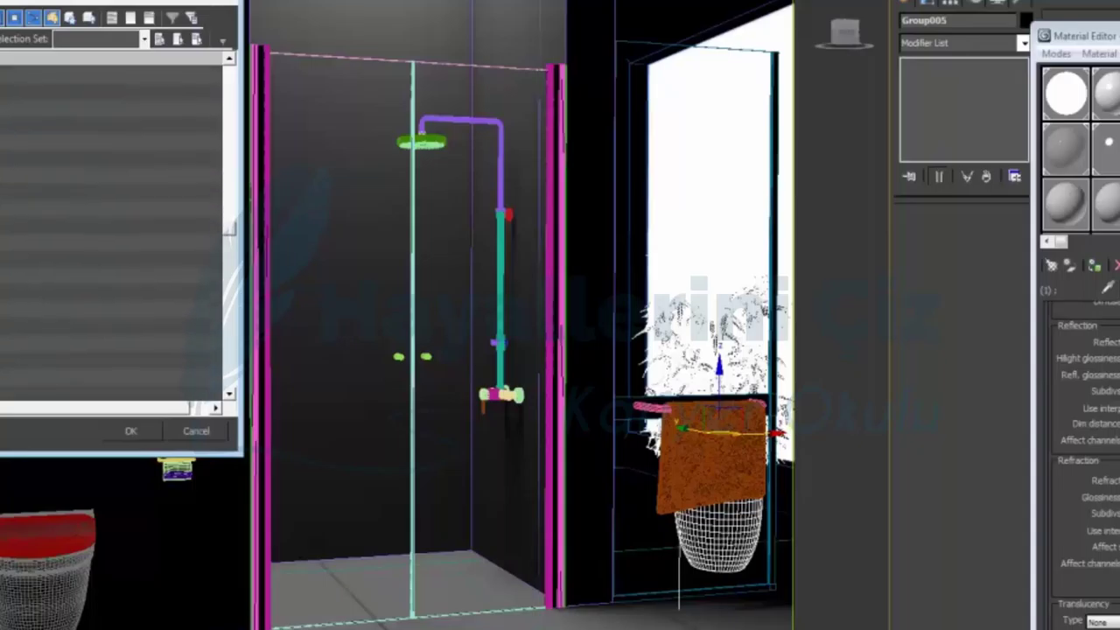
{"action": "scroll", "coordinate": [18, 208], "scroll_direction": "down", "scroll_amount": 2}
{"action": "scroll", "coordinate": [22, 208], "scroll_direction": "down", "scroll_amount": 2}
{"action": "scroll", "coordinate": [15, 207], "scroll_direction": "down", "scroll_amount": 2}
{"action": "scroll", "coordinate": [229, 249], "scroll_direction": "down", "scroll_amount": 2}
{"action": "scroll", "coordinate": [229, 276], "scroll_direction": "down", "scroll_amount": 2}
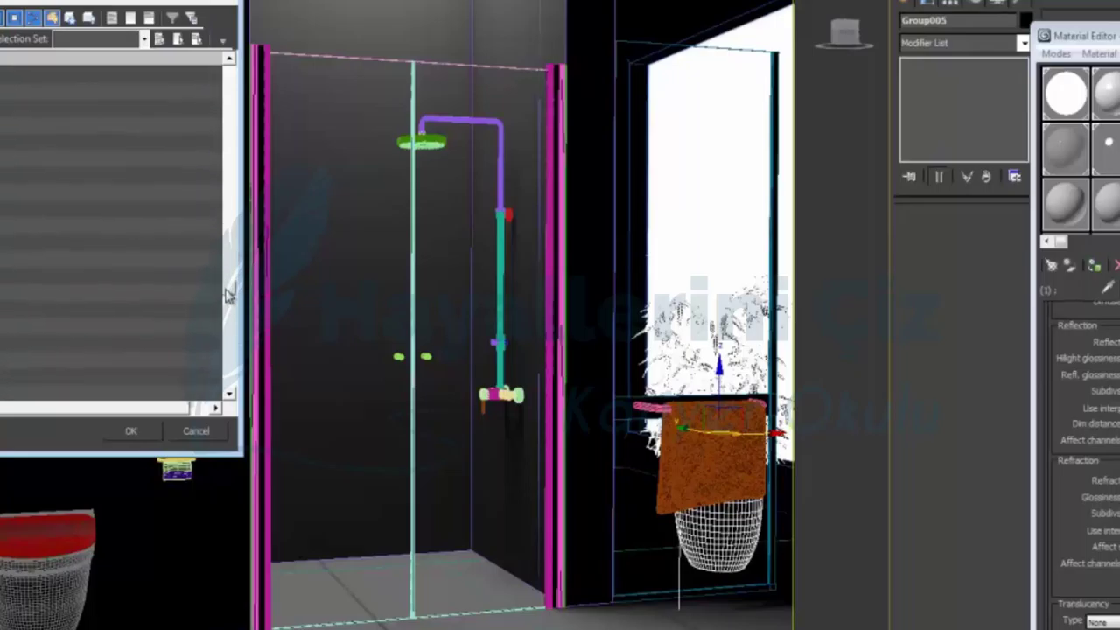
{"action": "scroll", "coordinate": [229, 363], "scroll_direction": "down", "scroll_amount": 3}
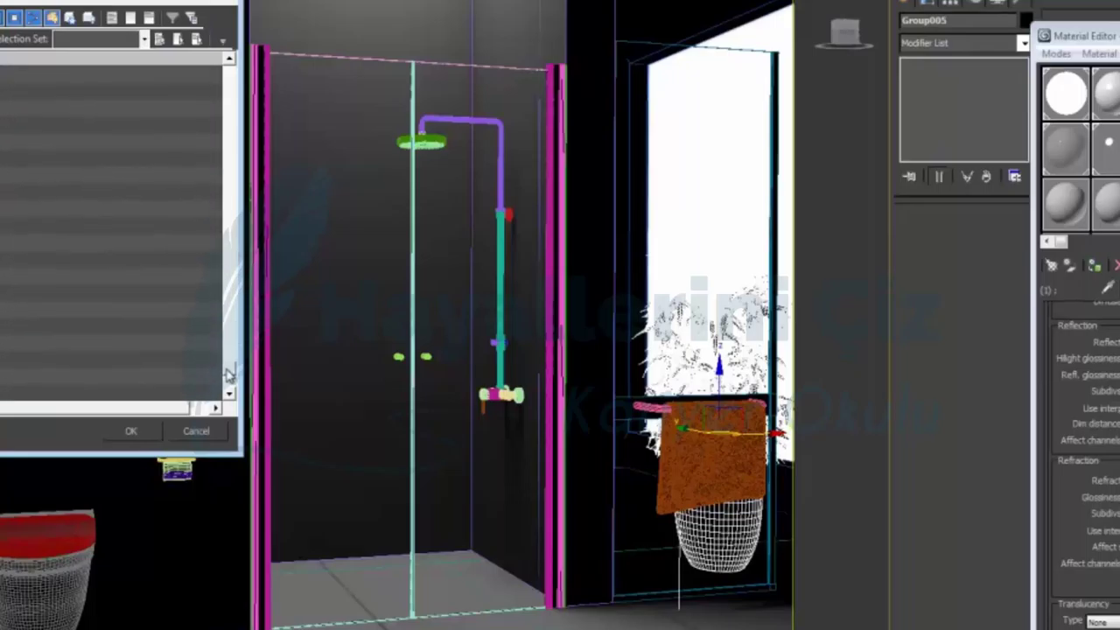
{"action": "left_click", "coordinate": [44, 376]}
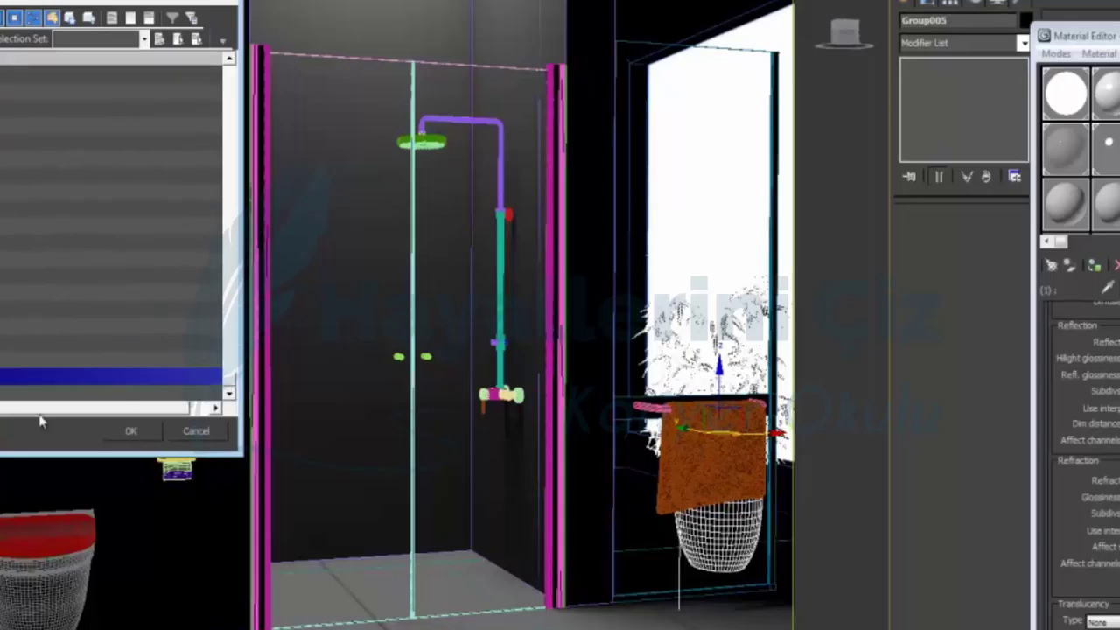
{"action": "left_click", "coordinate": [131, 432]}
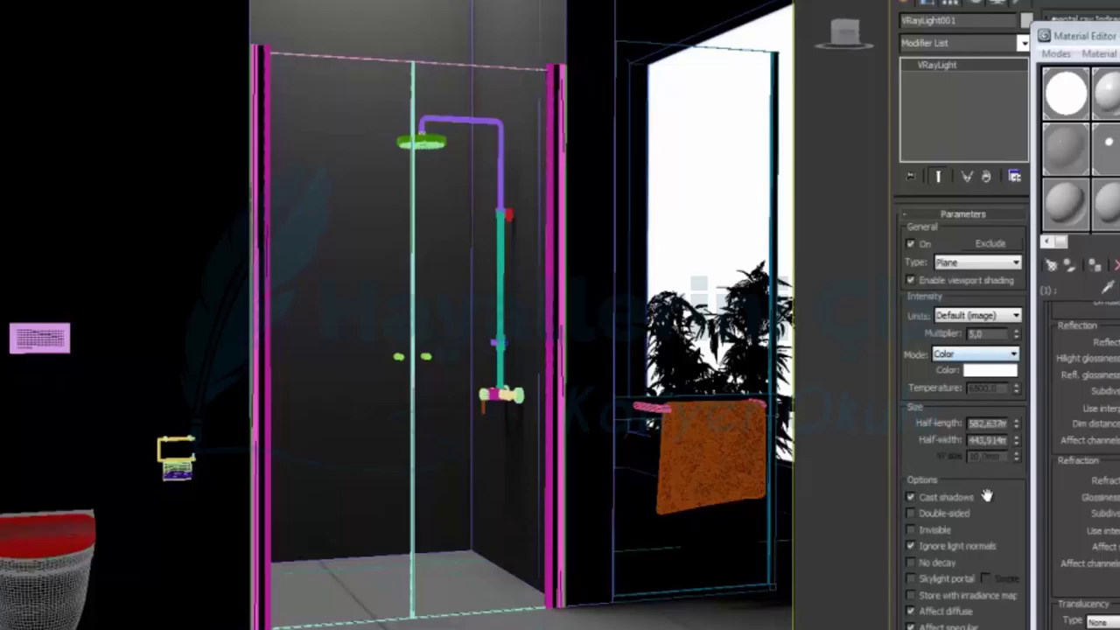
Give VRayLight001 32 subdivs, turn off Affect reflections, make it Invisible, and test-render.
{"action": "scroll", "coordinate": [993, 585], "scroll_direction": "down", "scroll_amount": 4}
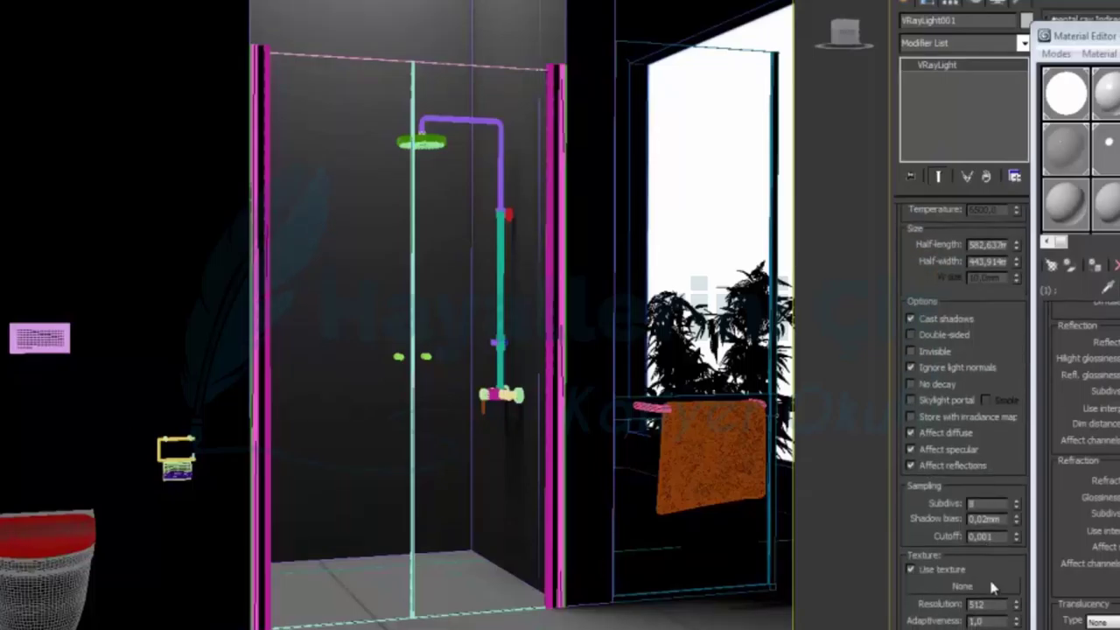
{"action": "type", "text": "8"}
{"action": "left_click", "coordinate": [949, 466]}
{"action": "left_click", "coordinate": [930, 350]}
{"action": "key", "text": "shift+q"}
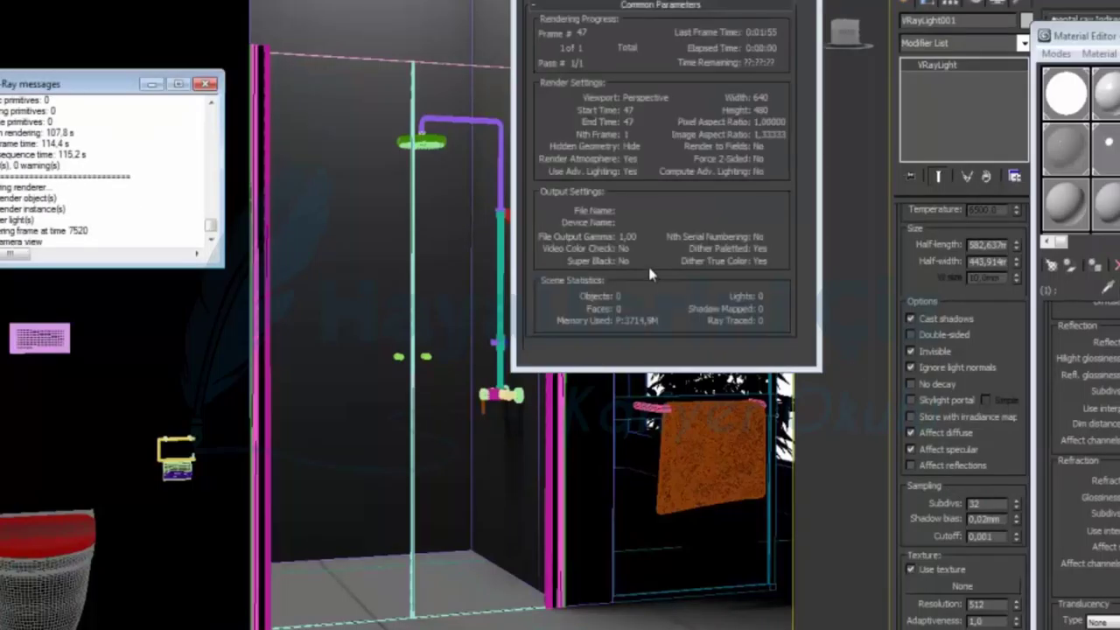
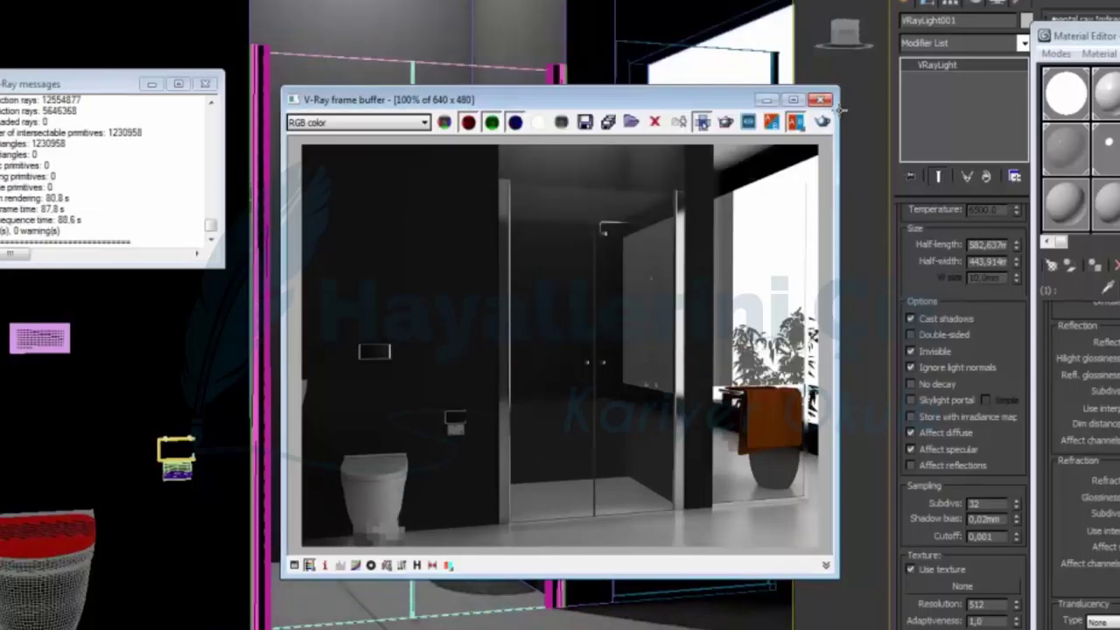
Close the V-Ray frame buffer, the V-Ray messages window and the Material Editor.
{"action": "left_click", "coordinate": [821, 99]}
{"action": "left_click", "coordinate": [208, 84]}
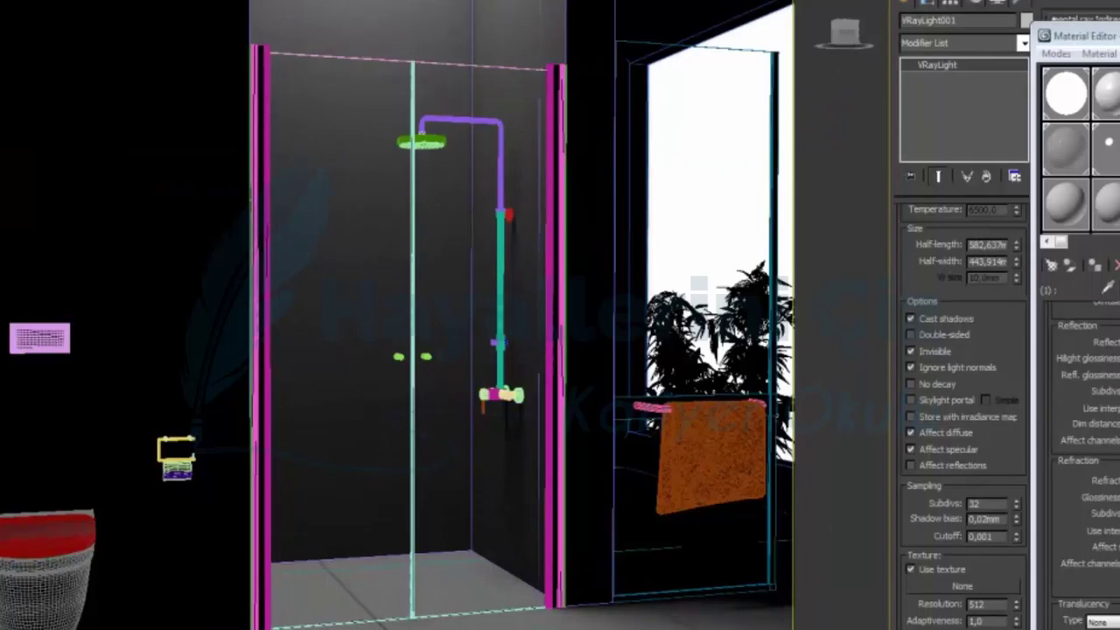
{"action": "key", "text": "m"}
Maximize the Top viewport and zoom and pan it onto the shower area.
{"action": "key", "text": "alt+w"}
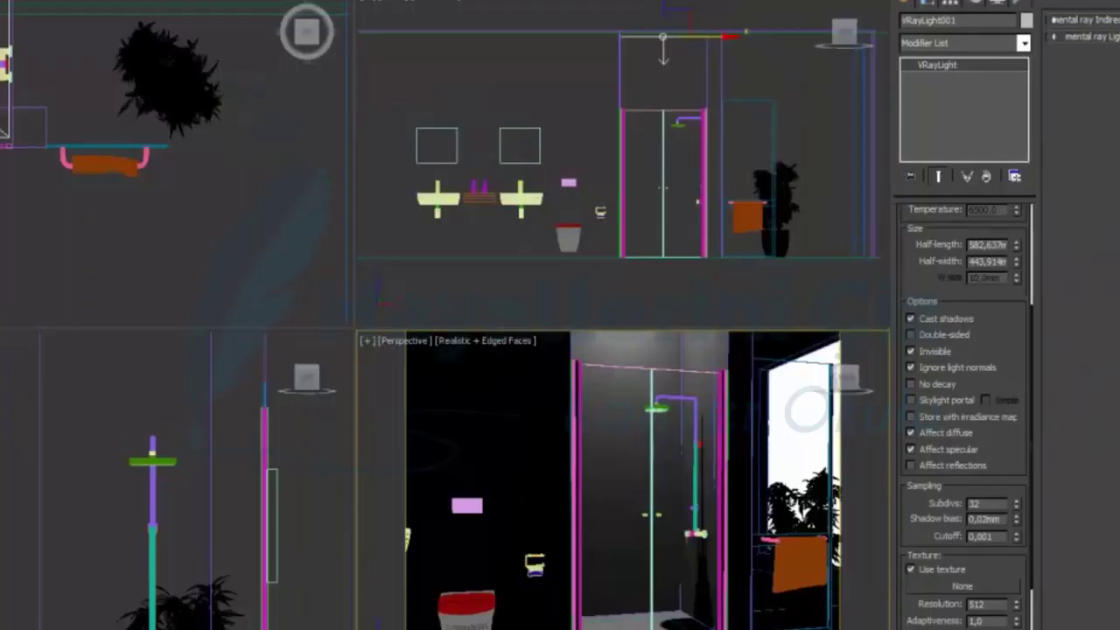
{"action": "left_click", "coordinate": [233, 303]}
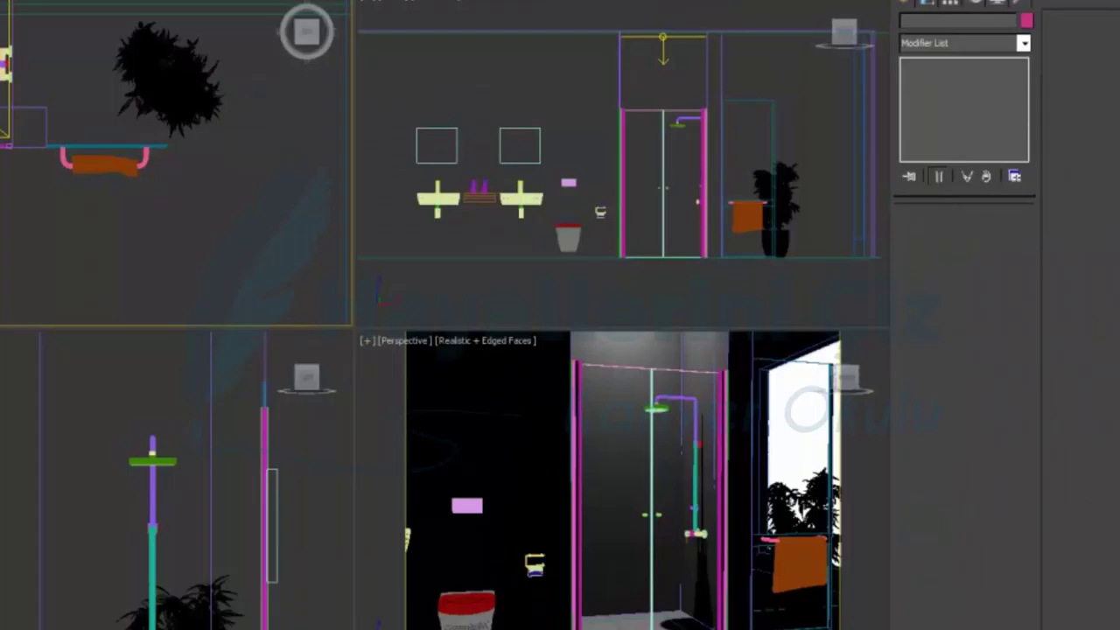
{"action": "key", "text": "alt+w"}
{"action": "scroll", "coordinate": [395, 370], "scroll_direction": "up", "scroll_amount": 5}
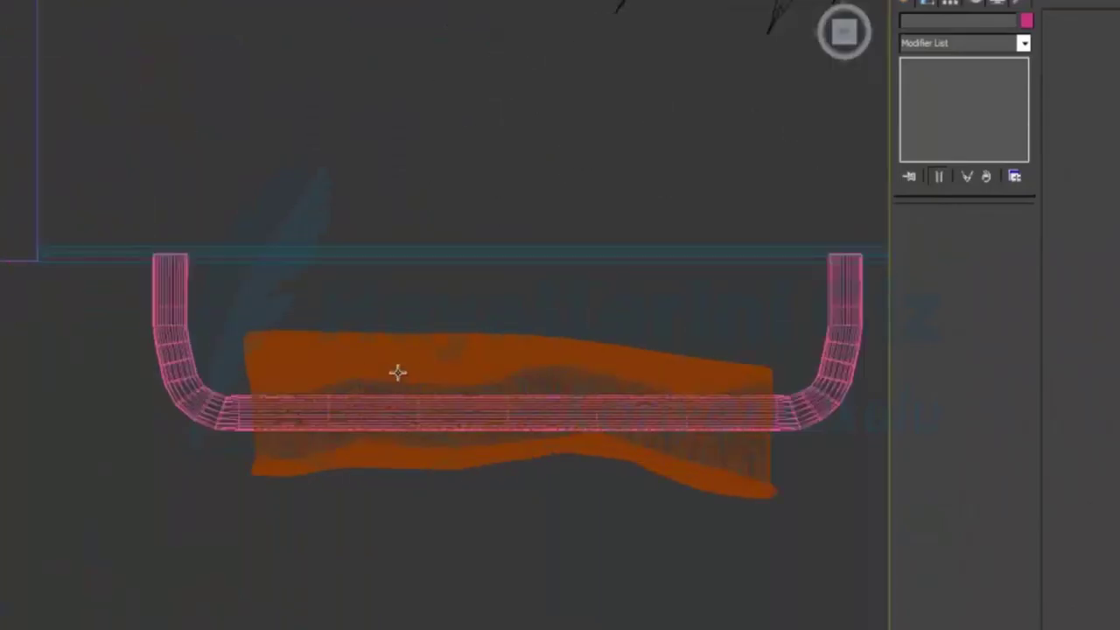
{"action": "scroll", "coordinate": [397, 373], "scroll_direction": "up", "scroll_amount": 3}
{"action": "scroll", "coordinate": [394, 373], "scroll_direction": "down", "scroll_amount": 10}
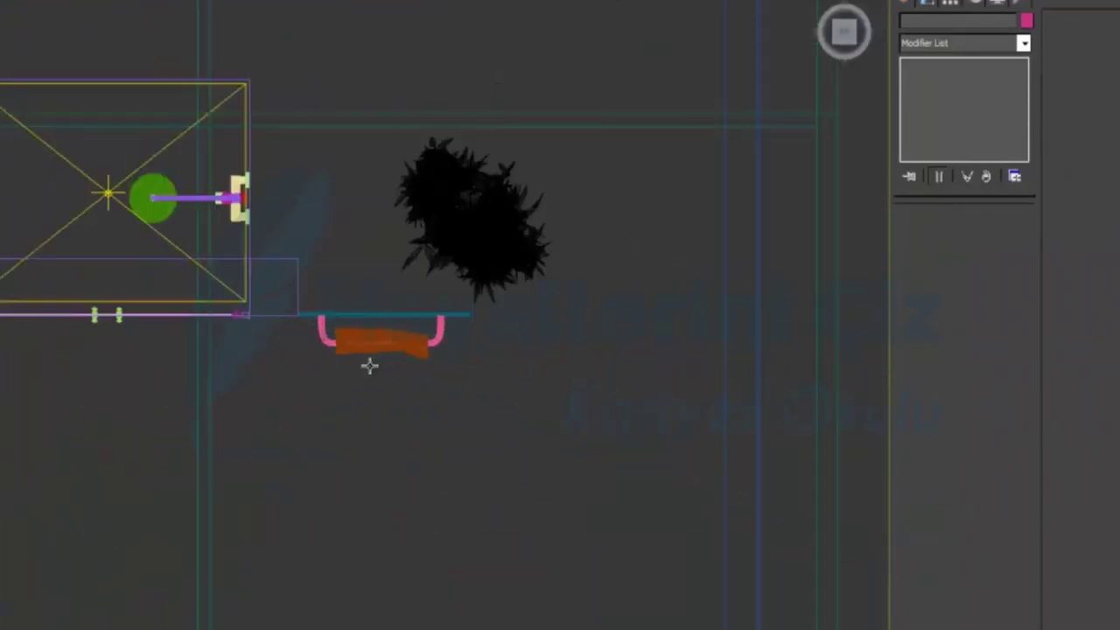
{"action": "scroll", "coordinate": [222, 330], "scroll_direction": "up", "scroll_amount": 2}
{"action": "middle_click_drag", "start_coordinate": [223, 329], "coordinate": [415, 420]}
{"action": "scroll", "coordinate": [415, 420], "scroll_direction": "up", "scroll_amount": 4}
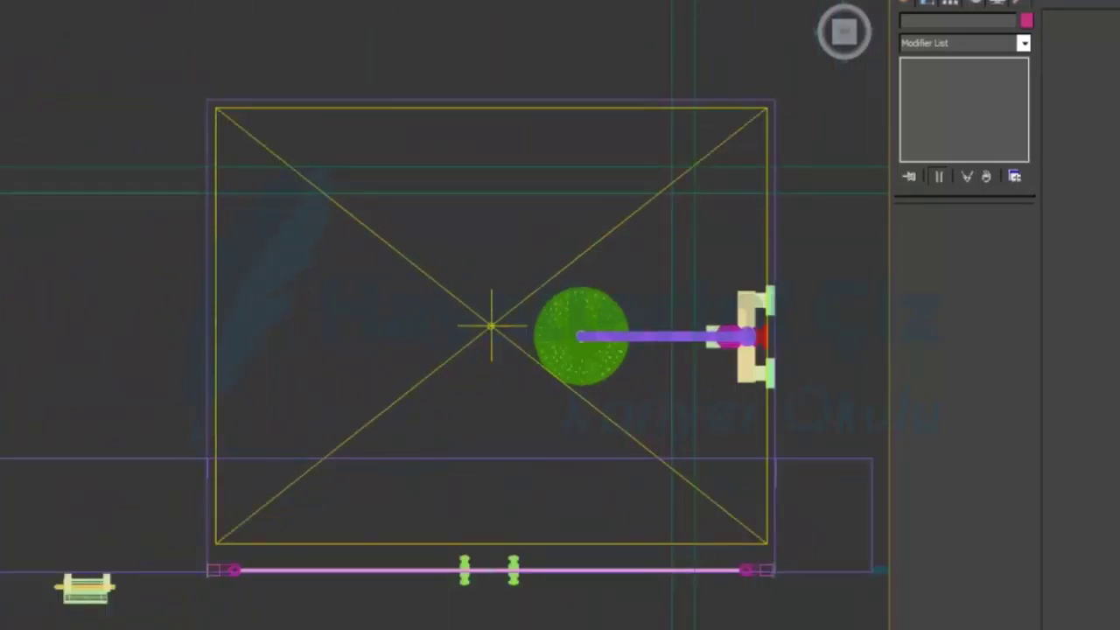
{"action": "left_click", "coordinate": [906, 3]}
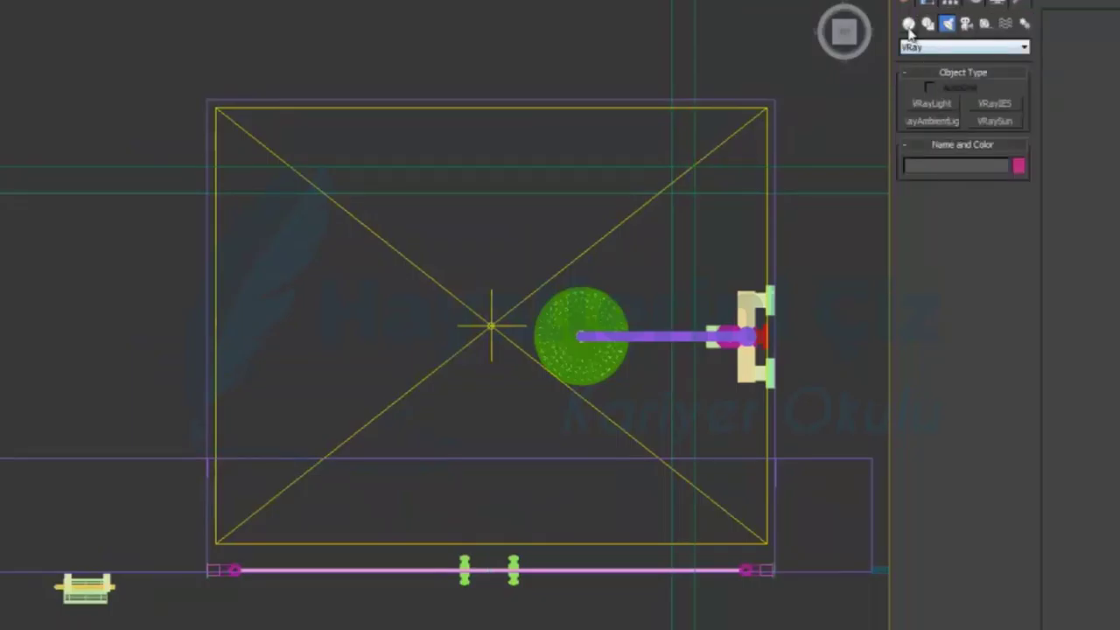
Draw Plane010, about 919.5 x 1182.2 mm, over the shower light's rectangle in Top view.
{"action": "left_click", "coordinate": [908, 24]}
{"action": "left_click", "coordinate": [1008, 176]}
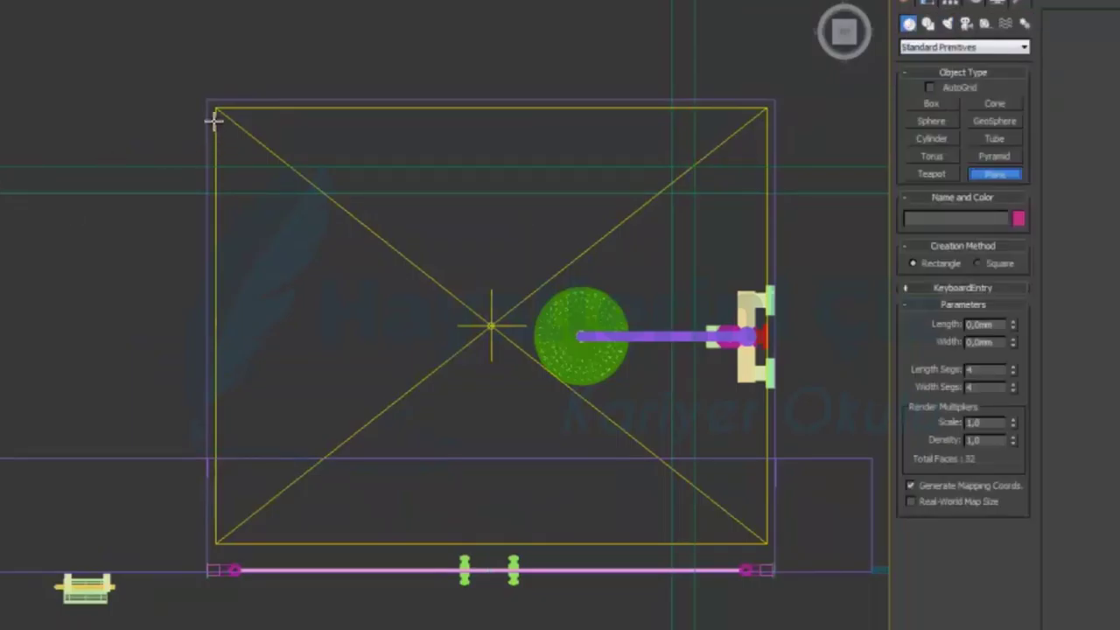
{"action": "left_click_drag", "start_coordinate": [210, 103], "coordinate": [770, 553]}
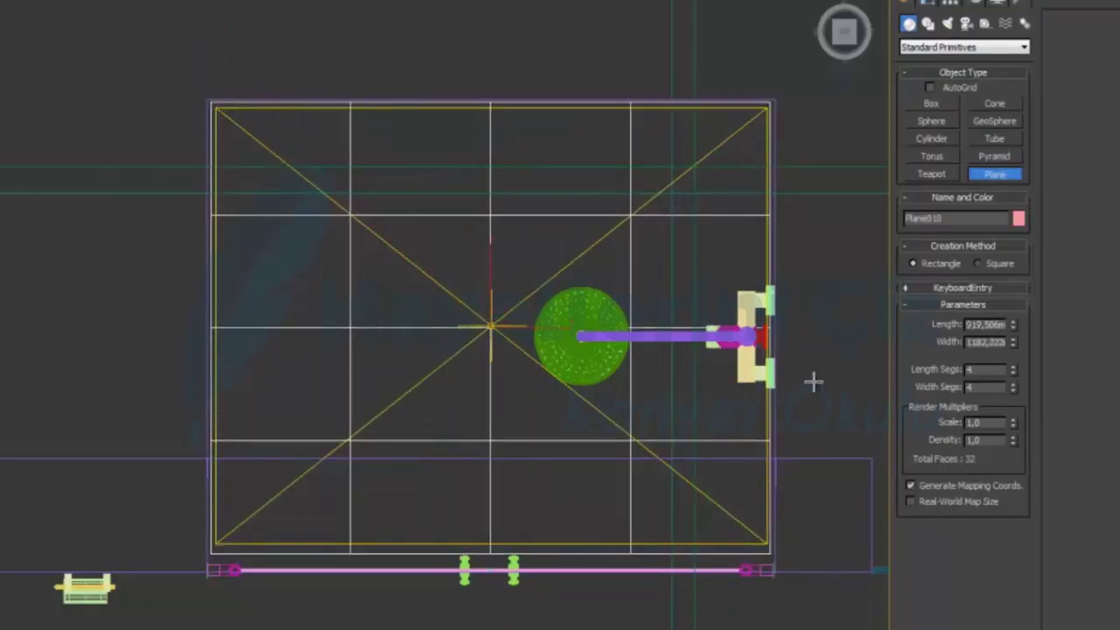
{"action": "key", "text": "w"}
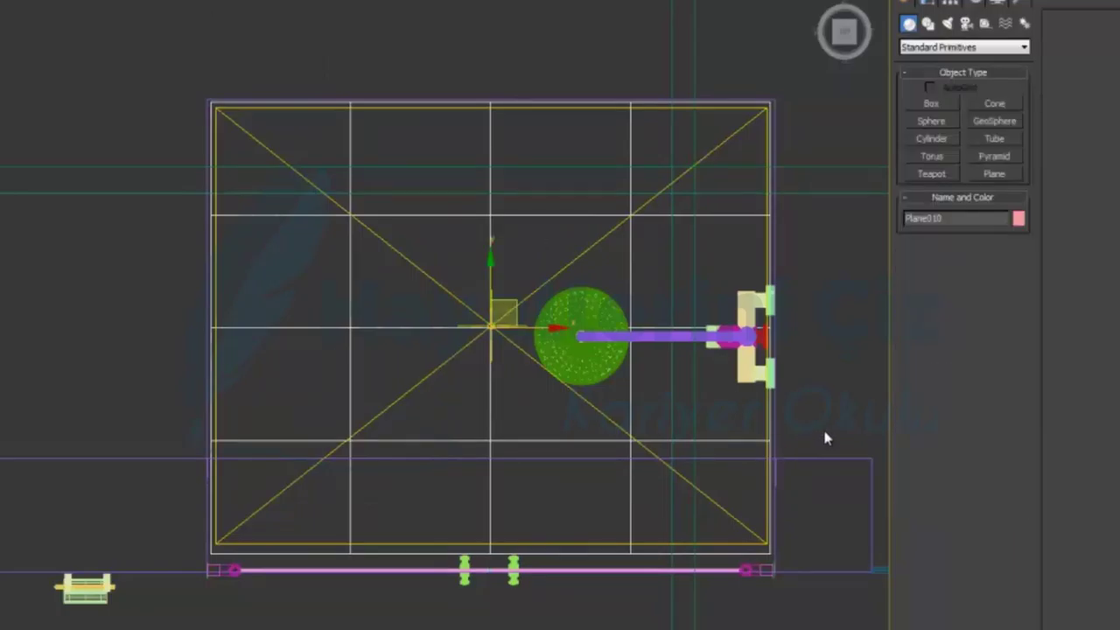
{"action": "key", "text": "m"}
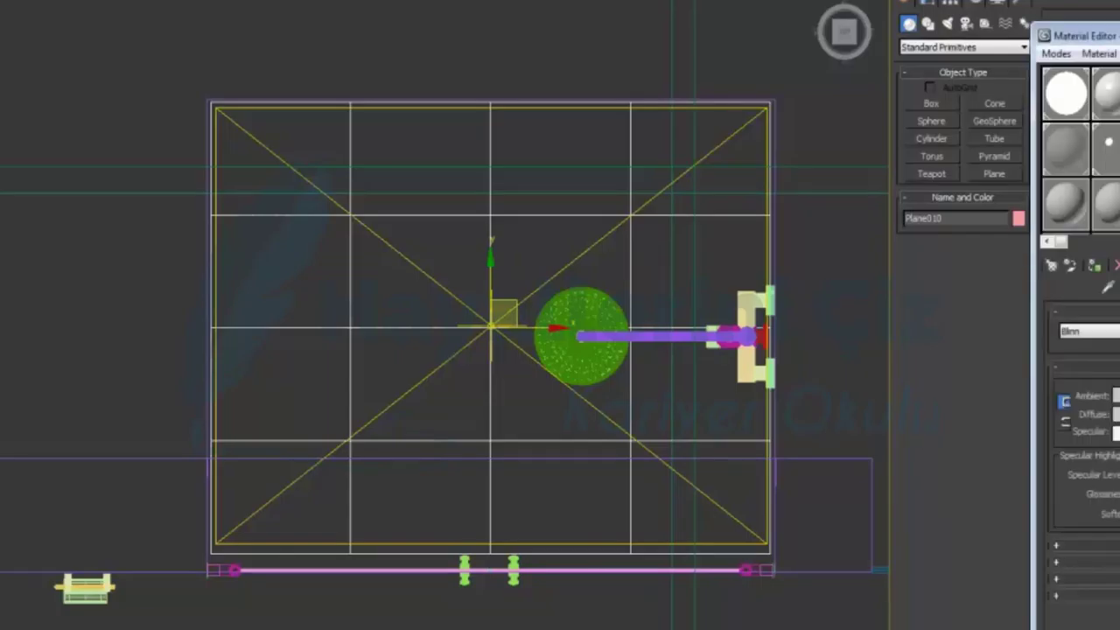
Change the material to a VRayMtl and add a Bitmap map to its texture slot.
{"action": "left_click", "coordinate": [1031, 364]}
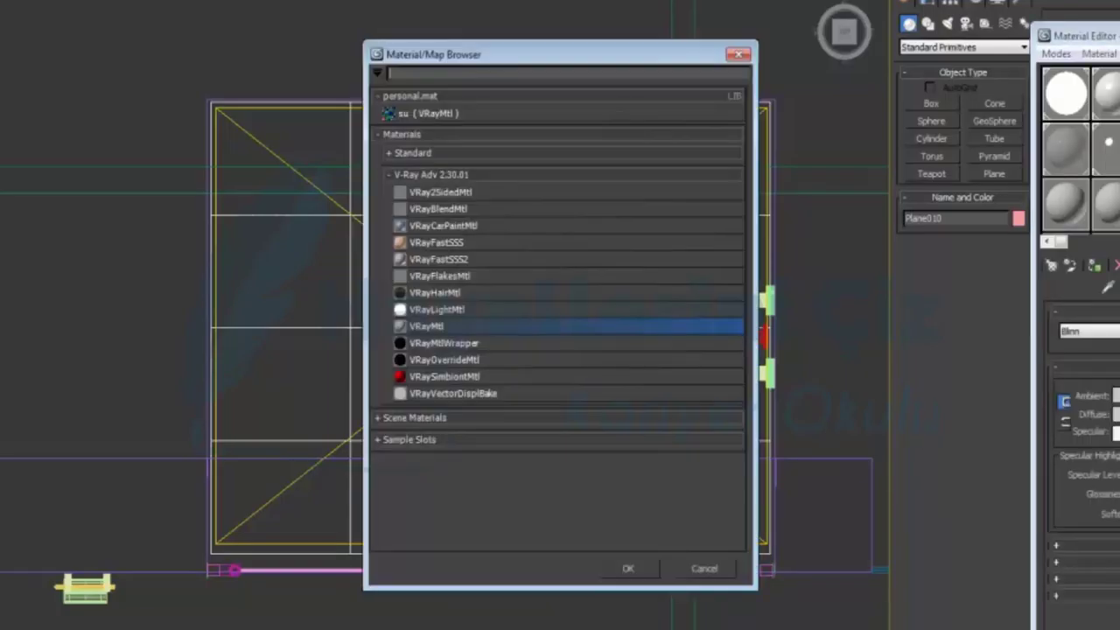
{"action": "double_click", "coordinate": [437, 327]}
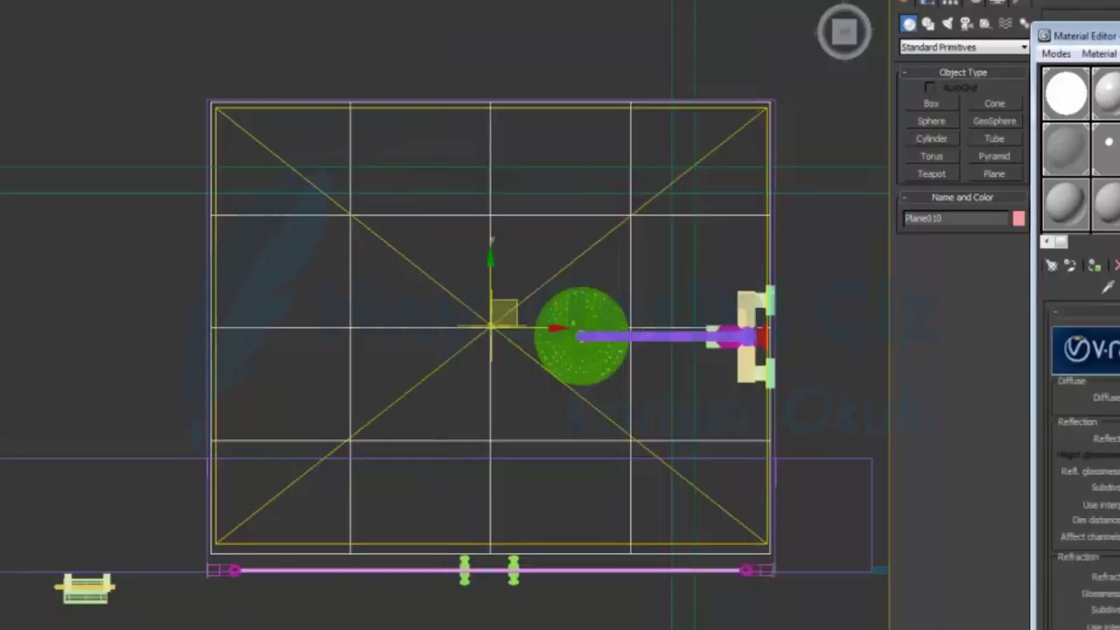
{"action": "left_click", "coordinate": [1101, 442]}
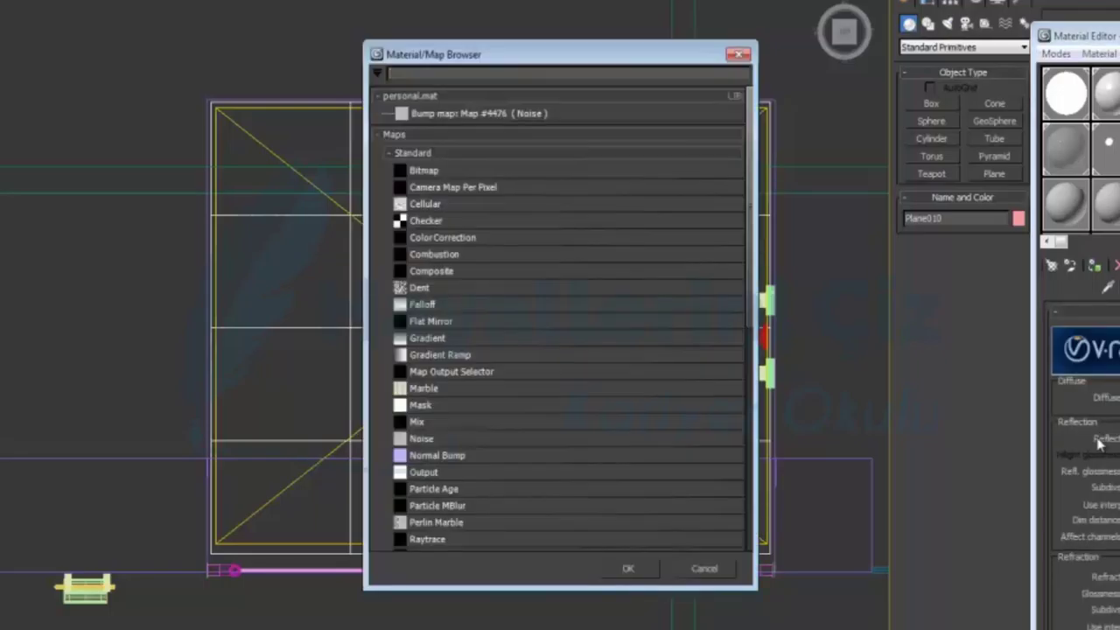
{"action": "double_click", "coordinate": [445, 172]}
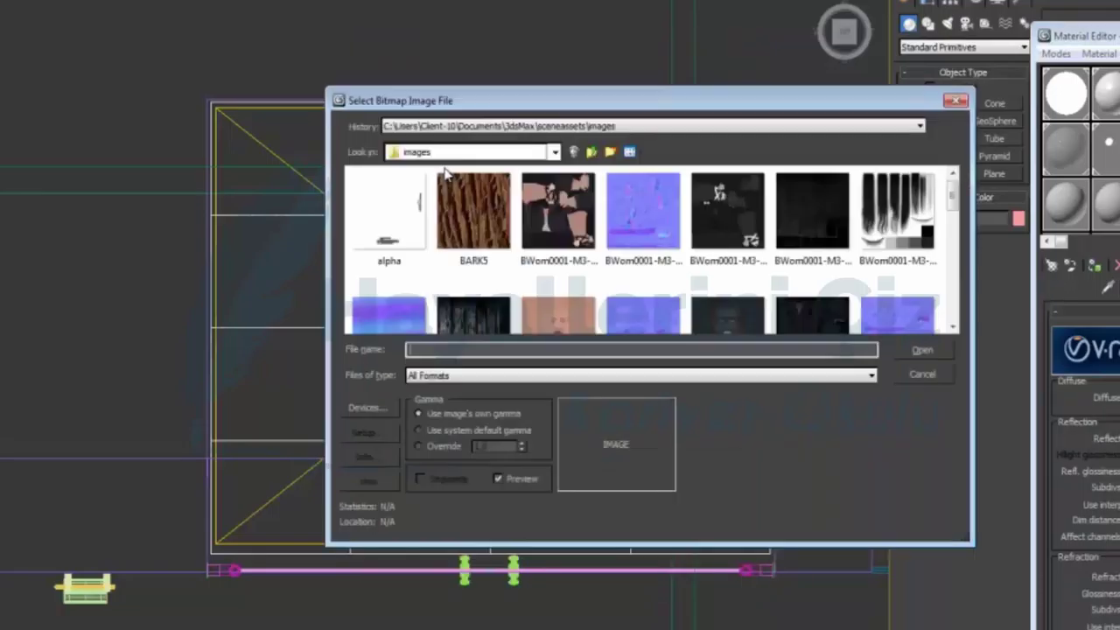
Browse the file dialog to Network > SERVER > f > Textures > Kaplamalar > Wood.
{"action": "left_click_drag", "start_coordinate": [748, 542], "coordinate": [747, 629]}
{"action": "left_click", "coordinate": [591, 151]}
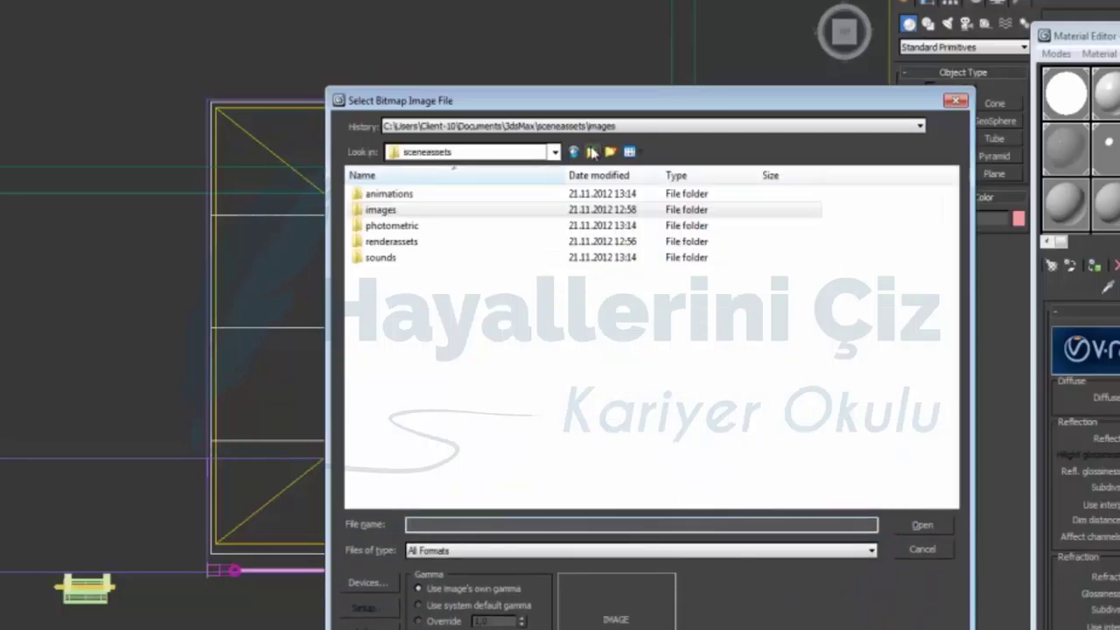
{"action": "left_click", "coordinate": [528, 153]}
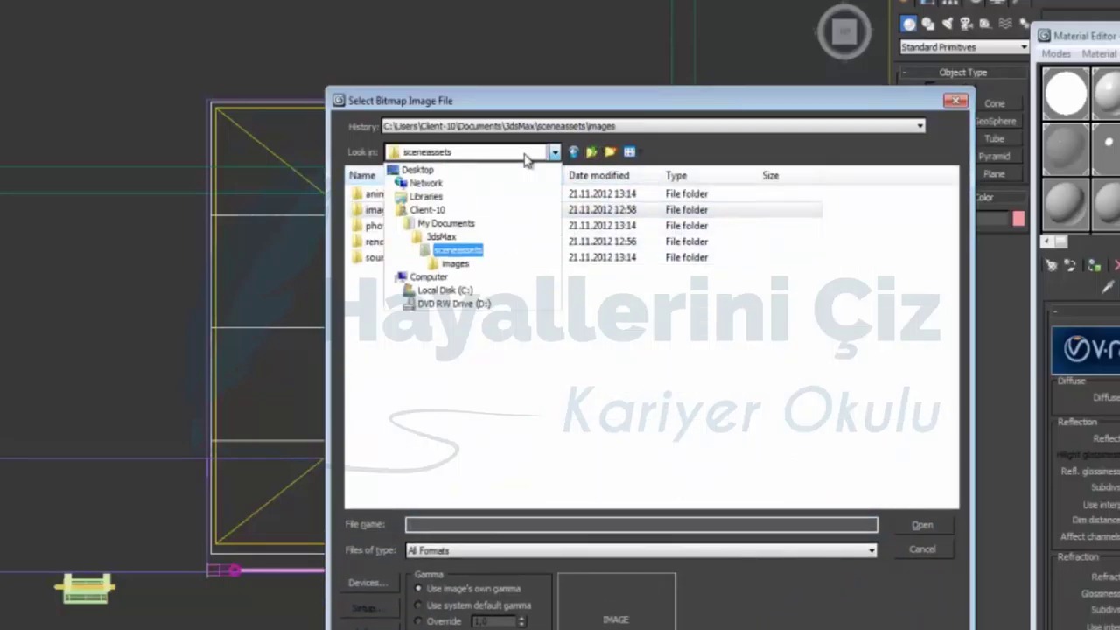
{"action": "left_click", "coordinate": [426, 182]}
{"action": "double_click", "coordinate": [773, 215]}
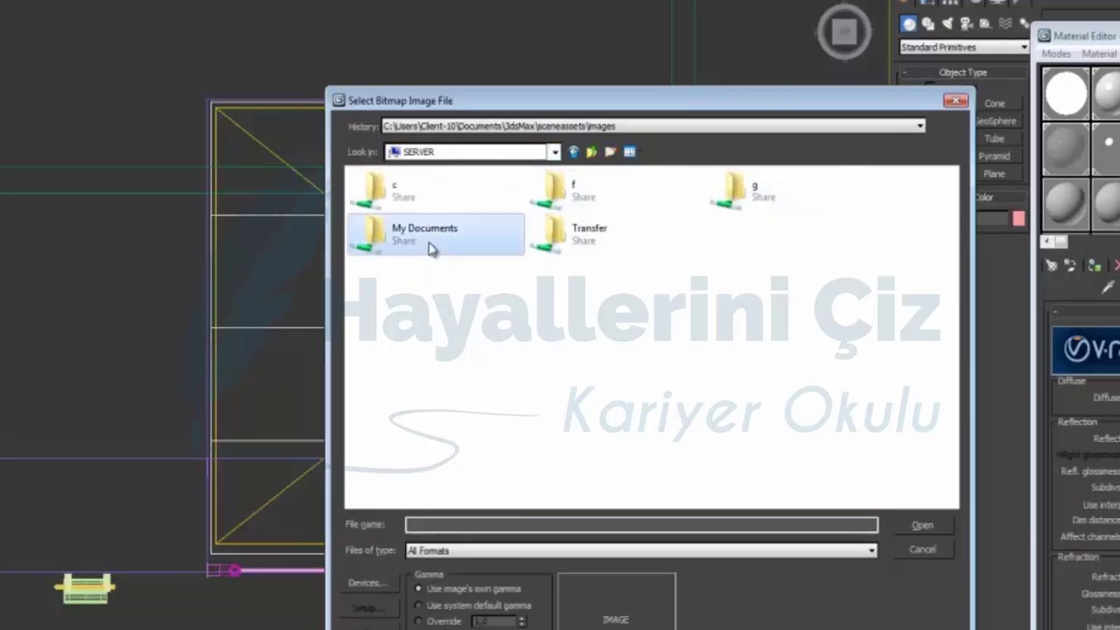
{"action": "left_click", "coordinate": [587, 193]}
{"action": "double_click", "coordinate": [586, 193]}
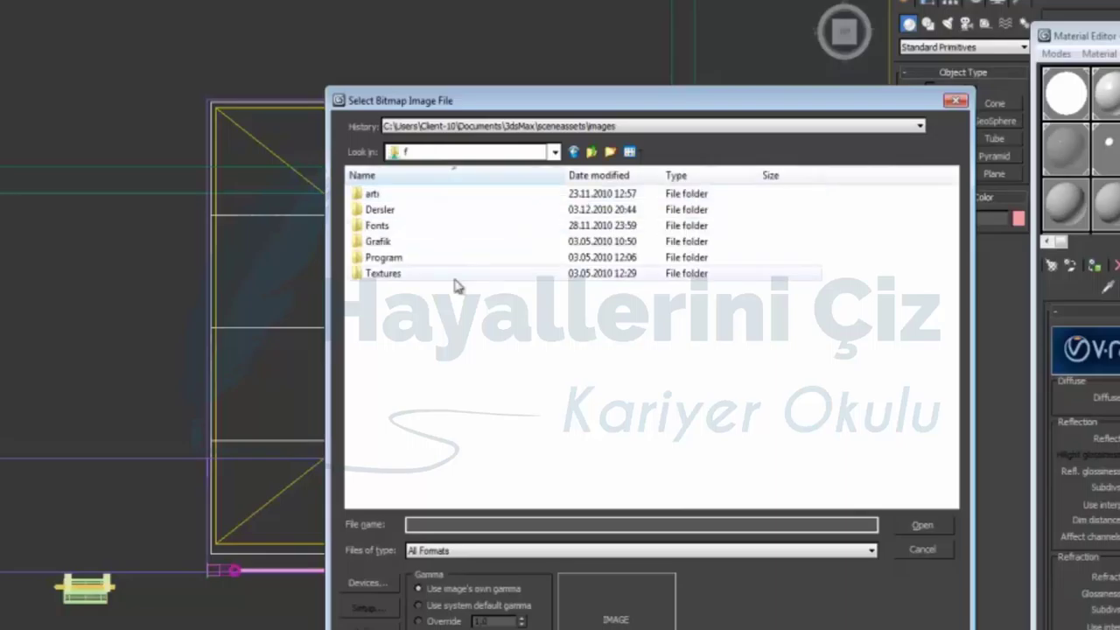
{"action": "double_click", "coordinate": [372, 277]}
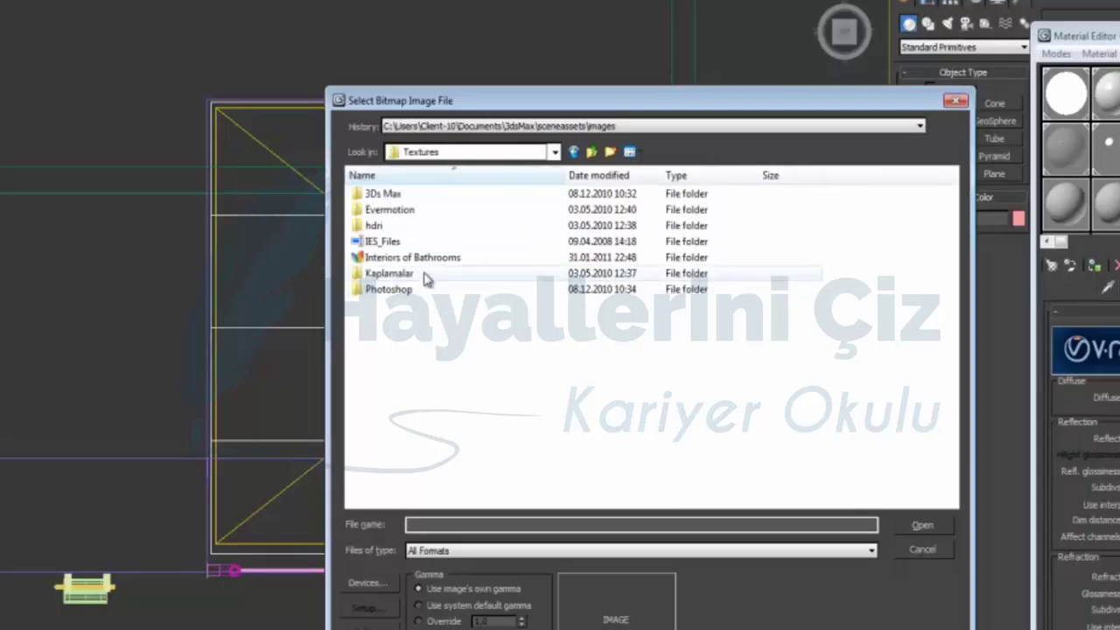
{"action": "double_click", "coordinate": [424, 276]}
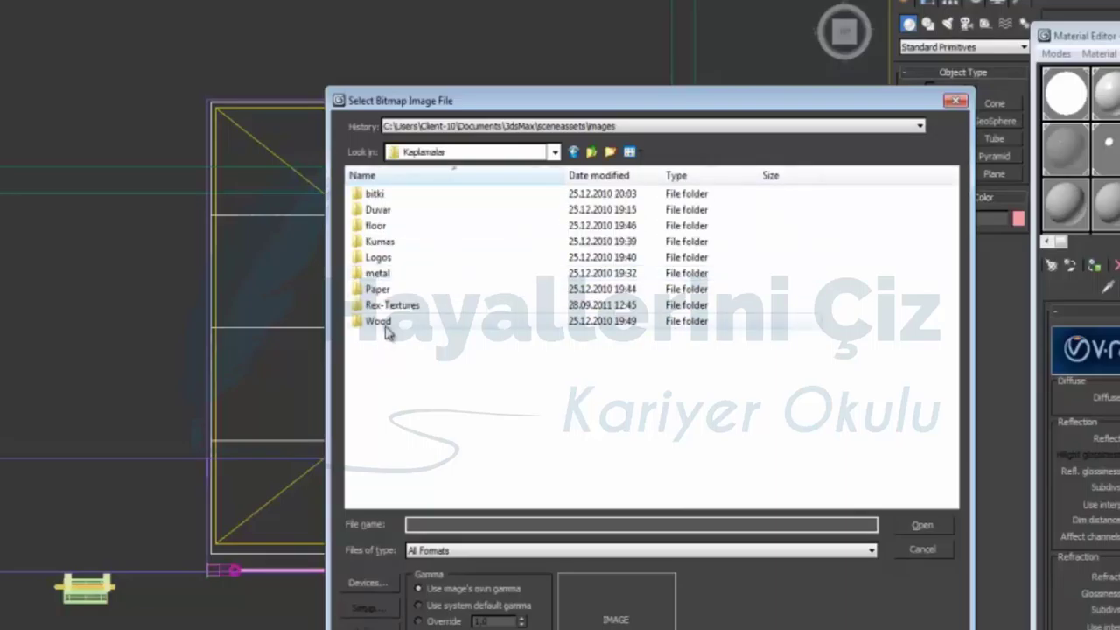
{"action": "double_click", "coordinate": [383, 321]}
{"action": "left_click", "coordinate": [629, 151]}
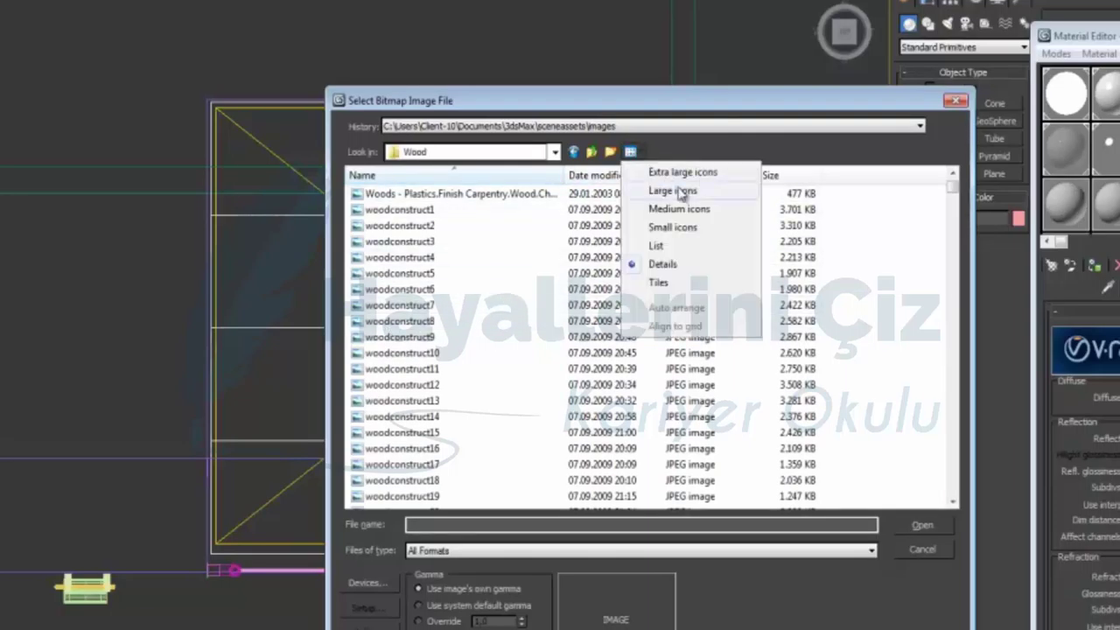
View the Wood textures as large thumbnails and look through the 70_Wood_Textures folder.
{"action": "left_click", "coordinate": [675, 190]}
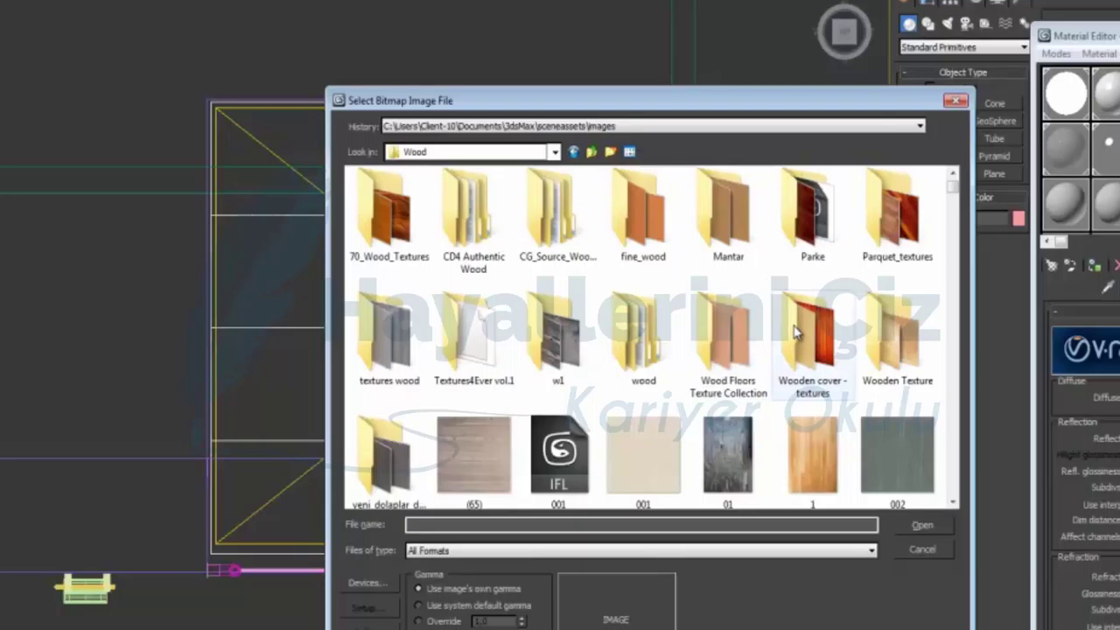
{"action": "scroll", "coordinate": [796, 333], "scroll_direction": "down", "scroll_amount": 5}
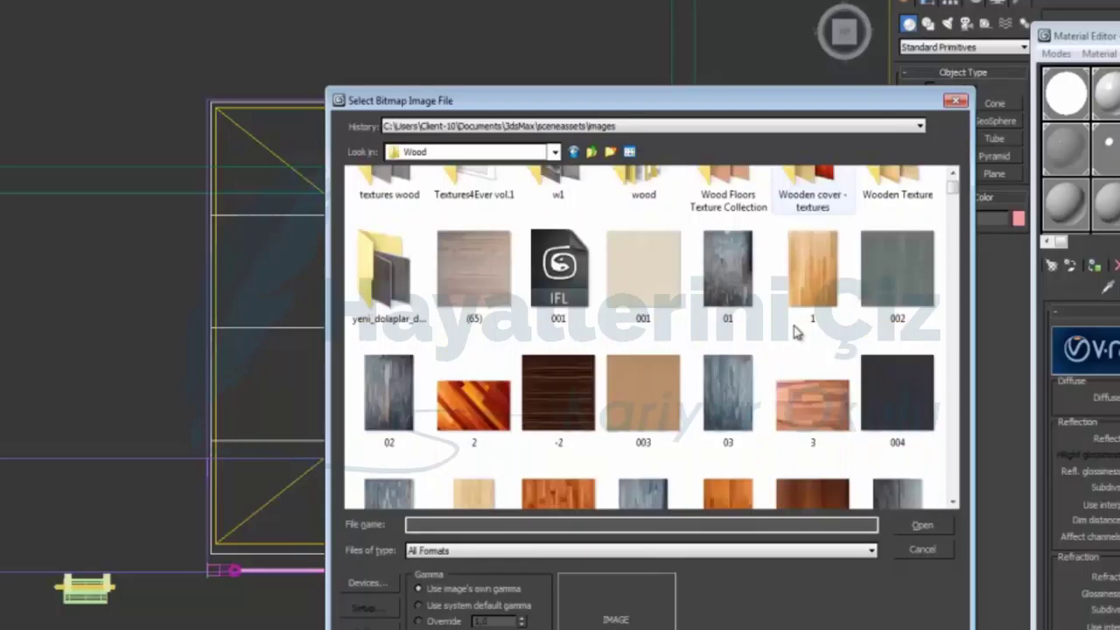
{"action": "scroll", "coordinate": [794, 331], "scroll_direction": "down", "scroll_amount": 5}
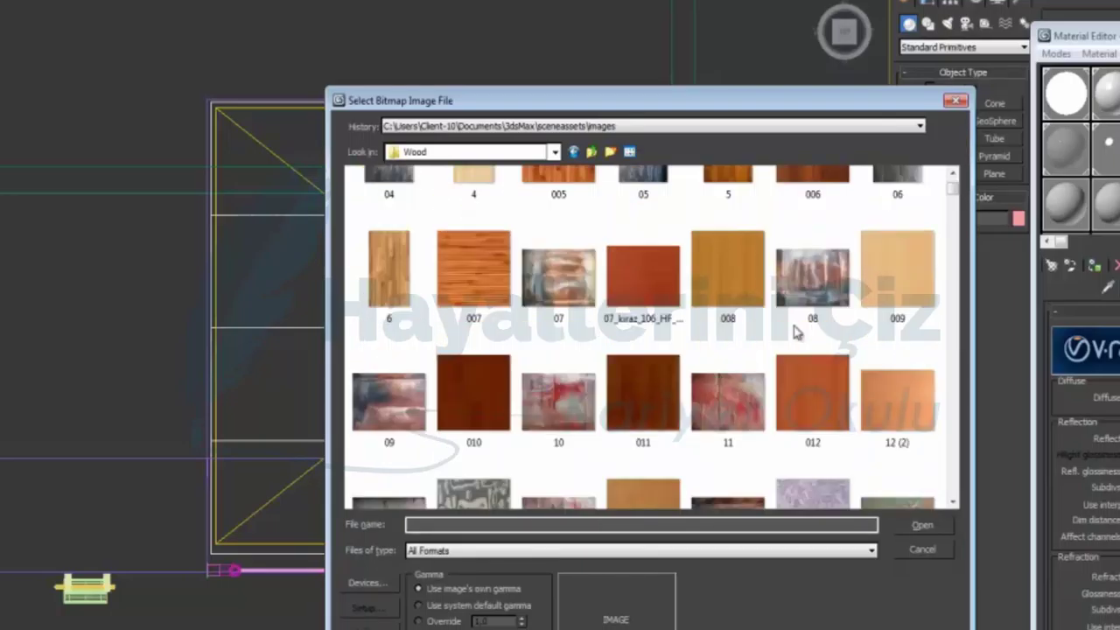
{"action": "scroll", "coordinate": [794, 331], "scroll_direction": "down", "scroll_amount": 3}
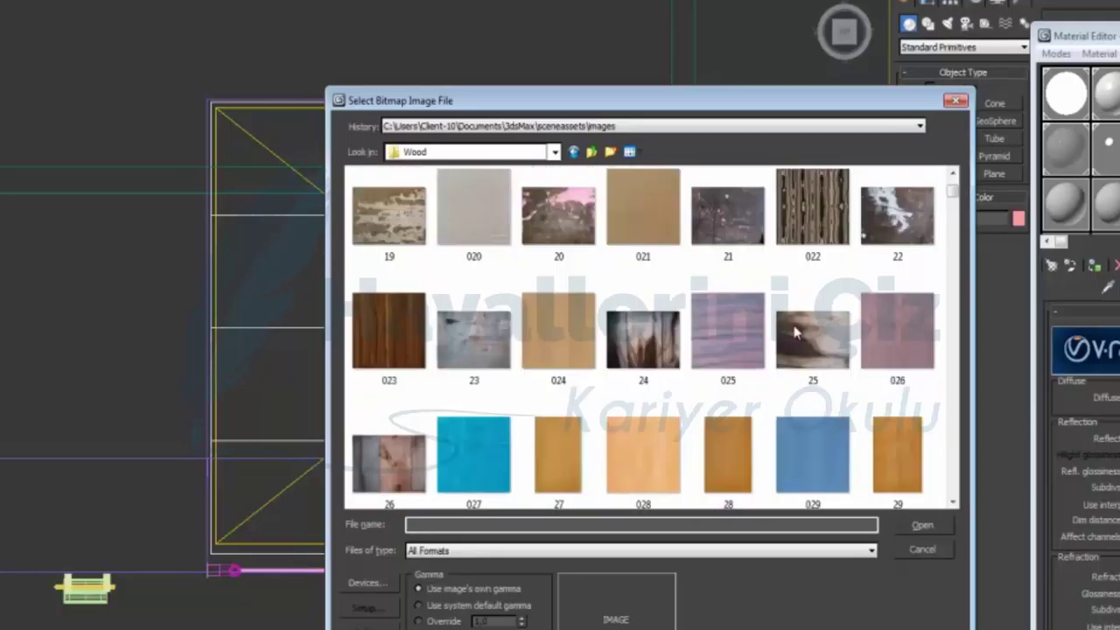
{"action": "scroll", "coordinate": [794, 330], "scroll_direction": "down", "scroll_amount": 3}
{"action": "scroll", "coordinate": [794, 331], "scroll_direction": "down", "scroll_amount": 3}
{"action": "scroll", "coordinate": [795, 331], "scroll_direction": "down", "scroll_amount": 7}
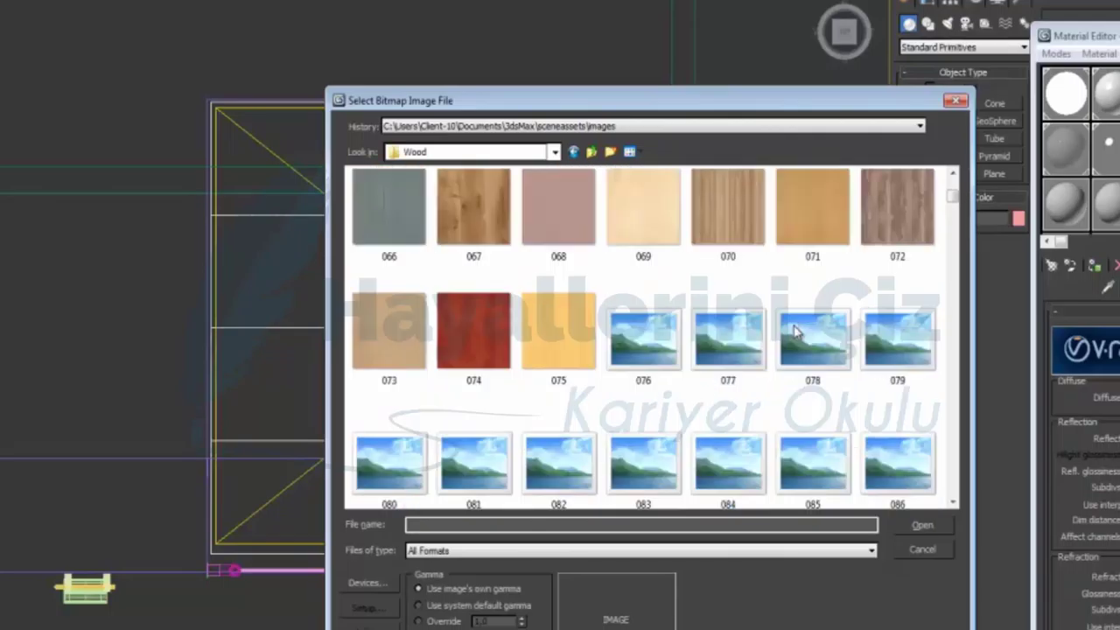
{"action": "scroll", "coordinate": [794, 331], "scroll_direction": "down", "scroll_amount": 2}
{"action": "scroll", "coordinate": [796, 329], "scroll_direction": "up", "scroll_amount": 15}
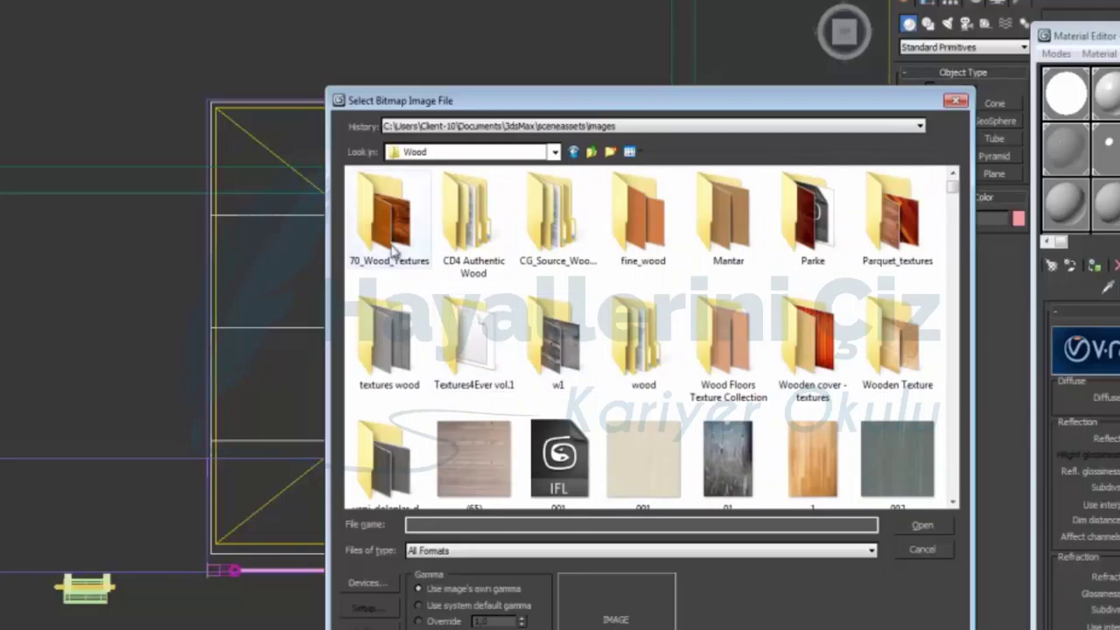
{"action": "double_click", "coordinate": [398, 248]}
{"action": "left_click", "coordinate": [630, 152]}
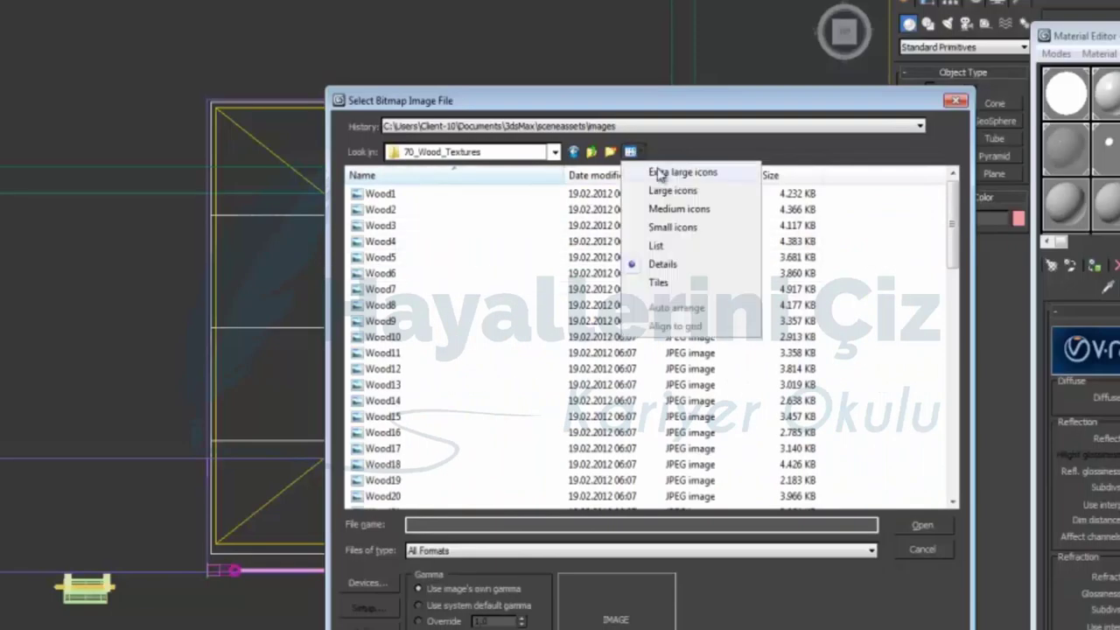
{"action": "left_click", "coordinate": [671, 190]}
{"action": "scroll", "coordinate": [819, 379], "scroll_direction": "down", "scroll_amount": 4}
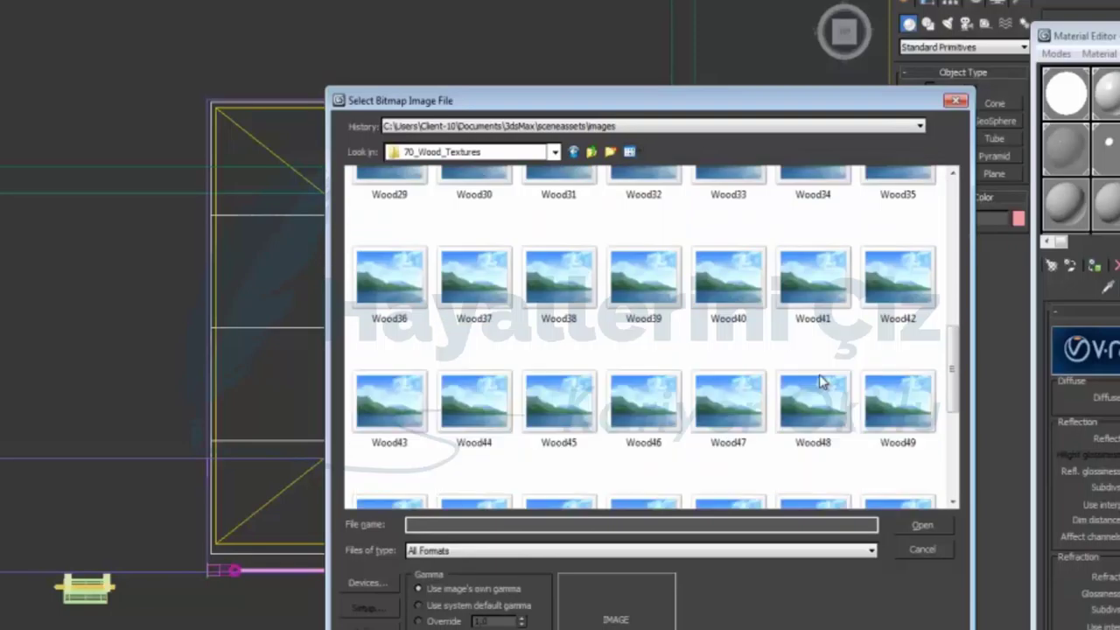
{"action": "scroll", "coordinate": [820, 380], "scroll_direction": "down", "scroll_amount": 3}
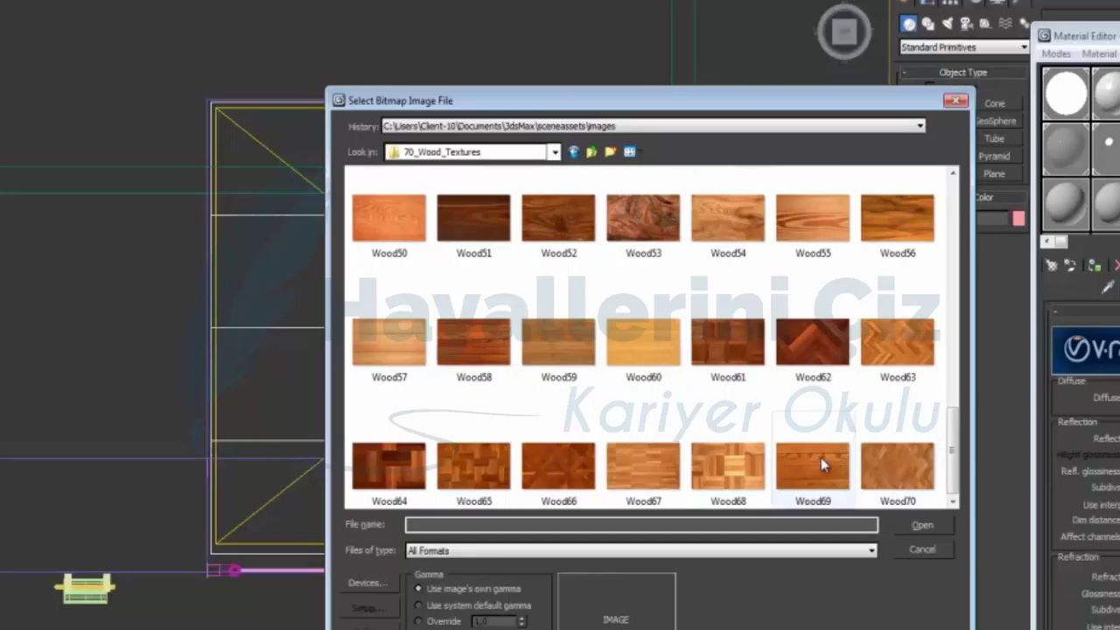
Return to the Wood folder and open the Parke folder as large thumbnails.
{"action": "left_click", "coordinate": [592, 151]}
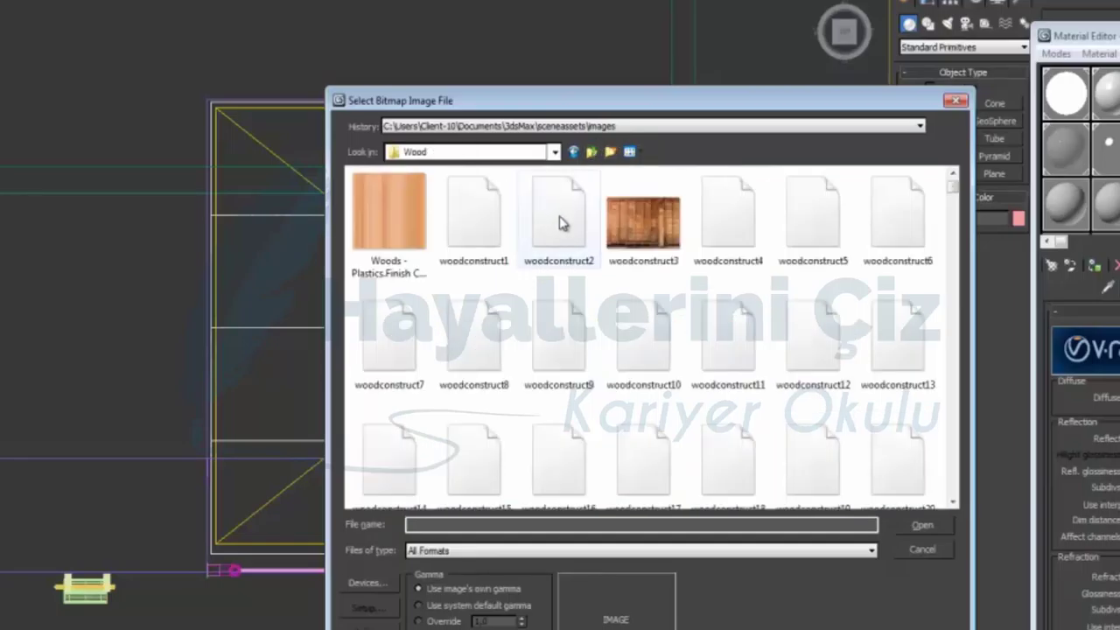
{"action": "scroll", "coordinate": [570, 318], "scroll_direction": "down", "scroll_amount": 5}
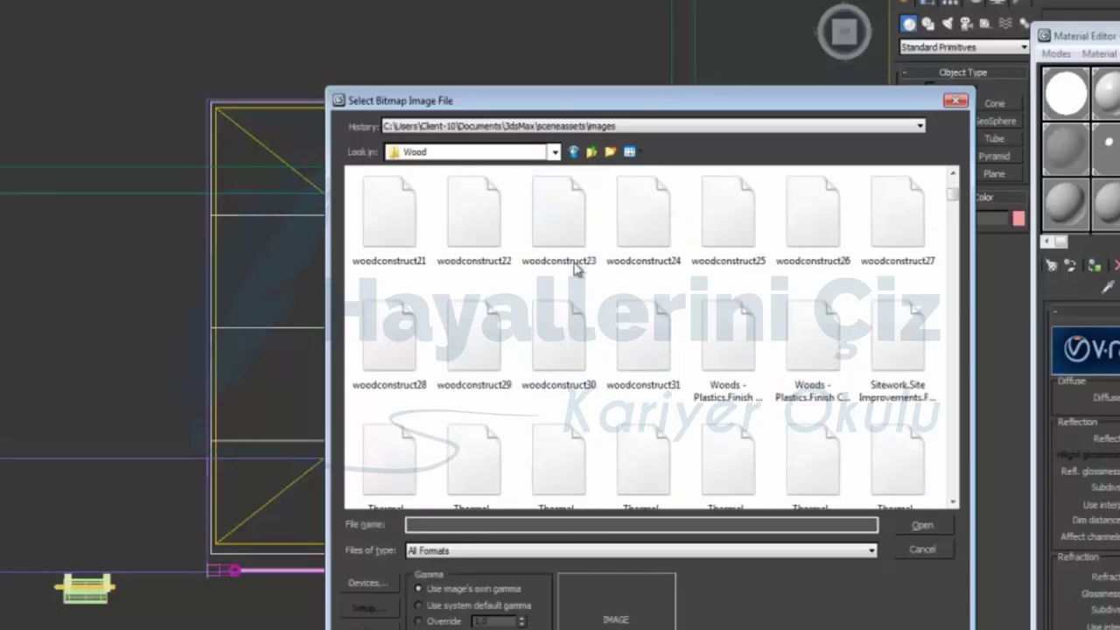
{"action": "scroll", "coordinate": [575, 268], "scroll_direction": "up", "scroll_amount": 5}
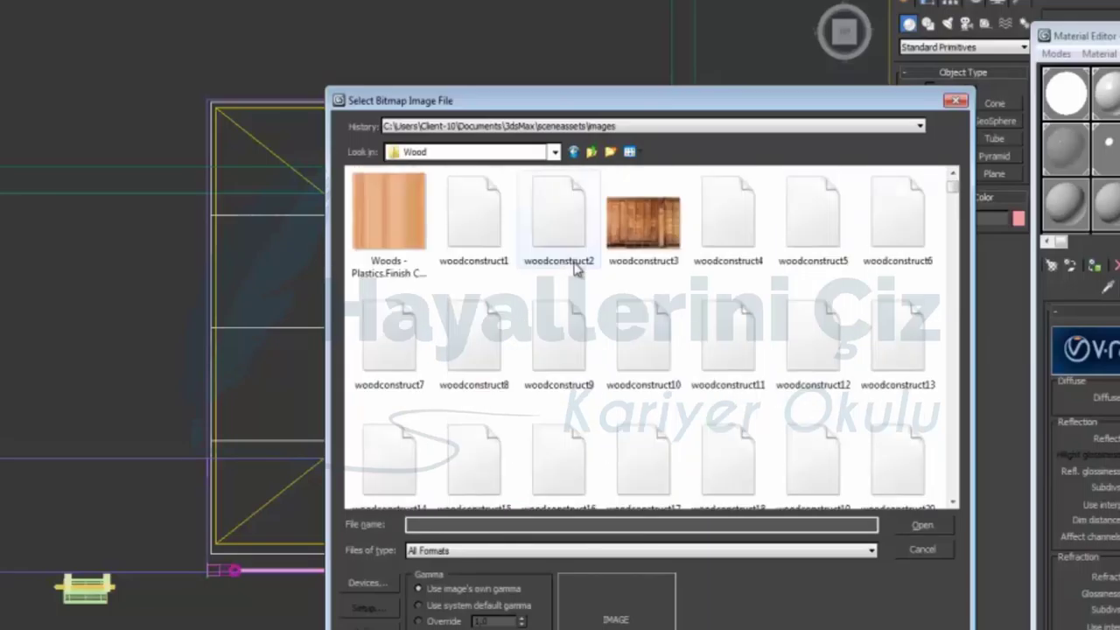
{"action": "left_click", "coordinate": [591, 152]}
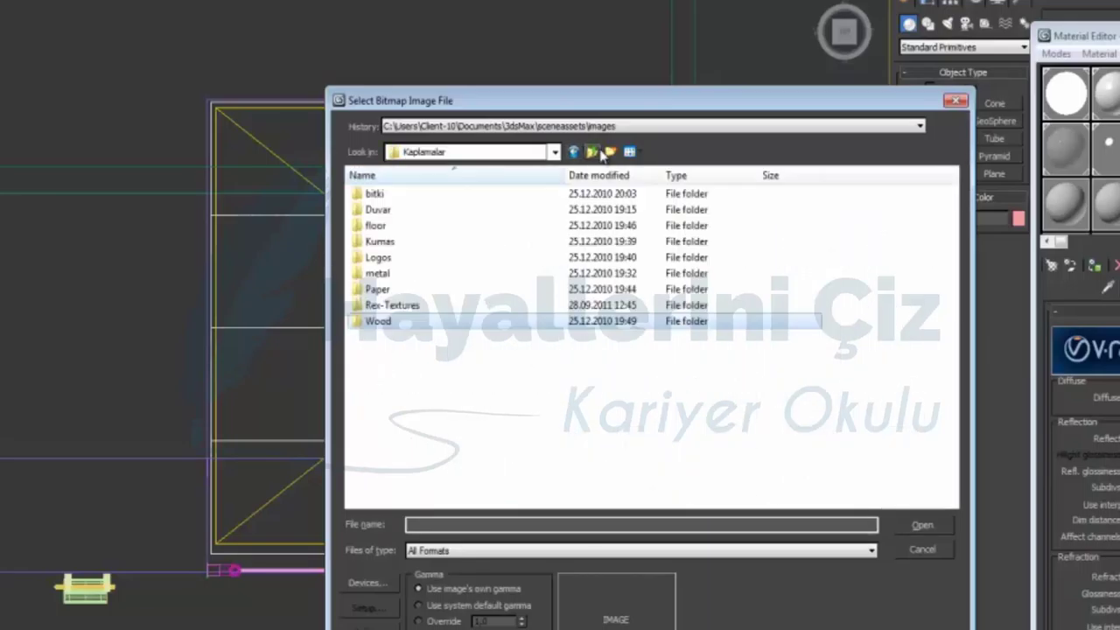
{"action": "double_click", "coordinate": [471, 323]}
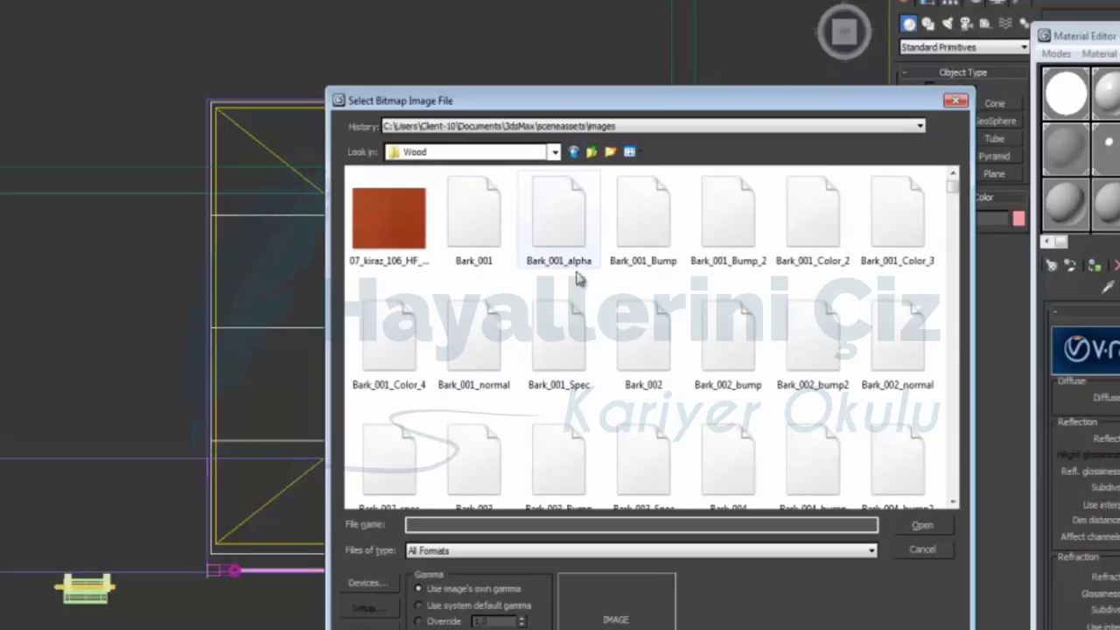
{"action": "left_click", "coordinate": [564, 217]}
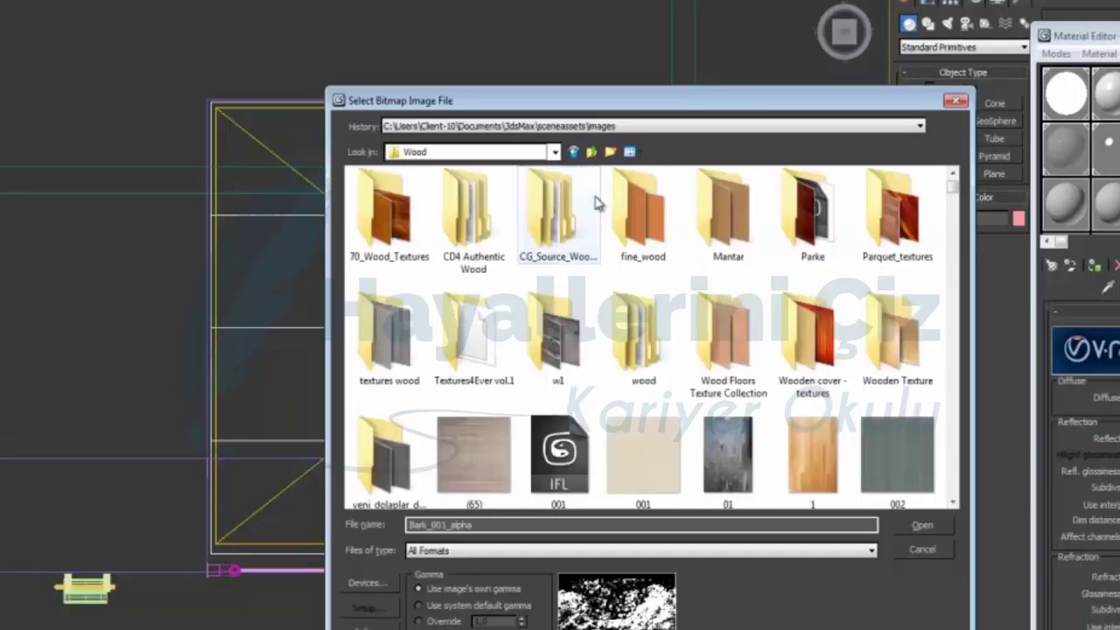
{"action": "double_click", "coordinate": [806, 234]}
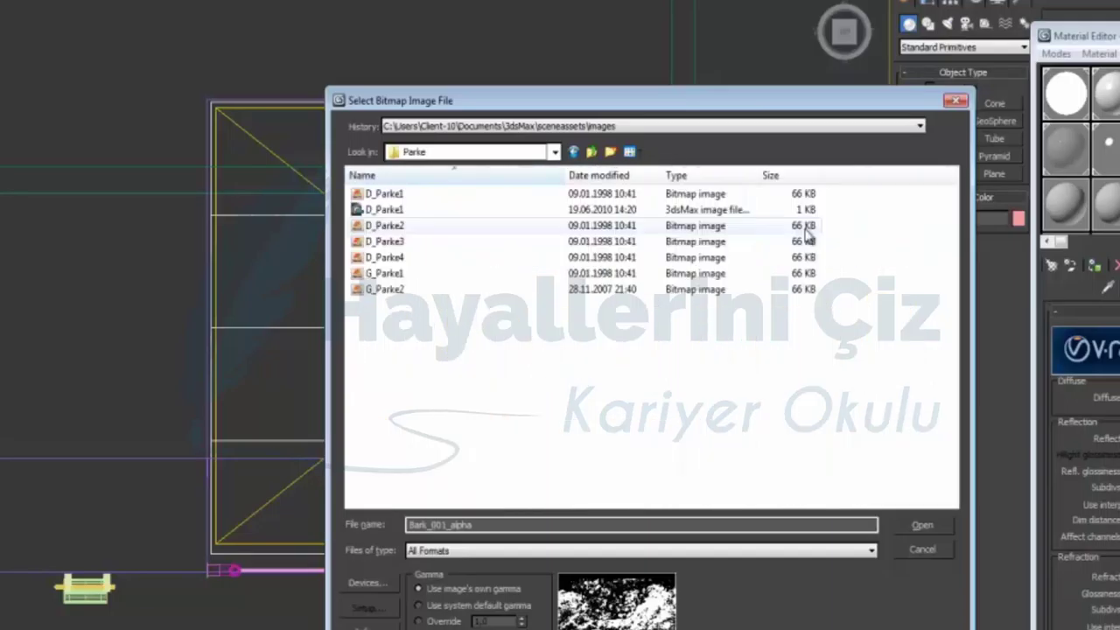
{"action": "right_click", "coordinate": [576, 368]}
{"action": "mouse_move", "coordinate": [667, 402]}
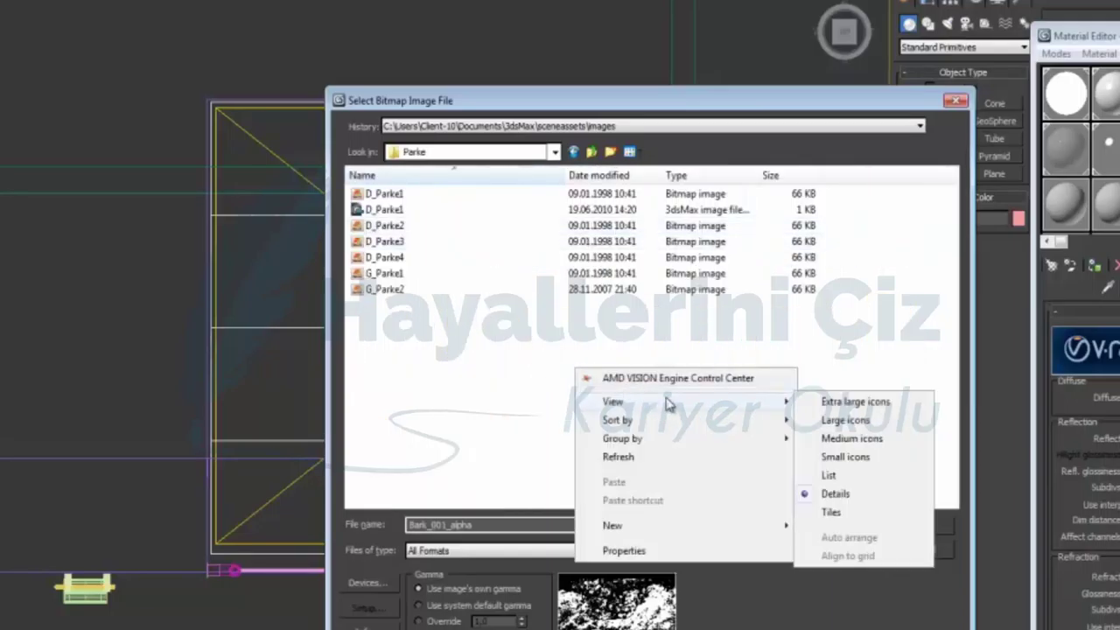
{"action": "left_click", "coordinate": [842, 420]}
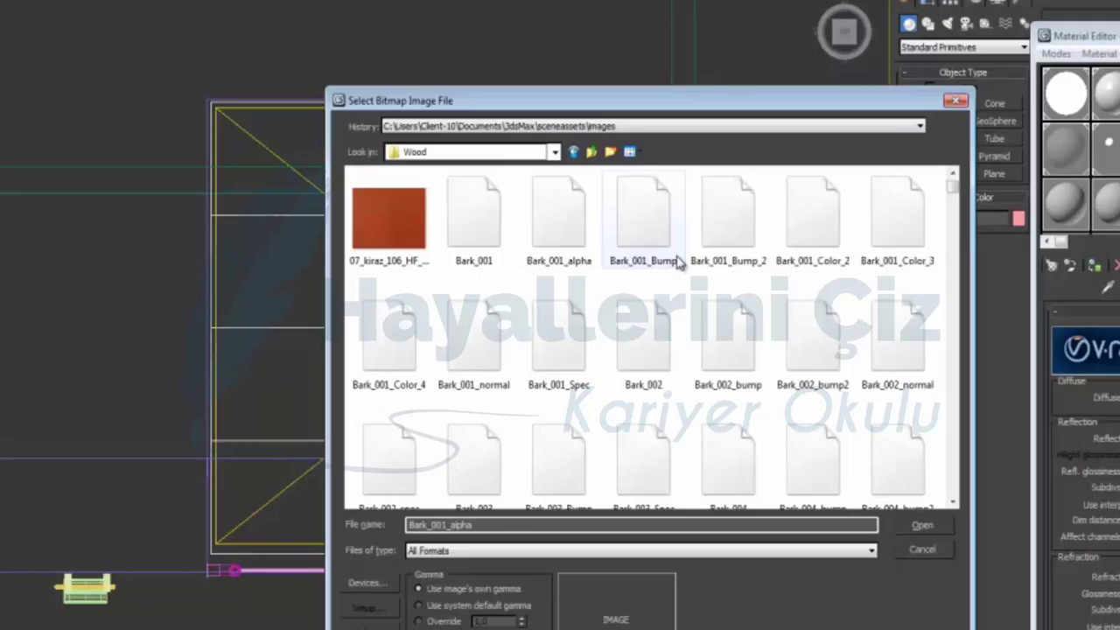
{"action": "scroll", "coordinate": [675, 258], "scroll_direction": "down", "scroll_amount": 10}
{"action": "scroll", "coordinate": [675, 252], "scroll_direction": "up", "scroll_amount": 10}
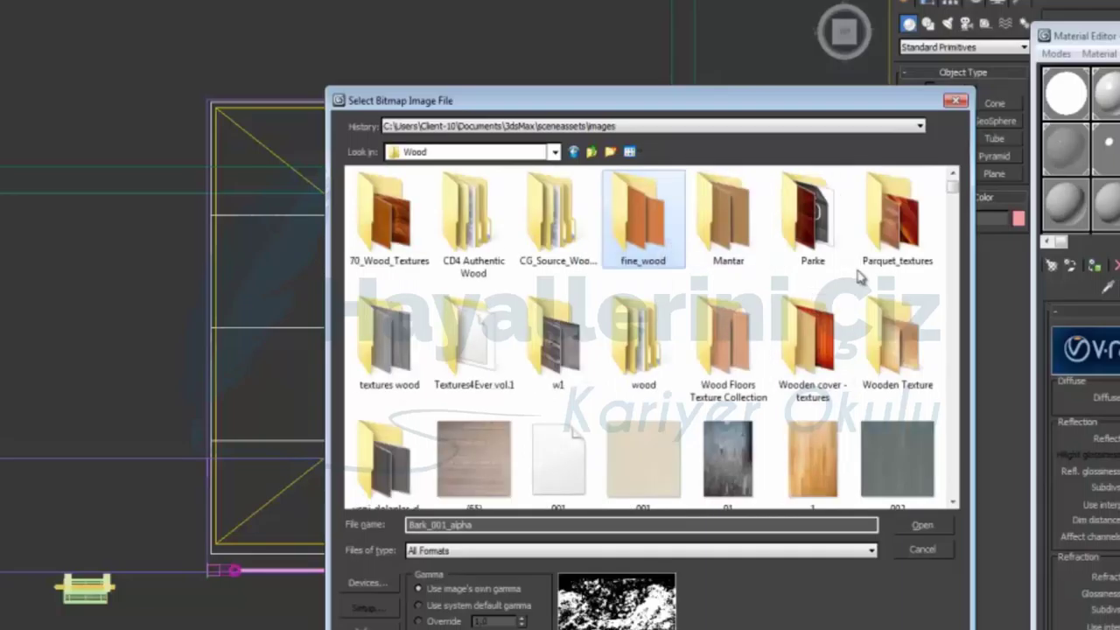
Open Parquet_textures as large thumbnails and load parquet texture 5 as the diffuse bitmap.
{"action": "double_click", "coordinate": [906, 252]}
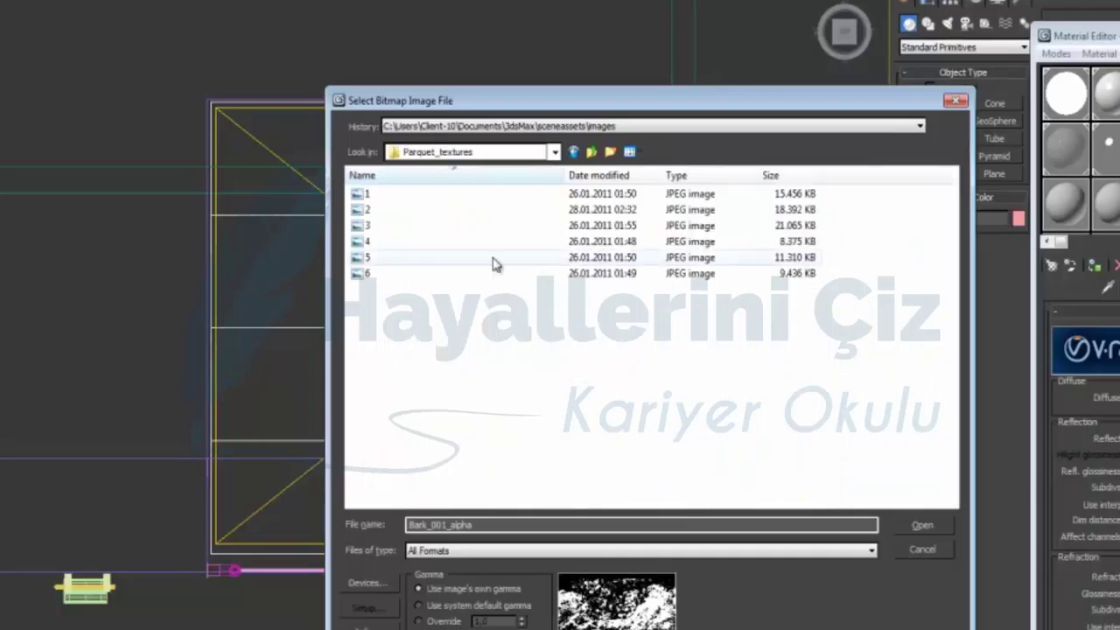
{"action": "right_click", "coordinate": [484, 348]}
{"action": "mouse_move", "coordinate": [549, 388]}
{"action": "left_click", "coordinate": [798, 408]}
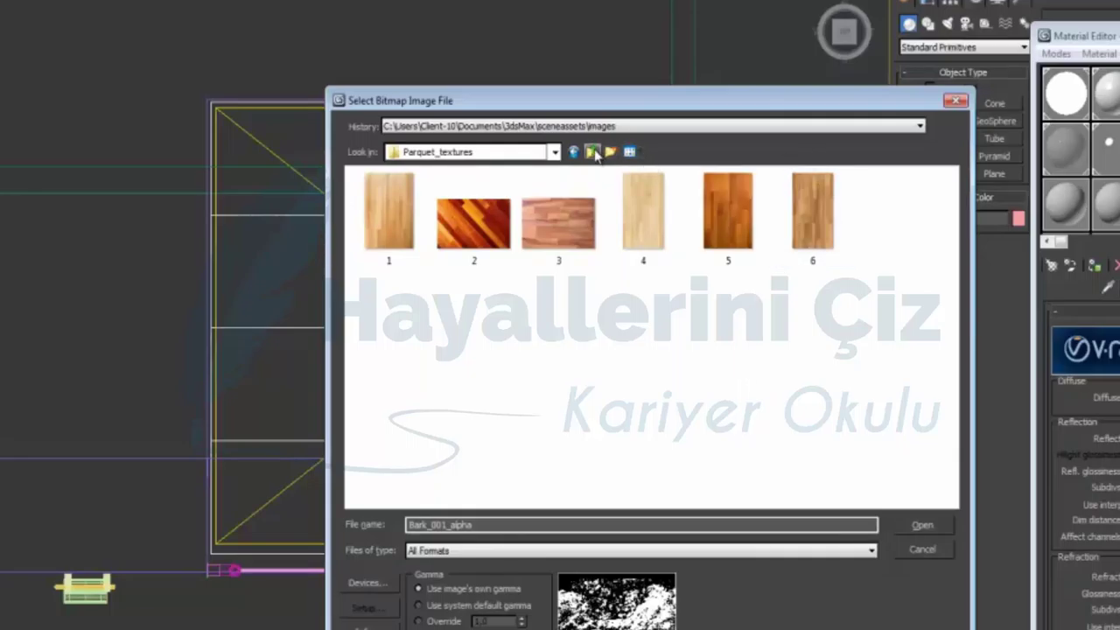
{"action": "left_click", "coordinate": [737, 243]}
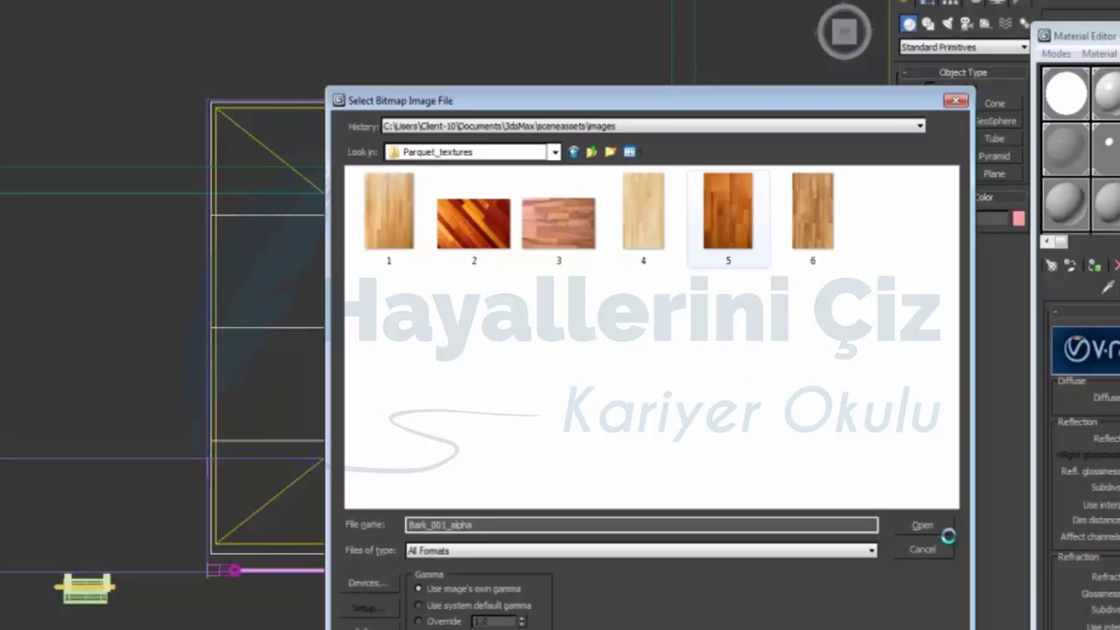
{"action": "left_click", "coordinate": [922, 526]}
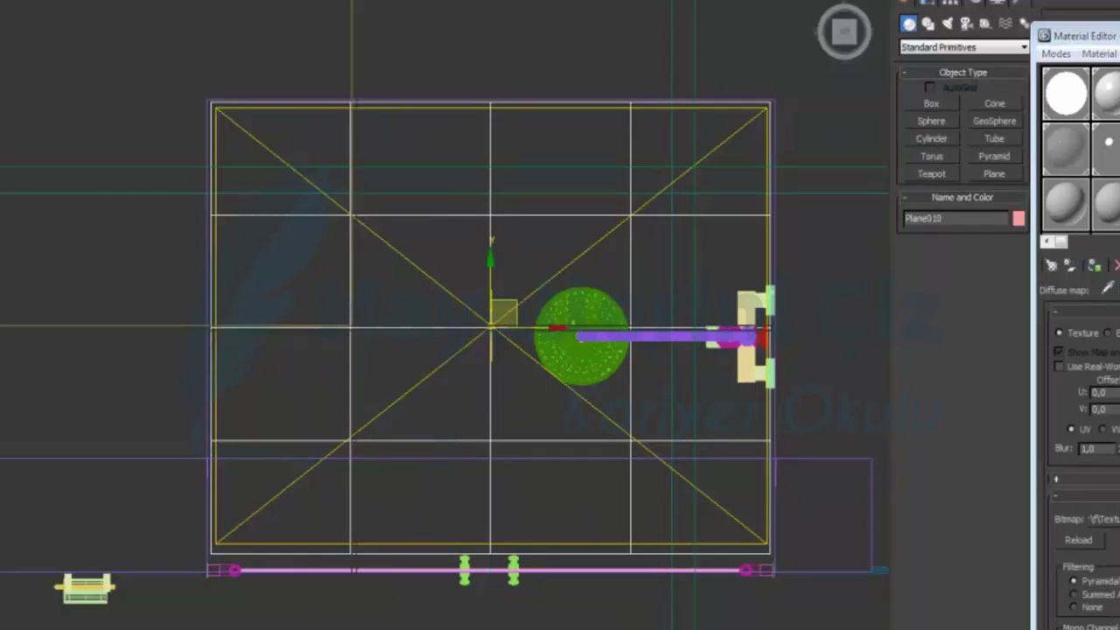
Raise the floor plane slightly along Y in the maximized Front view.
{"action": "key", "text": "alt+w"}
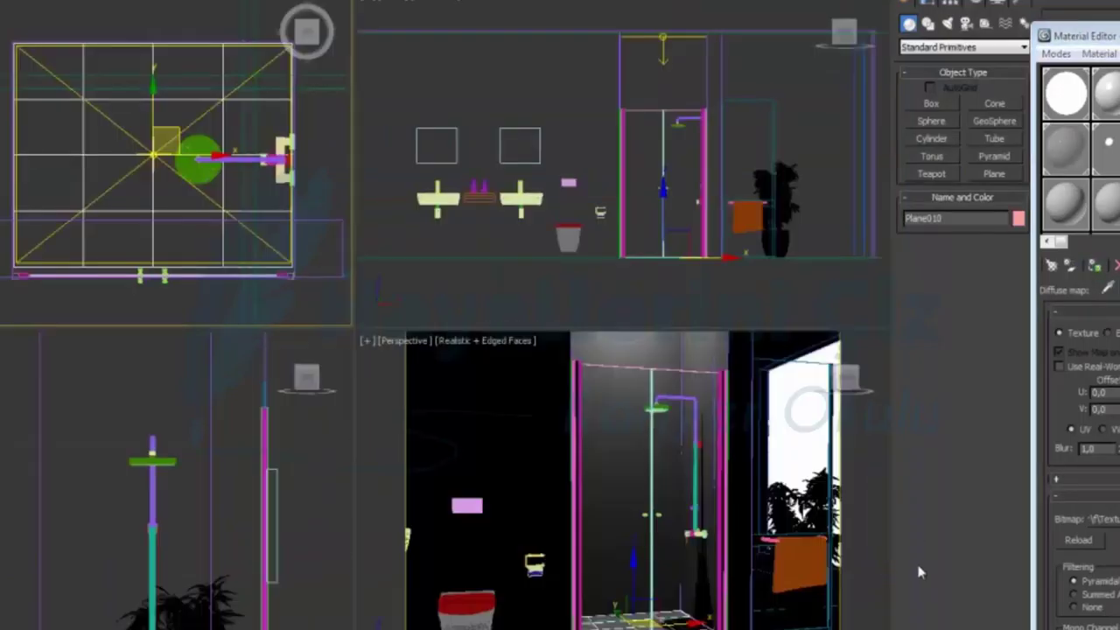
{"action": "right_click", "coordinate": [720, 256]}
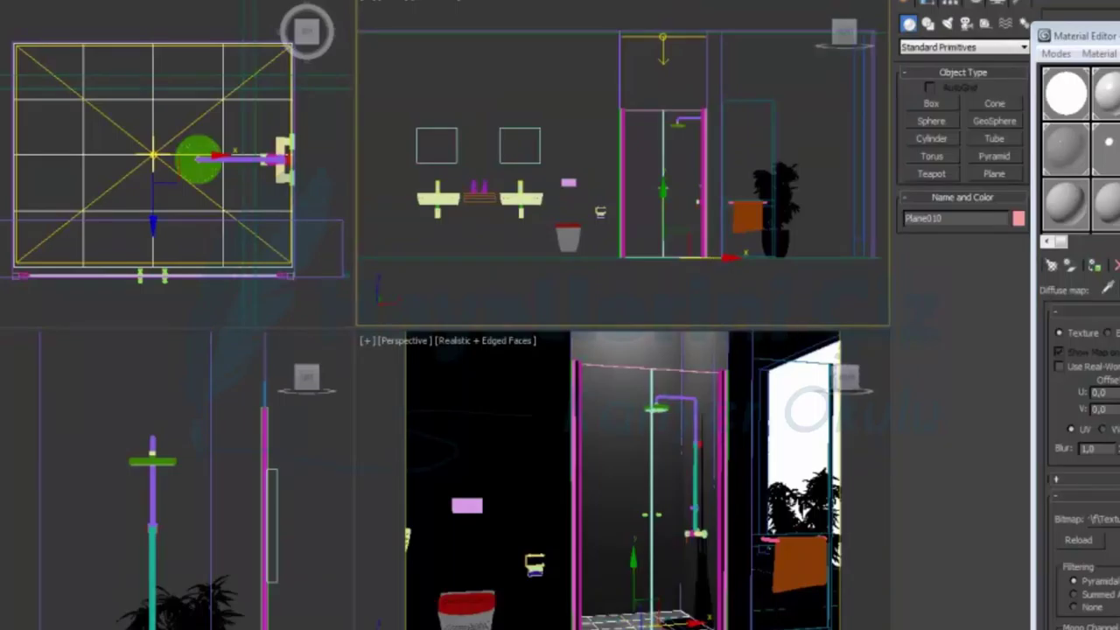
{"action": "key", "text": "alt+w"}
{"action": "middle_click_drag", "start_coordinate": [630, 610], "coordinate": [663, 551]}
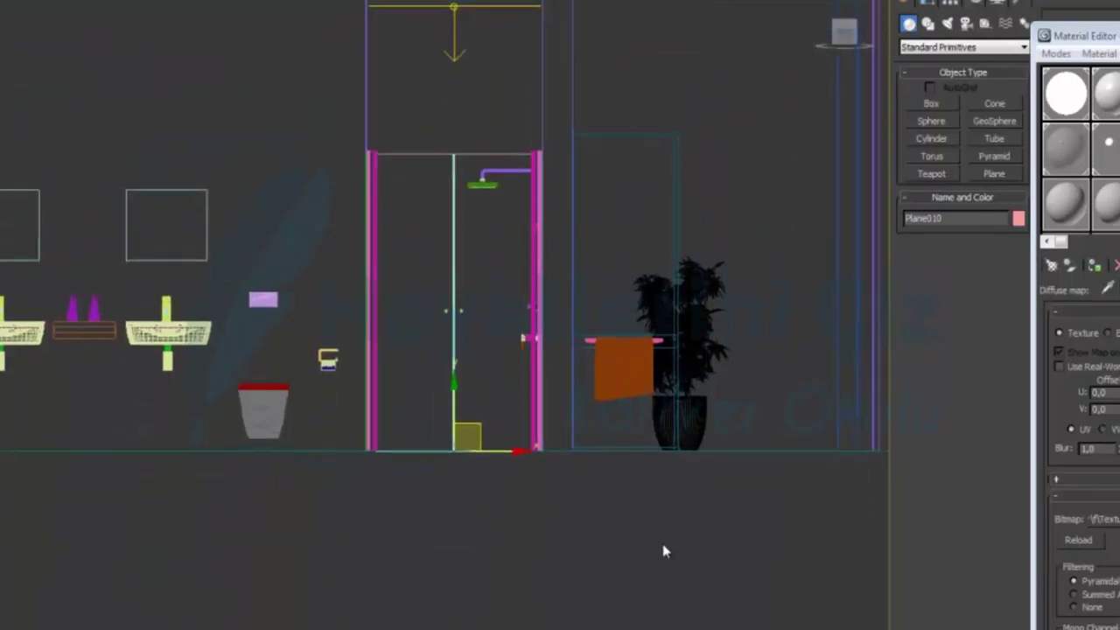
{"action": "scroll", "coordinate": [663, 551], "scroll_direction": "up", "scroll_amount": 5}
{"action": "middle_click_drag", "start_coordinate": [799, 615], "coordinate": [710, 535]}
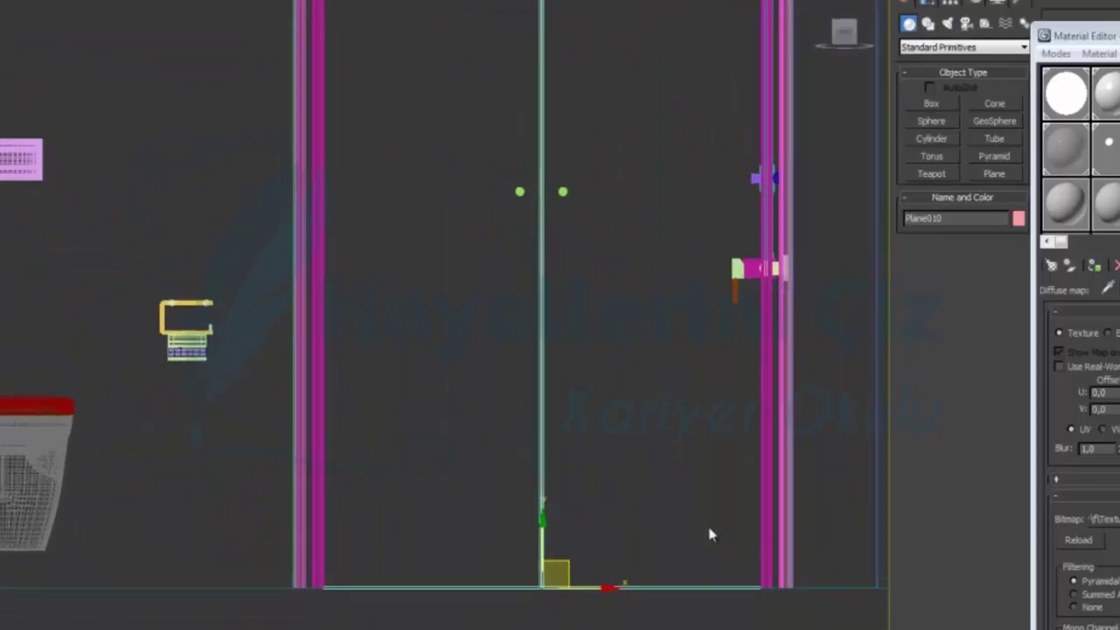
{"action": "left_click_drag", "start_coordinate": [544, 532], "coordinate": [544, 527]}
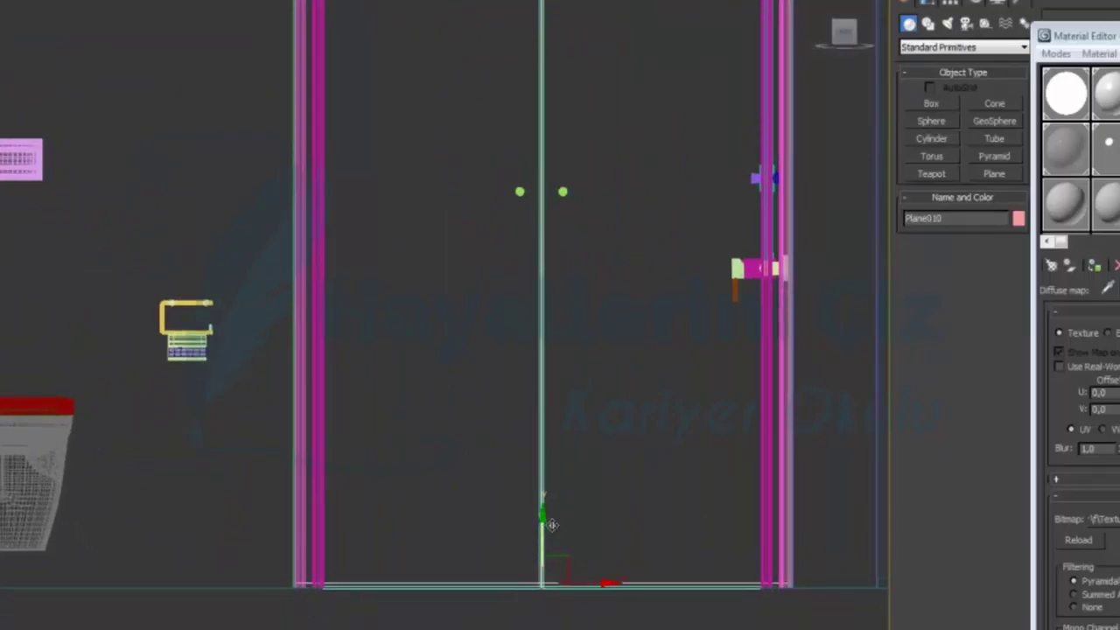
Maximize the Perspective view and go back to the parent VRayMtl.
{"action": "key", "text": "alt+w"}
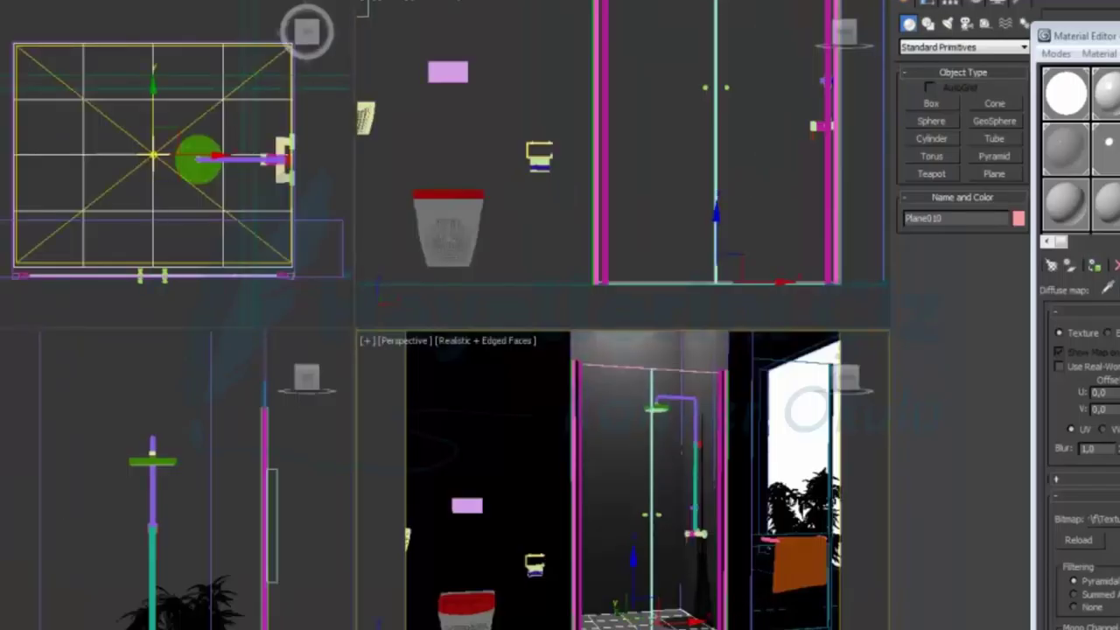
{"action": "key", "text": "alt+w"}
{"action": "key", "text": "Up"}
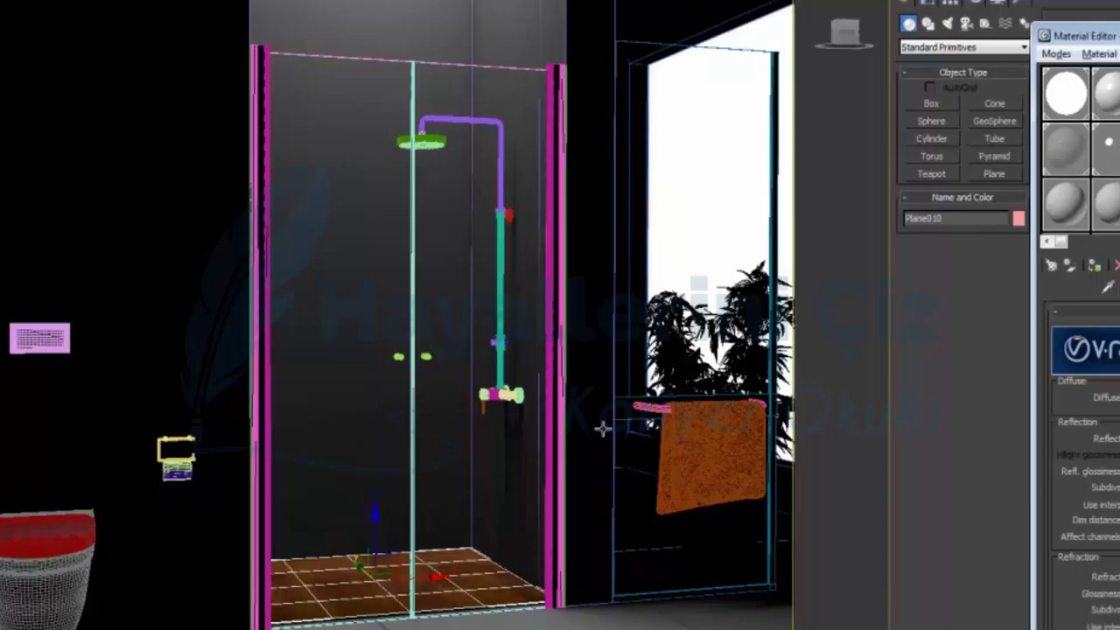
Orbit and zoom the Perspective view closer to the shower for the parquet test render.
{"action": "middle_click_drag", "start_coordinate": [529, 434], "coordinate": [530, 464], "text": "alt"}
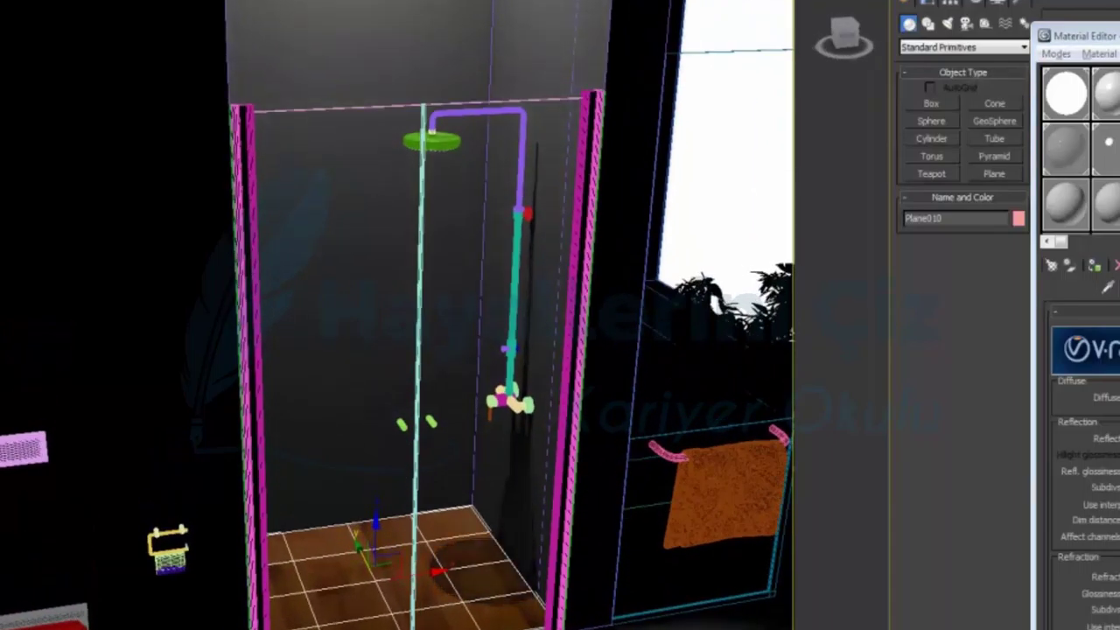
{"action": "scroll", "coordinate": [1083, 626], "scroll_direction": "down", "scroll_amount": 5}
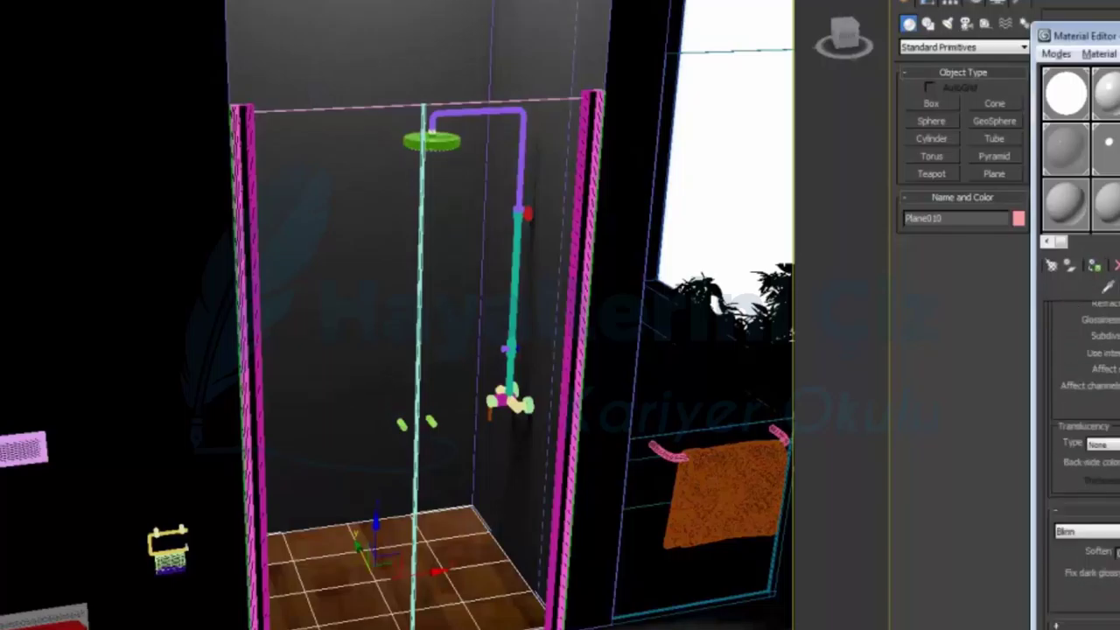
{"action": "scroll", "coordinate": [1083, 455], "scroll_direction": "up", "scroll_amount": 2}
{"action": "scroll", "coordinate": [1083, 455], "scroll_direction": "down", "scroll_amount": 4}
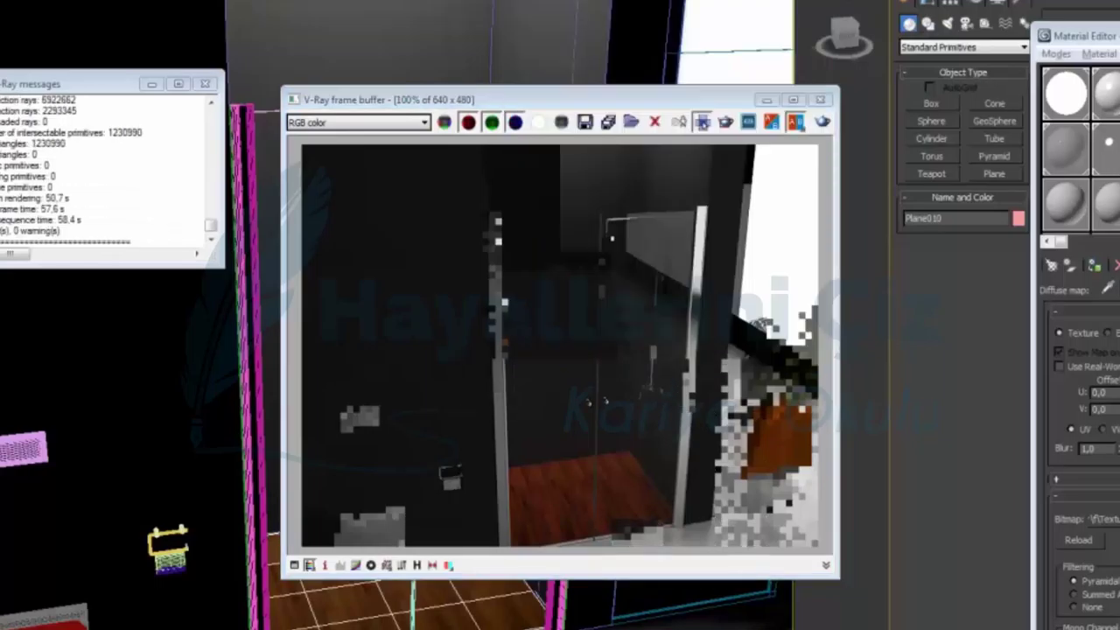
Set the VRayMtl colour to dark grey 25, 25, 25 and re-render in the frame buffer.
{"action": "scroll", "coordinate": [1083, 438], "scroll_direction": "down", "scroll_amount": 10}
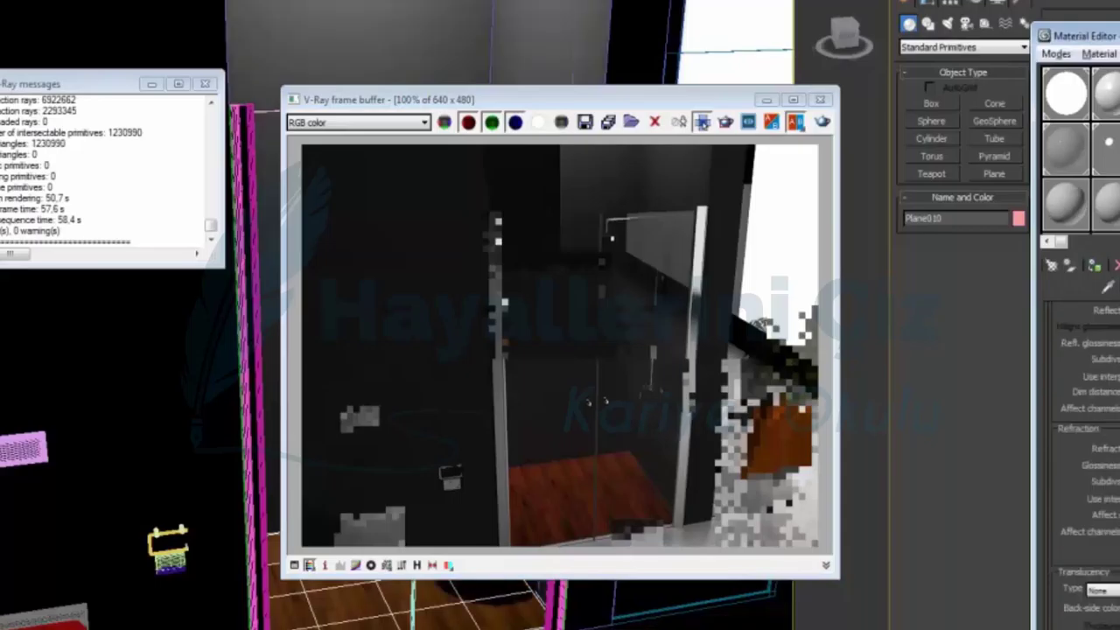
{"action": "scroll", "coordinate": [1083, 437], "scroll_direction": "up", "scroll_amount": 10}
{"action": "left_click", "coordinate": [1117, 398]}
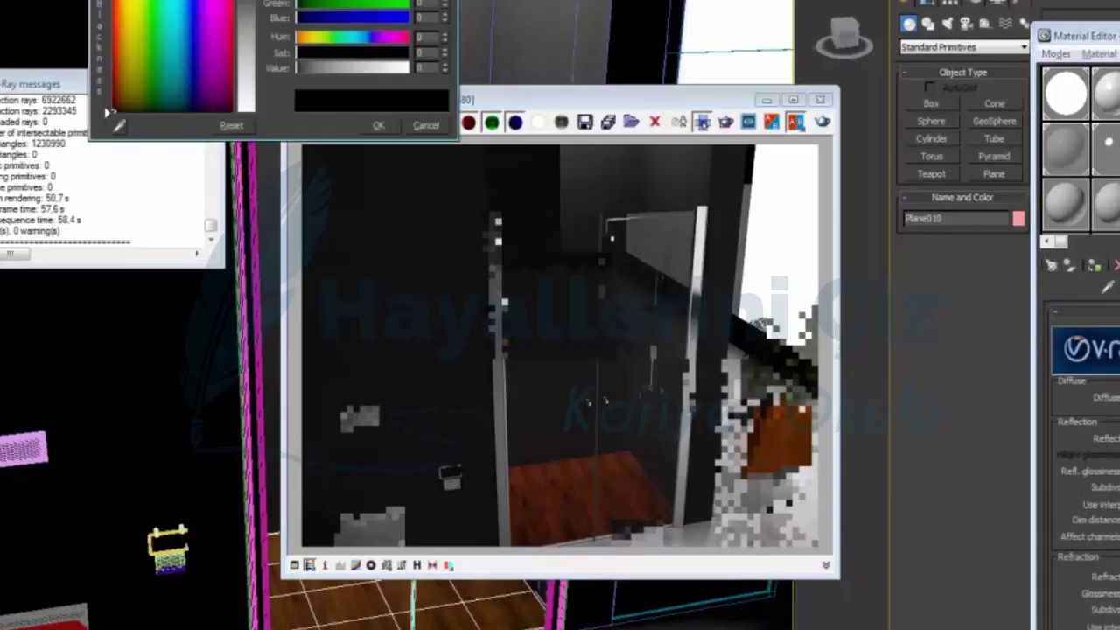
{"action": "type", "text": "25"}
{"action": "key", "text": "Tab"}
{"action": "type", "text": "25"}
{"action": "key", "text": "Tab"}
{"action": "type", "text": "25"}
{"action": "key", "text": "Return"}
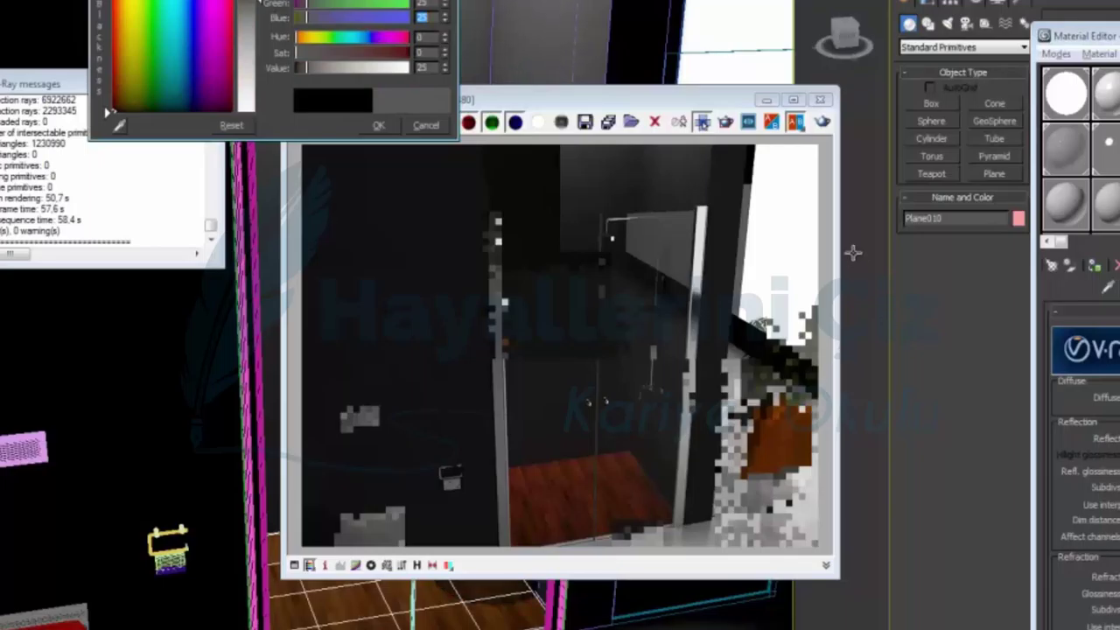
{"action": "left_click", "coordinate": [378, 125]}
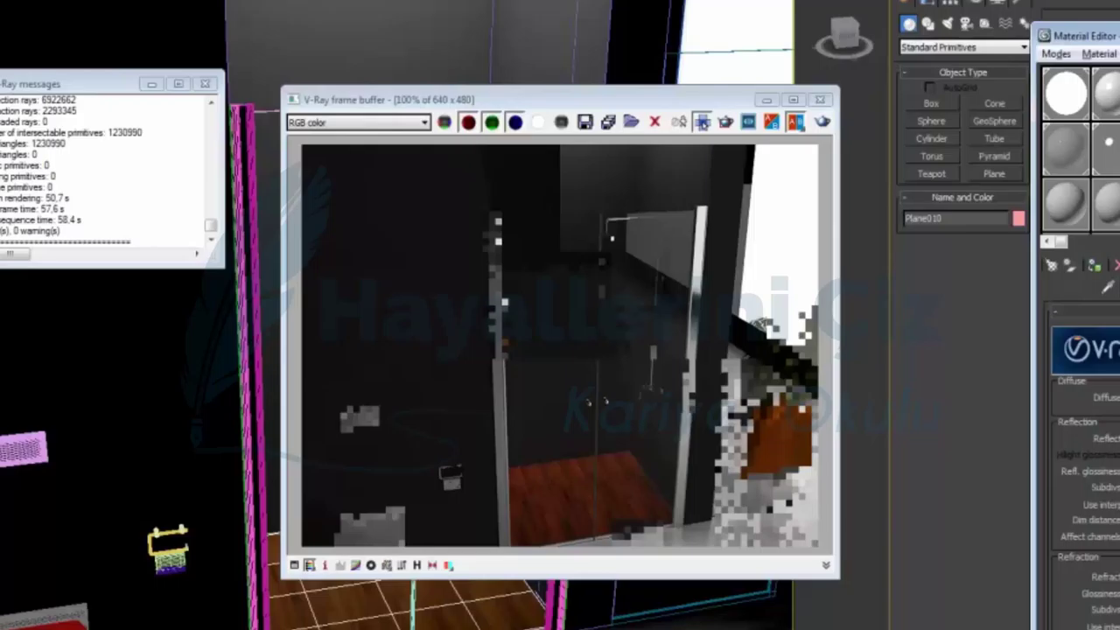
{"action": "left_click", "coordinate": [822, 122]}
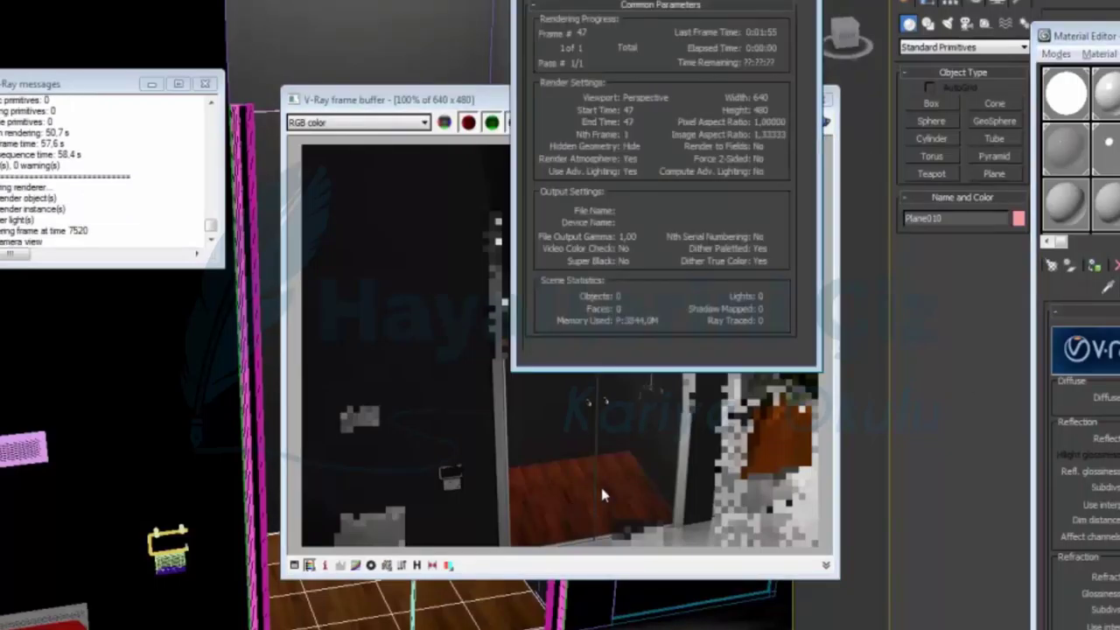
{"action": "left_click", "coordinate": [601, 495]}
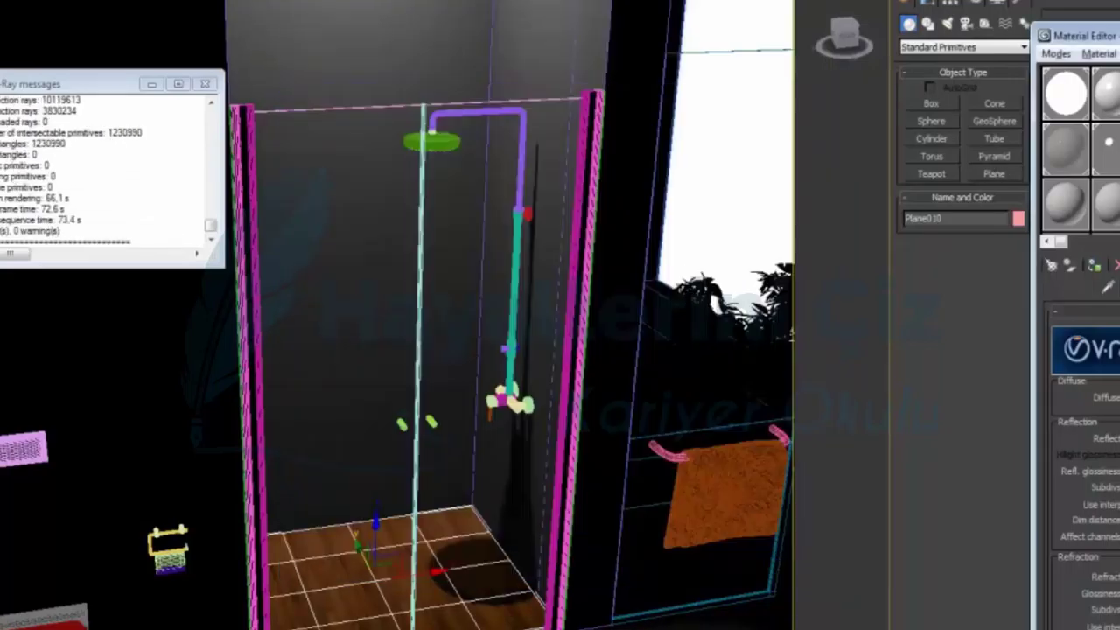
Lower the pale blue colour's Whiteness to near white and start a new render.
{"action": "scroll", "coordinate": [1084, 437], "scroll_direction": "down", "scroll_amount": 3}
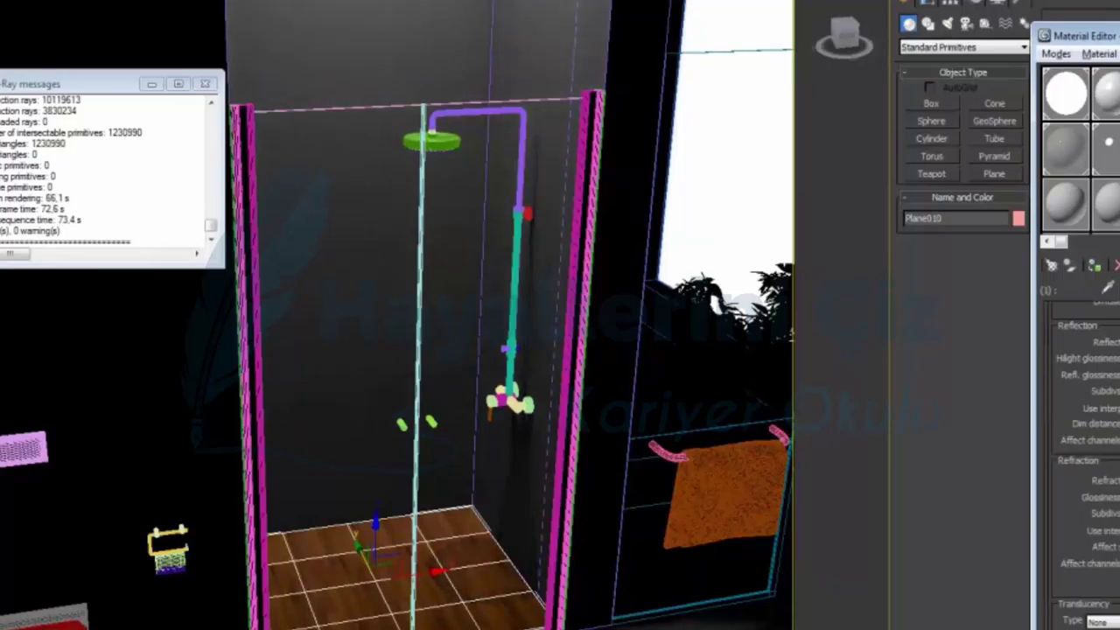
{"action": "left_click", "coordinate": [1115, 480]}
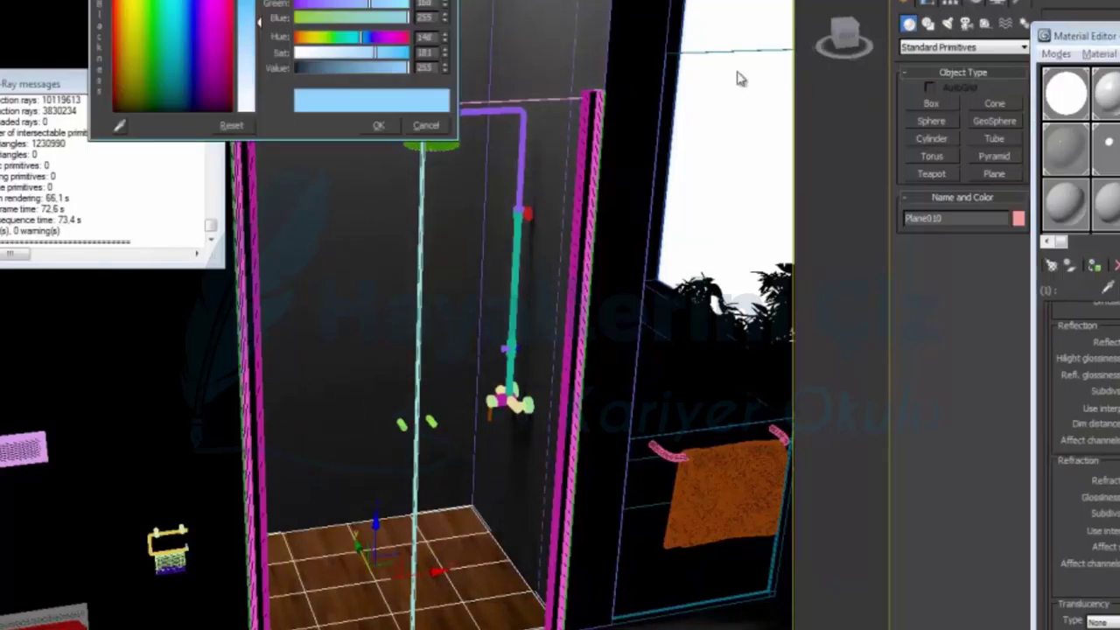
{"action": "left_click_drag", "start_coordinate": [257, 21], "coordinate": [258, 114]}
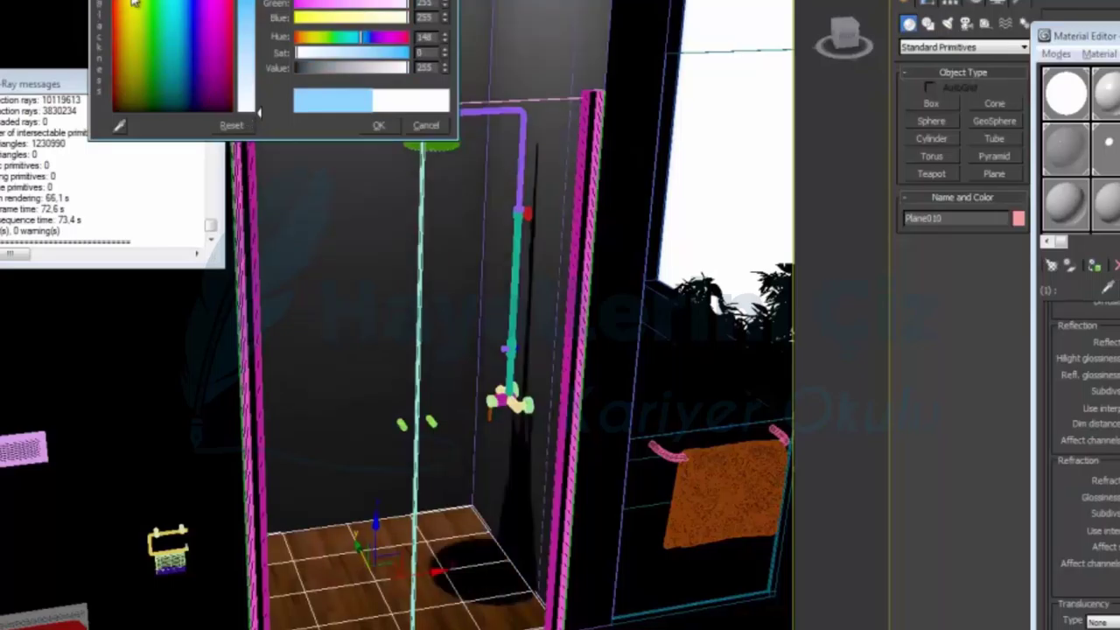
{"action": "left_click", "coordinate": [378, 125]}
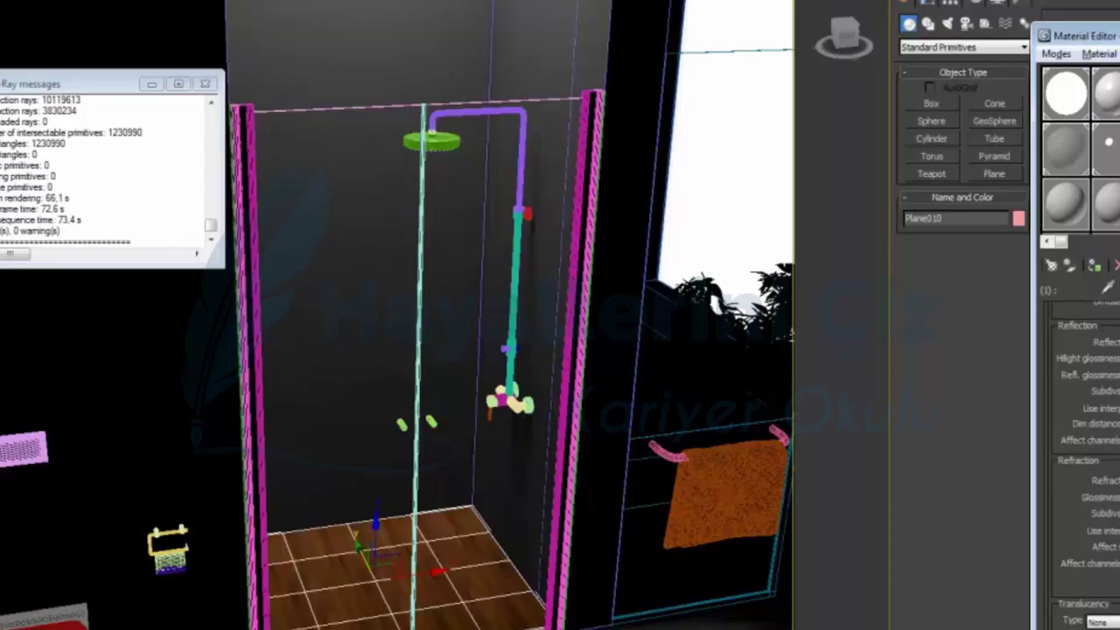
{"action": "key", "text": "shift+q"}
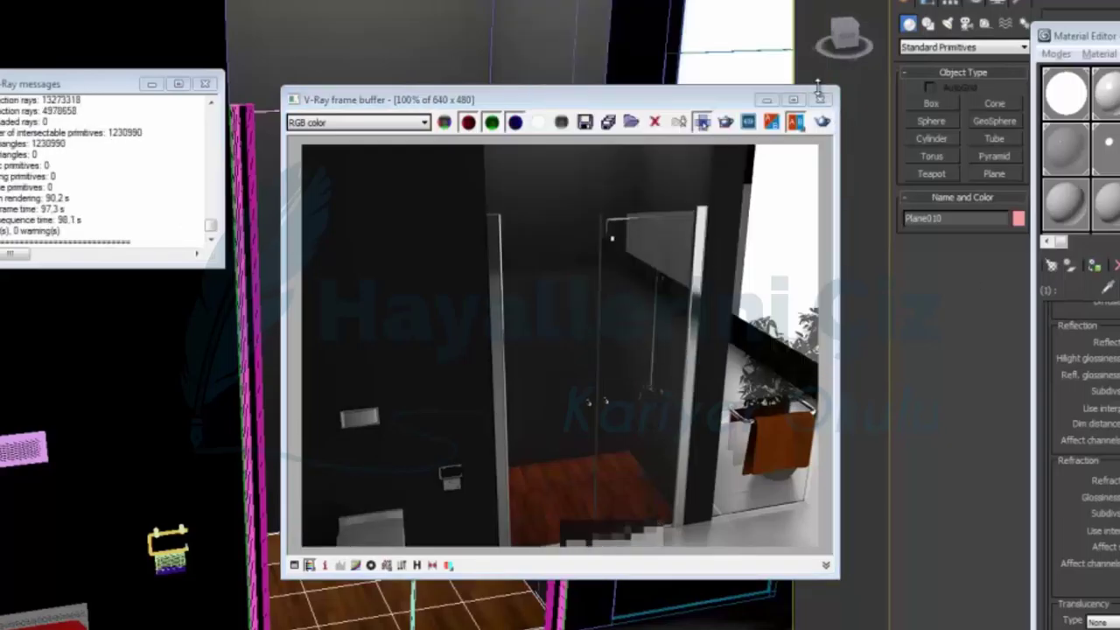
Close the V-Ray frame buffer once the test render finishes.
{"action": "left_click", "coordinate": [420, 85]}
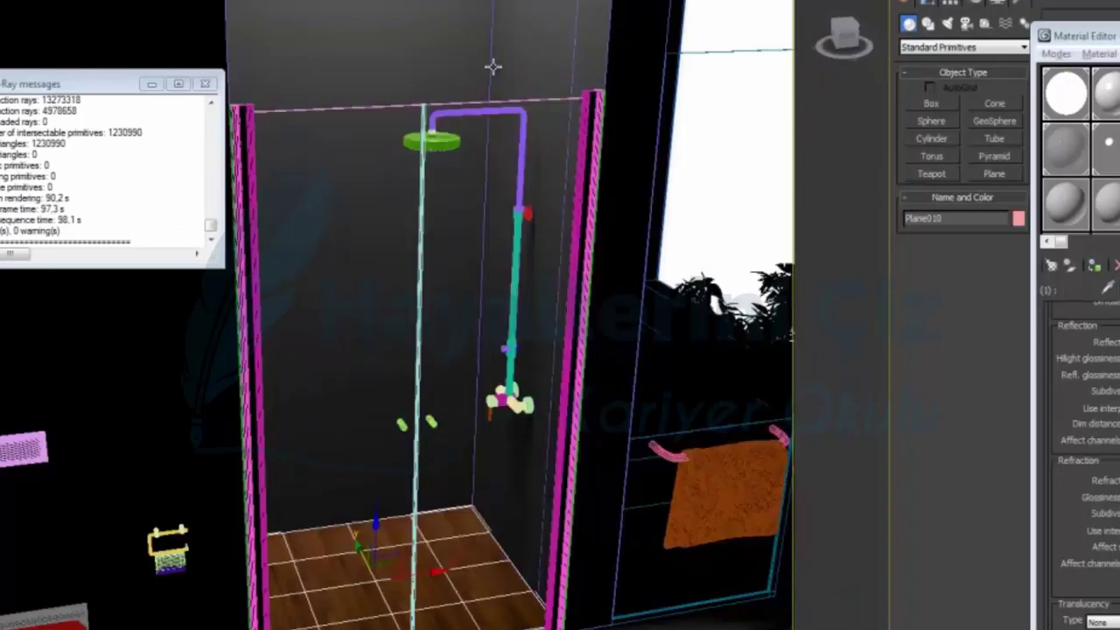
Close the V-Ray message log, then zoom out and orbit to show more bathroom.
{"action": "left_click", "coordinate": [203, 84]}
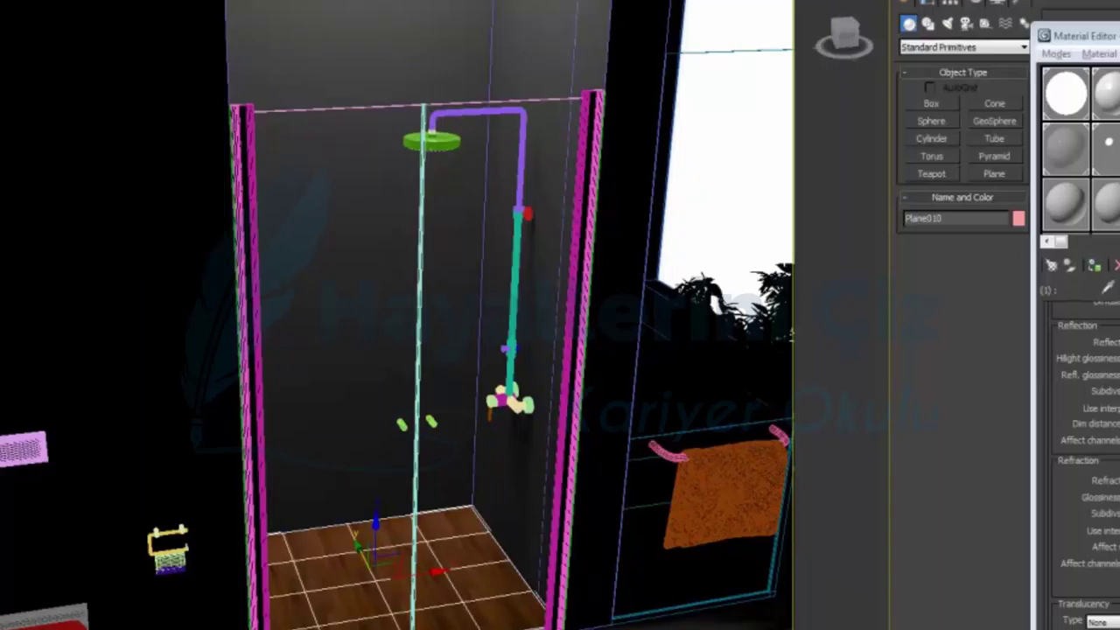
{"action": "scroll", "coordinate": [404, 300], "scroll_direction": "down", "scroll_amount": 2}
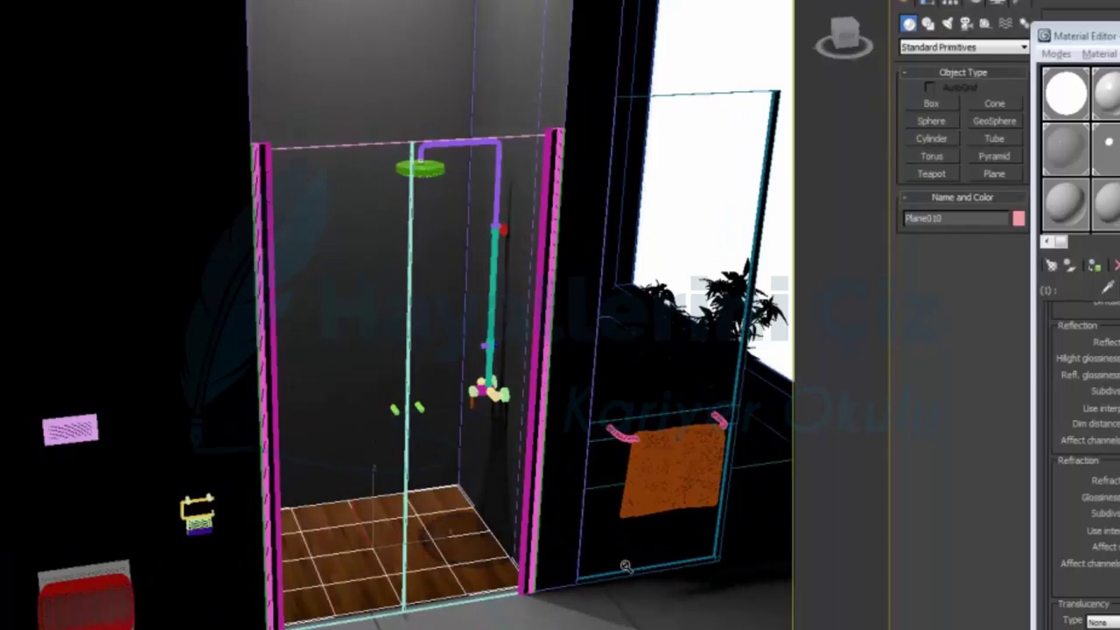
{"action": "key", "text": "ctrl+r"}
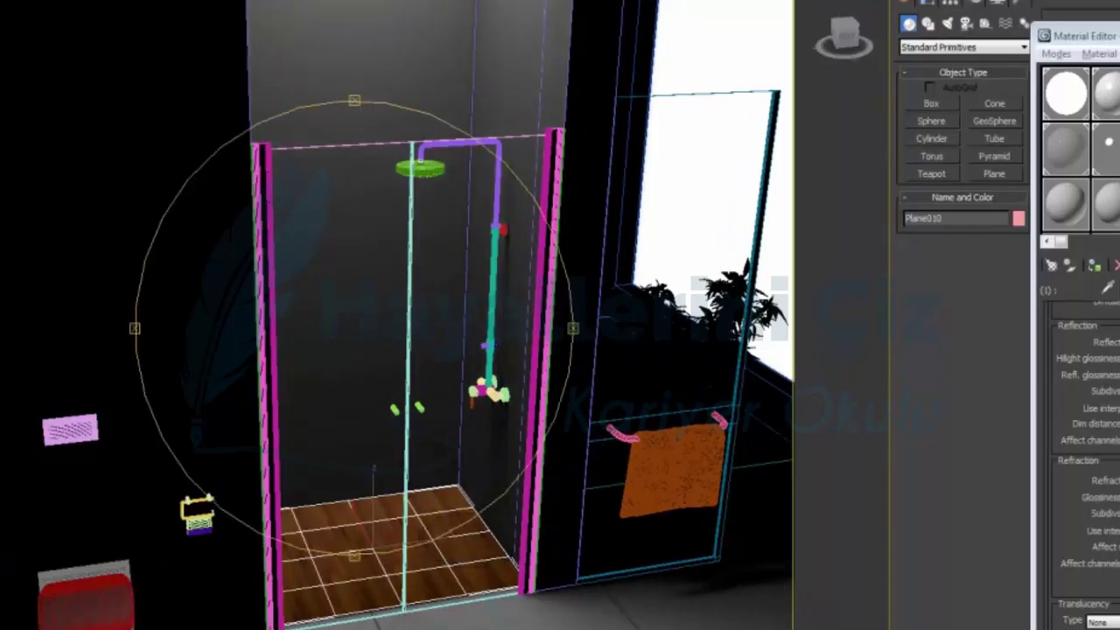
{"action": "left_click_drag", "start_coordinate": [349, 488], "coordinate": [376, 455]}
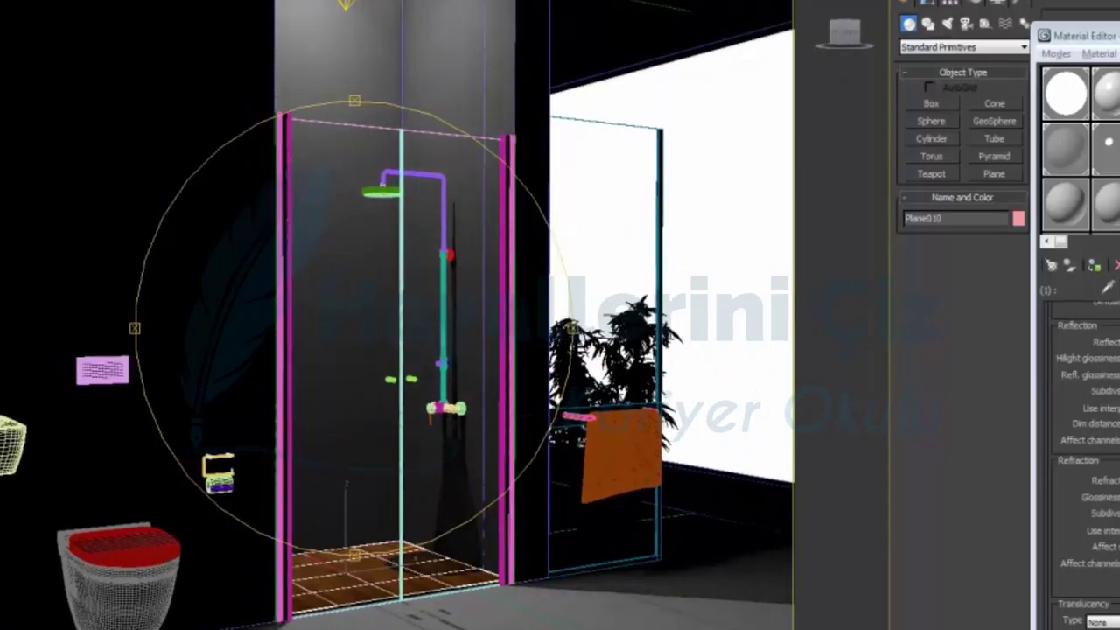
{"action": "right_click", "coordinate": [351, 285]}
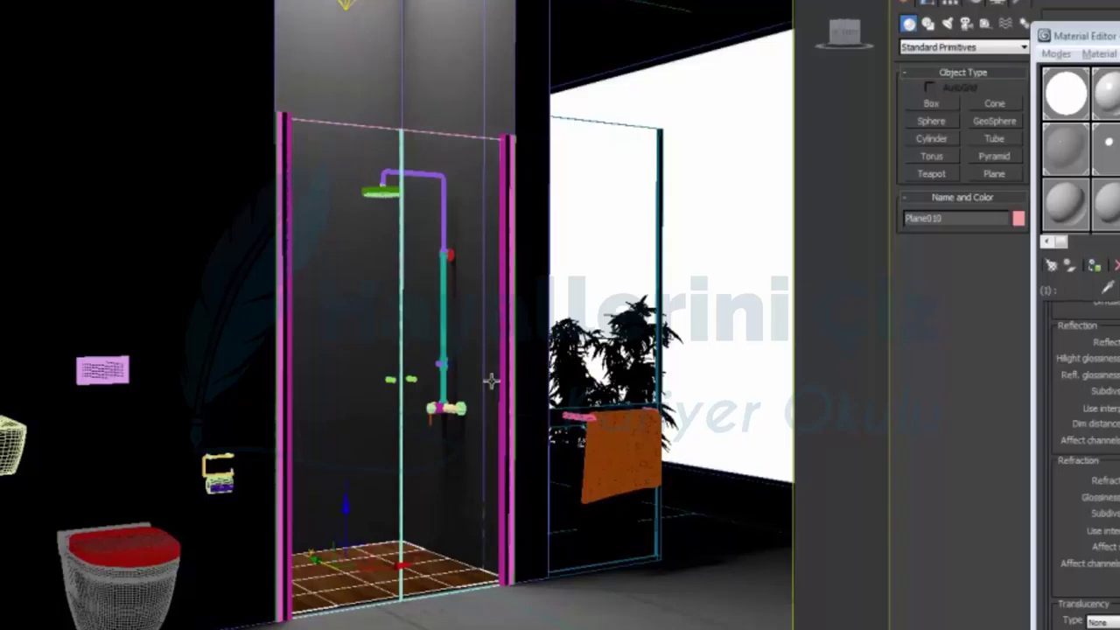
Test-render the perspective view of toilet, basin and shower, then close the image.
{"action": "key", "text": "shift+q"}
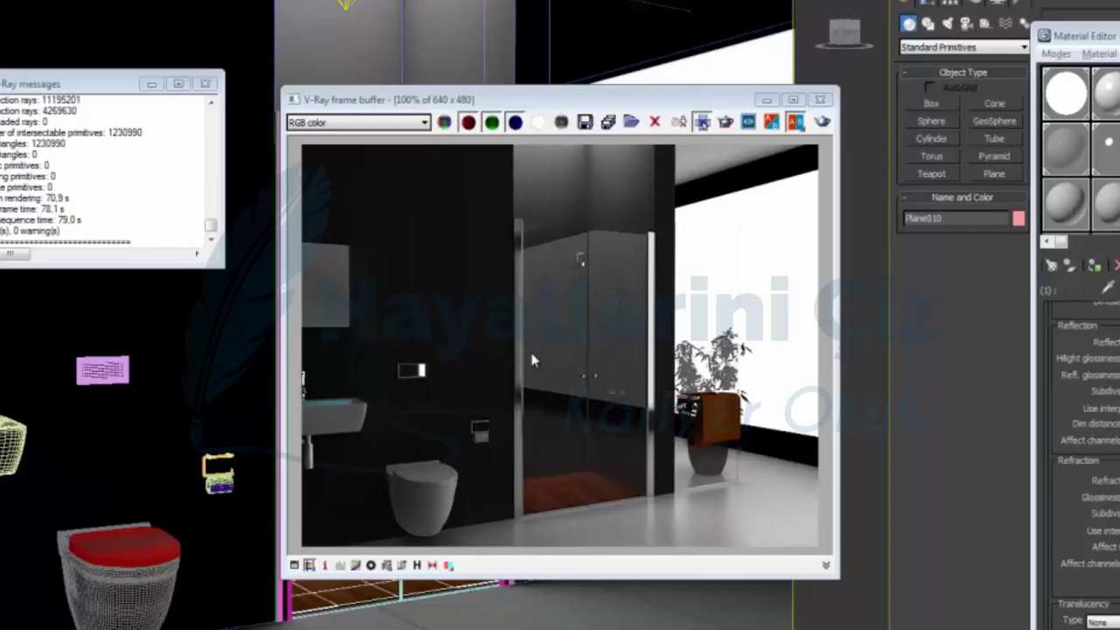
{"action": "left_click", "coordinate": [822, 100]}
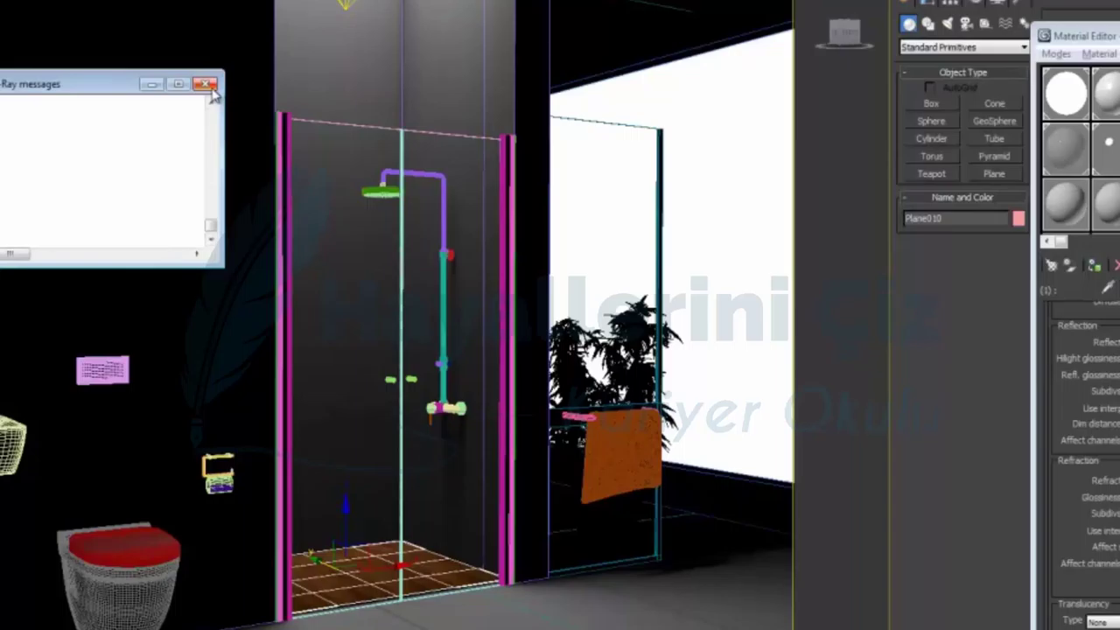
Close the V-Ray log and nudge the potted plant group slightly right along X.
{"action": "left_click", "coordinate": [209, 84]}
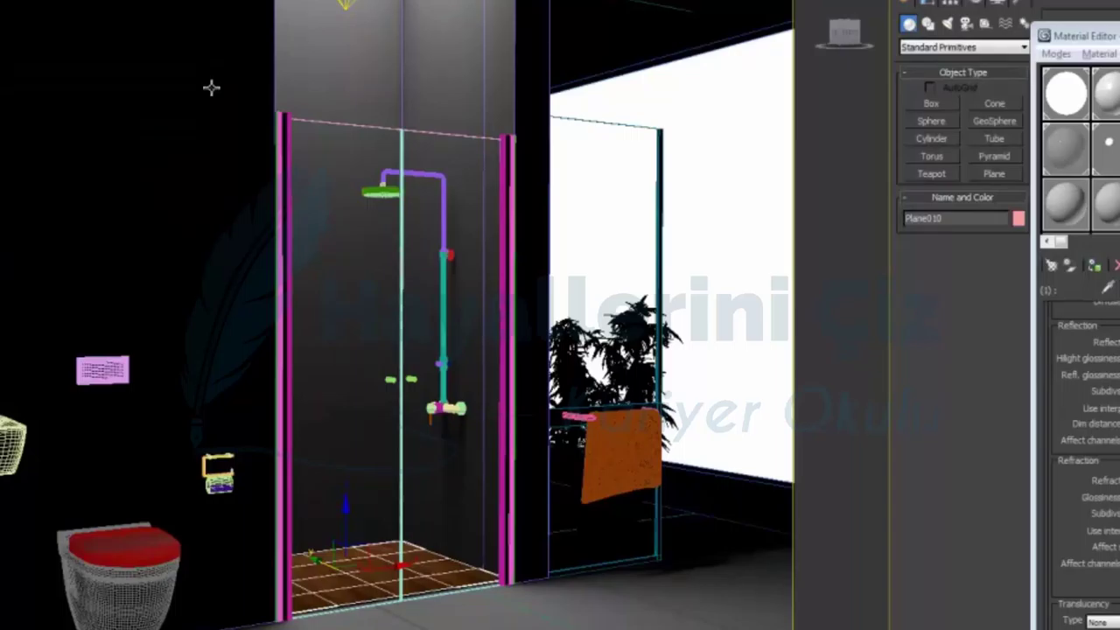
{"action": "left_click", "coordinate": [637, 385]}
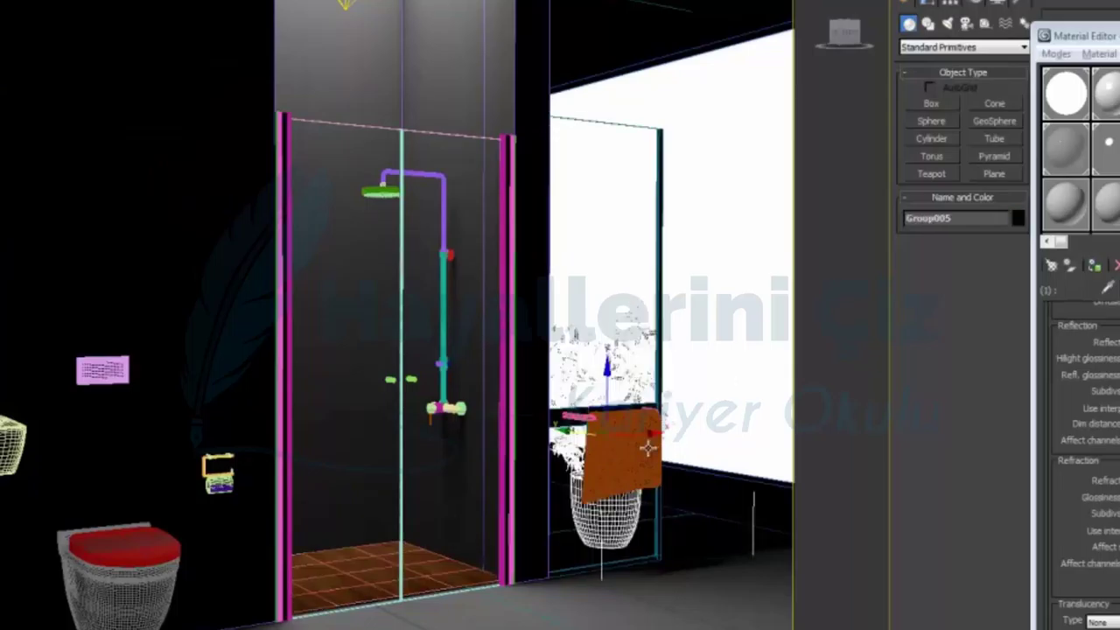
{"action": "left_click_drag", "start_coordinate": [648, 434], "coordinate": [692, 429]}
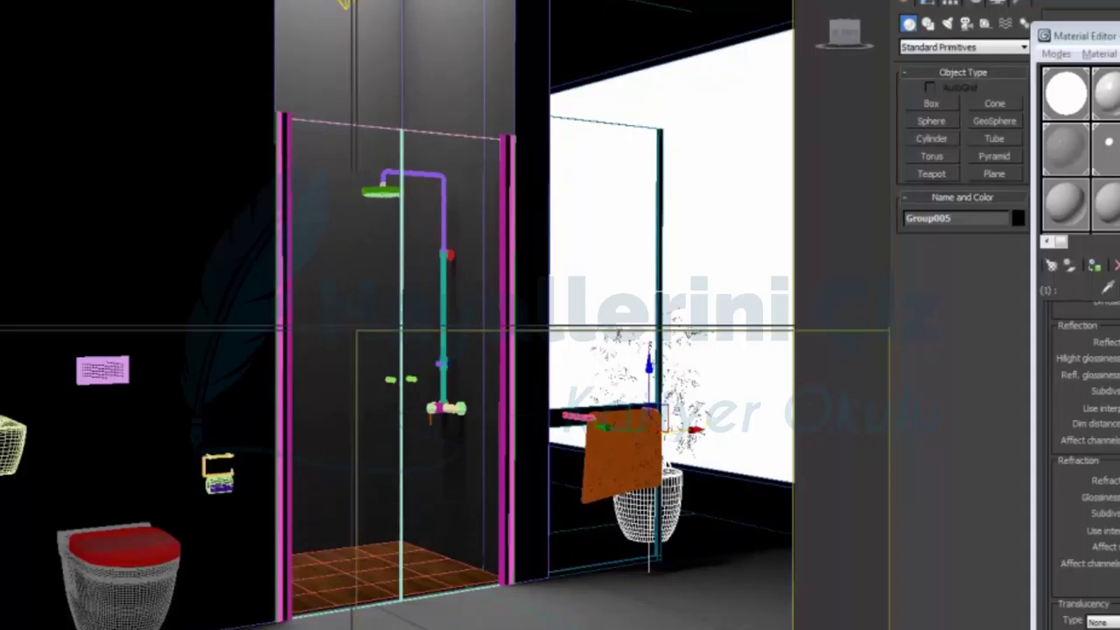
Clear the selection and maximize the Front viewport.
{"action": "key", "text": "alt+w"}
{"action": "left_click", "coordinate": [542, 220]}
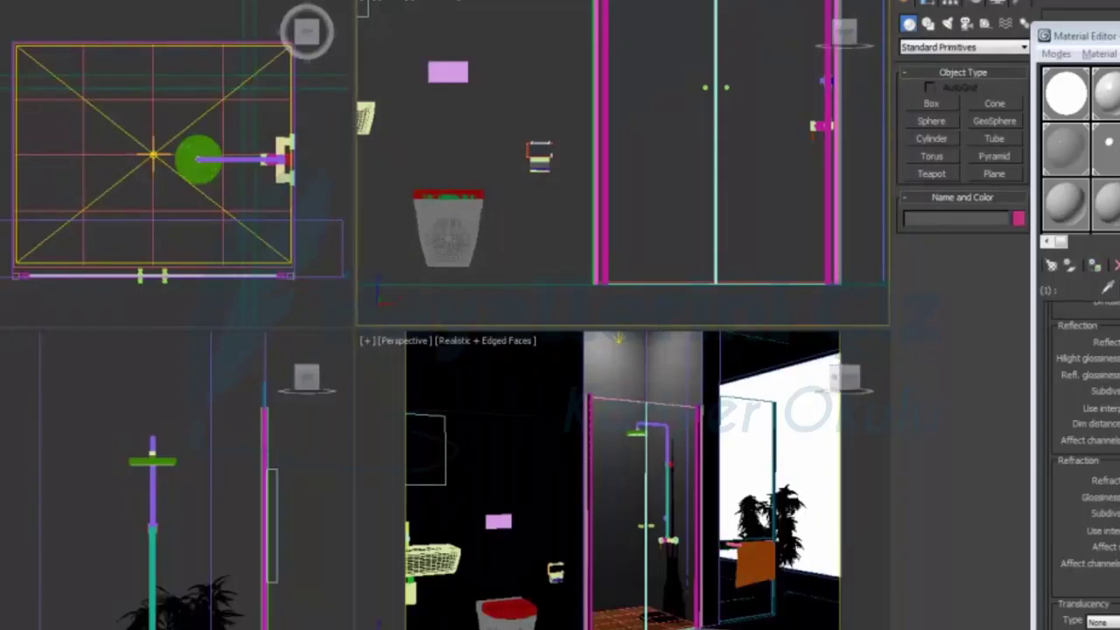
{"action": "key", "text": "alt+w"}
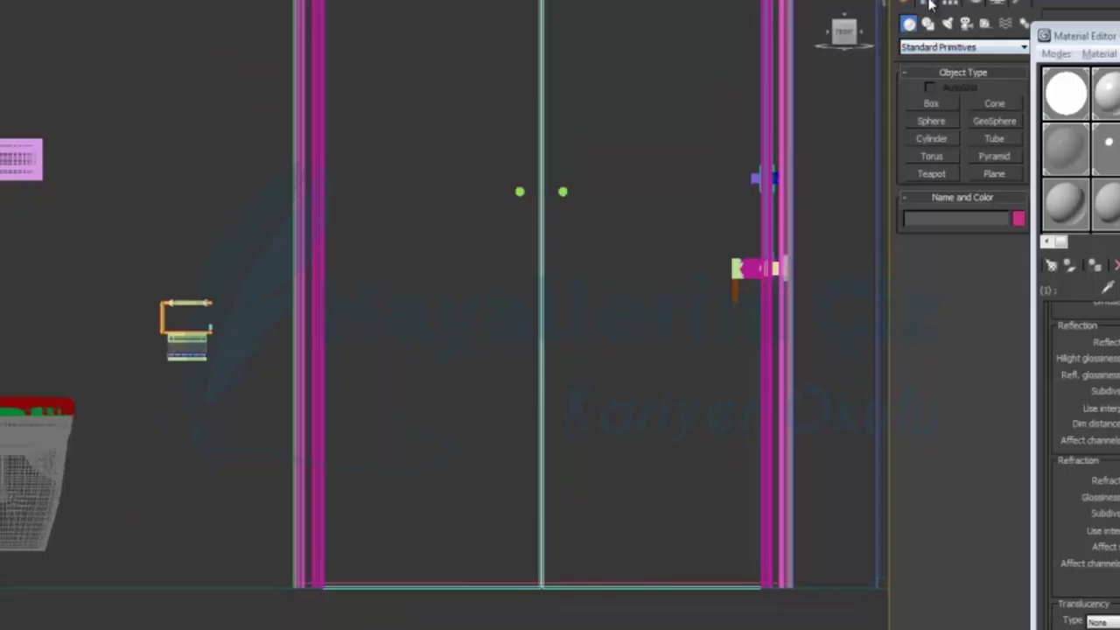
Create a box in the Front view, re-entering its length and width after a mistaken 900.
{"action": "left_click", "coordinate": [930, 104]}
{"action": "left_click_drag", "start_coordinate": [140, 490], "coordinate": [215, 565]}
{"action": "left_click", "coordinate": [240, 552]}
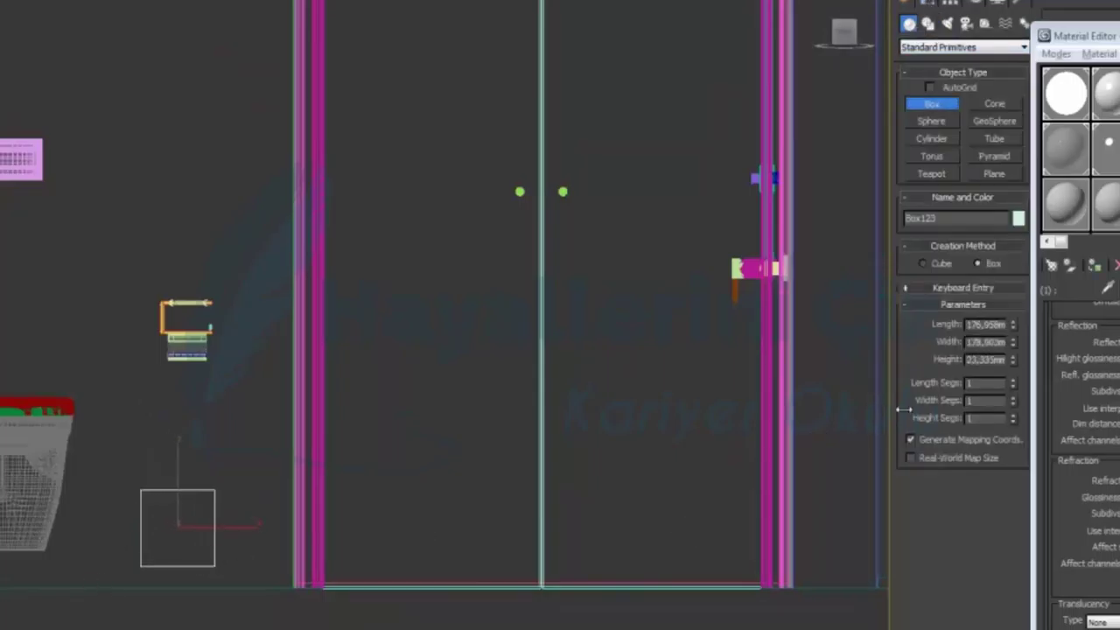
{"action": "double_click", "coordinate": [969, 324]}
{"action": "type", "text": "900"}
{"action": "key", "text": "Tab"}
{"action": "type", "text": "900"}
{"action": "key", "text": "Return"}
{"action": "double_click", "coordinate": [971, 324]}
{"action": "type", "text": "400"}
{"action": "key", "text": "Tab"}
{"action": "type", "text": "400"}
{"action": "key", "text": "Return"}
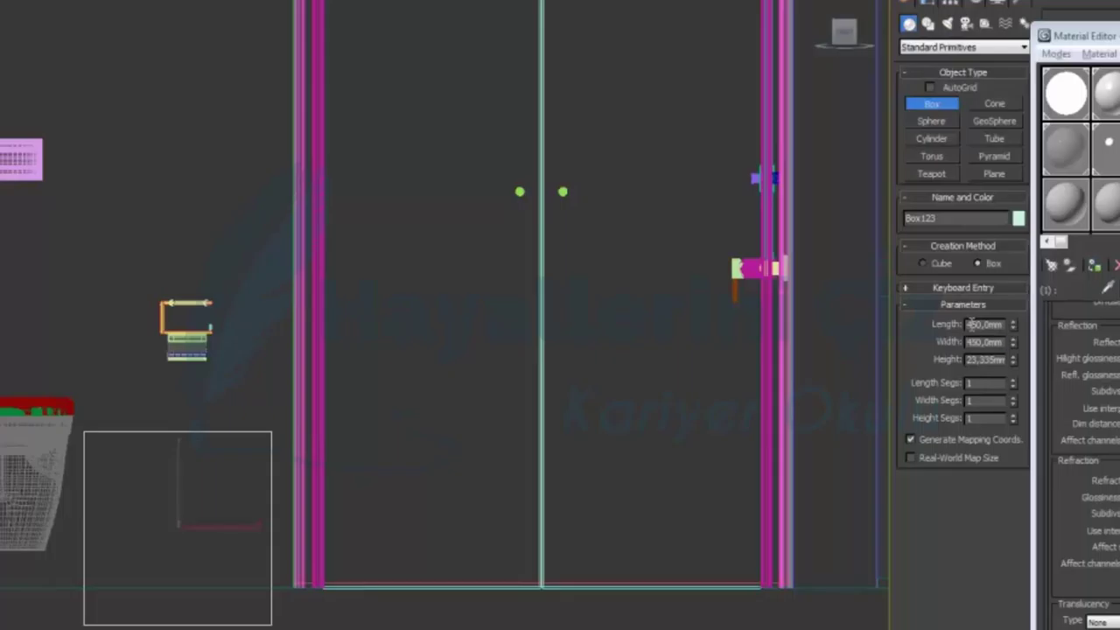
{"action": "right_click", "coordinate": [863, 343]}
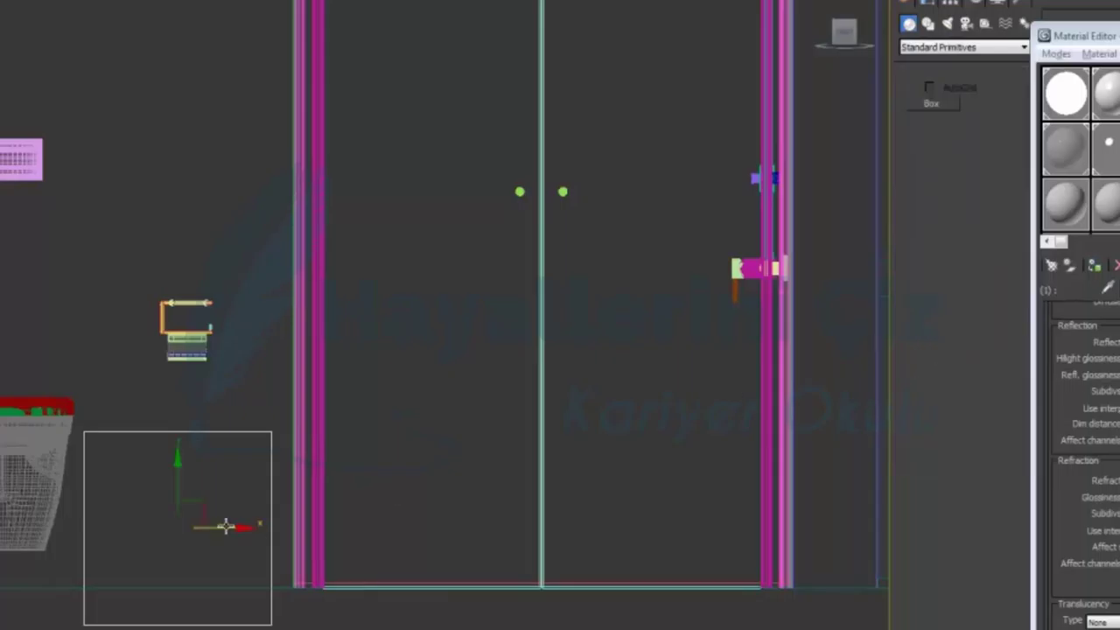
Nudge the box up and right and set its height to 5 mm.
{"action": "left_click_drag", "start_coordinate": [179, 481], "coordinate": [189, 447]}
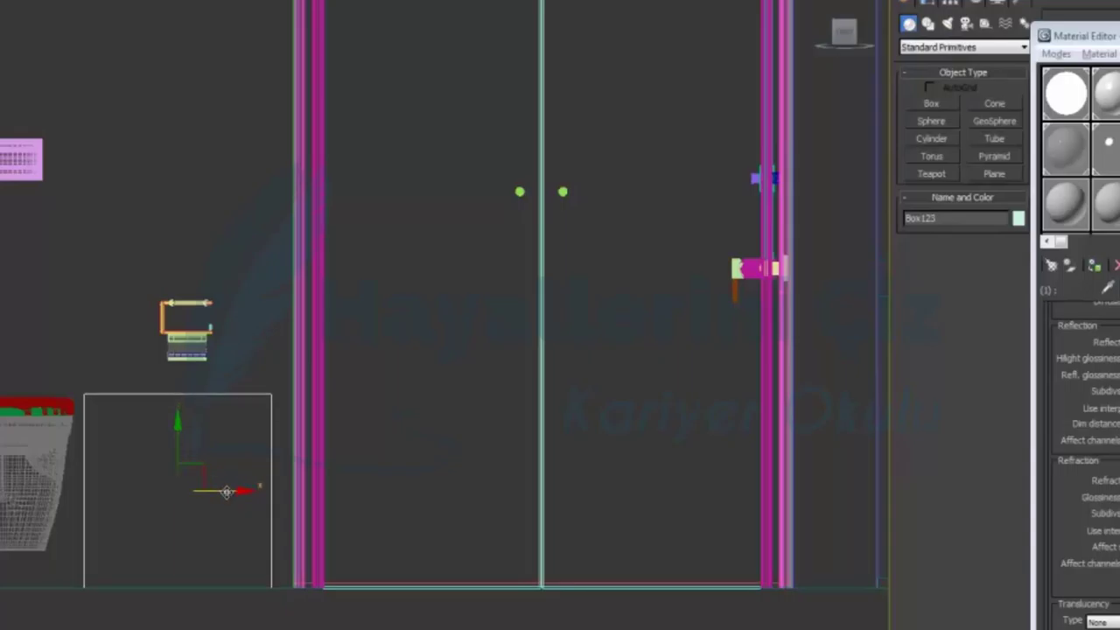
{"action": "left_click_drag", "start_coordinate": [226, 491], "coordinate": [249, 498]}
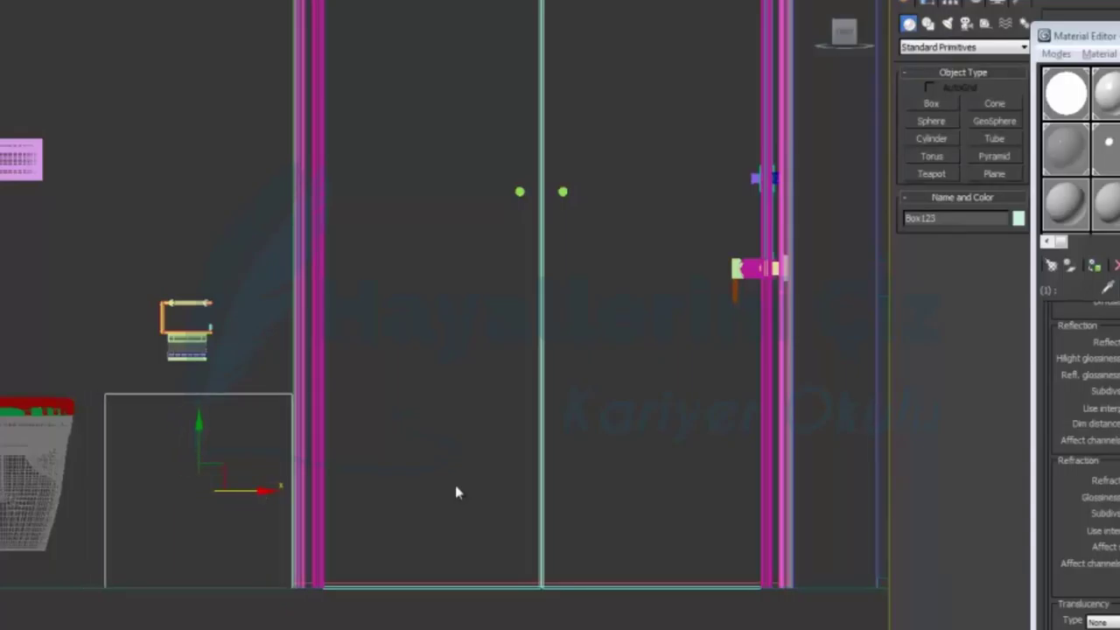
{"action": "left_click", "coordinate": [928, 19]}
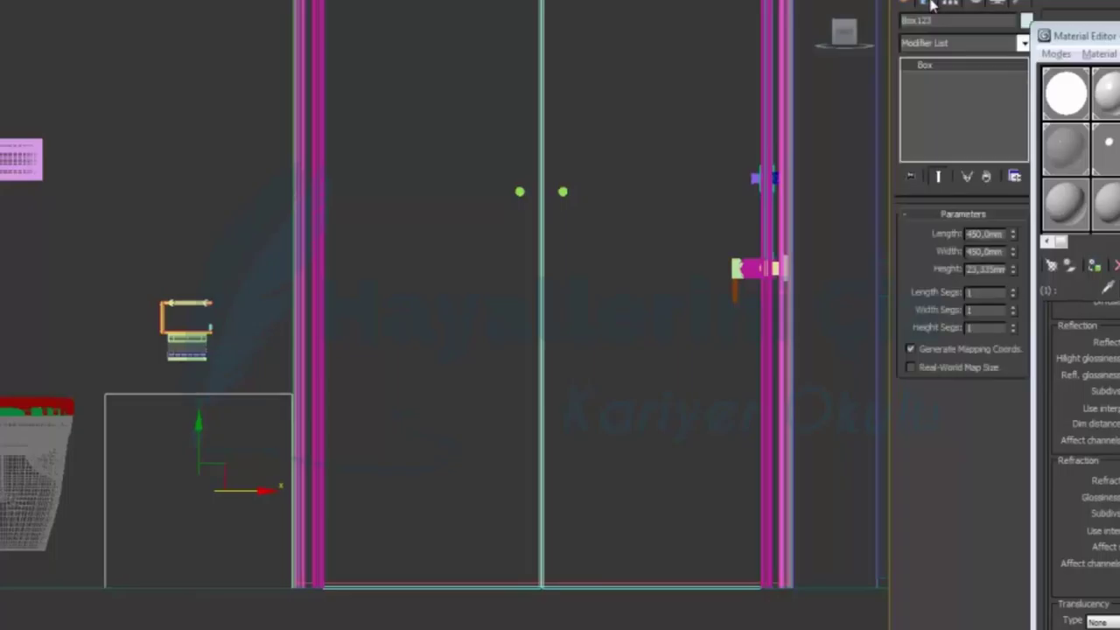
{"action": "double_click", "coordinate": [982, 269]}
{"action": "type", "text": "10"}
{"action": "key", "text": "BackSpace"}
{"action": "key", "text": "BackSpace"}
{"action": "type", "text": "5"}
{"action": "key", "text": "Return"}
Raise the thin 5 mm box further up in the Front view.
{"action": "middle_click_drag", "start_coordinate": [195, 488], "coordinate": [310, 465]}
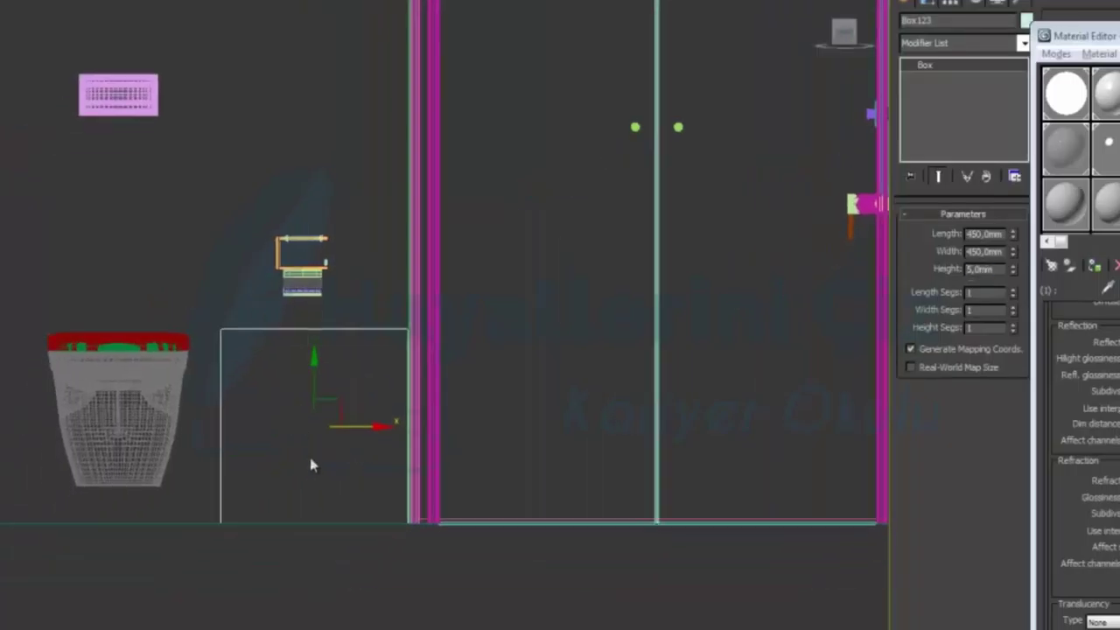
{"action": "scroll", "coordinate": [310, 465], "scroll_direction": "up", "scroll_amount": 5}
{"action": "left_click_drag", "start_coordinate": [242, 567], "coordinate": [268, 43]}
{"action": "left_click_drag", "start_coordinate": [270, 19], "coordinate": [270, 9]}
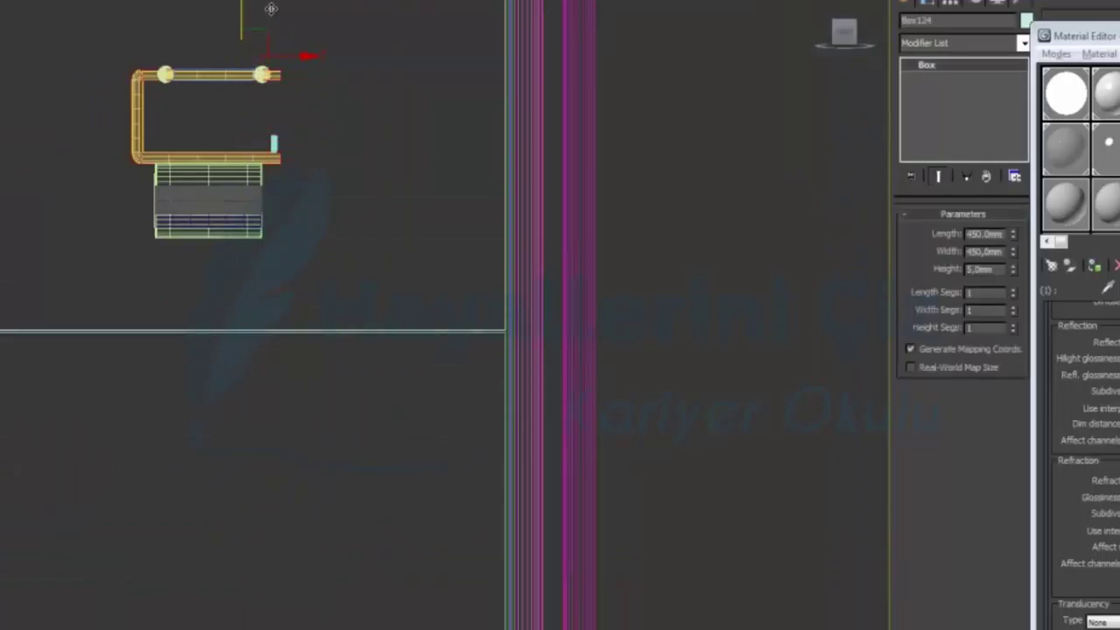
Shift-drag the thin box upward to make several stacked copies.
{"action": "left_click_drag", "start_coordinate": [270, 9], "coordinate": [270, 7], "text": "shift"}
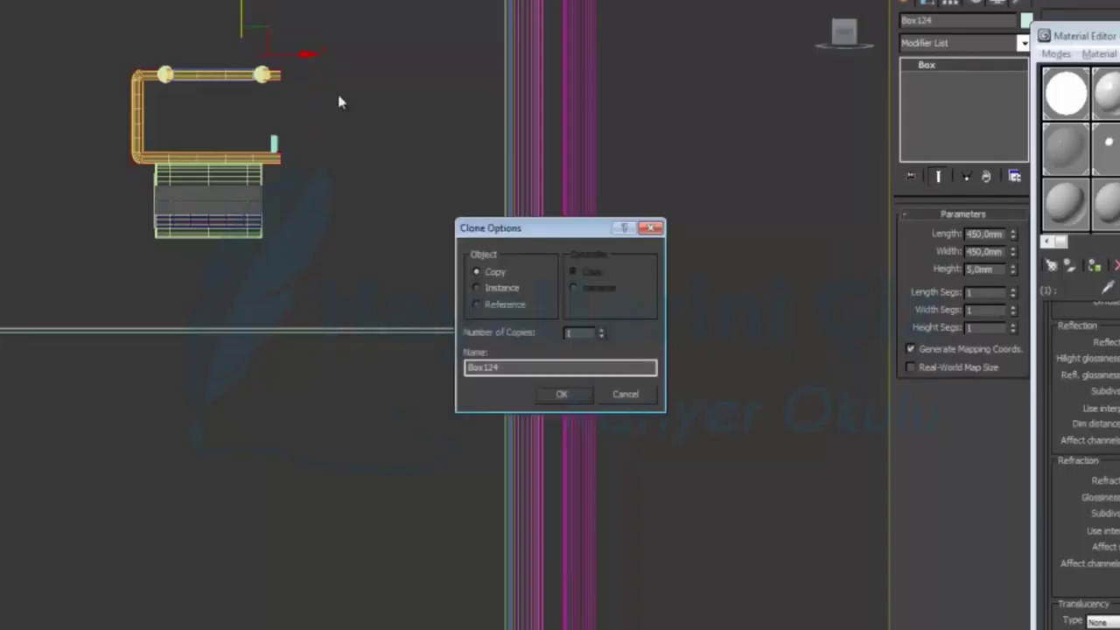
{"action": "left_click", "coordinate": [624, 393]}
{"action": "mouse_move", "coordinate": [240, 559]}
{"action": "left_mouse_down"}
{"action": "mouse_move", "coordinate": [254, 187]}
{"action": "mouse_move", "coordinate": [281, 10]}
{"action": "left_mouse_up"}
{"action": "left_click", "coordinate": [601, 330]}
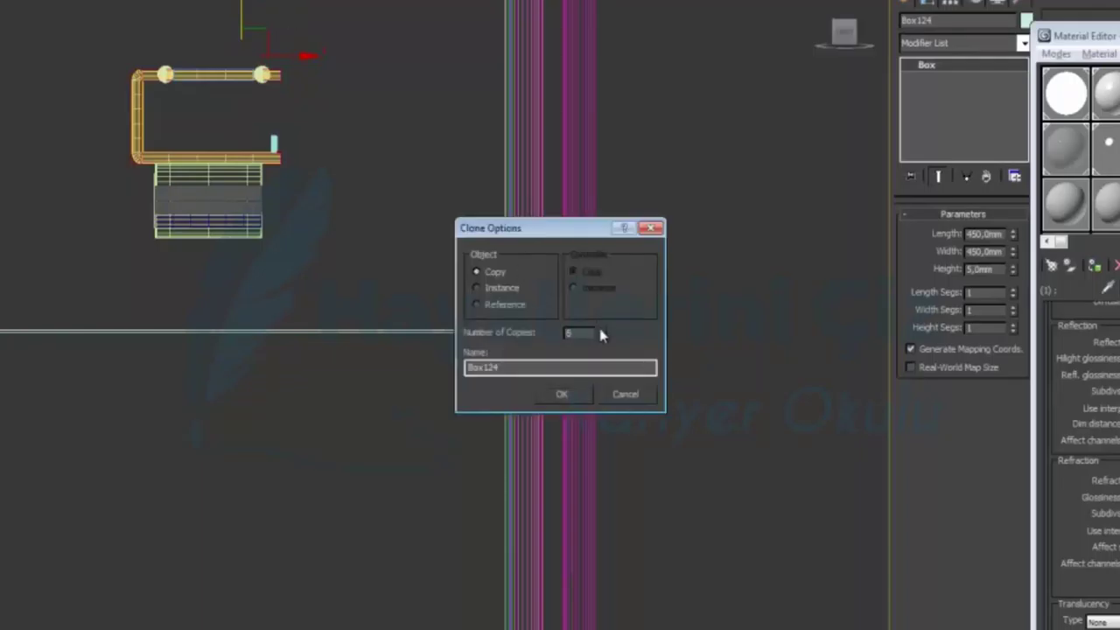
{"action": "left_click", "coordinate": [562, 393]}
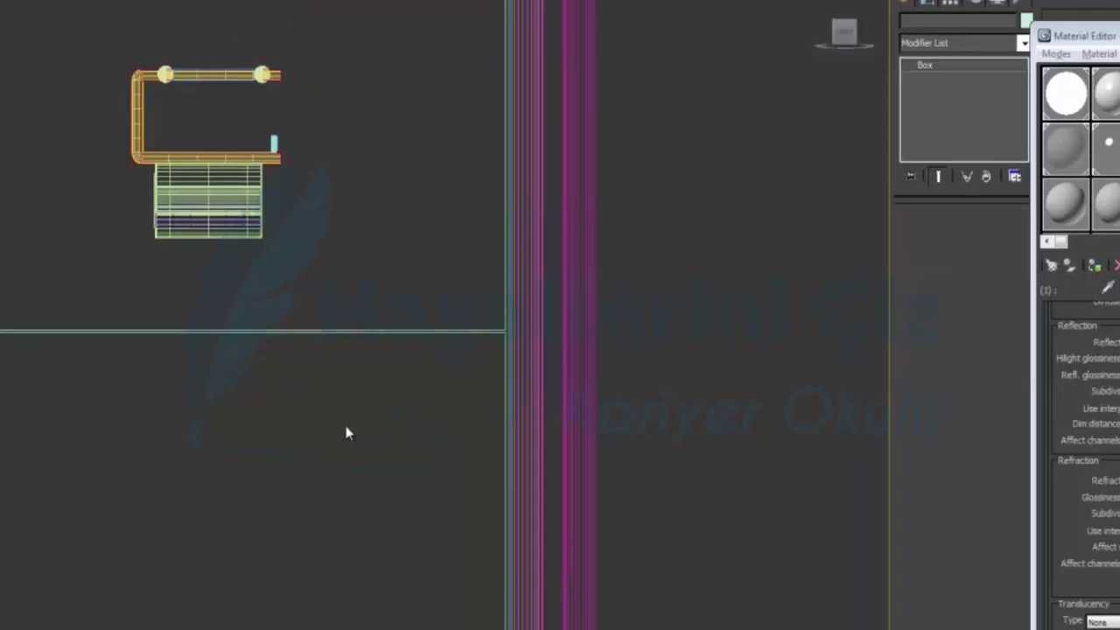
Delete two surplus boxes from the top of the stack.
{"action": "scroll", "coordinate": [347, 432], "scroll_direction": "down", "scroll_amount": 6}
{"action": "middle_click_drag", "start_coordinate": [347, 442], "coordinate": [687, 627]}
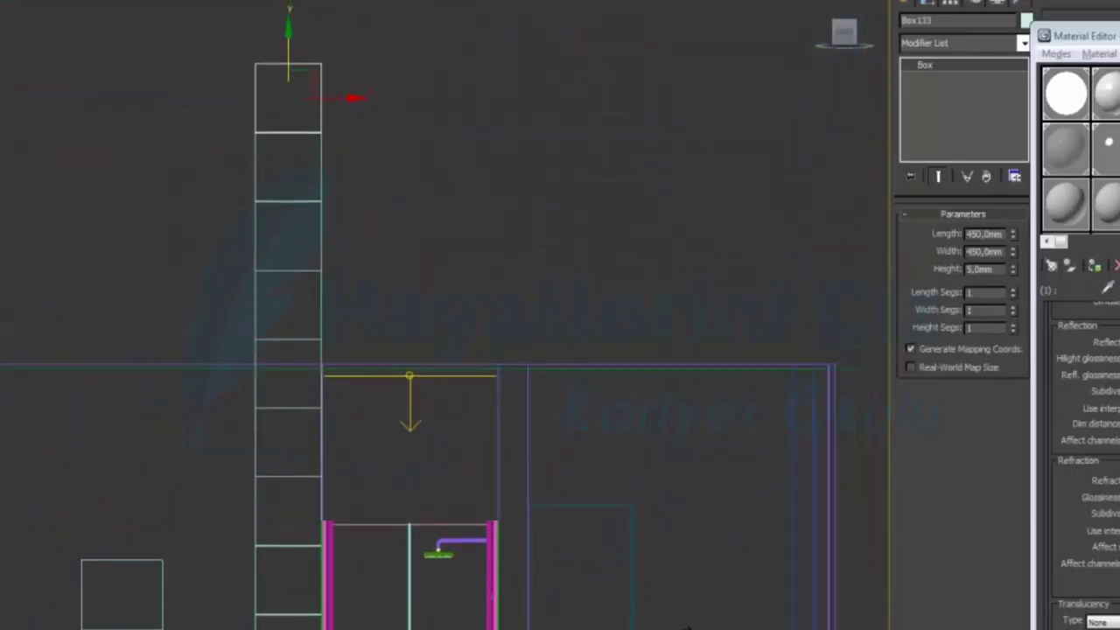
{"action": "left_click_drag", "start_coordinate": [387, 292], "coordinate": [266, 137]}
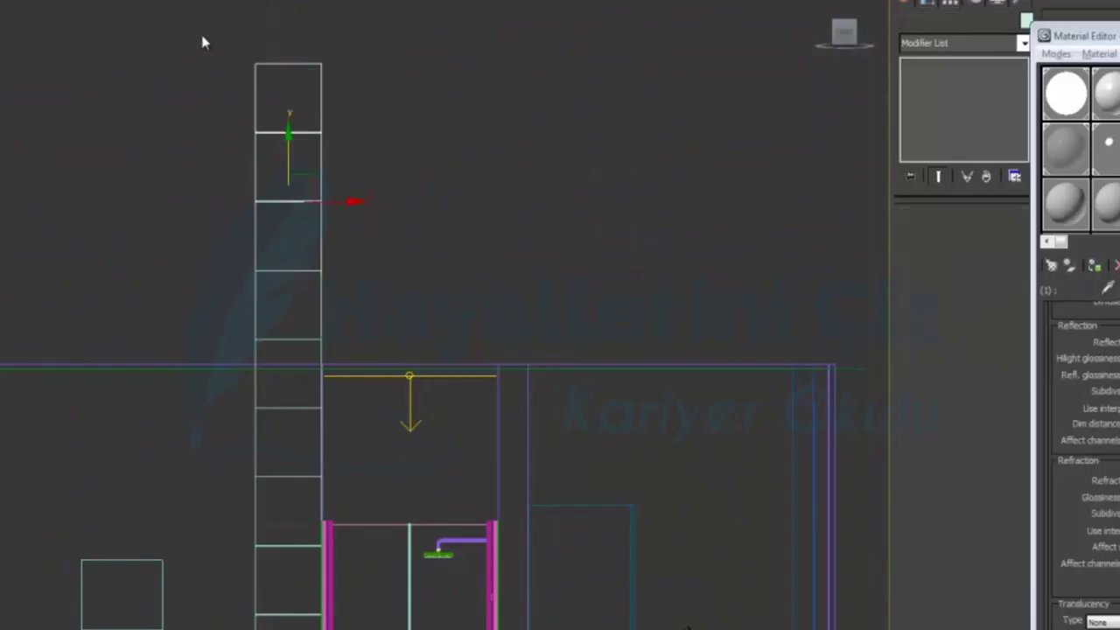
{"action": "key", "text": "Delete"}
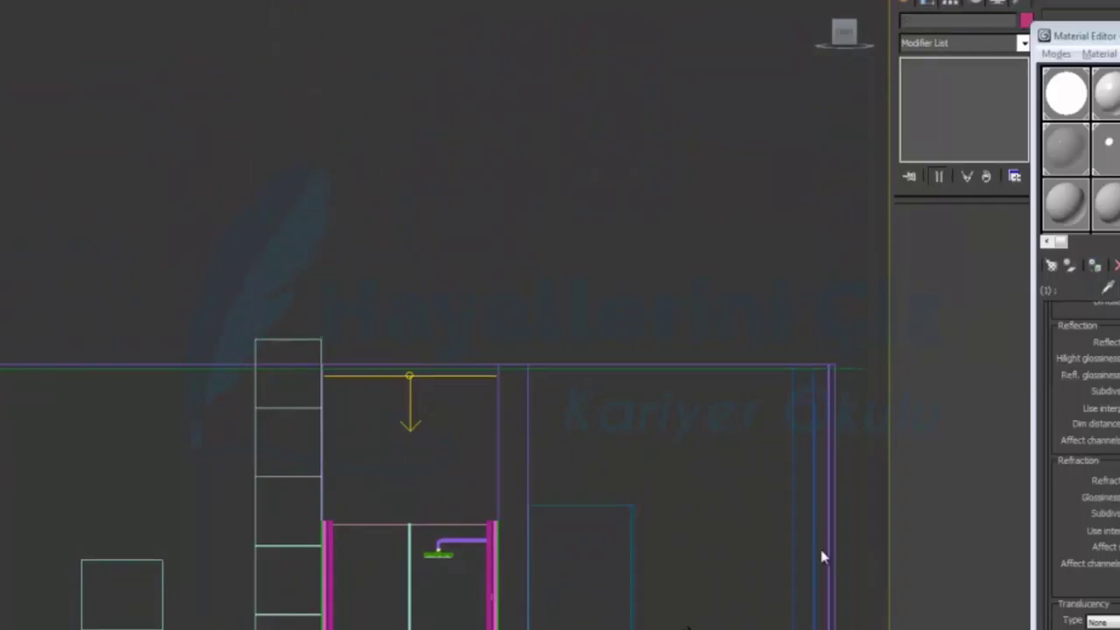
Select the shelf column pieces beside the shower and group them as Group034.
{"action": "middle_click_drag", "start_coordinate": [352, 553], "coordinate": [391, 361]}
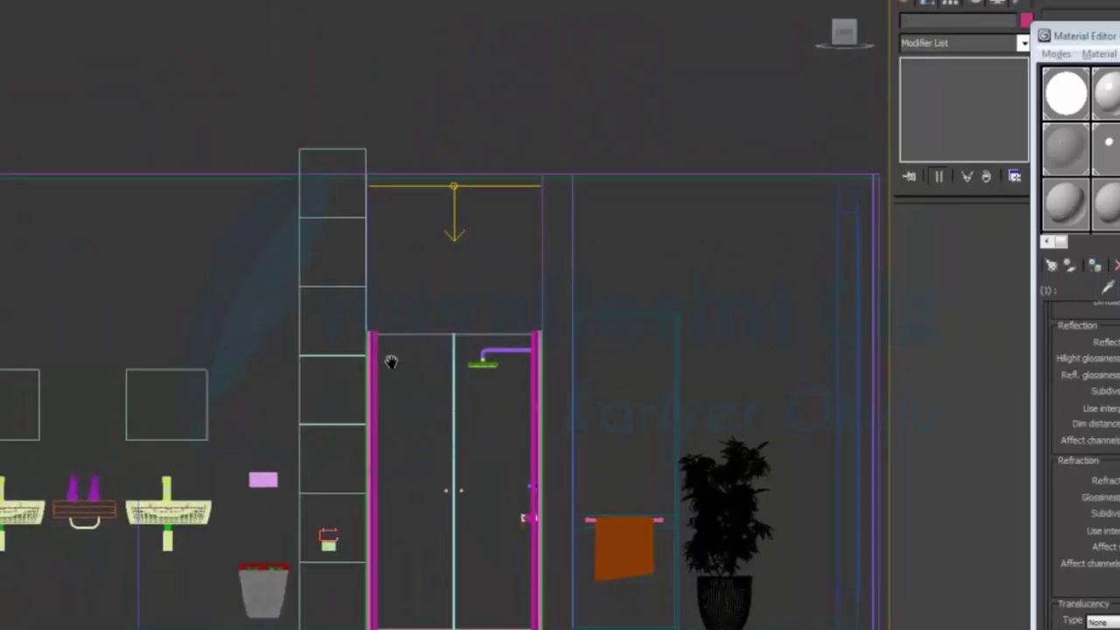
{"action": "left_click_drag", "start_coordinate": [352, 206], "coordinate": [350, 598]}
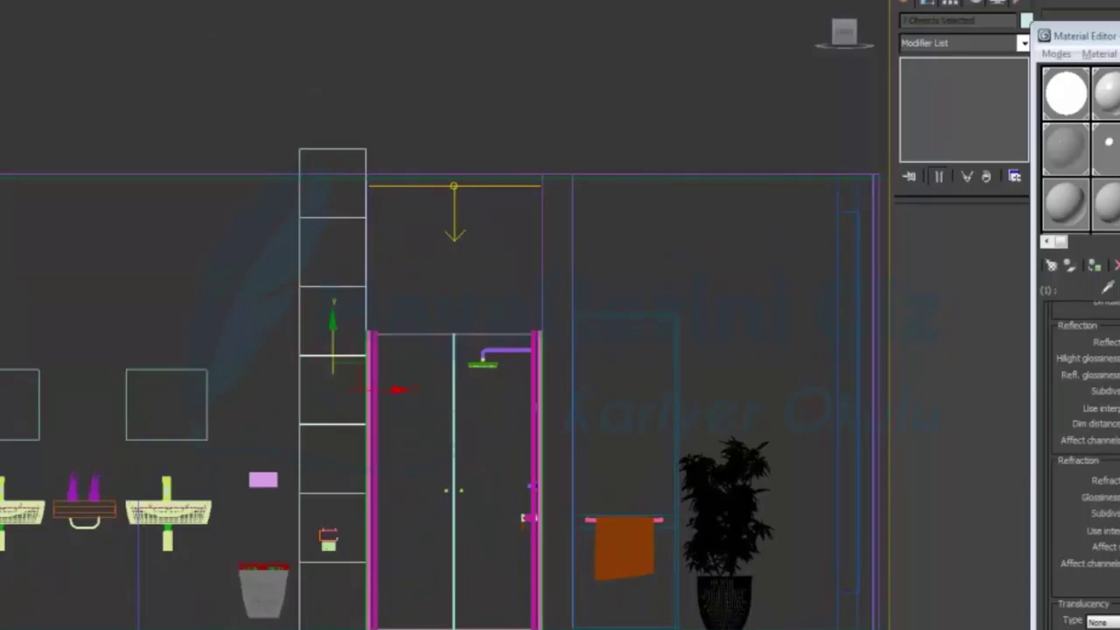
{"action": "left_click", "coordinate": [7, 78]}
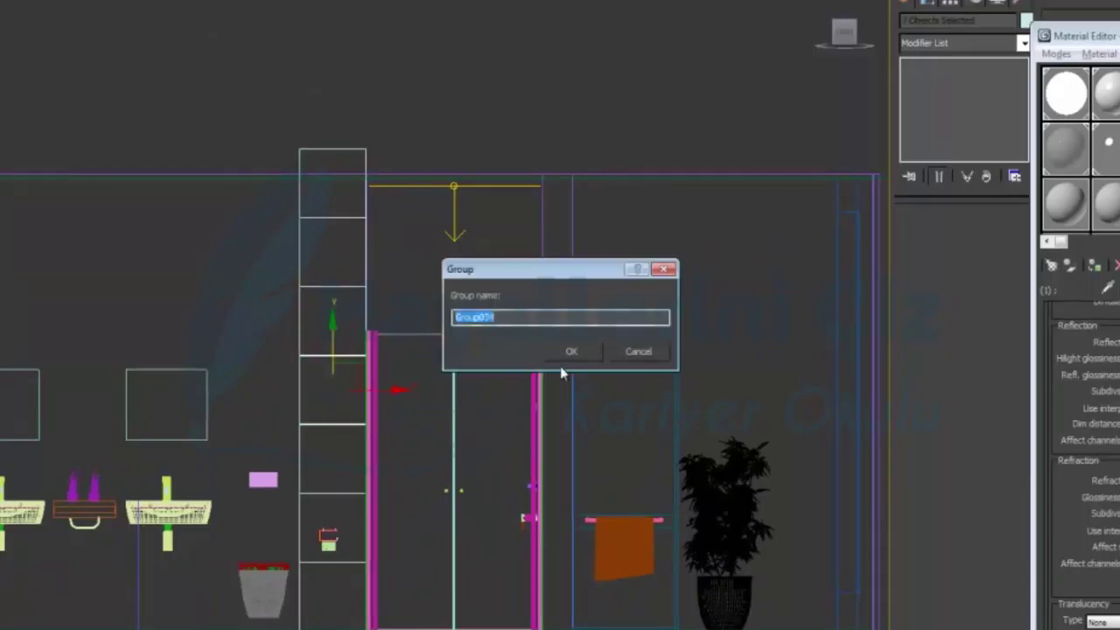
{"action": "left_click", "coordinate": [569, 350]}
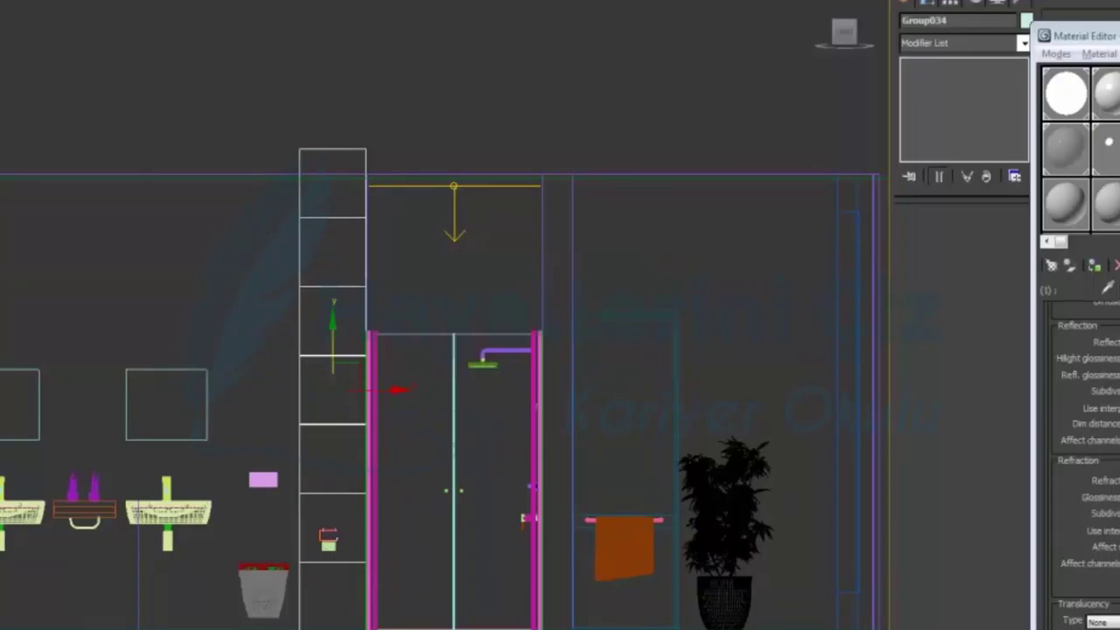
{"action": "key", "text": "alt+w"}
In the maximized Top view, move the shelf group up against the wall.
{"action": "left_click", "coordinate": [262, 155]}
{"action": "key", "text": "alt+w"}
{"action": "middle_click_drag", "start_coordinate": [461, 448], "coordinate": [547, 268]}
{"action": "left_click_drag", "start_coordinate": [229, 3], "coordinate": [246, 422]}
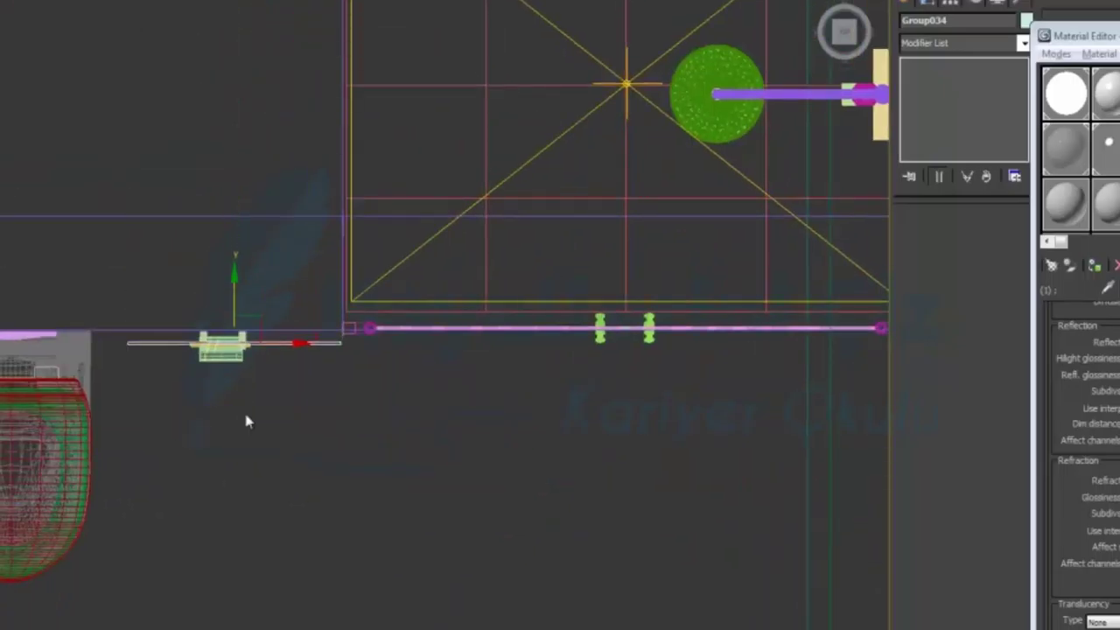
{"action": "scroll", "coordinate": [247, 422], "scroll_direction": "up", "scroll_amount": 6}
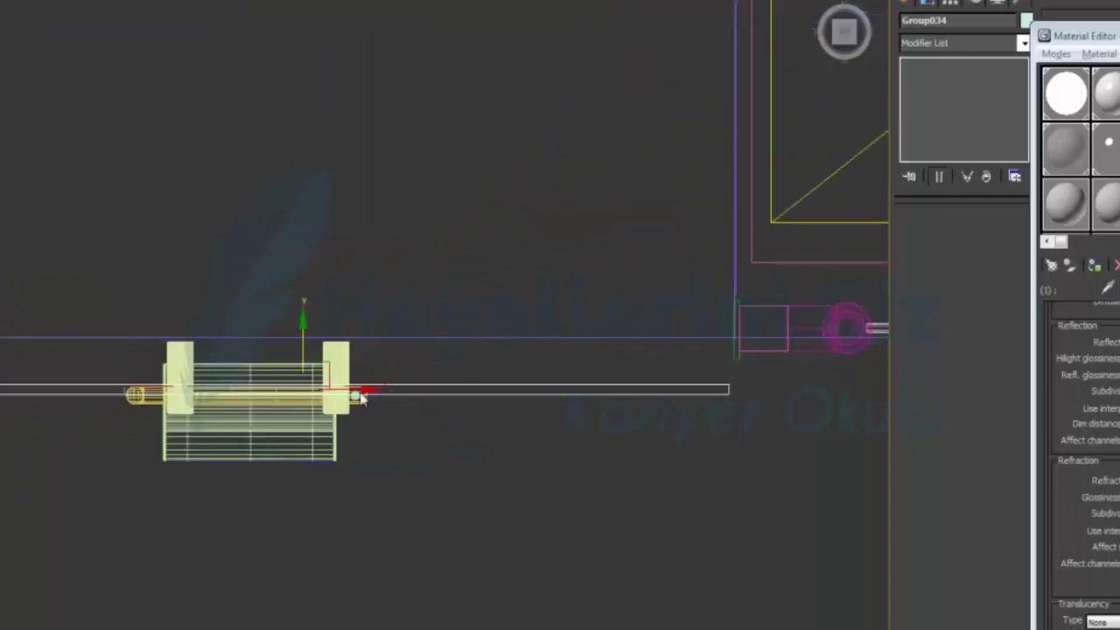
{"action": "left_click_drag", "start_coordinate": [303, 341], "coordinate": [302, 300]}
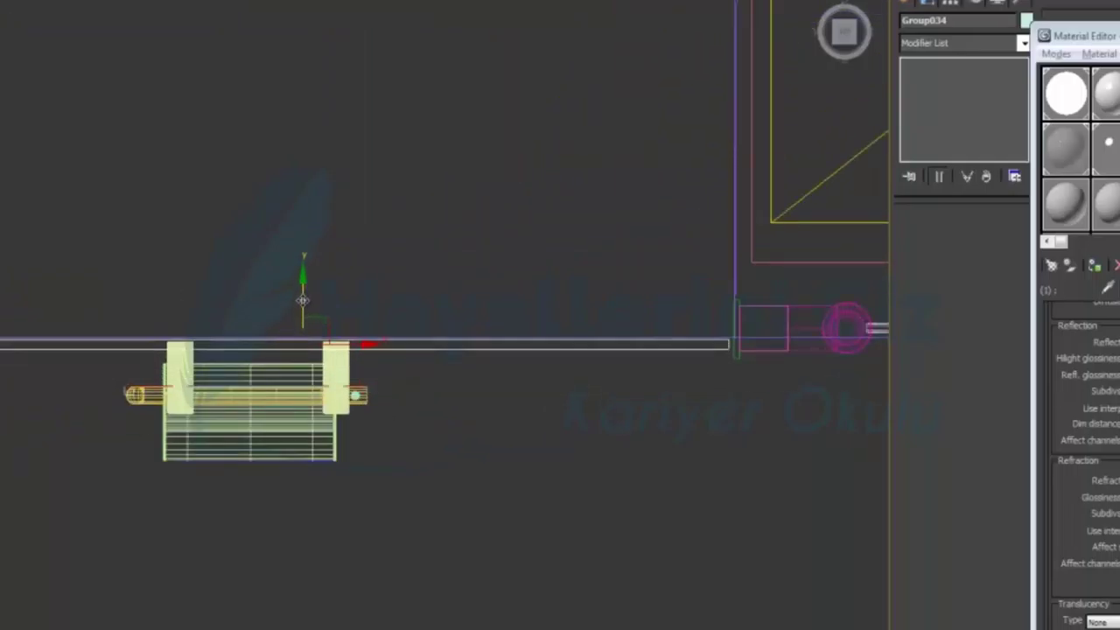
Select the shower pipe end fitting and move the pipe assembly onto the wall line.
{"action": "middle_click_drag", "start_coordinate": [570, 391], "coordinate": [48, 405]}
{"action": "left_click", "coordinate": [312, 337]}
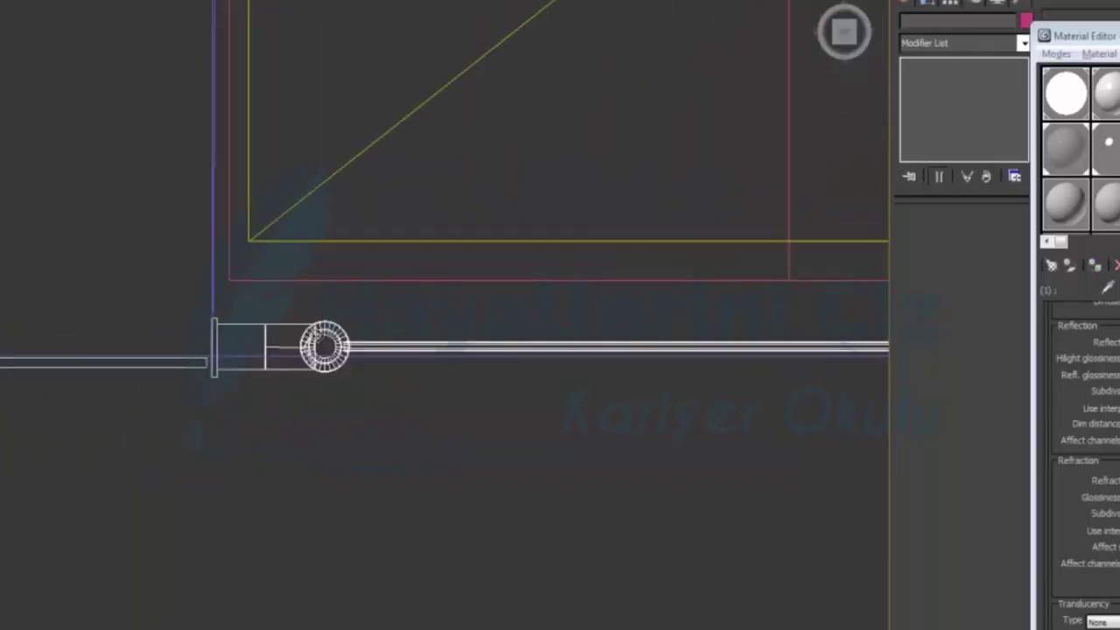
{"action": "scroll", "coordinate": [310, 345], "scroll_direction": "down", "scroll_amount": 2}
{"action": "middle_click_drag", "start_coordinate": [324, 435], "coordinate": [237, 475]}
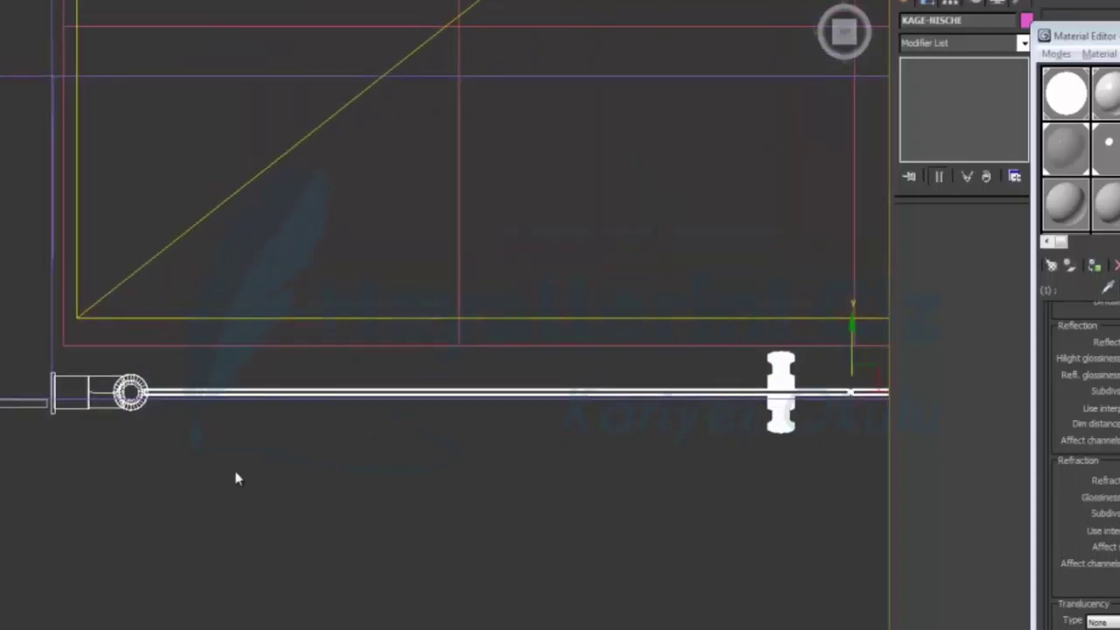
{"action": "left_click_drag", "start_coordinate": [852, 351], "coordinate": [851, 337]}
Reselect Group034 and maximize the Perspective view.
{"action": "middle_click_drag", "start_coordinate": [129, 391], "coordinate": [499, 370]}
{"action": "left_click", "coordinate": [318, 362]}
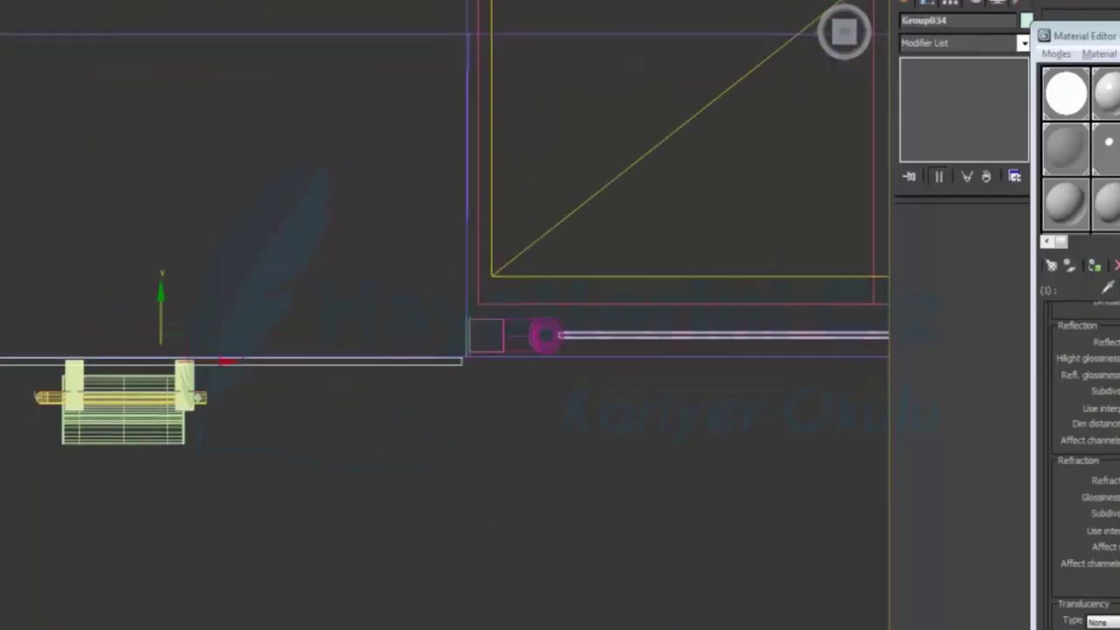
{"action": "key", "text": "alt+w"}
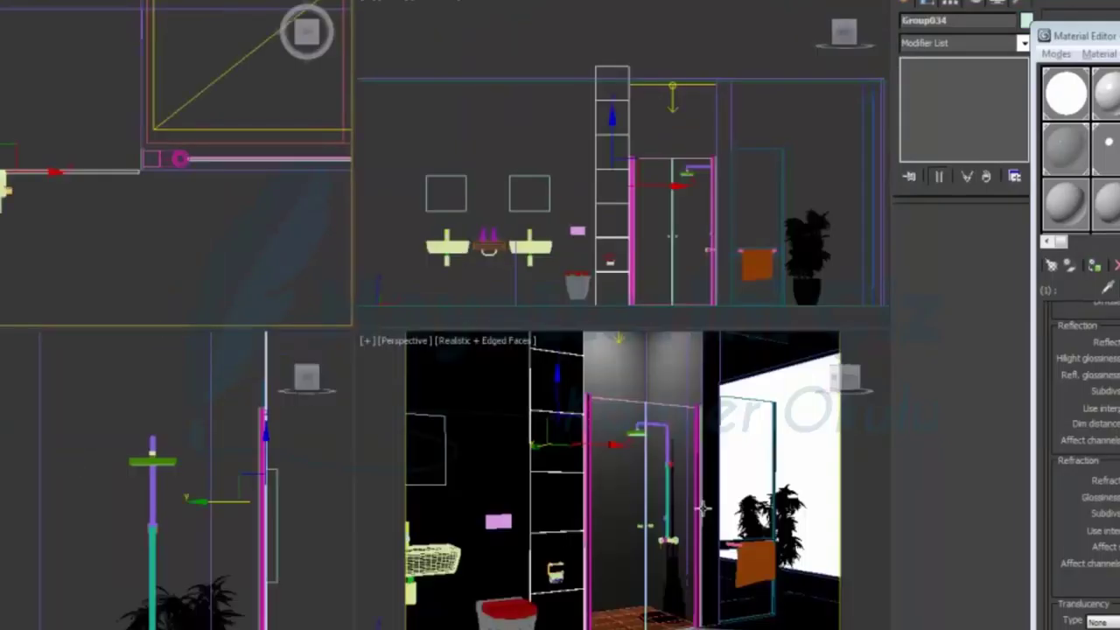
{"action": "key", "text": "alt+w"}
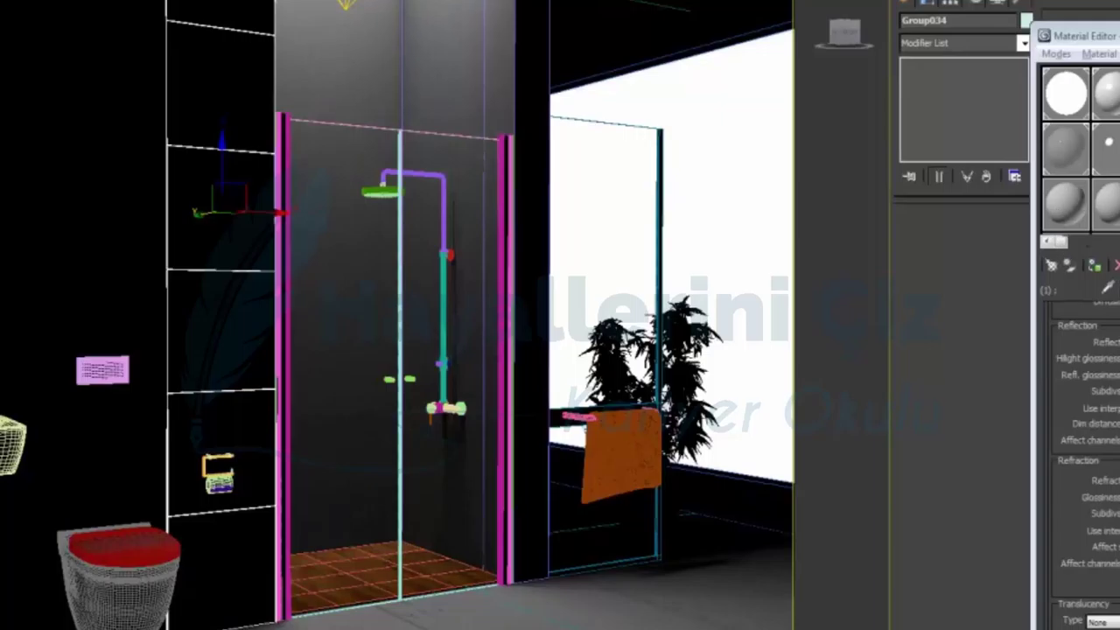
Turn the next Material Editor slot into a VRayMtl.
{"action": "left_click", "coordinate": [1065, 145]}
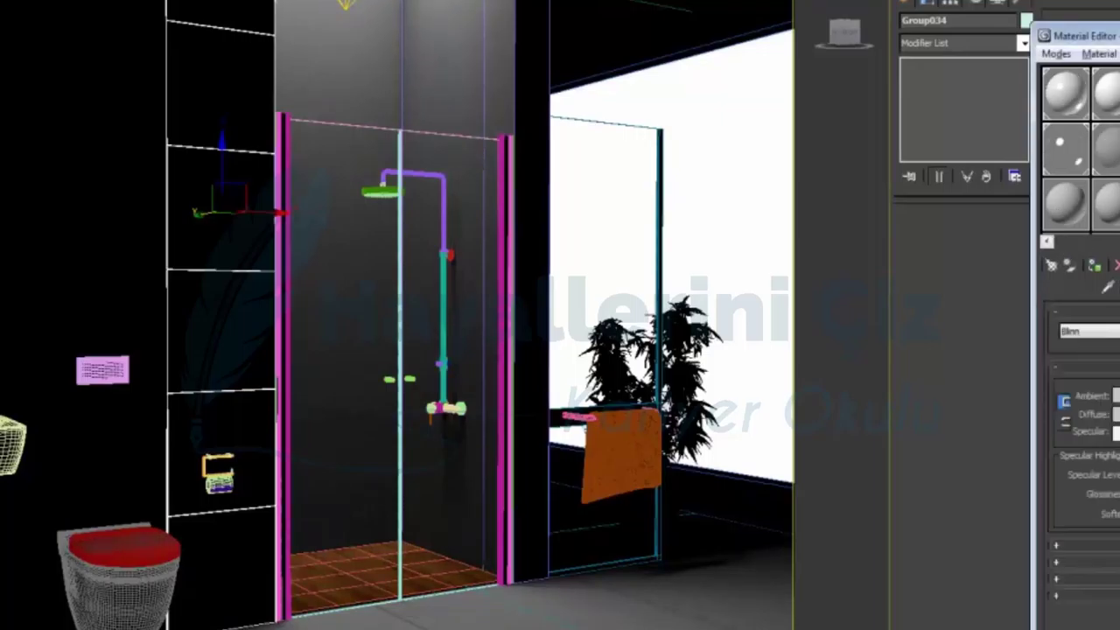
{"action": "left_click", "coordinate": [1050, 266]}
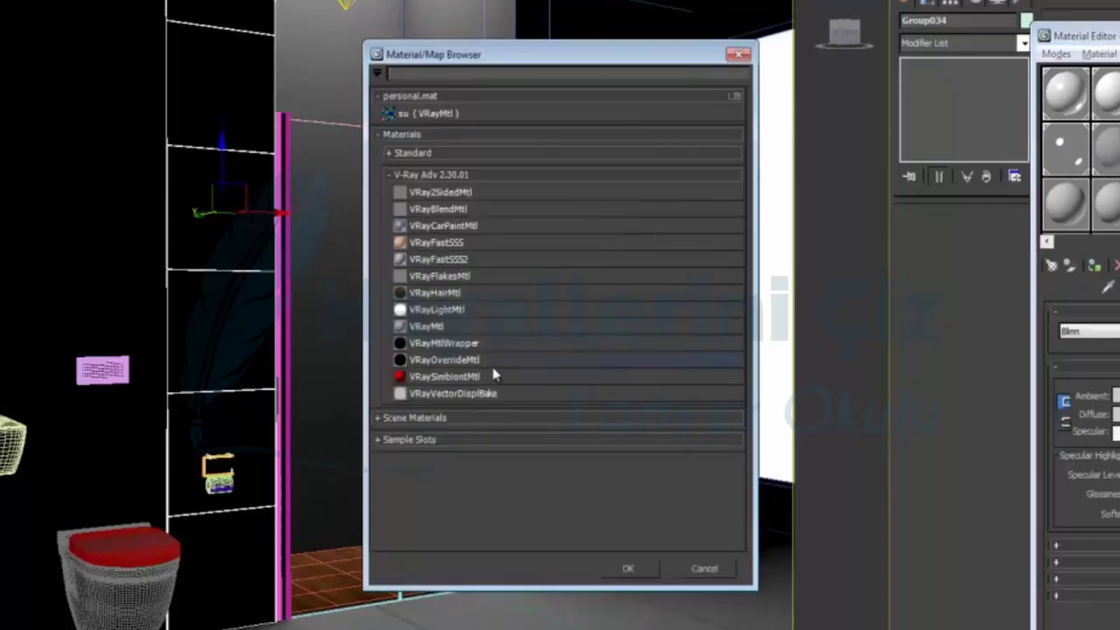
{"action": "double_click", "coordinate": [444, 328]}
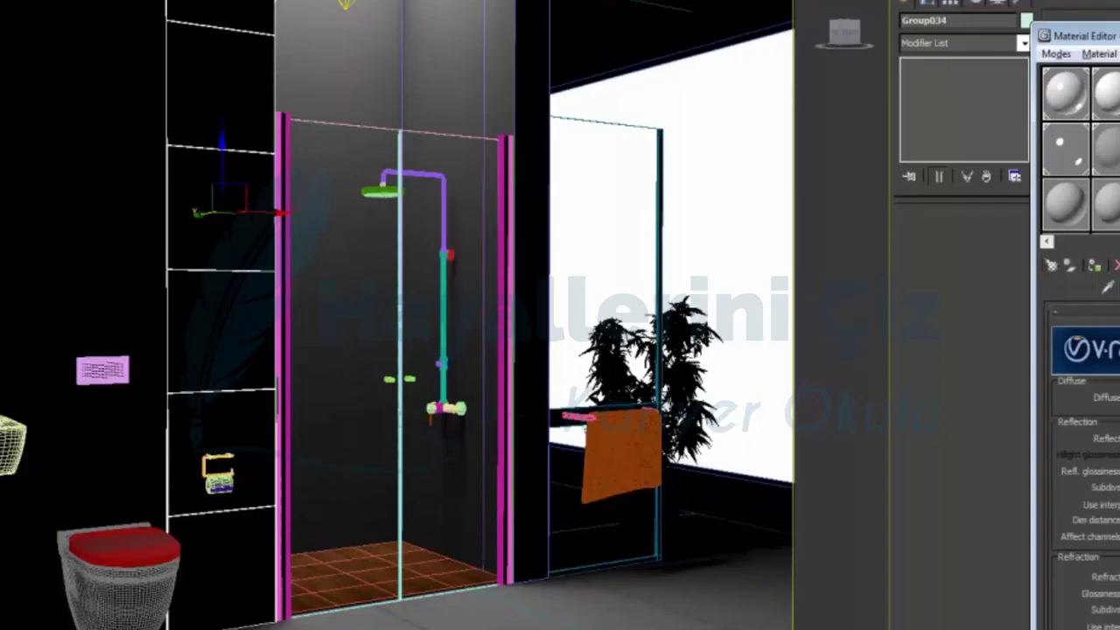
{"action": "left_click", "coordinate": [1100, 369]}
{"action": "left_click", "coordinate": [442, 125]}
Set the Reflect colour to RGB 25, 25, 25 and start a test render.
{"action": "left_click", "coordinate": [1117, 438]}
{"action": "type", "text": "25"}
{"action": "key", "text": "Tab"}
{"action": "type", "text": "25"}
{"action": "key", "text": "Tab"}
{"action": "type", "text": "25"}
{"action": "key", "text": "Return"}
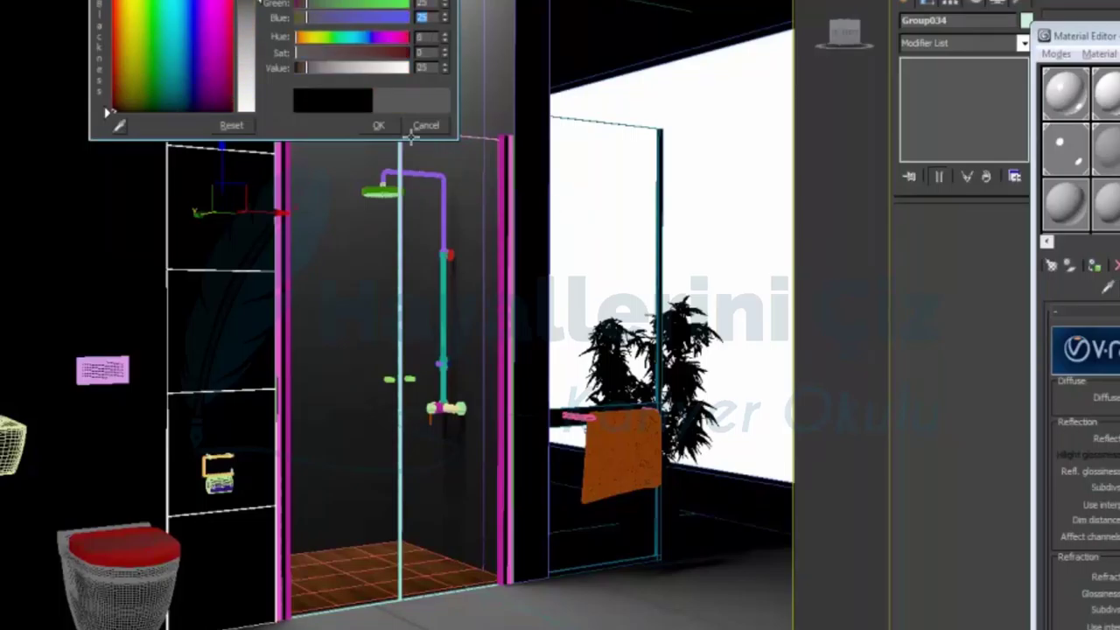
{"action": "left_click", "coordinate": [379, 125]}
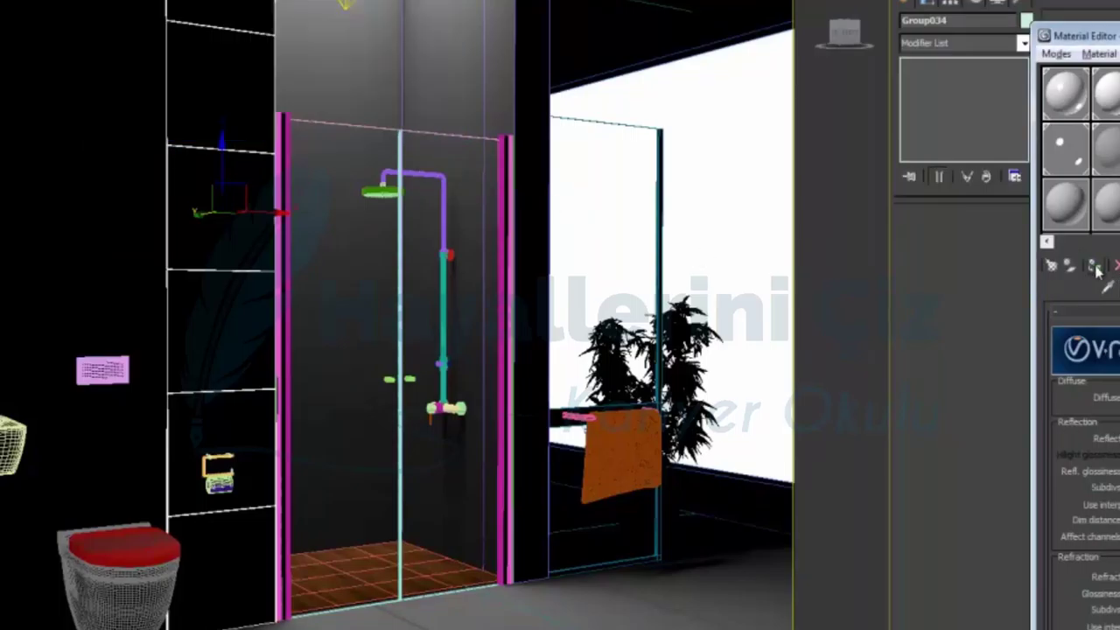
{"action": "key", "text": "shift+q"}
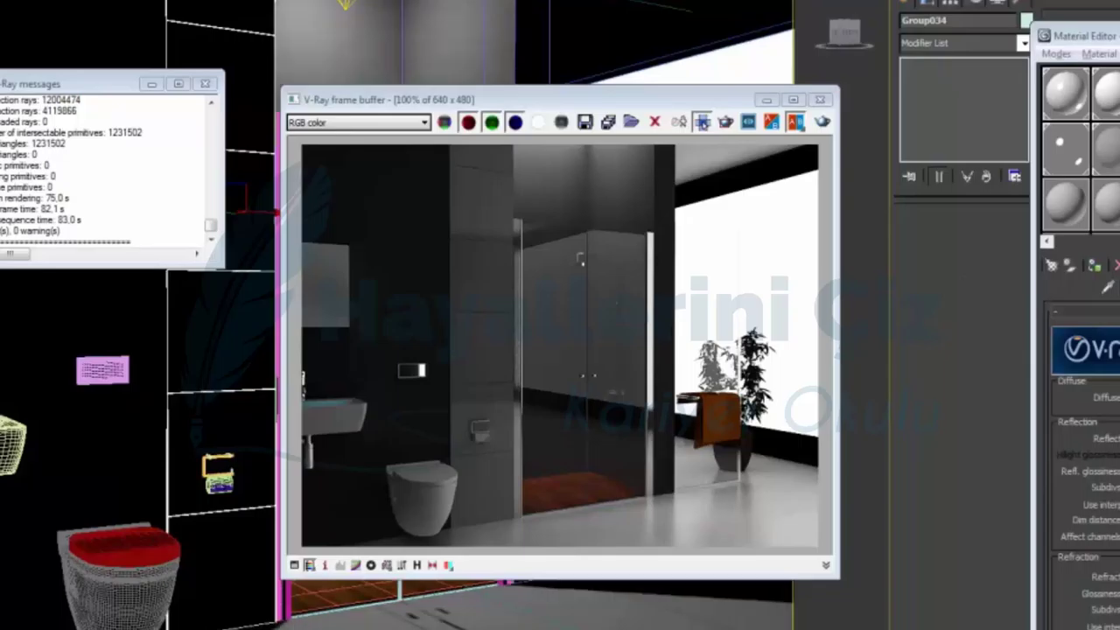
Lighten the colour to a light grey of 220 and re-render the view.
{"action": "left_click_drag", "start_coordinate": [262, 33], "coordinate": [265, 100]}
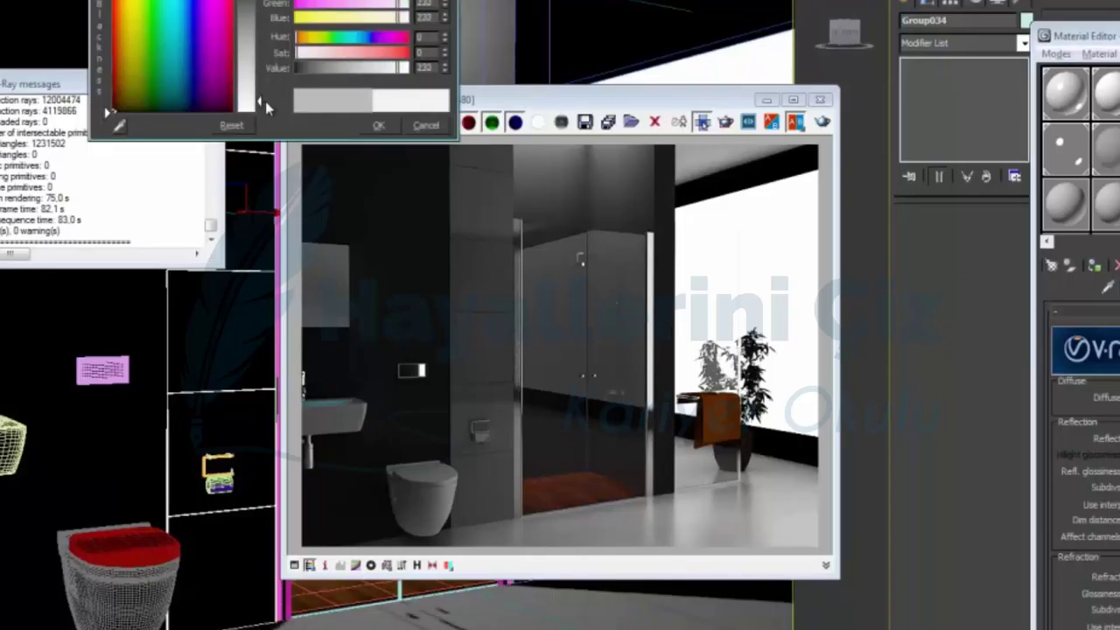
{"action": "left_click", "coordinate": [377, 125]}
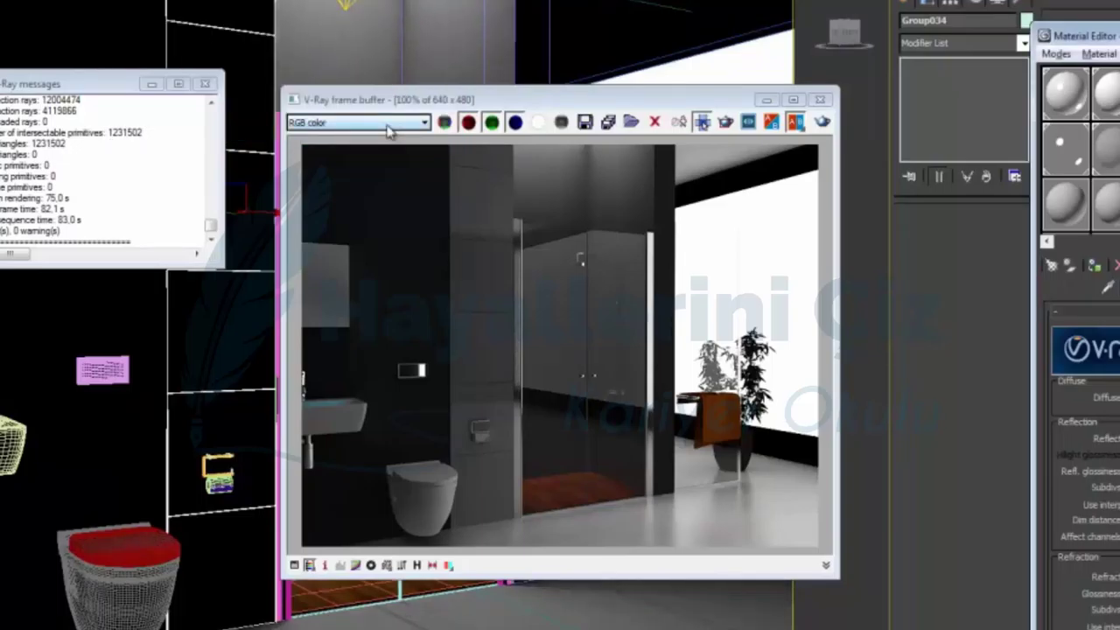
{"action": "left_click", "coordinate": [823, 124]}
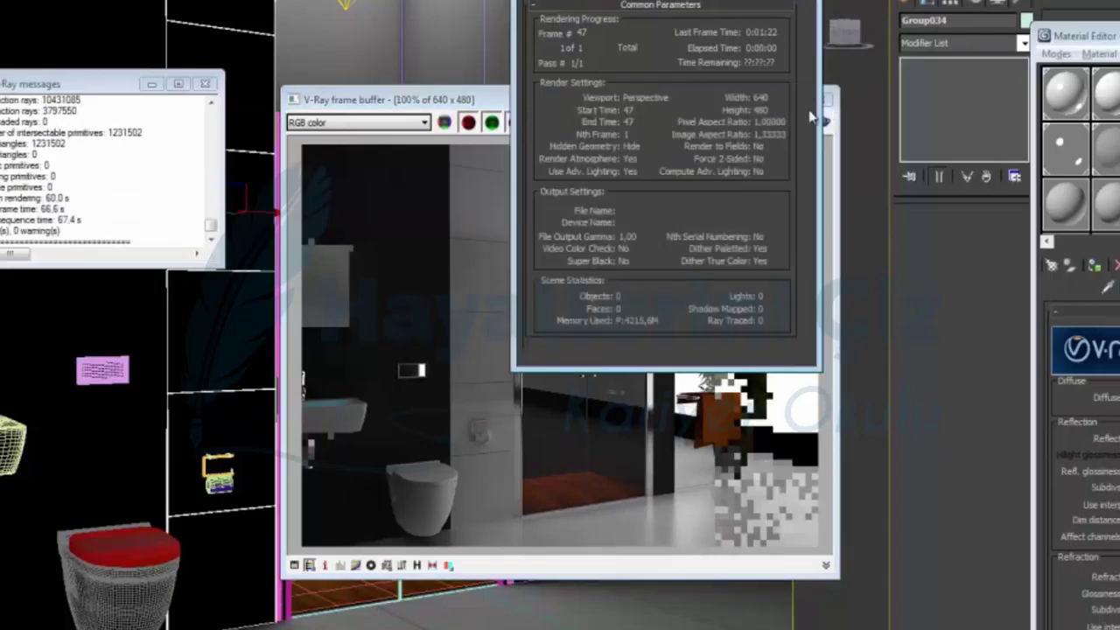
Close the V-Ray frame buffer after reviewing the lighter-colour render.
{"action": "left_click", "coordinate": [195, 79]}
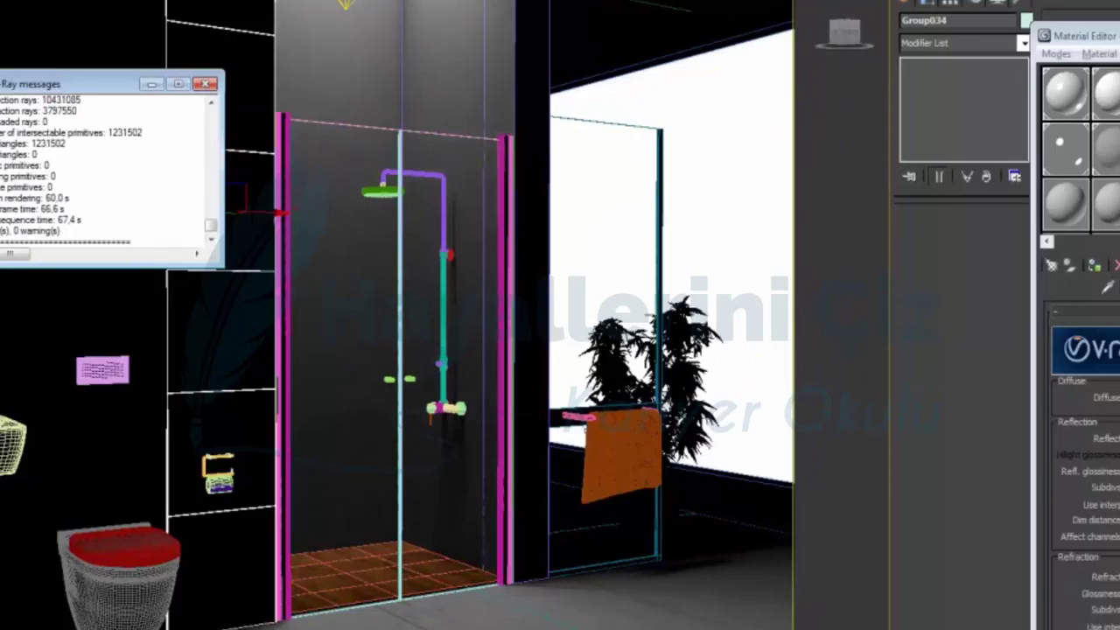
Maximize the Top view, close the V-Ray messages, and pick kage-90x90-8 to merge.
{"action": "key", "text": "alt+w"}
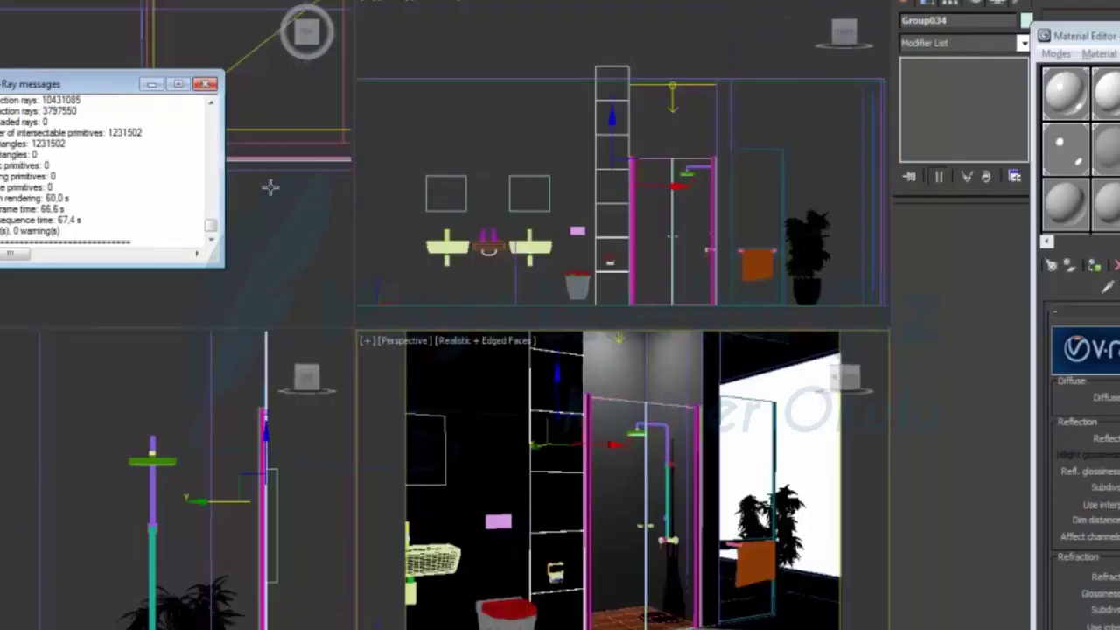
{"action": "key", "text": "alt+w"}
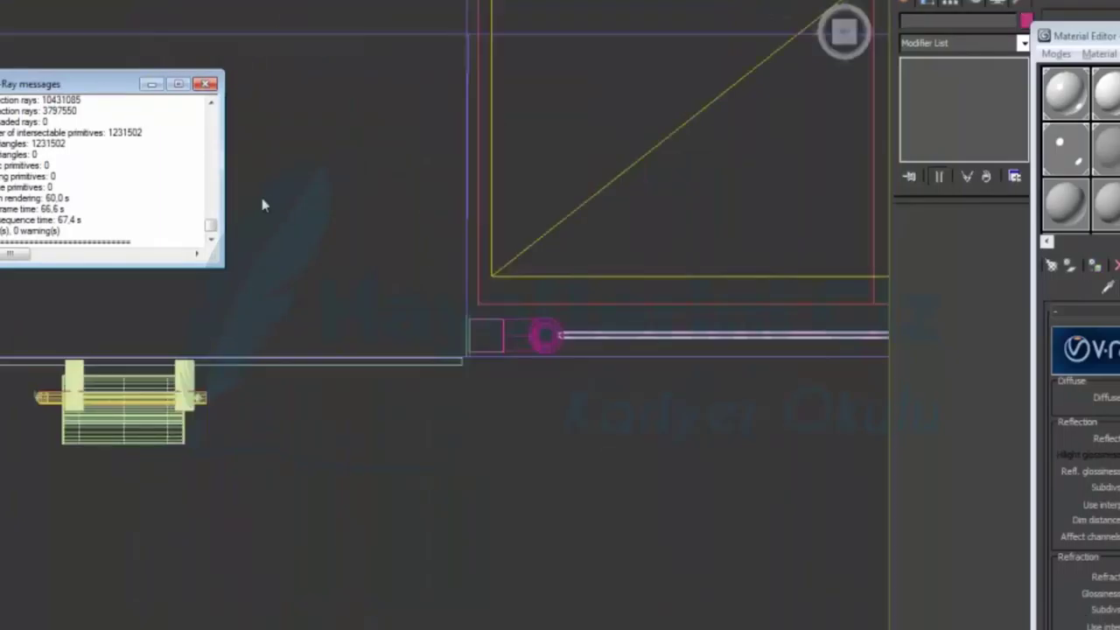
{"action": "left_click", "coordinate": [202, 87]}
{"action": "scroll", "coordinate": [431, 472], "scroll_direction": "down", "scroll_amount": 4}
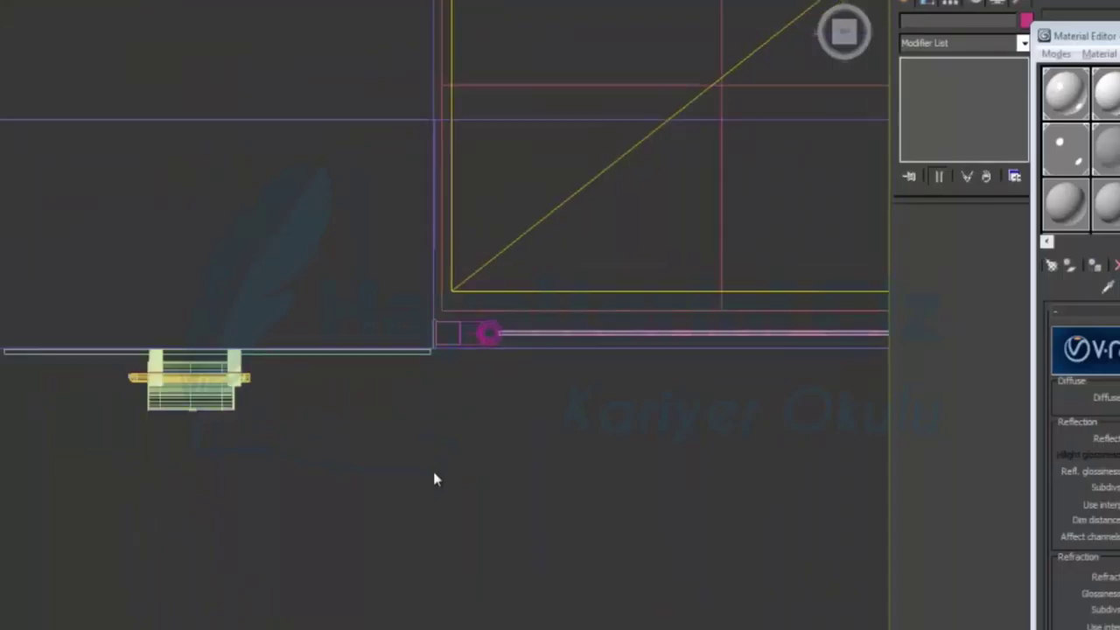
{"action": "scroll", "coordinate": [431, 481], "scroll_direction": "down", "scroll_amount": 6}
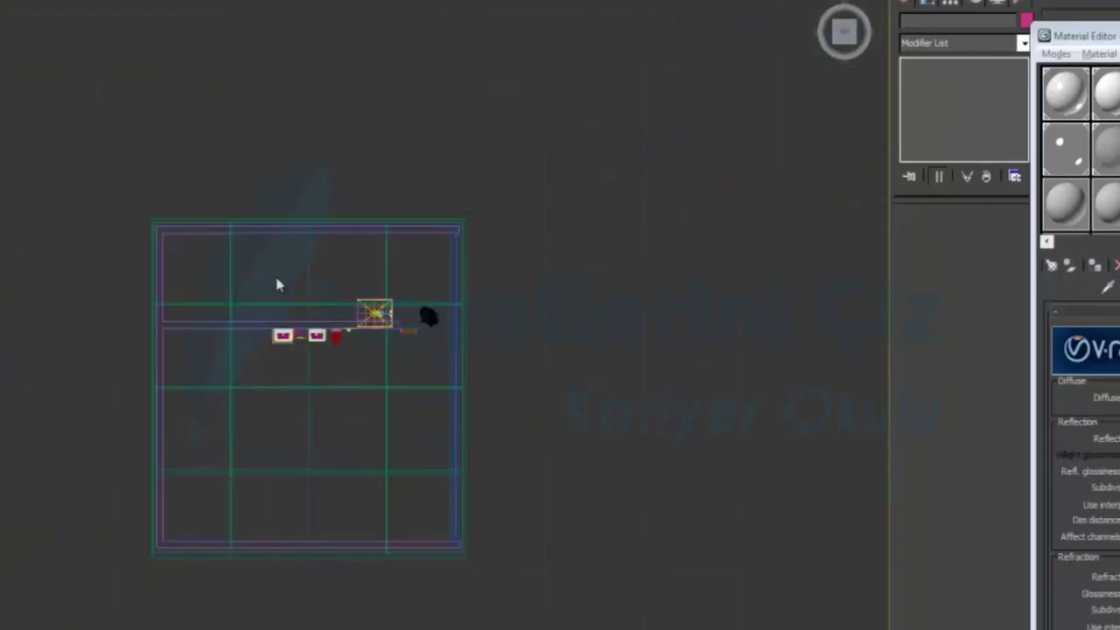
{"action": "key", "text": "alt+f"}
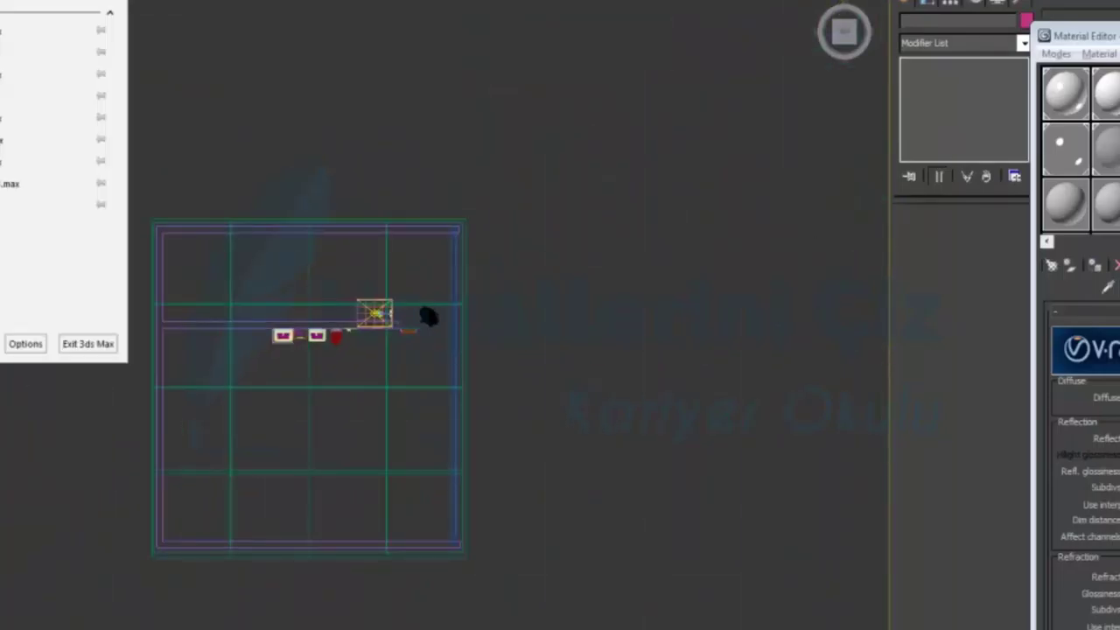
{"action": "key", "text": "Escape"}
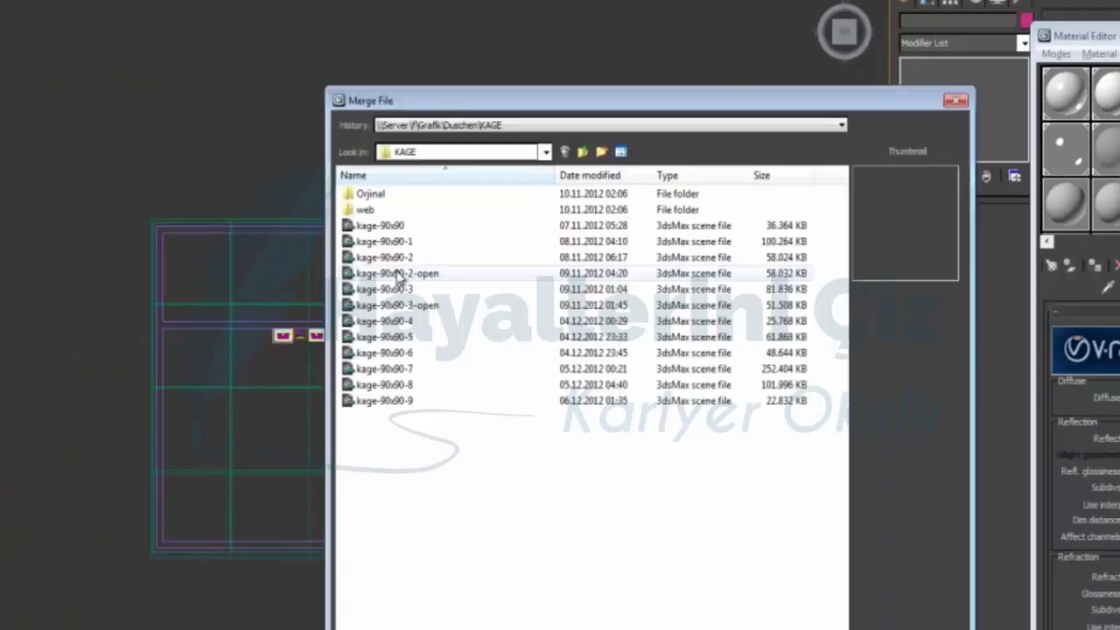
{"action": "left_click", "coordinate": [429, 385]}
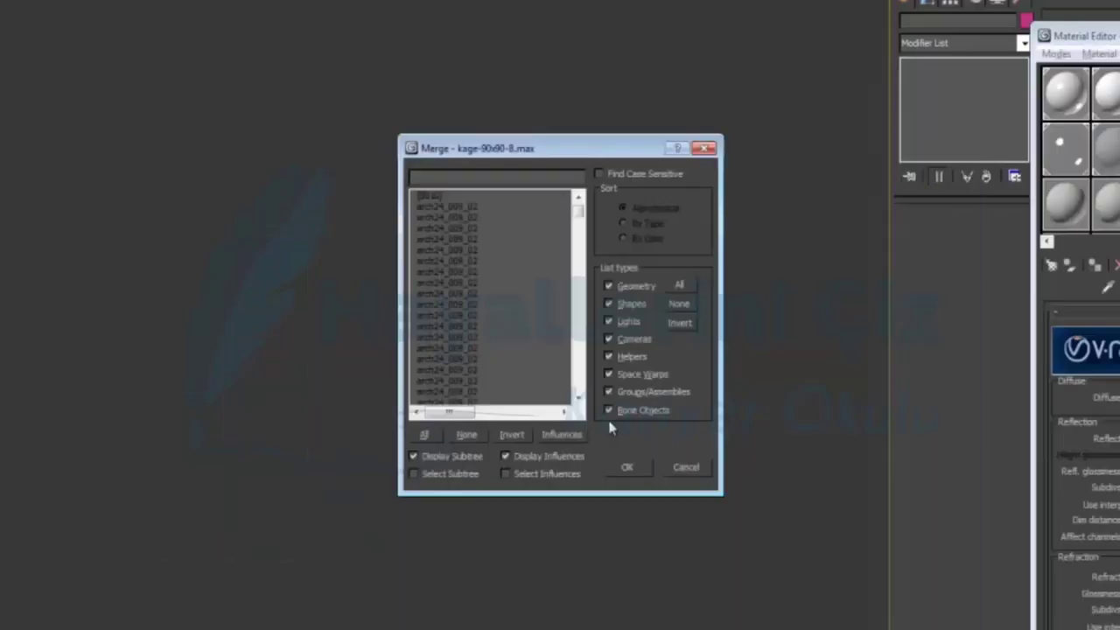
Merge all objects except lights, cameras and helpers, applying one choice to all duplicates.
{"action": "left_click", "coordinate": [626, 323]}
{"action": "left_click", "coordinate": [628, 341]}
{"action": "left_click", "coordinate": [622, 357]}
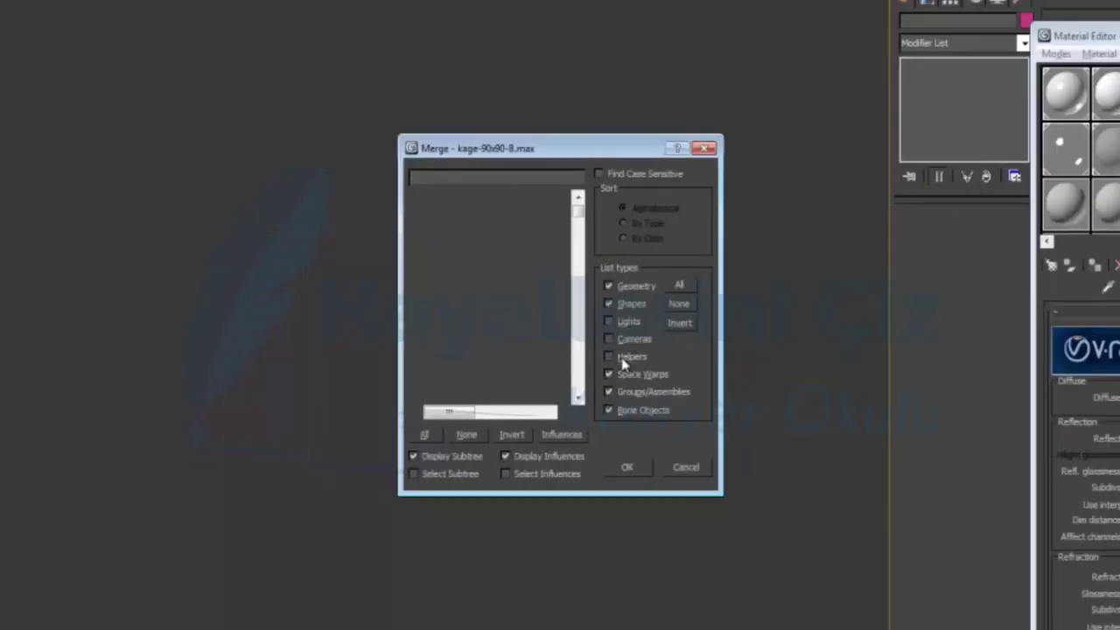
{"action": "left_click", "coordinate": [433, 440]}
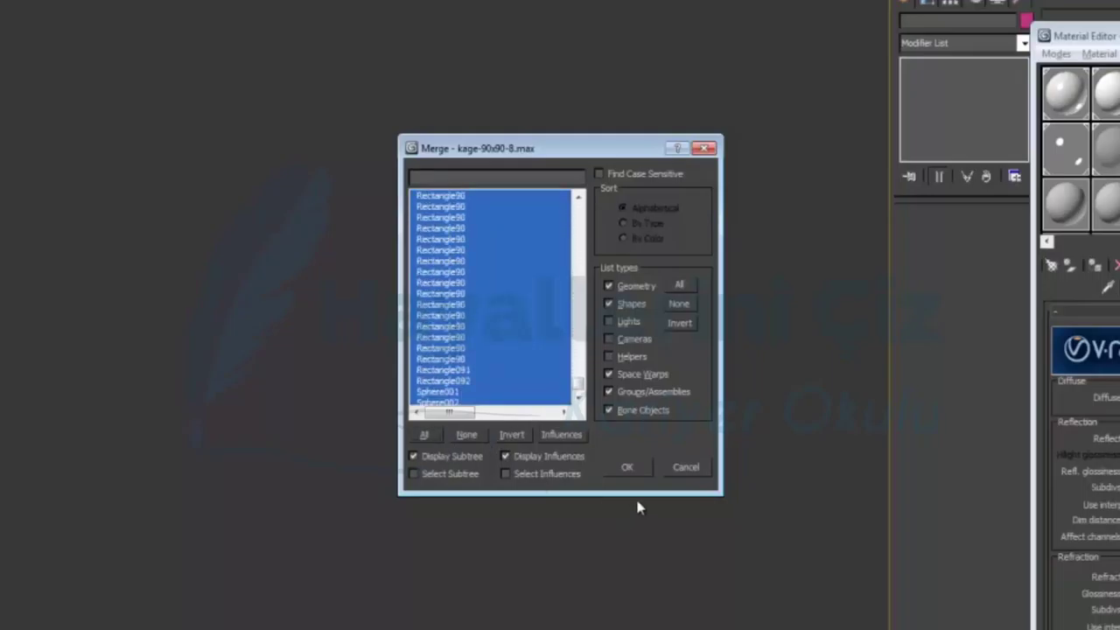
{"action": "left_click", "coordinate": [626, 466]}
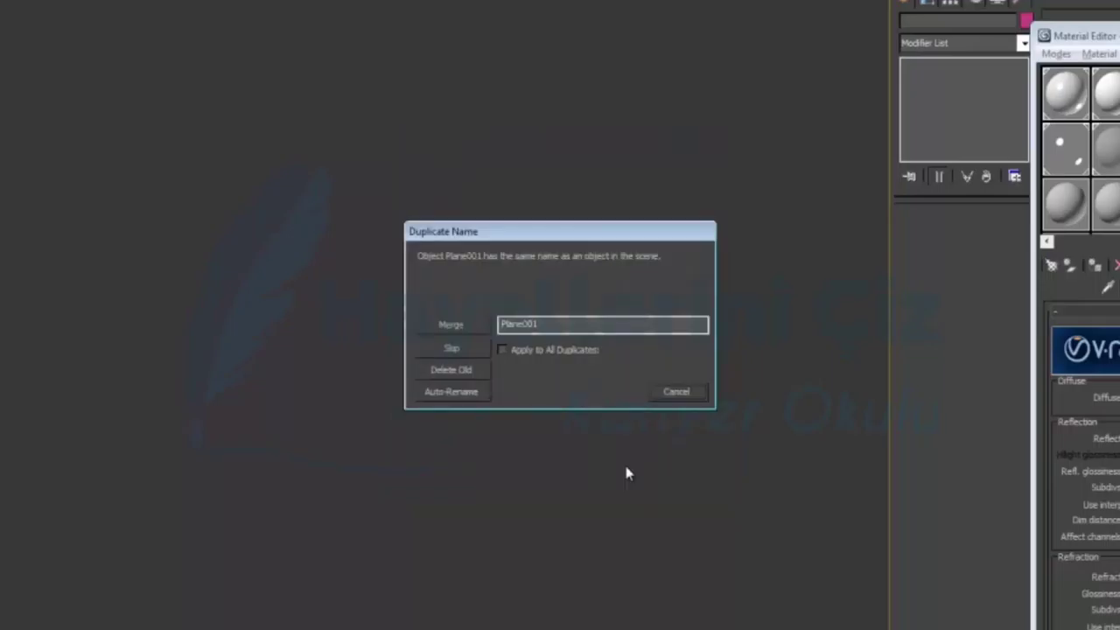
{"action": "left_click", "coordinate": [501, 350]}
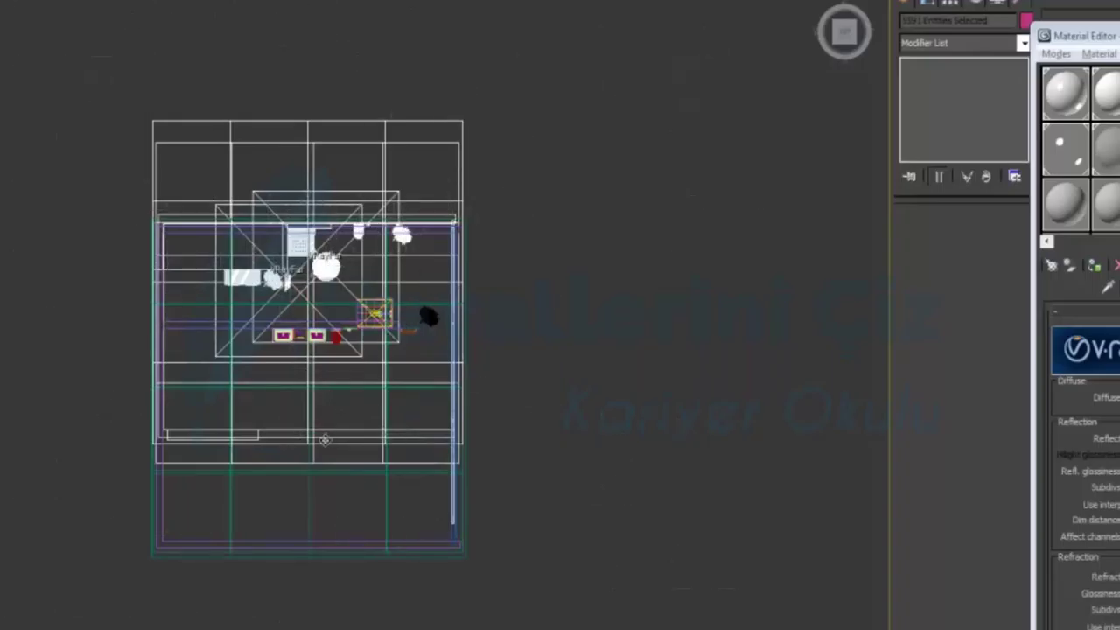
Move the merged objects down away from the room and delete the large wireframe box.
{"action": "left_click_drag", "start_coordinate": [324, 451], "coordinate": [346, 48]}
{"action": "left_click", "coordinate": [596, 127]}
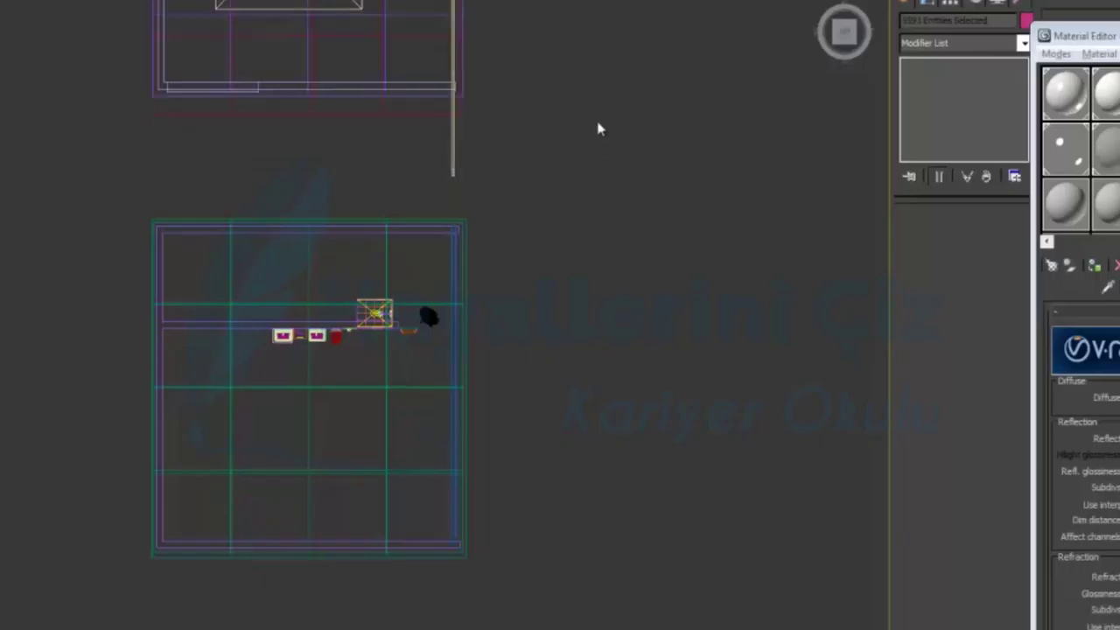
{"action": "middle_click_drag", "start_coordinate": [595, 129], "coordinate": [578, 388]}
{"action": "left_click_drag", "start_coordinate": [537, 421], "coordinate": [113, 319]}
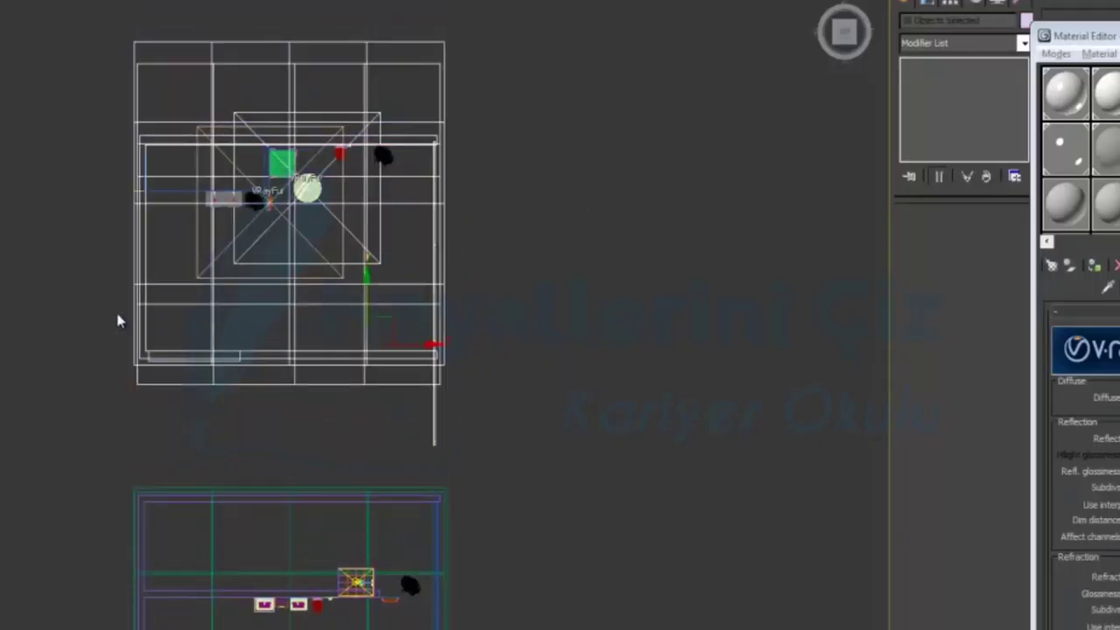
{"action": "left_click", "coordinate": [535, 370]}
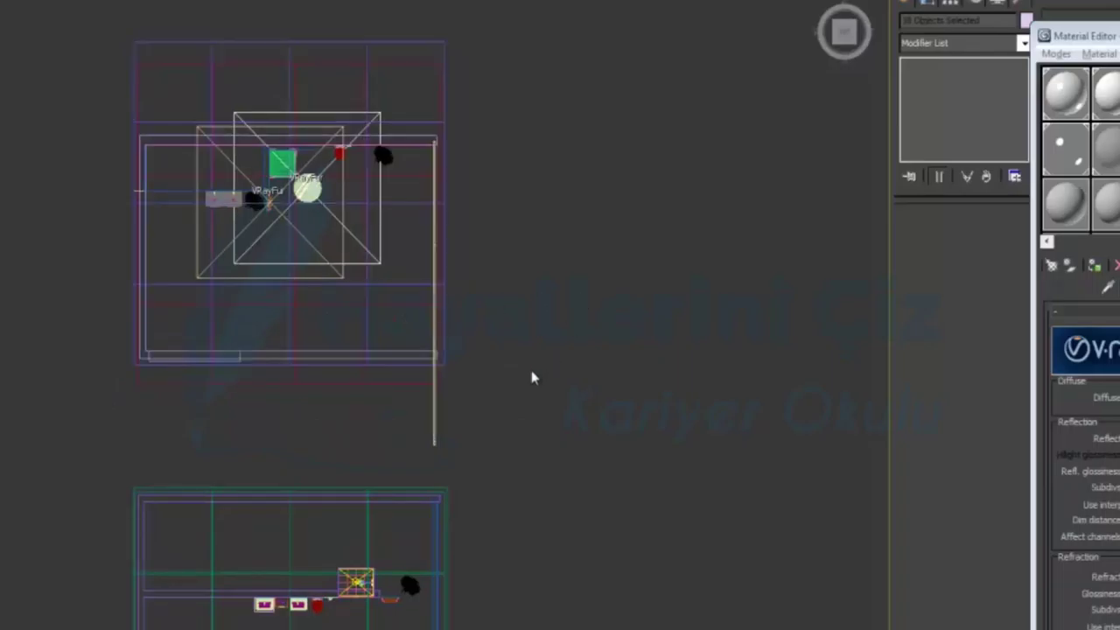
{"action": "left_click_drag", "start_coordinate": [522, 344], "coordinate": [392, 383]}
{"action": "key", "text": "Delete"}
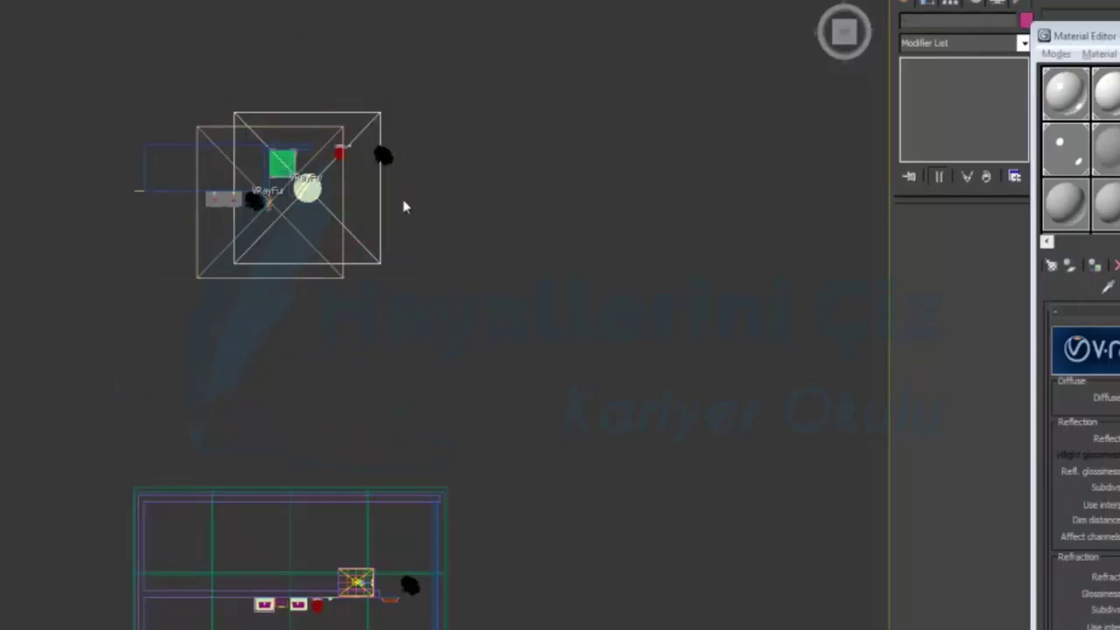
Navigate near the fur objects and delete the gray object.
{"action": "left_click_drag", "start_coordinate": [131, 217], "coordinate": [160, 124]}
{"action": "middle_click_drag", "start_coordinate": [450, 199], "coordinate": [425, 345]}
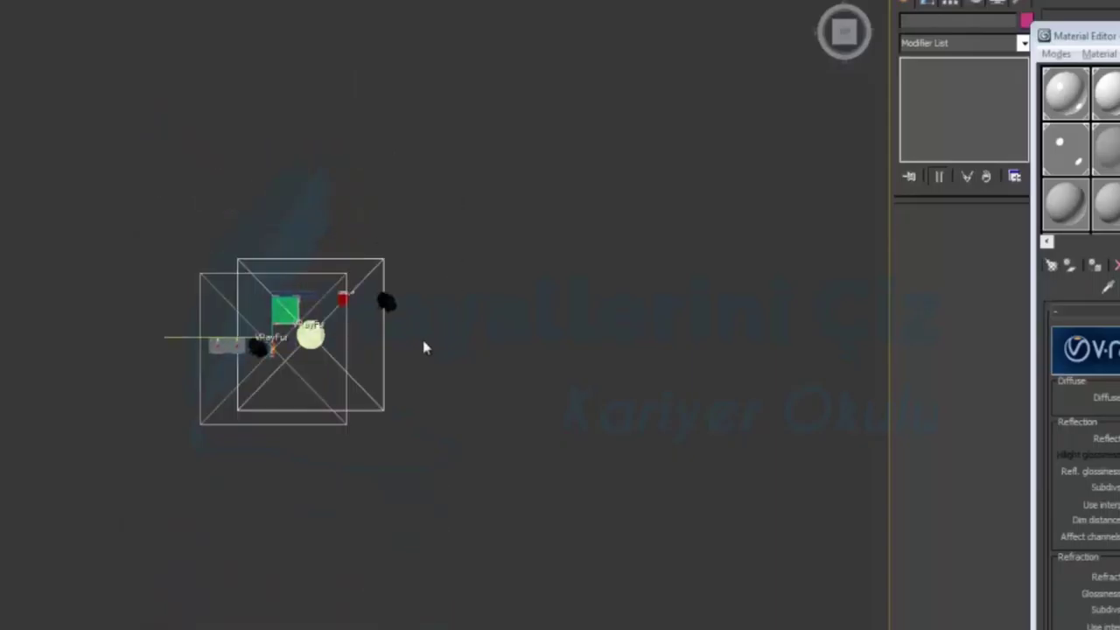
{"action": "scroll", "coordinate": [426, 345], "scroll_direction": "up", "scroll_amount": 3}
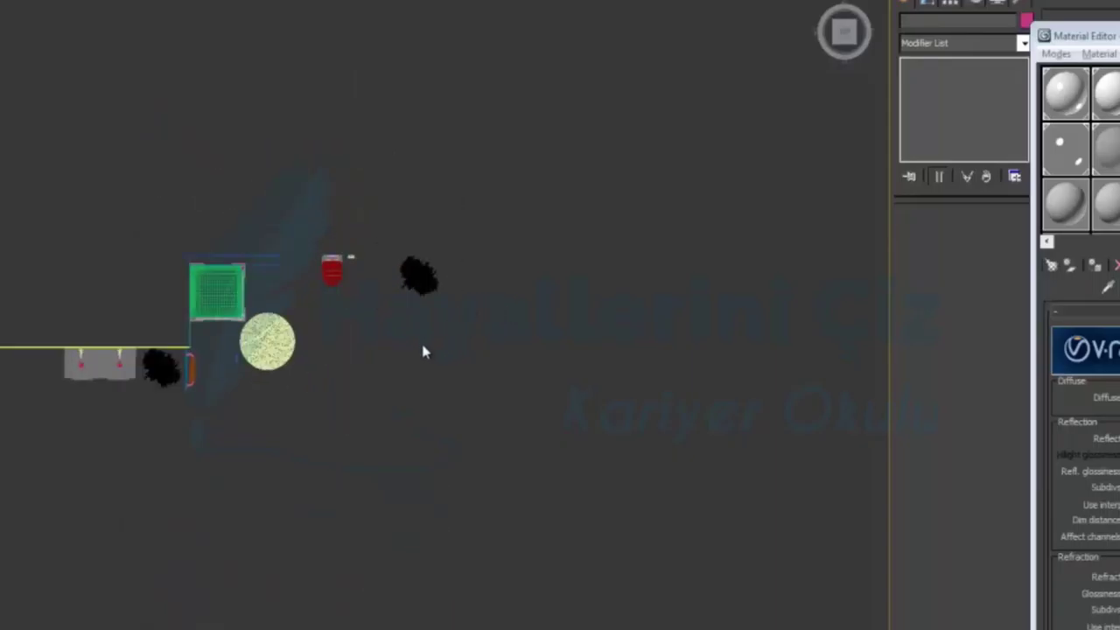
{"action": "scroll", "coordinate": [422, 351], "scroll_direction": "up", "scroll_amount": 2}
{"action": "left_click", "coordinate": [100, 443]}
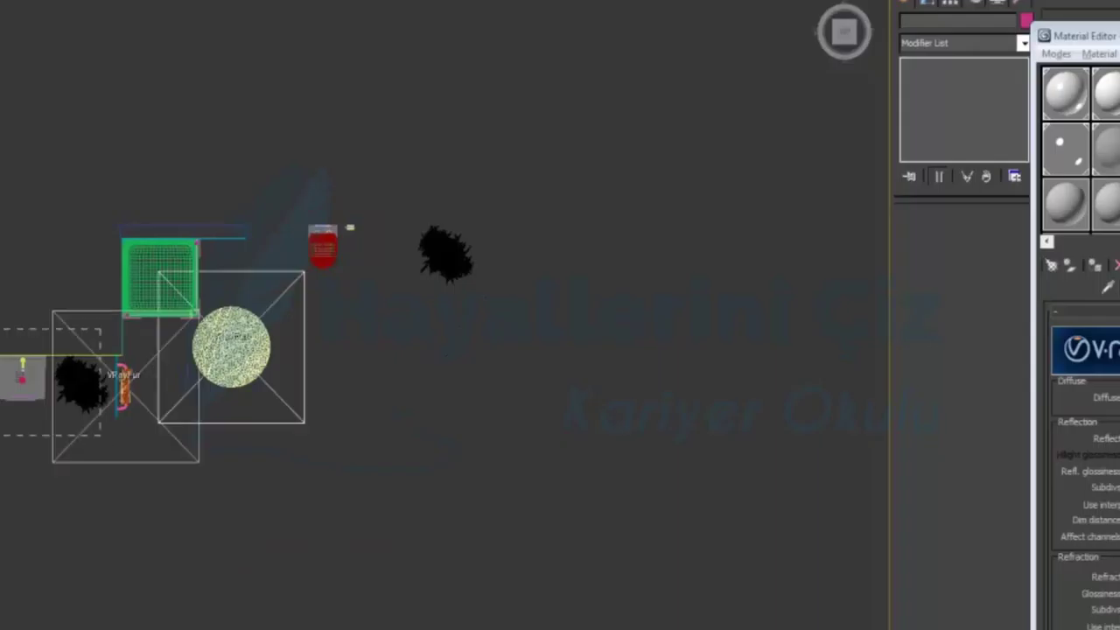
{"action": "left_click_drag", "start_coordinate": [0, 315], "coordinate": [96, 476]}
{"action": "middle_click_drag", "start_coordinate": [65, 449], "coordinate": [430, 438]}
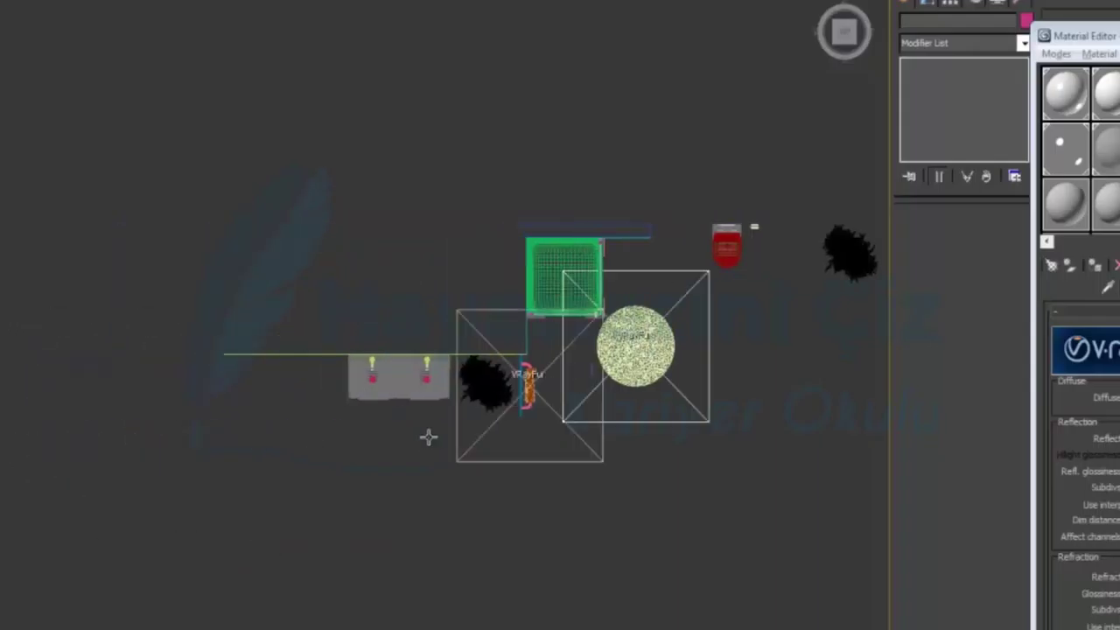
{"action": "left_click_drag", "start_coordinate": [340, 370], "coordinate": [163, 288]}
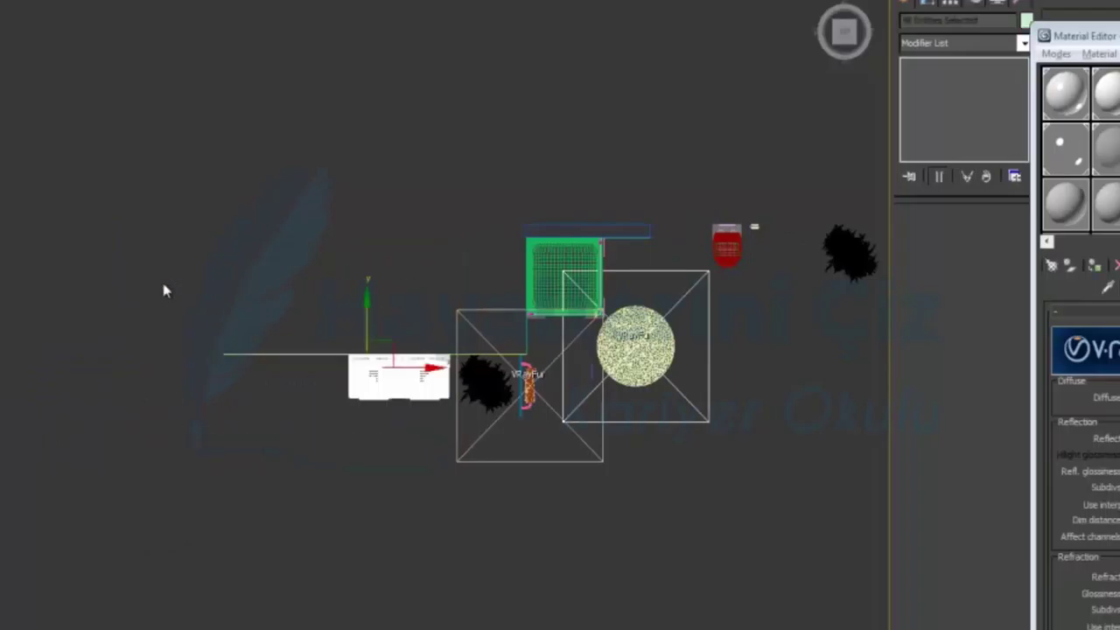
{"action": "key", "text": "Delete"}
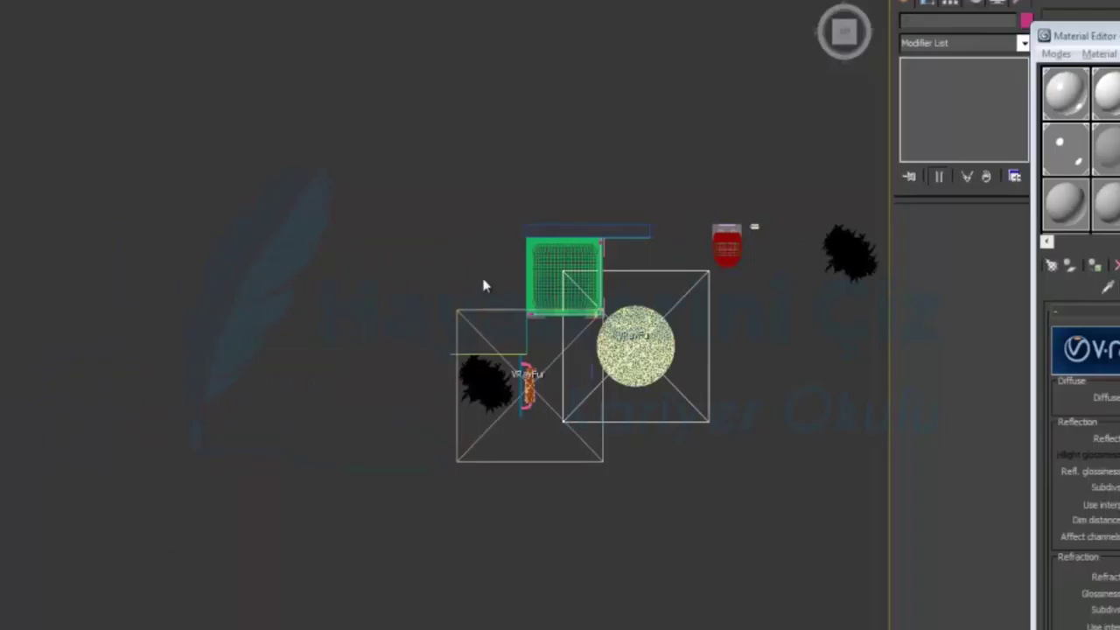
Delete the black tree, the green box and the merged toilet.
{"action": "middle_click_drag", "start_coordinate": [461, 277], "coordinate": [154, 285]}
{"action": "left_click_drag", "start_coordinate": [595, 342], "coordinate": [530, 171]}
{"action": "key", "text": "Delete"}
{"action": "left_click_drag", "start_coordinate": [343, 191], "coordinate": [202, 275]}
{"action": "key", "text": "Delete"}
{"action": "scroll", "coordinate": [268, 263], "scroll_direction": "up", "scroll_amount": 5}
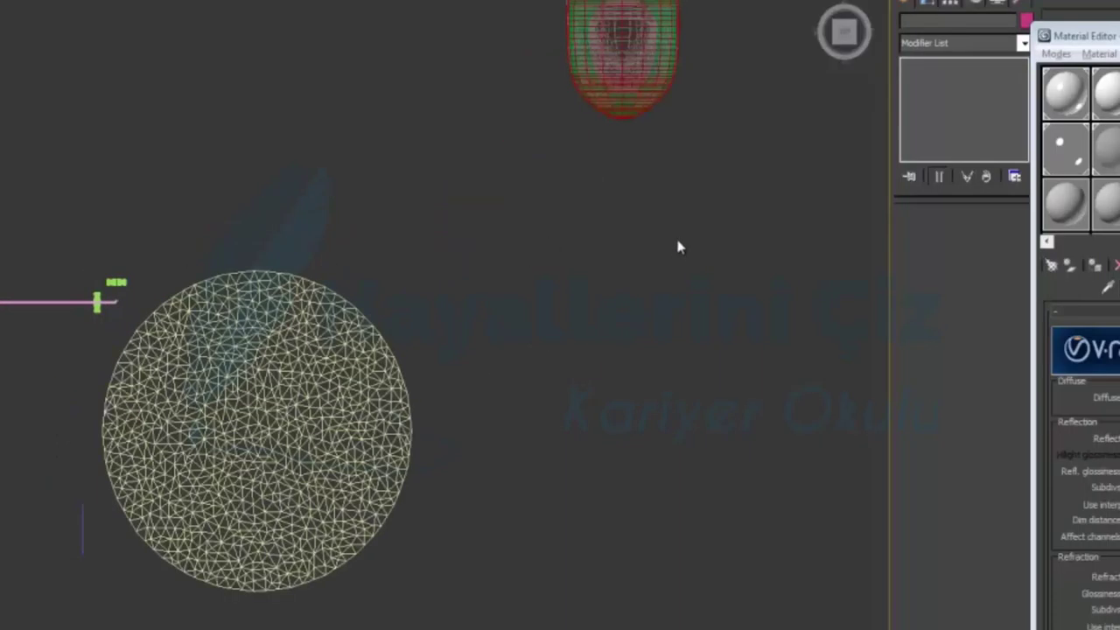
{"action": "middle_click_drag", "start_coordinate": [667, 240], "coordinate": [560, 475]}
{"action": "left_click_drag", "start_coordinate": [642, 461], "coordinate": [414, 131]}
{"action": "key", "text": "Delete"}
Delete the light and its target, the tree and the pink object, then select the Rectangle.
{"action": "middle_click_drag", "start_coordinate": [449, 230], "coordinate": [658, 151]}
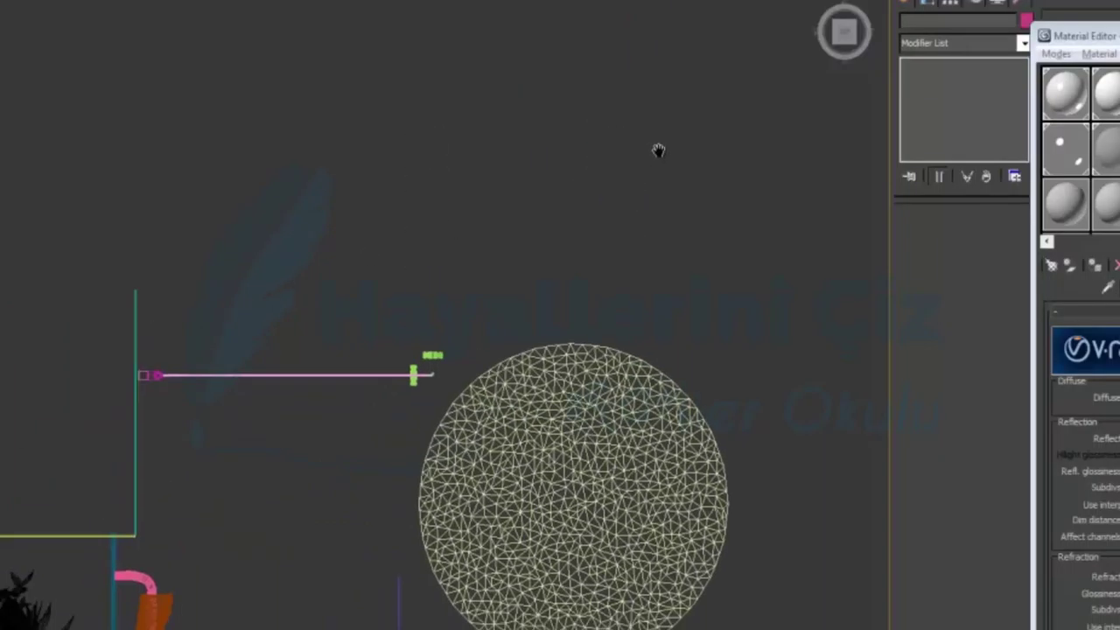
{"action": "left_click_drag", "start_coordinate": [454, 333], "coordinate": [385, 365]}
{"action": "key", "text": "Delete"}
{"action": "left_click_drag", "start_coordinate": [470, 258], "coordinate": [389, 170]}
{"action": "left_click_drag", "start_coordinate": [226, 470], "coordinate": [35, 248]}
{"action": "key", "text": "Delete"}
{"action": "middle_click_drag", "start_coordinate": [399, 242], "coordinate": [537, 44]}
{"action": "left_click_drag", "start_coordinate": [3, 313], "coordinate": [17, 302]}
{"action": "key", "text": "Delete"}
{"action": "left_click_drag", "start_coordinate": [280, 312], "coordinate": [226, 376]}
{"action": "key", "text": "Delete"}
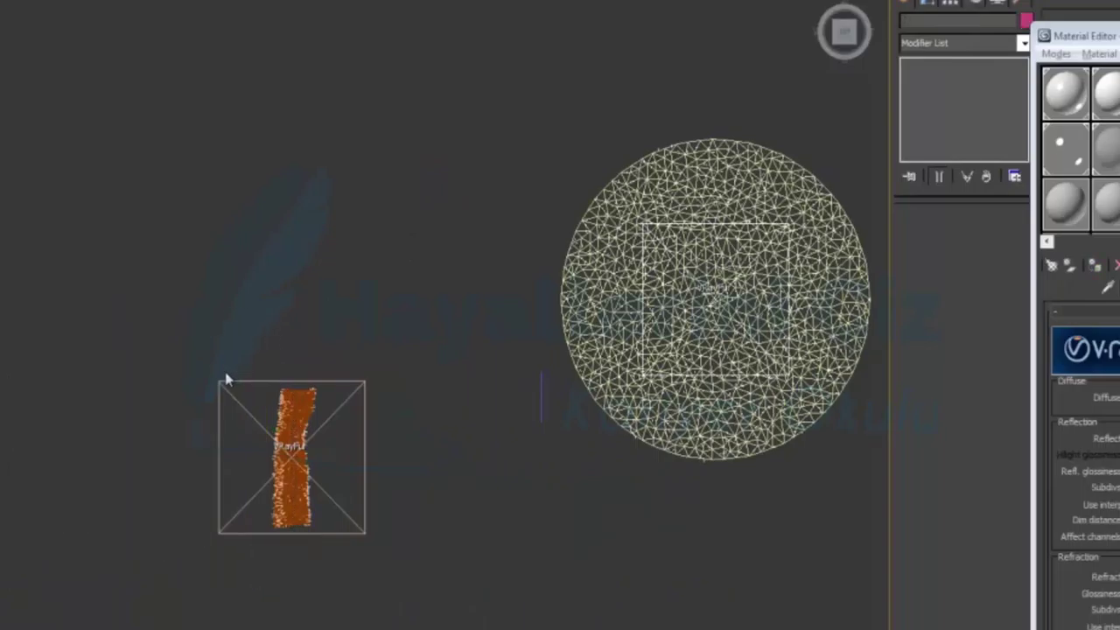
{"action": "left_click_drag", "start_coordinate": [553, 456], "coordinate": [516, 374]}
Delete the Rectangle and move the VRayFur towel and its fur box toward the room.
{"action": "key", "text": "Delete"}
{"action": "scroll", "coordinate": [417, 516], "scroll_direction": "down", "scroll_amount": 5}
{"action": "left_click", "coordinate": [295, 325]}
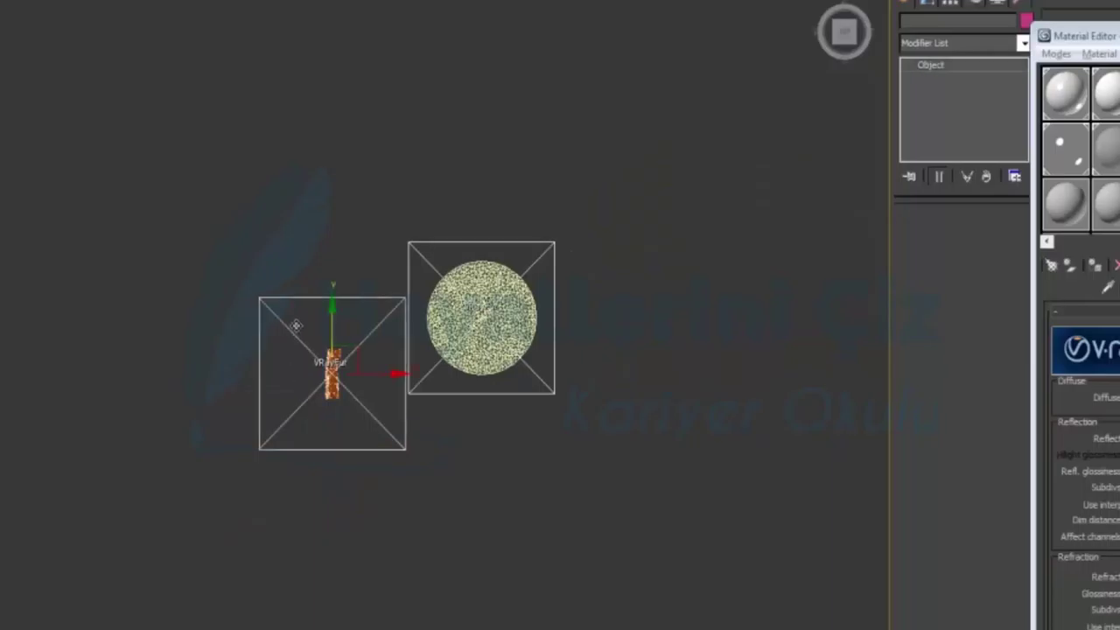
{"action": "left_click_drag", "start_coordinate": [300, 324], "coordinate": [297, 400]}
{"action": "left_click_drag", "start_coordinate": [353, 480], "coordinate": [292, 309]}
{"action": "left_click_drag", "start_coordinate": [343, 354], "coordinate": [345, 525]}
{"action": "middle_click_drag", "start_coordinate": [411, 533], "coordinate": [417, 525], "text": "alt"}
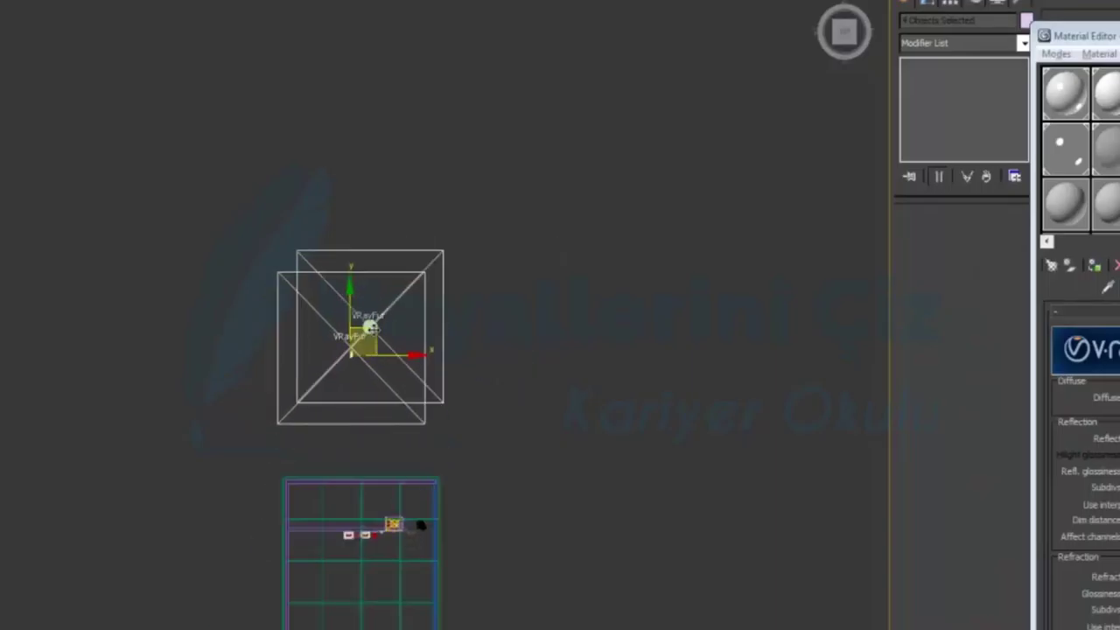
{"action": "left_click_drag", "start_coordinate": [371, 327], "coordinate": [551, 530]}
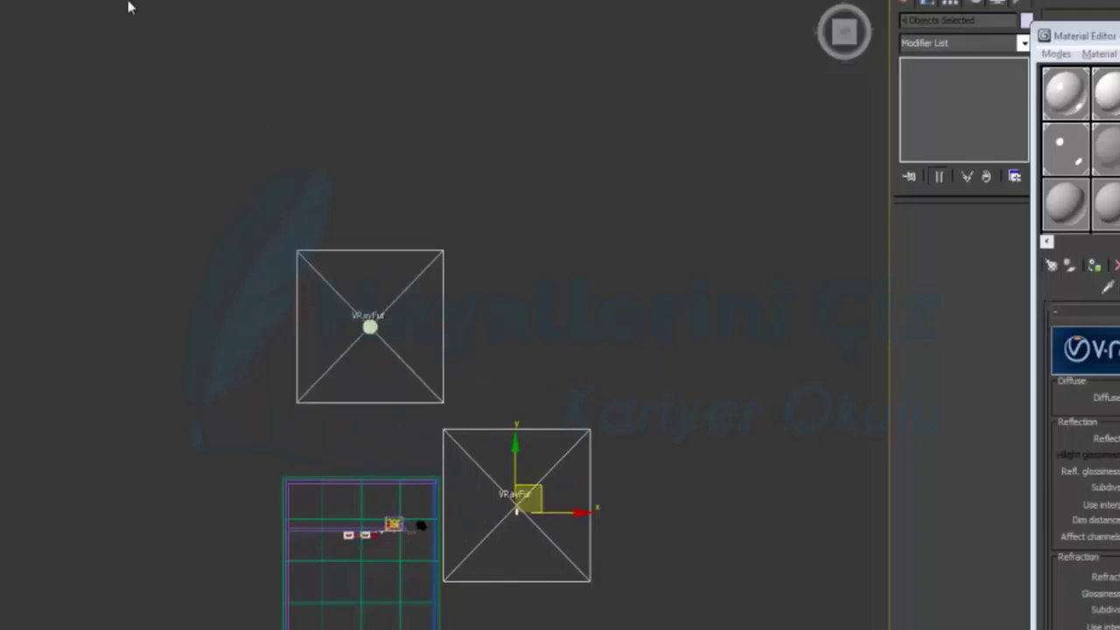
Rotate the fur towel strand so it lies horizontally.
{"action": "key", "text": "e"}
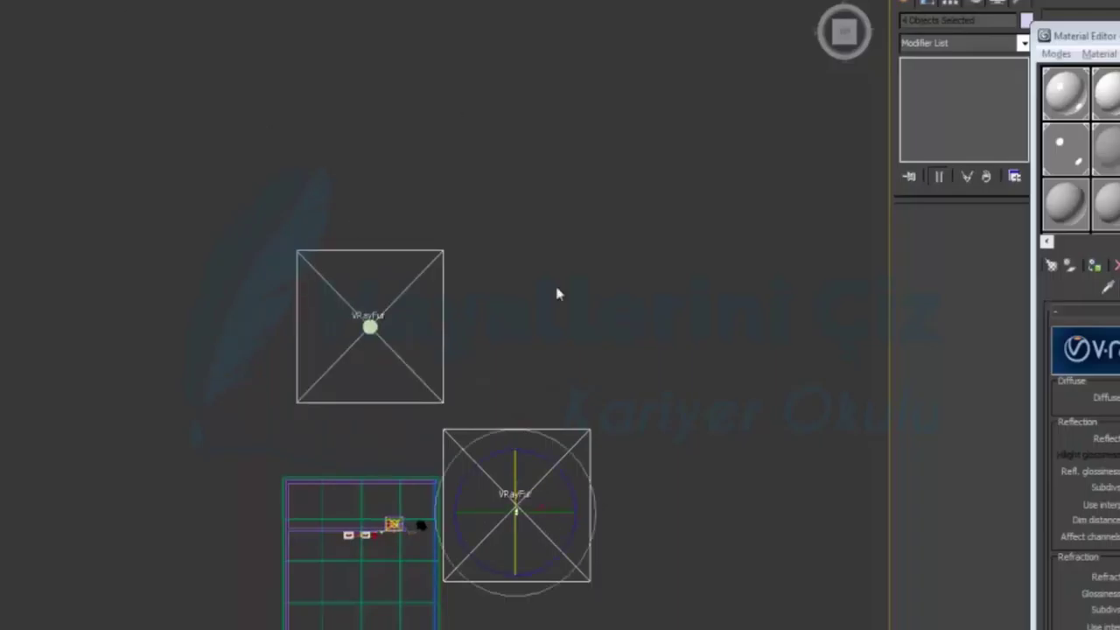
{"action": "left_click_drag", "start_coordinate": [583, 463], "coordinate": [585, 470]}
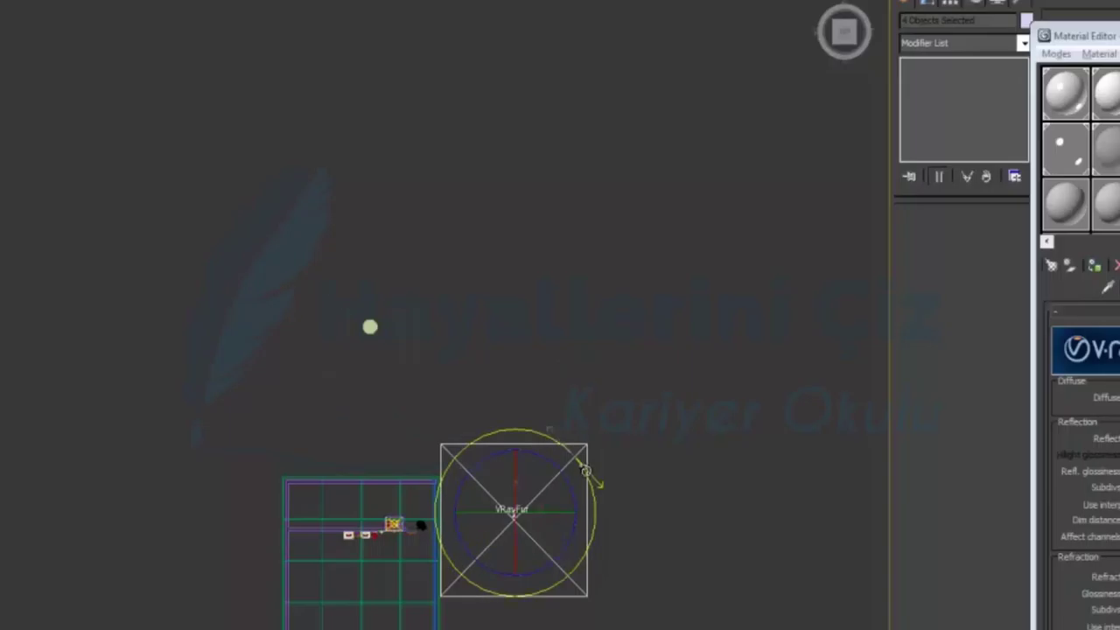
{"action": "scroll", "coordinate": [368, 350], "scroll_direction": "up", "scroll_amount": 3}
{"action": "middle_click_drag", "start_coordinate": [608, 577], "coordinate": [593, 190]}
{"action": "scroll", "coordinate": [674, 455], "scroll_direction": "up", "scroll_amount": 2}
{"action": "middle_click_drag", "start_coordinate": [586, 464], "coordinate": [418, 390]}
{"action": "scroll", "coordinate": [472, 407], "scroll_direction": "up", "scroll_amount": 2}
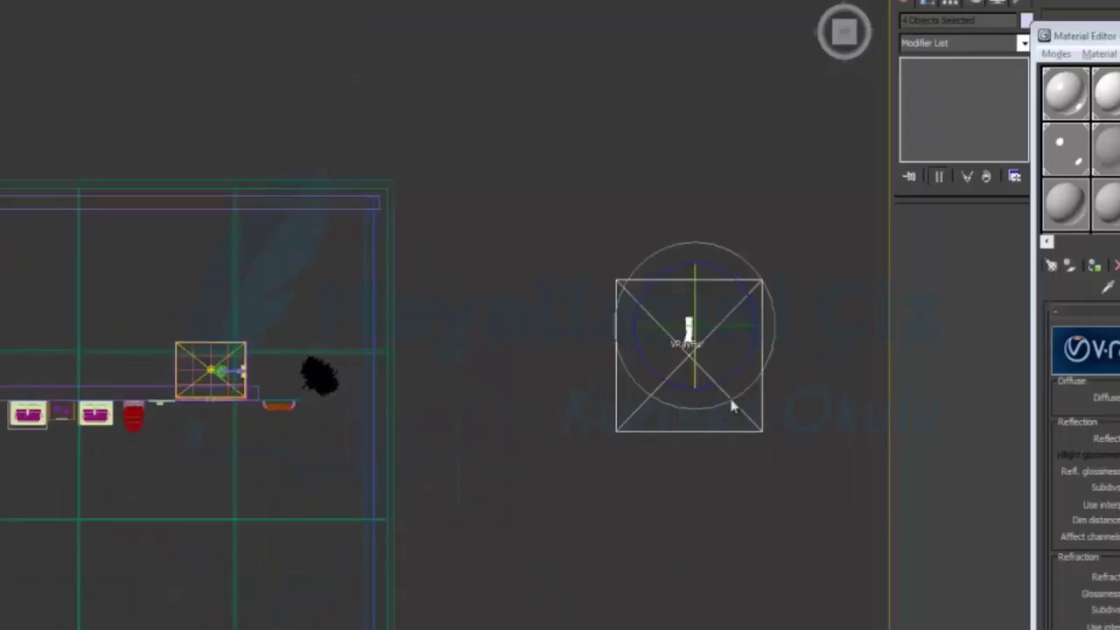
{"action": "left_click_drag", "start_coordinate": [745, 392], "coordinate": [736, 390]}
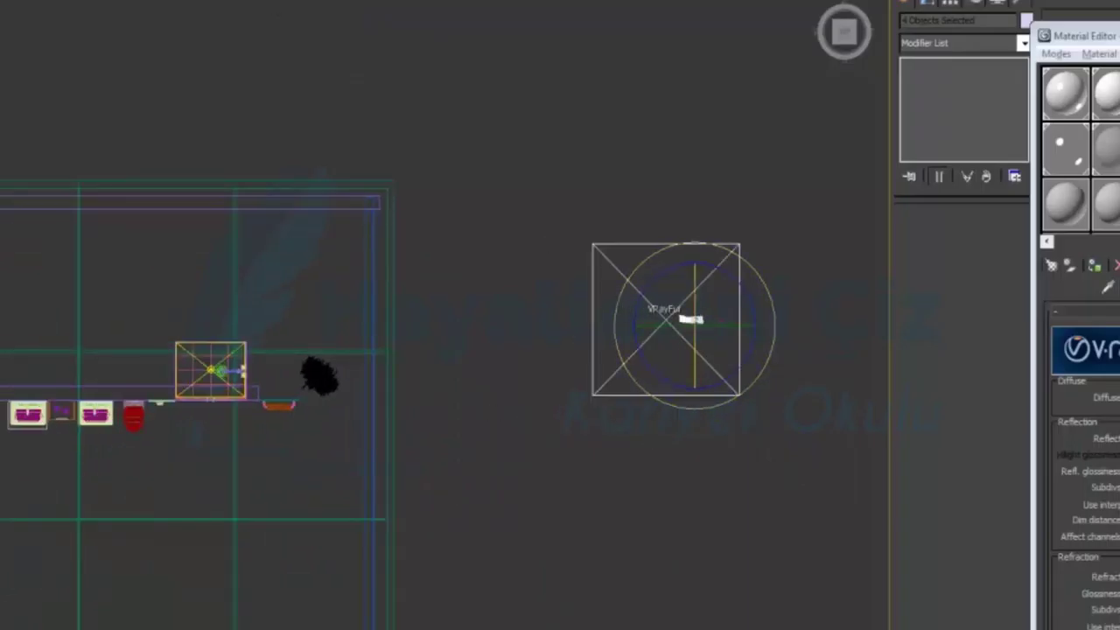
Move the fur toward the towel hanger and flip it 180 degrees.
{"action": "key", "text": "w"}
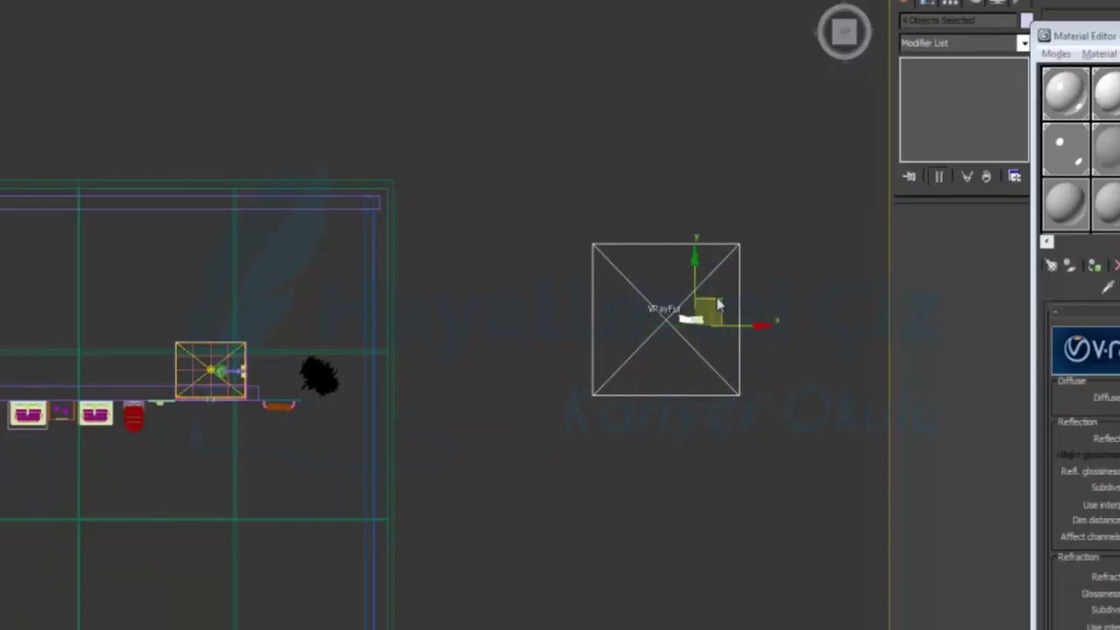
{"action": "left_click_drag", "start_coordinate": [716, 303], "coordinate": [342, 395]}
{"action": "scroll", "coordinate": [295, 484], "scroll_direction": "up", "scroll_amount": 5}
{"action": "middle_click_drag", "start_coordinate": [295, 513], "coordinate": [550, 85]}
{"action": "scroll", "coordinate": [392, 458], "scroll_direction": "up", "scroll_amount": 3}
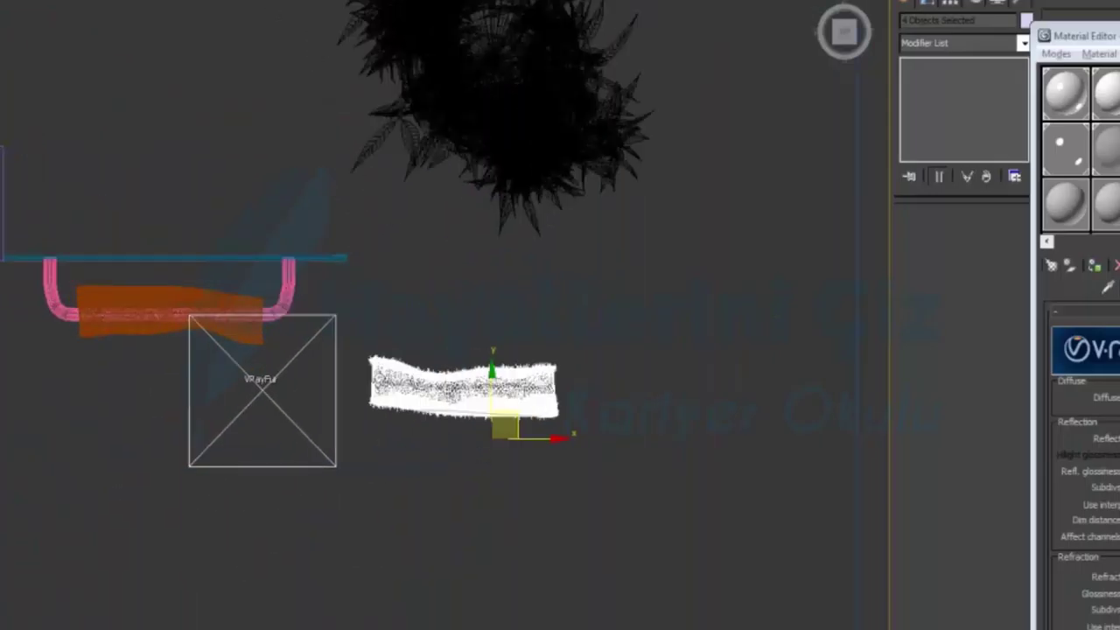
{"action": "key", "text": "e"}
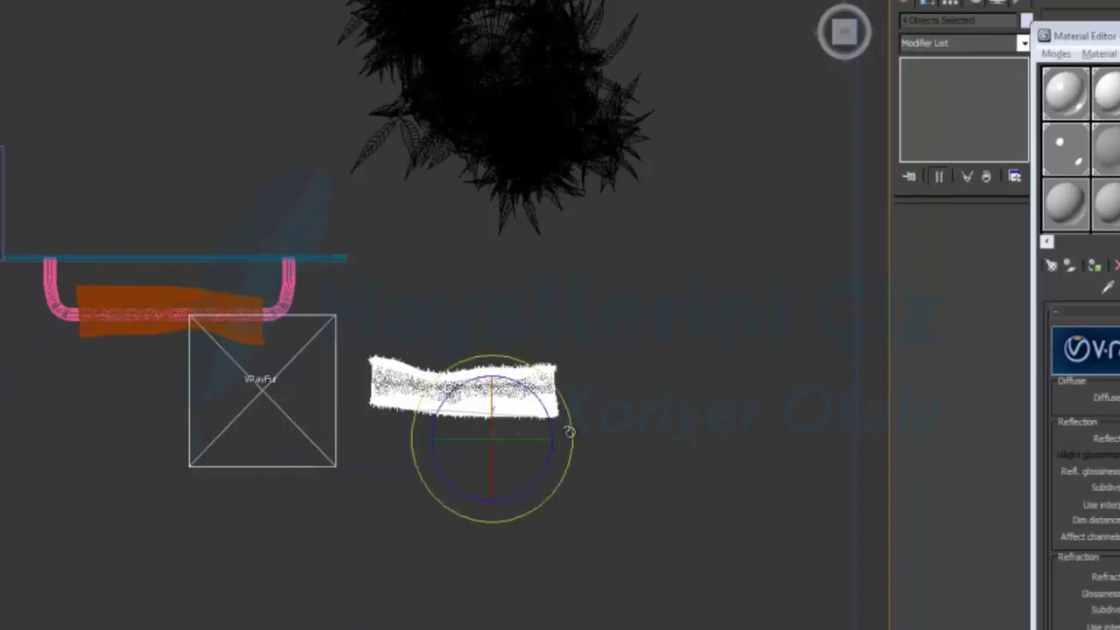
{"action": "left_click_drag", "start_coordinate": [568, 429], "coordinate": [569, 435]}
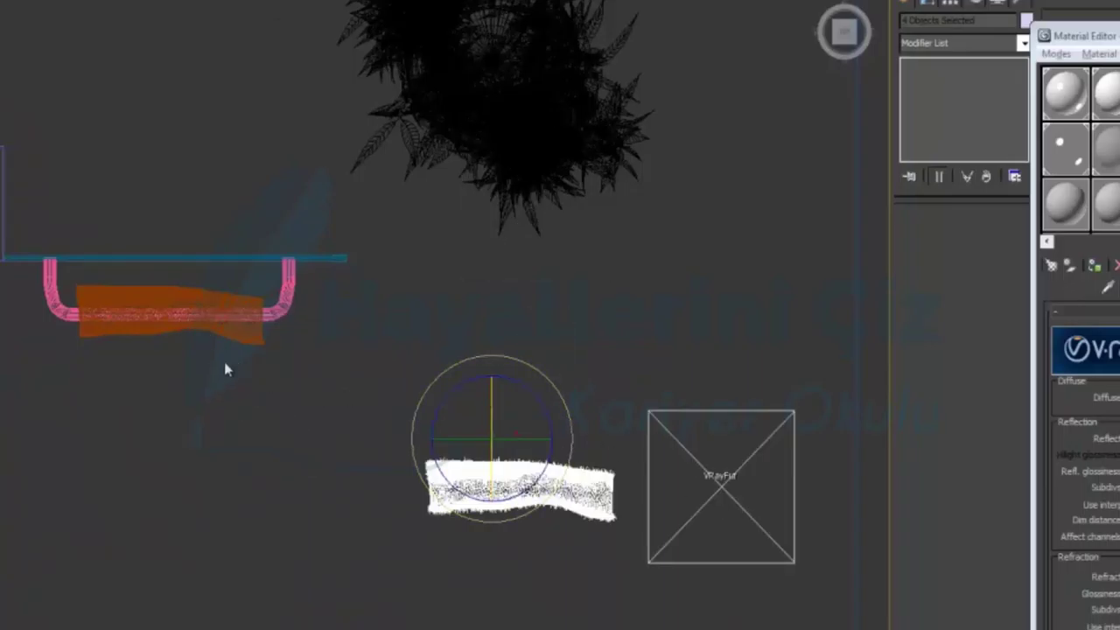
Delete the orange cloth, place the fur towel on the pink hanger, and restore four viewports.
{"action": "left_click", "coordinate": [197, 325]}
{"action": "key", "text": "Delete"}
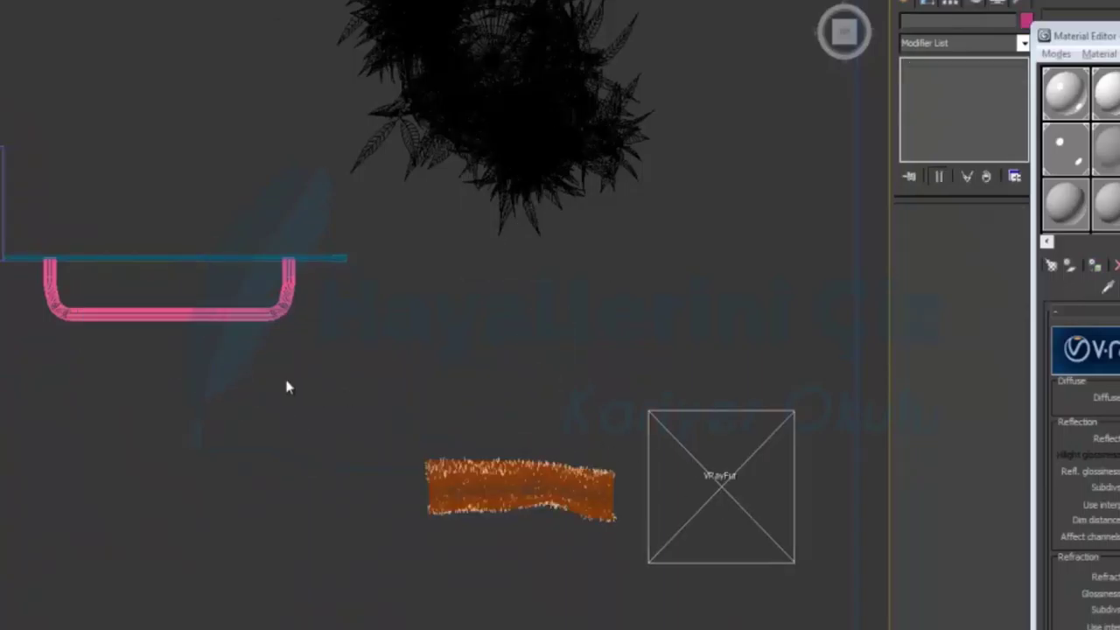
{"action": "left_click_drag", "start_coordinate": [417, 411], "coordinate": [604, 565]}
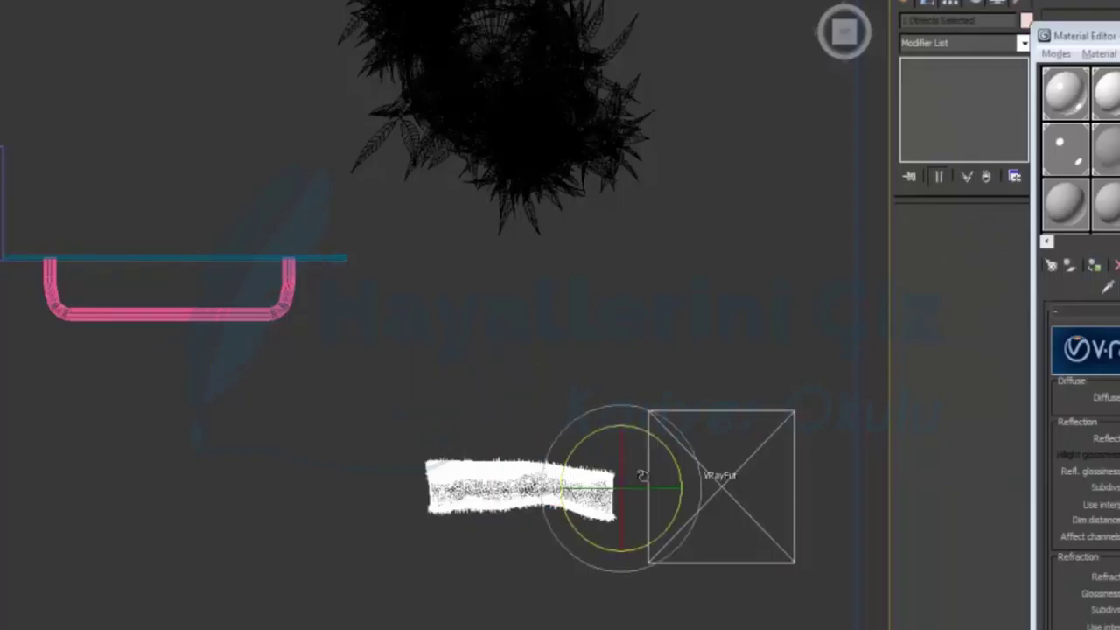
{"action": "key", "text": "w"}
{"action": "left_click_drag", "start_coordinate": [647, 467], "coordinate": [294, 289]}
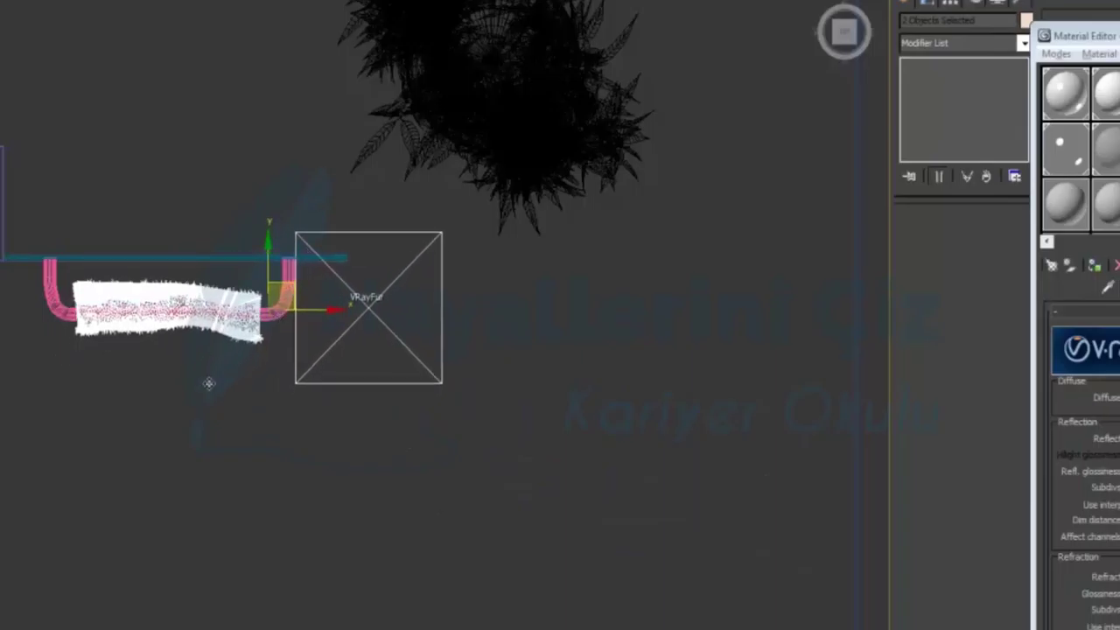
{"action": "scroll", "coordinate": [202, 384], "scroll_direction": "up", "scroll_amount": 2}
{"action": "scroll", "coordinate": [422, 464], "scroll_direction": "down", "scroll_amount": 2}
{"action": "scroll", "coordinate": [410, 460], "scroll_direction": "up", "scroll_amount": 4}
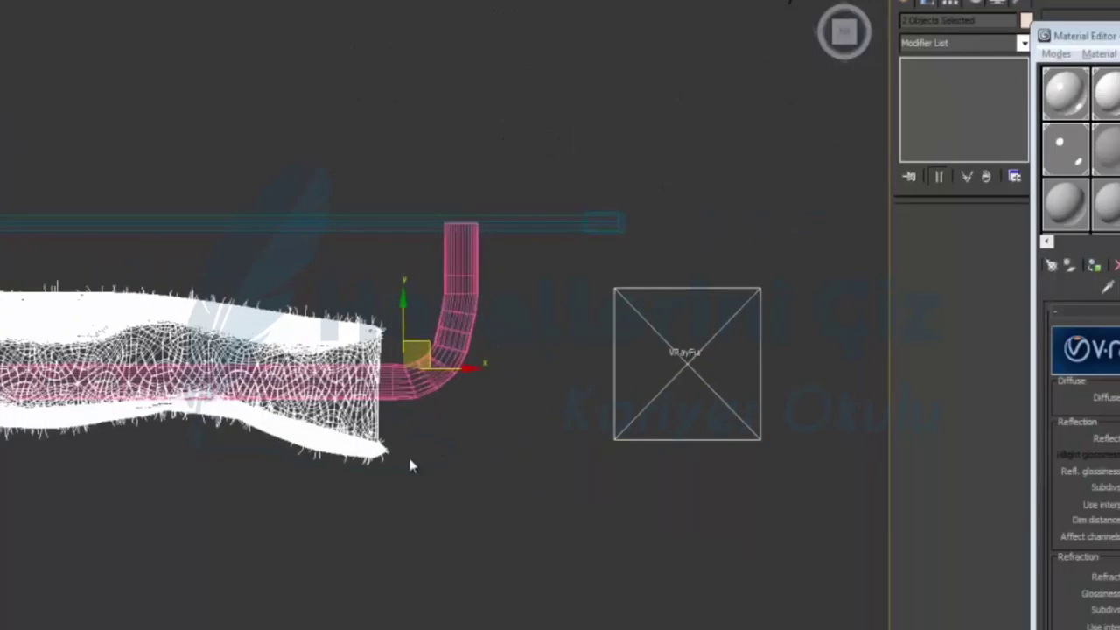
{"action": "scroll", "coordinate": [405, 462], "scroll_direction": "down", "scroll_amount": 4}
{"action": "scroll", "coordinate": [413, 461], "scroll_direction": "up", "scroll_amount": 2}
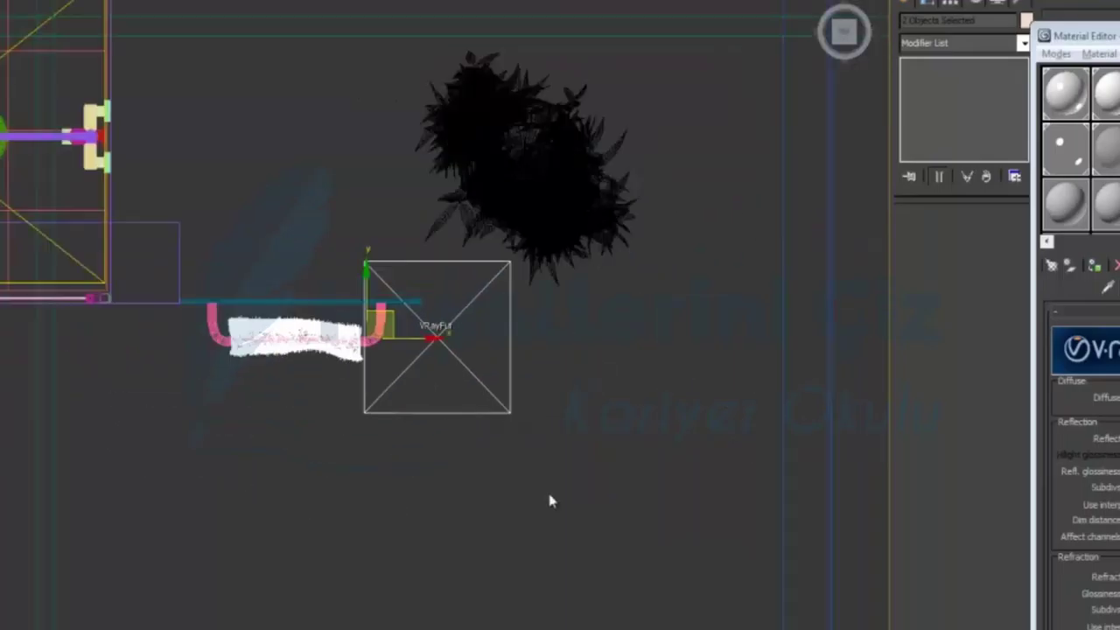
{"action": "scroll", "coordinate": [437, 341], "scroll_direction": "down", "scroll_amount": 2}
{"action": "key", "text": "alt+w"}
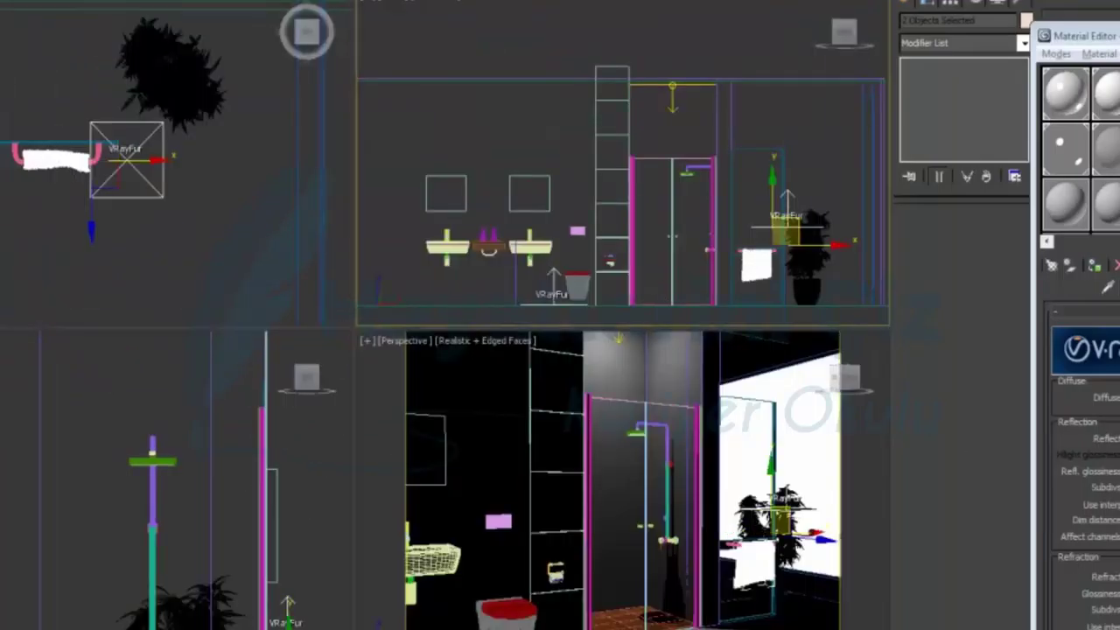
Maximize the front view and isolate the towel and hanger with Alt+Q.
{"action": "key", "text": "alt+w"}
{"action": "middle_click_drag", "start_coordinate": [673, 495], "coordinate": [437, 514]}
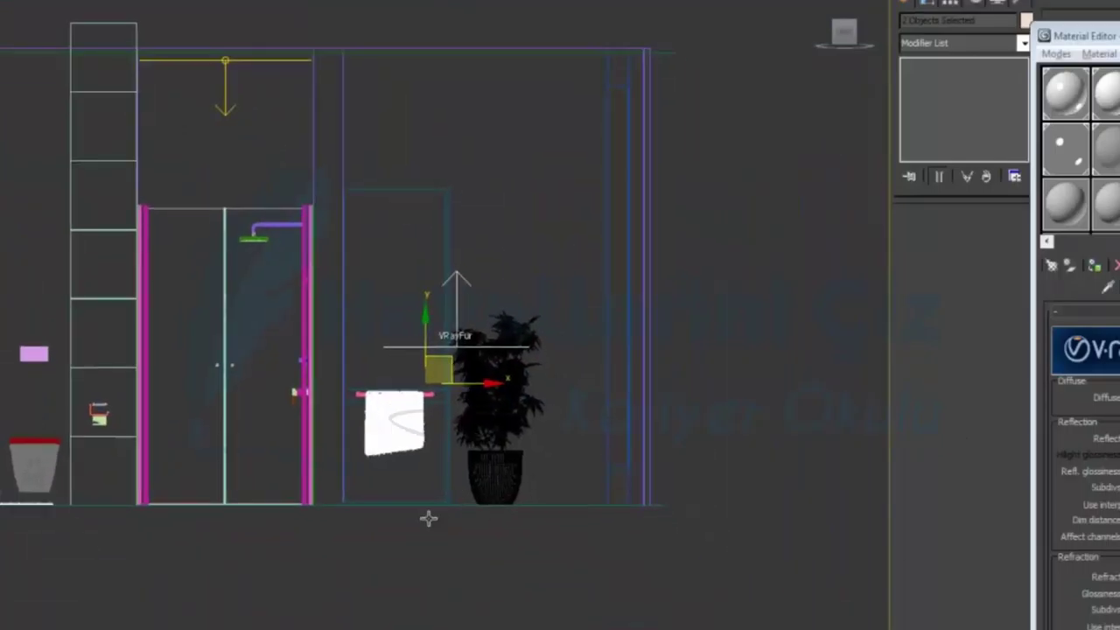
{"action": "scroll", "coordinate": [438, 513], "scroll_direction": "up", "scroll_amount": 5}
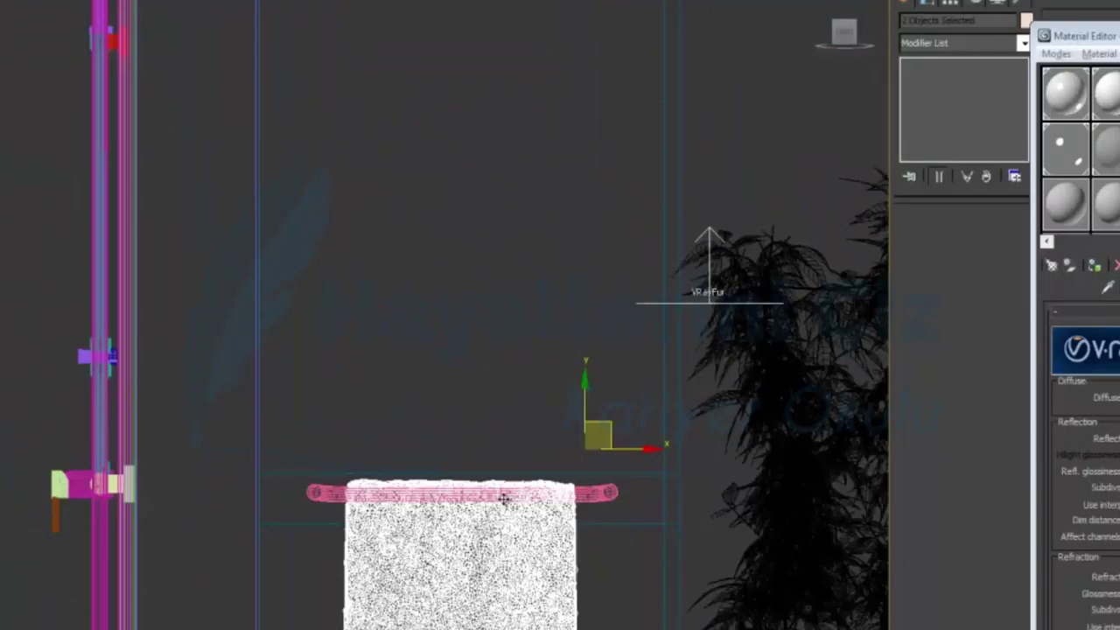
{"action": "key", "text": "alt+q"}
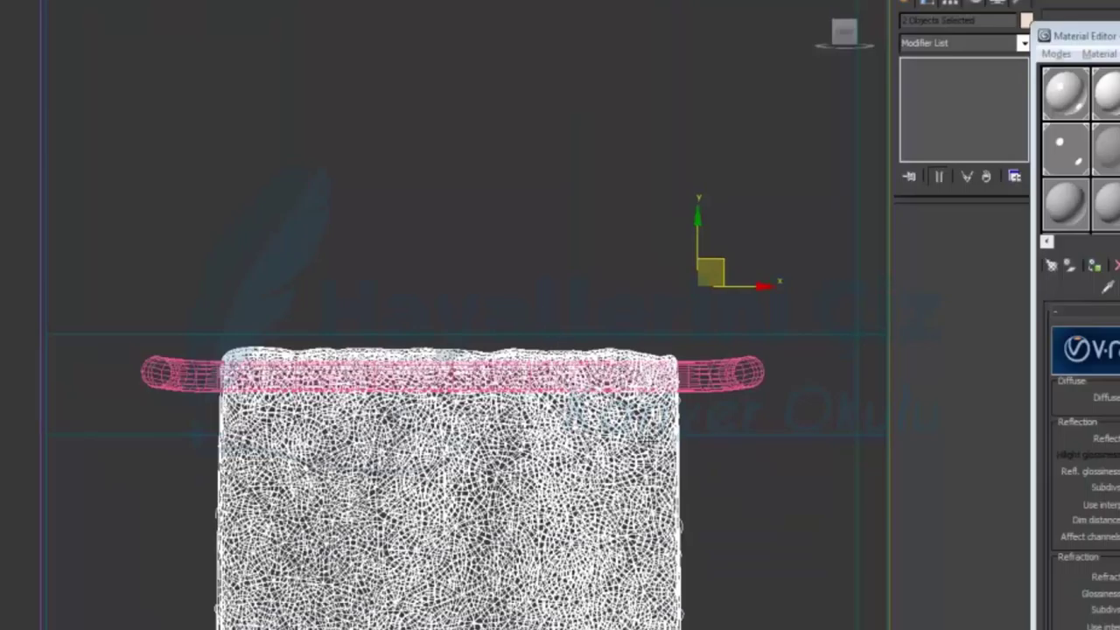
{"action": "key", "text": "alt+w"}
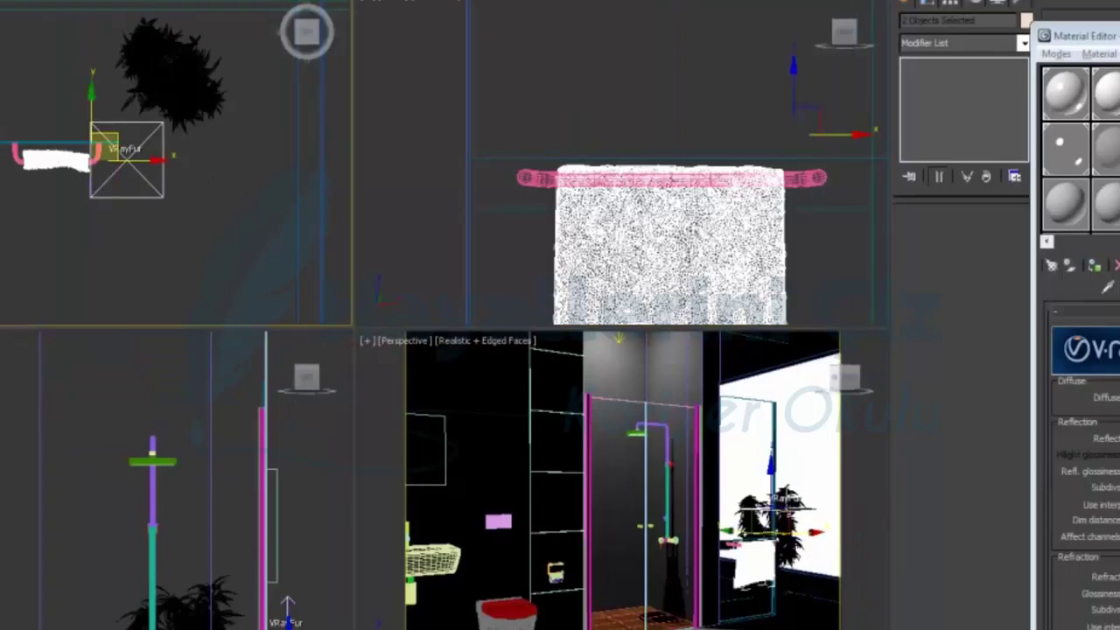
In the maximized Top view, move the VRay light right beside the towel.
{"action": "key", "text": "alt+w"}
{"action": "scroll", "coordinate": [510, 483], "scroll_direction": "down", "scroll_amount": 2}
{"action": "scroll", "coordinate": [447, 350], "scroll_direction": "down", "scroll_amount": 4}
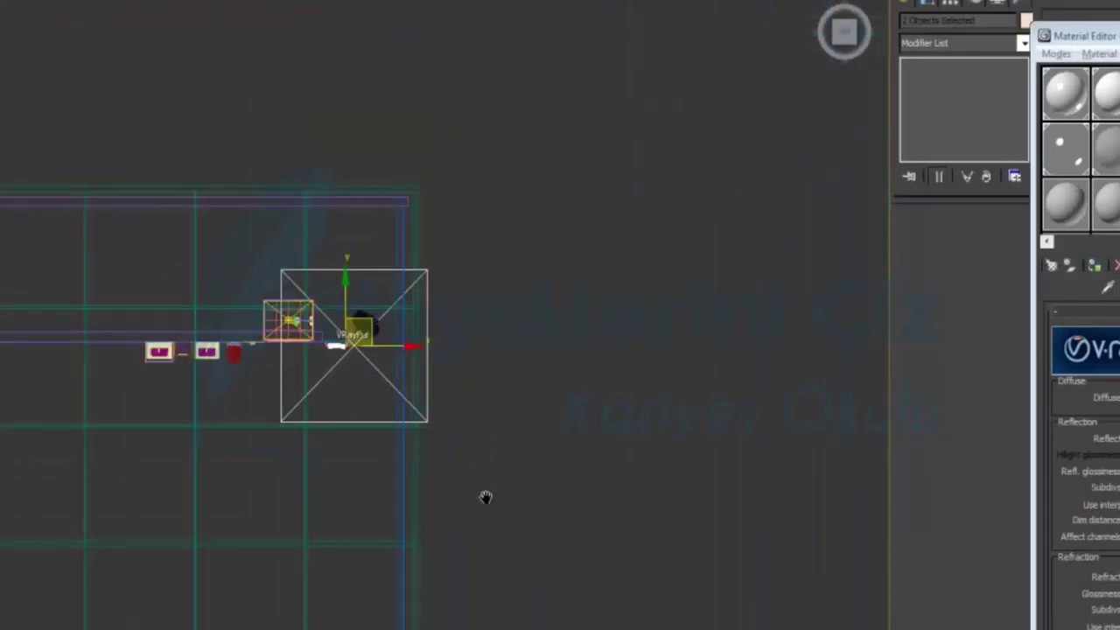
{"action": "scroll", "coordinate": [490, 455], "scroll_direction": "down", "scroll_amount": 3}
{"action": "scroll", "coordinate": [463, 315], "scroll_direction": "down", "scroll_amount": 2}
{"action": "left_click_drag", "start_coordinate": [400, 175], "coordinate": [227, 72]}
{"action": "left_click_drag", "start_coordinate": [324, 105], "coordinate": [531, 425]}
{"action": "scroll", "coordinate": [528, 427], "scroll_direction": "up", "scroll_amount": 5}
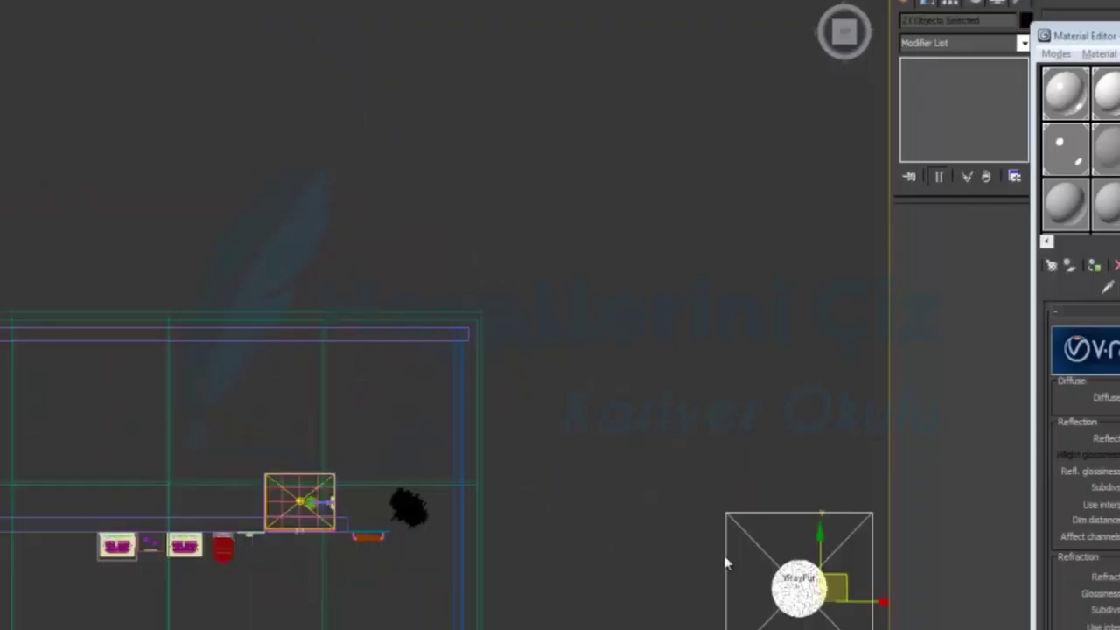
{"action": "left_click_drag", "start_coordinate": [838, 578], "coordinate": [431, 445]}
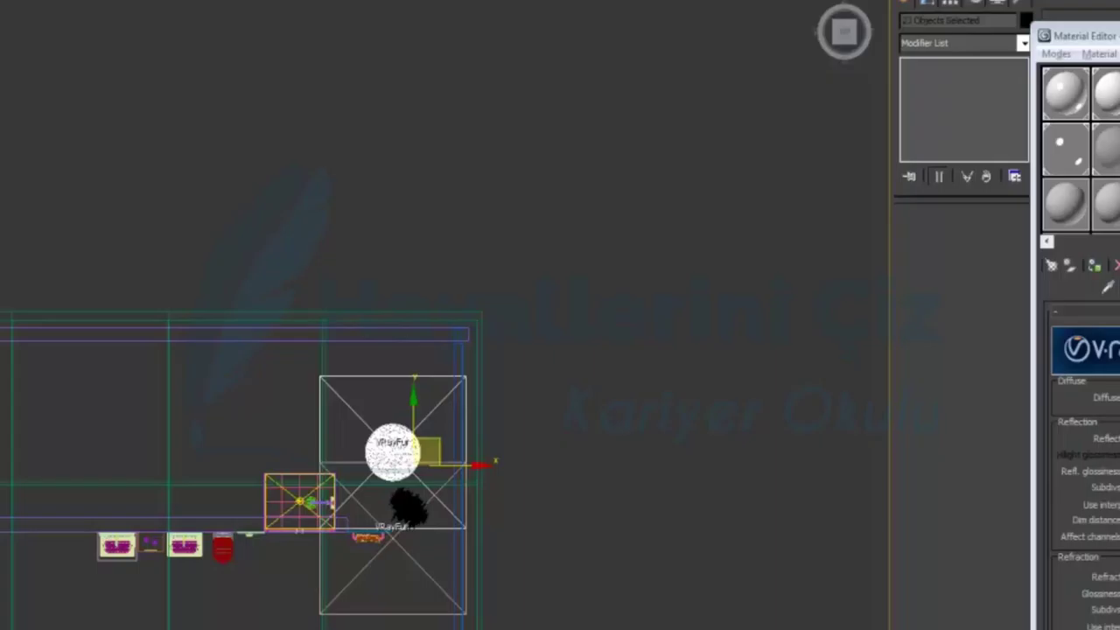
{"action": "key", "text": "alt+w"}
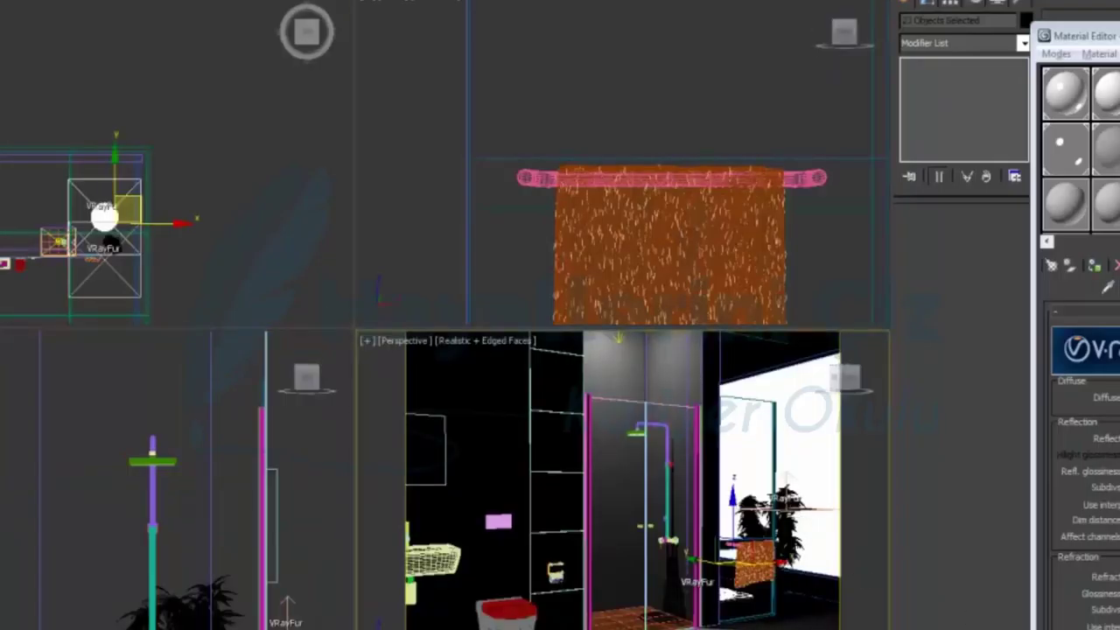
Maximize the Perspective view and start a V-Ray test render with Shift+Q.
{"action": "key", "text": "alt+w"}
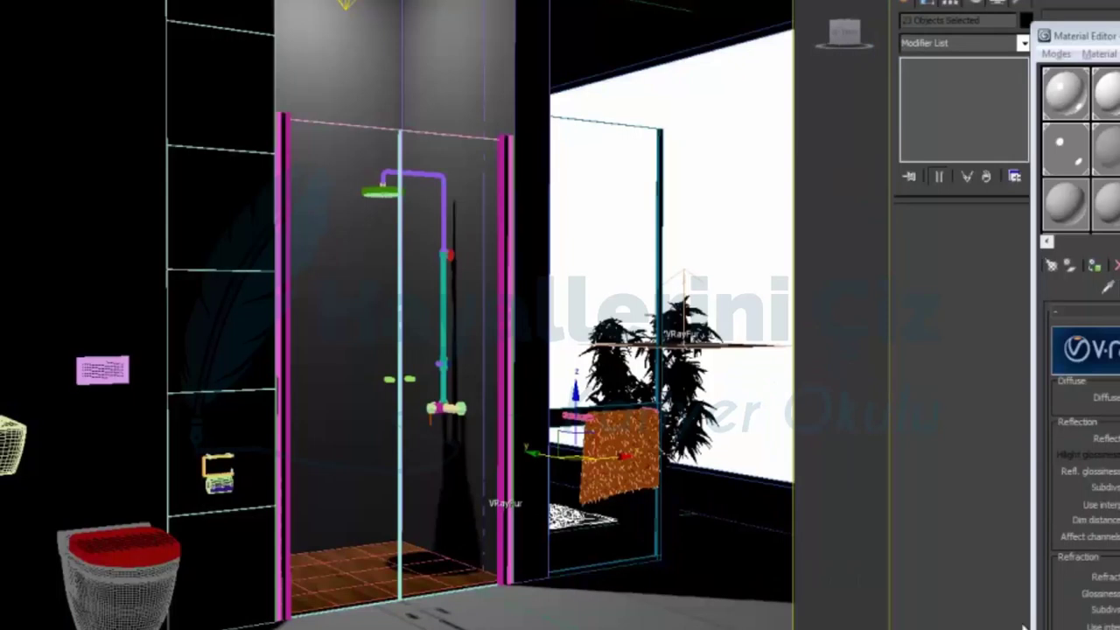
{"action": "key", "text": "shift+q"}
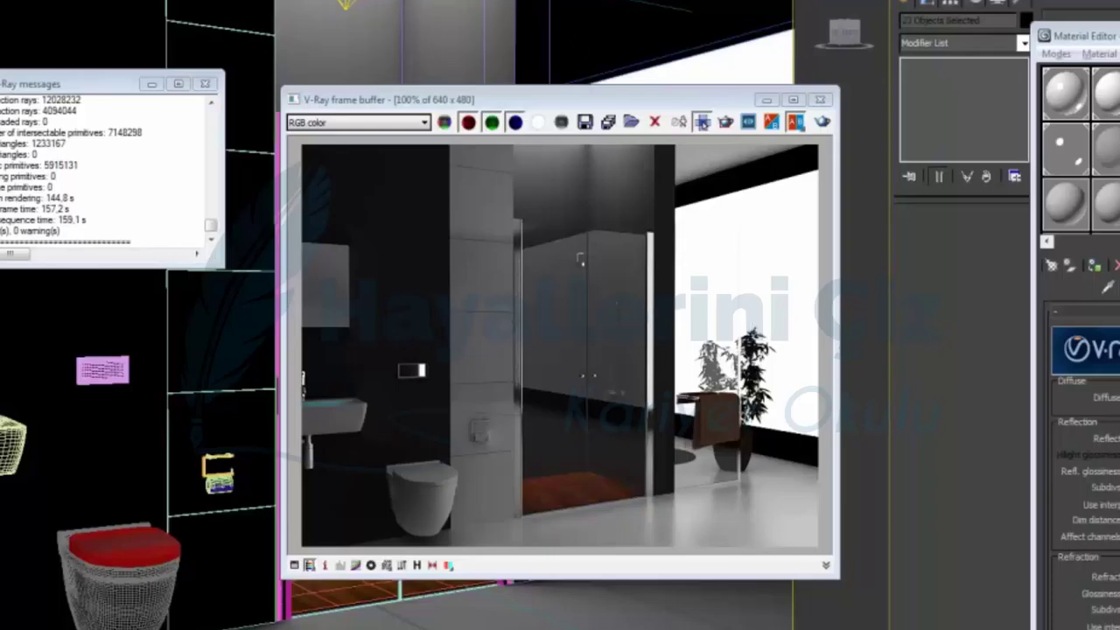
Select VRayLight001 from the scene object list and re-render from the frame buffer.
{"action": "key", "text": "h"}
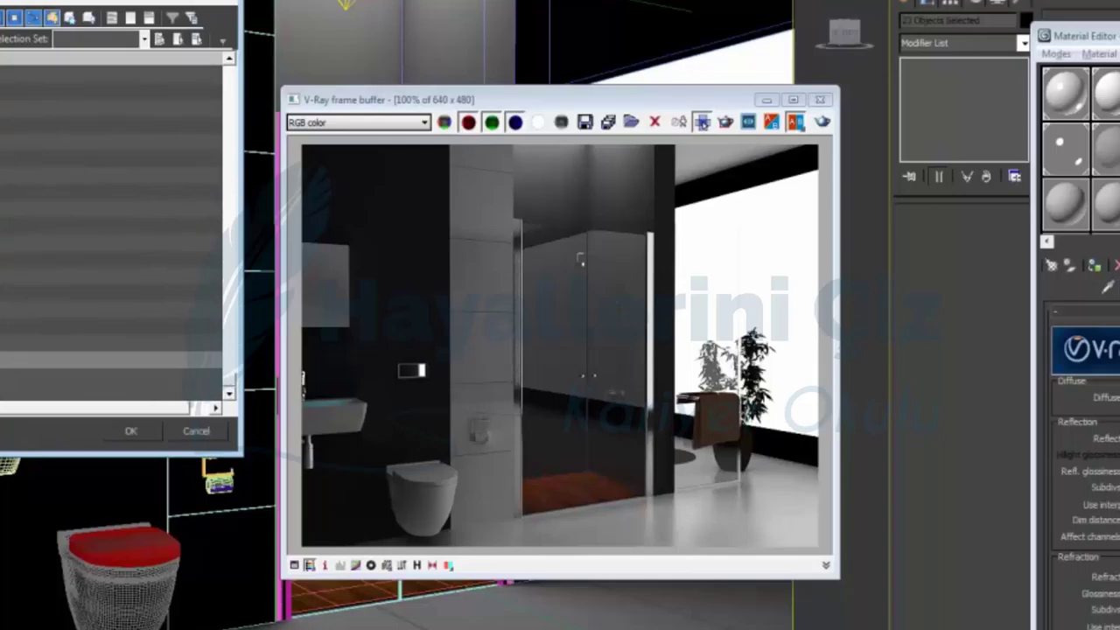
{"action": "left_click", "coordinate": [9, 367]}
{"action": "left_click", "coordinate": [130, 432]}
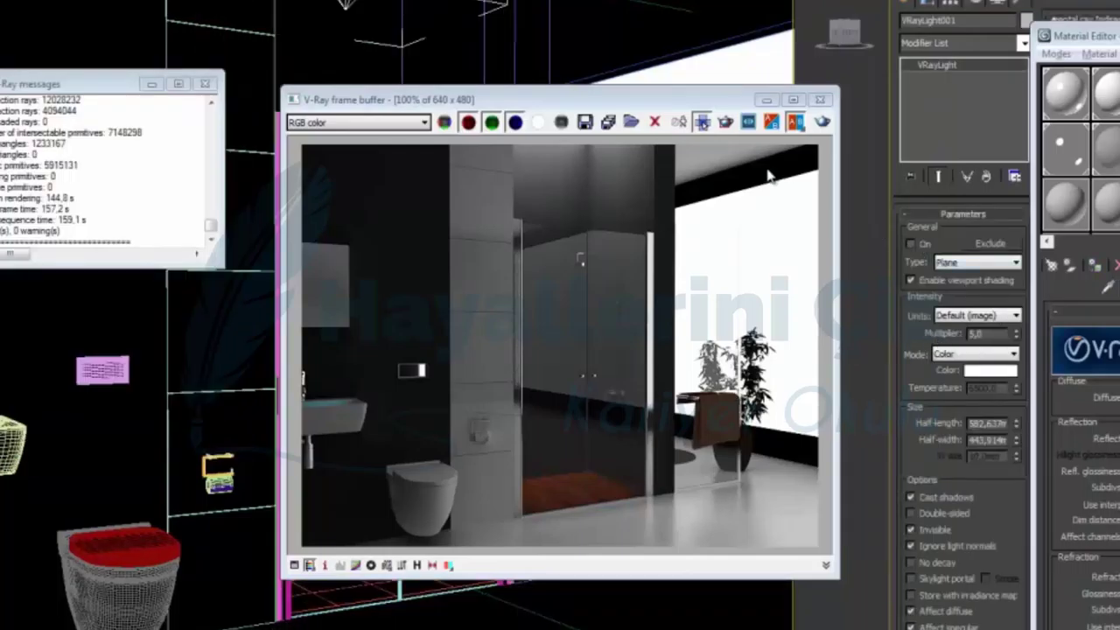
{"action": "left_click", "coordinate": [821, 127]}
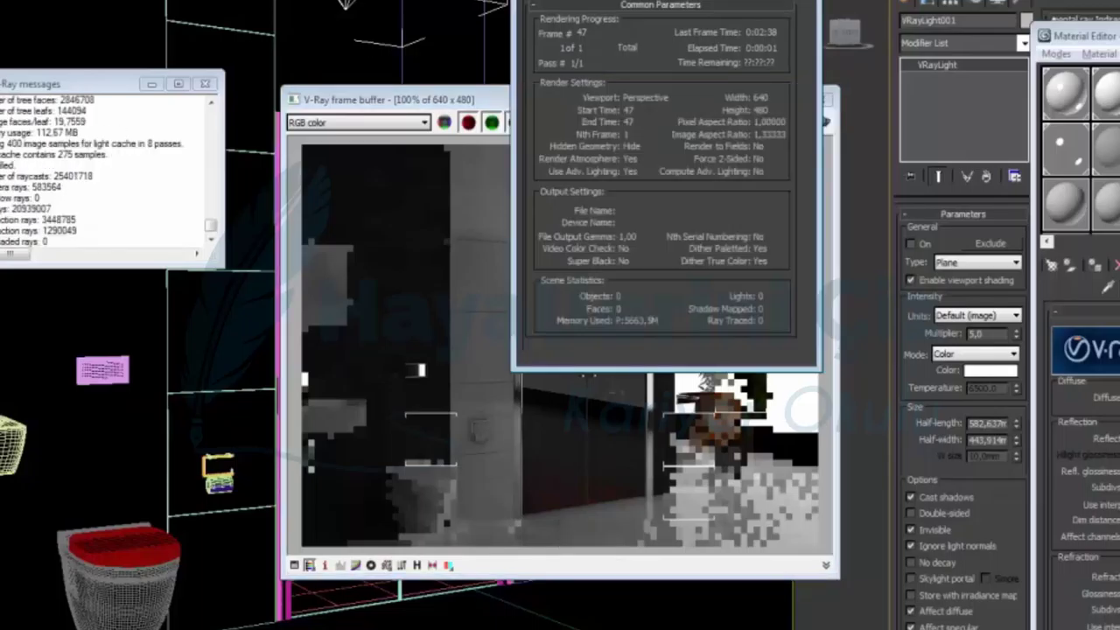
Set VRayLight001's Multiplier to 1.0 and test-render the bathroom.
{"action": "double_click", "coordinate": [975, 333]}
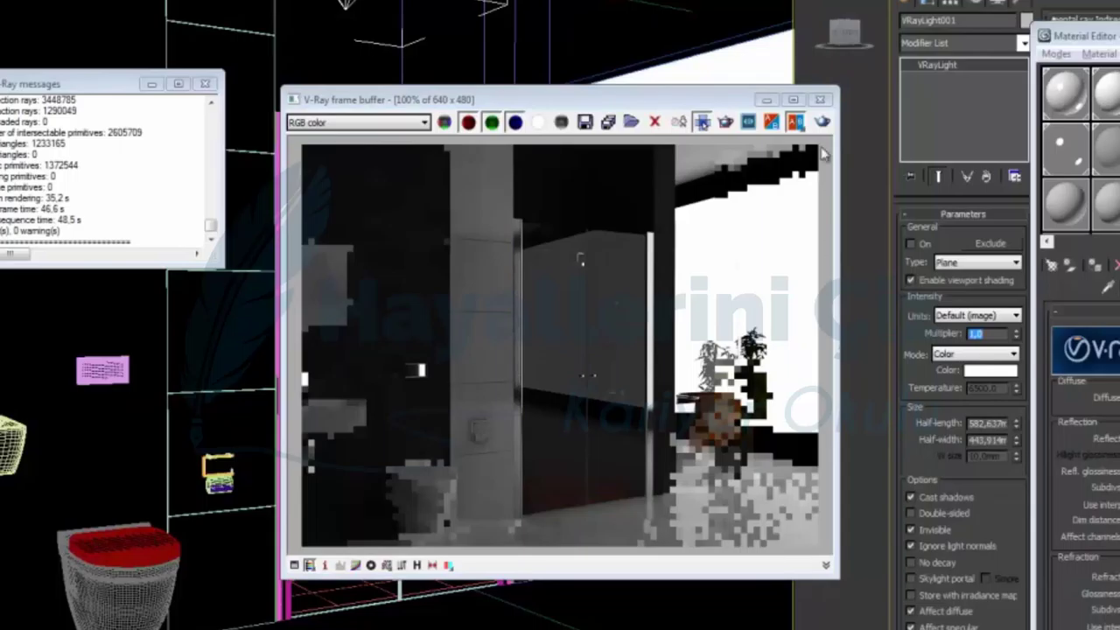
{"action": "key", "text": "shift+q"}
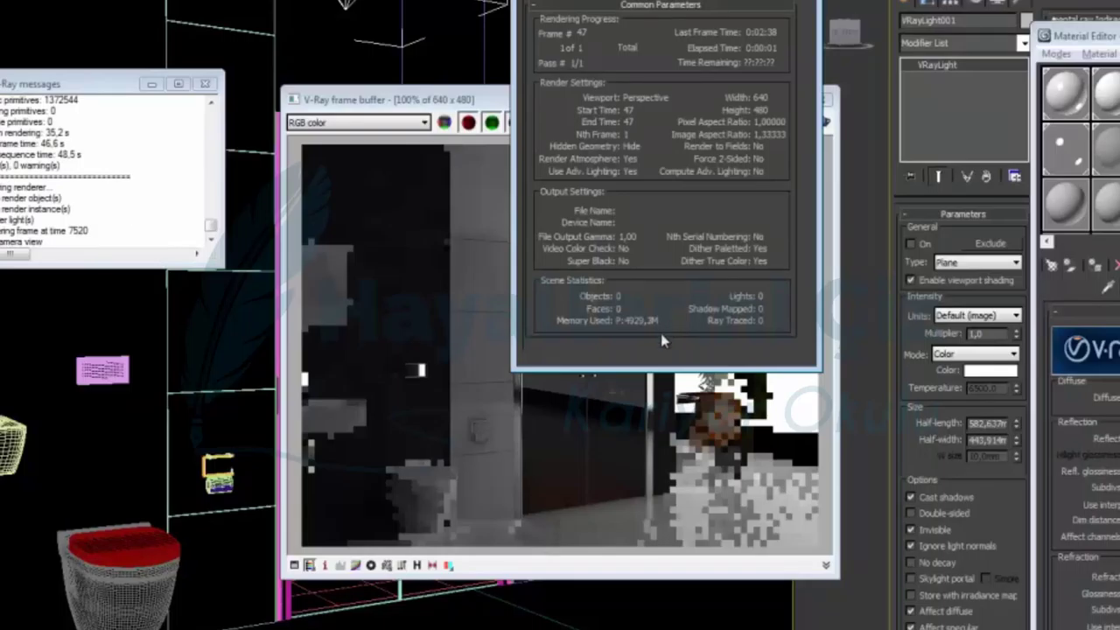
{"action": "left_click", "coordinate": [600, 446]}
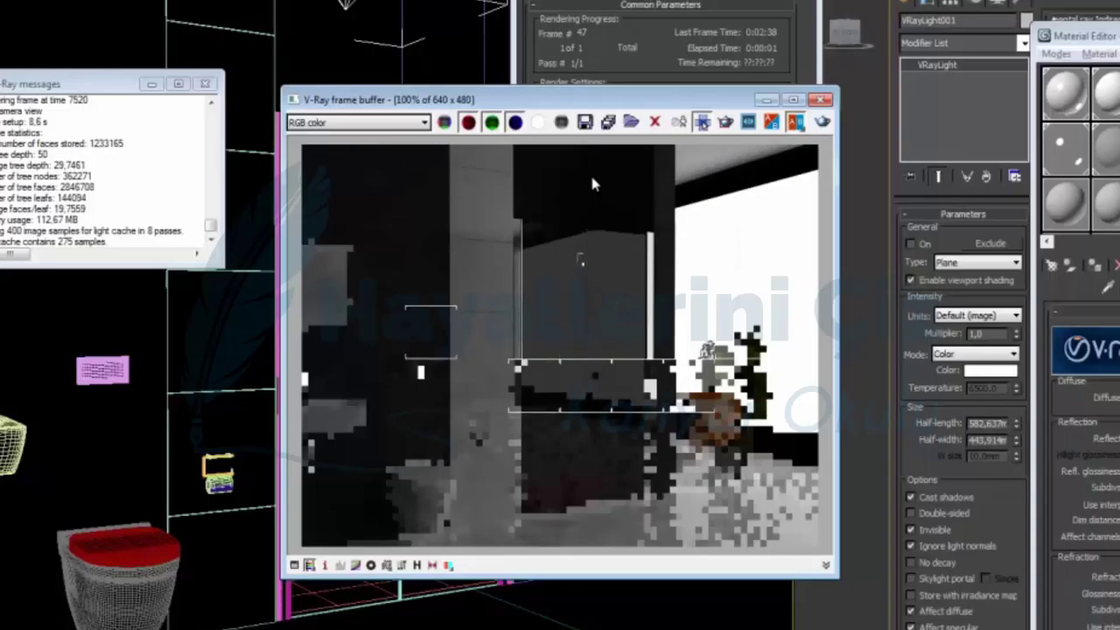
Turn VRayLight001 on and render the bathroom again.
{"action": "left_click", "coordinate": [922, 248]}
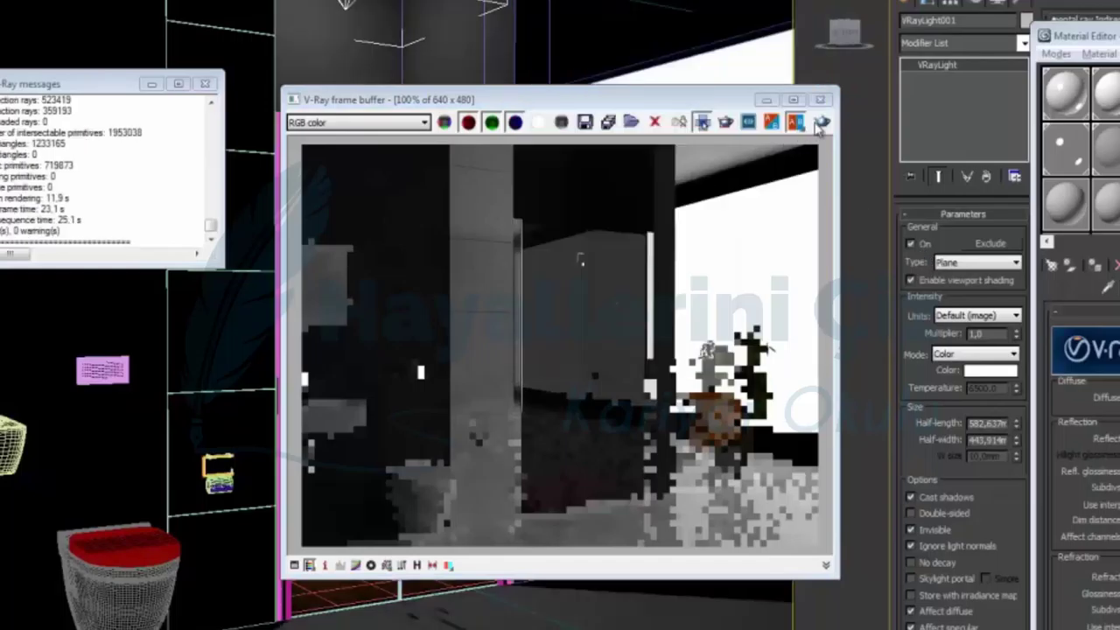
{"action": "left_click", "coordinate": [821, 127]}
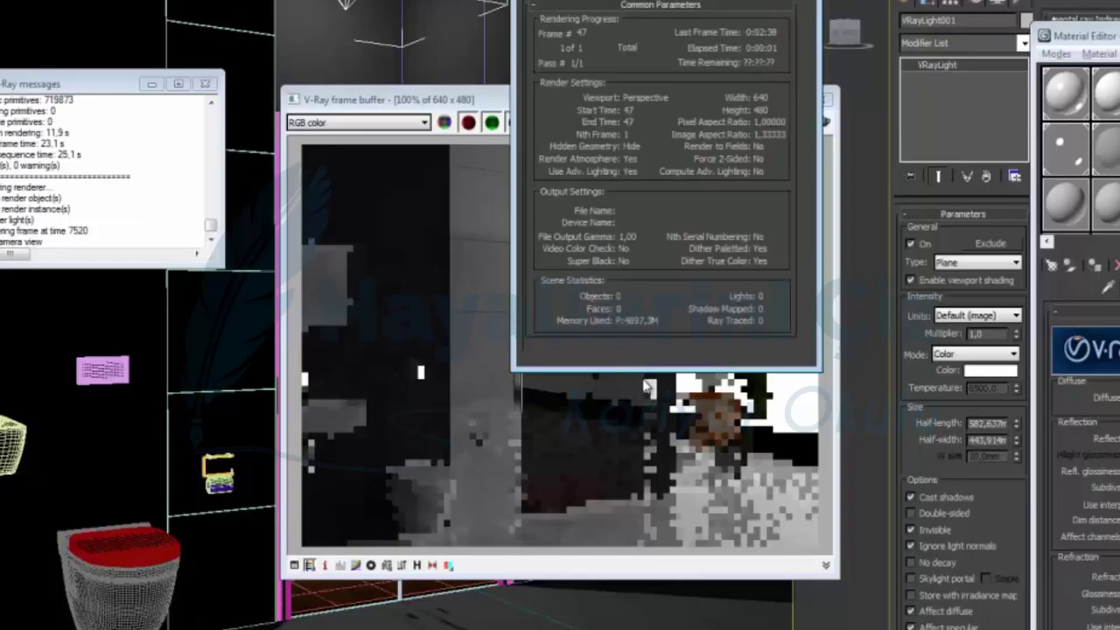
{"action": "left_click", "coordinate": [647, 387]}
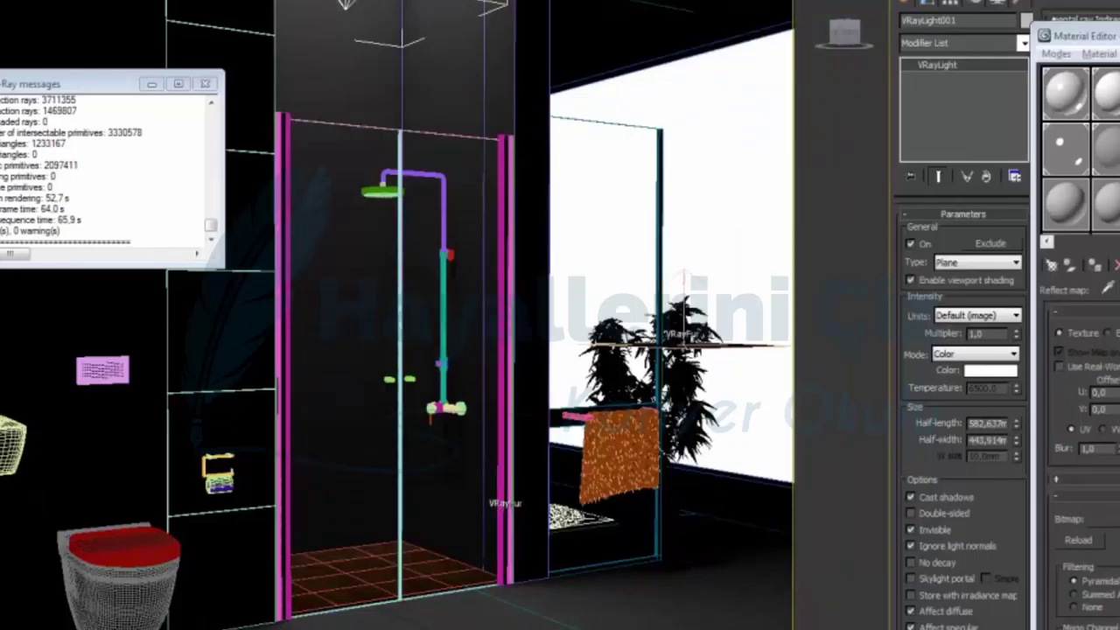
Load an image from the Desktop as the material's reflect bitmap.
{"action": "left_click", "coordinate": [1100, 519]}
{"action": "left_click", "coordinate": [800, 129]}
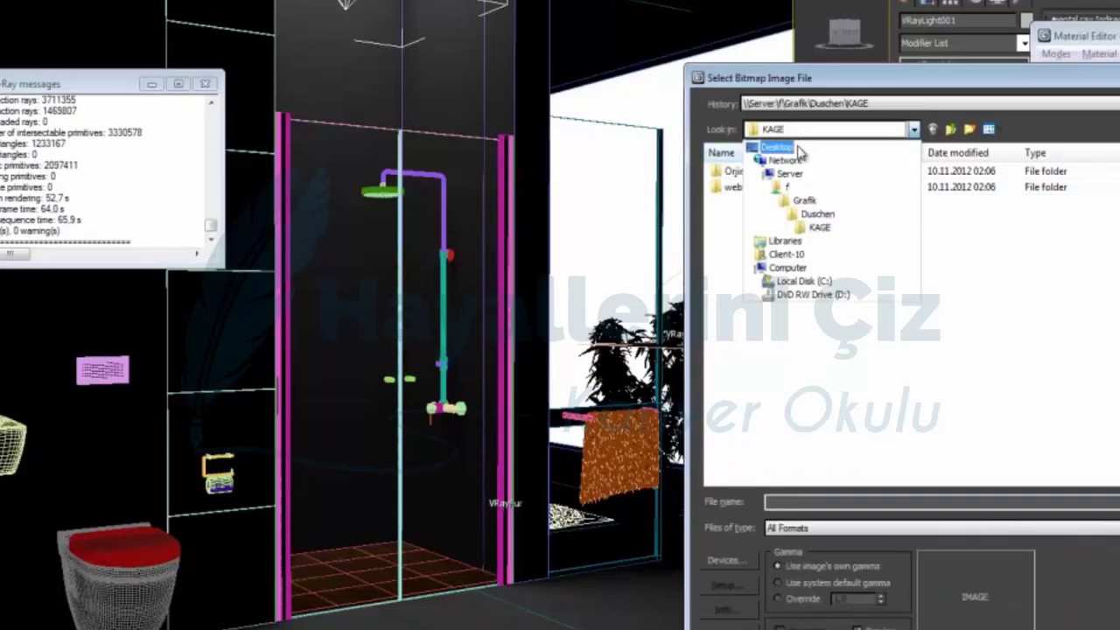
{"action": "left_click", "coordinate": [777, 147]}
{"action": "double_click", "coordinate": [925, 212]}
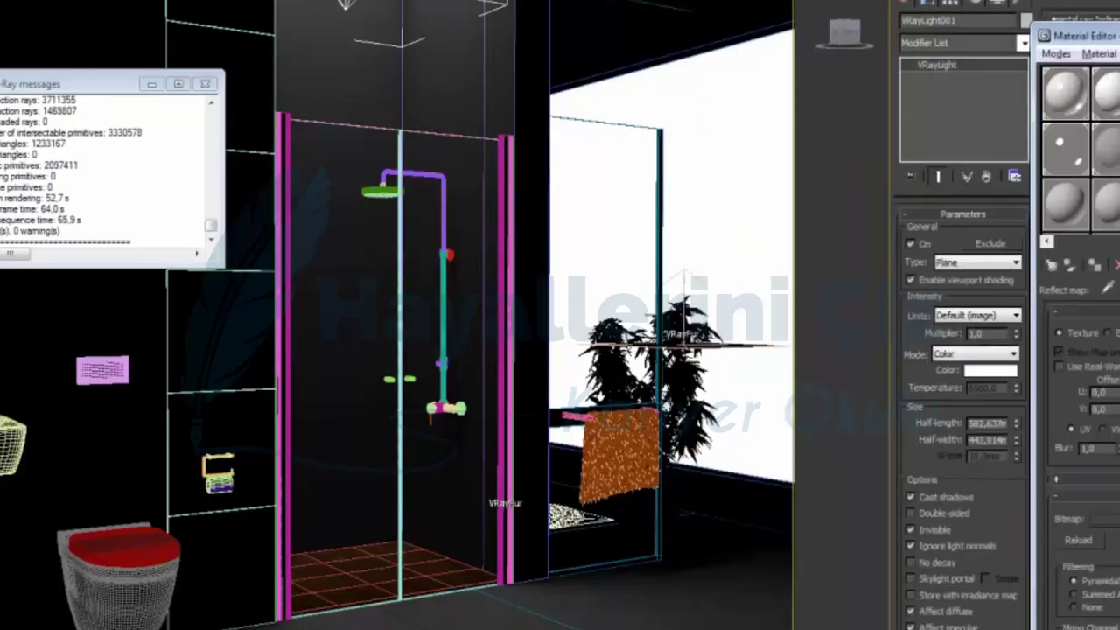
{"action": "key", "text": "Up"}
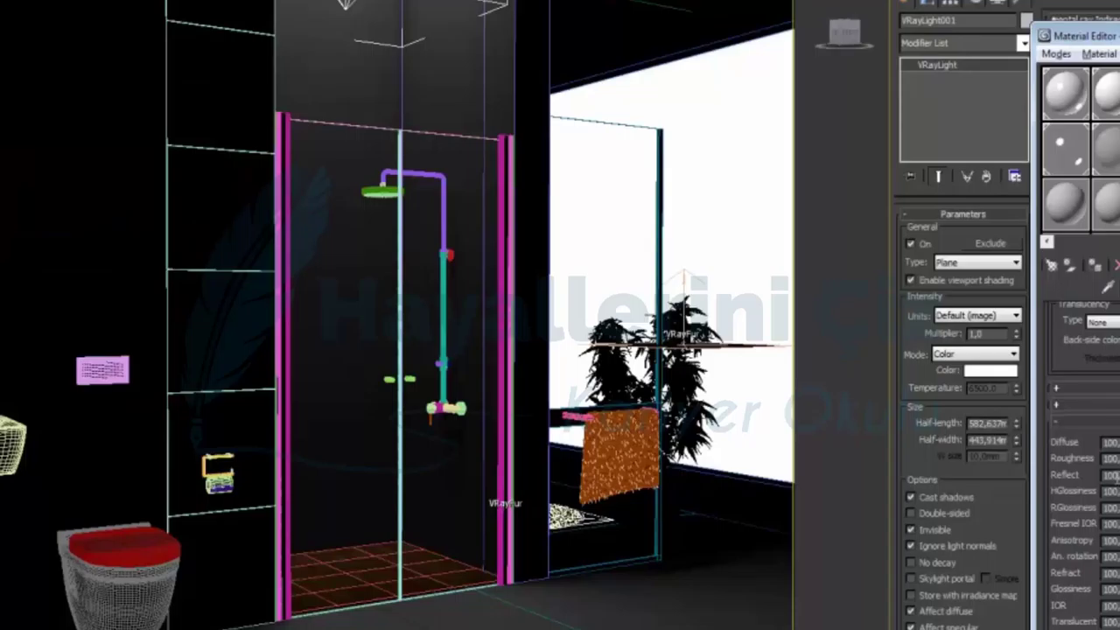
Set the Reflect map amount to 10 and test-render, then raise it to 30 and render again.
{"action": "type", "text": "10"}
{"action": "key", "text": "Return"}
{"action": "key", "text": "shift+q"}
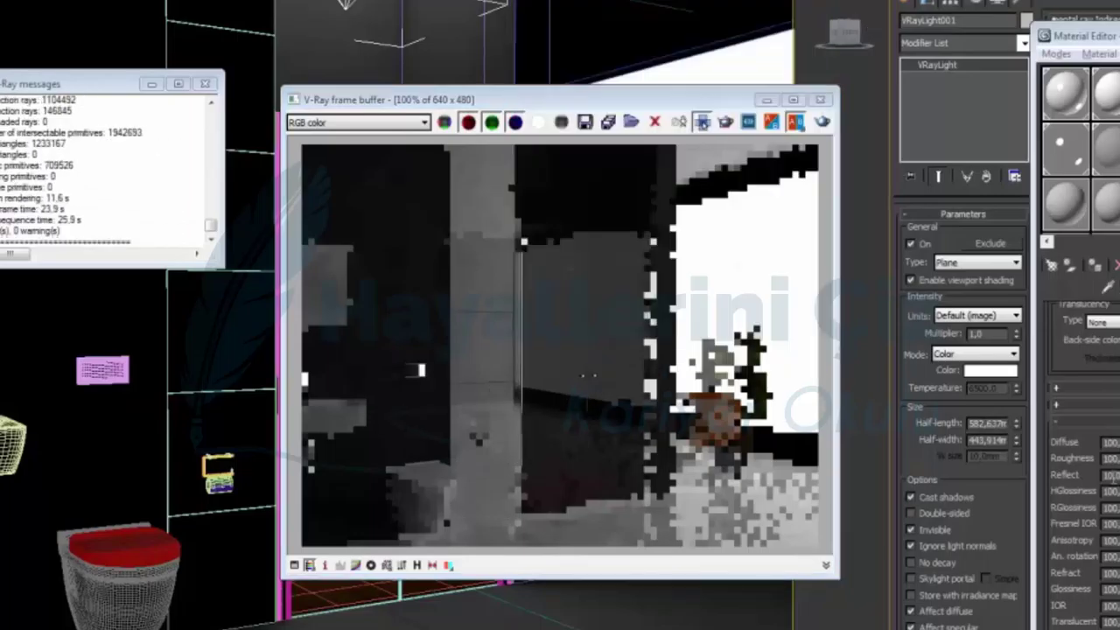
{"action": "type", "text": "0"}
{"action": "key", "text": "Return"}
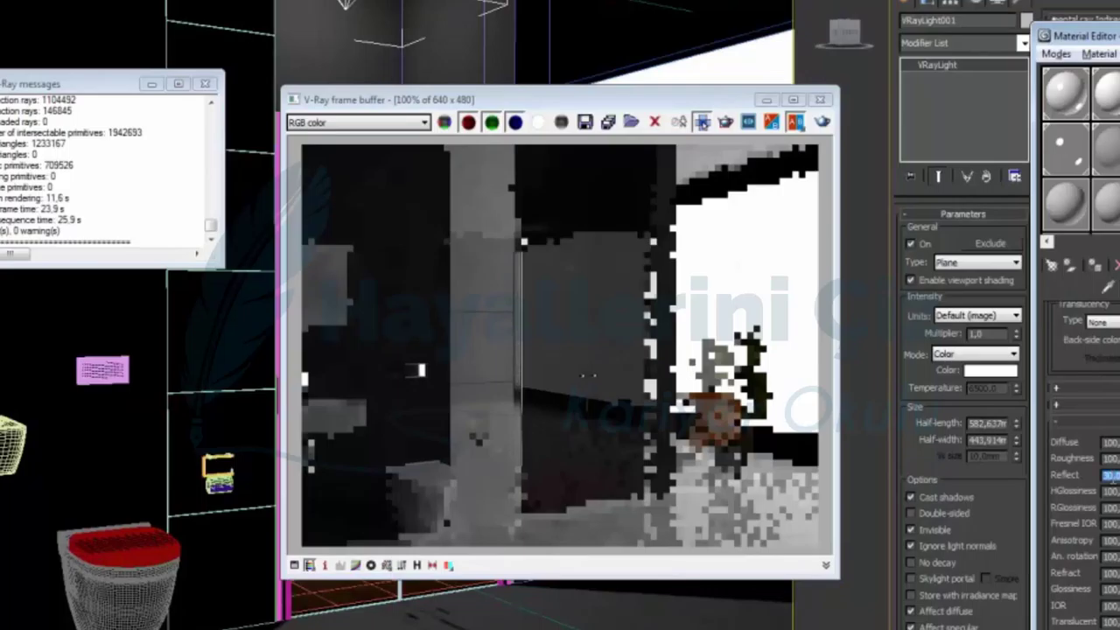
{"action": "left_click", "coordinate": [821, 122]}
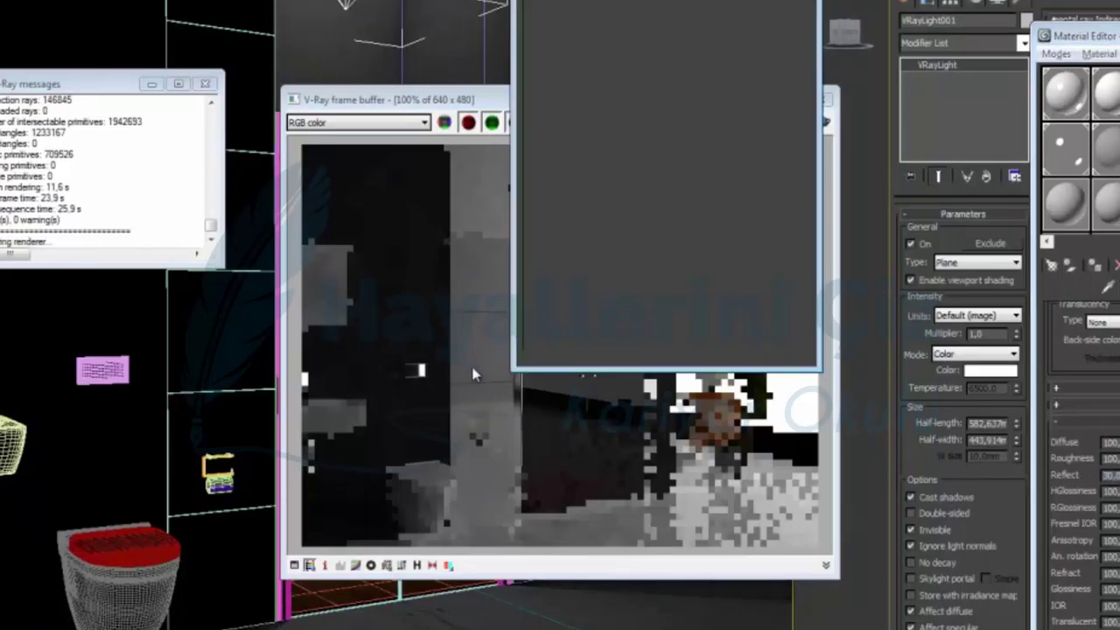
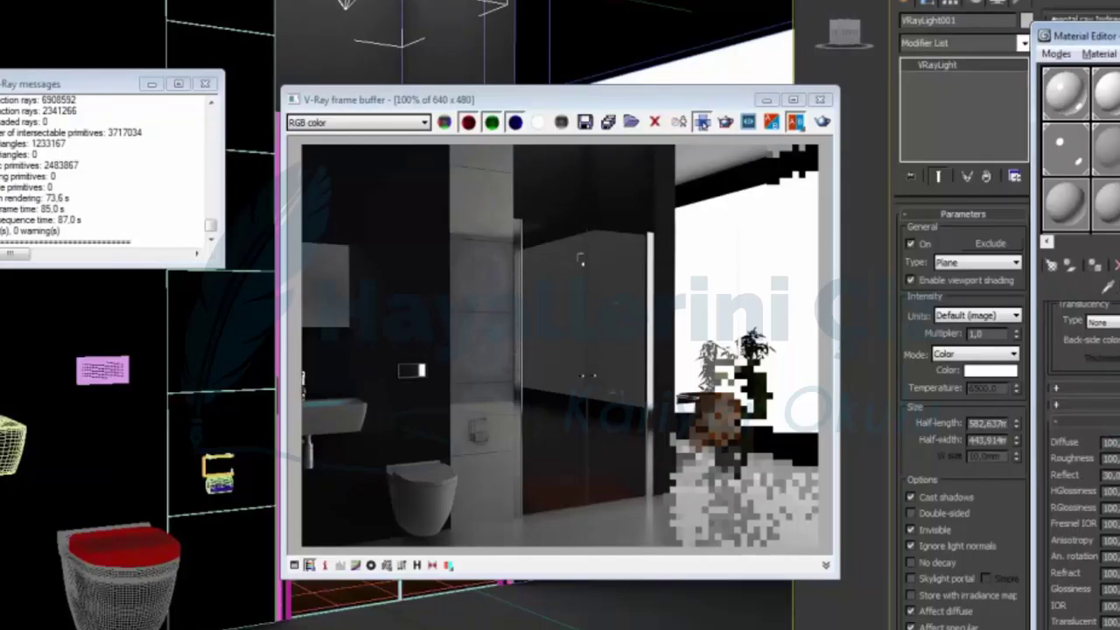
Render the bathroom view in the V-Ray frame buffer, then enter a Diffuse value of 50.
{"action": "key", "text": "shift+q"}
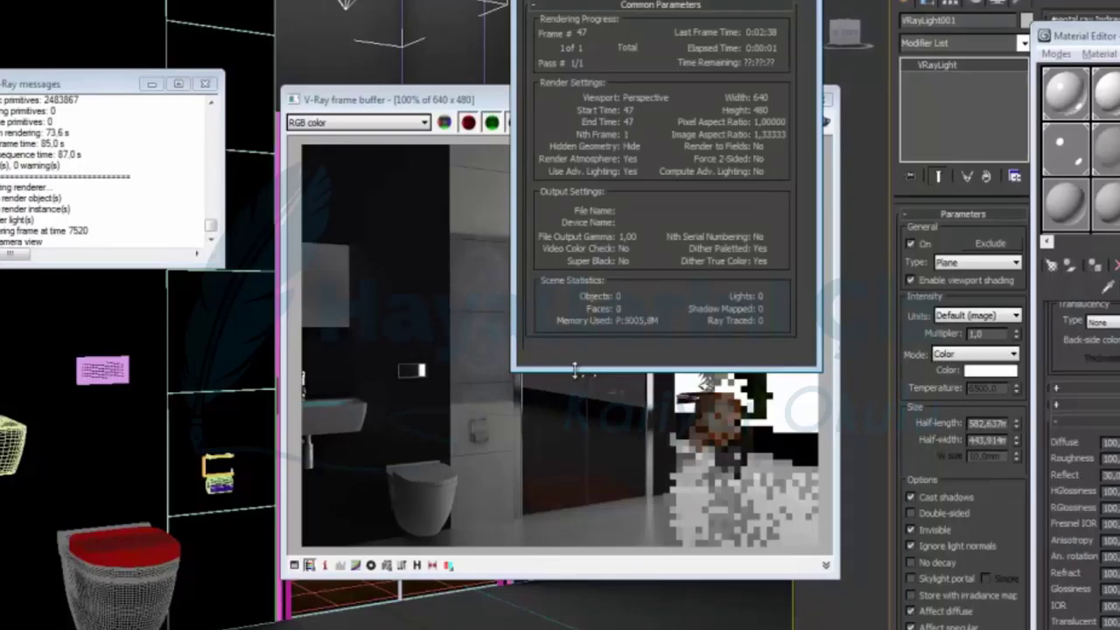
{"action": "left_click", "coordinate": [489, 380]}
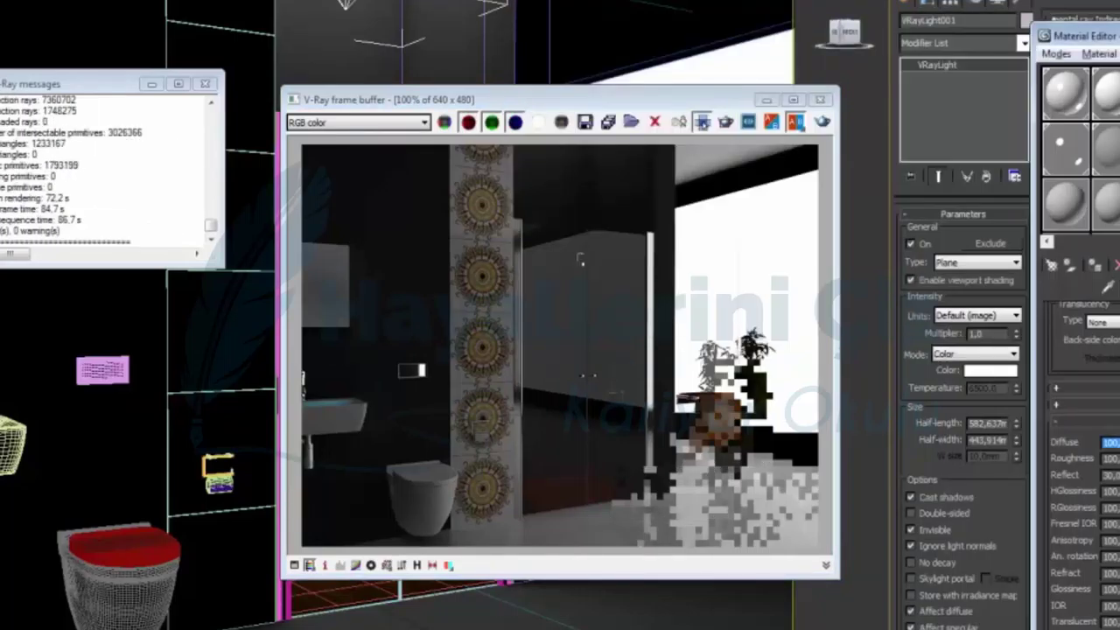
{"action": "type", "text": "50"}
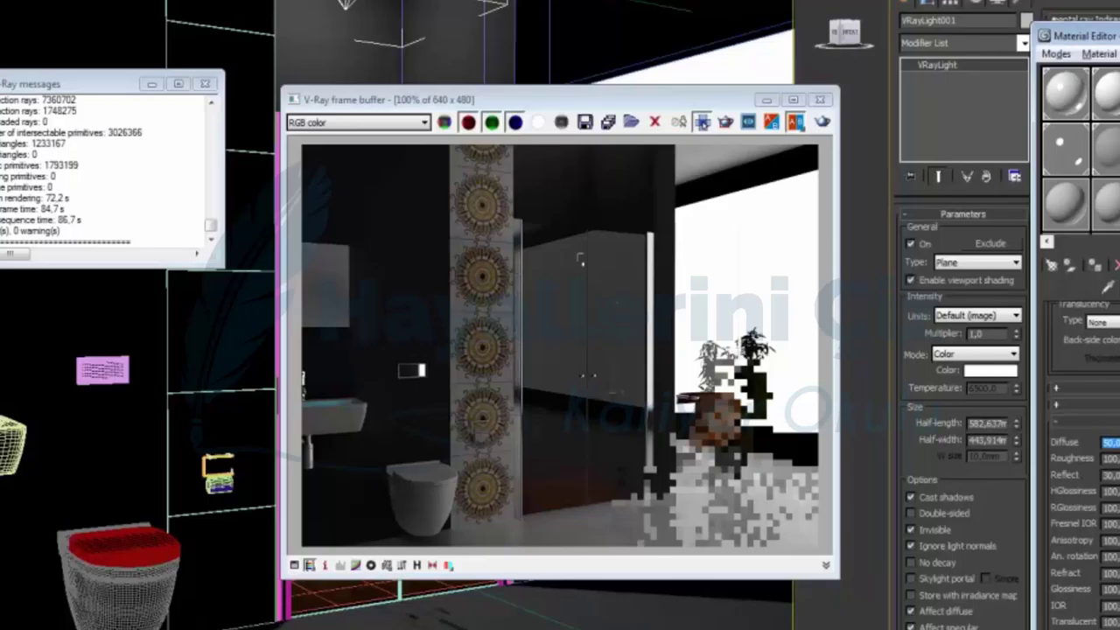
Re-render the bathroom view with the material's Diffuse at 50.
{"action": "left_click", "coordinate": [821, 123]}
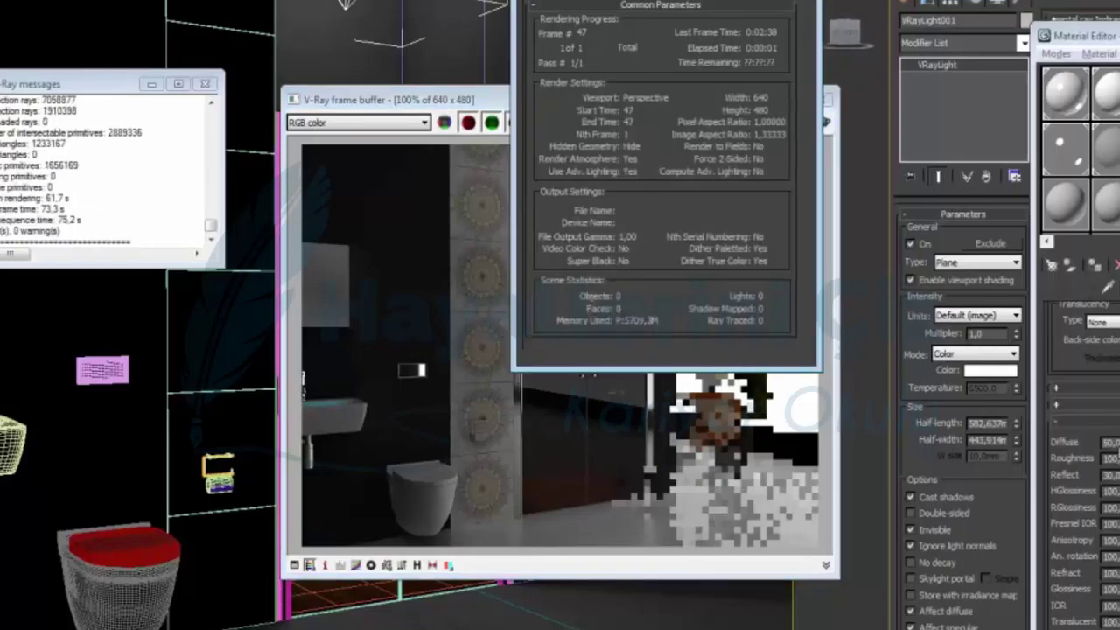
Set the material's Diffuse to 25 and render the bathroom view again.
{"action": "type", "text": "25"}
{"action": "key", "text": "Return"}
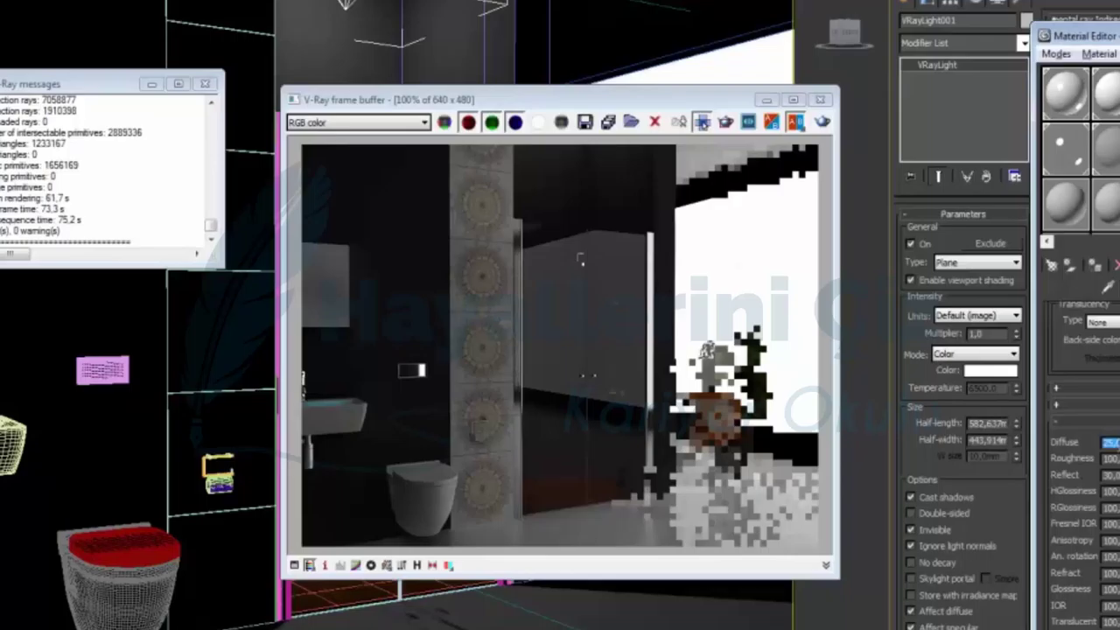
{"action": "left_click", "coordinate": [822, 123]}
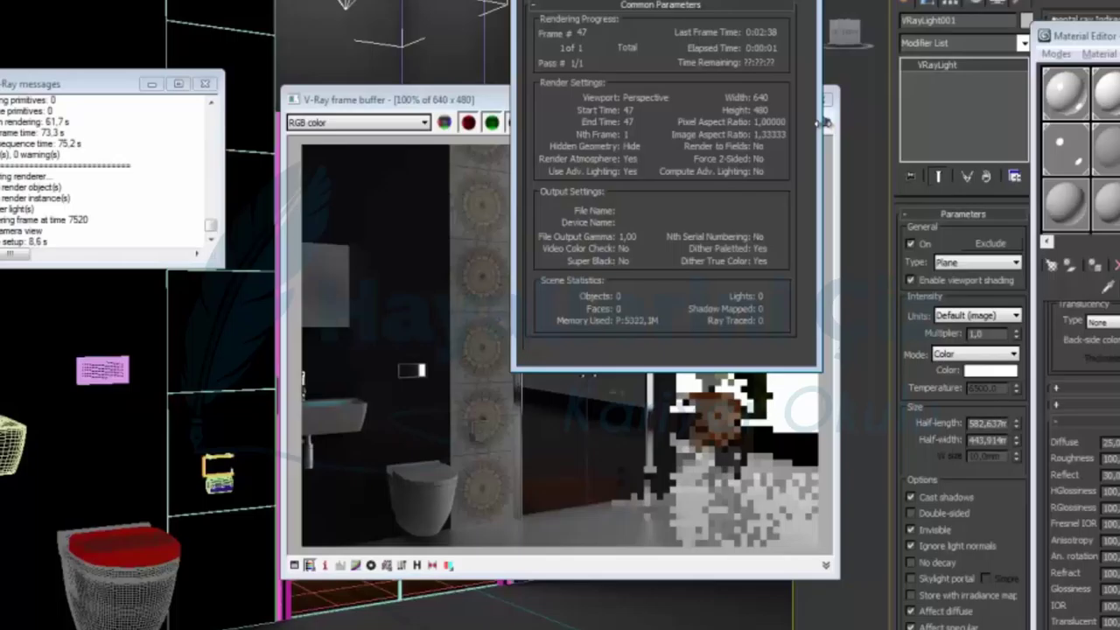
{"action": "left_click", "coordinate": [824, 125]}
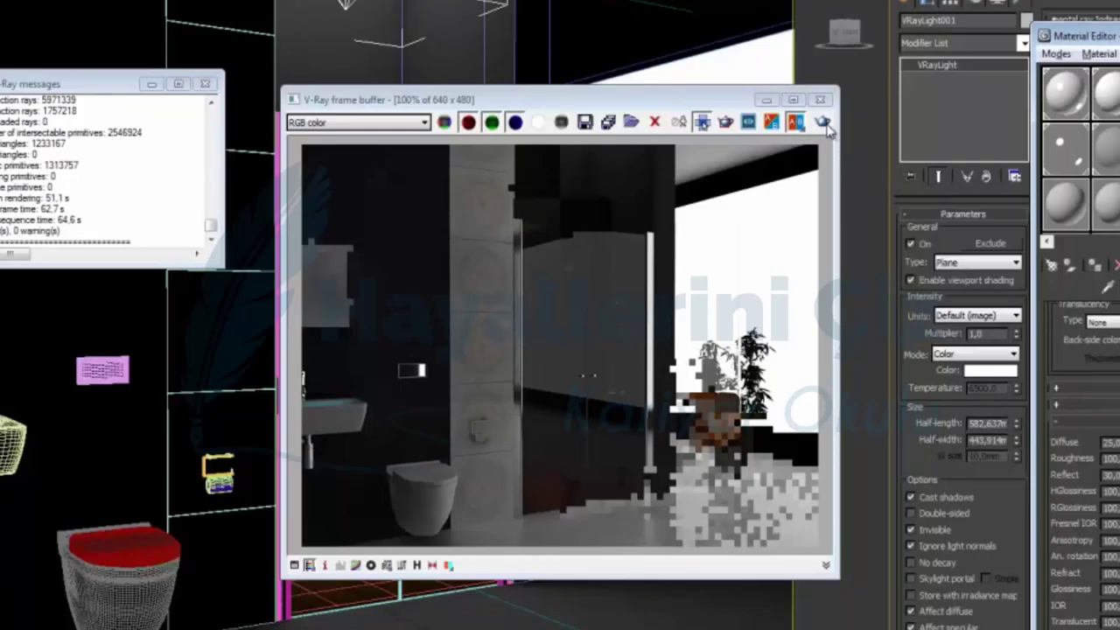
Close the V-Ray frame buffer, the V-Ray message log and the Material Editor.
{"action": "left_click", "coordinate": [207, 85]}
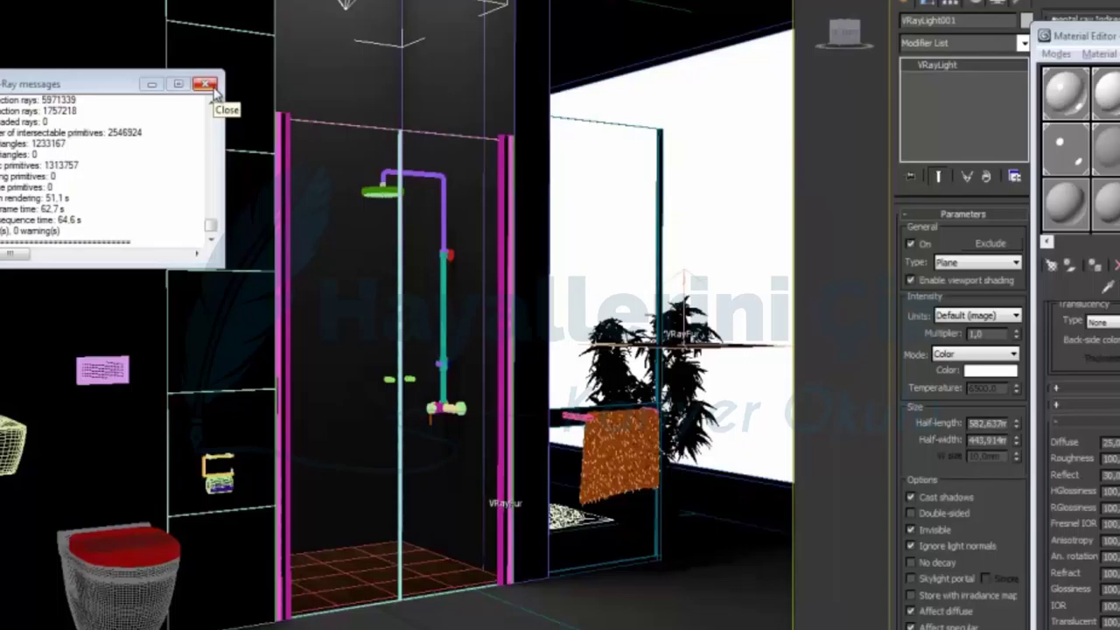
{"action": "left_click", "coordinate": [208, 85]}
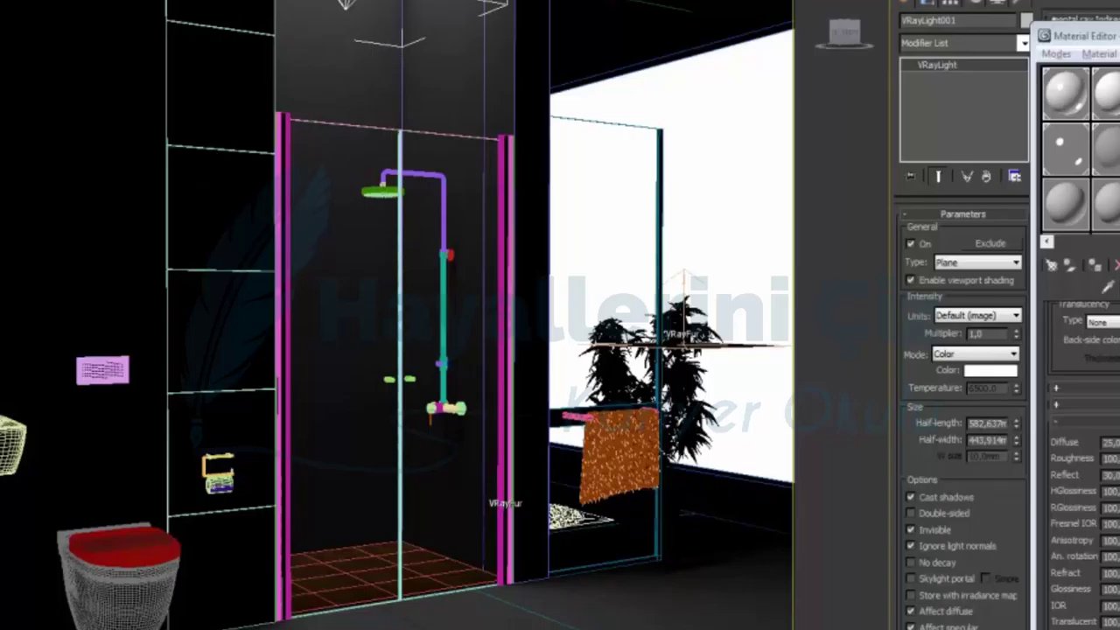
{"action": "key", "text": "m"}
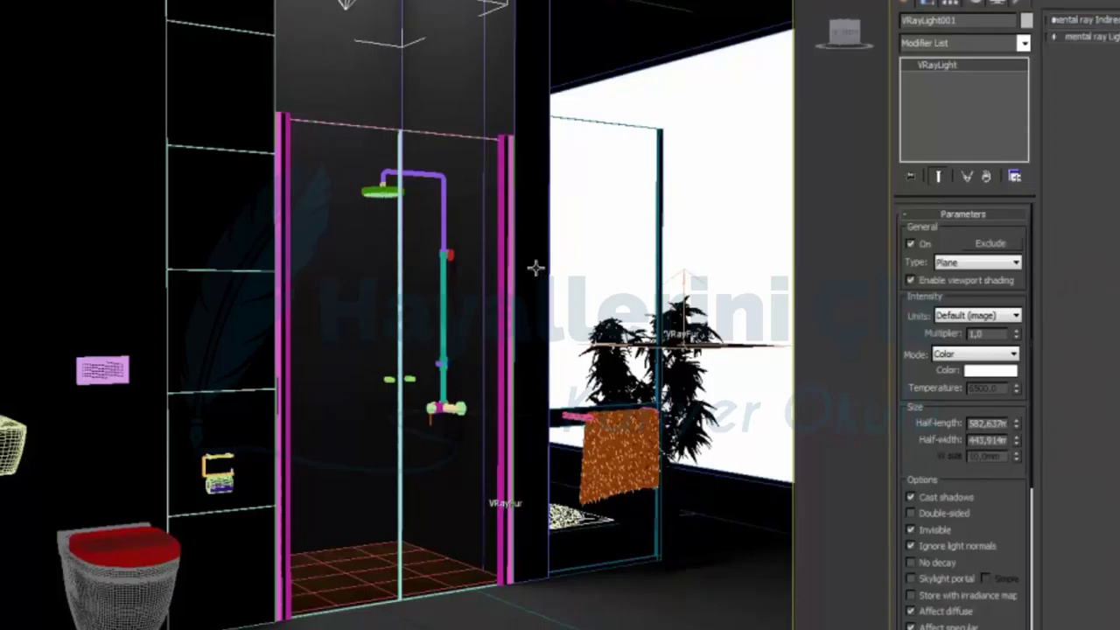
Create Camera001 from the current view and bring it into the maximized Top viewport.
{"action": "key", "text": "ctrl+c"}
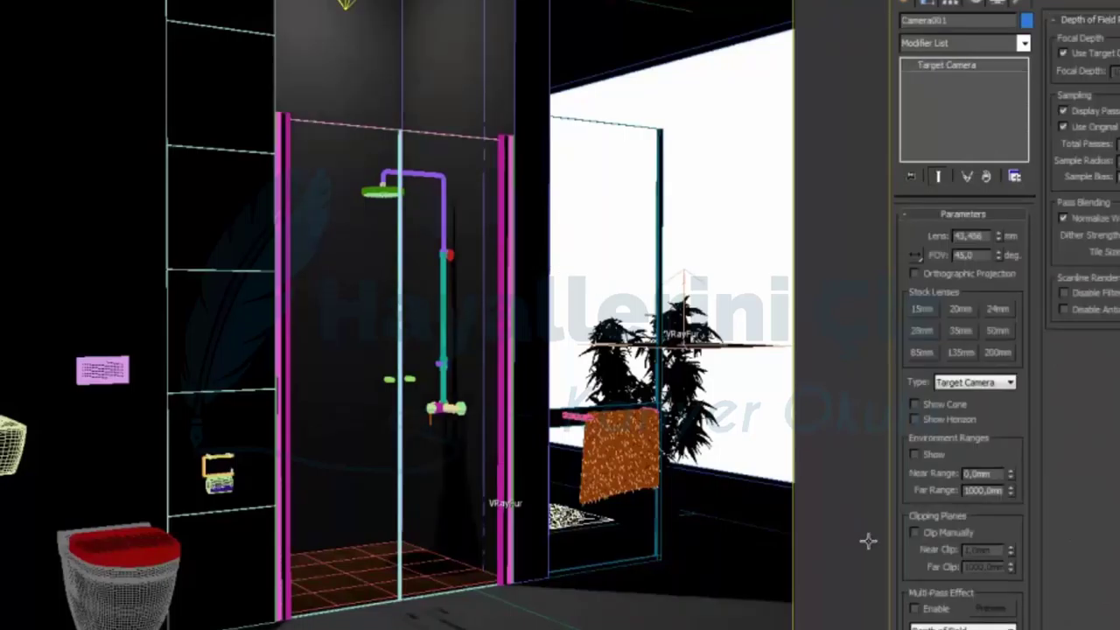
{"action": "key", "text": "alt+w"}
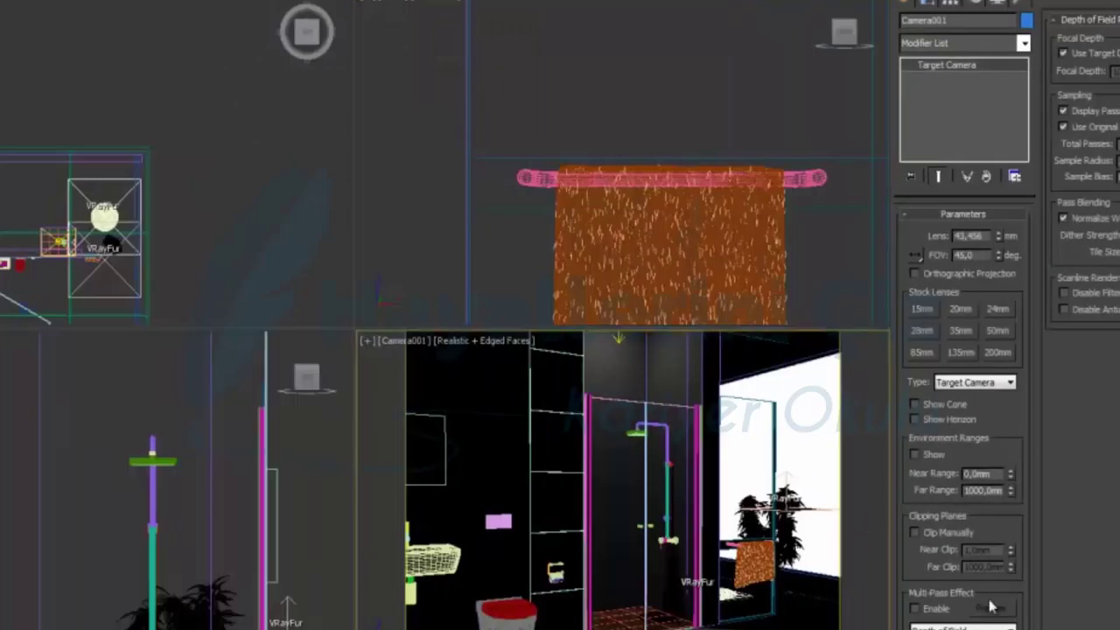
{"action": "right_click", "coordinate": [267, 191]}
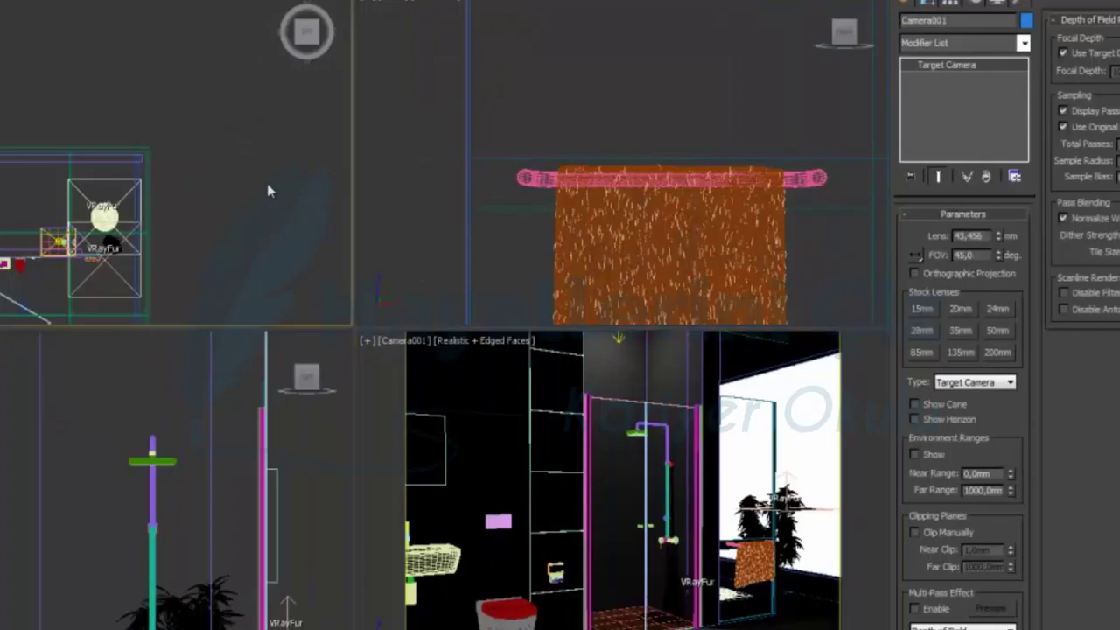
{"action": "key", "text": "alt+w"}
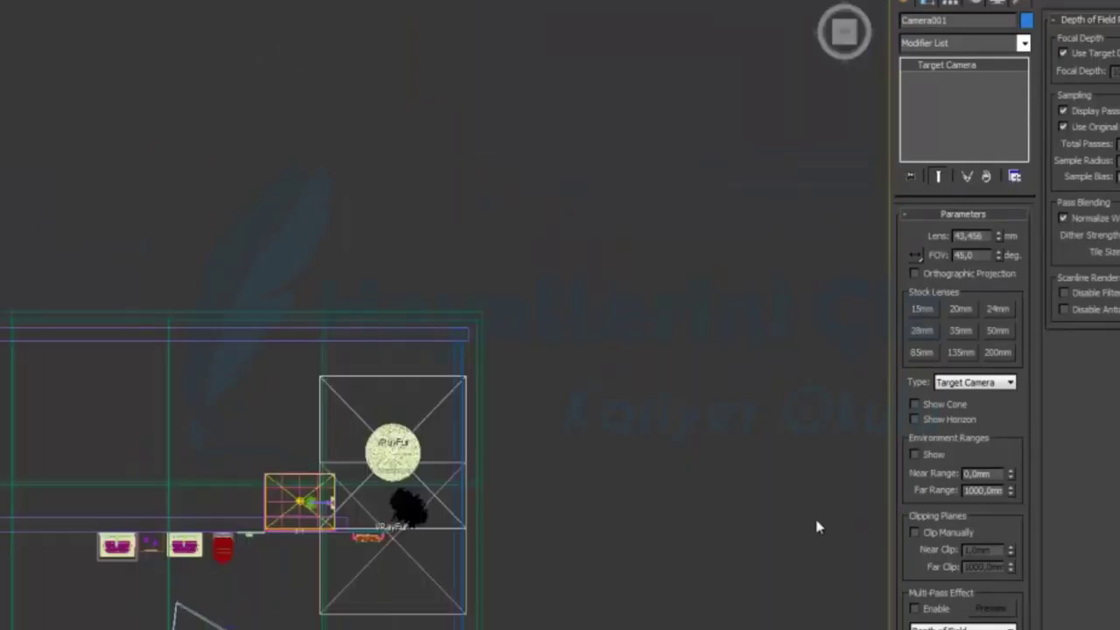
{"action": "middle_click_drag", "start_coordinate": [755, 313], "coordinate": [737, 187]}
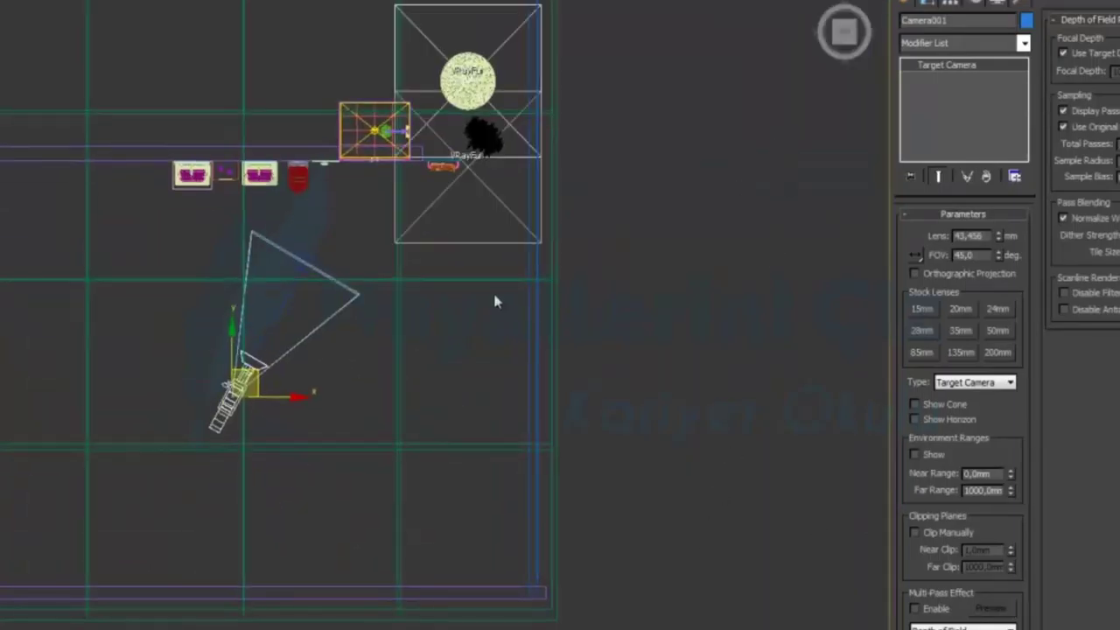
{"action": "scroll", "coordinate": [495, 300], "scroll_direction": "up", "scroll_amount": 4}
{"action": "middle_click_drag", "start_coordinate": [496, 177], "coordinate": [495, 365]}
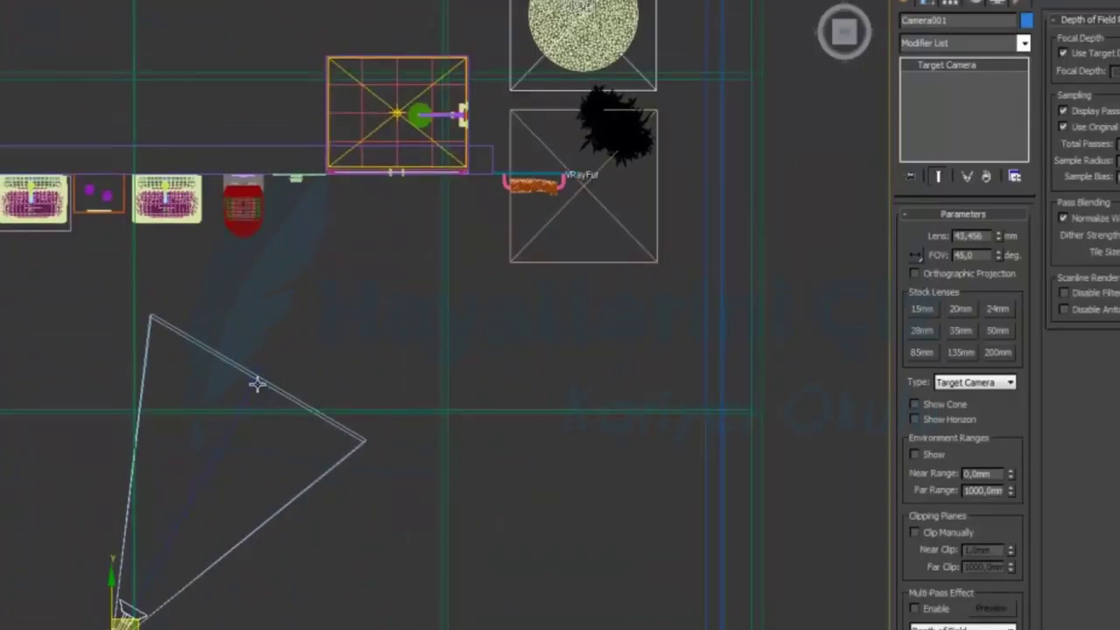
Move Camera001's target onto the shower and maximize the camera viewport.
{"action": "left_click", "coordinate": [255, 380]}
{"action": "left_click_drag", "start_coordinate": [284, 353], "coordinate": [422, 97]}
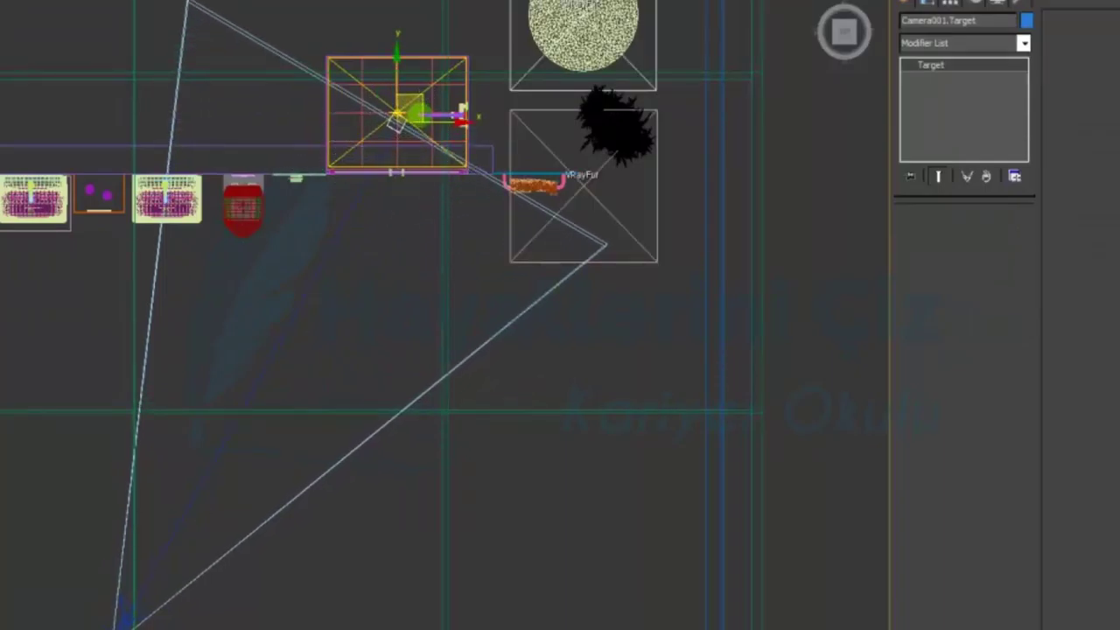
{"action": "left_click", "coordinate": [125, 611]}
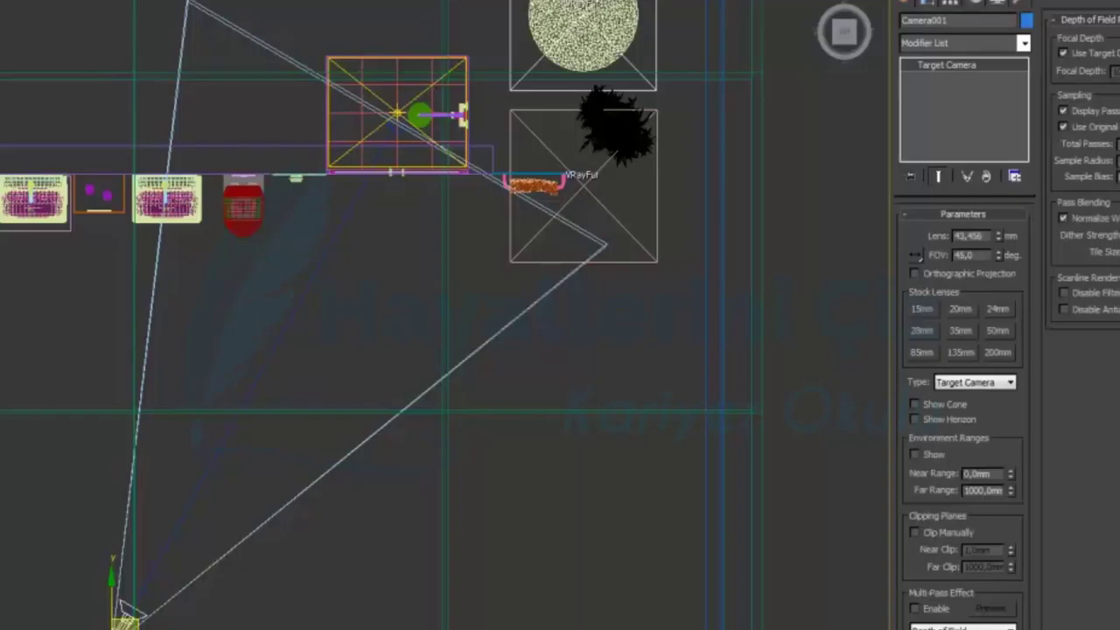
{"action": "key", "text": "alt+w"}
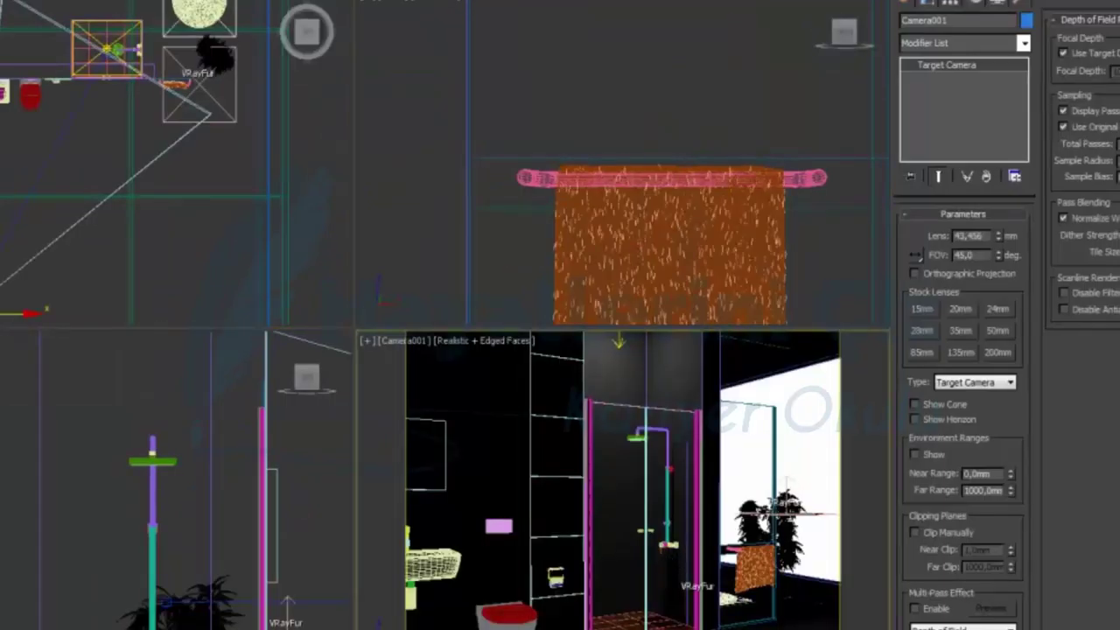
{"action": "key", "text": "alt+w"}
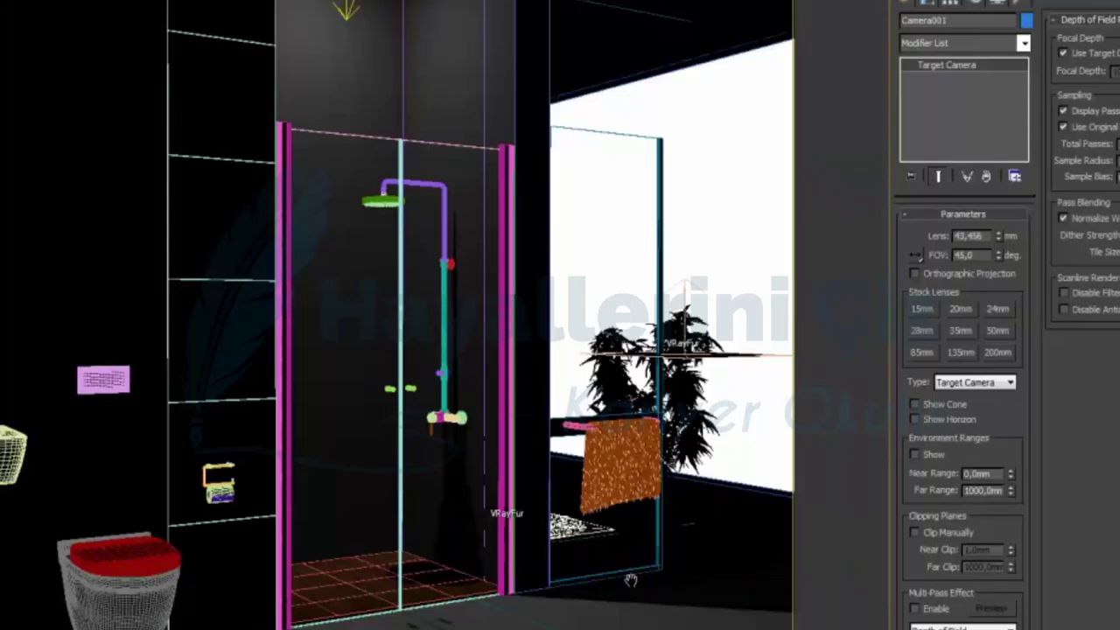
Nudge Camera001's framing and review the Indirect illumination and Common render settings.
{"action": "middle_click_drag", "start_coordinate": [477, 585], "coordinate": [478, 551]}
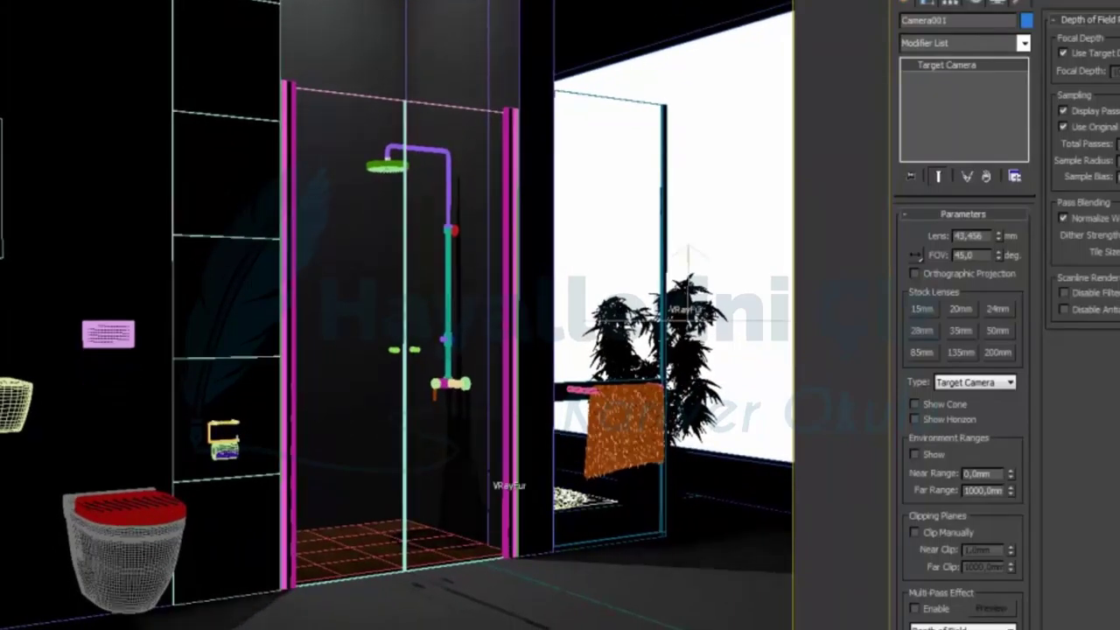
{"action": "key", "text": "alt+r"}
{"action": "key", "text": "F10"}
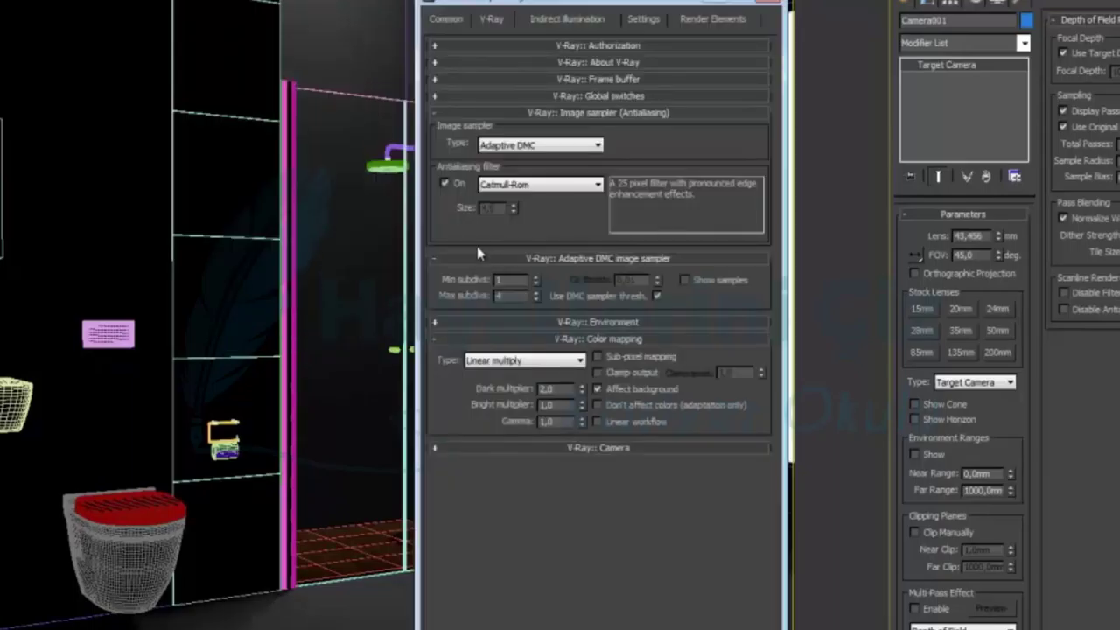
{"action": "left_click", "coordinate": [551, 19]}
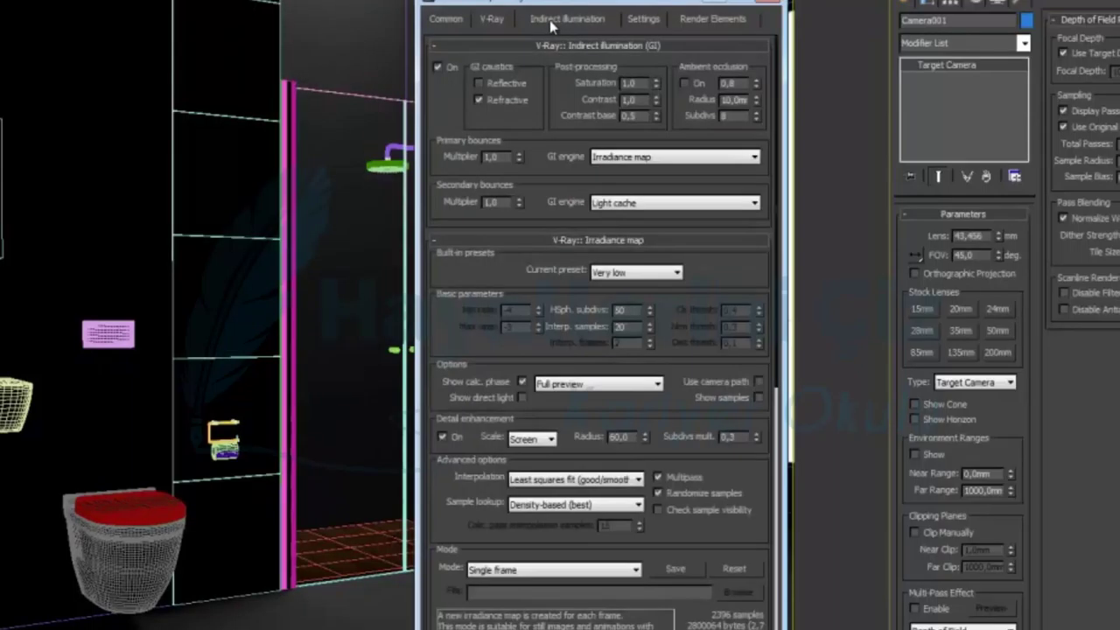
{"action": "left_click", "coordinate": [448, 19]}
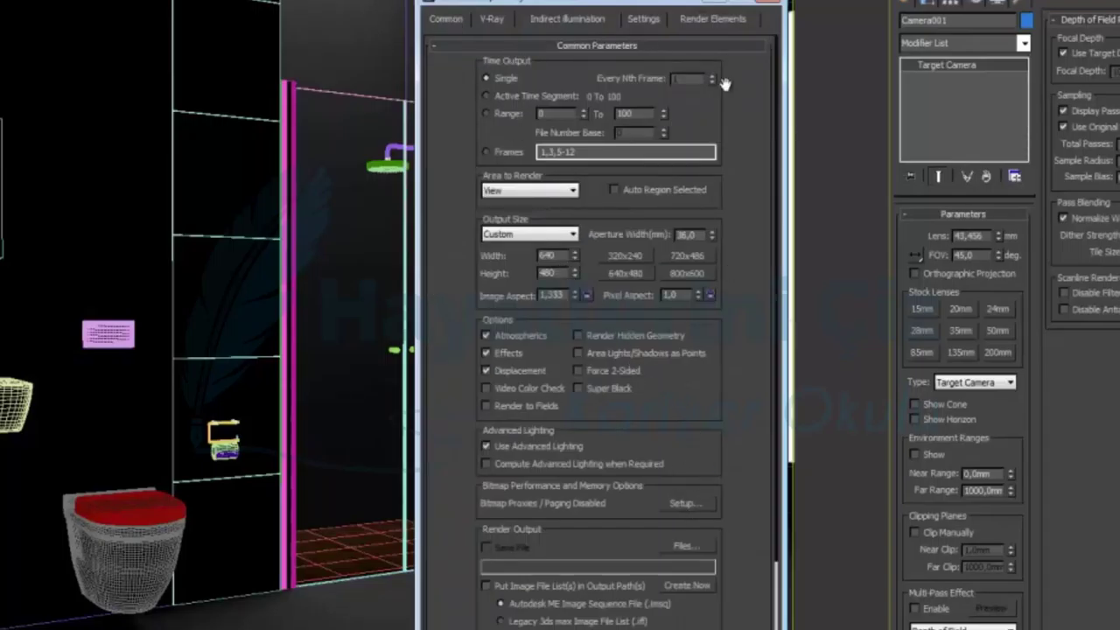
{"action": "left_click", "coordinate": [765, 7]}
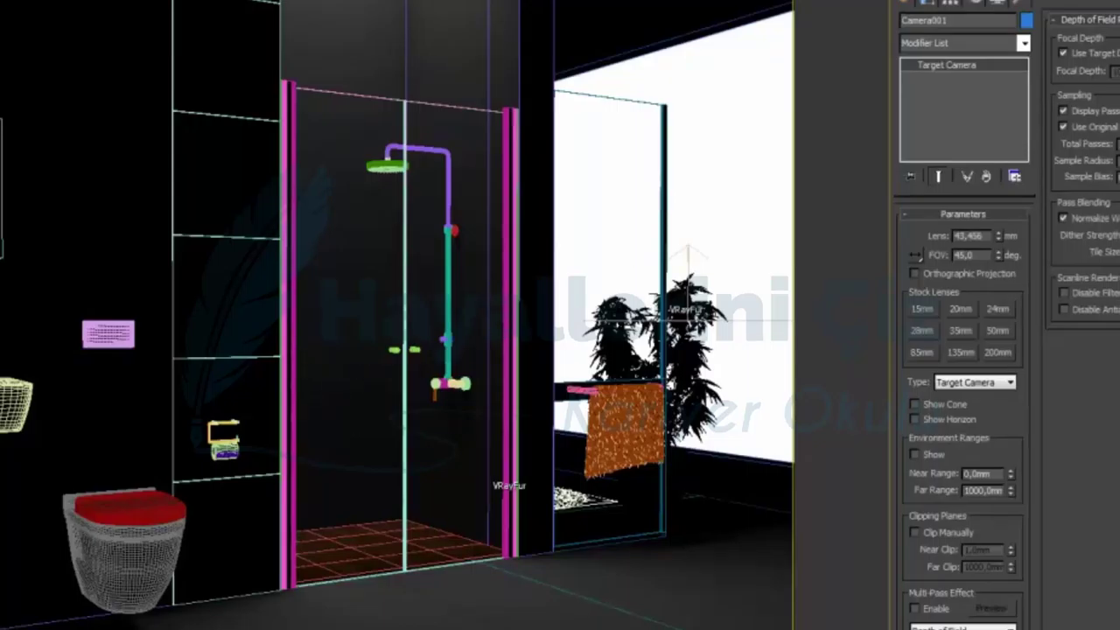
{"action": "key", "text": "alt+w"}
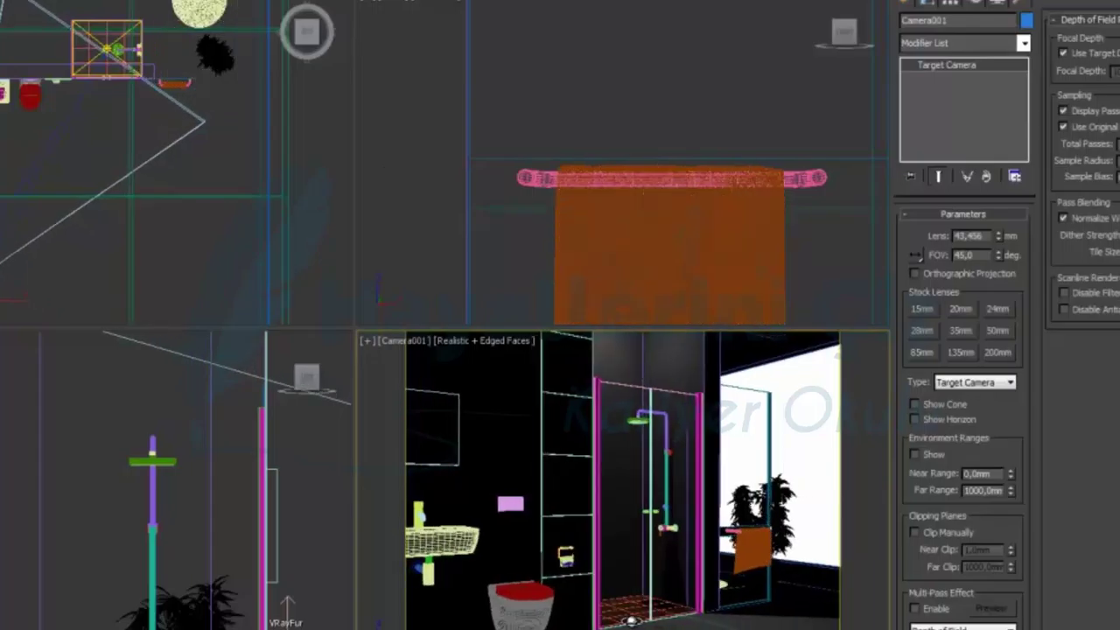
Clone Camera001 as an independent Copy named Camera002.
{"action": "left_click", "coordinate": [175, 218]}
{"action": "key", "text": "ctrl+v"}
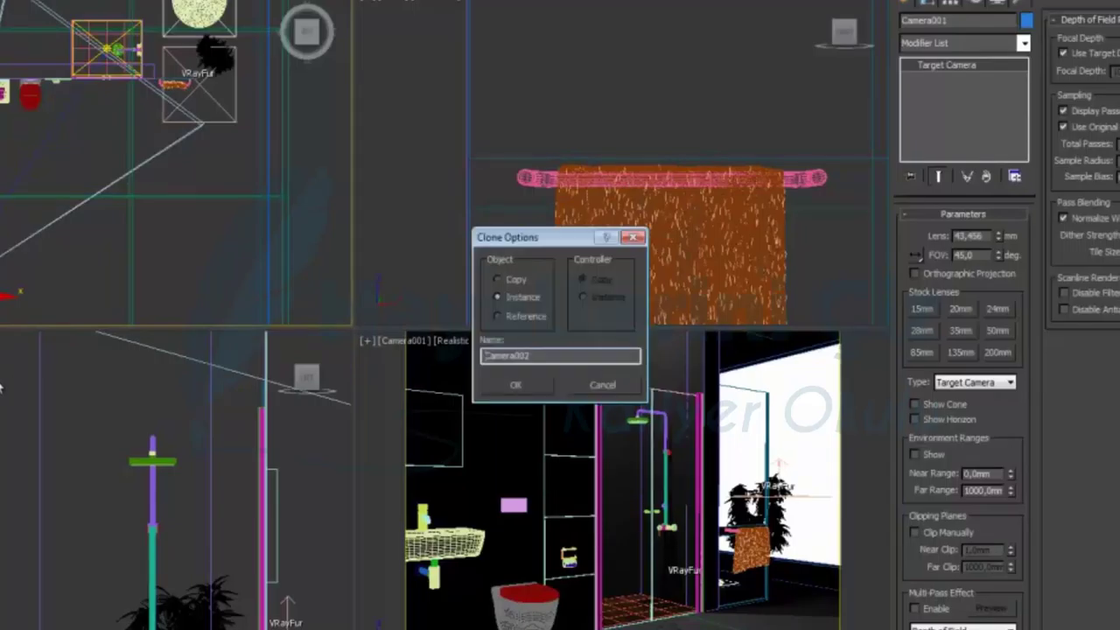
{"action": "left_click", "coordinate": [516, 385]}
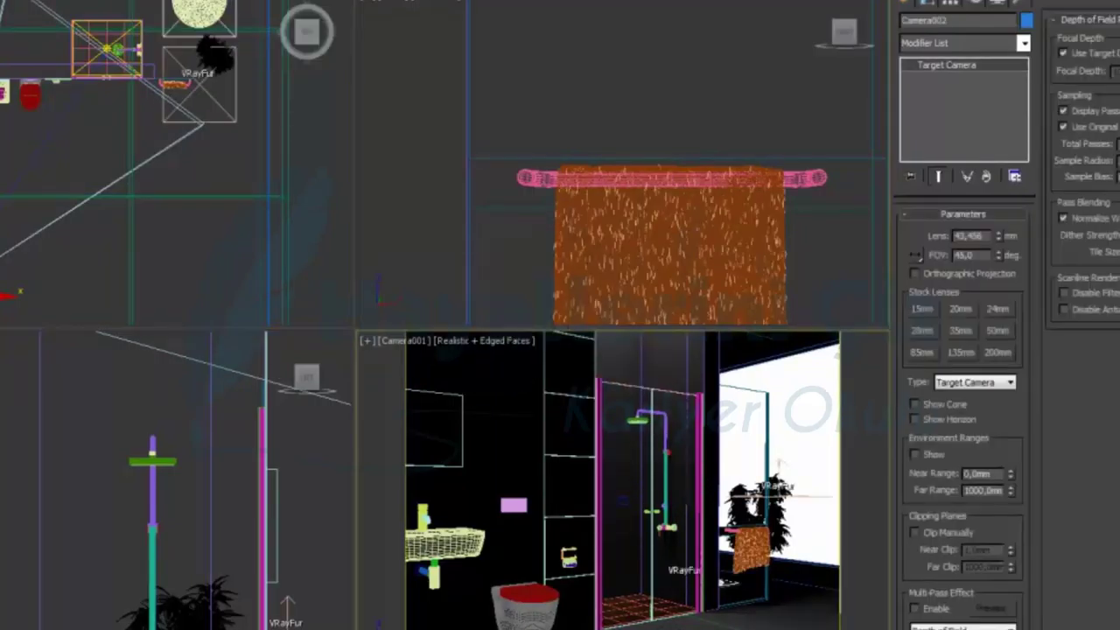
Dolly Camera002 in toward the shower, then make the Top viewport active.
{"action": "key", "text": "alt+w"}
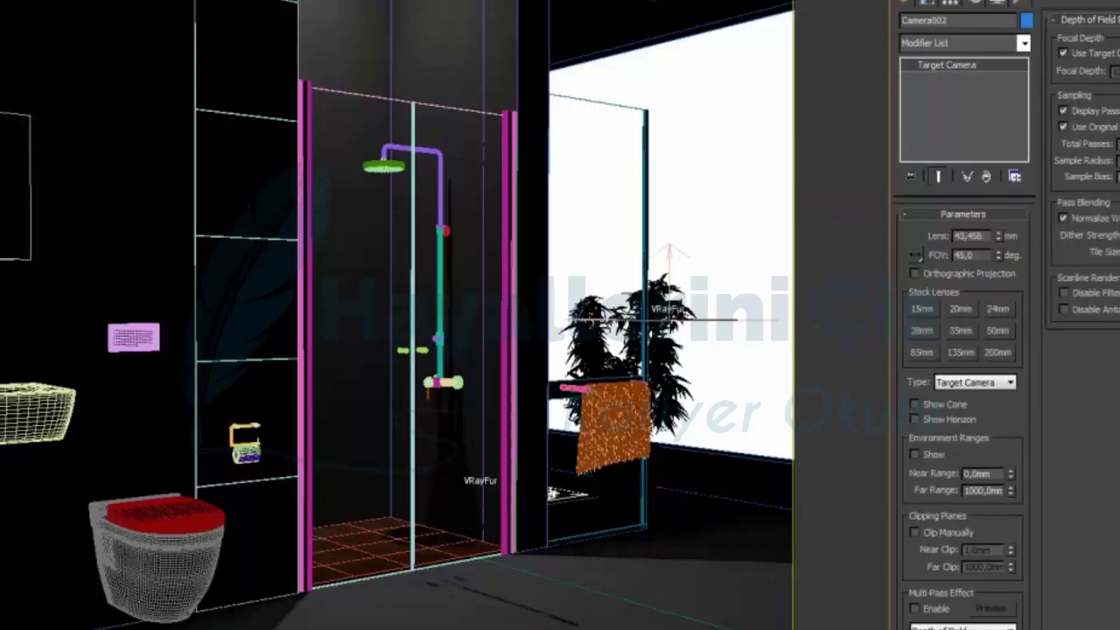
{"action": "scroll", "coordinate": [536, 483], "scroll_direction": "up", "scroll_amount": 5}
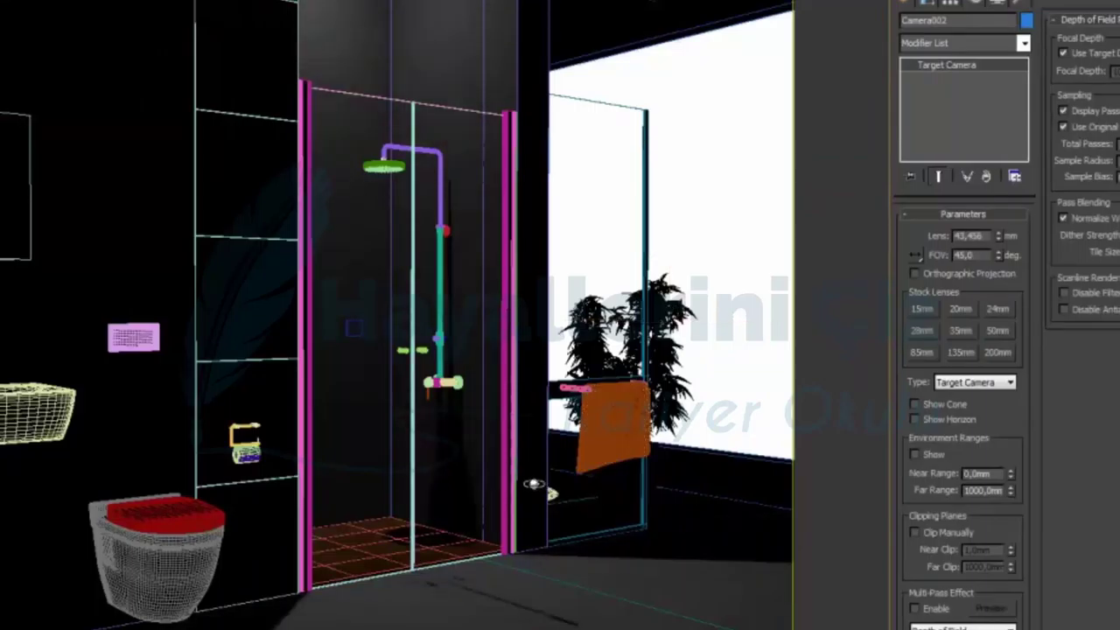
{"action": "scroll", "coordinate": [524, 482], "scroll_direction": "up", "scroll_amount": 3}
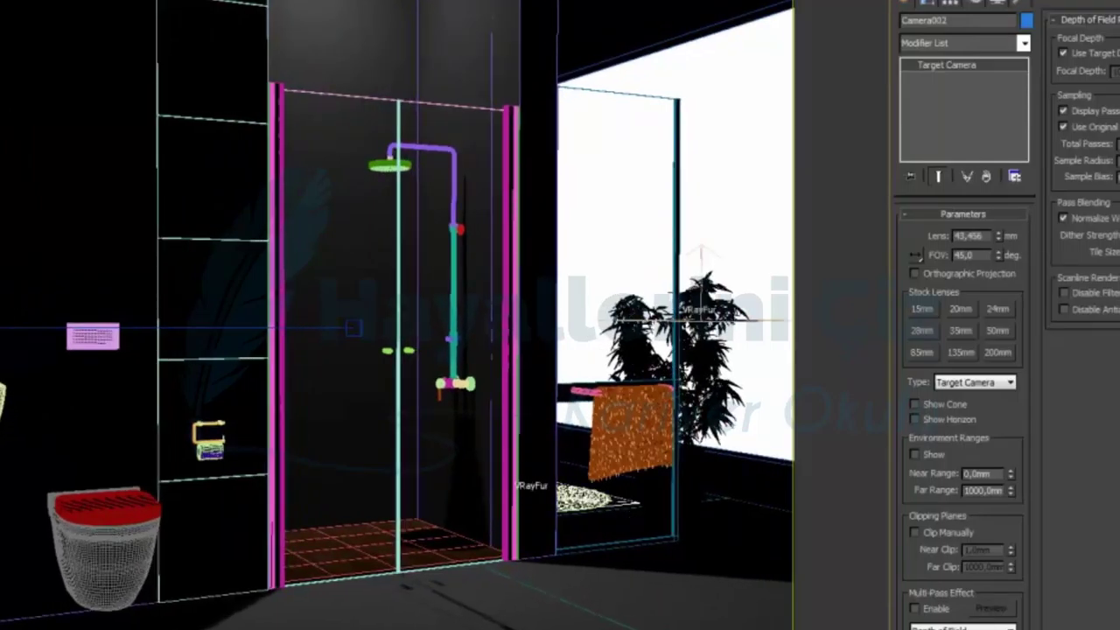
{"action": "key", "text": "alt+w"}
{"action": "right_click", "coordinate": [5, 308]}
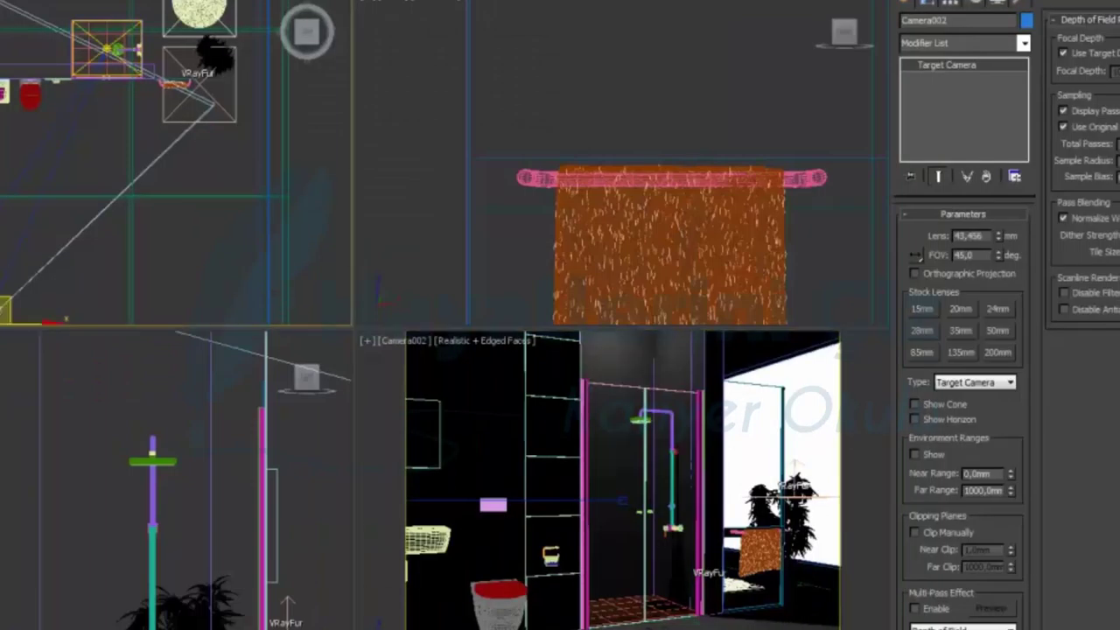
Clone Camera003 and dolly and pan it to face the shower doors head-on.
{"action": "key", "text": "ctrl+v"}
{"action": "left_click", "coordinate": [516, 386]}
{"action": "key", "text": "c"}
{"action": "key", "text": "alt+w"}
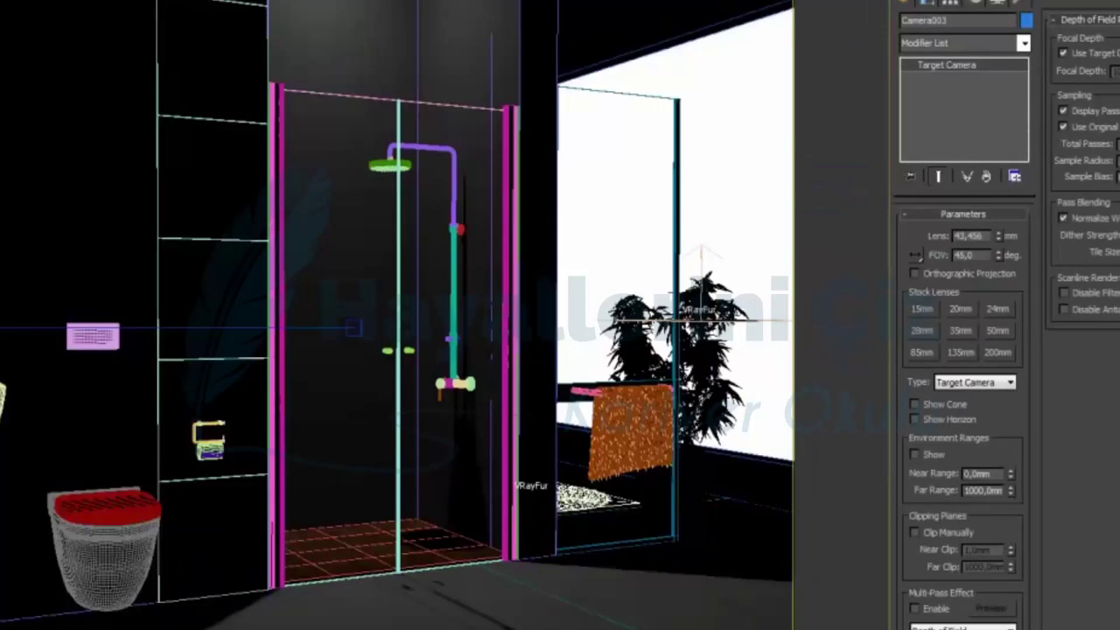
{"action": "scroll", "coordinate": [502, 604], "scroll_direction": "up", "scroll_amount": 3}
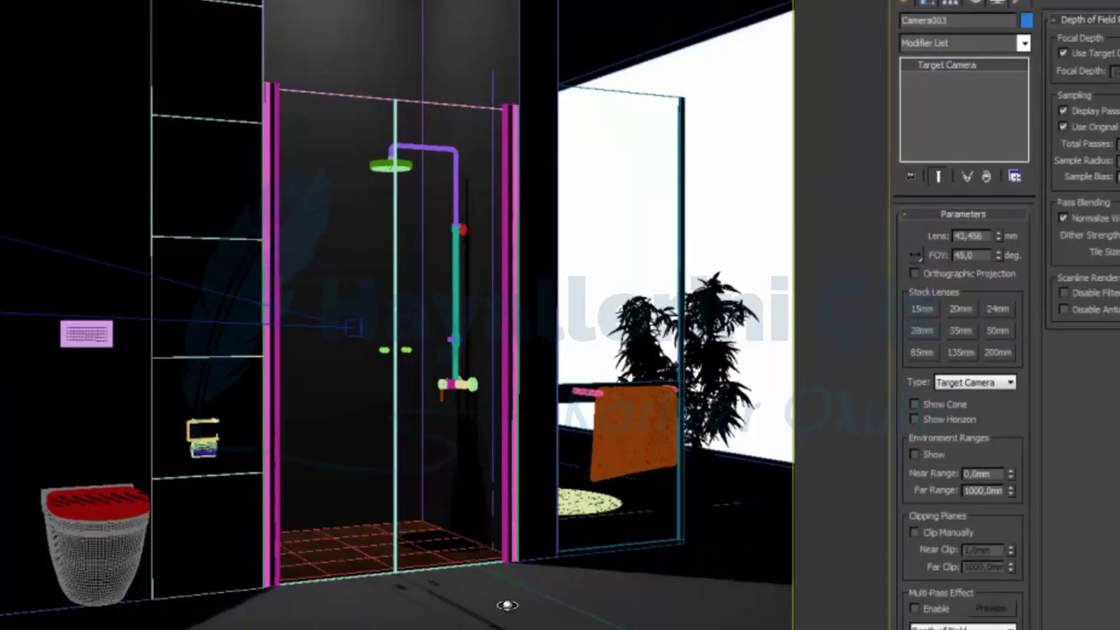
{"action": "scroll", "coordinate": [502, 605], "scroll_direction": "up", "scroll_amount": 5}
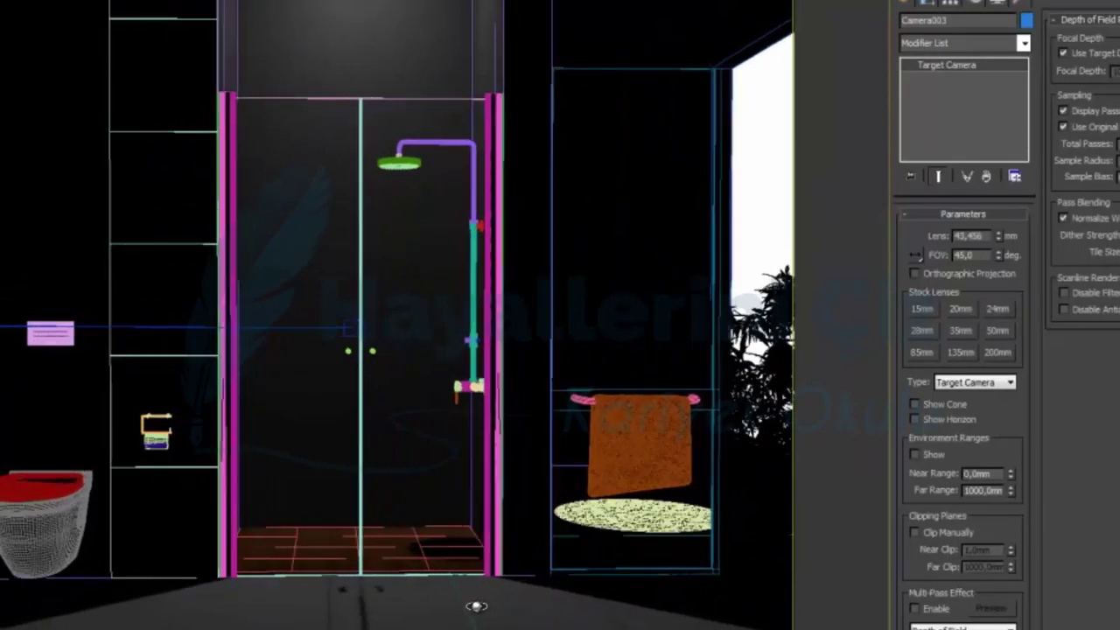
{"action": "scroll", "coordinate": [477, 605], "scroll_direction": "up", "scroll_amount": 1}
{"action": "middle_click_drag", "start_coordinate": [457, 574], "coordinate": [455, 594]}
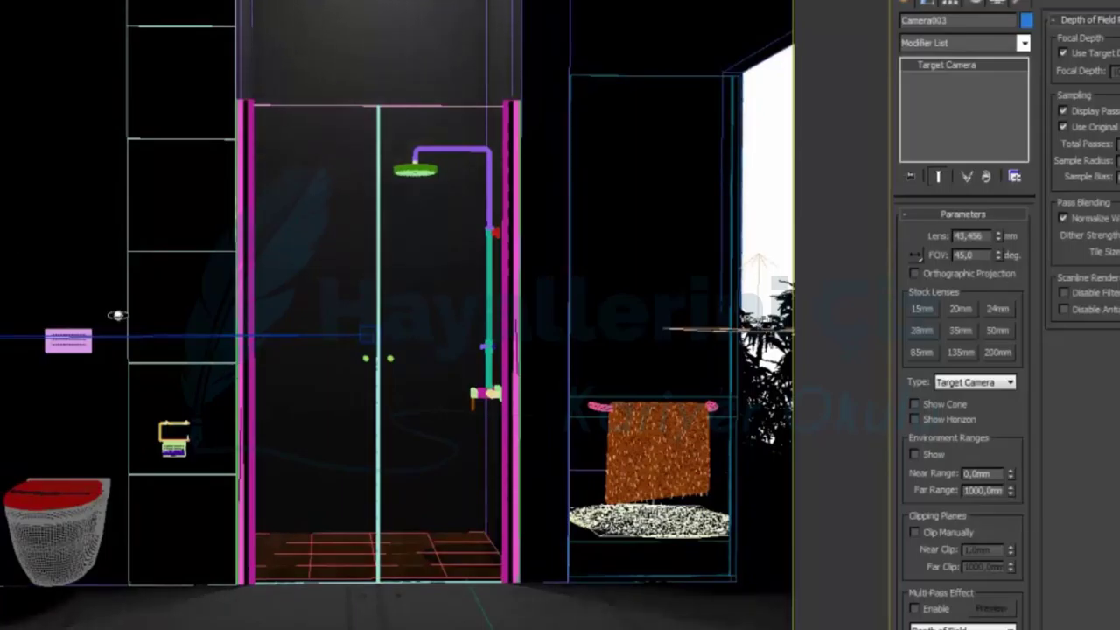
{"action": "key", "text": "alt+w"}
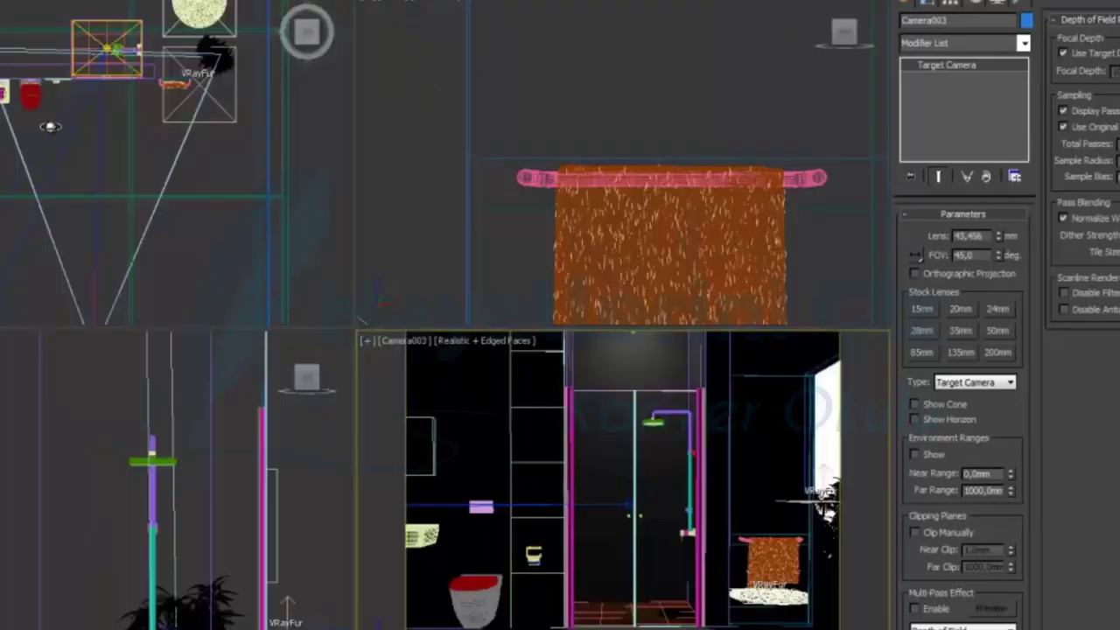
Shift-drag a Camera004 copy and orbit it to a new angle on the shower.
{"action": "middle_click_drag", "start_coordinate": [140, 239], "coordinate": [64, 245]}
{"action": "right_click", "coordinate": [64, 245]}
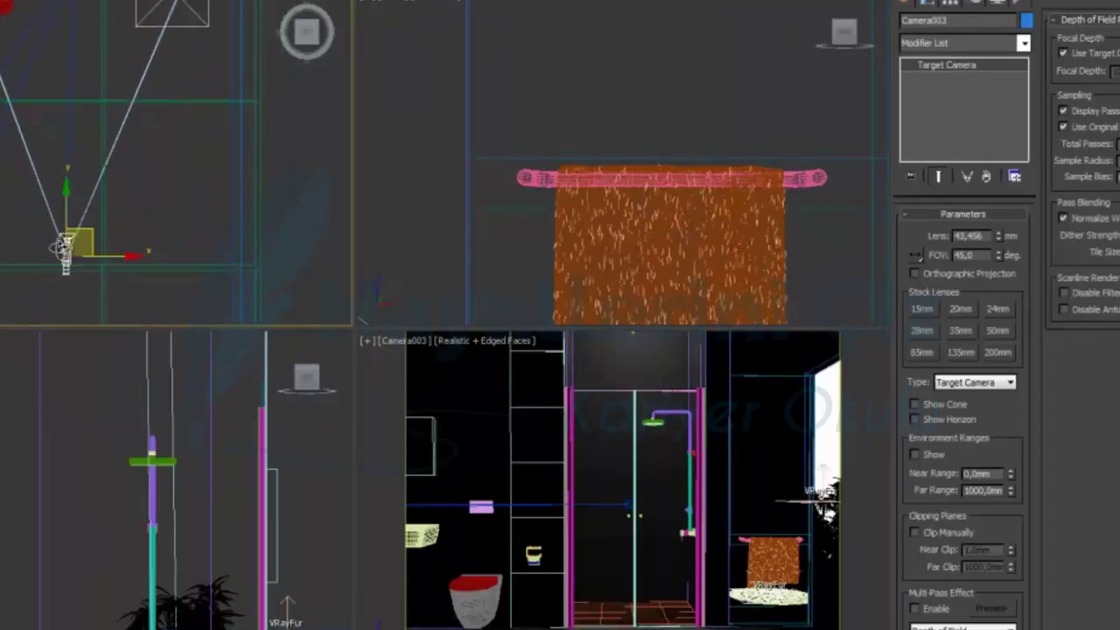
{"action": "left_click_drag", "start_coordinate": [98, 338], "coordinate": [98, 340], "text": "shift"}
{"action": "left_click", "coordinate": [518, 388]}
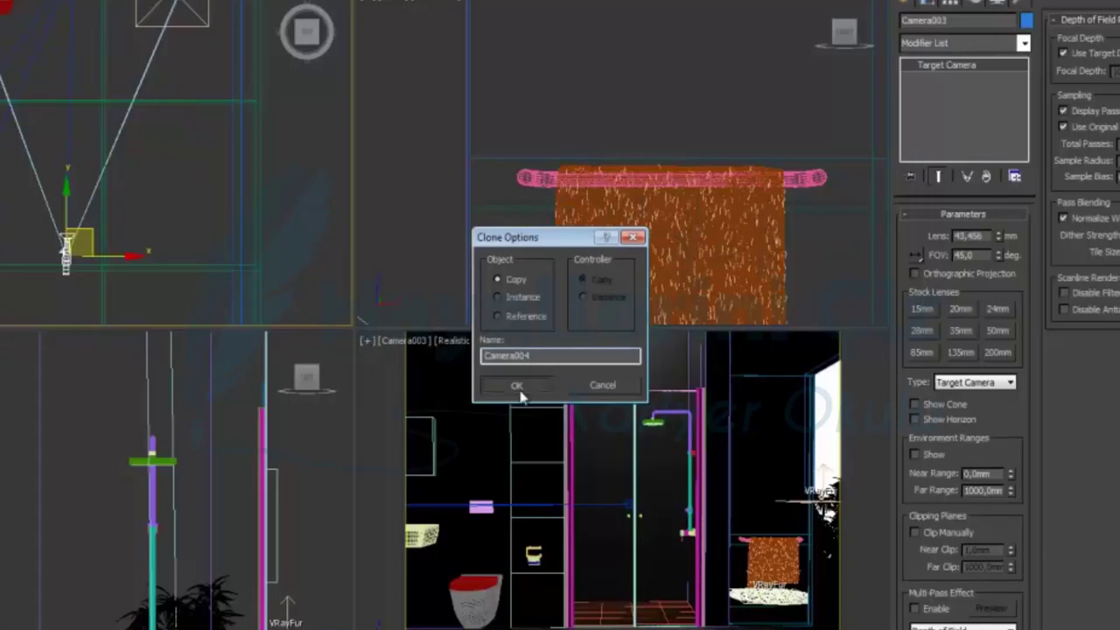
{"action": "key", "text": "c"}
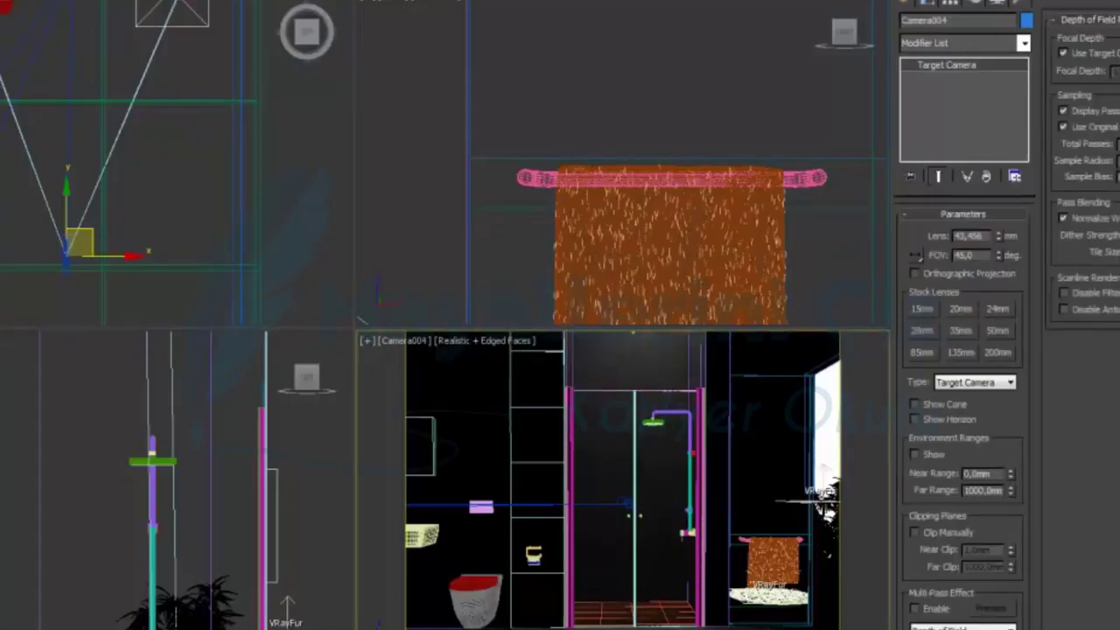
{"action": "key", "text": "alt+w"}
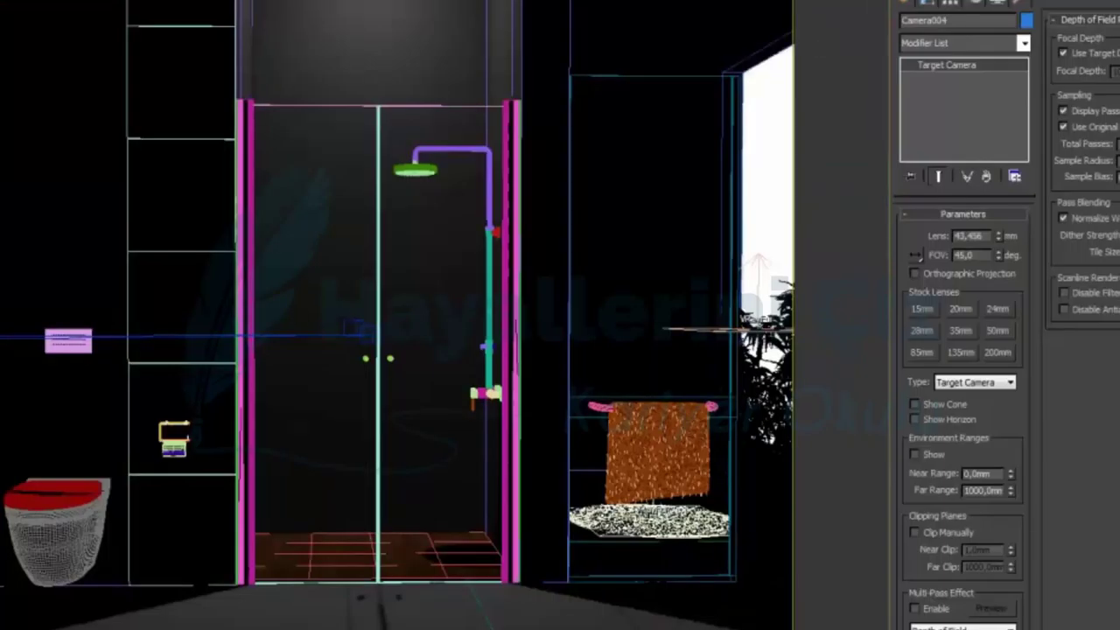
{"action": "middle_click_drag", "start_coordinate": [563, 570], "coordinate": [539, 569], "text": "alt"}
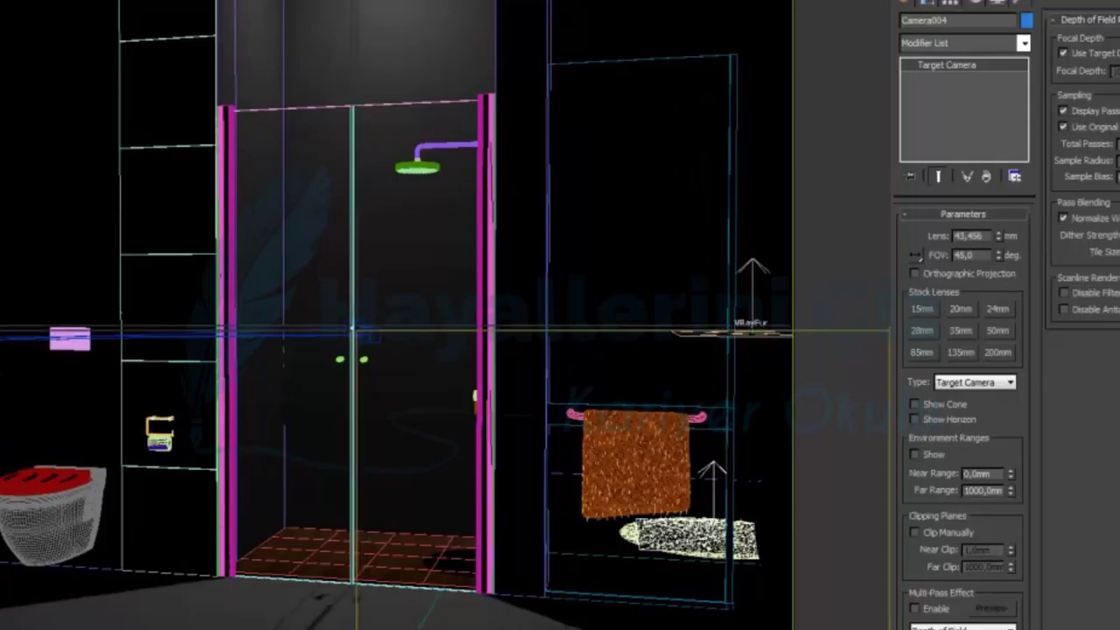
{"action": "key", "text": "alt+w"}
Clone Camera005 and re-aim it so the shower sits further left.
{"action": "left_click", "coordinate": [141, 247]}
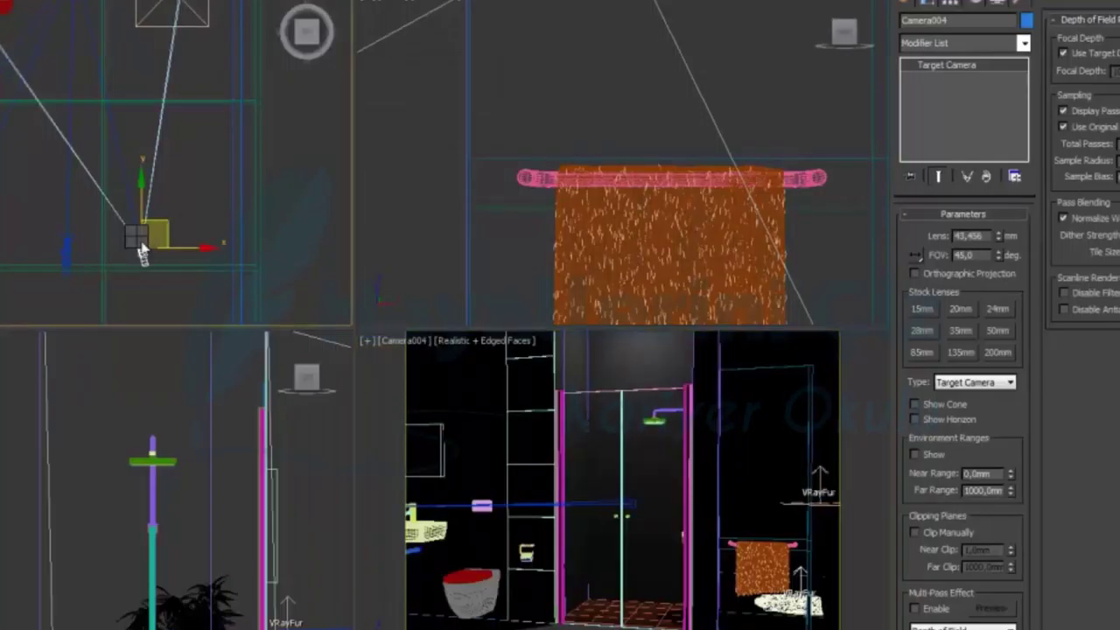
{"action": "key", "text": "ctrl+v"}
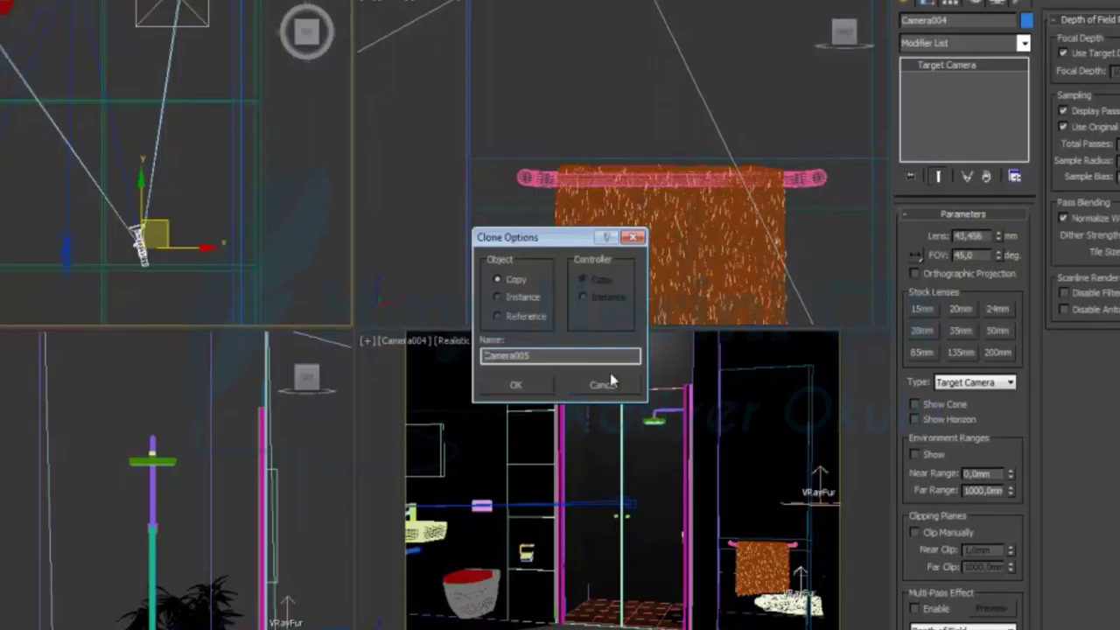
{"action": "left_click", "coordinate": [525, 385]}
{"action": "right_click", "coordinate": [702, 434]}
{"action": "key", "text": "c"}
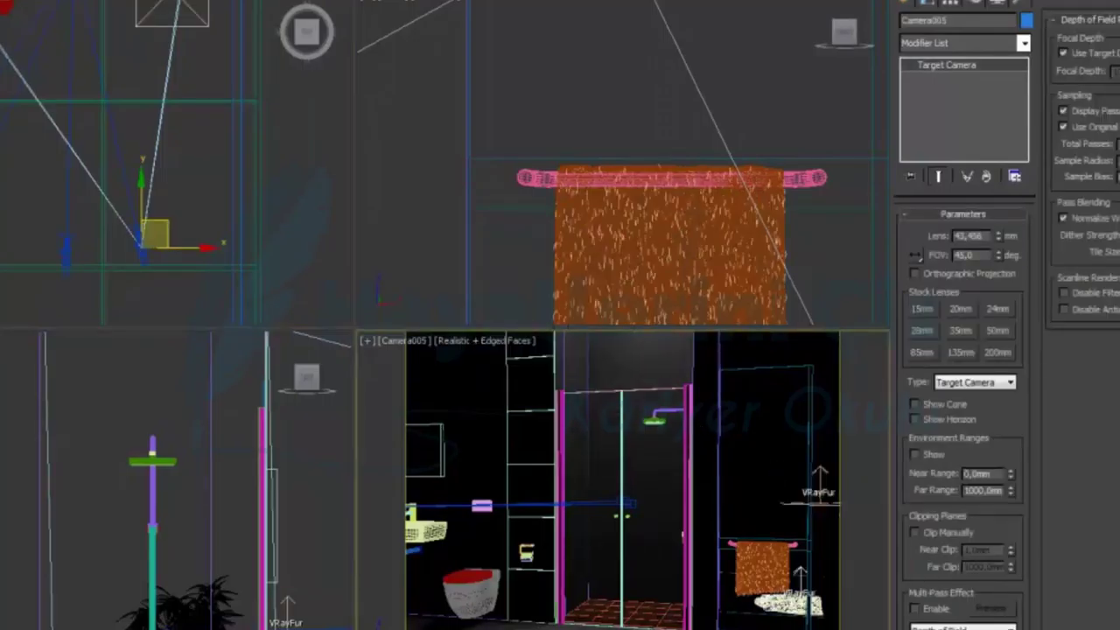
{"action": "key", "text": "alt+w"}
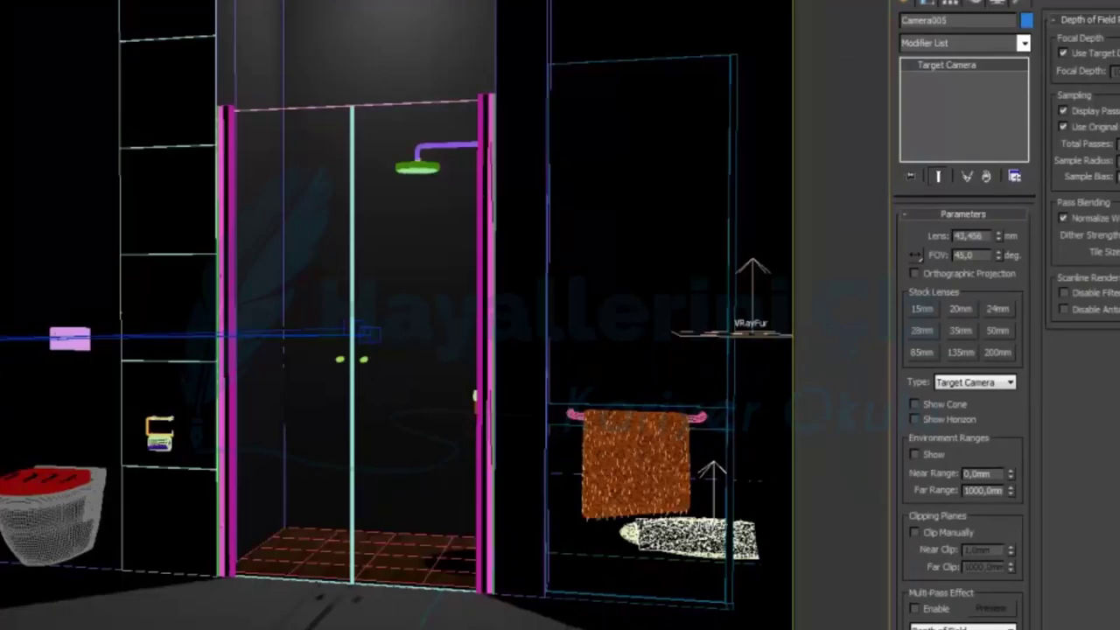
{"action": "left_click_drag", "start_coordinate": [490, 538], "coordinate": [466, 561]}
{"action": "key", "text": "alt+w"}
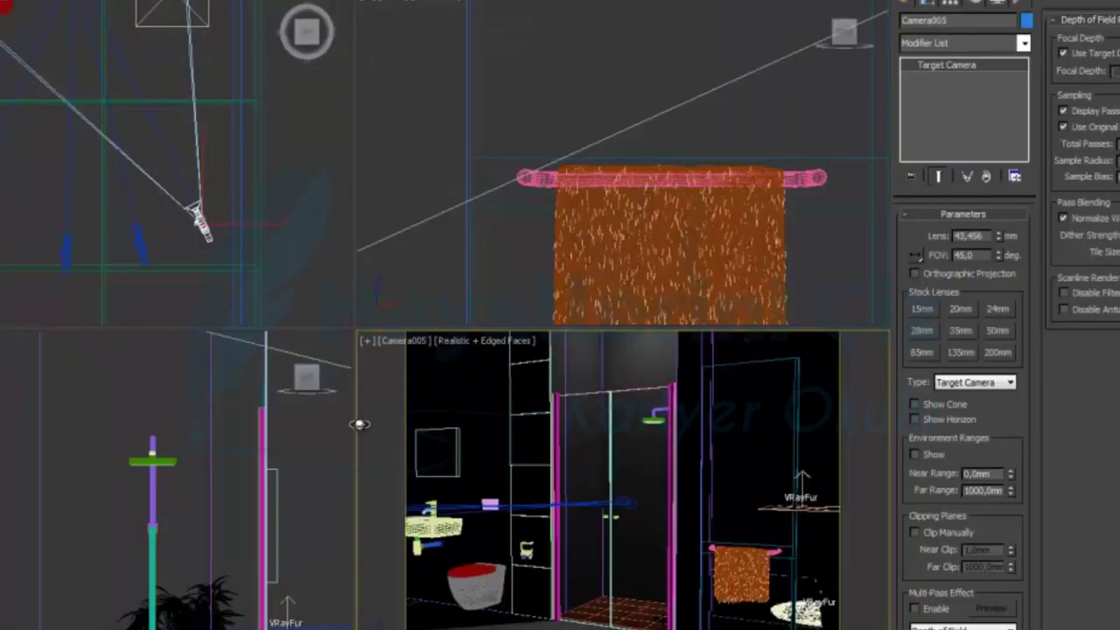
Shift-drag another camera copy as Camera006.
{"action": "left_click", "coordinate": [204, 229]}
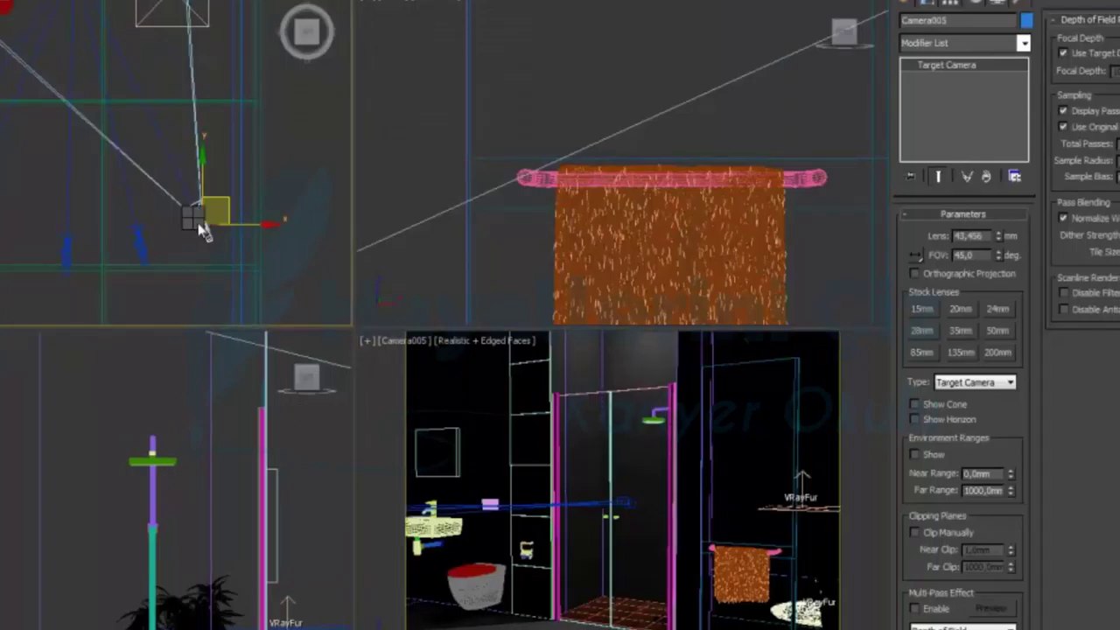
{"action": "left_click_drag", "start_coordinate": [231, 316], "coordinate": [231, 316], "text": "shift"}
{"action": "left_click", "coordinate": [516, 384]}
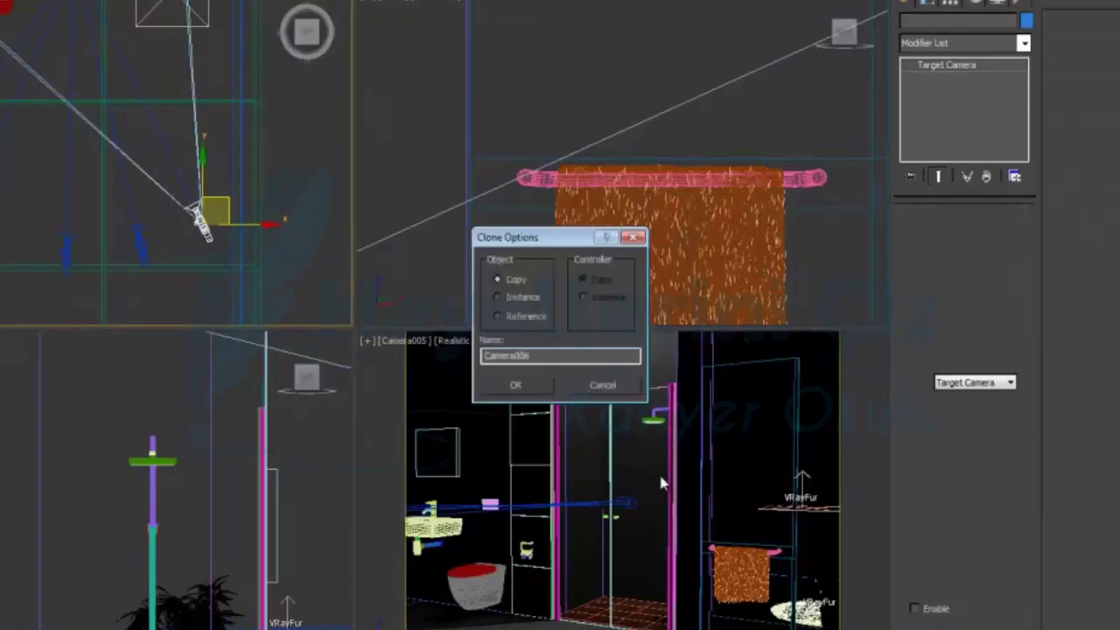
Reframe Camera006 closer, angled on the towel area.
{"action": "right_click", "coordinate": [661, 475]}
{"action": "key", "text": "c"}
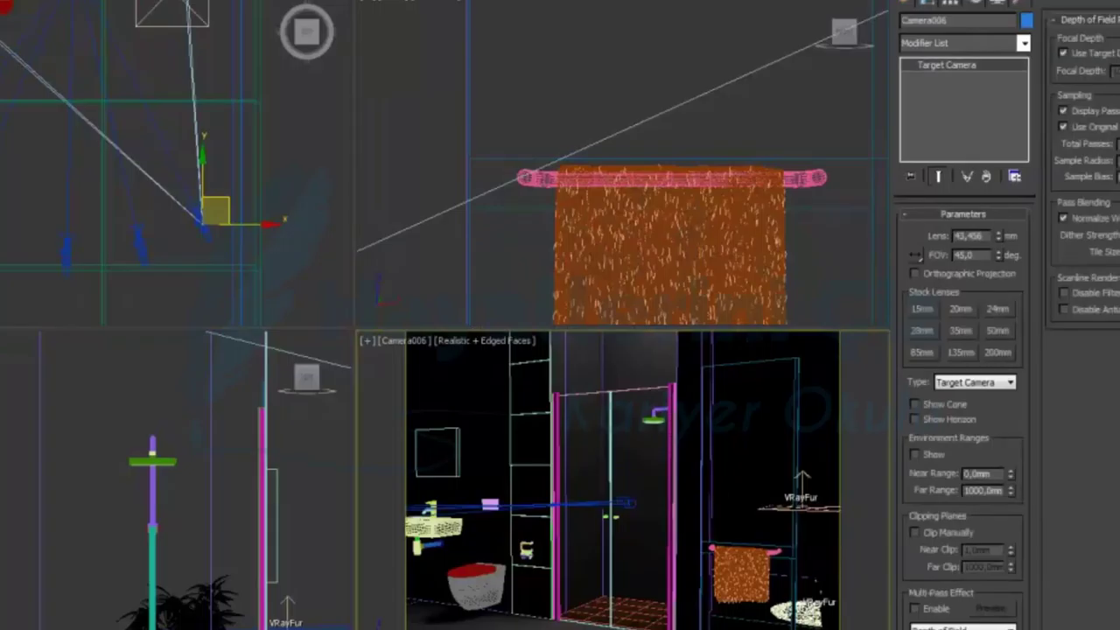
{"action": "key", "text": "alt+w"}
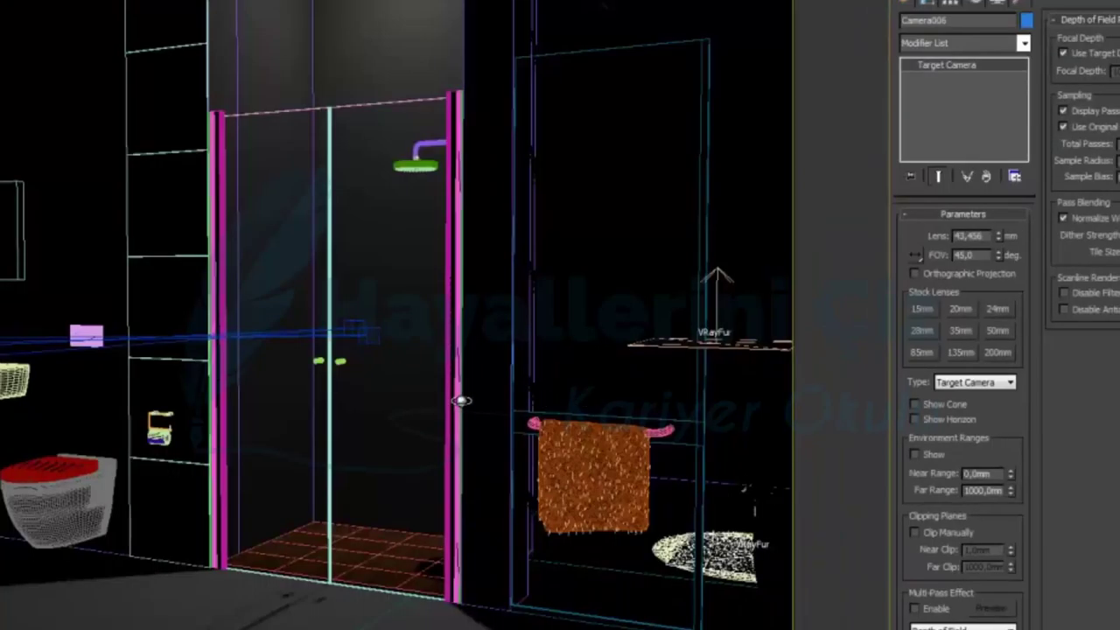
{"action": "middle_click_drag", "start_coordinate": [394, 315], "coordinate": [394, 385], "text": "alt"}
{"action": "middle_click_drag", "start_coordinate": [402, 431], "coordinate": [406, 430], "text": "alt"}
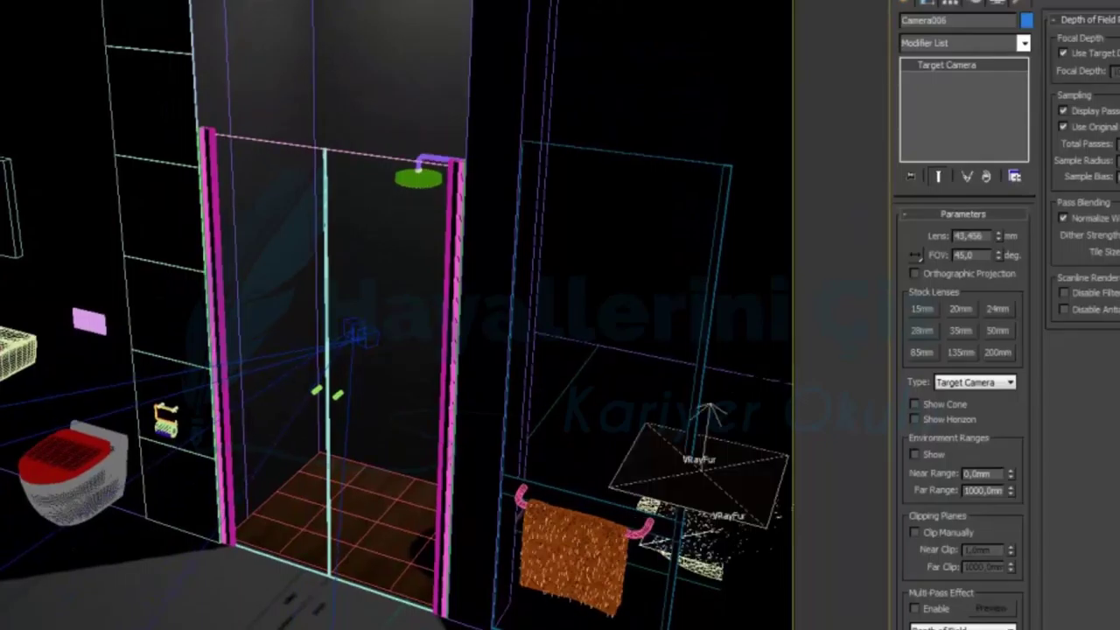
{"action": "key", "text": "alt+w"}
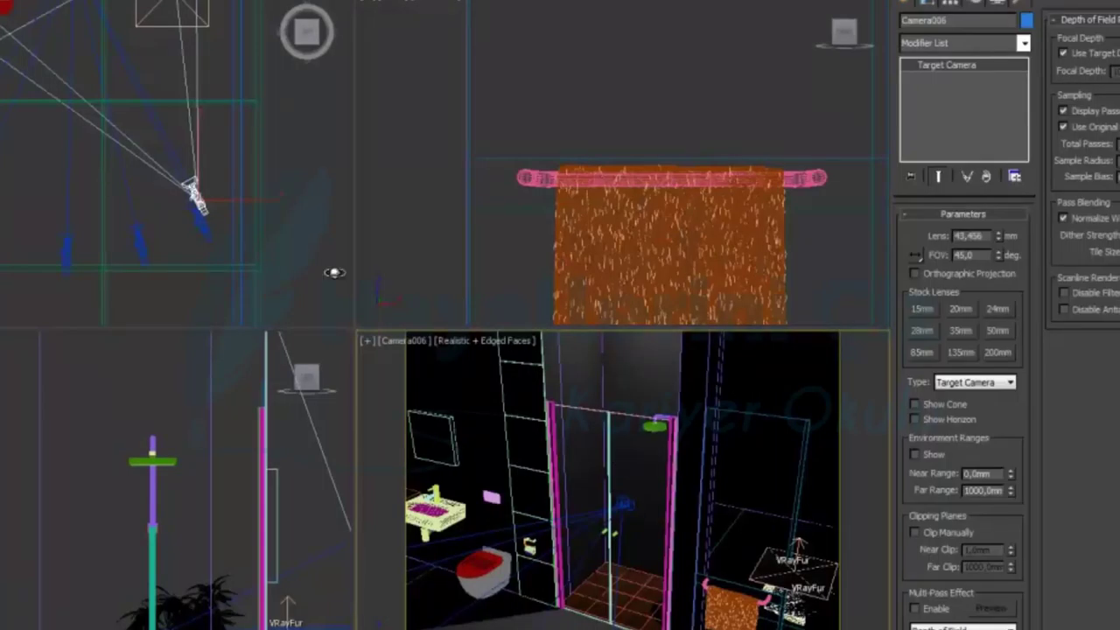
Clone the selected camera as a copy named Camera007.
{"action": "left_click", "coordinate": [193, 196]}
{"action": "key", "text": "ctrl+v"}
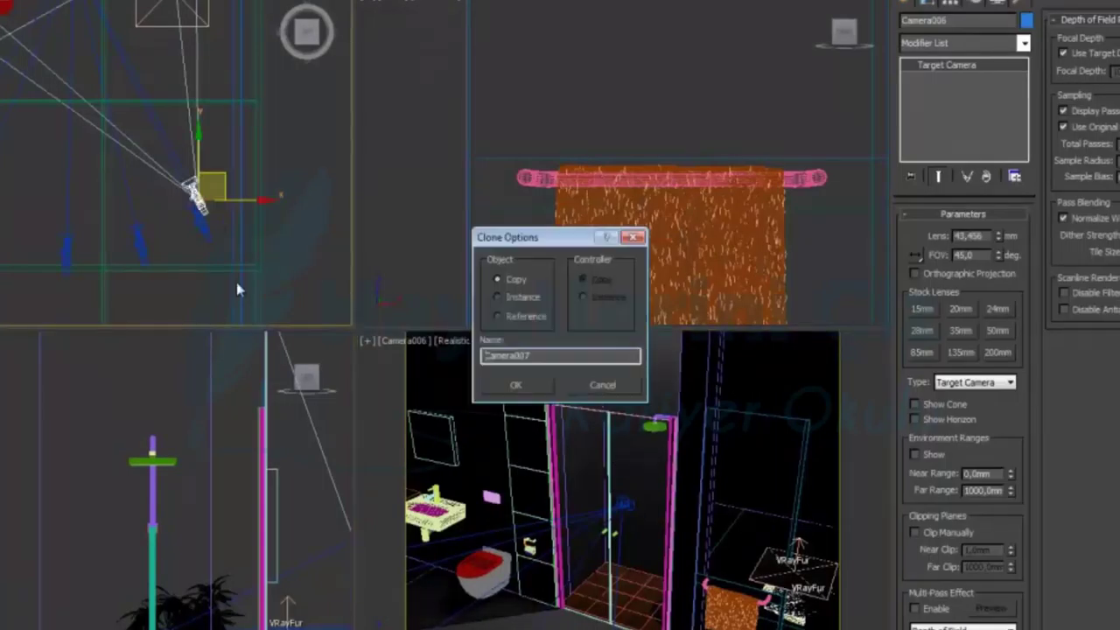
{"action": "left_click", "coordinate": [515, 387]}
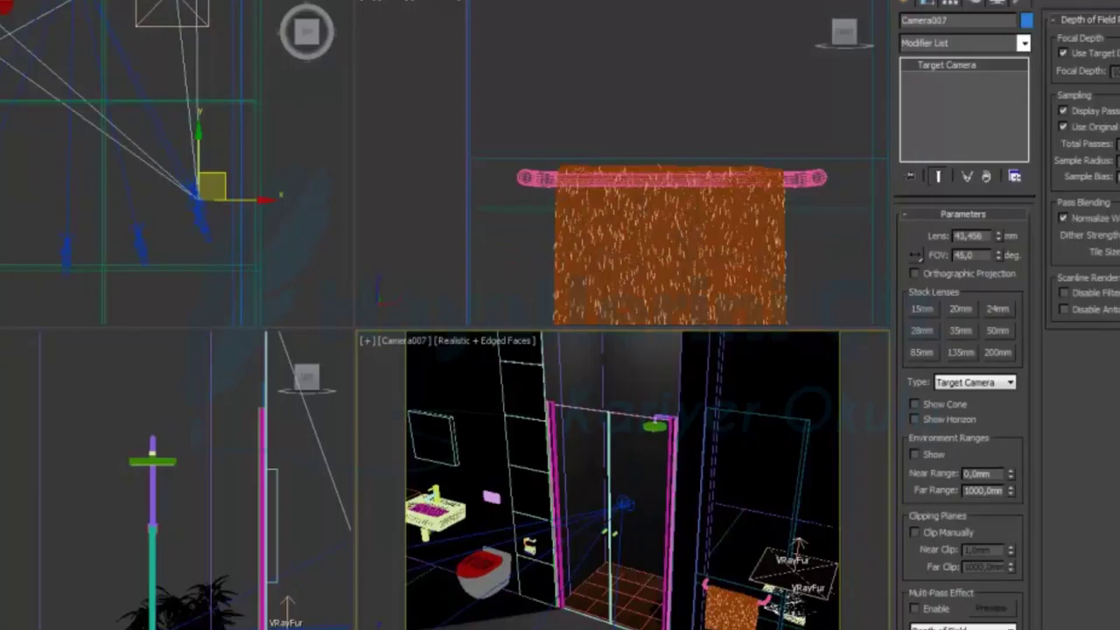
Orbit Camera007 to face the shower more directly, shifted slightly left.
{"action": "key", "text": "alt+w"}
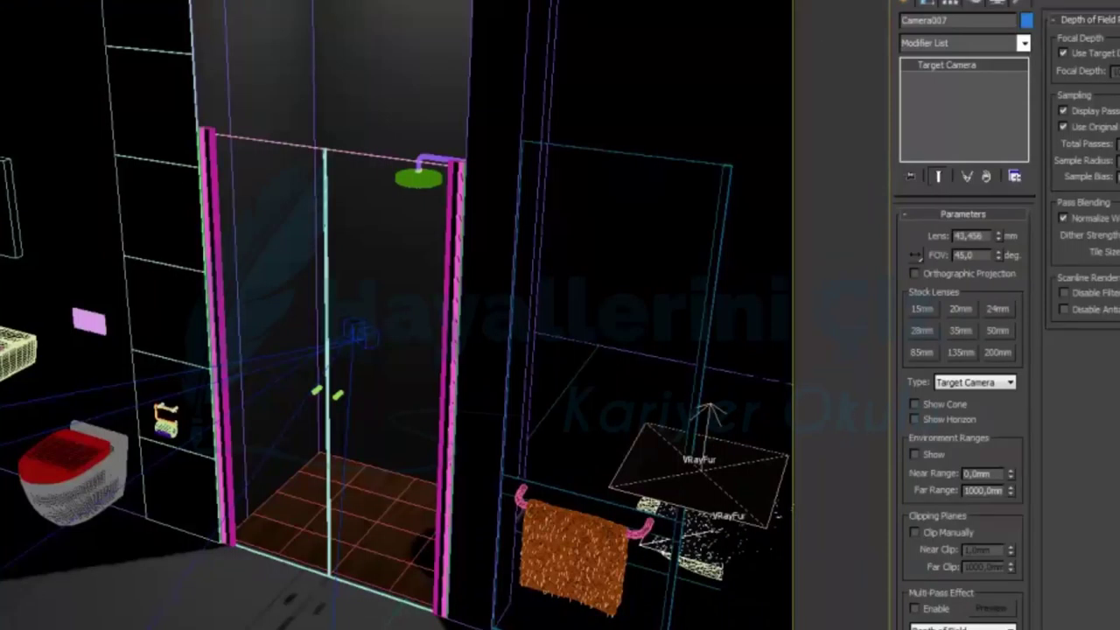
{"action": "middle_click_drag", "start_coordinate": [306, 503], "coordinate": [353, 497], "text": "alt"}
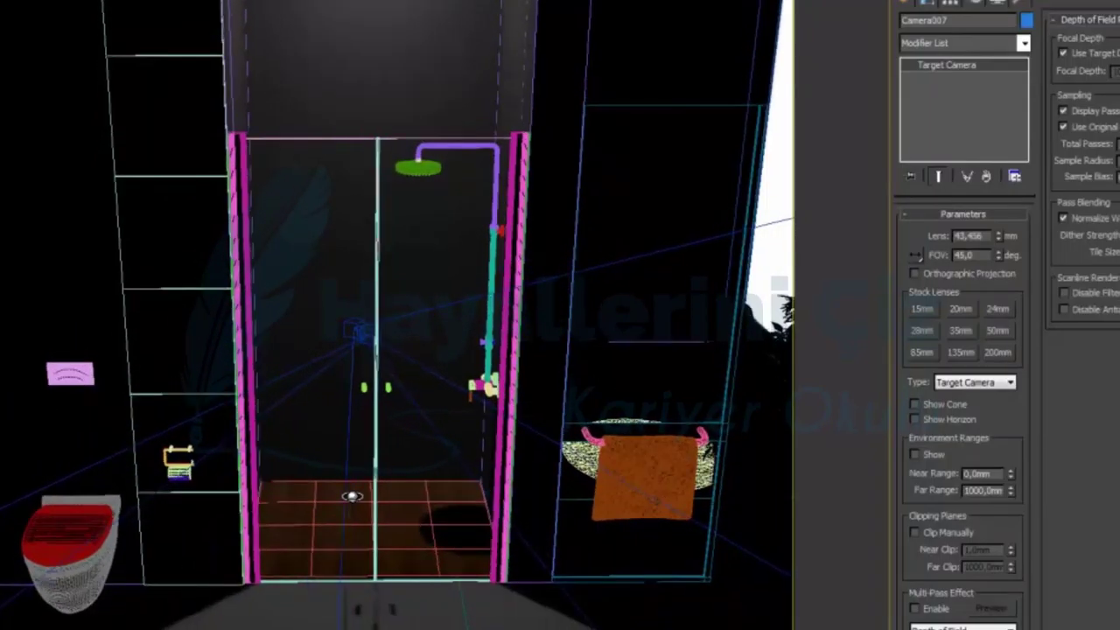
{"action": "middle_click_drag", "start_coordinate": [462, 498], "coordinate": [444, 498]}
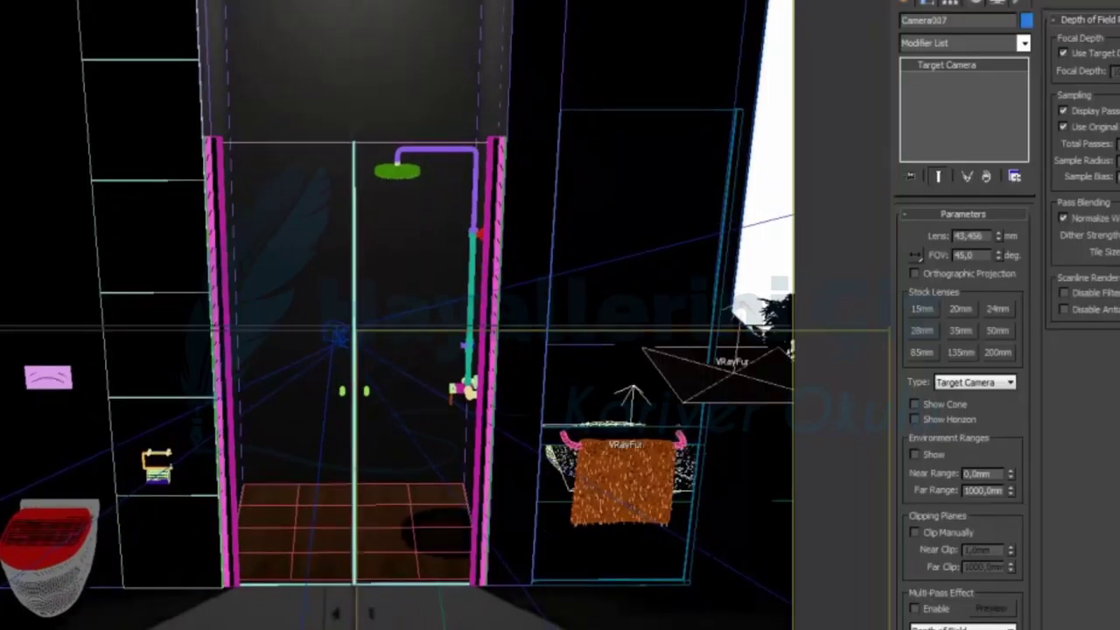
{"action": "key", "text": "alt+w"}
{"action": "left_click", "coordinate": [77, 234]}
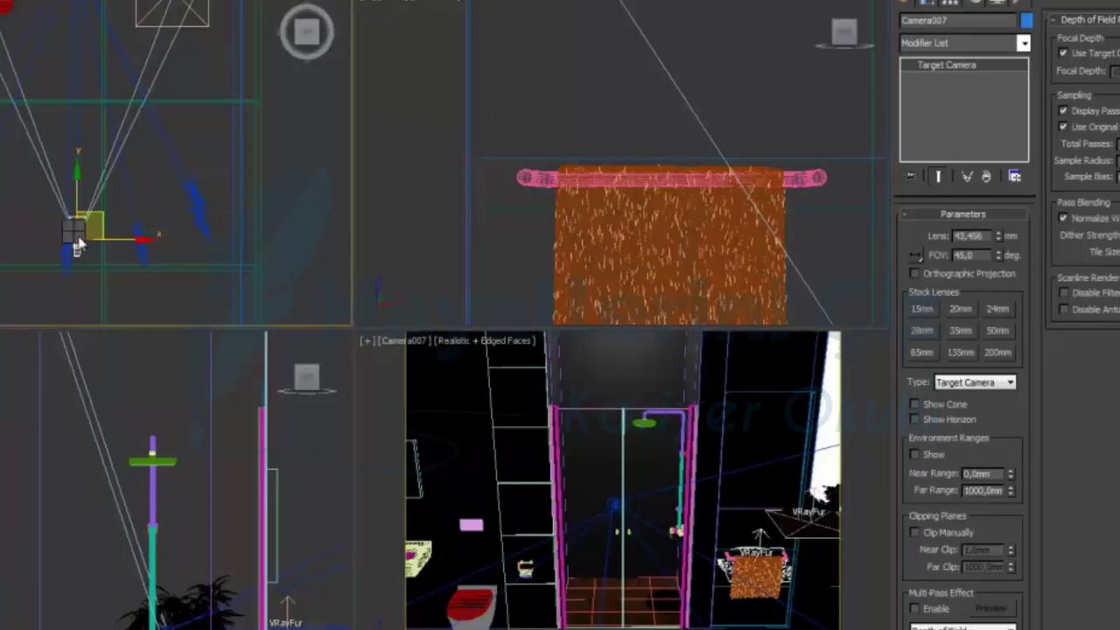
{"action": "key", "text": "ctrl+v"}
Create the Camera008 copy and orbit it to a new angle on the shower.
{"action": "left_click", "coordinate": [518, 387]}
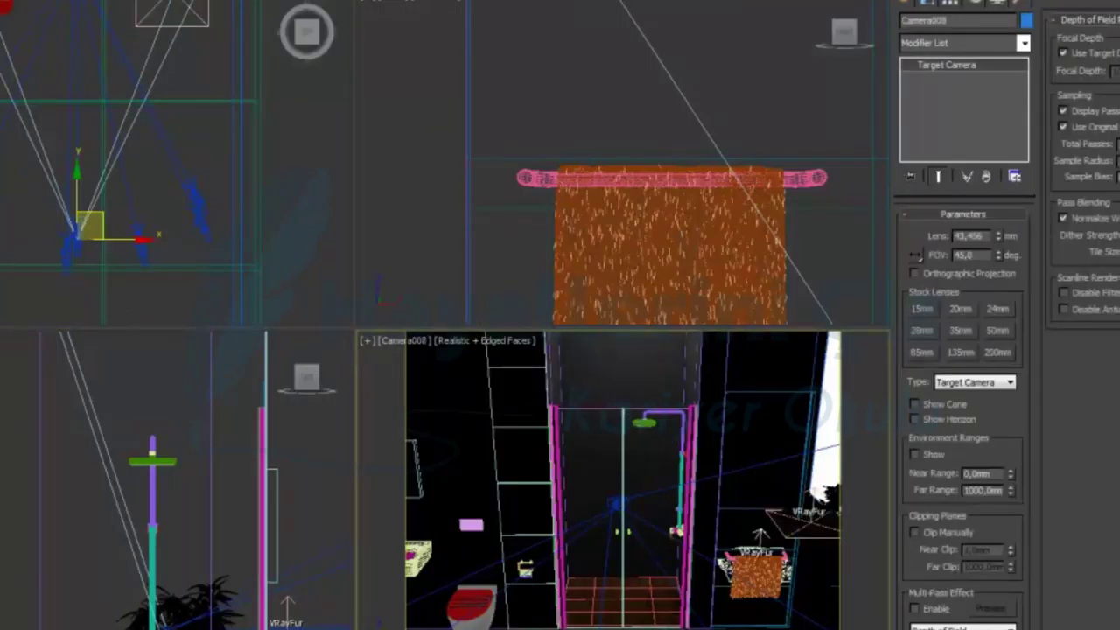
{"action": "key", "text": "alt+w"}
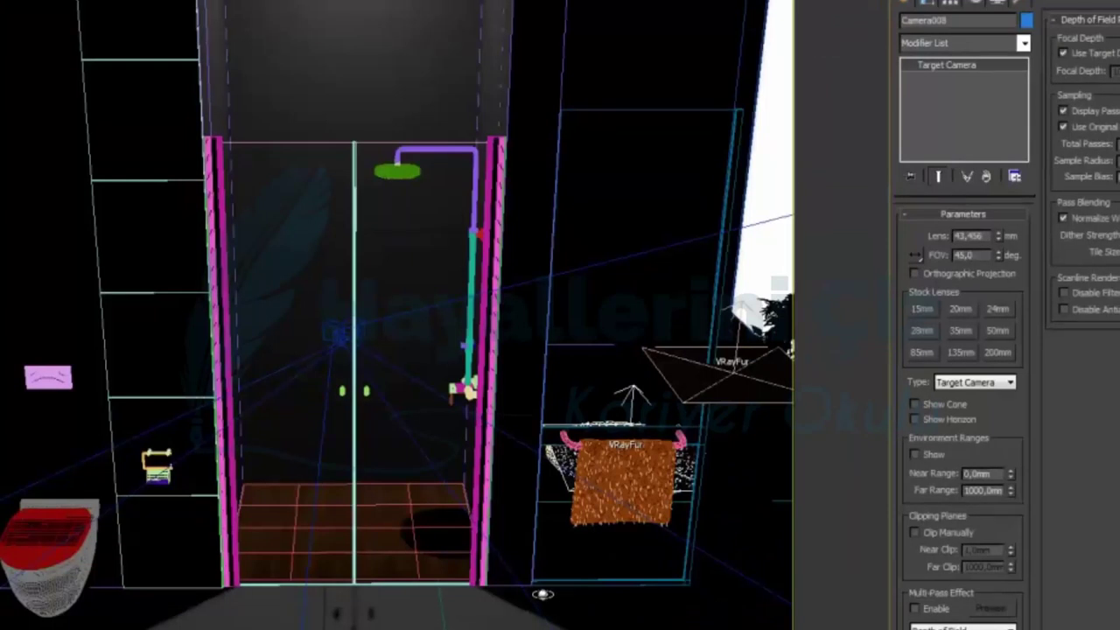
{"action": "left_click_drag", "start_coordinate": [370, 563], "coordinate": [402, 562]}
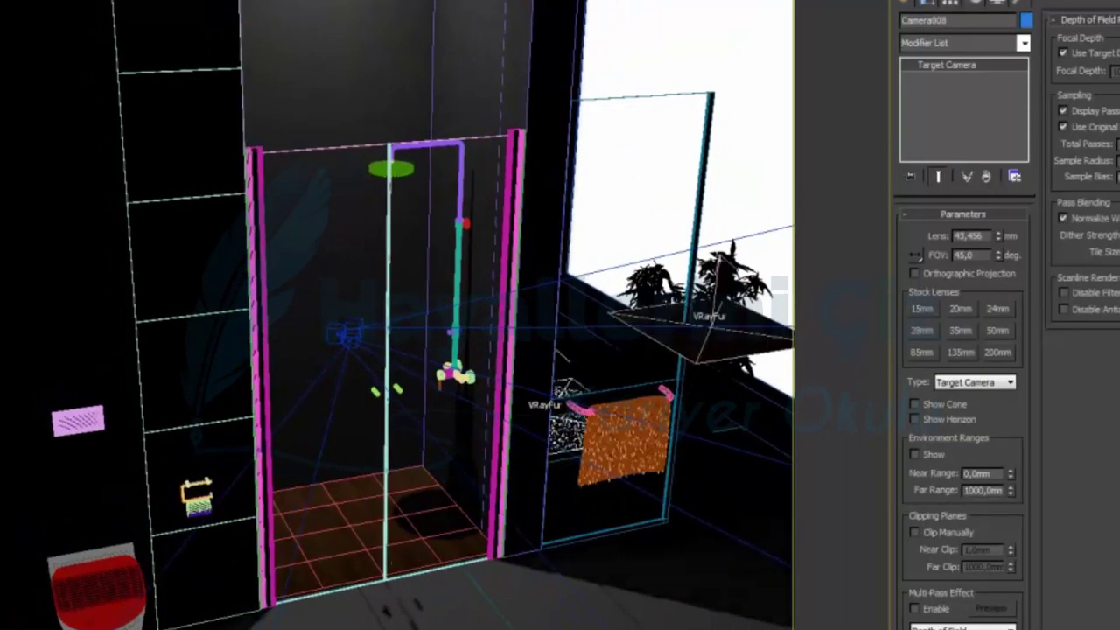
{"action": "key", "text": "alt+w"}
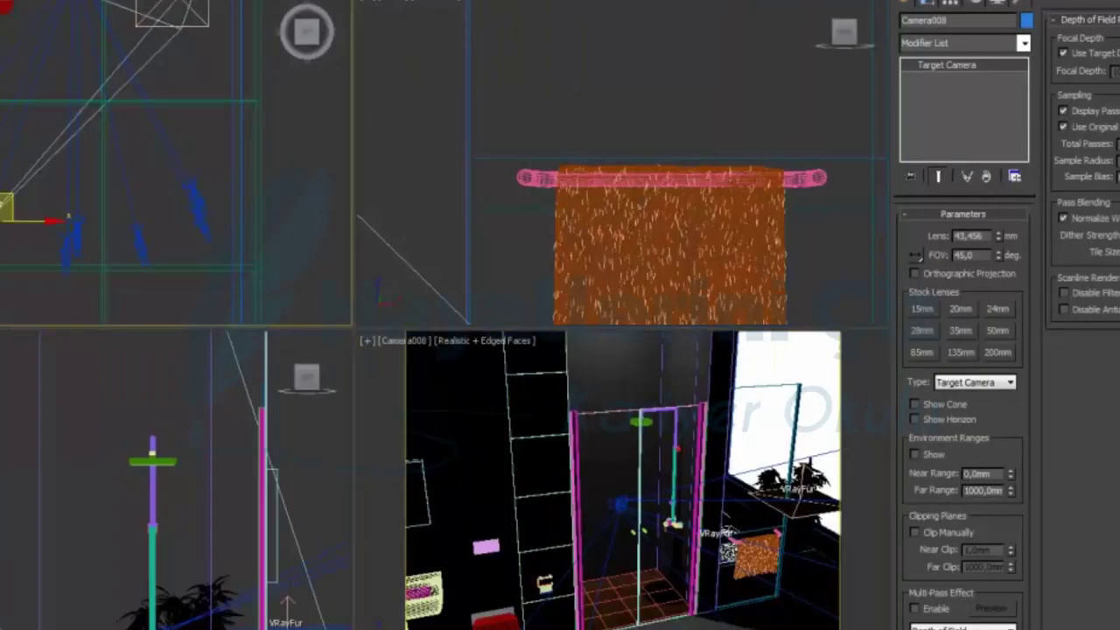
Copy the camera as Camera009 and orbit it to another shower angle.
{"action": "key", "text": "ctrl+v"}
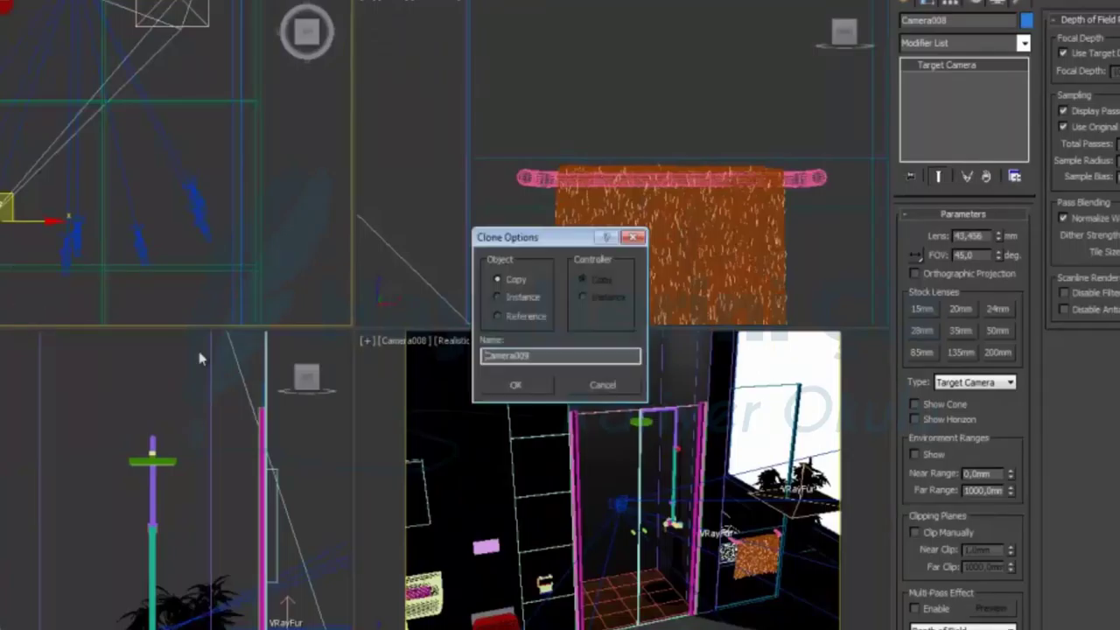
{"action": "left_click", "coordinate": [515, 385]}
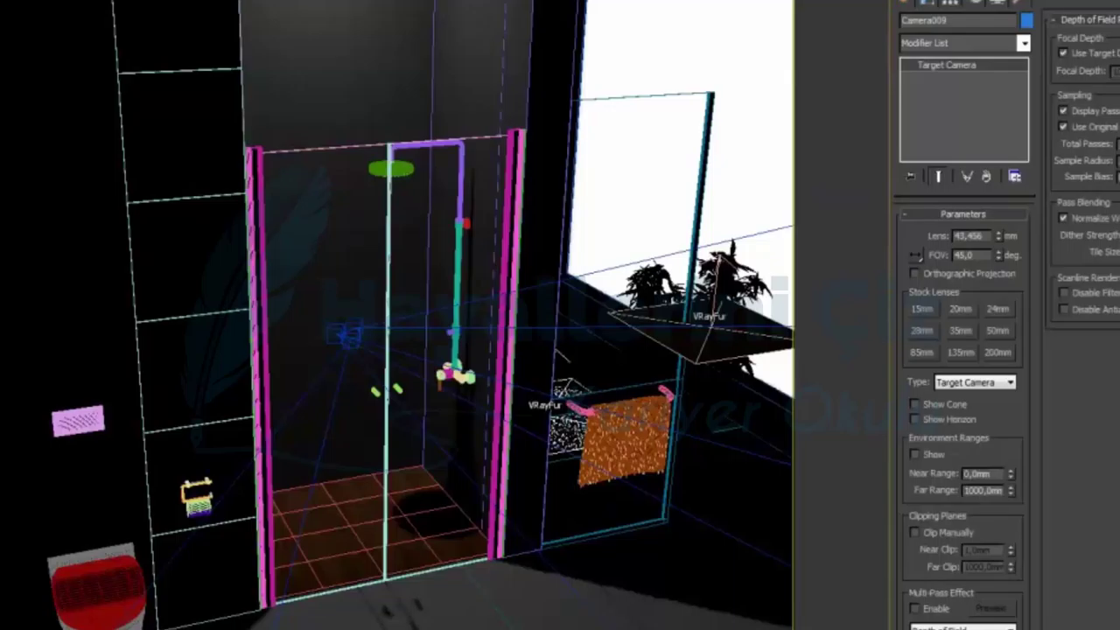
{"action": "left_click_drag", "start_coordinate": [371, 547], "coordinate": [570, 588]}
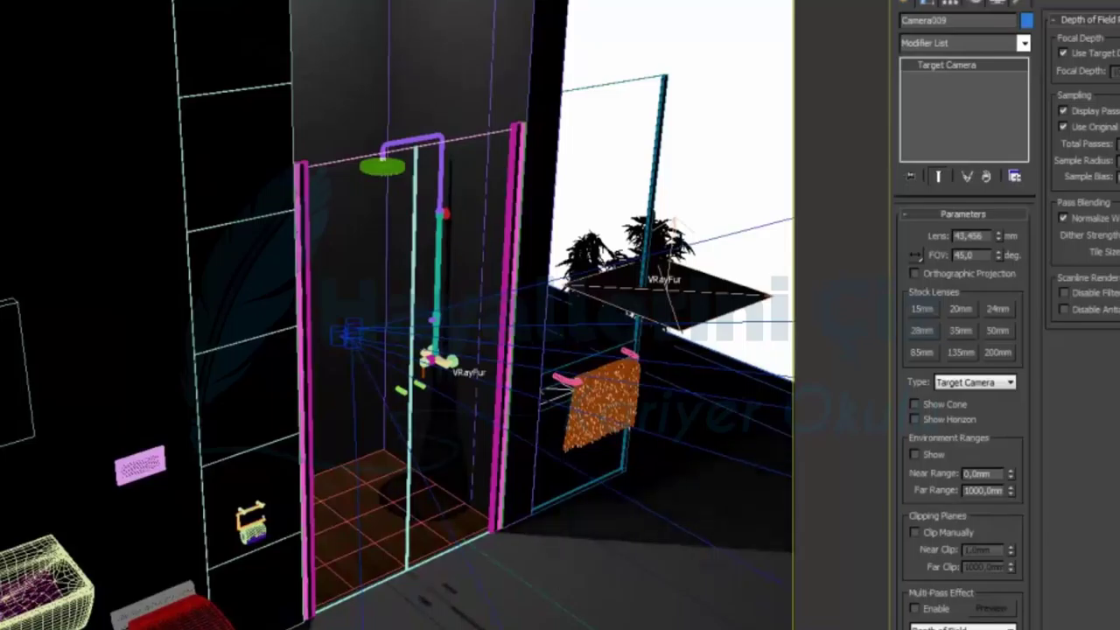
{"action": "key", "text": "alt+w"}
Copy the camera as Camera010 and frame it with the shower higher in view.
{"action": "right_click", "coordinate": [3, 173]}
{"action": "key", "text": "ctrl+v"}
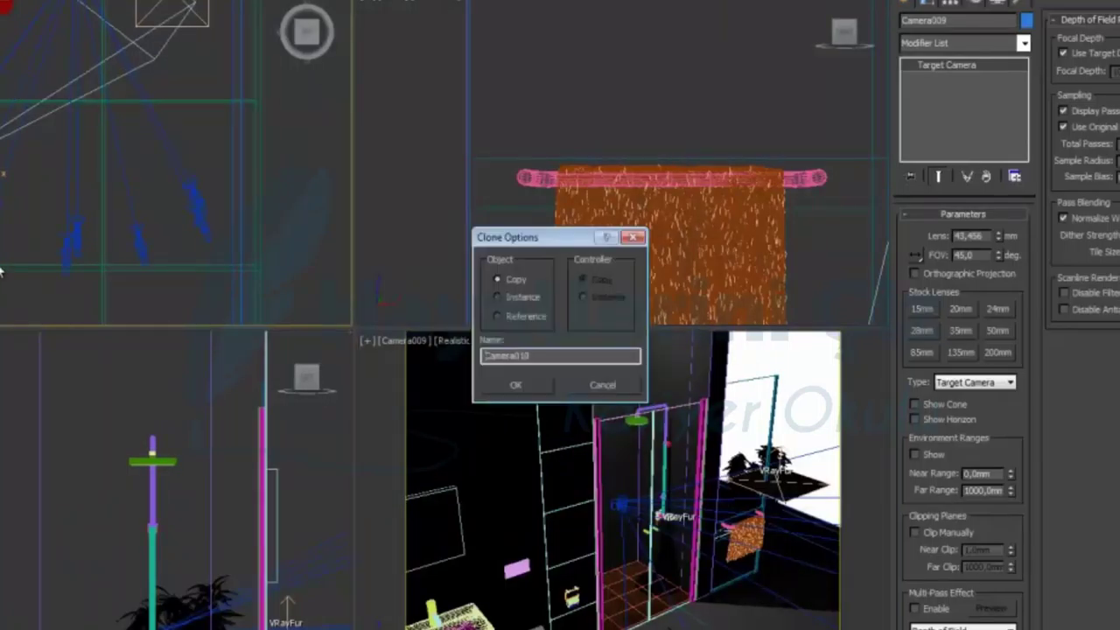
{"action": "key", "text": "Return"}
{"action": "key", "text": "alt+w"}
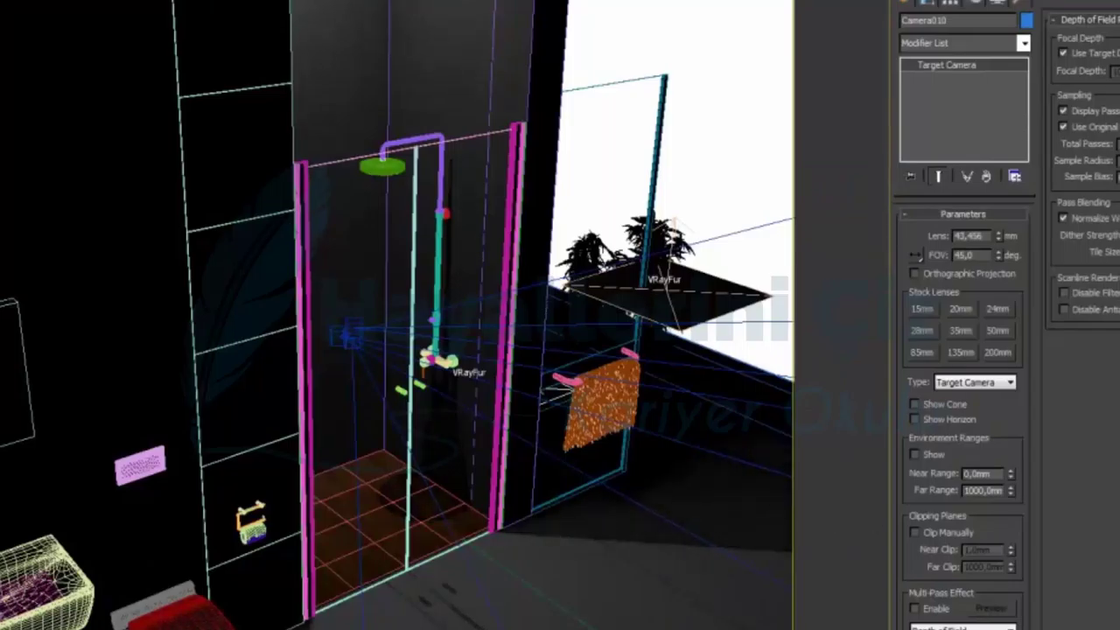
{"action": "scroll", "coordinate": [432, 514], "scroll_direction": "up", "scroll_amount": 5}
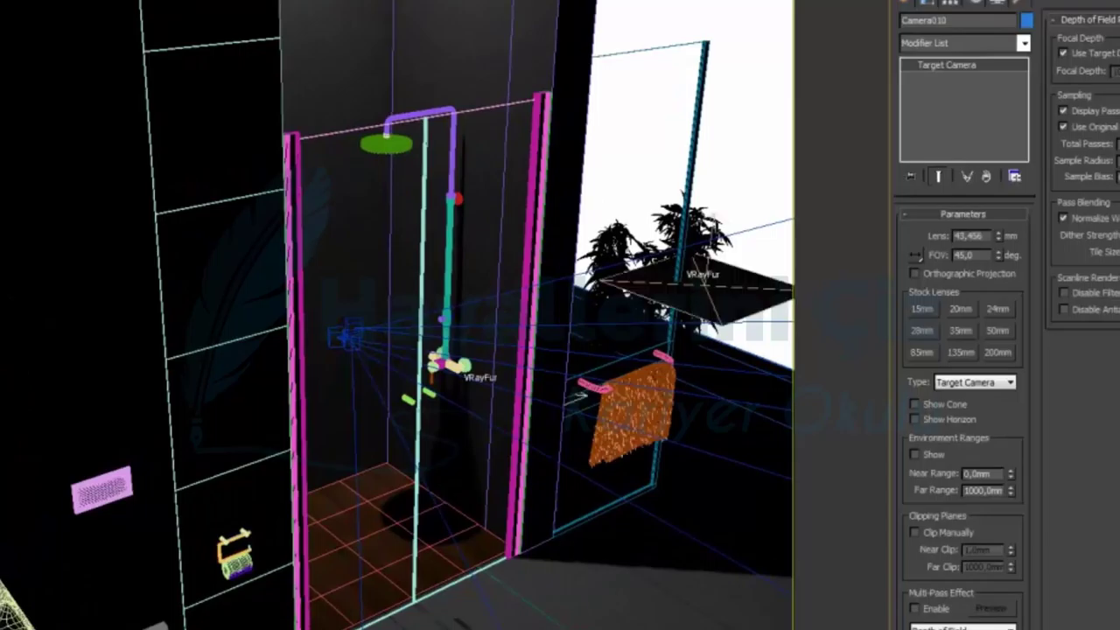
{"action": "scroll", "coordinate": [530, 448], "scroll_direction": "up", "scroll_amount": 5}
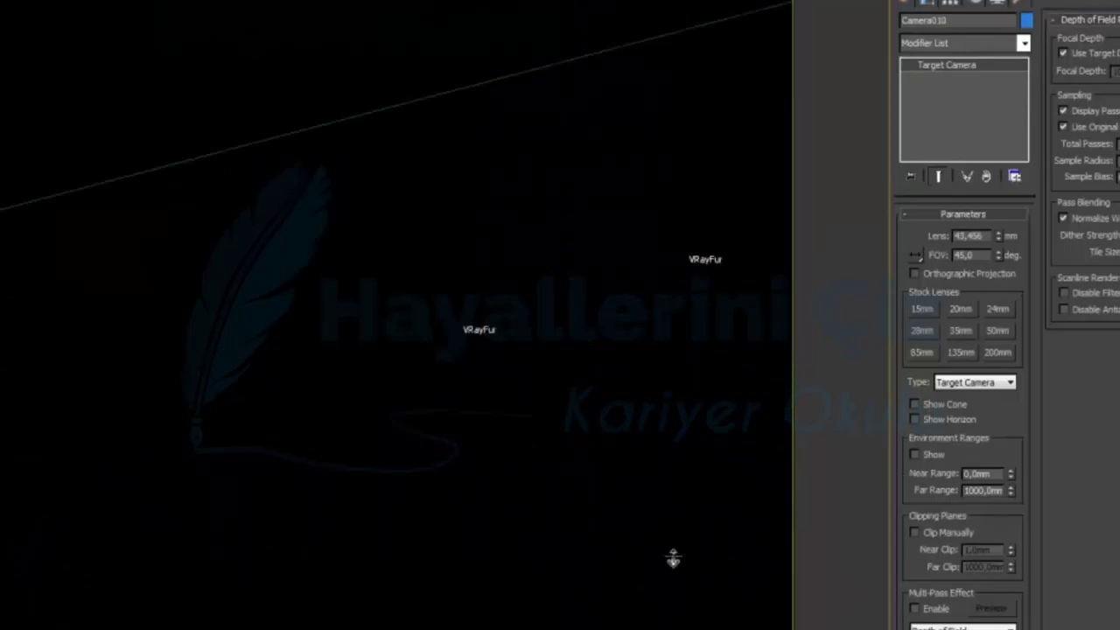
{"action": "scroll", "coordinate": [573, 571], "scroll_direction": "up", "scroll_amount": 3}
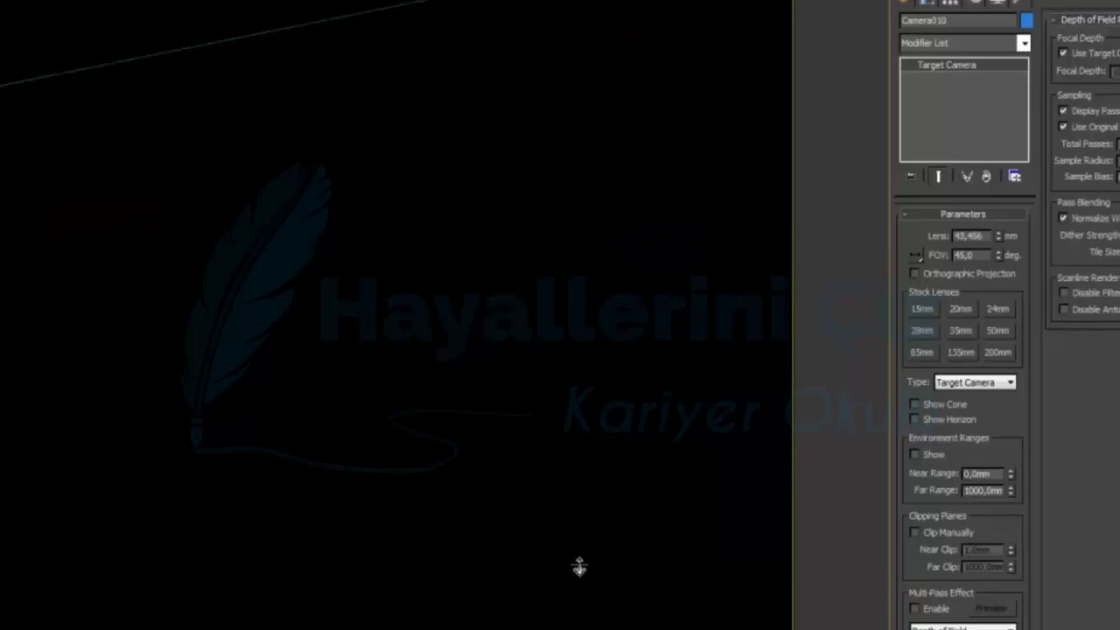
{"action": "scroll", "coordinate": [574, 569], "scroll_direction": "down", "scroll_amount": 5}
{"action": "middle_click_drag", "start_coordinate": [570, 575], "coordinate": [558, 532]}
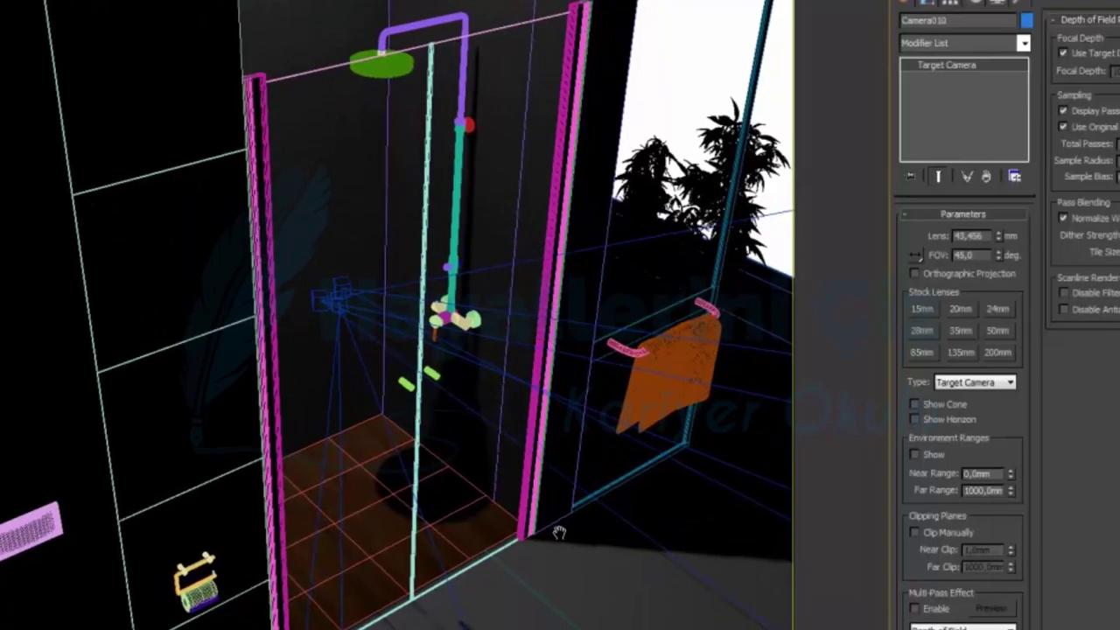
Give Camera010 a 35mm lens, then widen it to about 24.633 mm.
{"action": "left_click", "coordinate": [961, 331]}
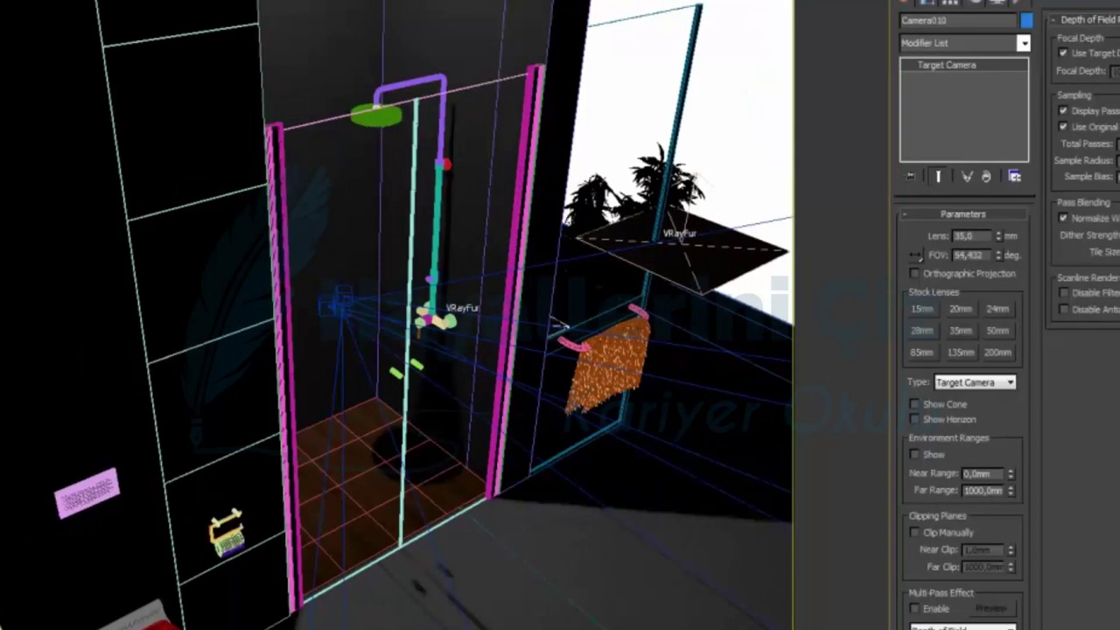
{"action": "scroll", "coordinate": [496, 531], "scroll_direction": "up", "scroll_amount": 3}
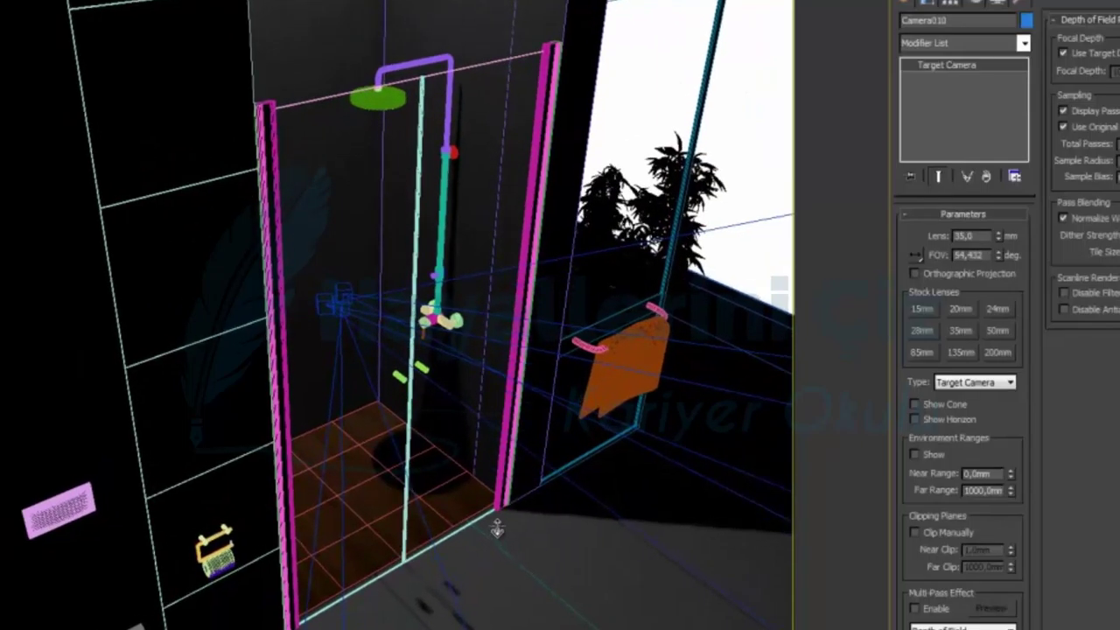
{"action": "scroll", "coordinate": [496, 529], "scroll_direction": "up", "scroll_amount": 2}
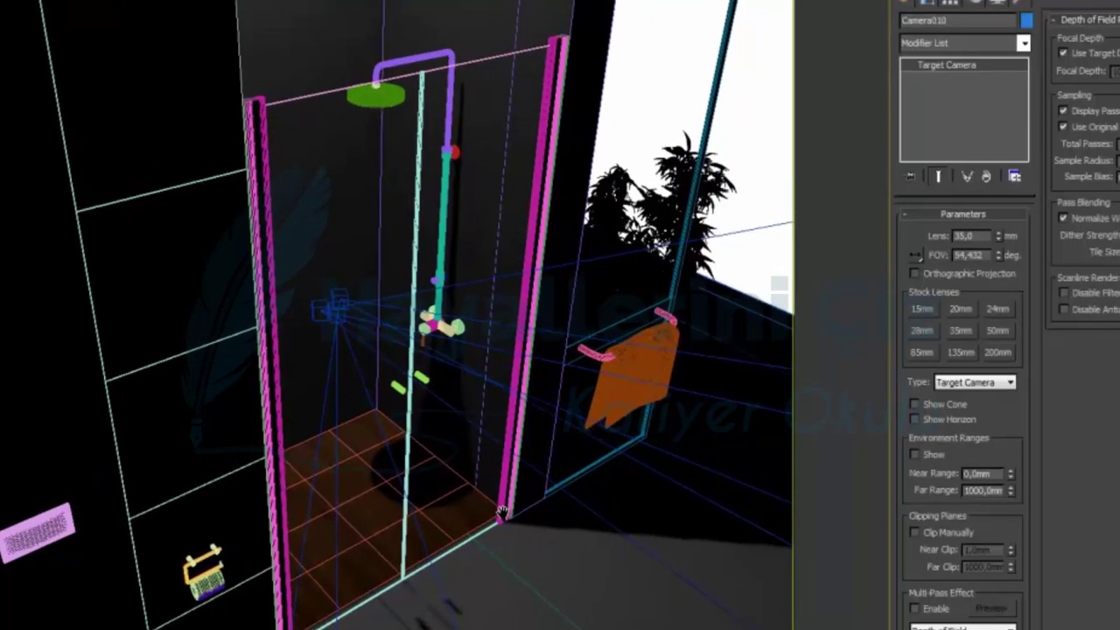
{"action": "scroll", "coordinate": [477, 520], "scroll_direction": "up", "scroll_amount": 2}
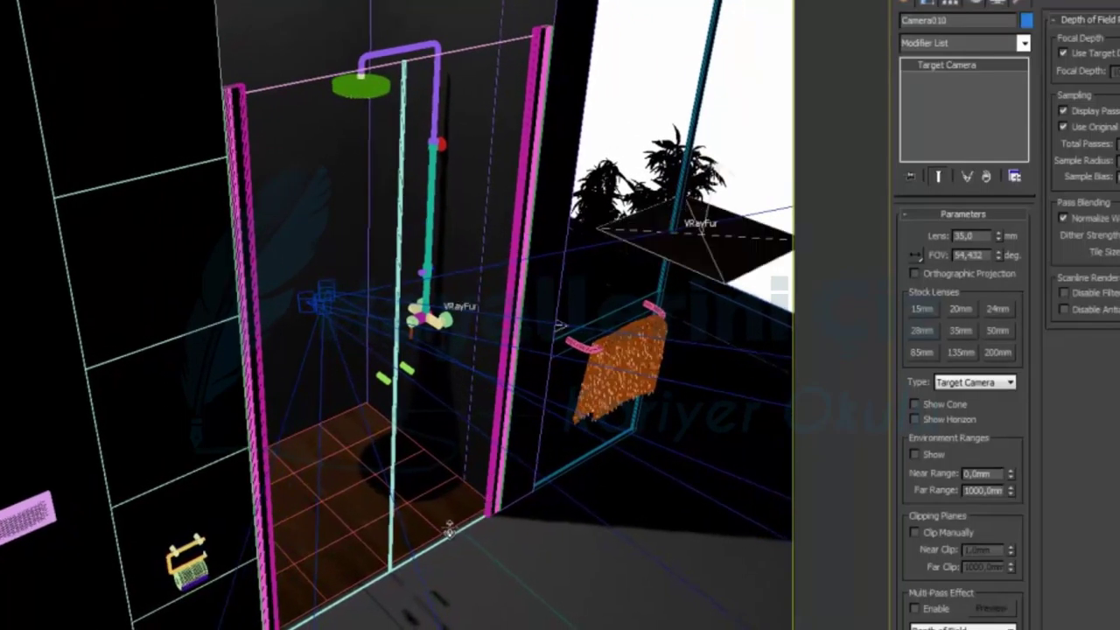
{"action": "scroll", "coordinate": [449, 528], "scroll_direction": "up", "scroll_amount": 1}
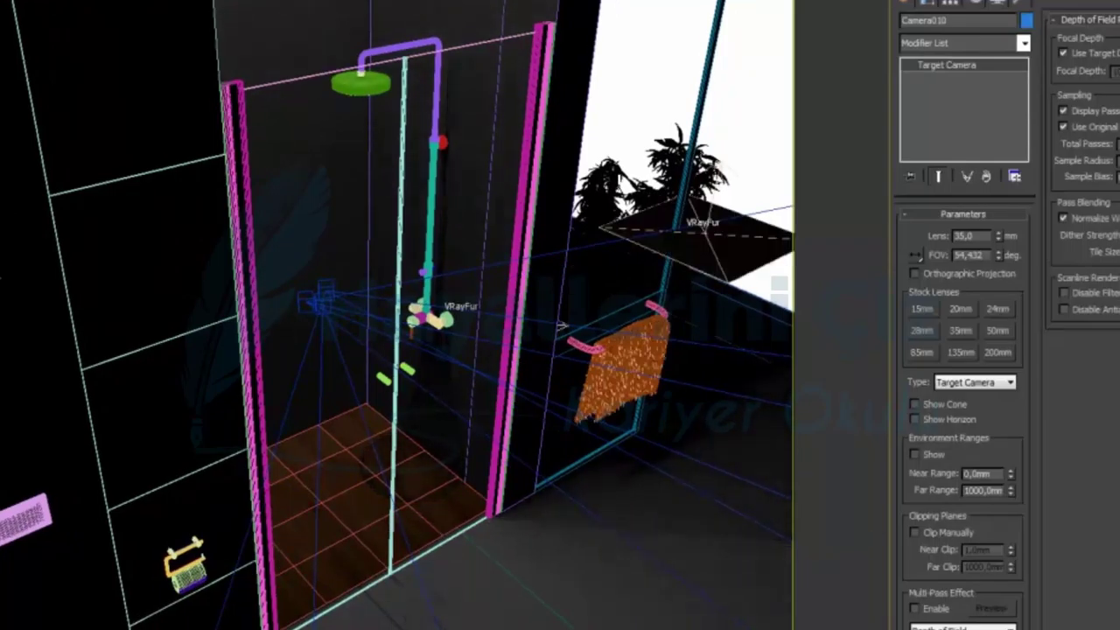
{"action": "scroll", "coordinate": [375, 575], "scroll_direction": "down", "scroll_amount": 1}
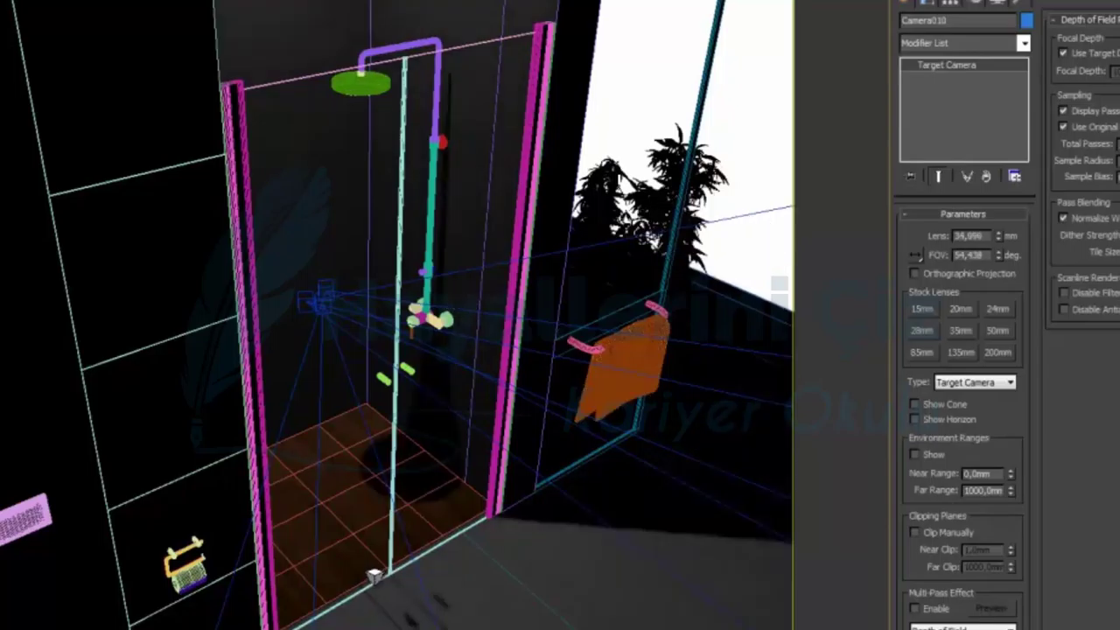
{"action": "scroll", "coordinate": [377, 314], "scroll_direction": "down", "scroll_amount": 2}
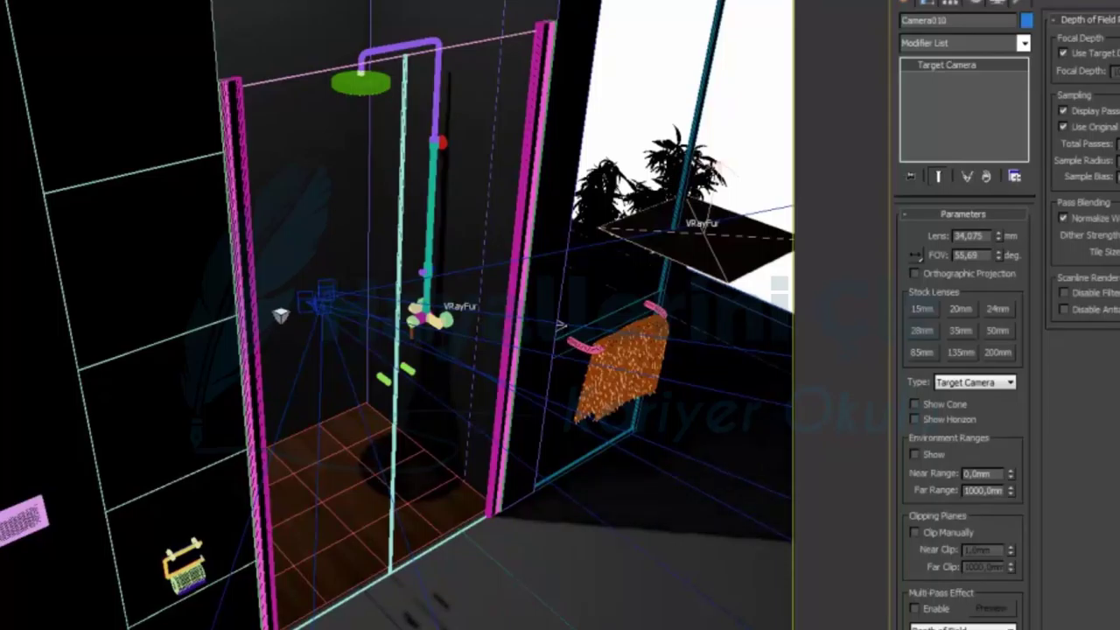
{"action": "scroll", "coordinate": [429, 592], "scroll_direction": "down", "scroll_amount": 2}
{"action": "scroll", "coordinate": [455, 512], "scroll_direction": "down", "scroll_amount": 3}
{"action": "scroll", "coordinate": [428, 413], "scroll_direction": "down", "scroll_amount": 3}
{"action": "scroll", "coordinate": [426, 104], "scroll_direction": "down", "scroll_amount": 3}
{"action": "scroll", "coordinate": [429, 412], "scroll_direction": "down", "scroll_amount": 3}
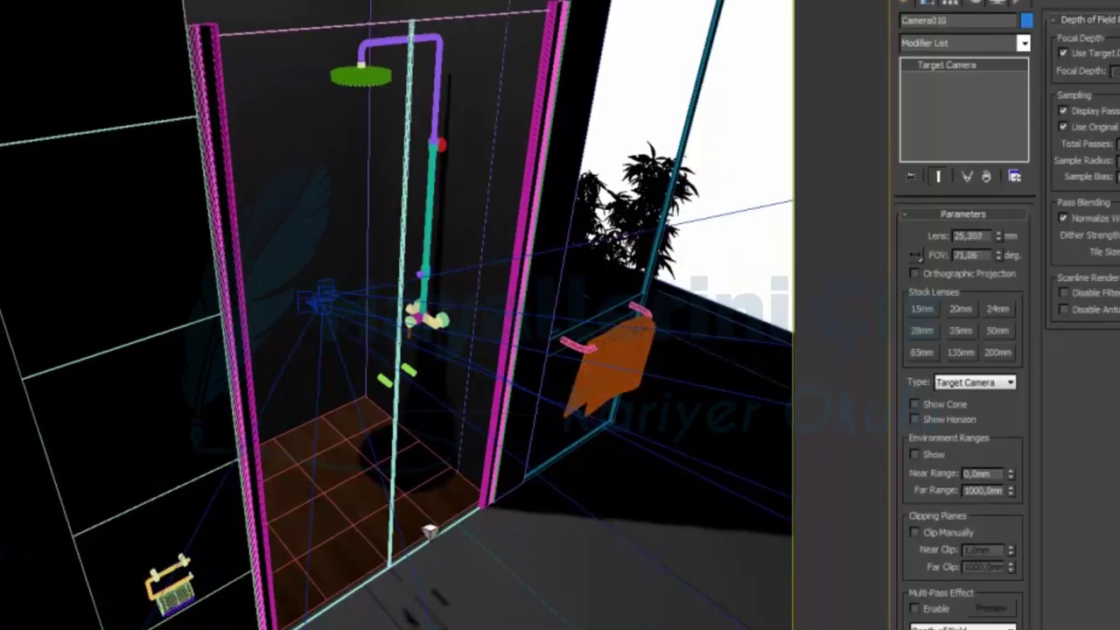
{"action": "scroll", "coordinate": [429, 325], "scroll_direction": "down", "scroll_amount": 2}
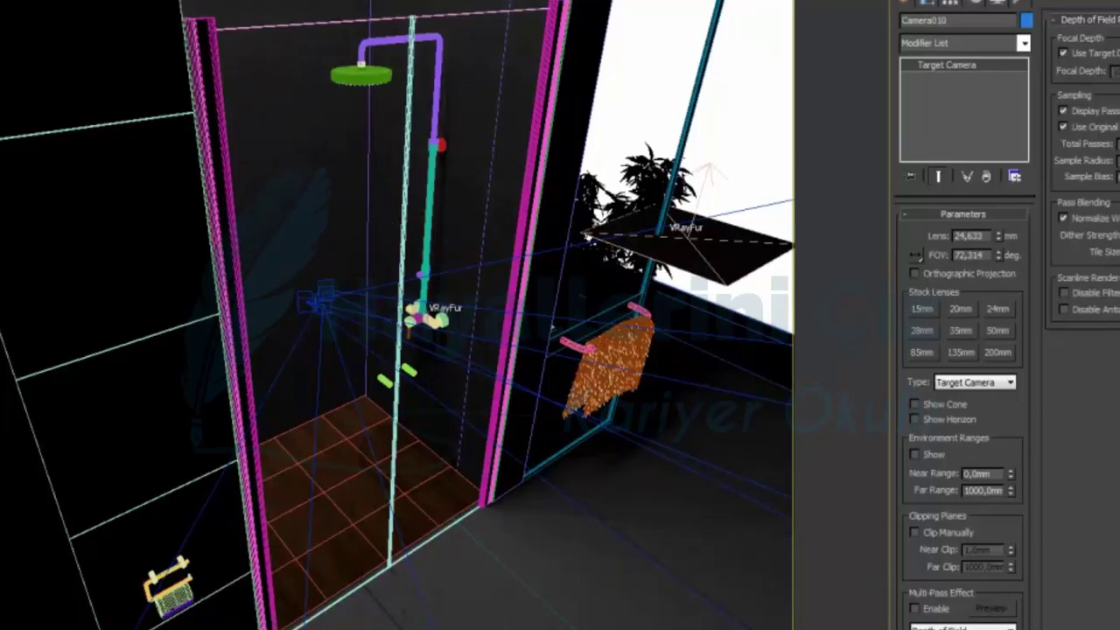
{"action": "key", "text": "alt+w"}
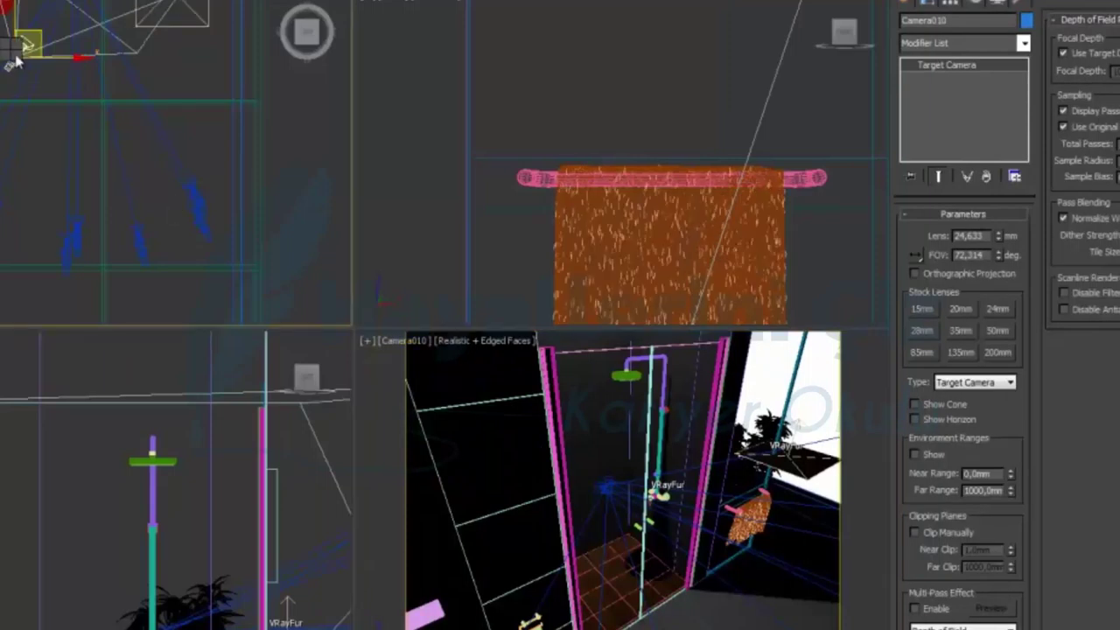
{"action": "key", "text": "ctrl+v"}
Confirm the Camera011 copy and frame it on the shower door with the towel at right.
{"action": "left_click", "coordinate": [524, 385]}
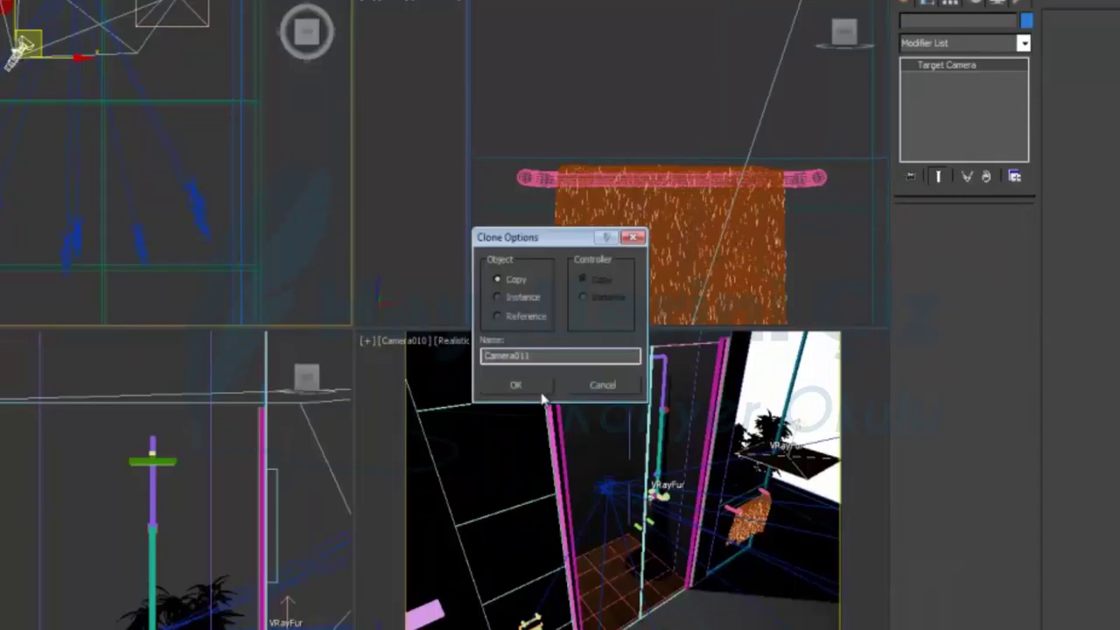
{"action": "key", "text": "c"}
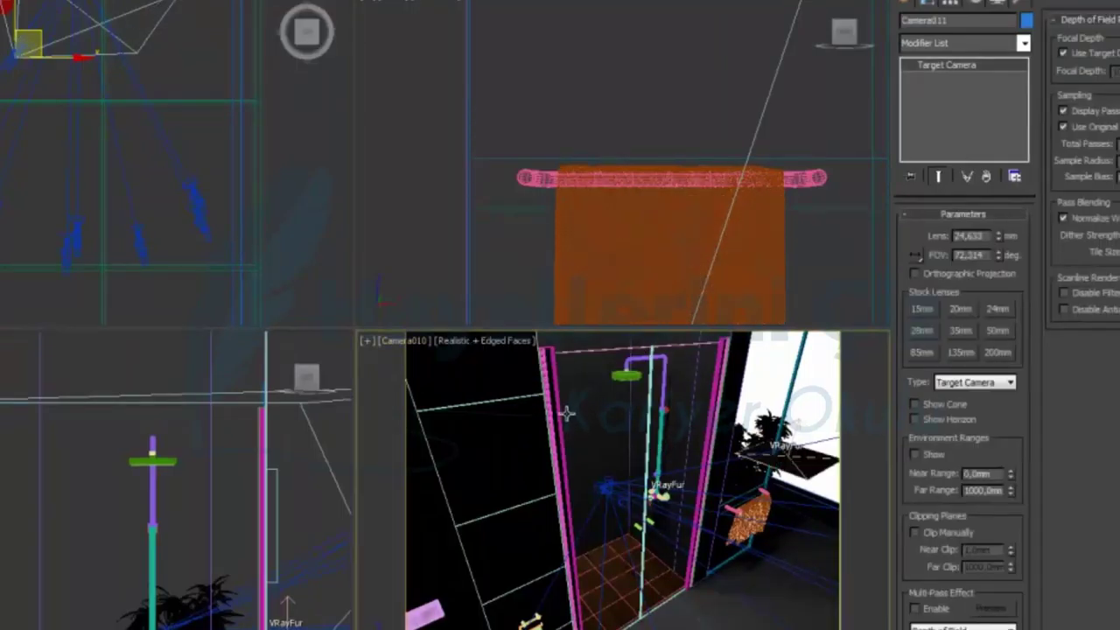
{"action": "key", "text": "alt+w"}
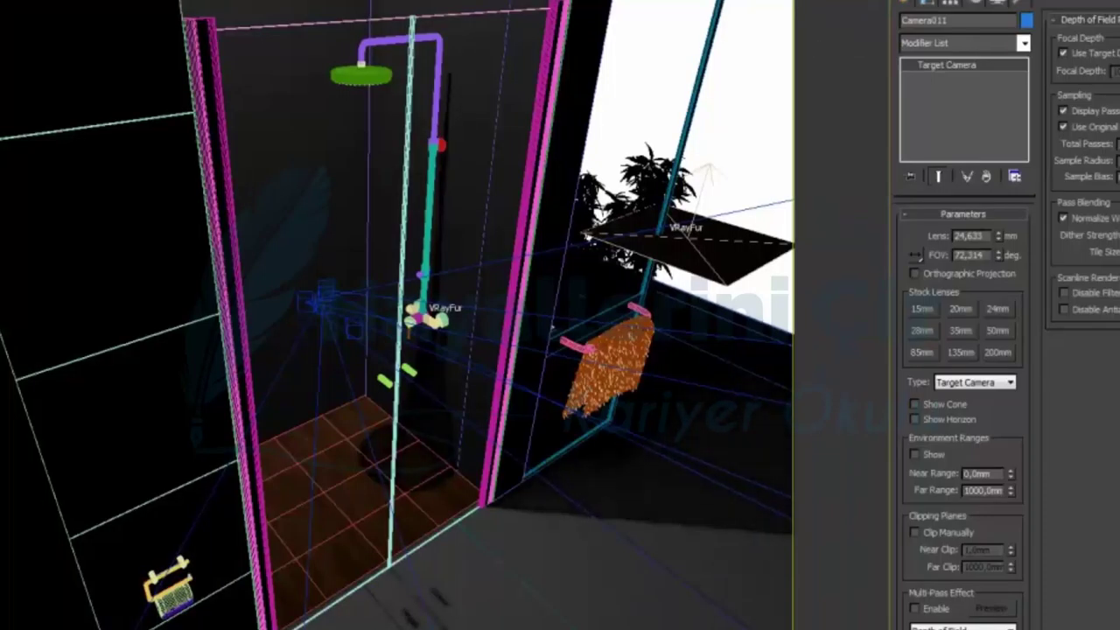
{"action": "middle_click_drag", "start_coordinate": [607, 596], "coordinate": [524, 525], "text": "alt"}
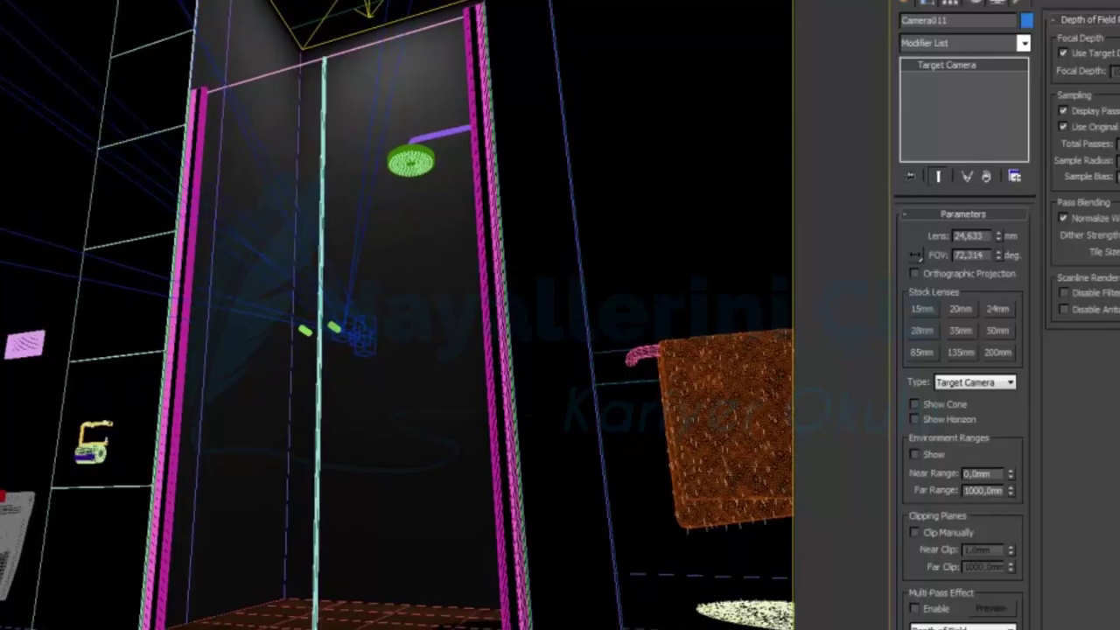
{"action": "scroll", "coordinate": [401, 417], "scroll_direction": "down", "scroll_amount": 5}
{"action": "middle_click_drag", "start_coordinate": [446, 518], "coordinate": [467, 508]}
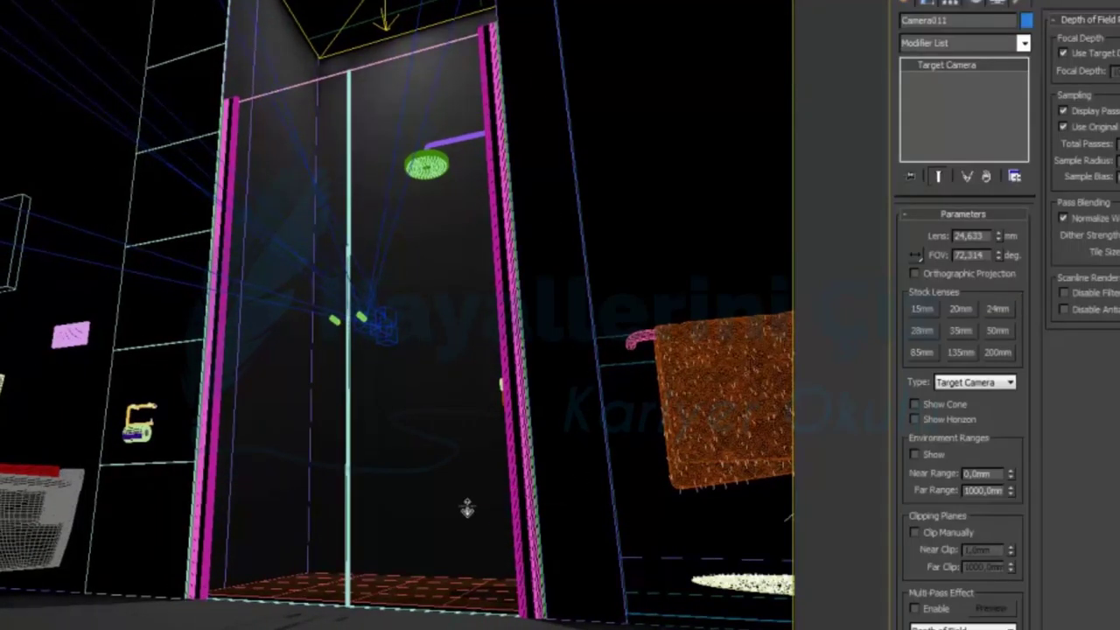
Render a test image from Camera011 and close it.
{"action": "key", "text": "shift+q"}
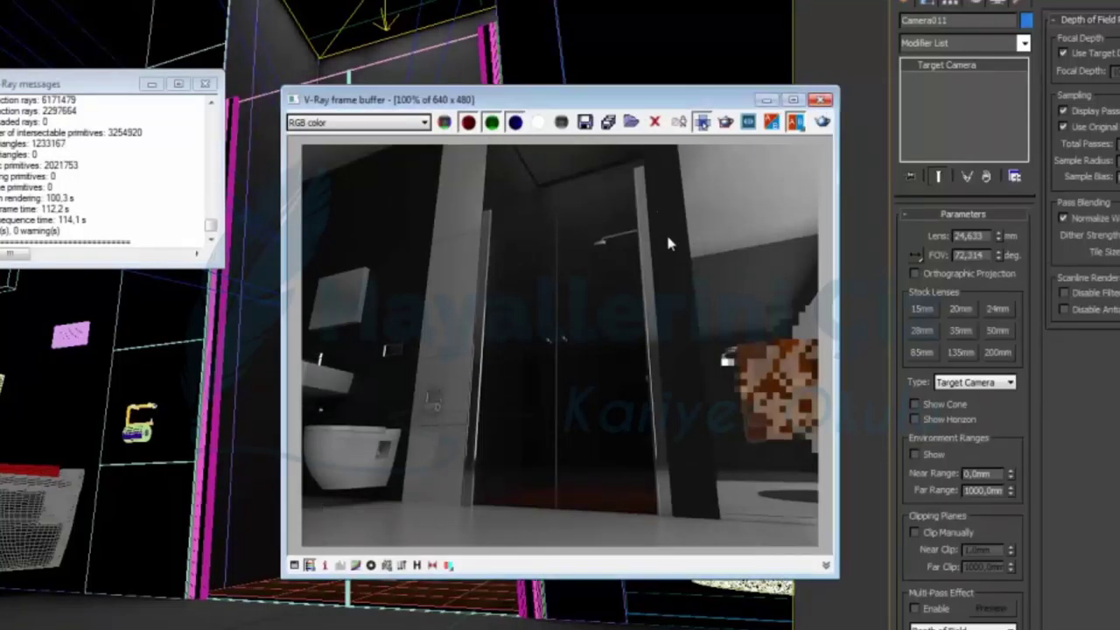
{"action": "left_click", "coordinate": [821, 99]}
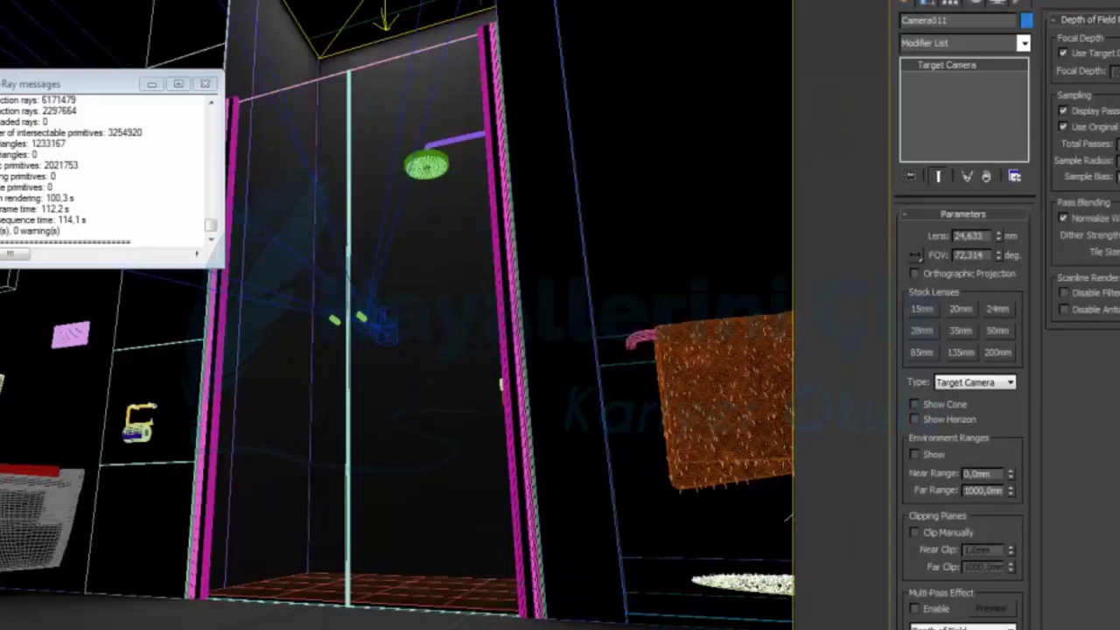
{"action": "left_click", "coordinate": [229, 0]}
Add a View01 batch render job that renders from Camera001.
{"action": "left_click", "coordinate": [299, 259]}
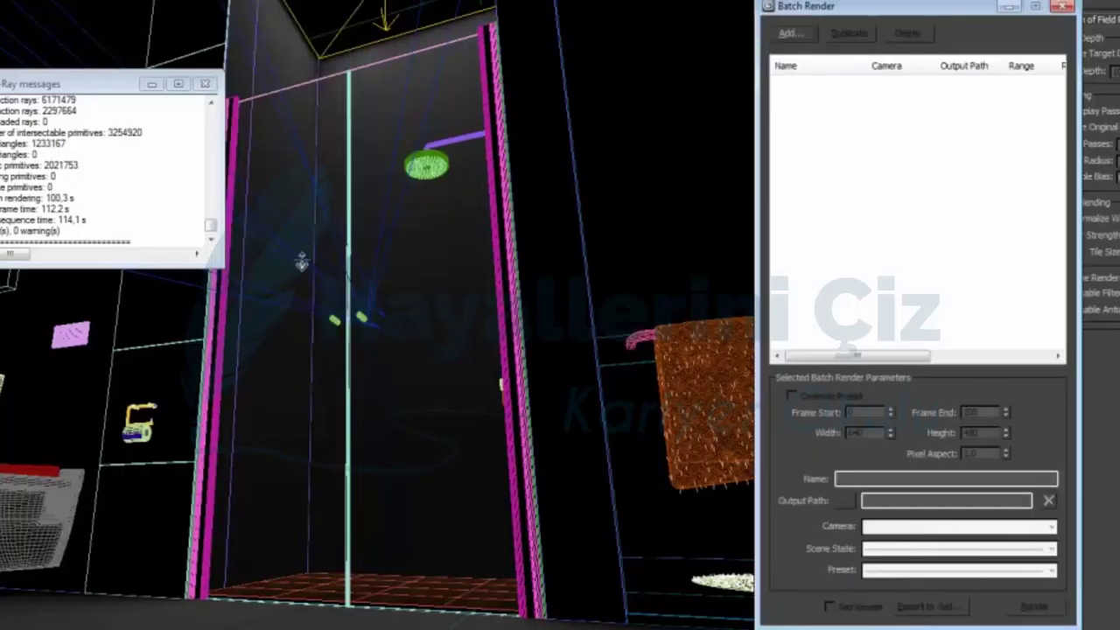
{"action": "left_click", "coordinate": [790, 34]}
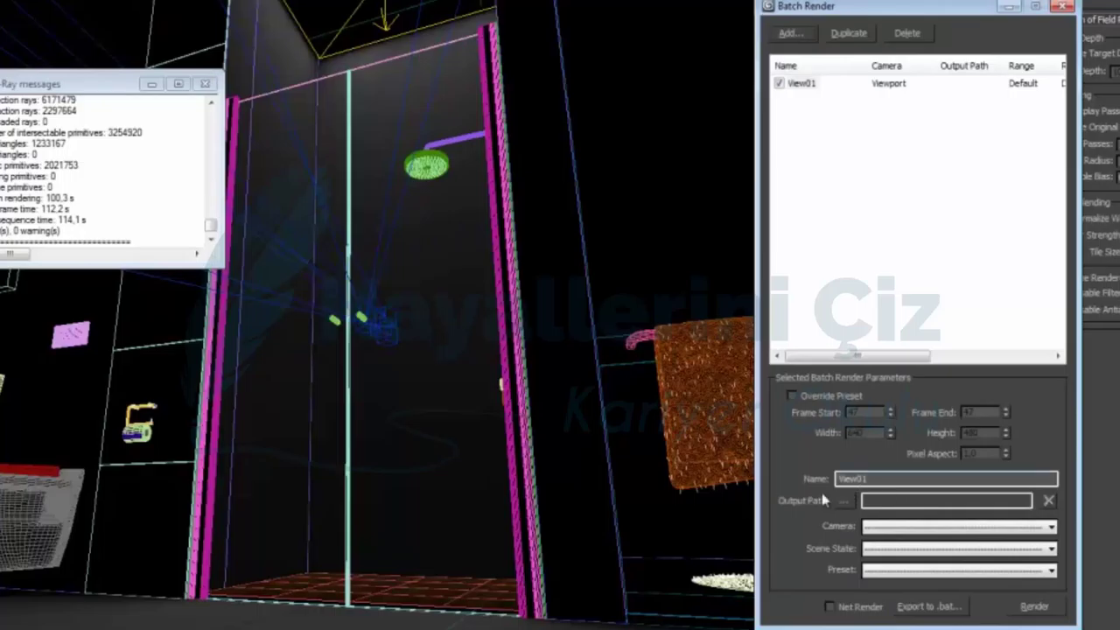
{"action": "left_click", "coordinate": [959, 528]}
{"action": "left_click", "coordinate": [943, 554]}
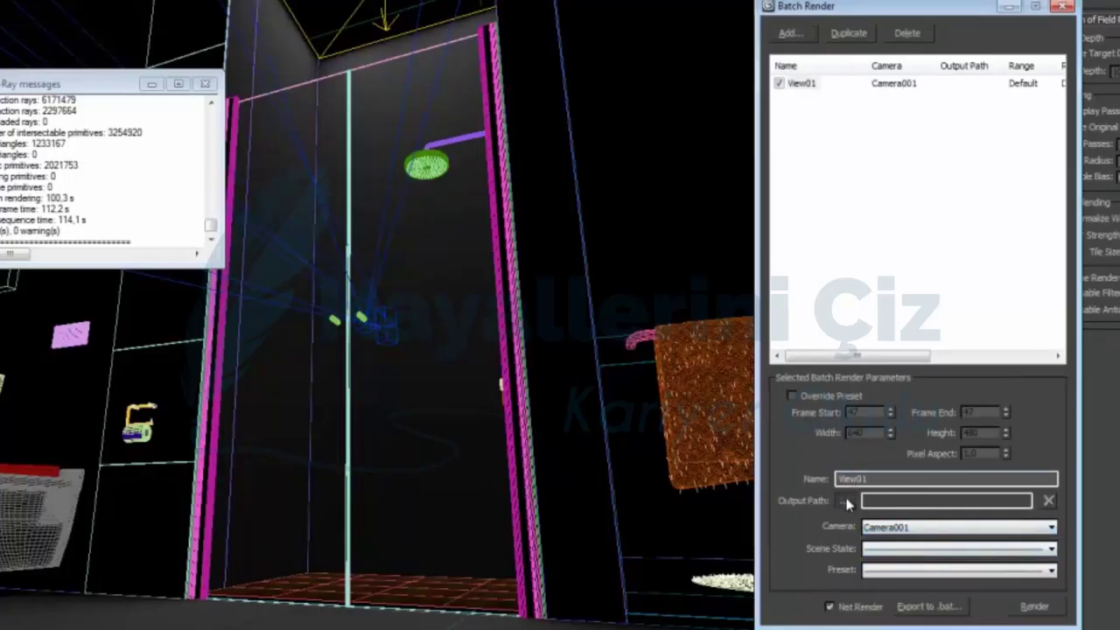
Set View01's output to JPEG file 1.jpg in the SERVER Transfer folder.
{"action": "left_click", "coordinate": [845, 501]}
{"action": "left_click", "coordinate": [842, 82]}
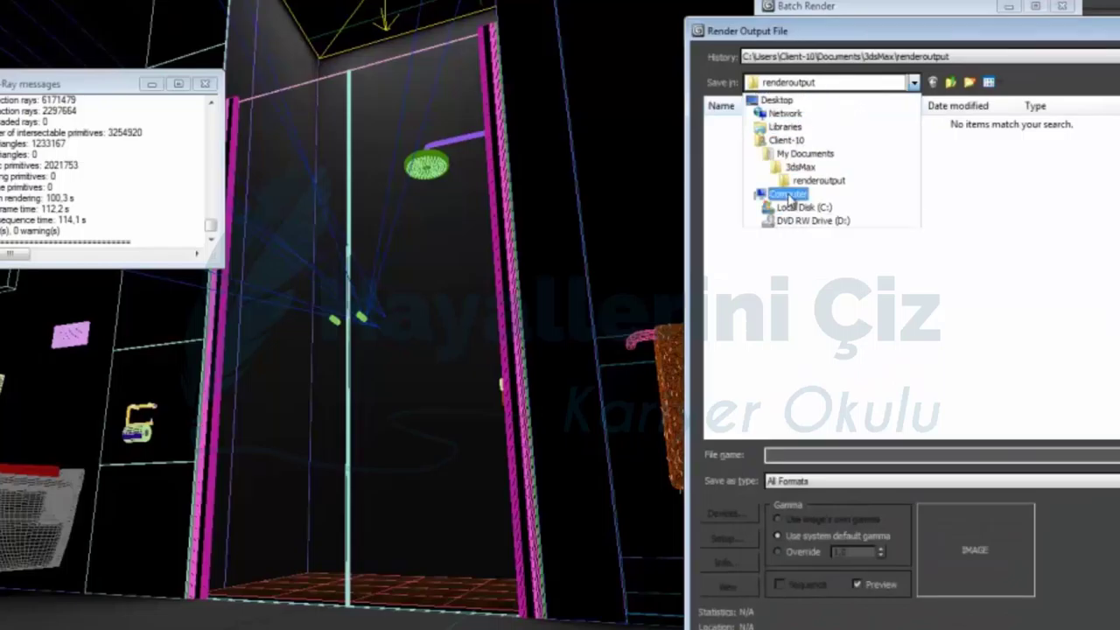
{"action": "left_click", "coordinate": [785, 113]}
{"action": "double_click", "coordinate": [1098, 148]}
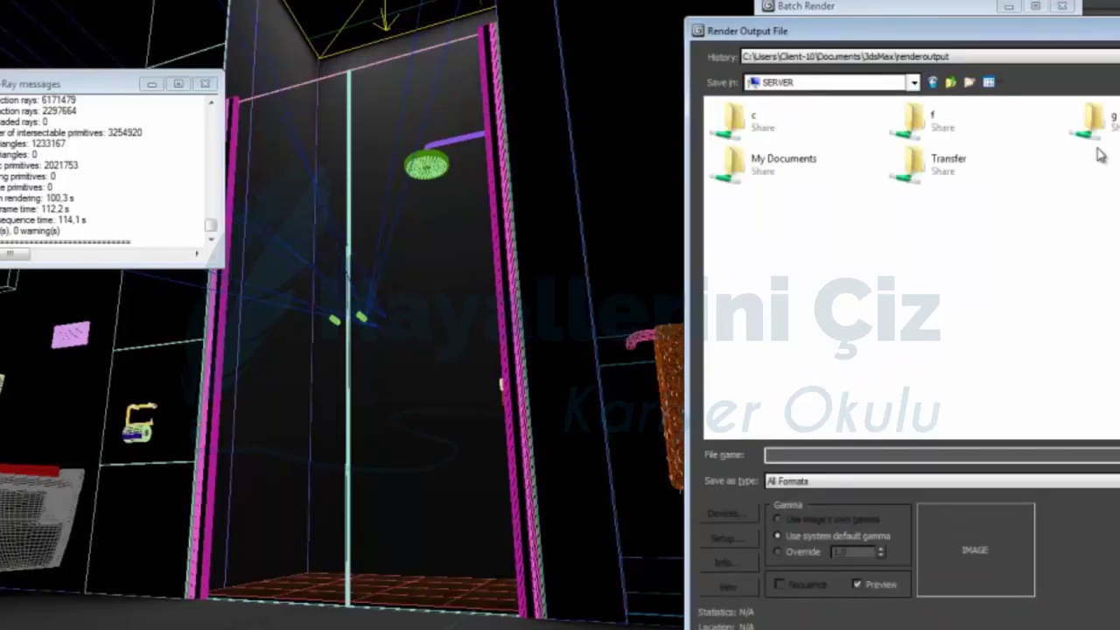
{"action": "double_click", "coordinate": [944, 162]}
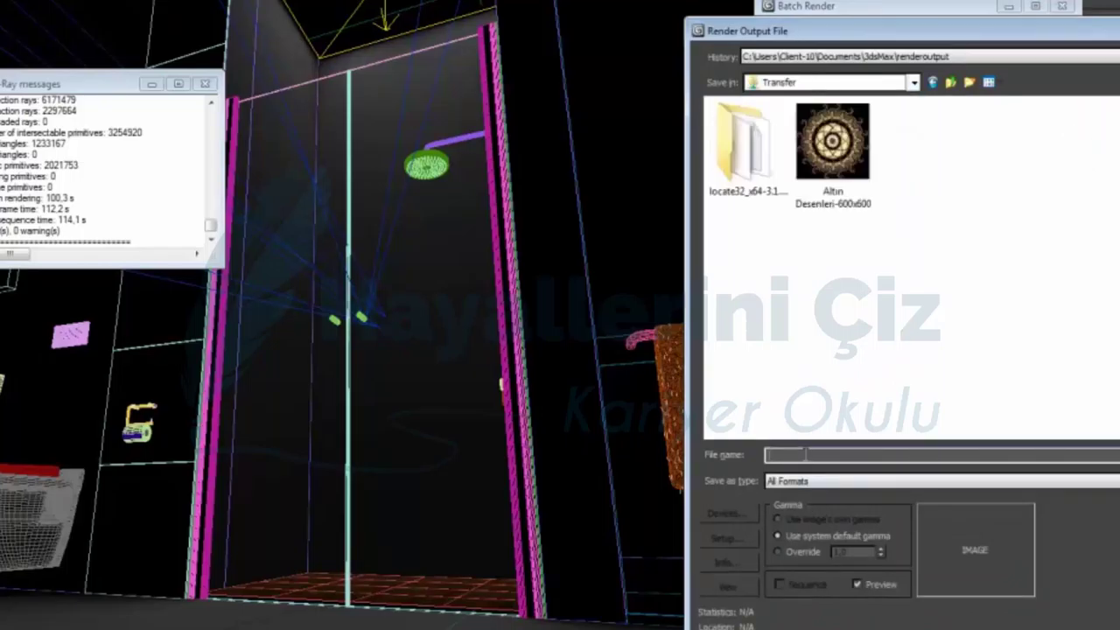
{"action": "left_click", "coordinate": [804, 455]}
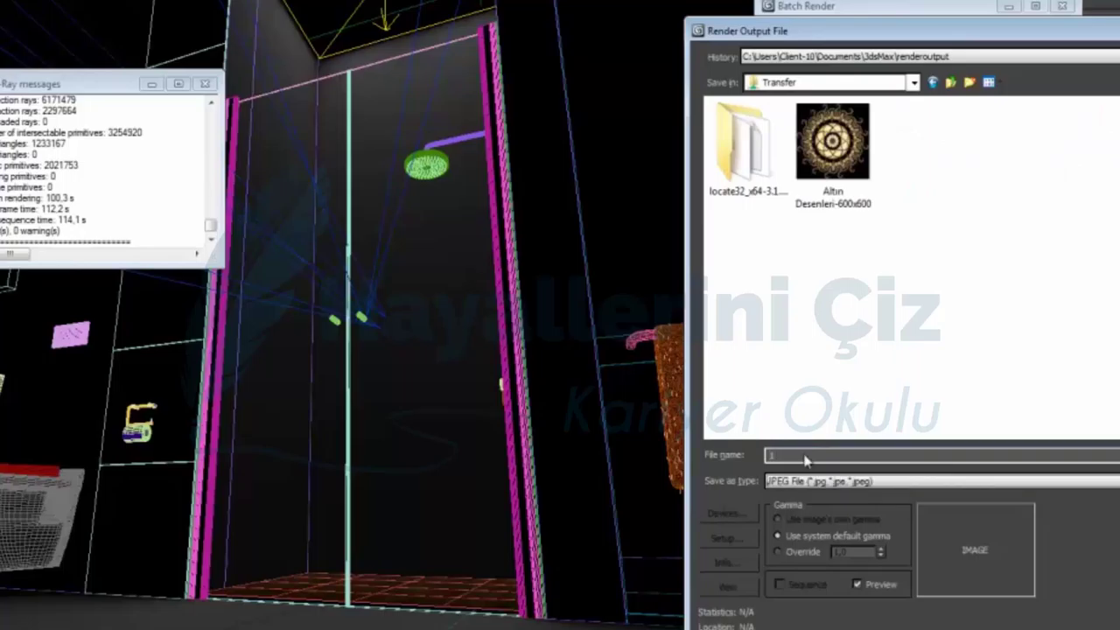
{"action": "key", "text": "Return"}
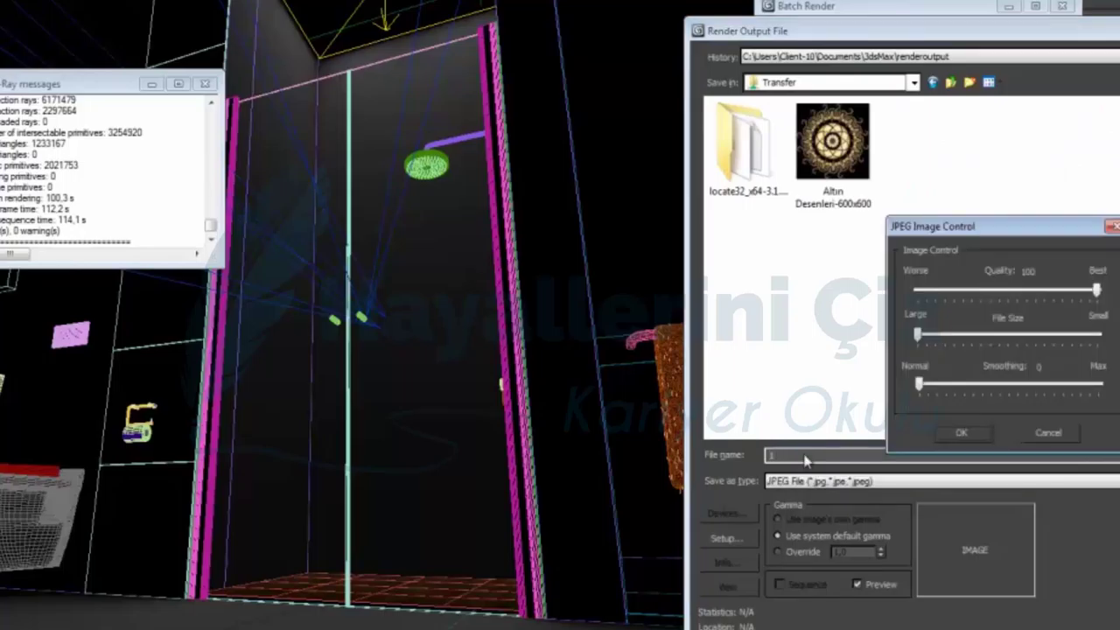
{"action": "left_click", "coordinate": [971, 433]}
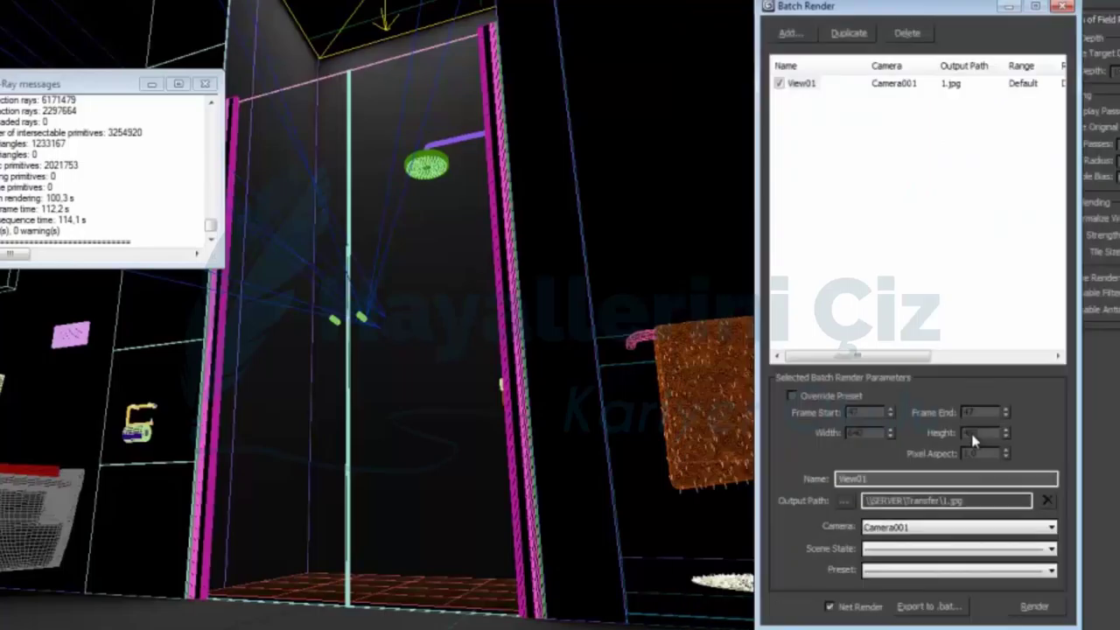
{"action": "left_click", "coordinate": [807, 84]}
Duplicate View01 into jobs up to View11 and set View11 to Camera011.
{"action": "left_click", "coordinate": [850, 33]}
{"action": "left_click", "coordinate": [851, 33]}
{"action": "left_click", "coordinate": [850, 33]}
{"action": "left_click", "coordinate": [850, 33]}
{"action": "left_click", "coordinate": [850, 33]}
{"action": "left_click", "coordinate": [850, 33]}
{"action": "left_click", "coordinate": [853, 34]}
{"action": "left_click", "coordinate": [853, 34]}
{"action": "left_click", "coordinate": [853, 34]}
{"action": "left_click", "coordinate": [855, 34]}
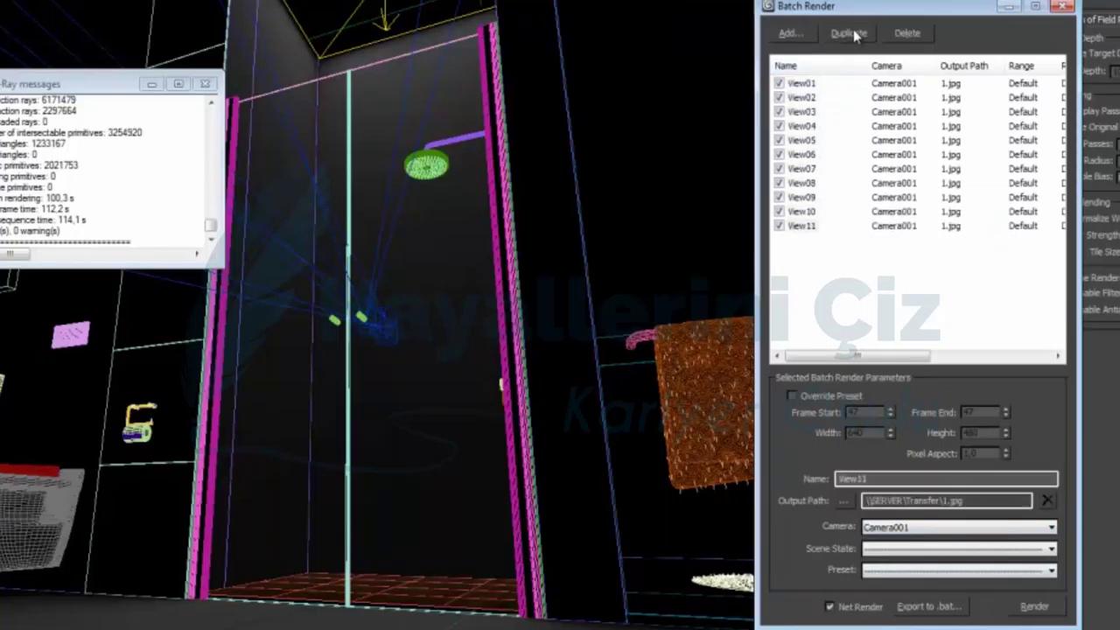
{"action": "left_click", "coordinate": [937, 528]}
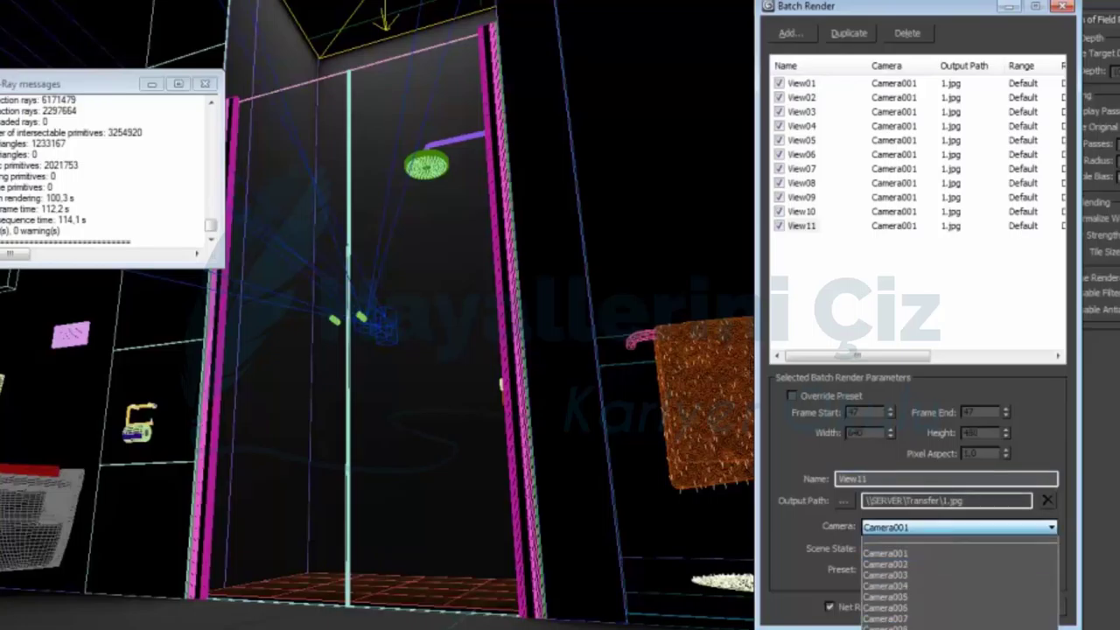
{"action": "left_click", "coordinate": [901, 536]}
Set JPEG outputs 11.jpg, 10.jpg and 9.jpg for View11, View10 and View09.
{"action": "left_click", "coordinate": [843, 501]}
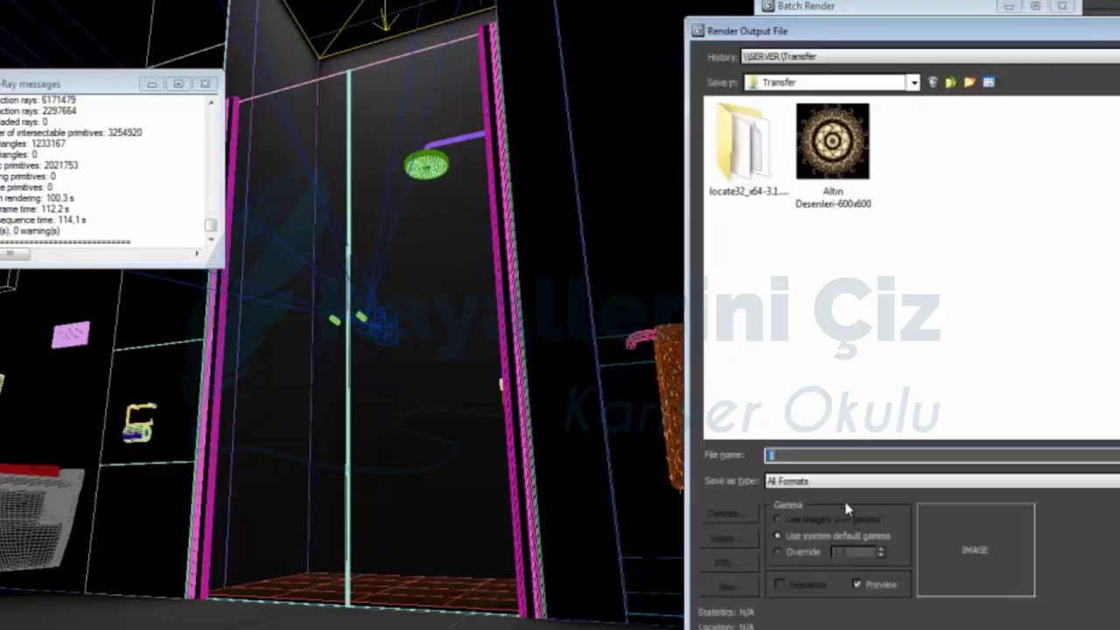
{"action": "type", "text": "11.jpg"}
{"action": "key", "text": "Return"}
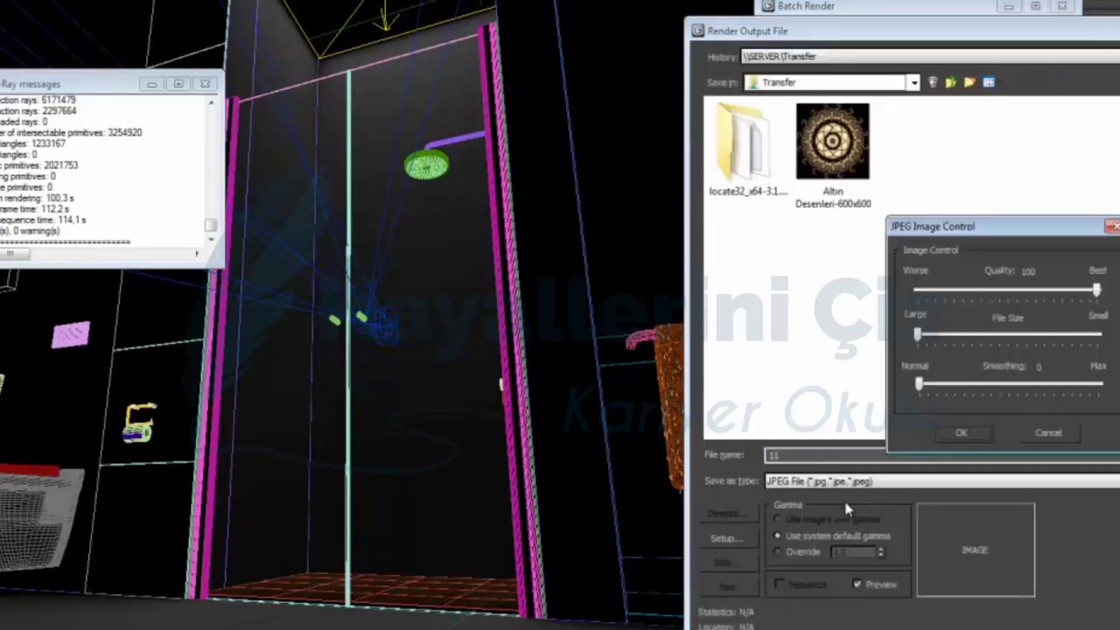
{"action": "key", "text": "Return"}
{"action": "left_click", "coordinate": [799, 211]}
{"action": "left_click", "coordinate": [844, 501]}
{"action": "type", "text": "10.jpg"}
{"action": "key", "text": "Return"}
{"action": "key", "text": "Return"}
{"action": "left_click", "coordinate": [803, 211]}
{"action": "left_click", "coordinate": [843, 500]}
{"action": "type", "text": "9.jpg"}
{"action": "key", "text": "Return"}
{"action": "key", "text": "Return"}
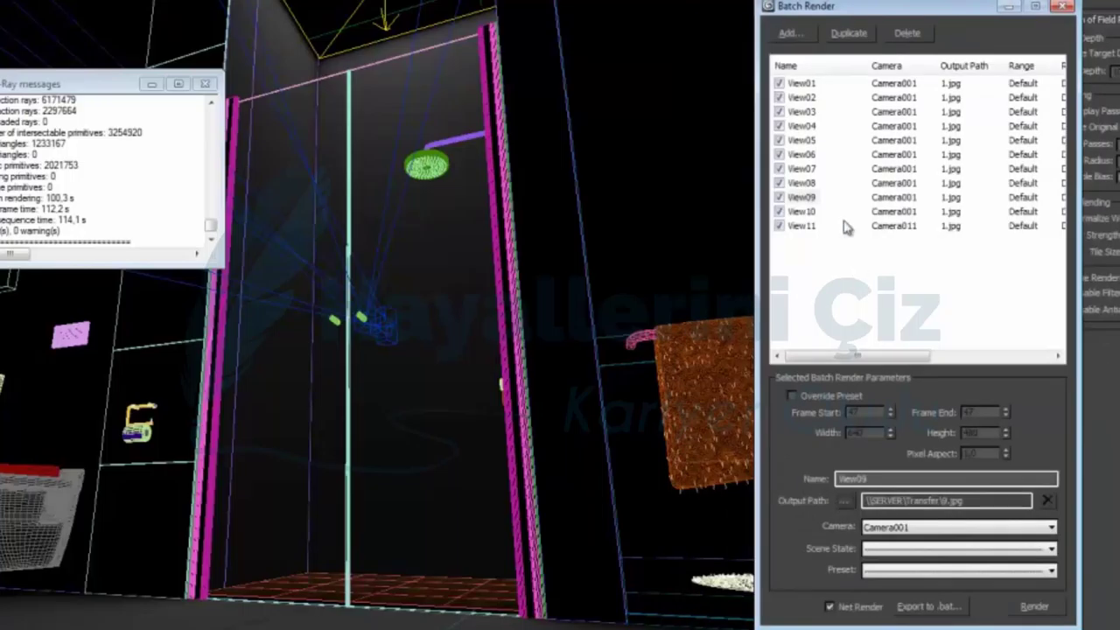
Set JPEG outputs 8.jpg, 7.jpg and 6.jpg for View08, View07 and View06.
{"action": "left_click", "coordinate": [806, 183]}
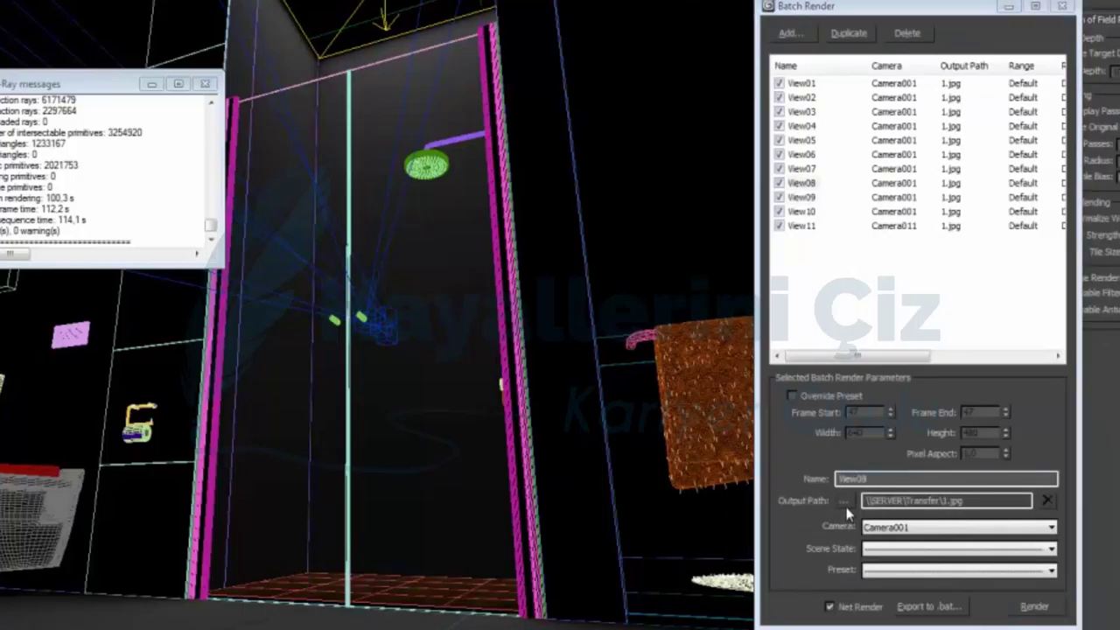
{"action": "left_click", "coordinate": [843, 500]}
{"action": "type", "text": "8.jpg"}
{"action": "key", "text": "Return"}
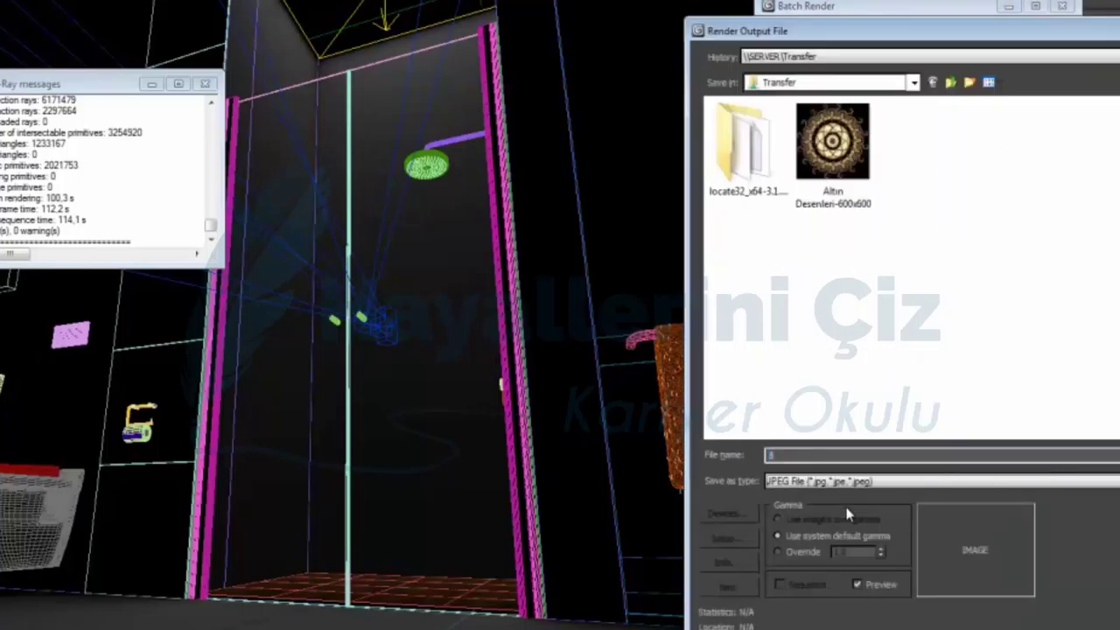
{"action": "key", "text": "Return"}
{"action": "left_click", "coordinate": [800, 168]}
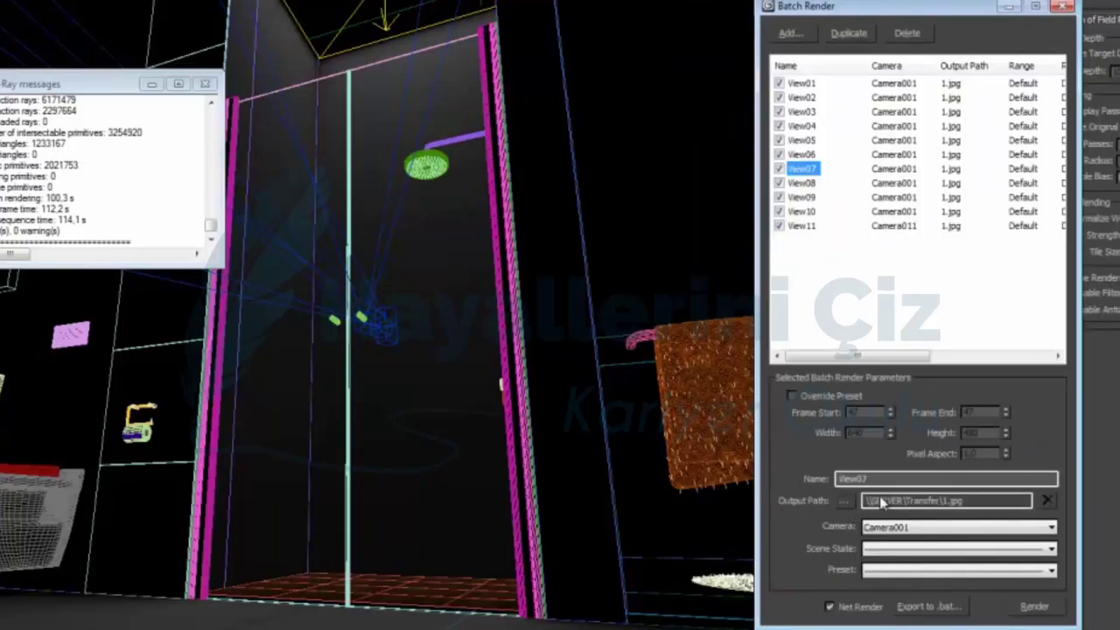
{"action": "left_click", "coordinate": [843, 501]}
{"action": "type", "text": "7.jpg"}
{"action": "key", "text": "Return"}
{"action": "key", "text": "Return"}
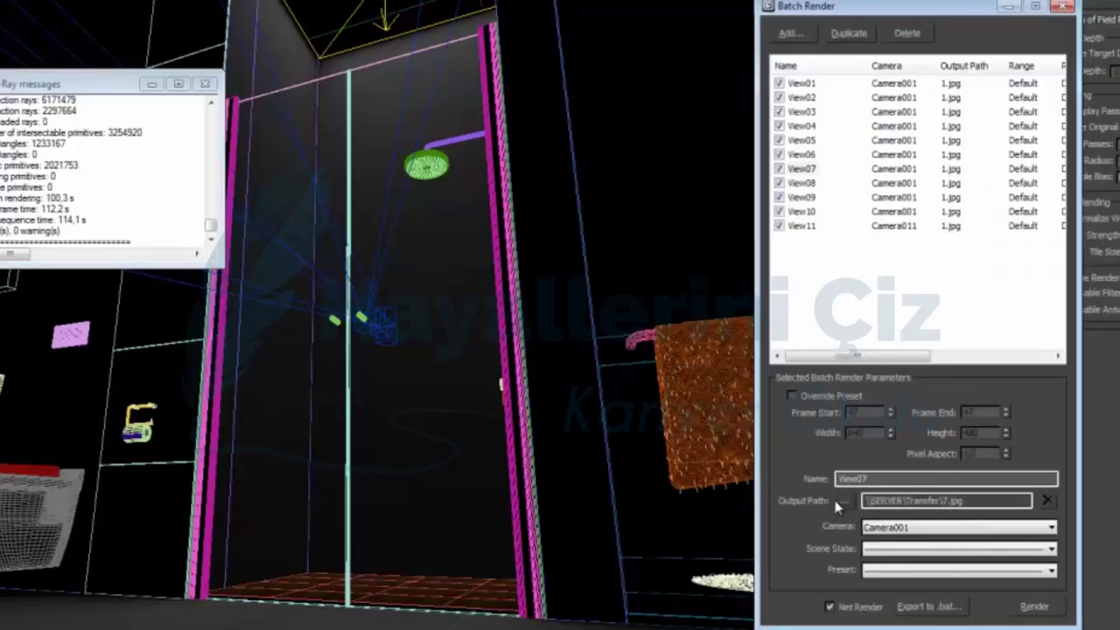
{"action": "left_click", "coordinate": [797, 154]}
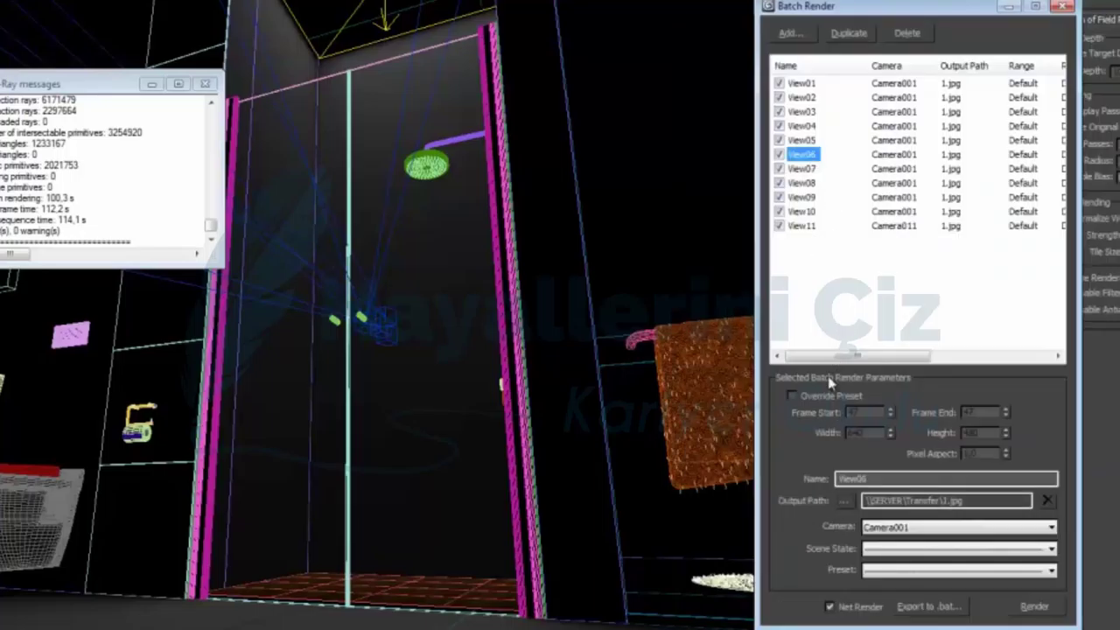
{"action": "left_click", "coordinate": [844, 502]}
{"action": "type", "text": "6"}
{"action": "key", "text": "Return"}
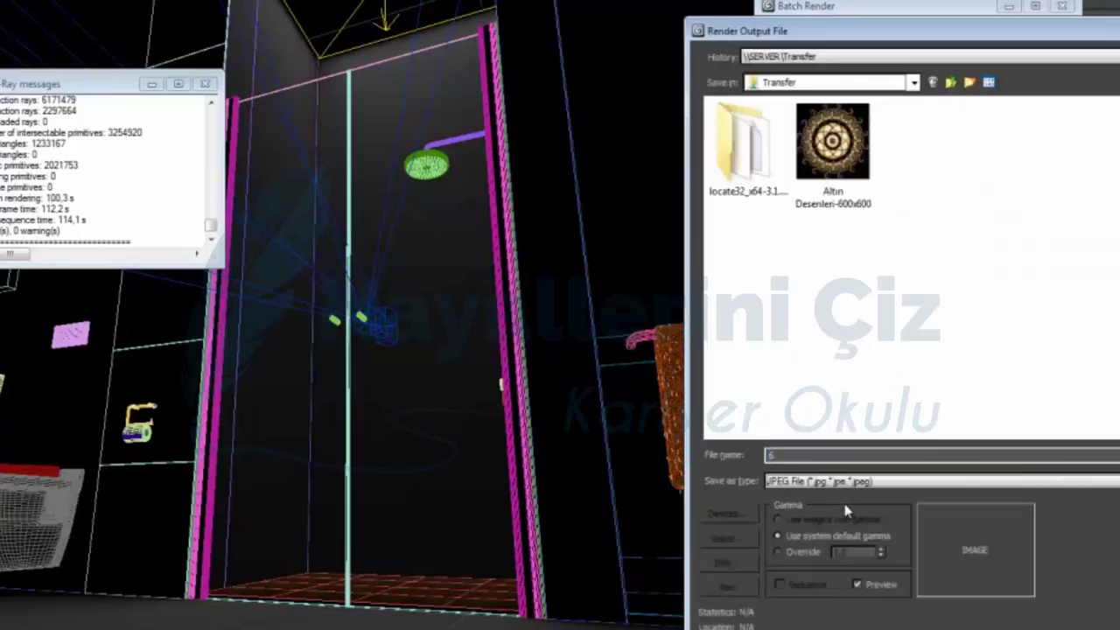
{"action": "key", "text": "Return"}
Set JPEG outputs 5.jpg and 4.jpg for View05 and View04.
{"action": "left_click", "coordinate": [801, 140]}
{"action": "left_click", "coordinate": [844, 501]}
{"action": "type", "text": "5"}
{"action": "key", "text": "Return"}
{"action": "key", "text": "Return"}
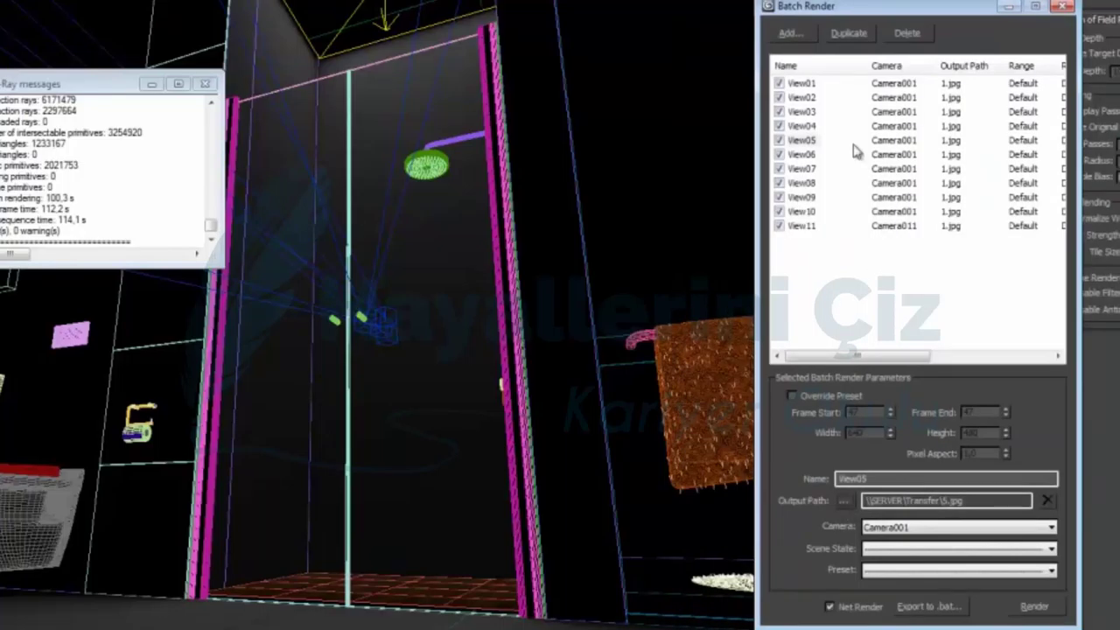
{"action": "left_click", "coordinate": [801, 128]}
{"action": "left_click", "coordinate": [843, 501]}
{"action": "type", "text": "4"}
{"action": "key", "text": "Return"}
{"action": "key", "text": "Return"}
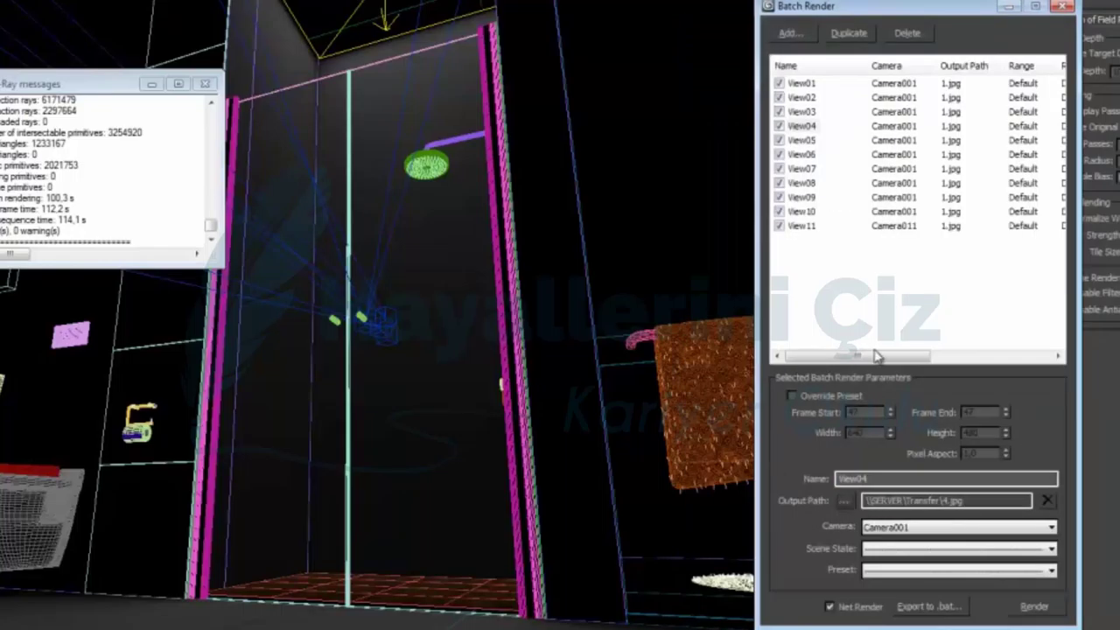
Give View03 and View02 numbered JPEG outputs 3.jpg and 2.jpg.
{"action": "left_click", "coordinate": [806, 113]}
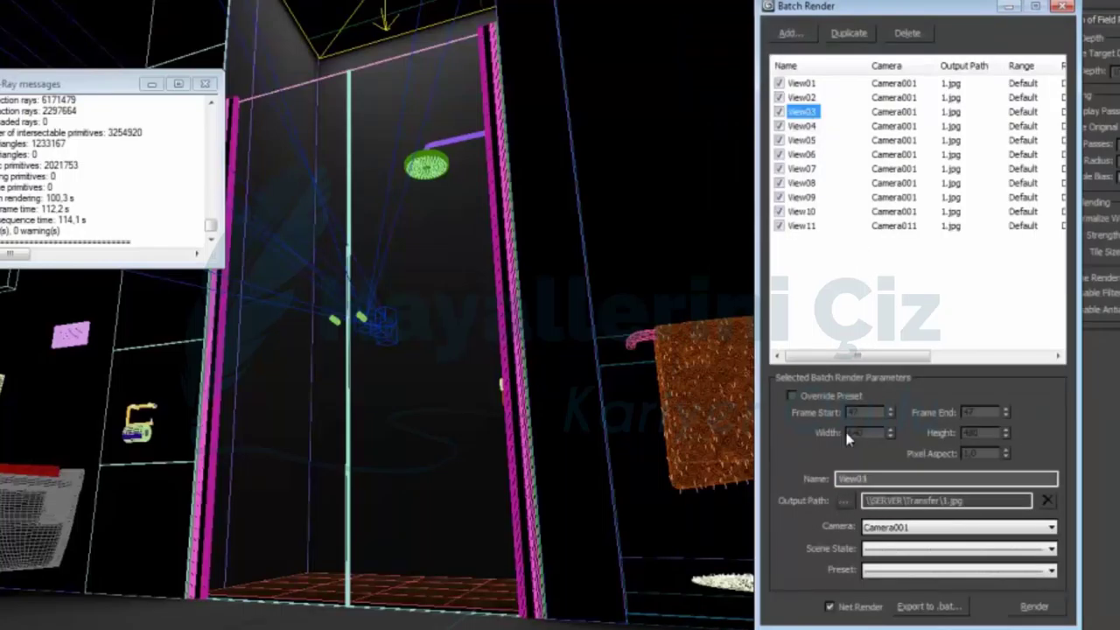
{"action": "left_click", "coordinate": [843, 503]}
{"action": "key", "text": "Return"}
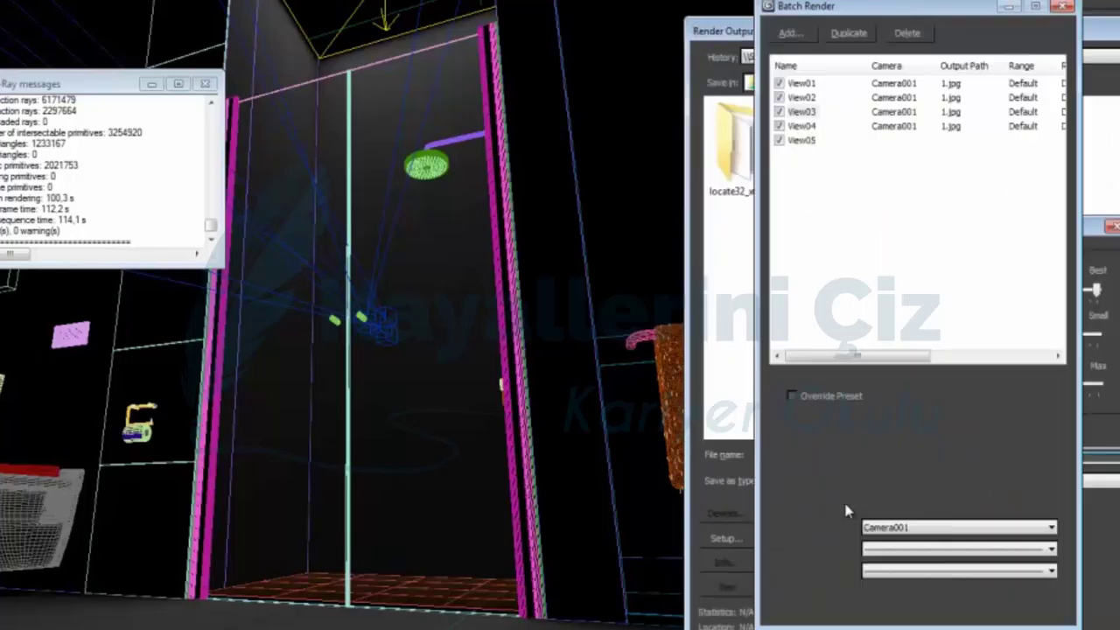
{"action": "left_click", "coordinate": [803, 97]}
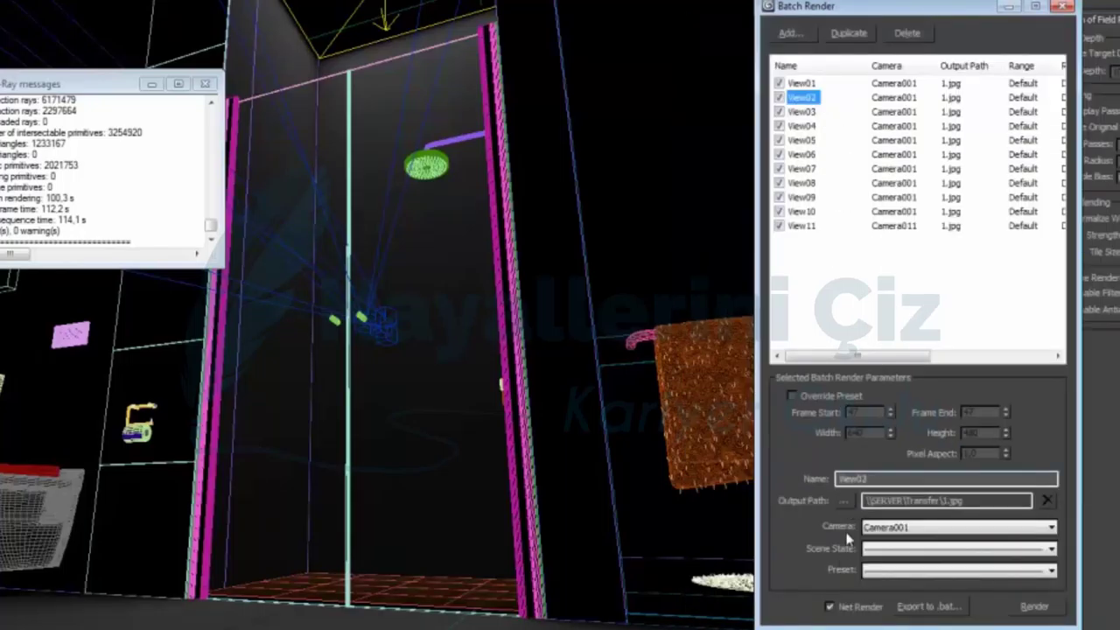
{"action": "left_click", "coordinate": [843, 502]}
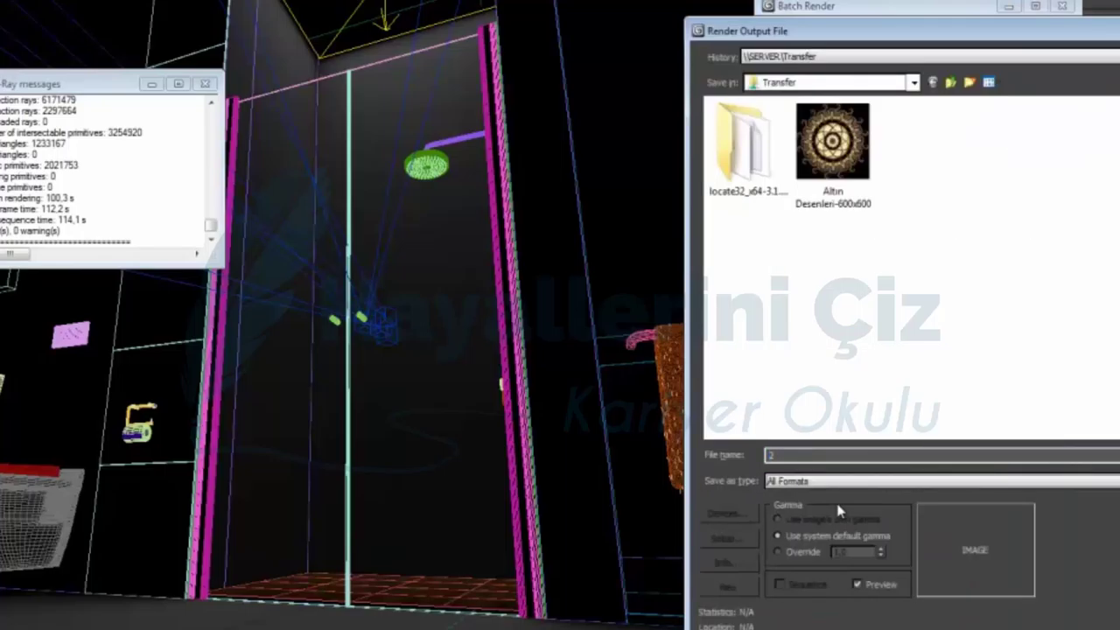
{"action": "key", "text": "Return"}
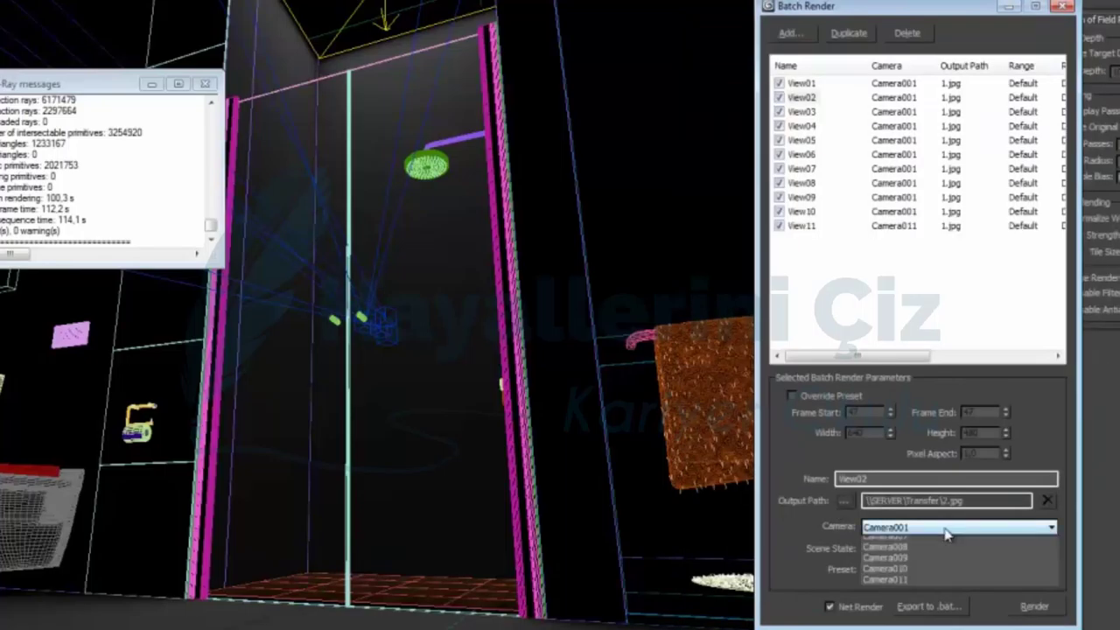
Assign Camera002 through Camera005 to batch views View02 through View05.
{"action": "left_click", "coordinate": [946, 528]}
{"action": "left_click", "coordinate": [920, 567]}
{"action": "left_click", "coordinate": [803, 112]}
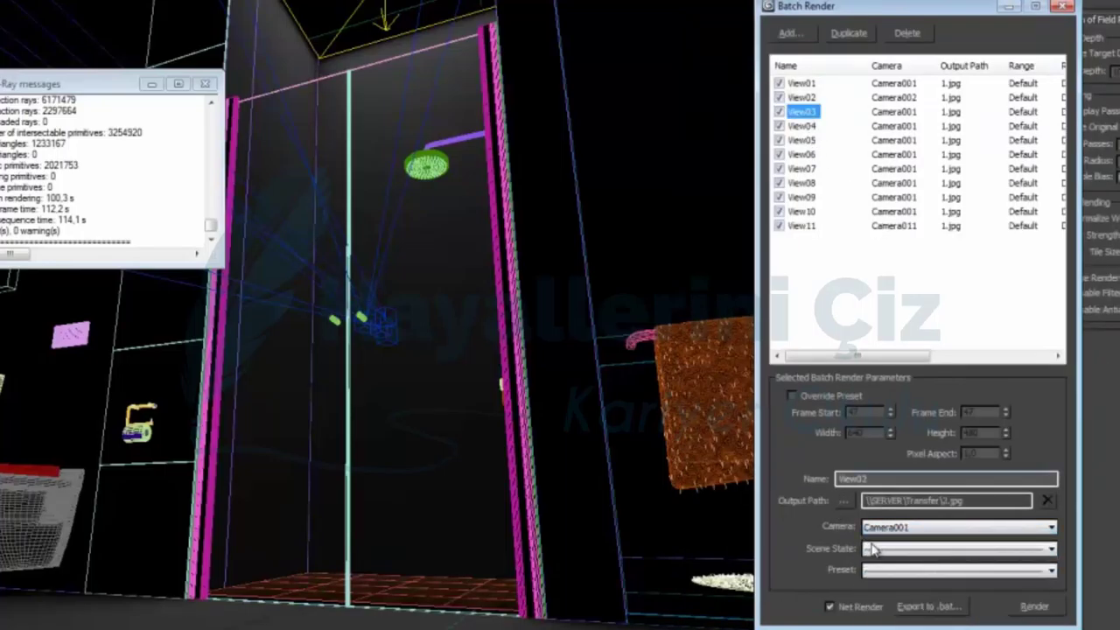
{"action": "left_click", "coordinate": [908, 527]}
{"action": "left_click", "coordinate": [911, 578]}
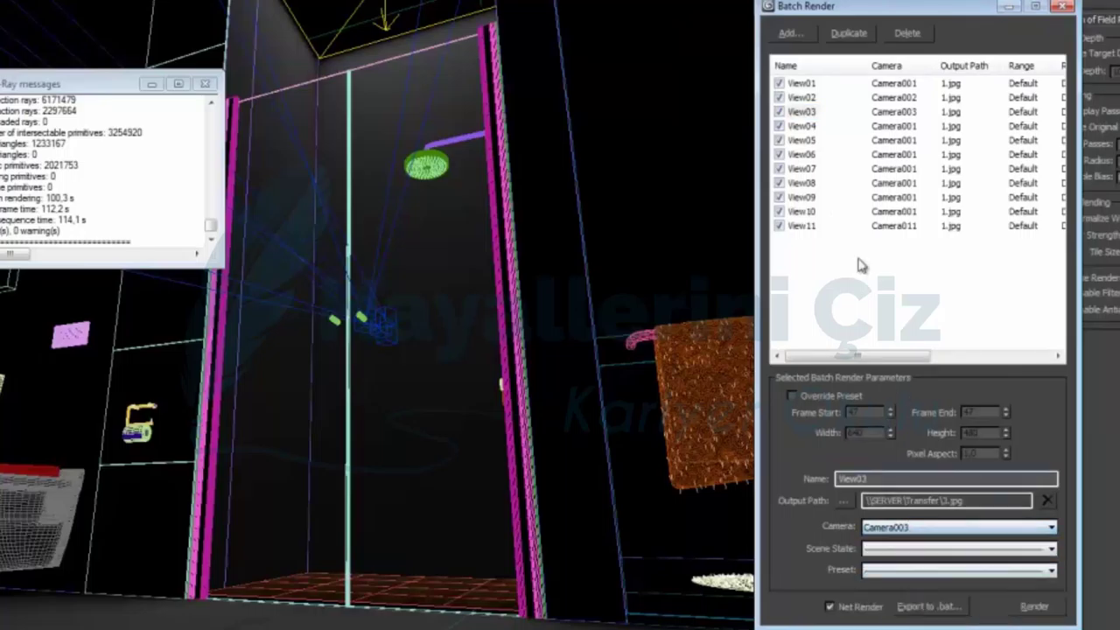
{"action": "left_click", "coordinate": [803, 126]}
{"action": "left_click", "coordinate": [929, 527]}
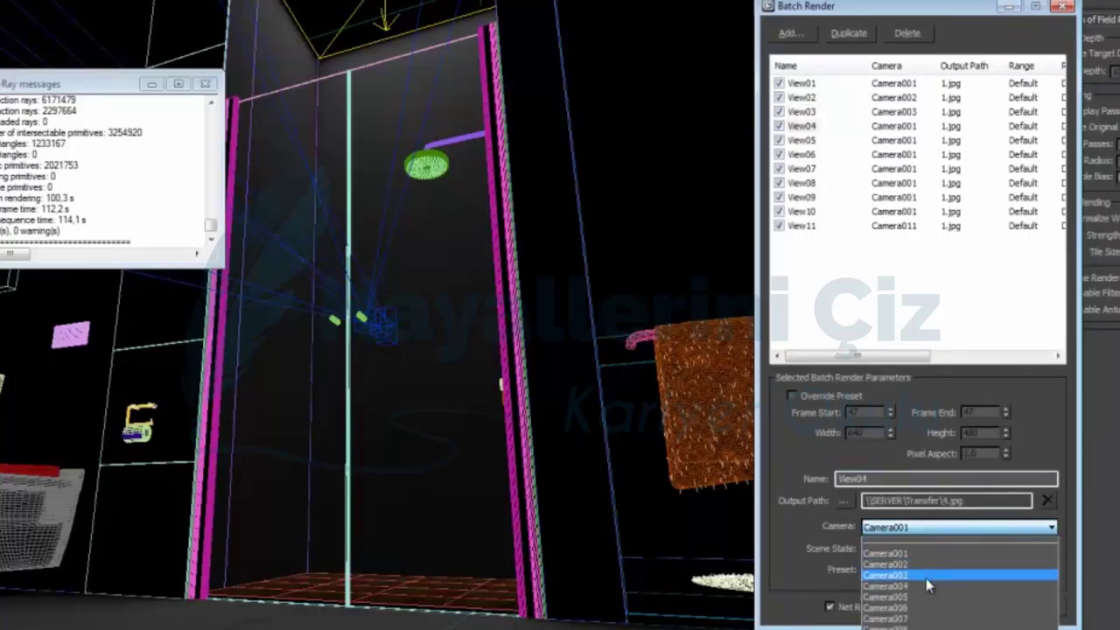
{"action": "left_click", "coordinate": [926, 584]}
{"action": "left_click", "coordinate": [803, 140]}
{"action": "left_click", "coordinate": [896, 530]}
{"action": "left_click", "coordinate": [914, 581]}
Assign Camera006 through Camera010 to batch views View06 through View10.
{"action": "left_click", "coordinate": [803, 154]}
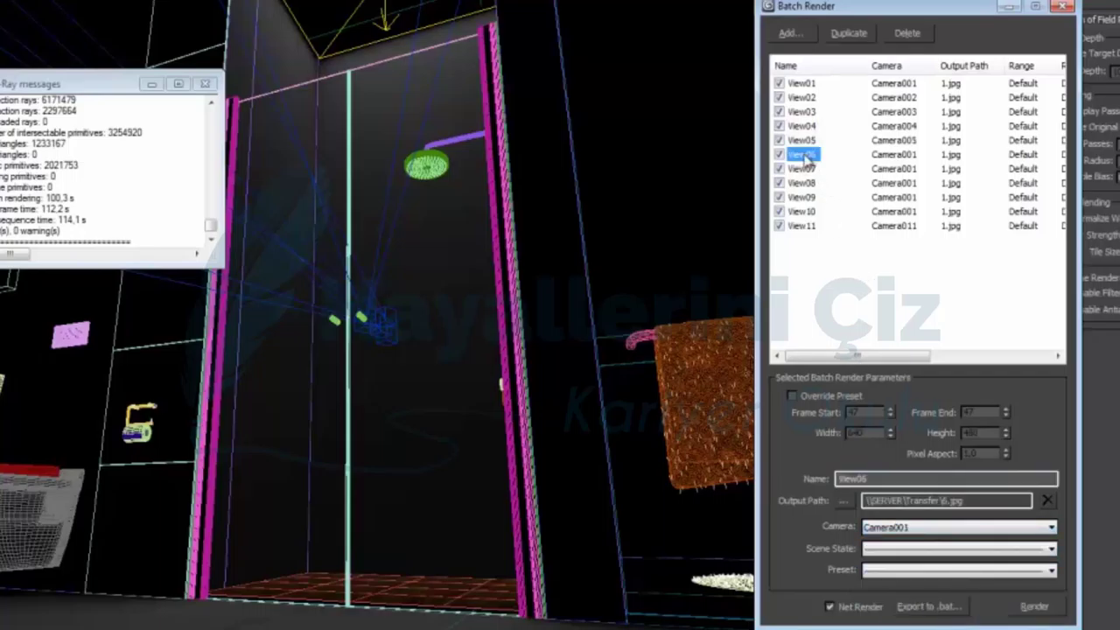
{"action": "left_click", "coordinate": [908, 531]}
{"action": "left_click", "coordinate": [917, 610]}
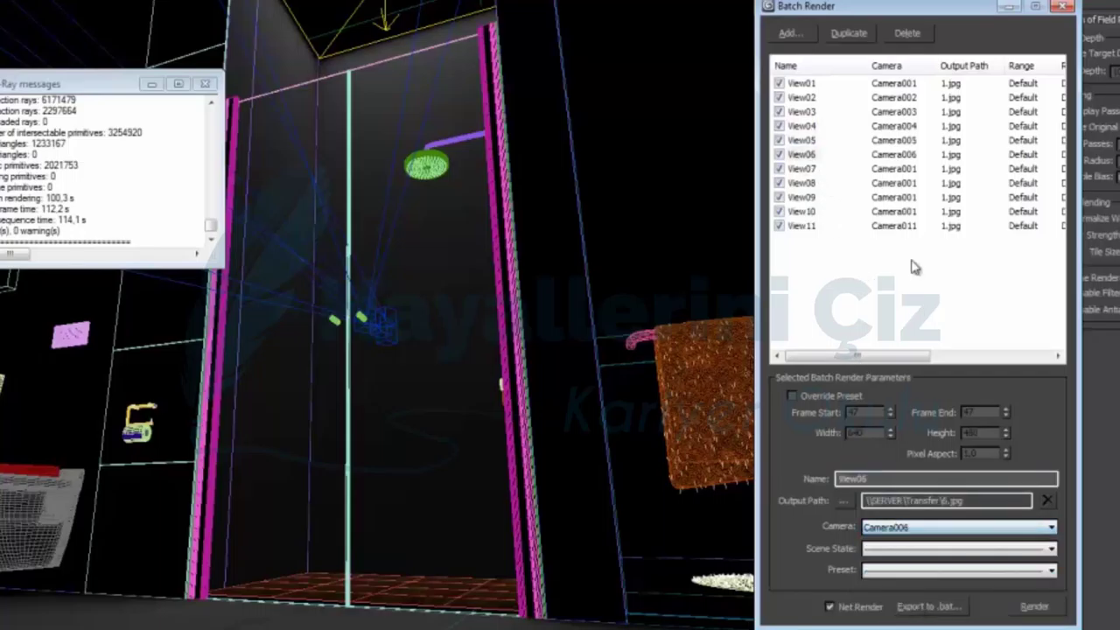
{"action": "left_click", "coordinate": [803, 169]}
{"action": "left_click", "coordinate": [906, 529]}
{"action": "left_click", "coordinate": [915, 620]}
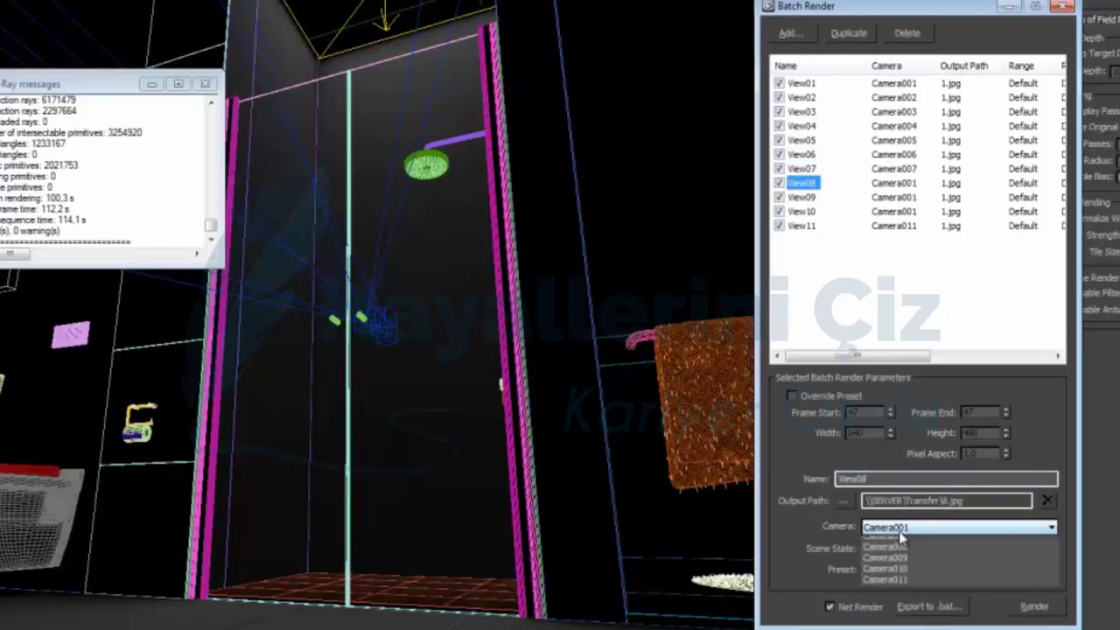
{"action": "left_click", "coordinate": [904, 528]}
{"action": "left_click", "coordinate": [907, 612]}
{"action": "left_click", "coordinate": [803, 197]}
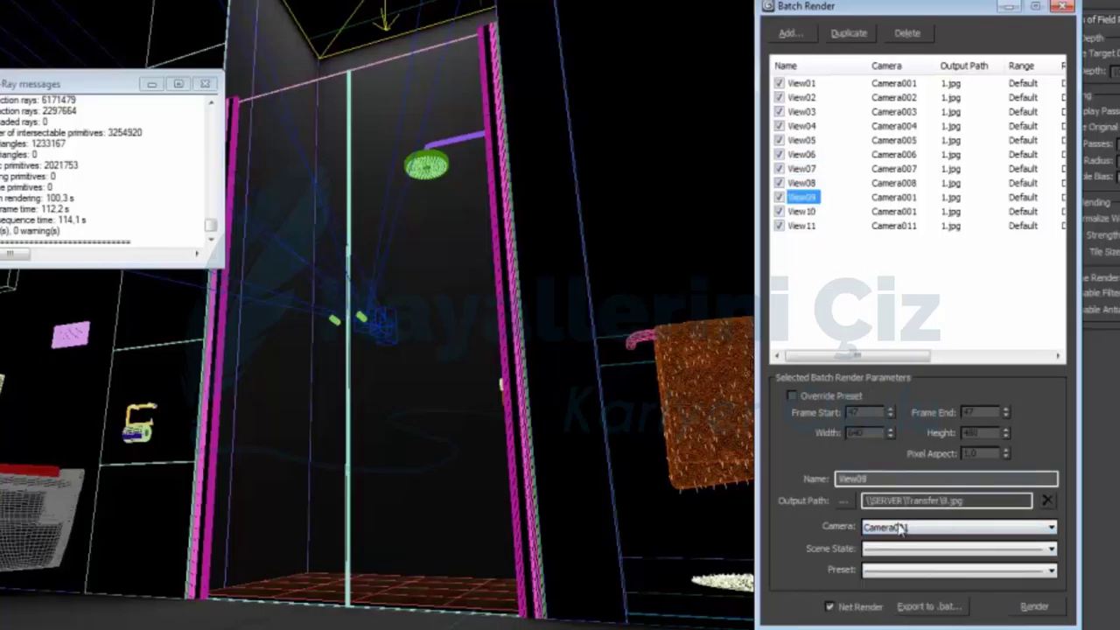
{"action": "left_click", "coordinate": [912, 528]}
{"action": "left_click", "coordinate": [892, 629]}
{"action": "left_click", "coordinate": [816, 213]}
{"action": "left_click", "coordinate": [912, 527]}
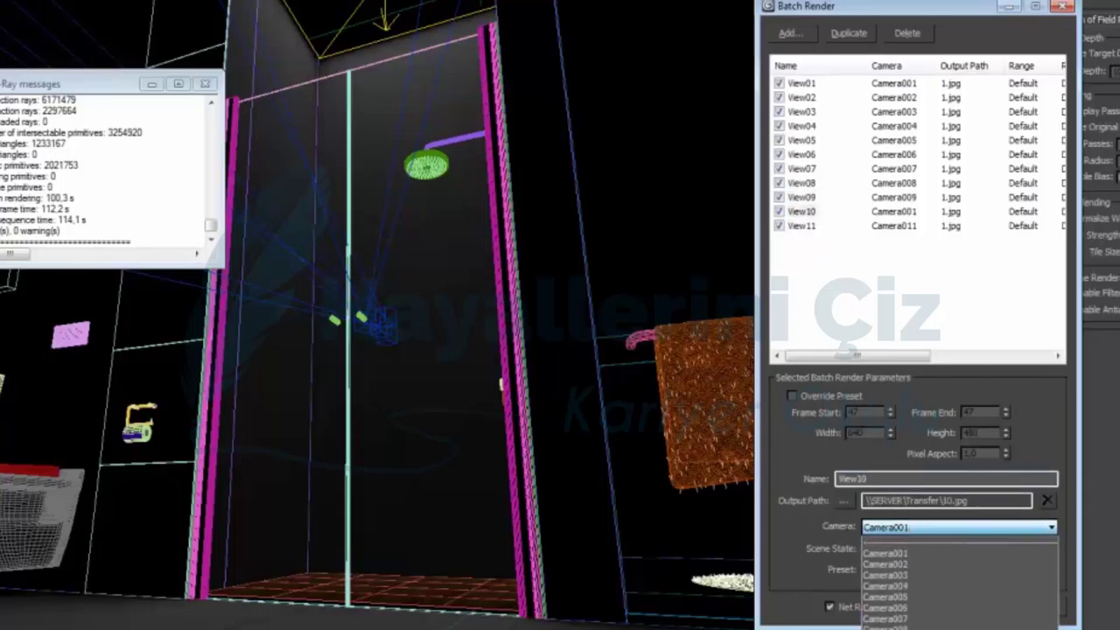
{"action": "left_click", "coordinate": [885, 628]}
Check View11's camera and output settings, then open Render Setup.
{"action": "left_click", "coordinate": [803, 225]}
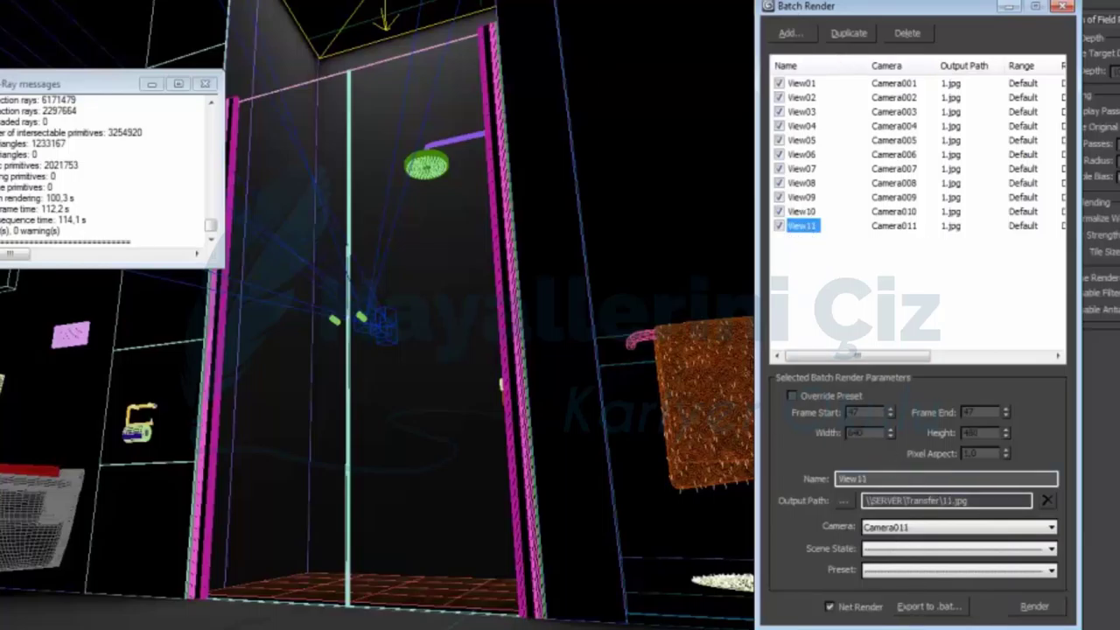
{"action": "left_click", "coordinate": [263, 1]}
{"action": "left_click", "coordinate": [289, 2]}
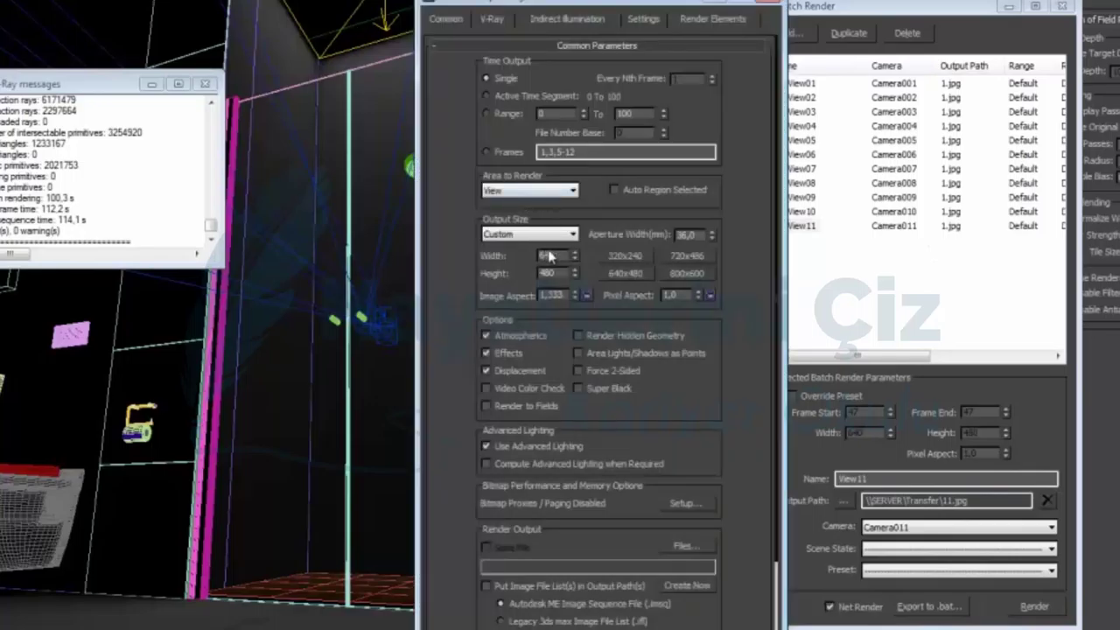
Set the render output width to 1920.
{"action": "double_click", "coordinate": [554, 255]}
{"action": "type", "text": "1920"}
{"action": "key", "text": "Tab"}
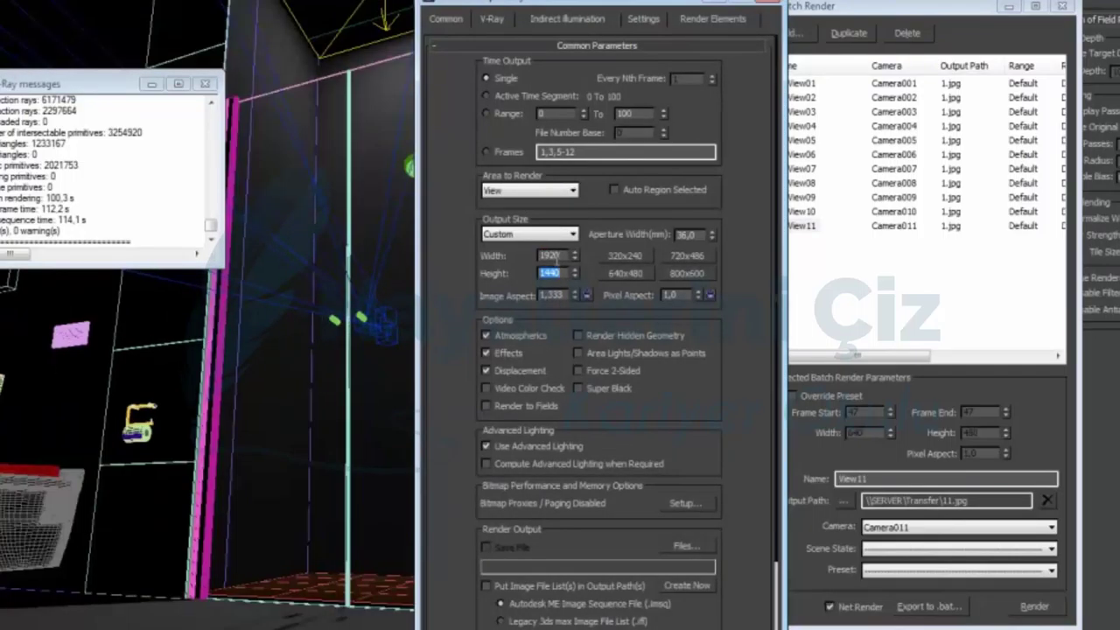
In Indirect Illumination, set HSph subdivs 200, interpolation samples, and light cache subdivs 2000.
{"action": "left_click", "coordinate": [561, 21]}
{"action": "double_click", "coordinate": [632, 311]}
{"action": "type", "text": "200"}
{"action": "key", "text": "Tab"}
{"action": "type", "text": "300"}
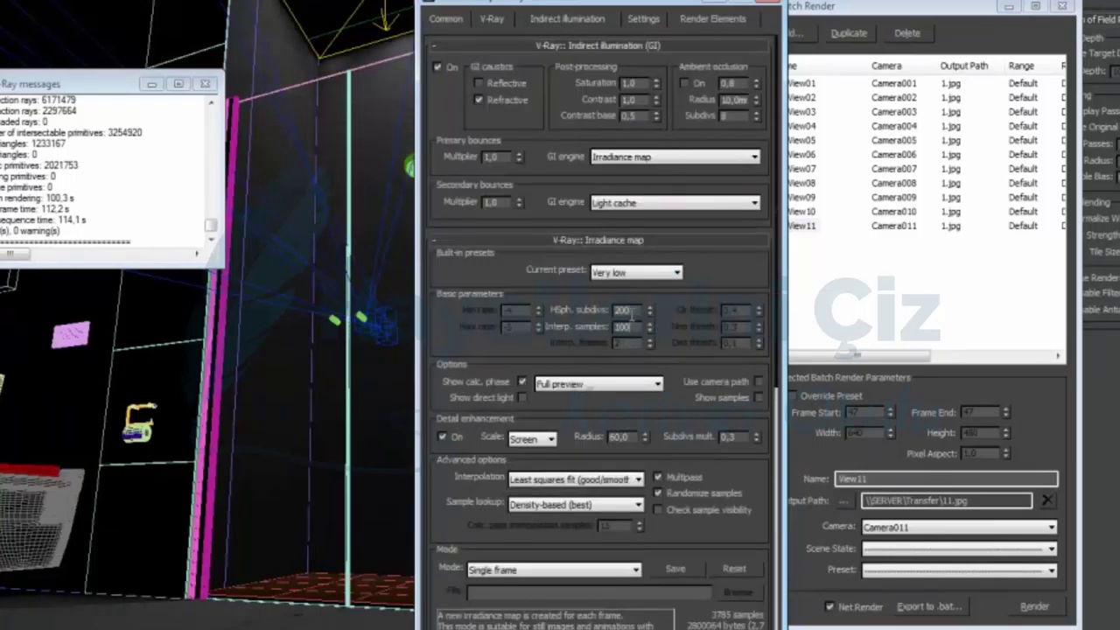
{"action": "scroll", "coordinate": [455, 314], "scroll_direction": "down", "scroll_amount": 2}
{"action": "scroll", "coordinate": [455, 314], "scroll_direction": "down", "scroll_amount": 5}
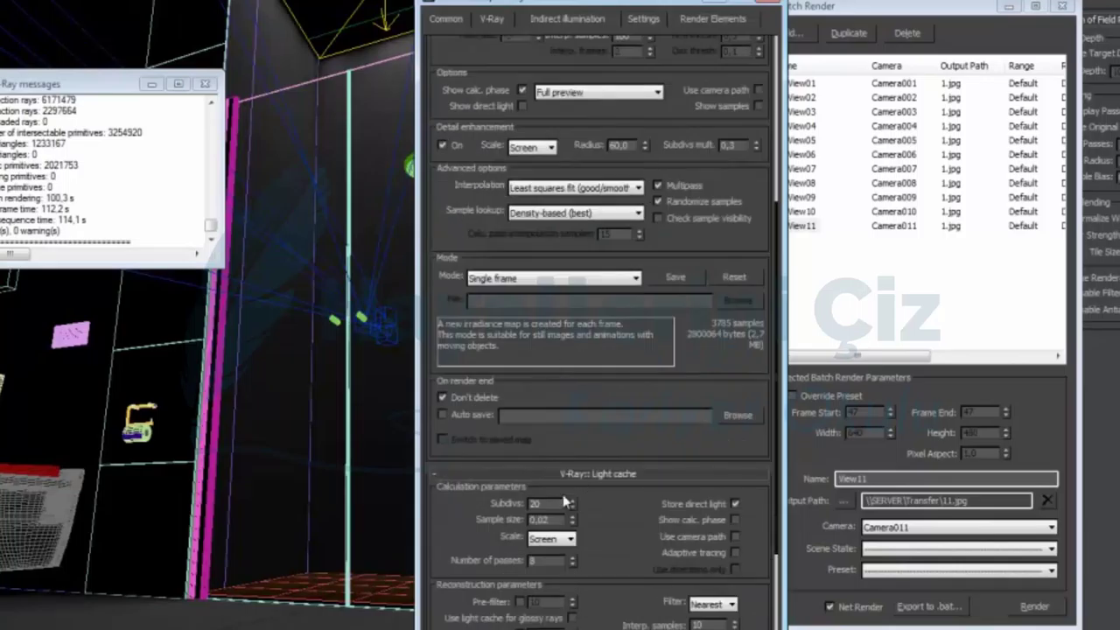
{"action": "left_click", "coordinate": [550, 505]}
{"action": "type", "text": "2000"}
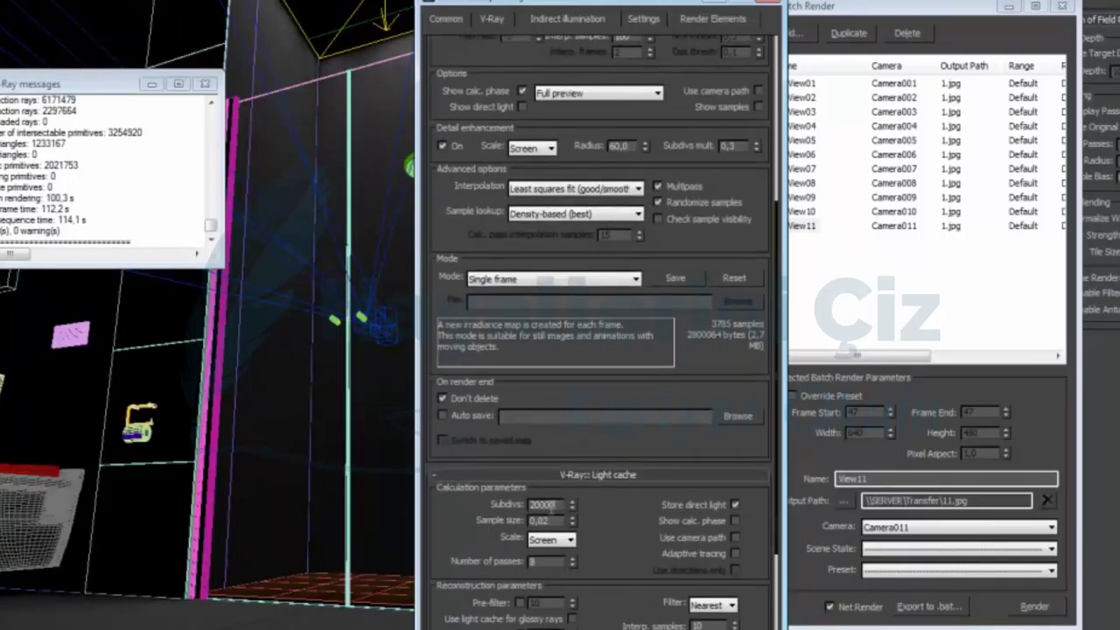
{"action": "key", "text": "Return"}
Close Render Setup and send the Batch Render queue to network rendering.
{"action": "left_click", "coordinate": [772, 2]}
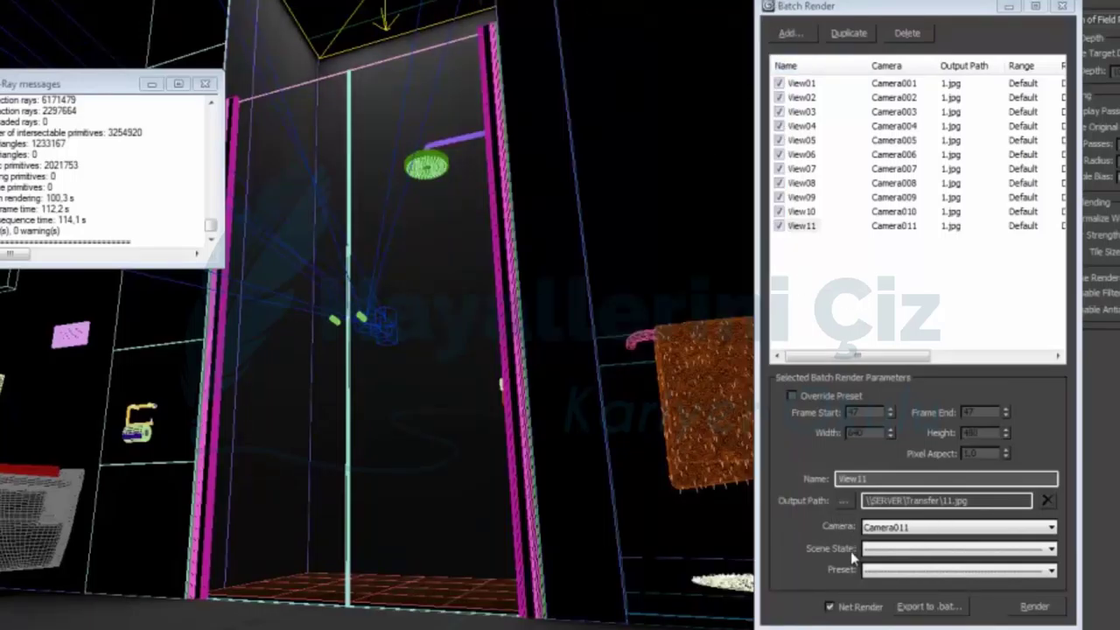
{"action": "key", "text": "m"}
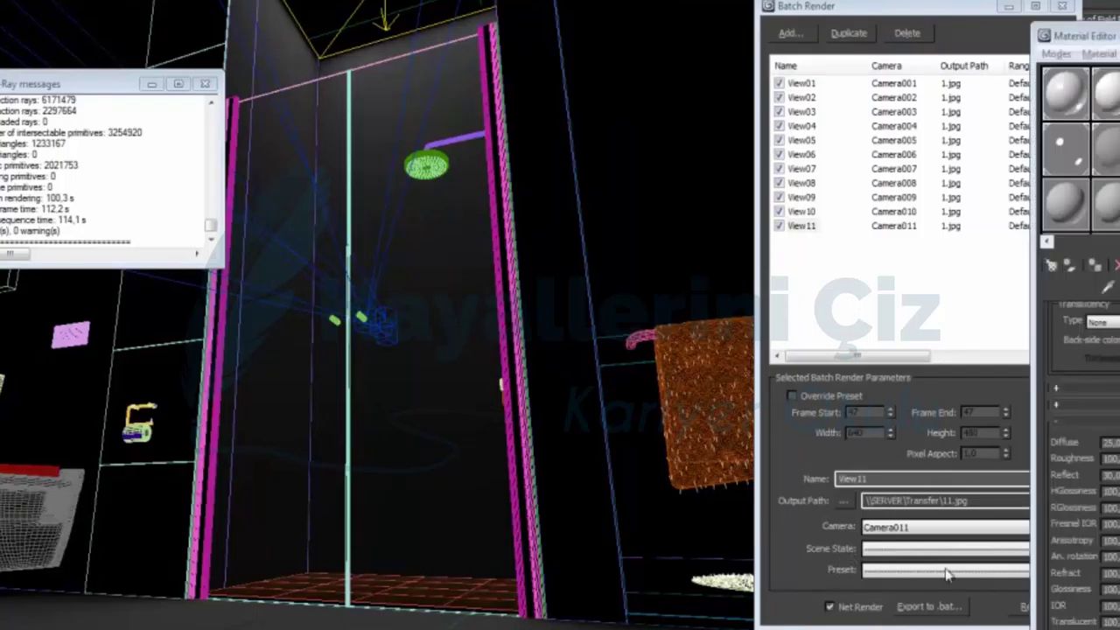
{"action": "left_click", "coordinate": [787, 540]}
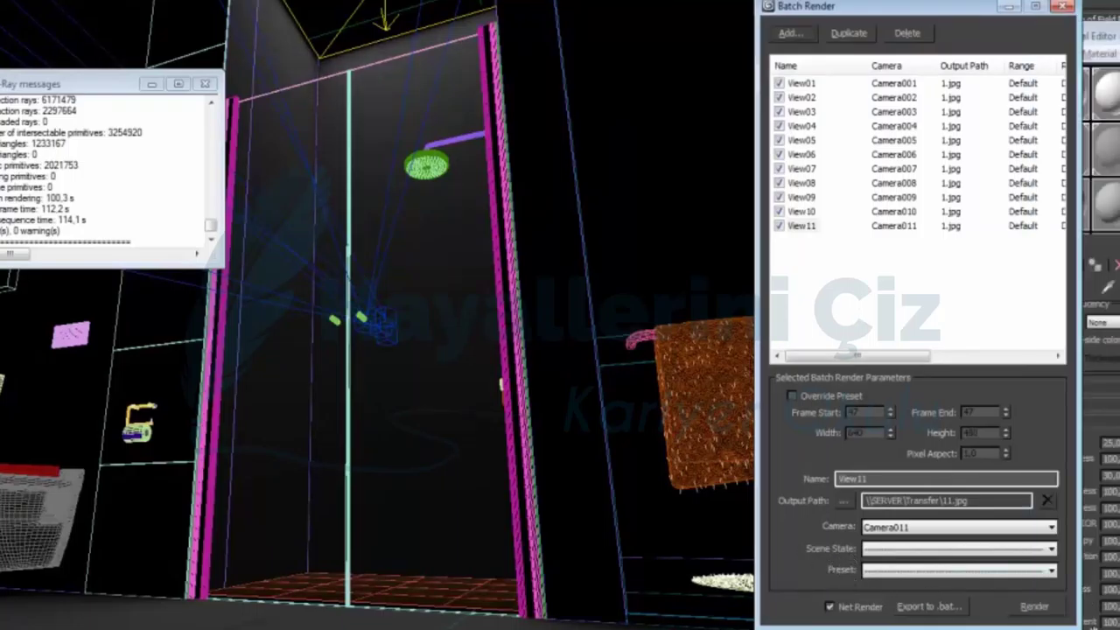
{"action": "left_click", "coordinate": [1034, 606]}
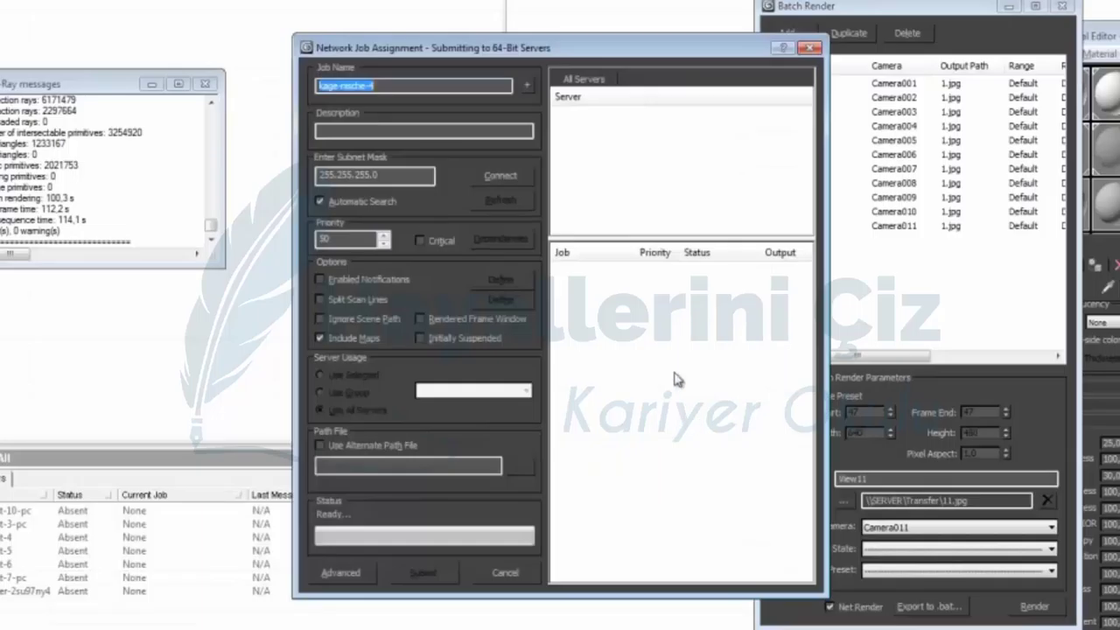
Set the subnet mask to 255.255.0.0, connect to the manager, and submit to all servers.
{"action": "left_click", "coordinate": [372, 174]}
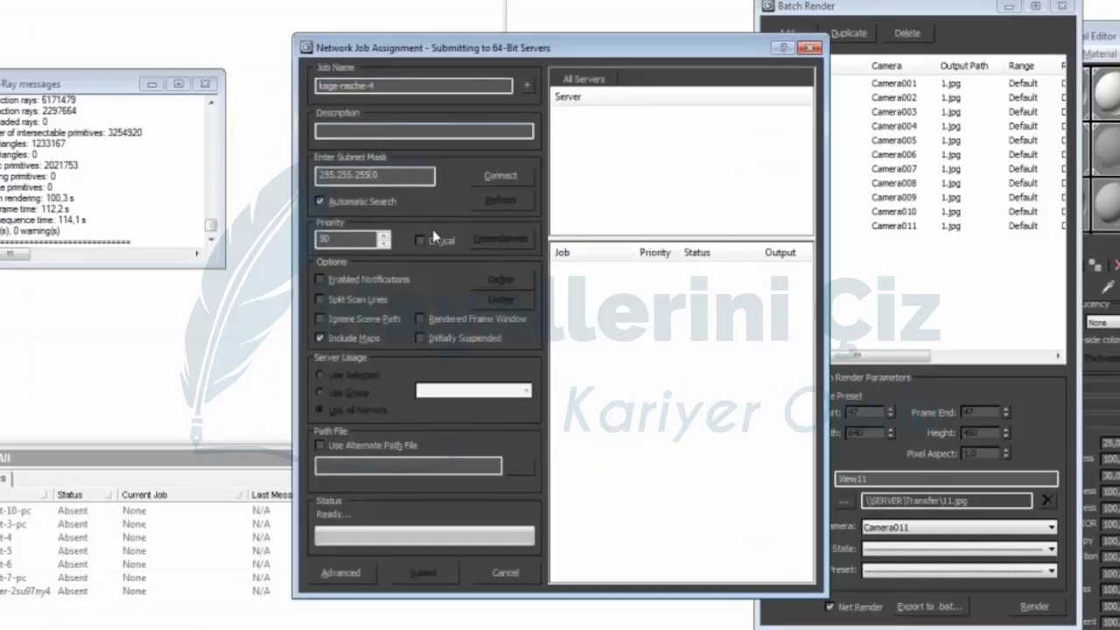
{"action": "key", "text": "BackSpace"}
{"action": "key", "text": "BackSpace"}
{"action": "type", "text": "0"}
{"action": "left_click", "coordinate": [499, 174]}
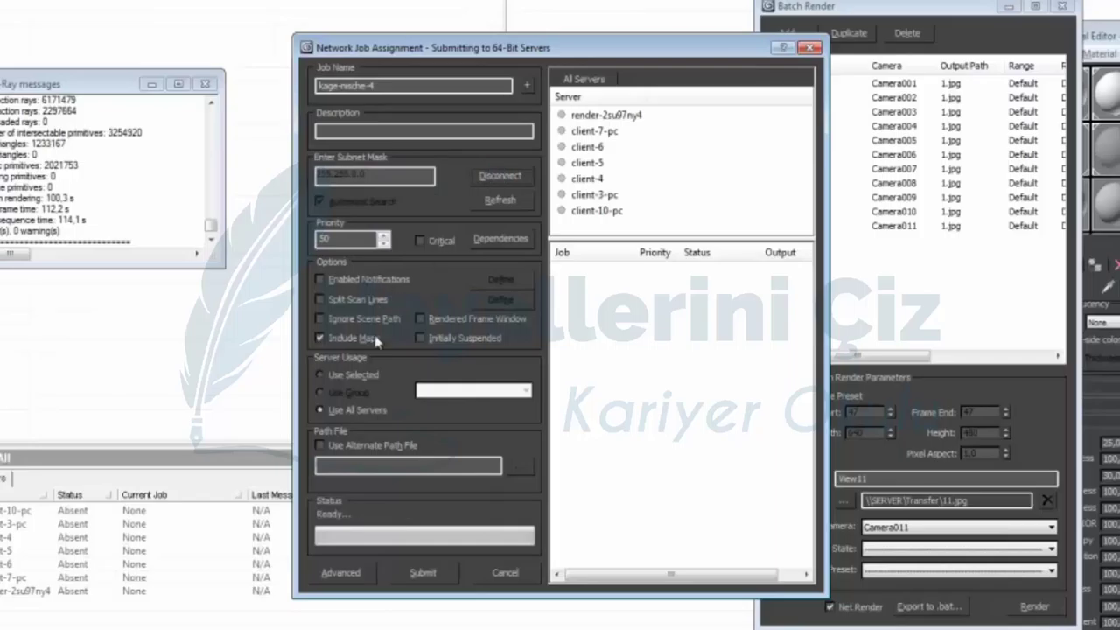
{"action": "left_click", "coordinate": [424, 575]}
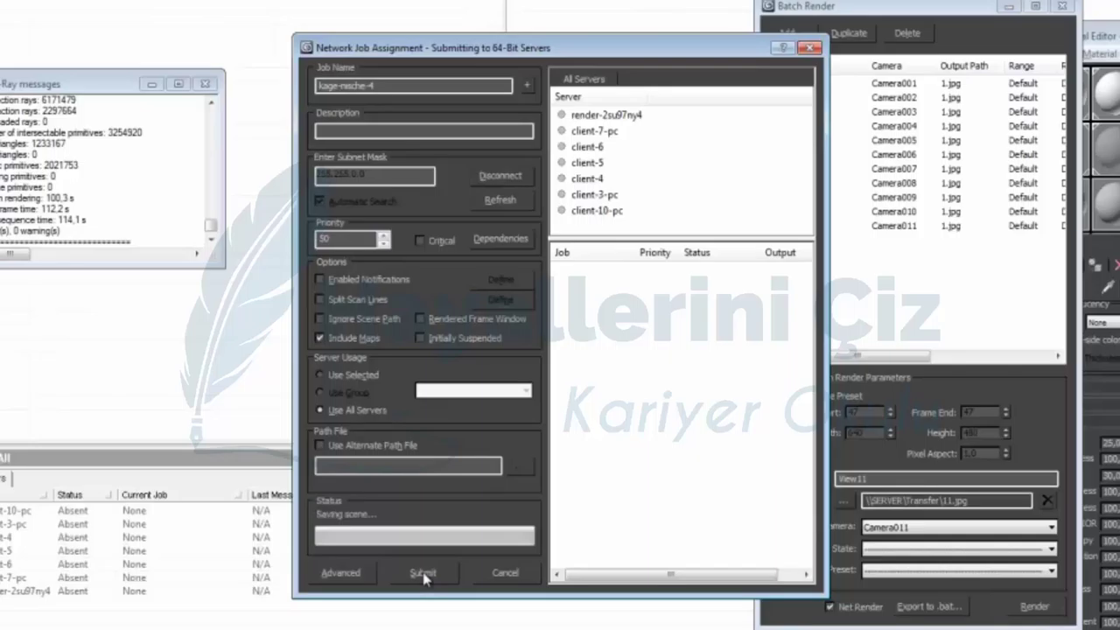